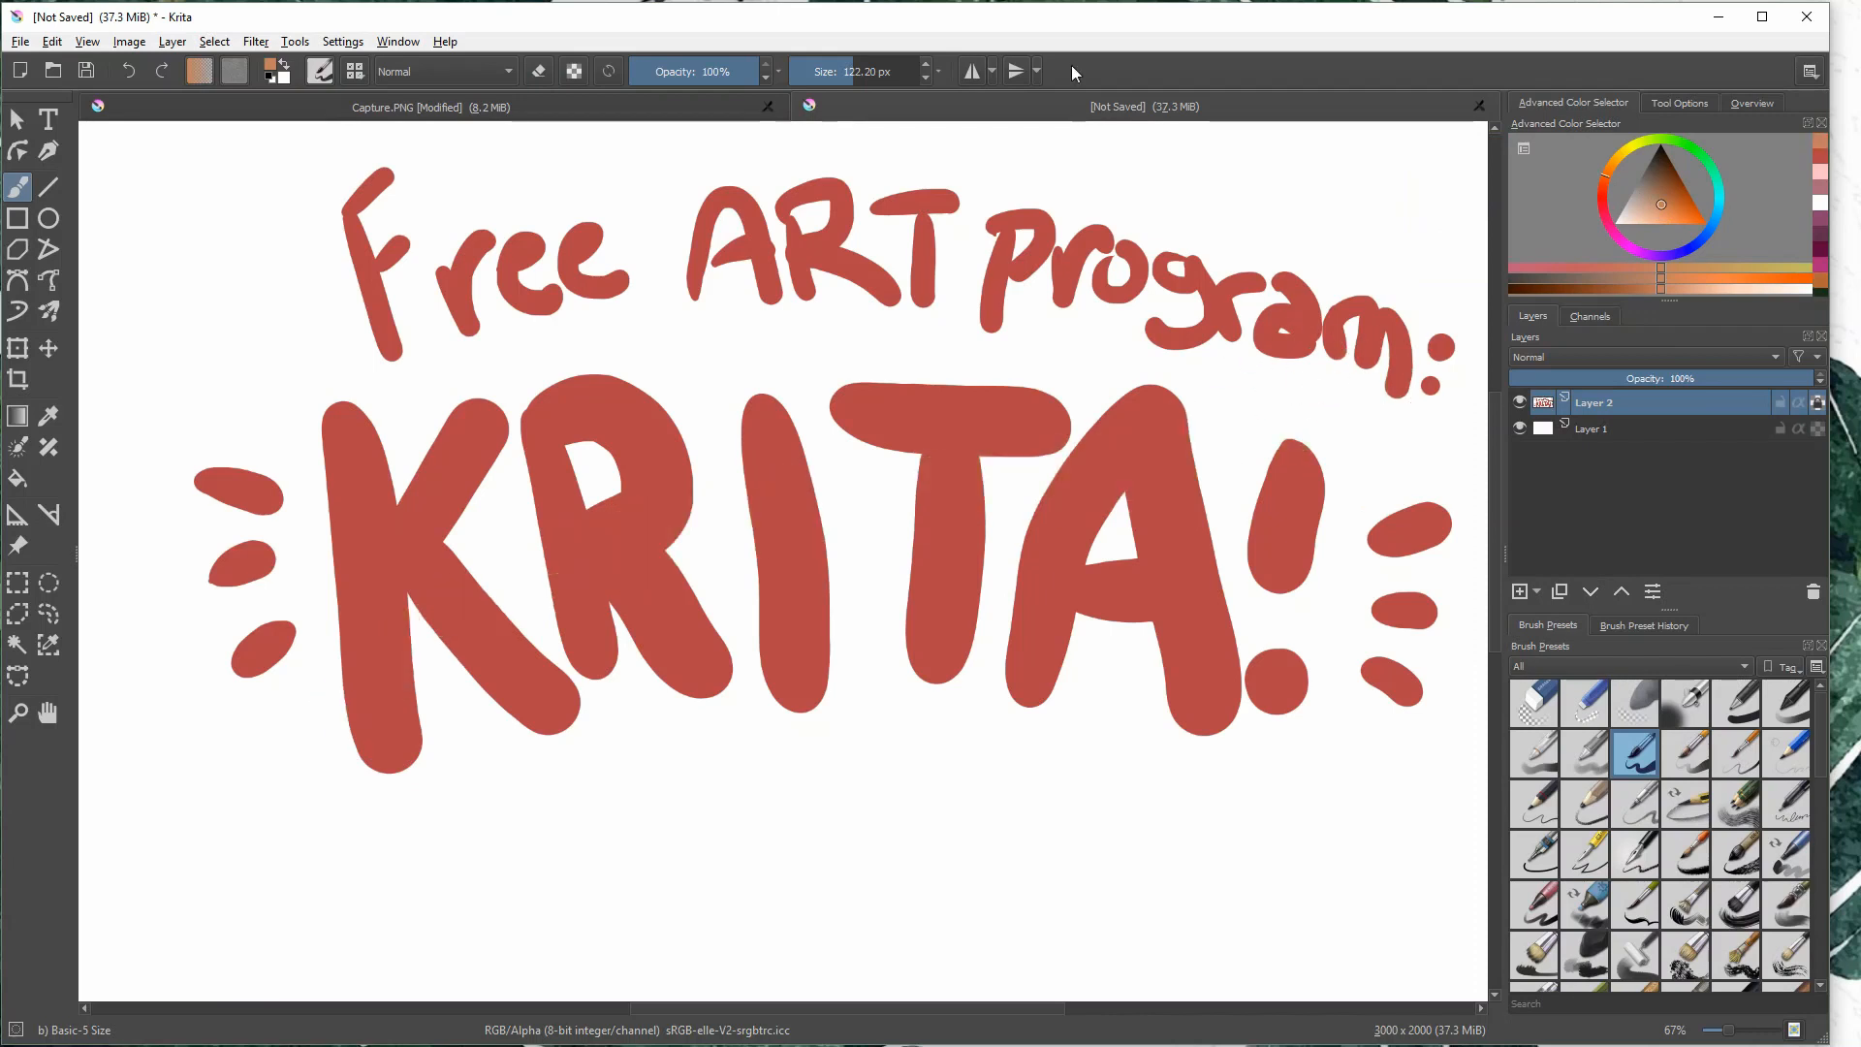
- Paint tan bands across the KRITA lettering and the title line above it with a brush of about 172 px
left_click(906, 72)
left_click(861, 72)
left_click_drag(277, 636, 1434, 623)
mouse_move(405, 310)
left_mouse_down()
mouse_move(977, 297)
mouse_move(1333, 441)
left_mouse_up()
- Paint a dark orange band low across the KRITA lettering and pink-purple bands across KRITA's upper part and the title line
left_click(1684, 201)
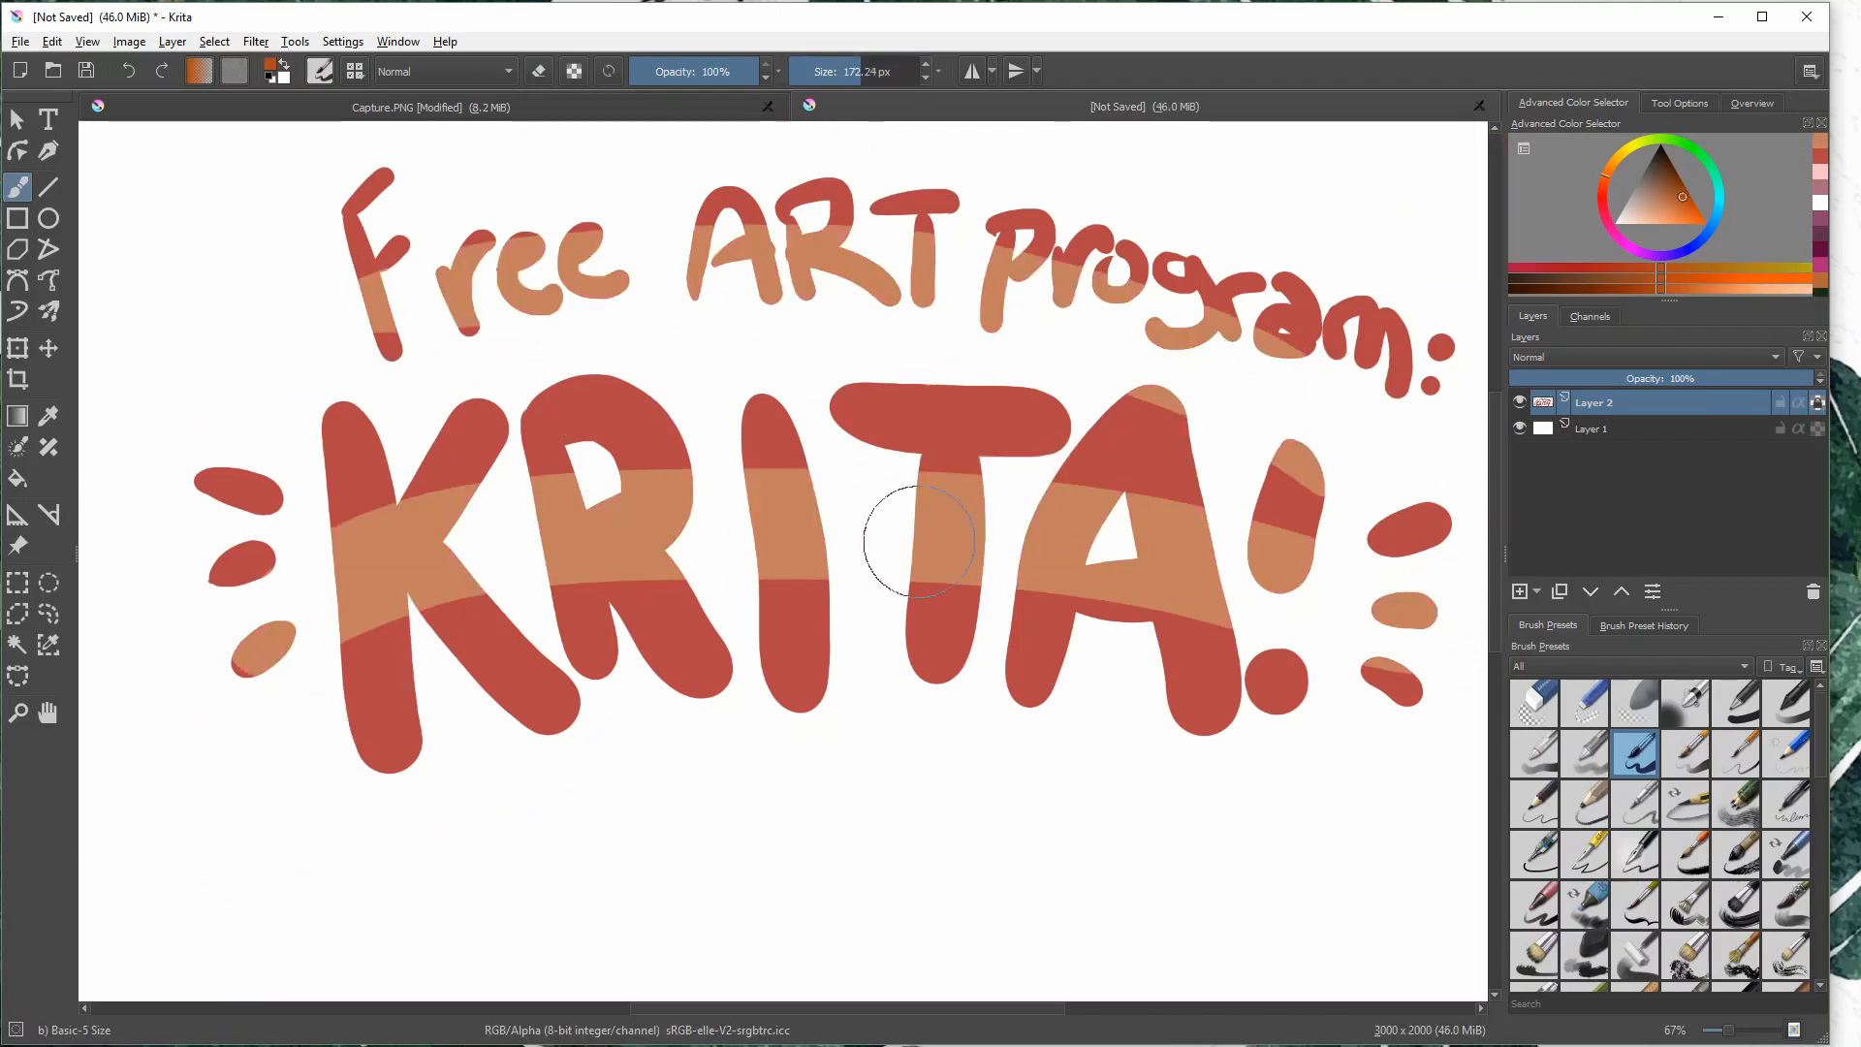
left_click_drag(330, 669, 1430, 659)
mouse_move(1605, 199)
left_mouse_down()
mouse_move(1631, 218)
mouse_move(1620, 236)
left_mouse_up()
left_click(1663, 199)
left_click_drag(256, 538, 1425, 528)
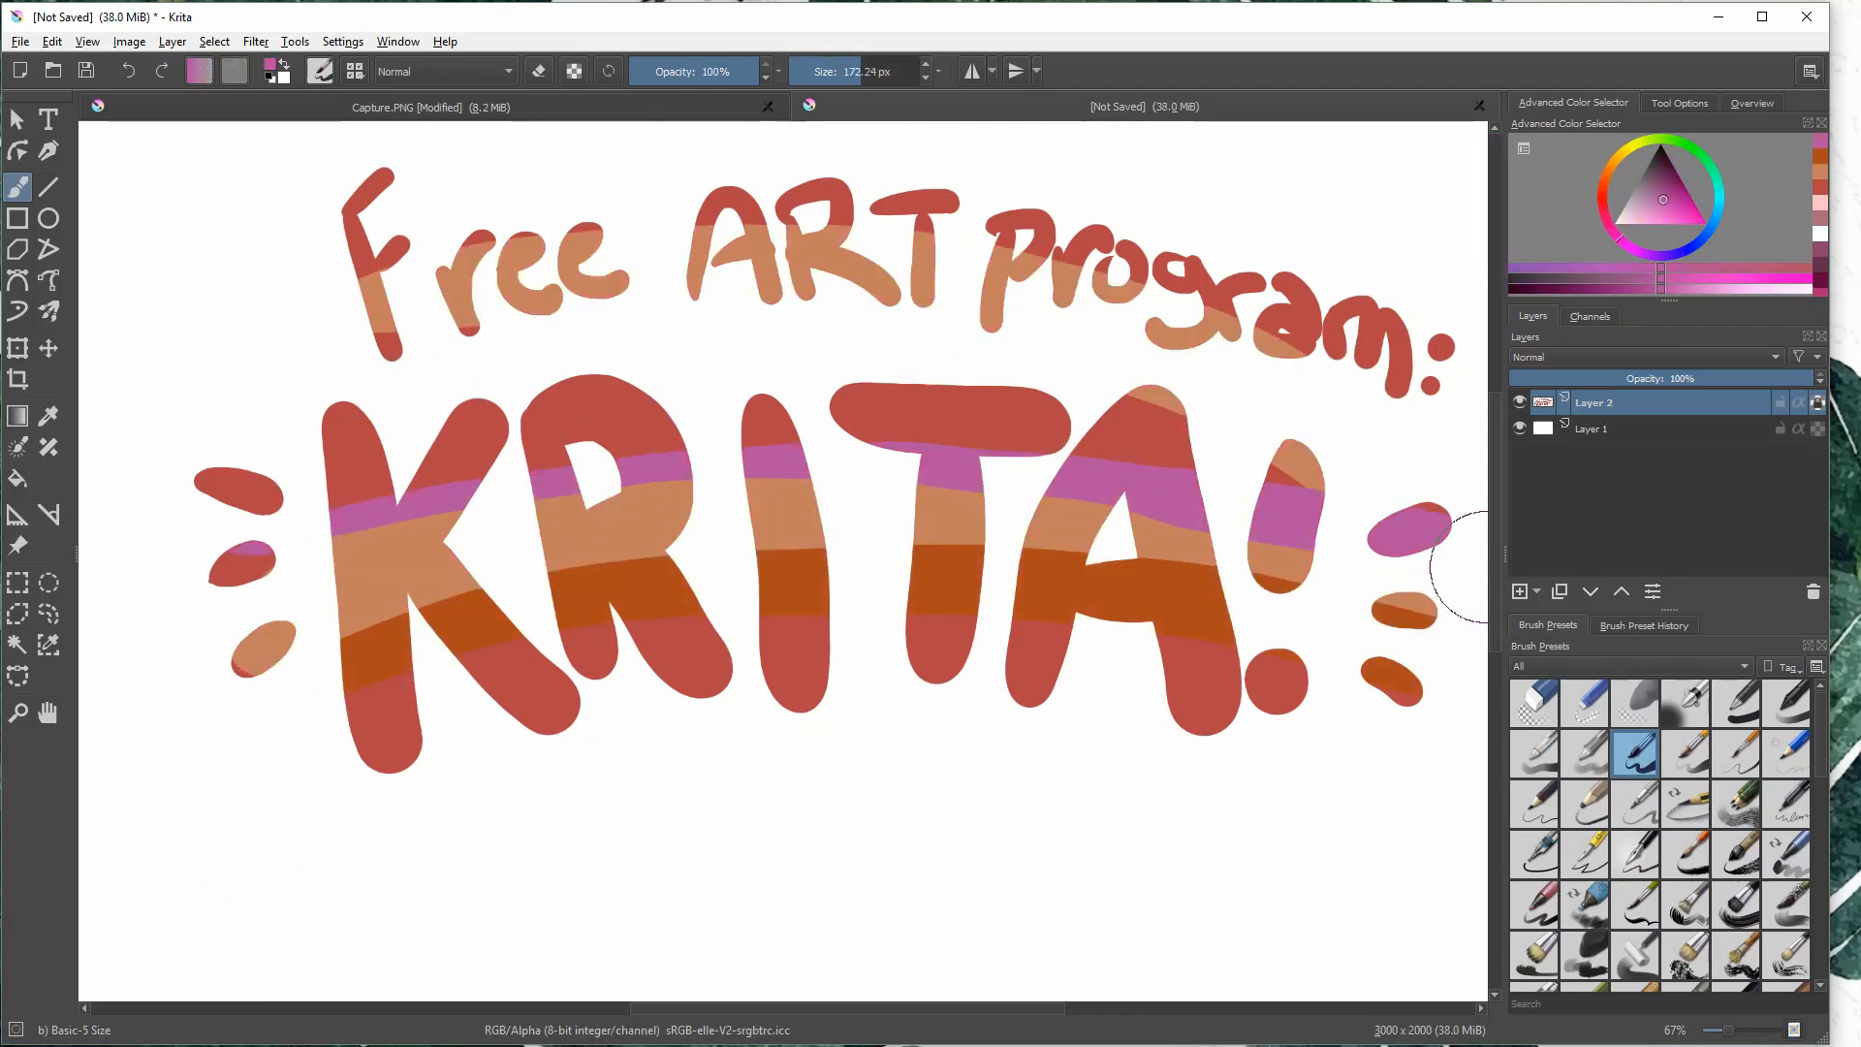
left_click_drag(354, 281, 1444, 349)
- Switch to the Basic-4 Flow Opacity brush and choose a dark red colour
left_click(1586, 753)
left_click(1602, 195)
left_click(1669, 178)
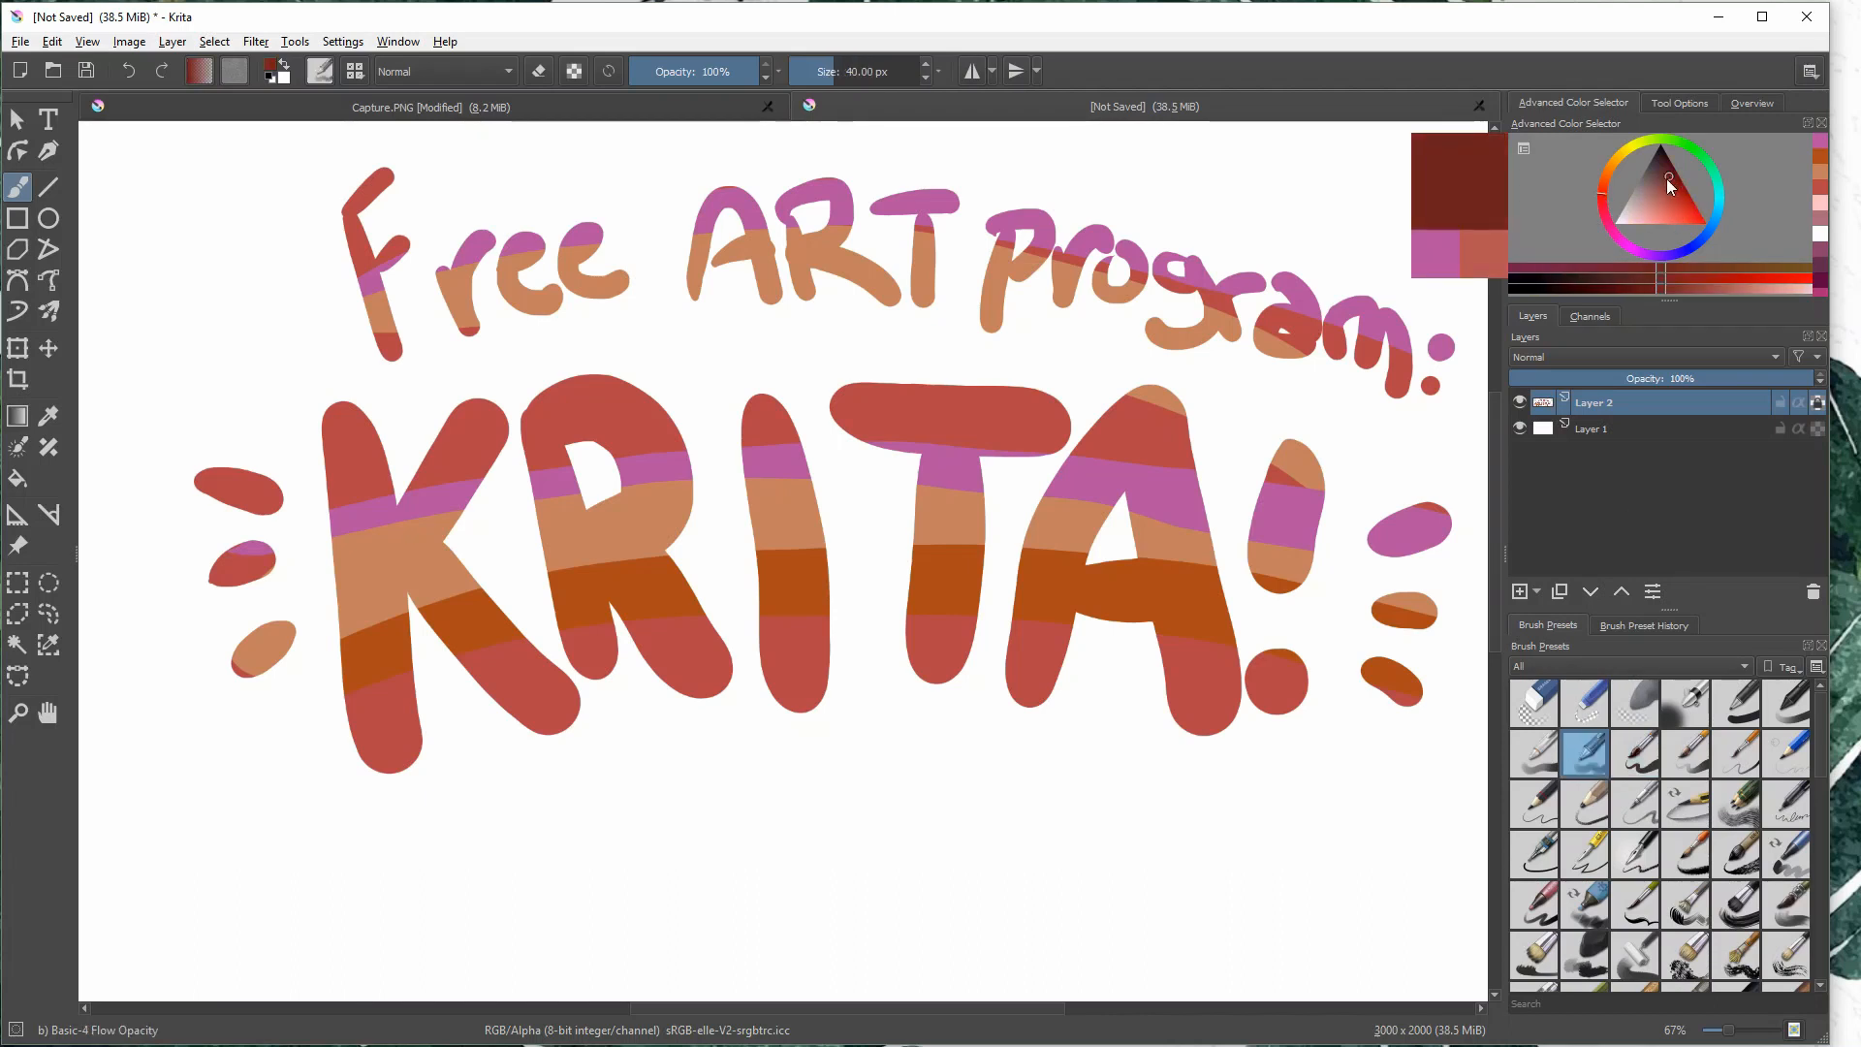
mouse_move(1171, 409)
left_mouse_down()
mouse_move(1235, 721)
mouse_move(1210, 715)
left_mouse_up()
left_click_drag(1137, 480, 1153, 555)
left_click_drag(1160, 622, 1195, 723)
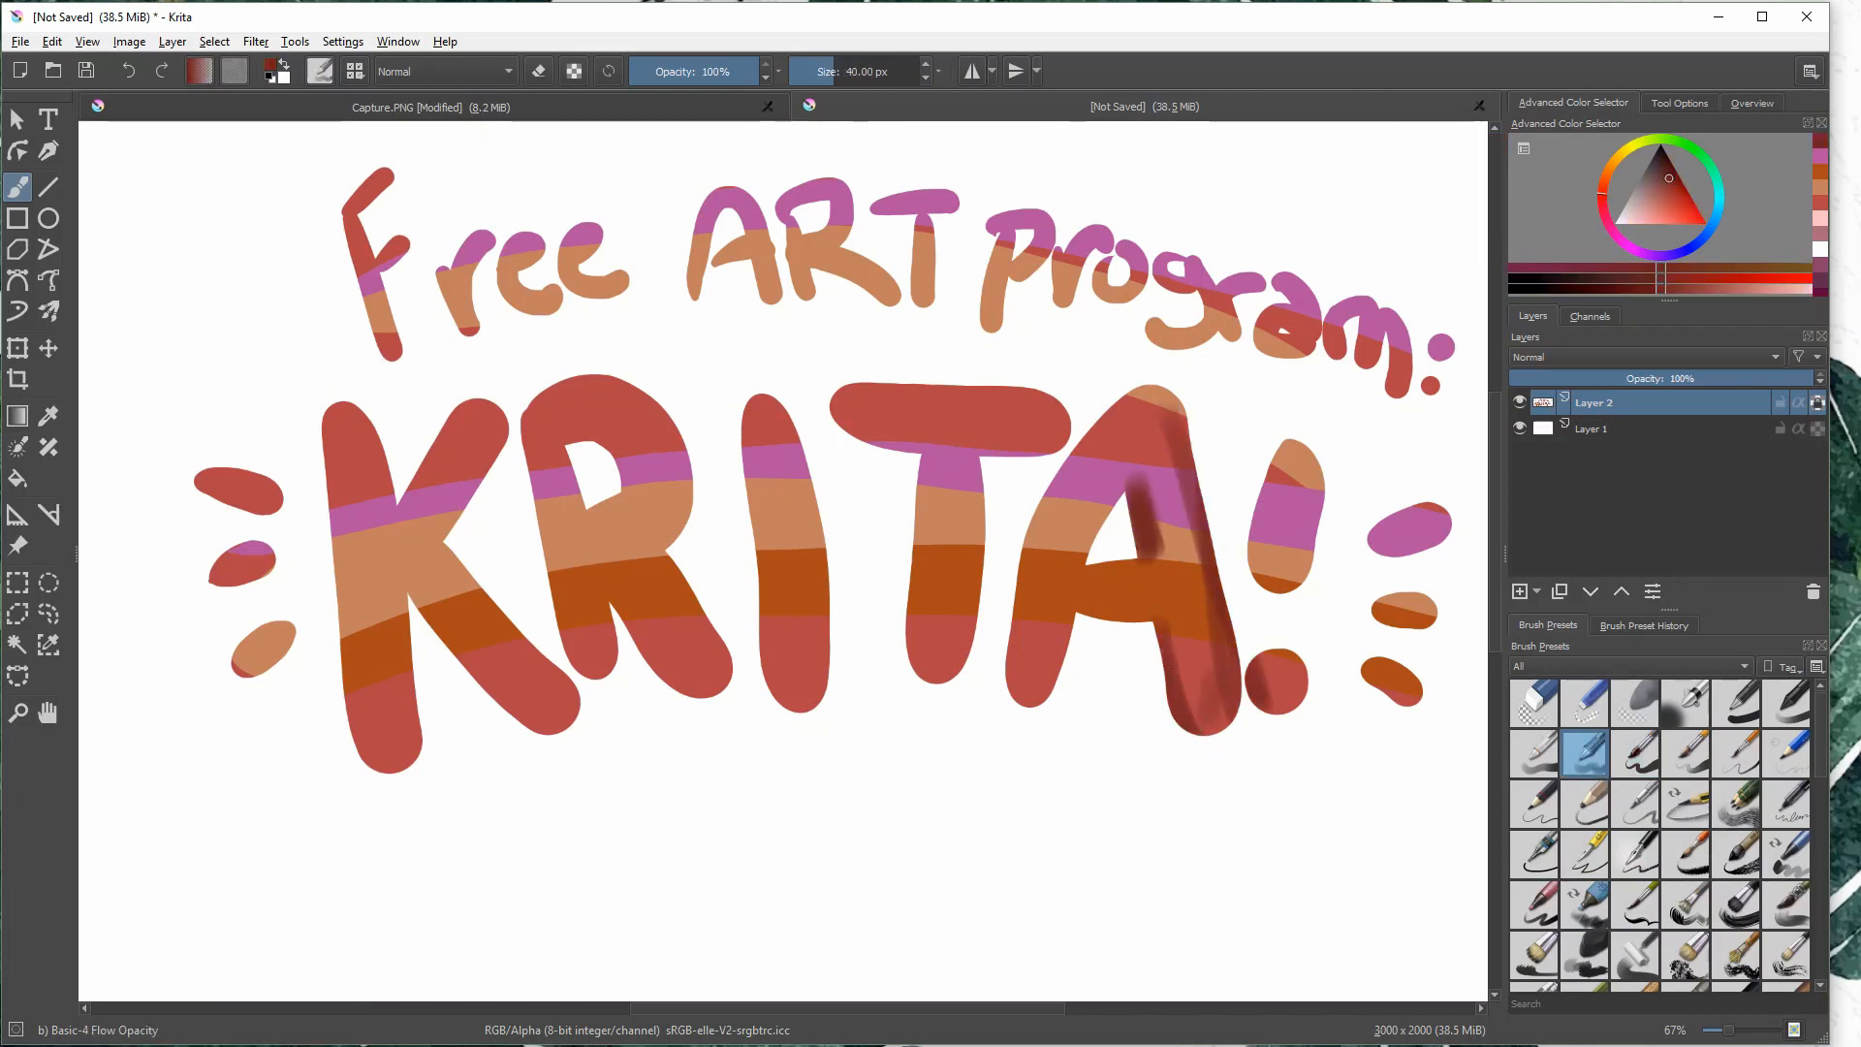
key("ctrl+z")
key("ctrl+z")
key("ctrl+z")
key("ctrl+z")
- Shade the right-hand edges of the A, the exclamation mark and the accent marks beside it in dark red
mouse_move(1158, 393)
left_mouse_down()
mouse_move(1240, 694)
mouse_move(1225, 731)
left_mouse_up()
mouse_move(1120, 485)
left_mouse_down()
mouse_move(1065, 671)
mouse_move(1039, 679)
mouse_move(1079, 625)
left_mouse_up()
left_click_drag(1304, 441, 1297, 587)
left_click_drag(1294, 662, 1289, 712)
left_click_drag(1436, 506, 1425, 560)
left_click_drag(1432, 598, 1415, 702)
- Shade the right-hand edges of the T and the I in KRITA in dark red
left_click_drag(1056, 389, 1061, 451)
mouse_move(973, 456)
left_mouse_down()
mouse_move(975, 664)
mouse_move(955, 690)
left_mouse_up()
left_click_drag(778, 399, 820, 696)
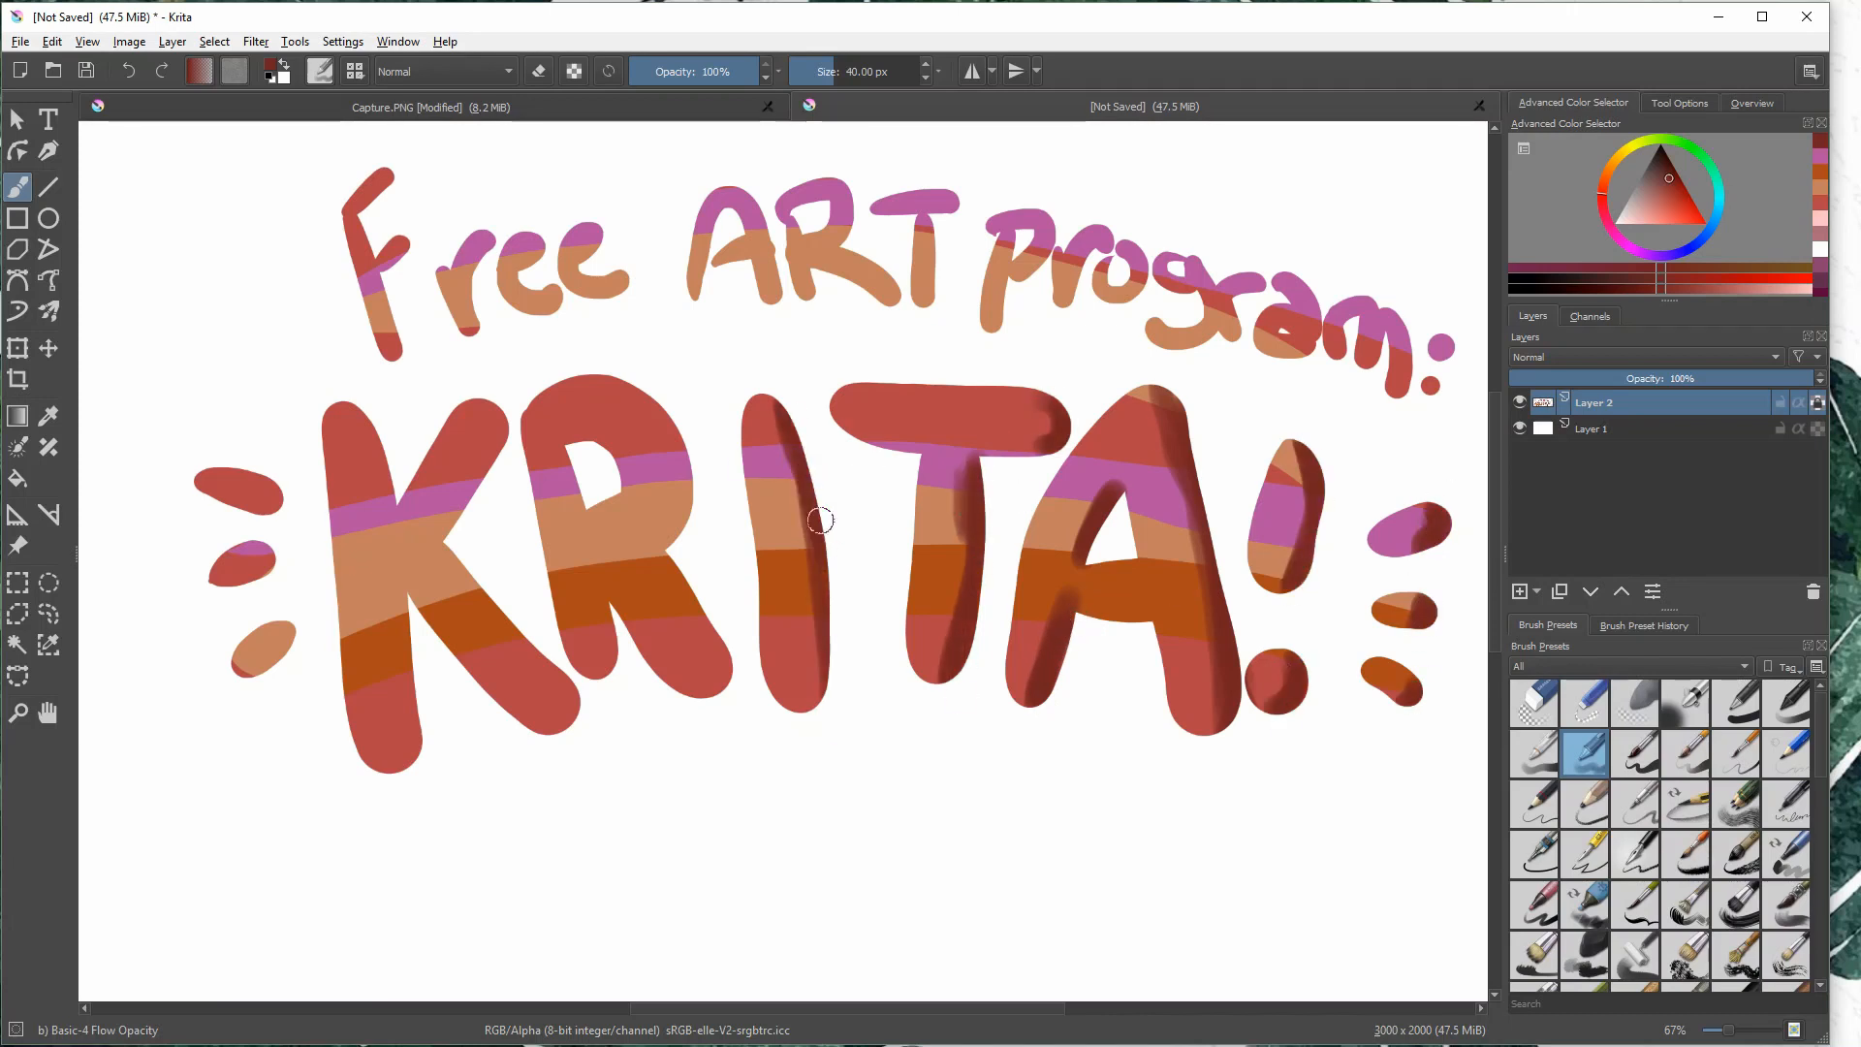
mouse_move(813, 534)
left_mouse_down()
mouse_move(810, 688)
mouse_move(789, 448)
left_mouse_up()
- Shade the R in dark red along its bowl, inner hole and both legs
mouse_move(572, 385)
left_mouse_down()
mouse_move(617, 387)
mouse_move(670, 544)
left_mouse_up()
left_click_drag(559, 451, 580, 512)
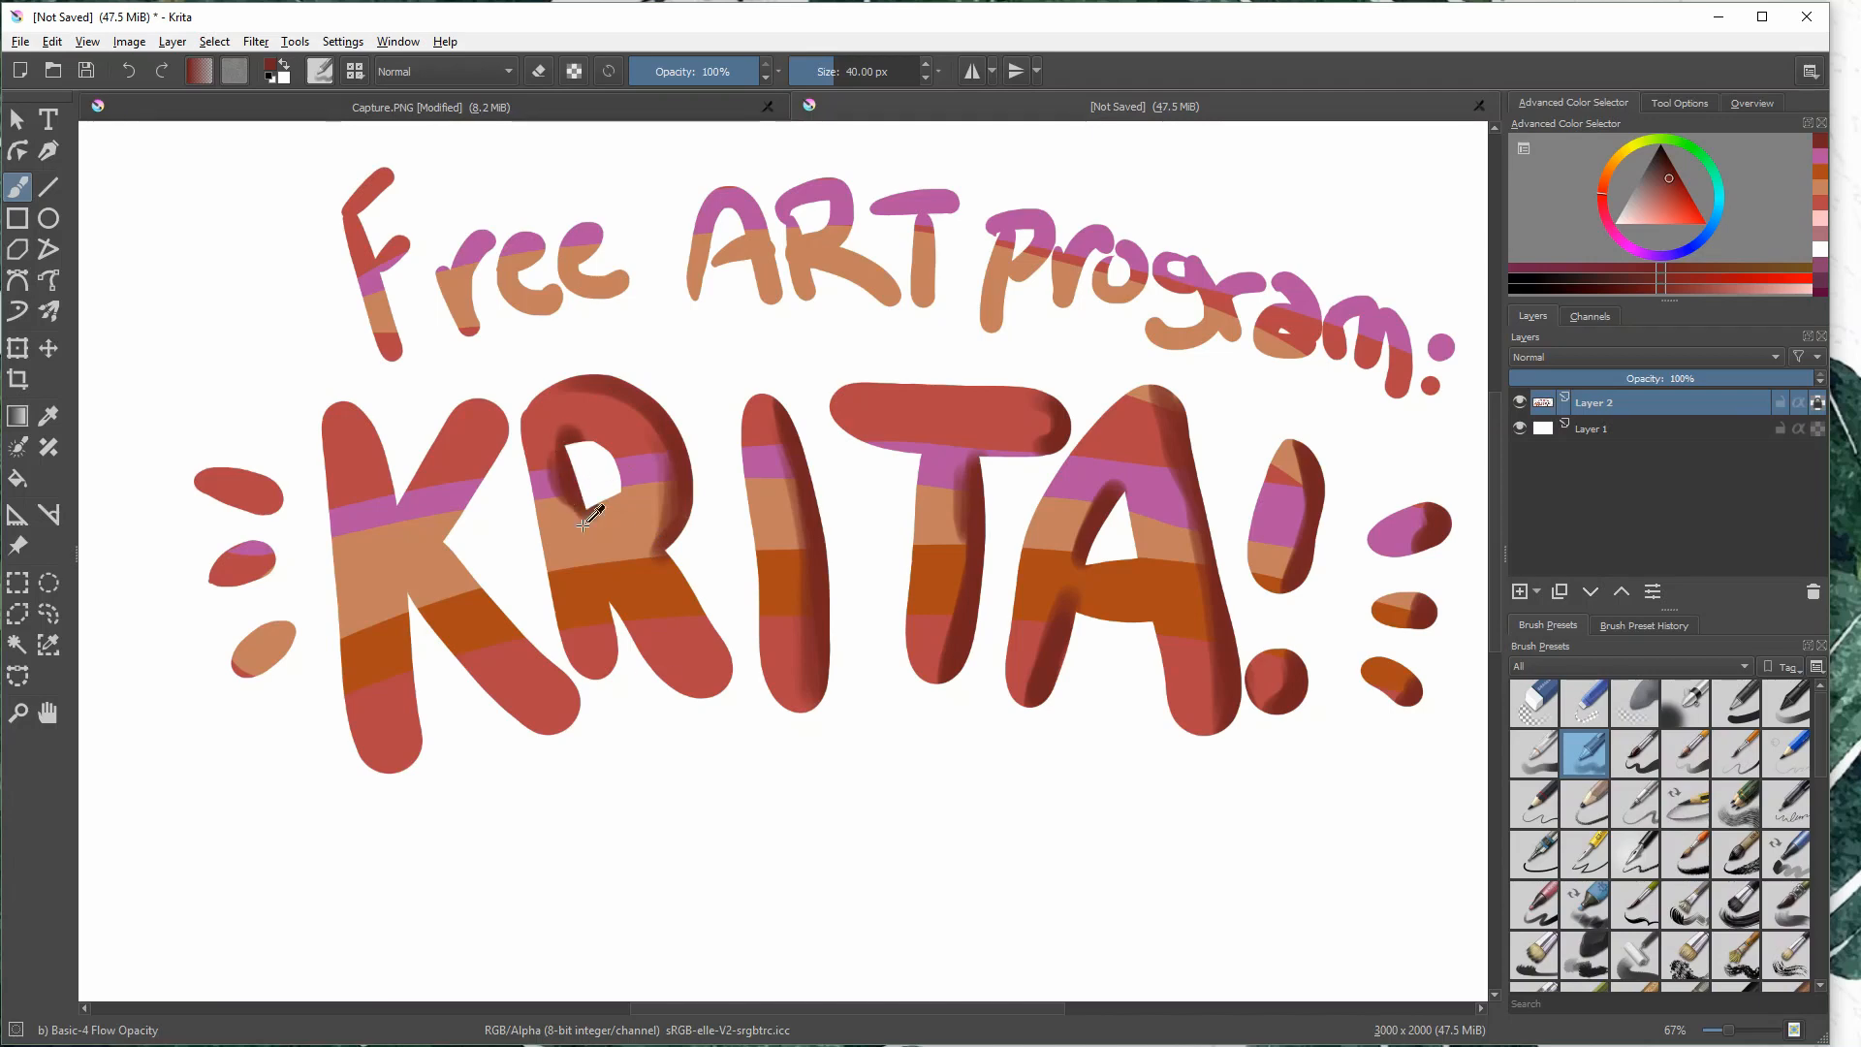
mouse_move(663, 564)
left_mouse_down()
mouse_move(707, 611)
mouse_move(720, 665)
left_mouse_up()
left_click_drag(642, 535, 661, 531)
left_click_drag(601, 600, 603, 659)
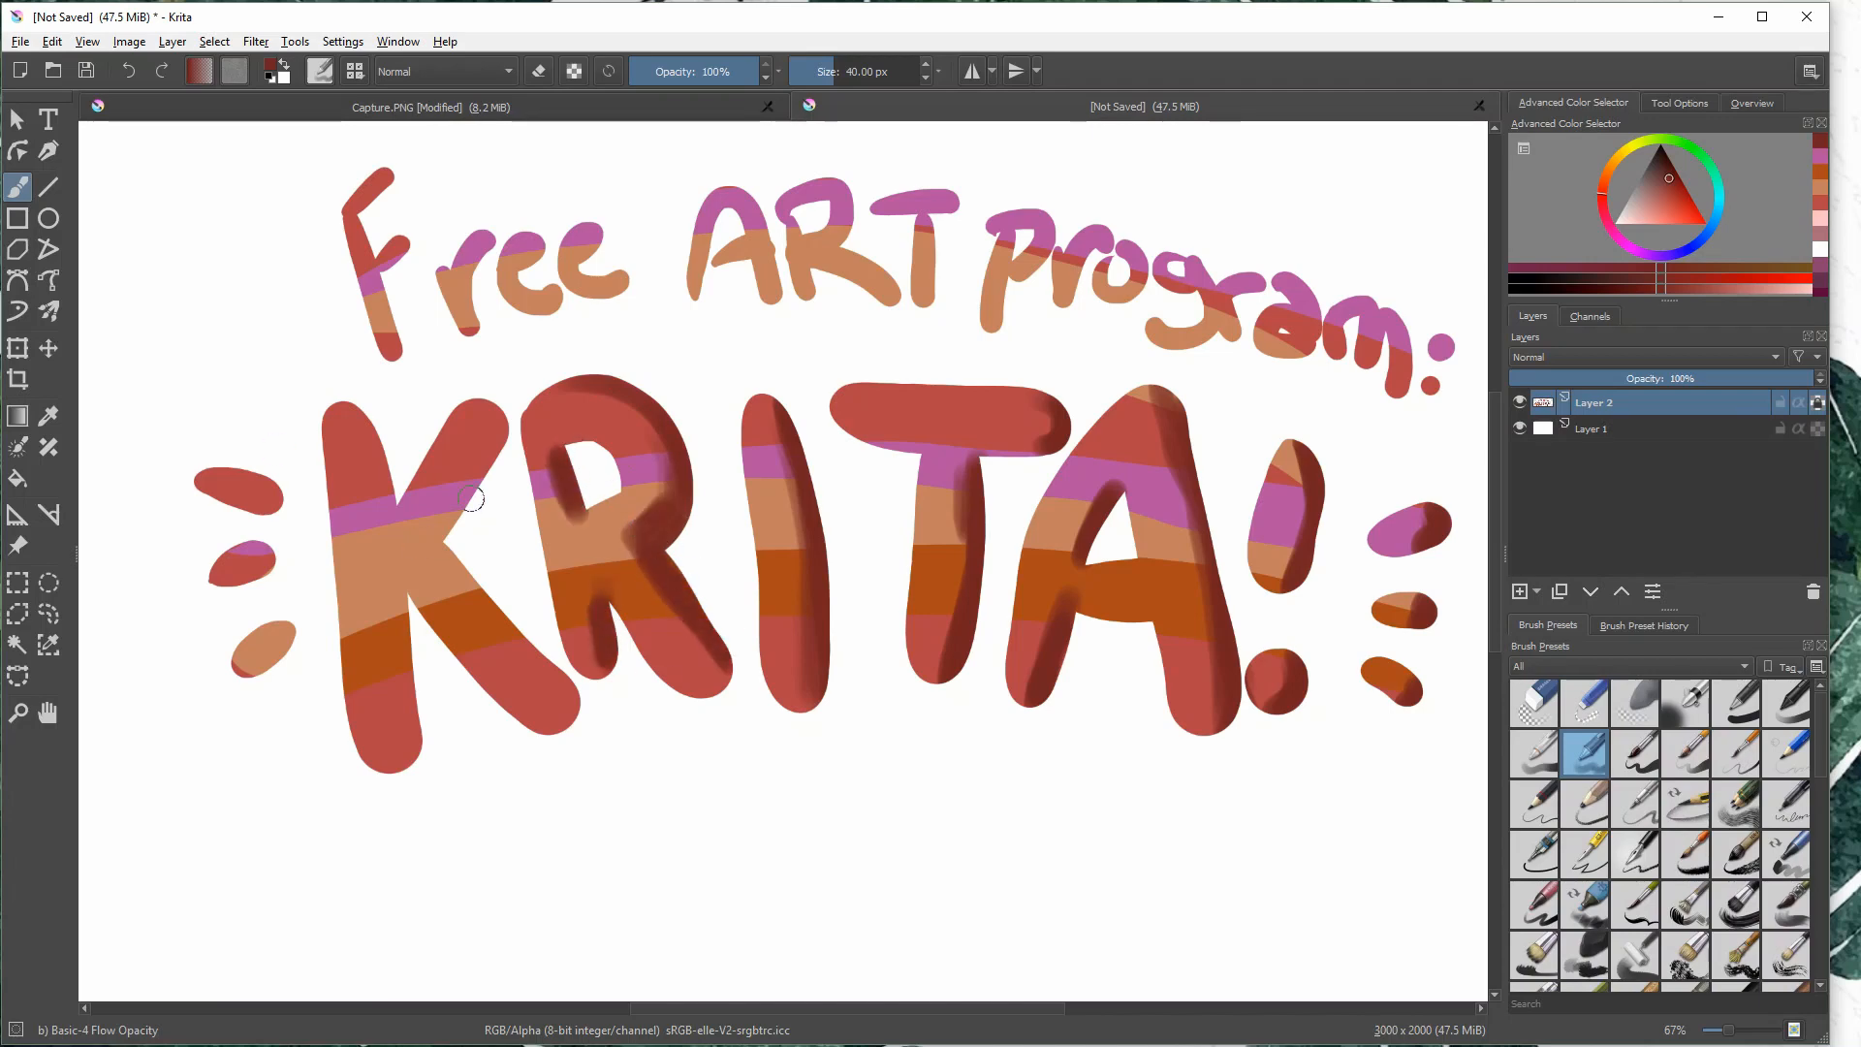
- Shade the K's diagonal leg and the right edge of its stem in dark red
mouse_move(438, 536)
left_mouse_down()
mouse_move(498, 424)
mouse_move(567, 694)
left_mouse_up()
left_click_drag(567, 694, 447, 560)
mouse_move(413, 722)
left_mouse_down()
mouse_move(411, 763)
mouse_move(402, 615)
left_mouse_up()
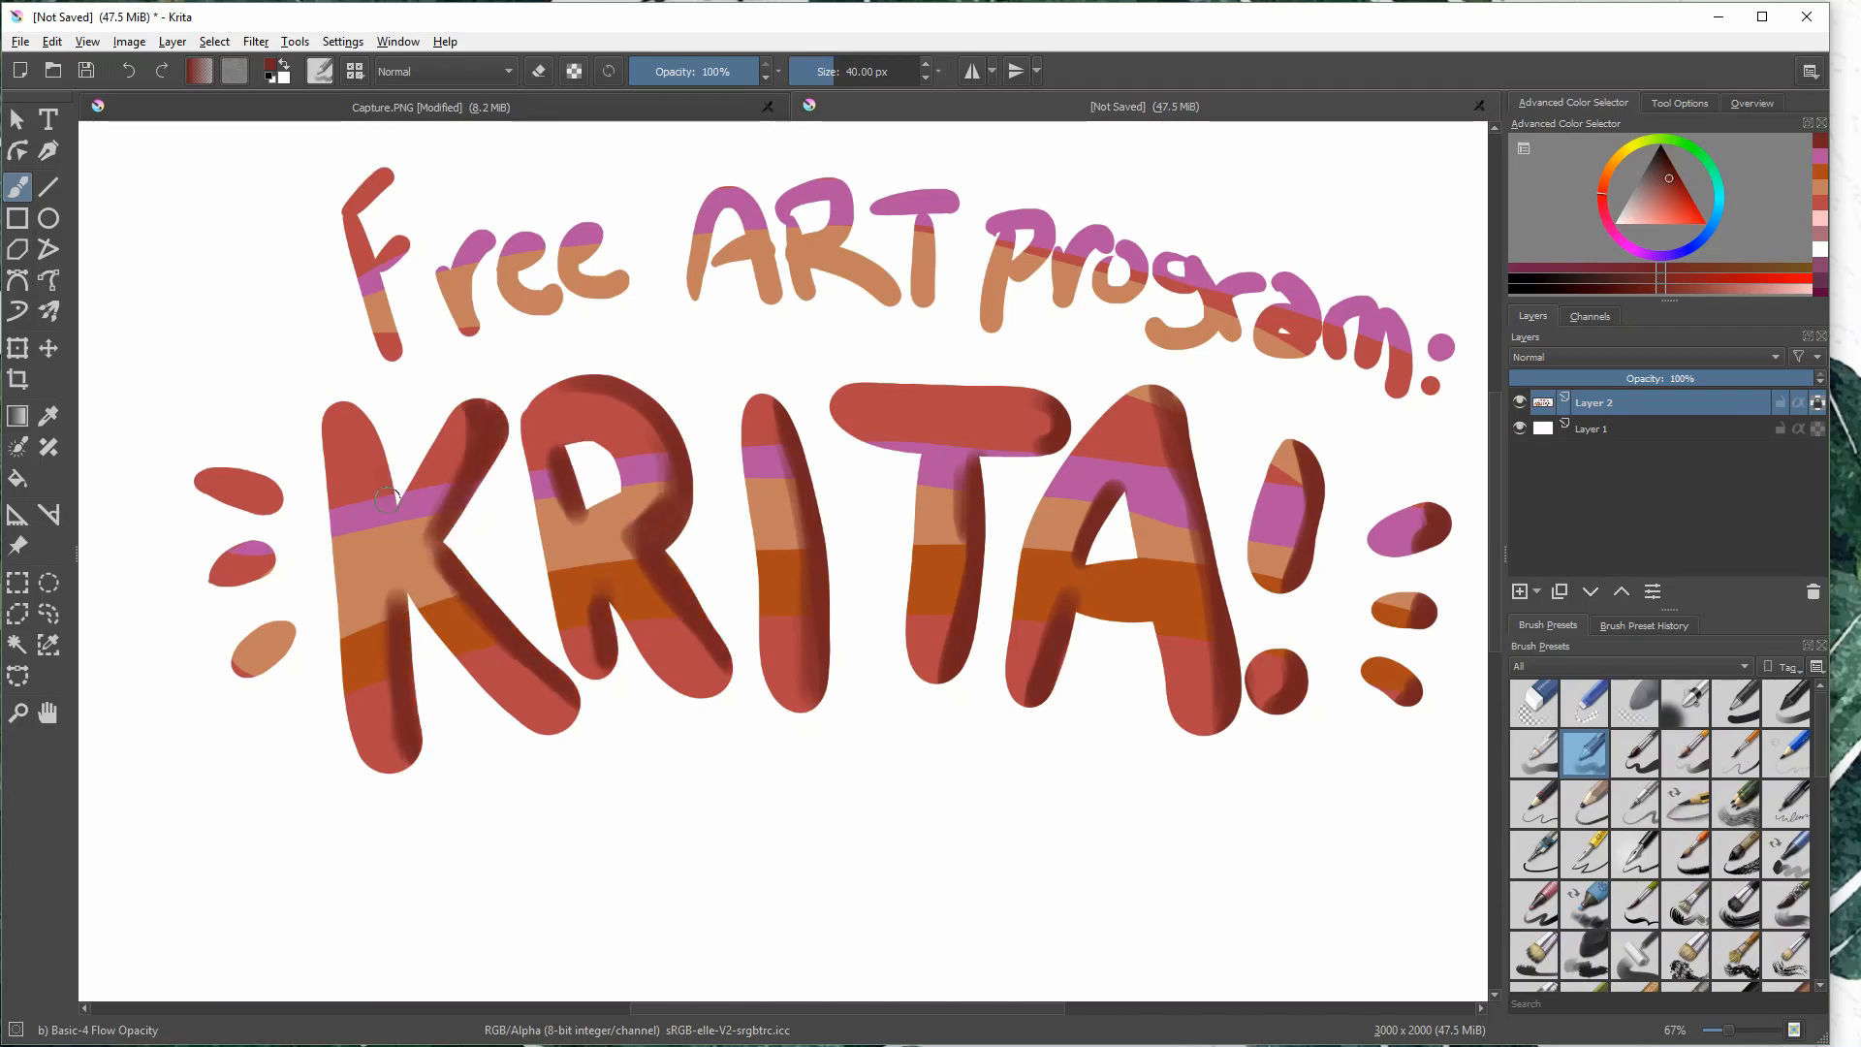
left_click_drag(389, 501, 368, 421)
- Shade the three accent marks beside the K and the F of "Free" in dark red
left_click_drag(281, 508, 266, 481)
left_click_drag(267, 578, 259, 550)
left_click_drag(285, 643, 280, 628)
left_click_drag(368, 254, 360, 215)
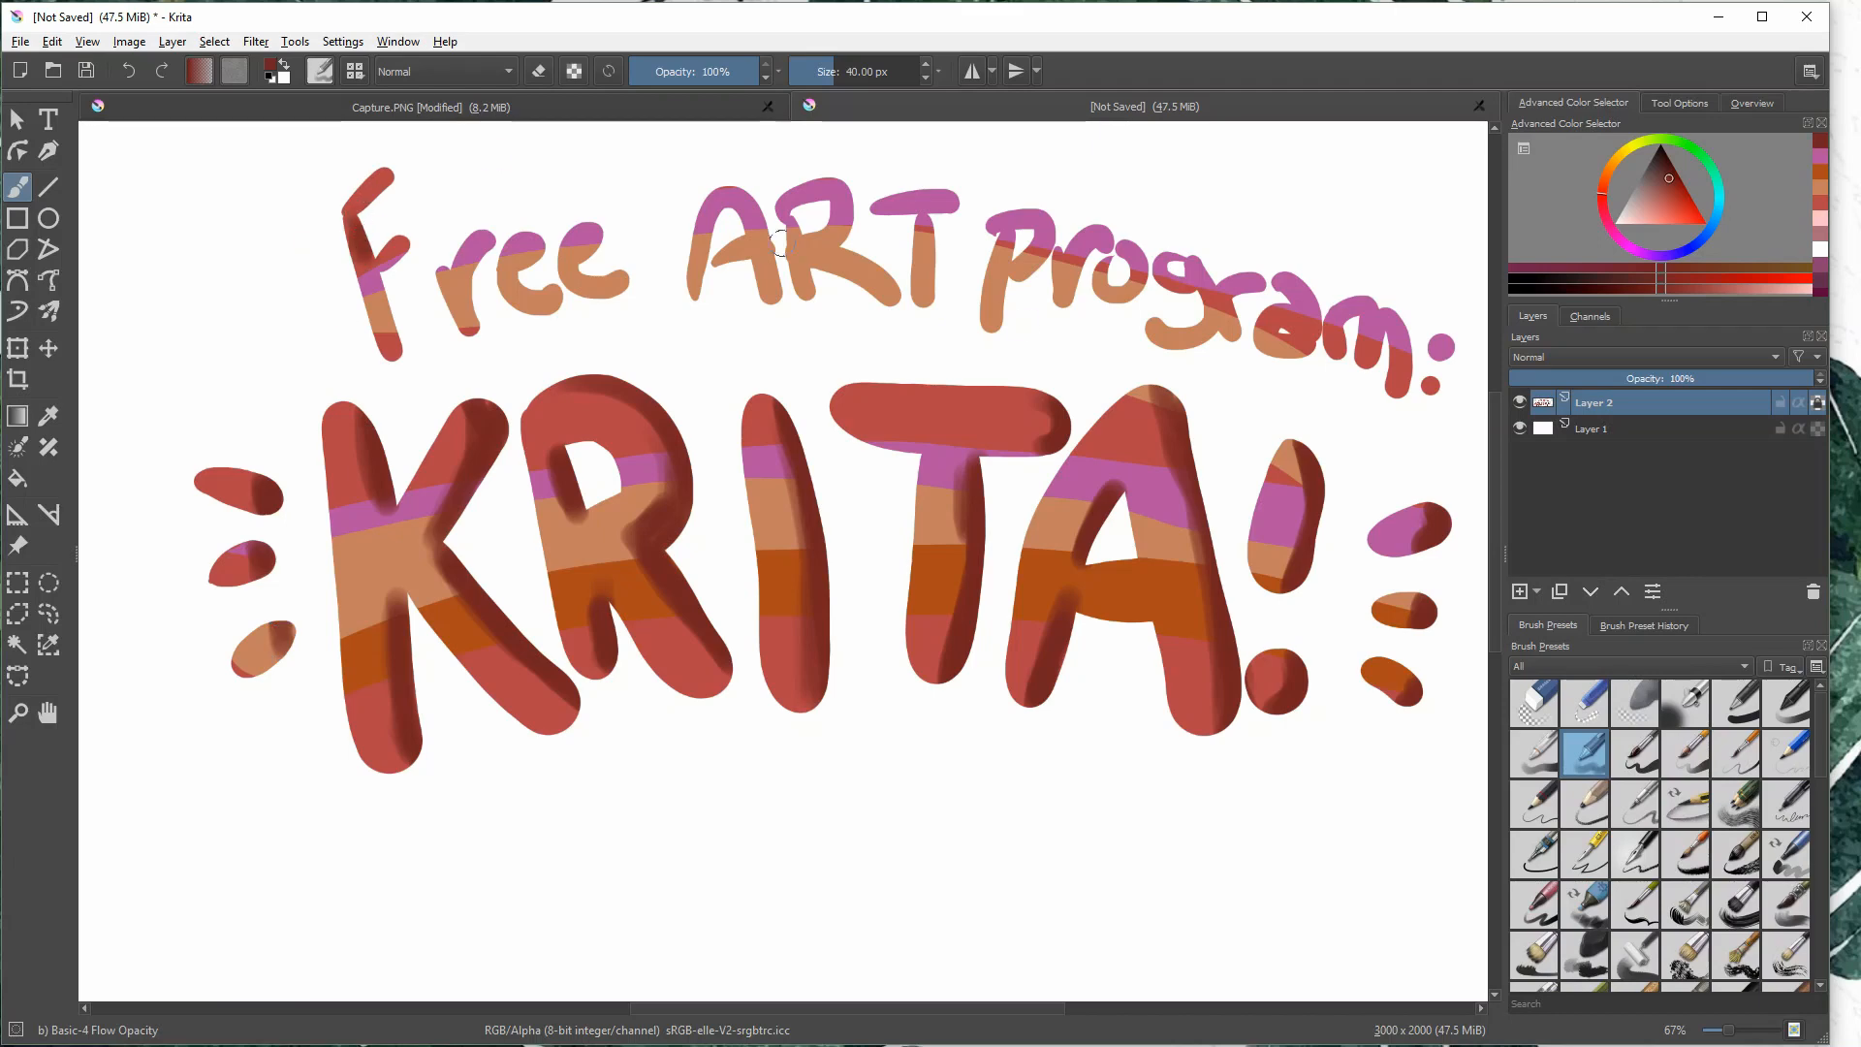
- Paint pale yellow highlights at 48% opacity along the left-hand edges of the A and the T
left_click(1617, 159)
left_click(1623, 151)
left_click(1648, 222)
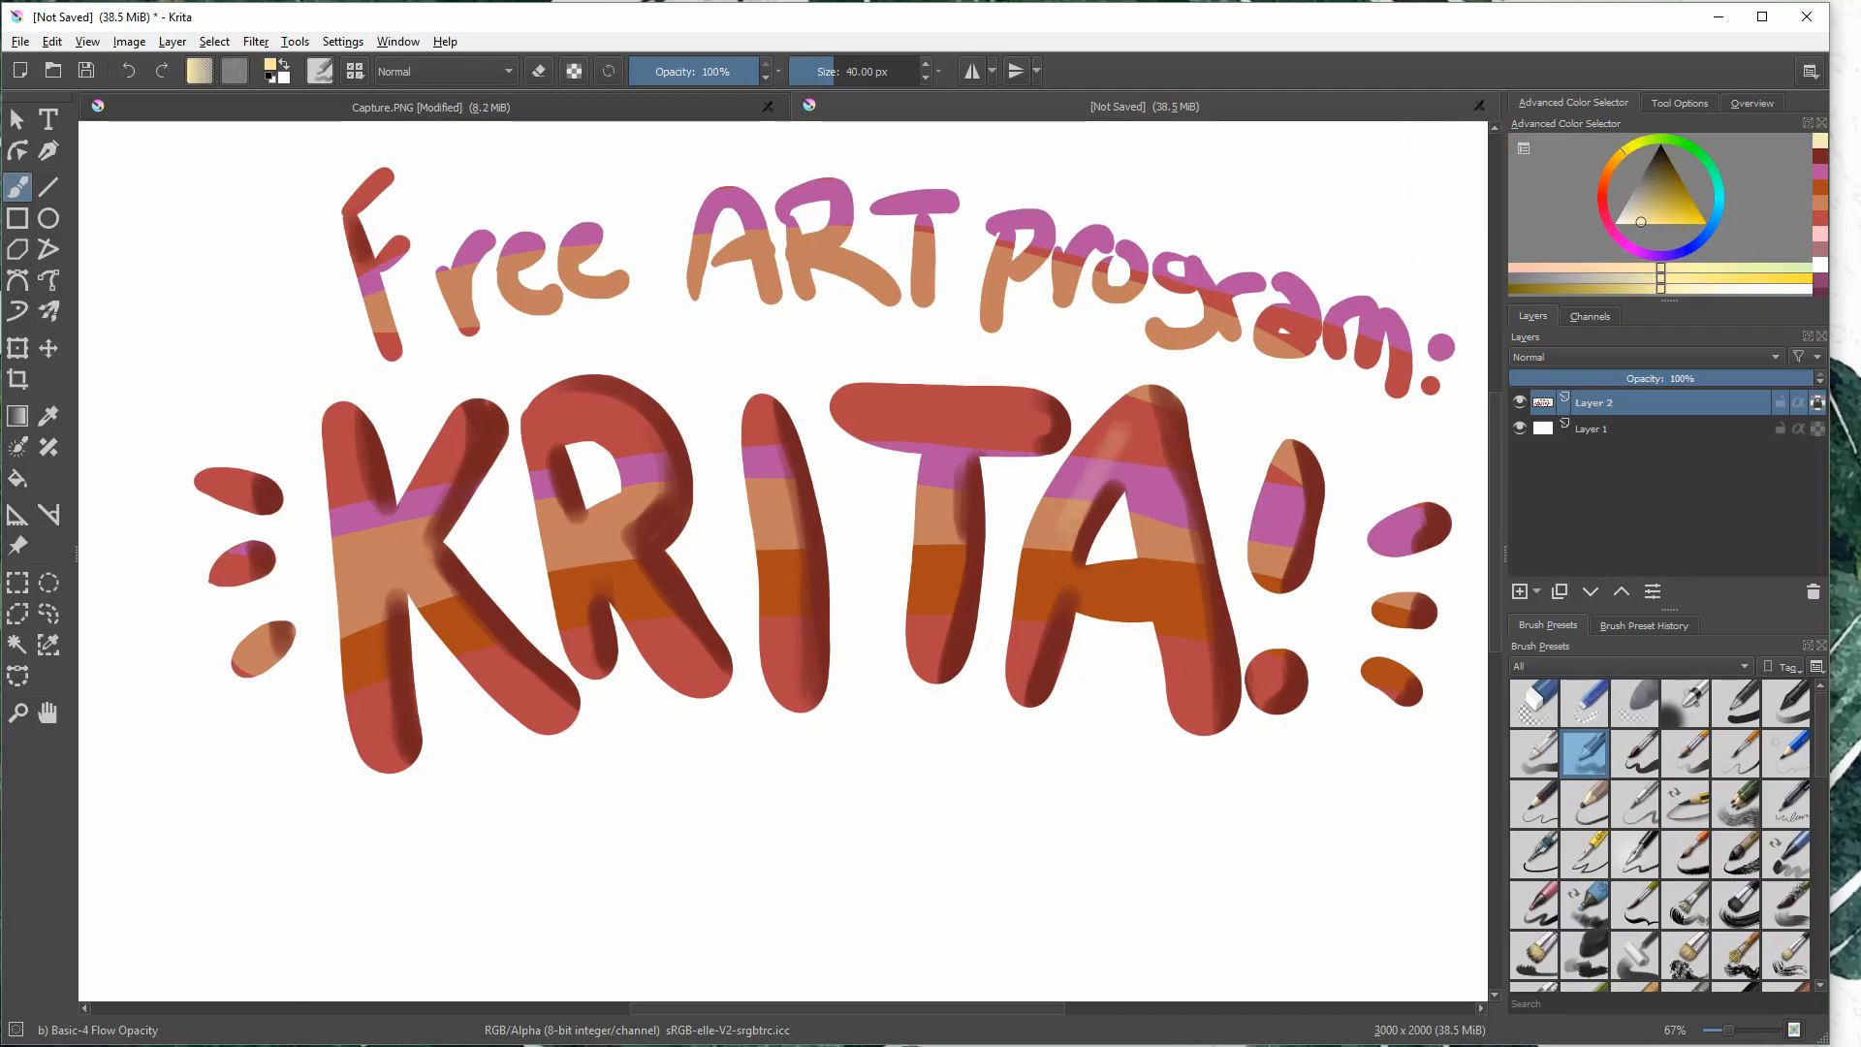
left_click(692, 71)
left_click_drag(1124, 400, 1016, 635)
left_click_drag(1139, 494, 1175, 722)
mouse_move(858, 388)
left_mouse_down()
mouse_move(839, 427)
mouse_move(916, 678)
left_mouse_up()
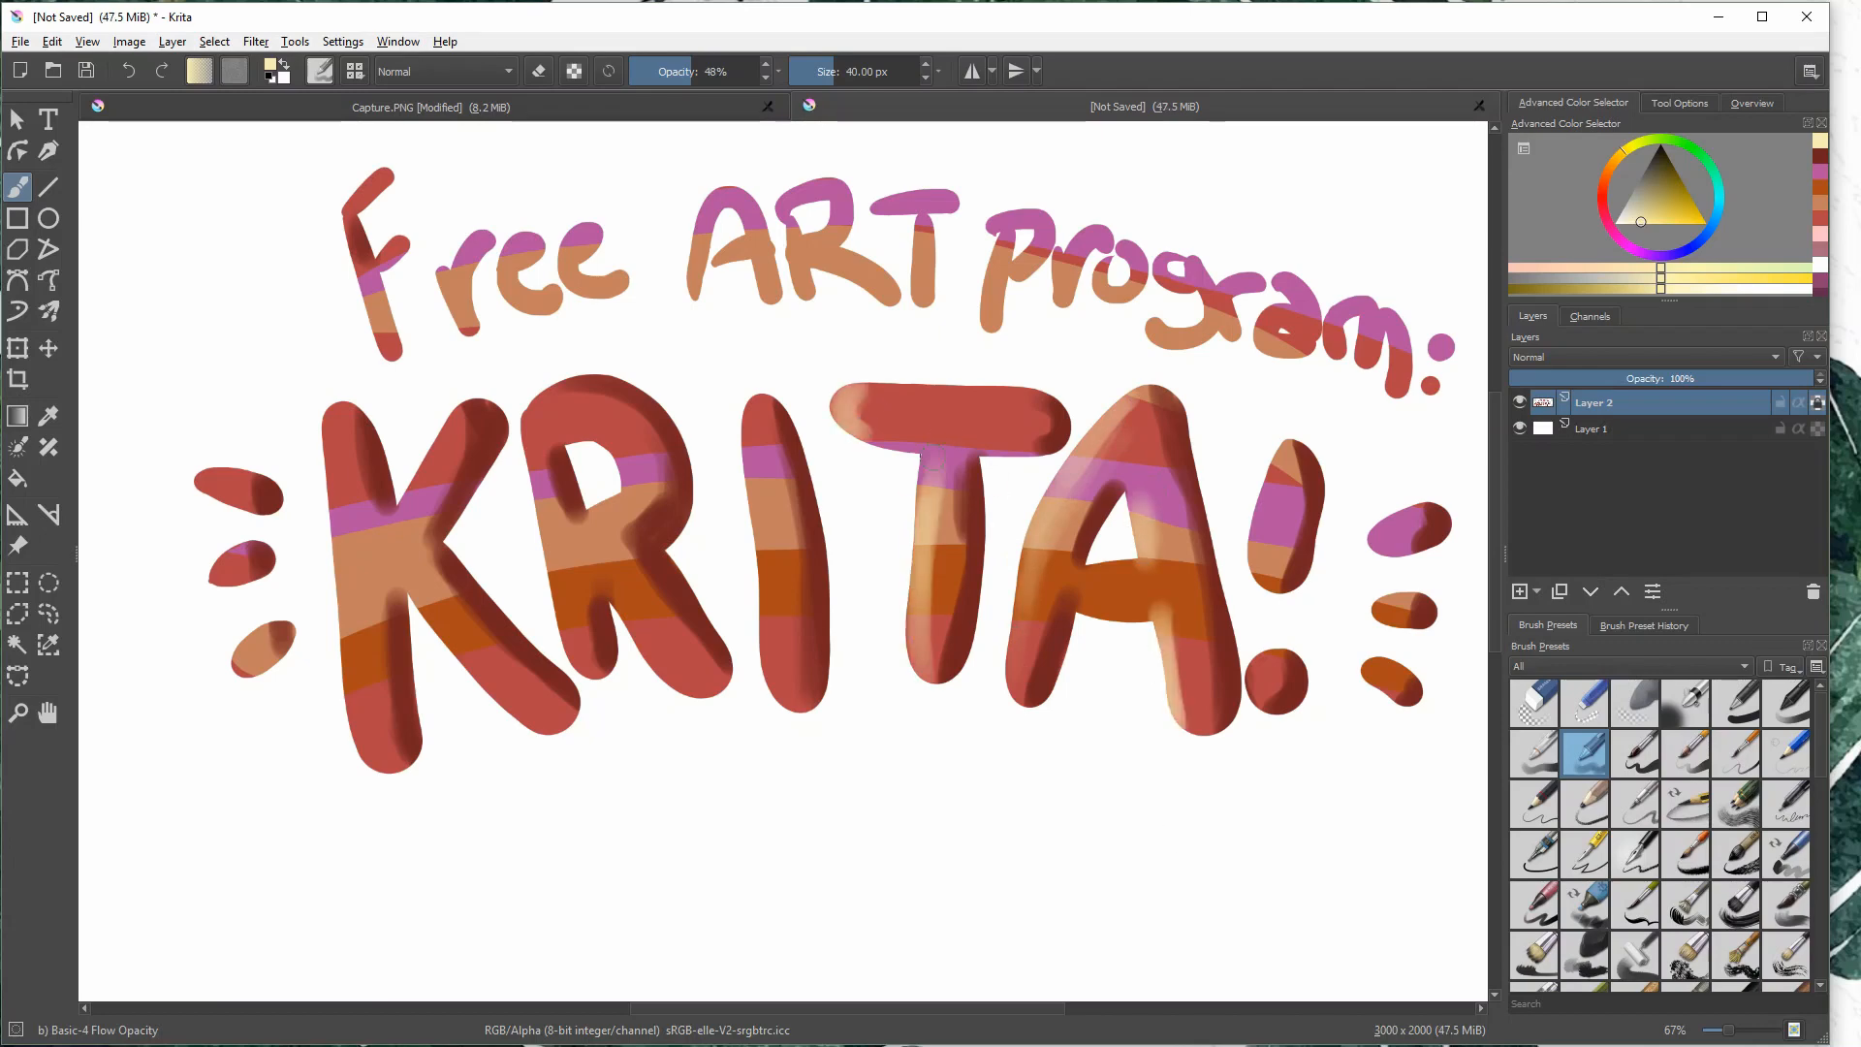
- Paint pale yellow highlights on the I, the R and the K of KRITA
left_click_drag(766, 407, 751, 698)
mouse_move(538, 427)
left_mouse_down()
mouse_move(582, 669)
mouse_move(713, 693)
left_mouse_up()
left_click_drag(620, 427, 582, 504)
left_click_drag(339, 427, 363, 771)
left_click_drag(455, 426, 407, 524)
left_click_drag(542, 713, 438, 634)
- Highlight the exclamation mark and the three accent marks to its right in pale yellow
left_click_drag(1396, 516, 1371, 547)
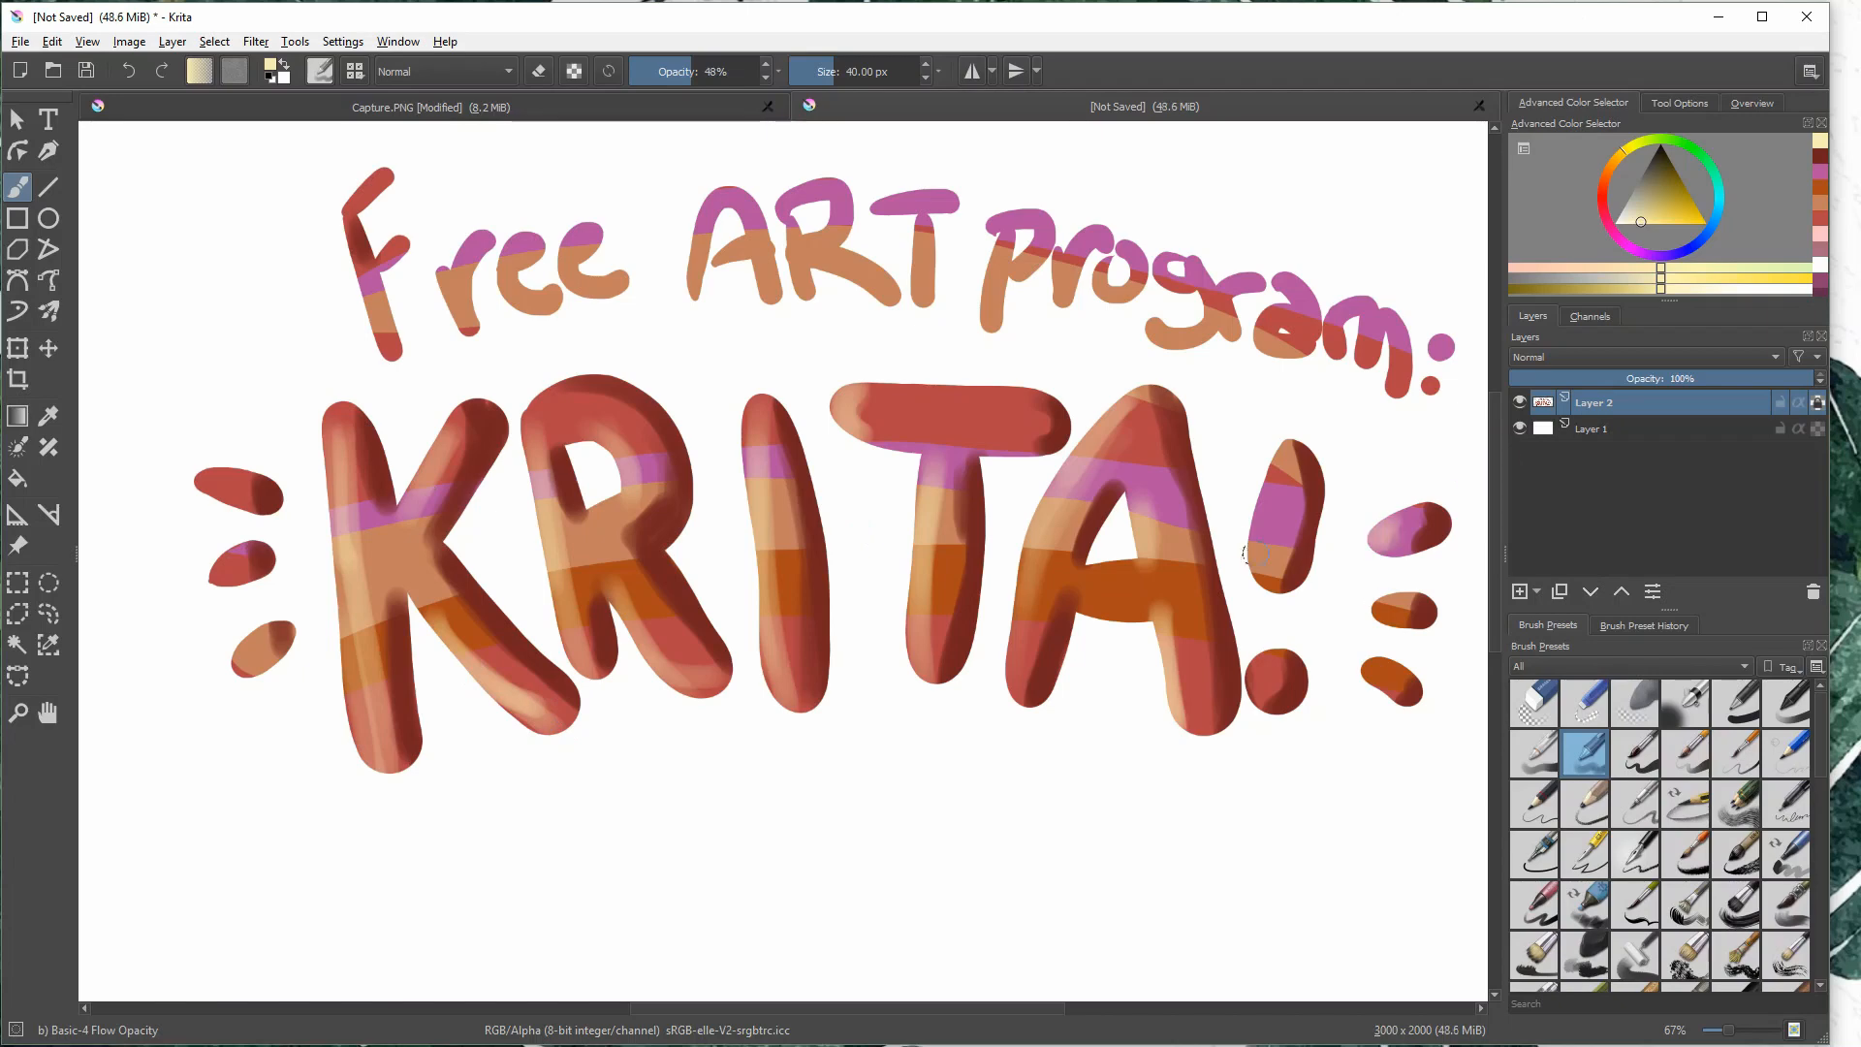
left_click_drag(1289, 450, 1255, 577)
left_click_drag(1270, 654, 1260, 708)
left_click_drag(1395, 601, 1374, 620)
left_click_drag(1381, 661, 1367, 683)
- Highlight the three accent marks beside the K and the end of the K's diagonal leg in pale yellow
left_click_drag(233, 483, 201, 485)
left_click_drag(239, 557, 215, 579)
left_click_drag(262, 654, 238, 673)
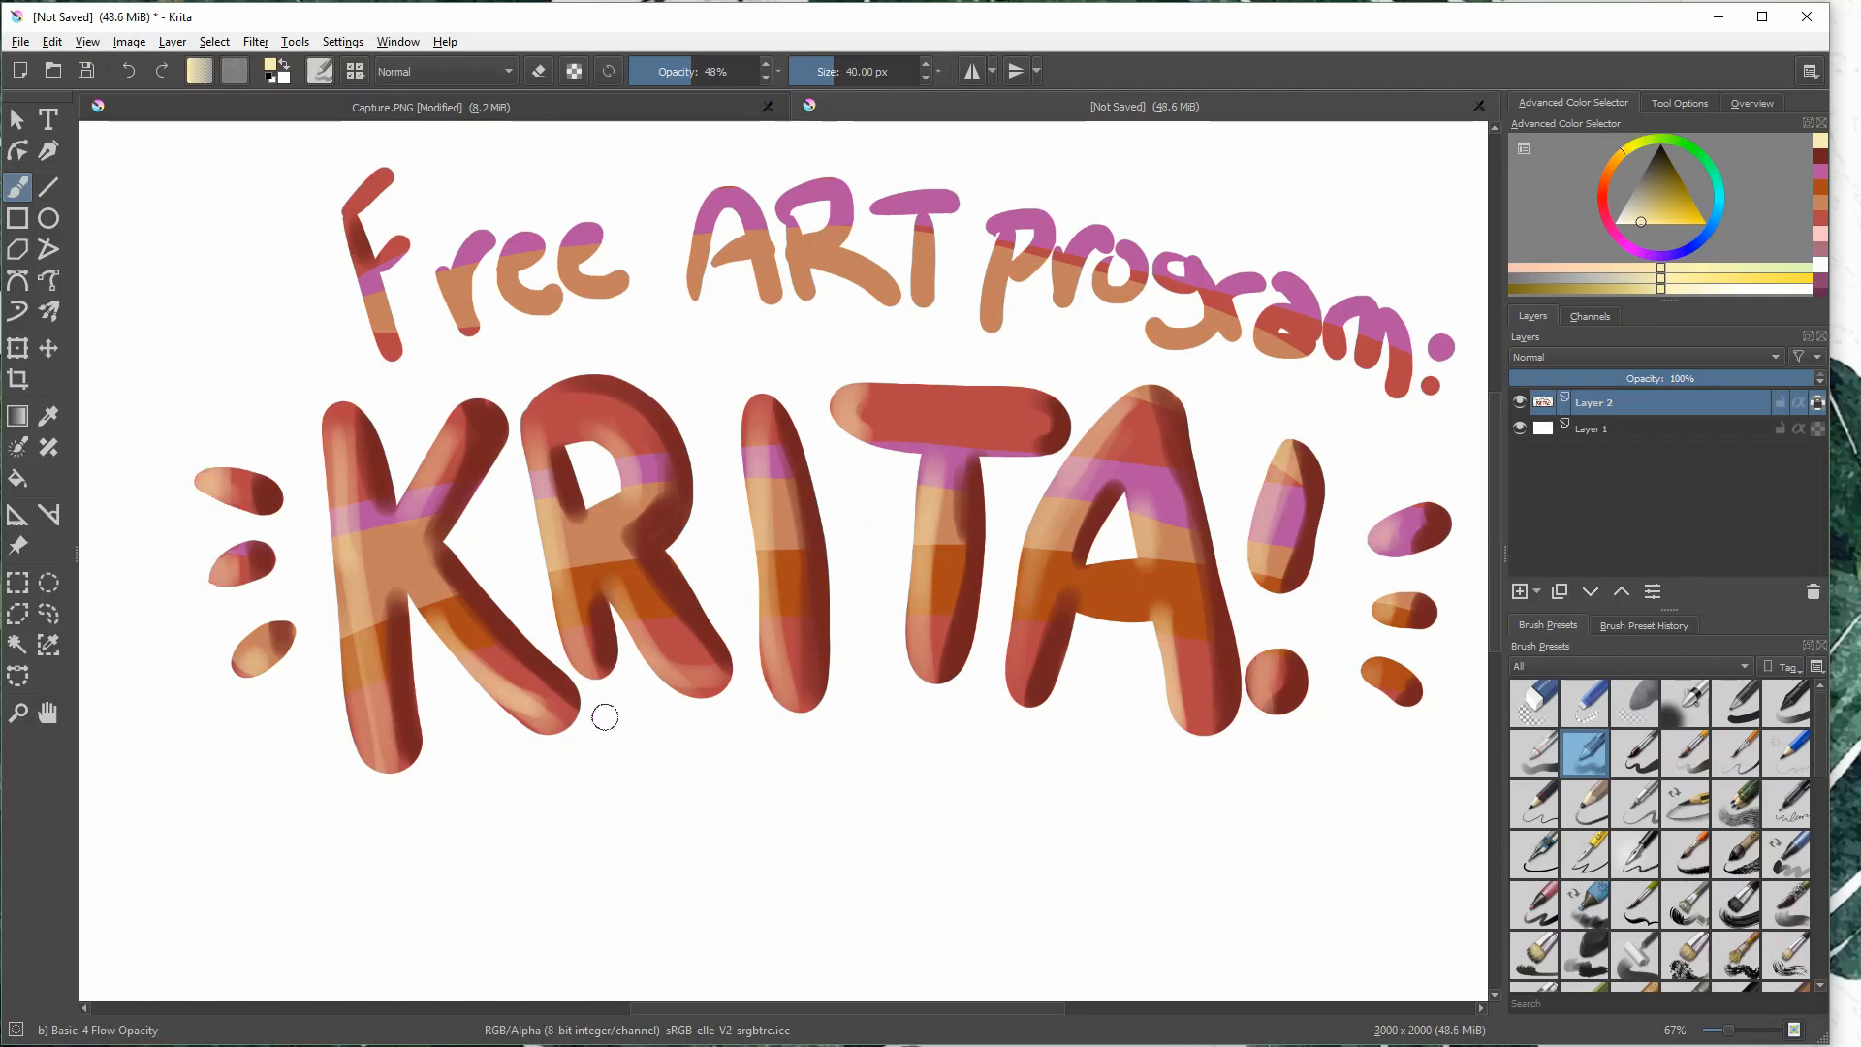
left_click_drag(562, 725, 514, 693)
- Add a paint layer and set up the Basic-5 Size brush with a medium red colour
left_click(1519, 591)
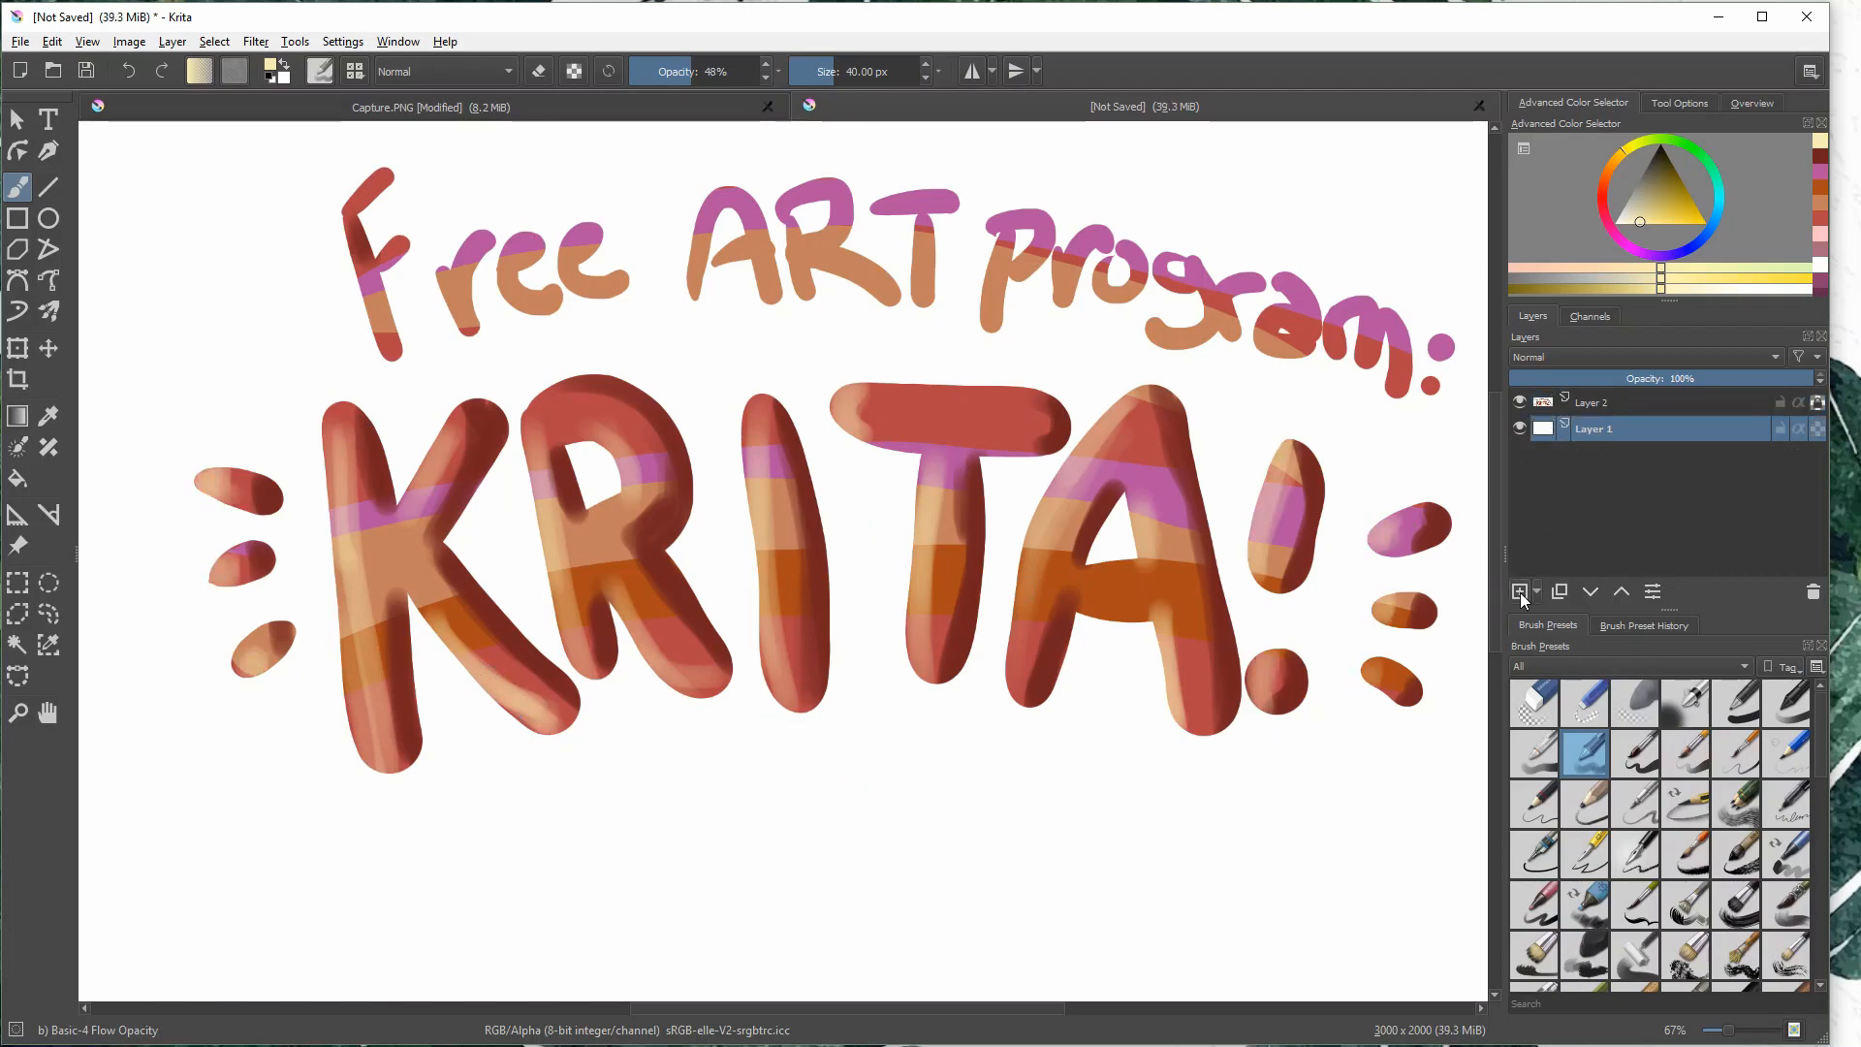
left_click(1636, 754)
left_click(1603, 206)
left_click(1602, 191)
left_click(1670, 190)
key("ctrl+z")
- Handwrite in red below the KRITA lettering, reducing the brush size after the first stroke
mouse_move(496, 794)
left_mouse_down()
mouse_move(543, 857)
mouse_move(590, 802)
left_mouse_up()
left_click(827, 72)
left_click_drag(595, 767, 601, 823)
left_click_drag(696, 725, 678, 790)
mouse_move(761, 756)
left_mouse_down()
mouse_move(766, 790)
mouse_move(780, 776)
left_mouse_up()
left_click_drag(806, 752, 804, 756)
left_click_drag(819, 746, 853, 751)
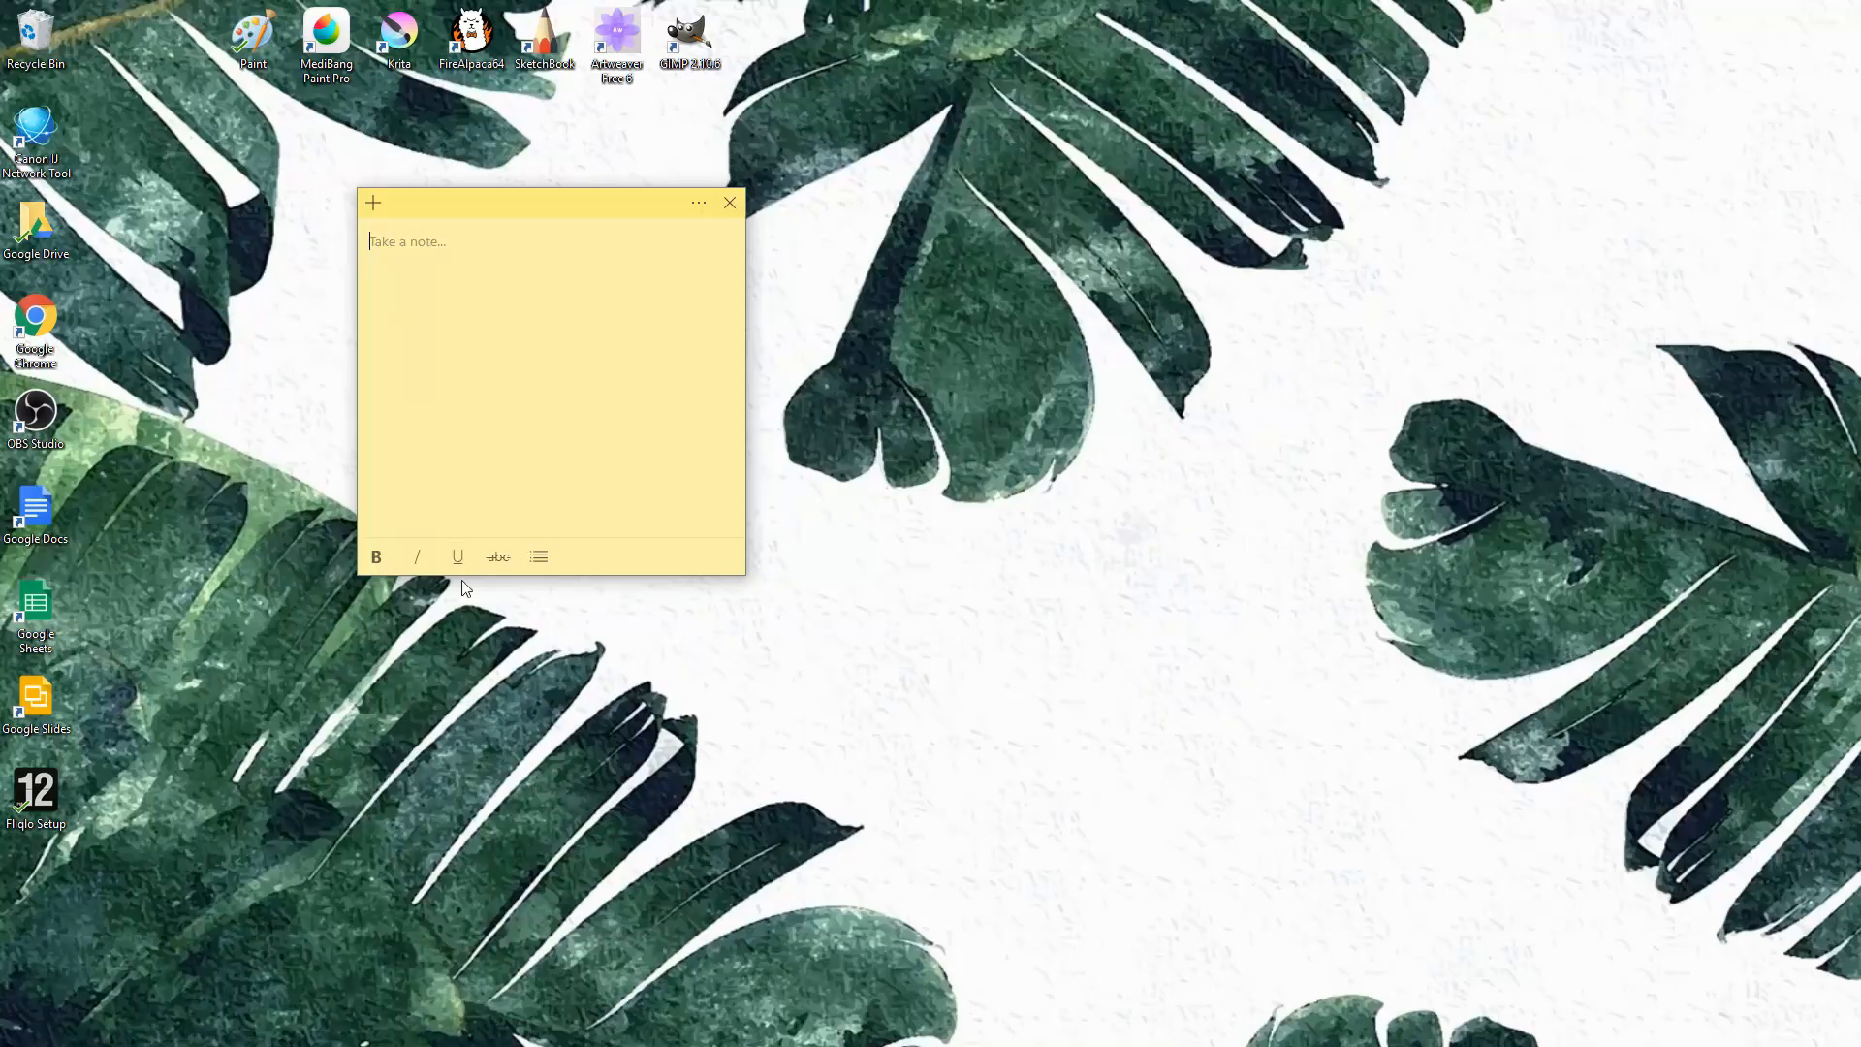
- Jot on the blank sticky note and search the web in Chrome for "free art programs"
left_click_drag(502, 465, 501, 253)
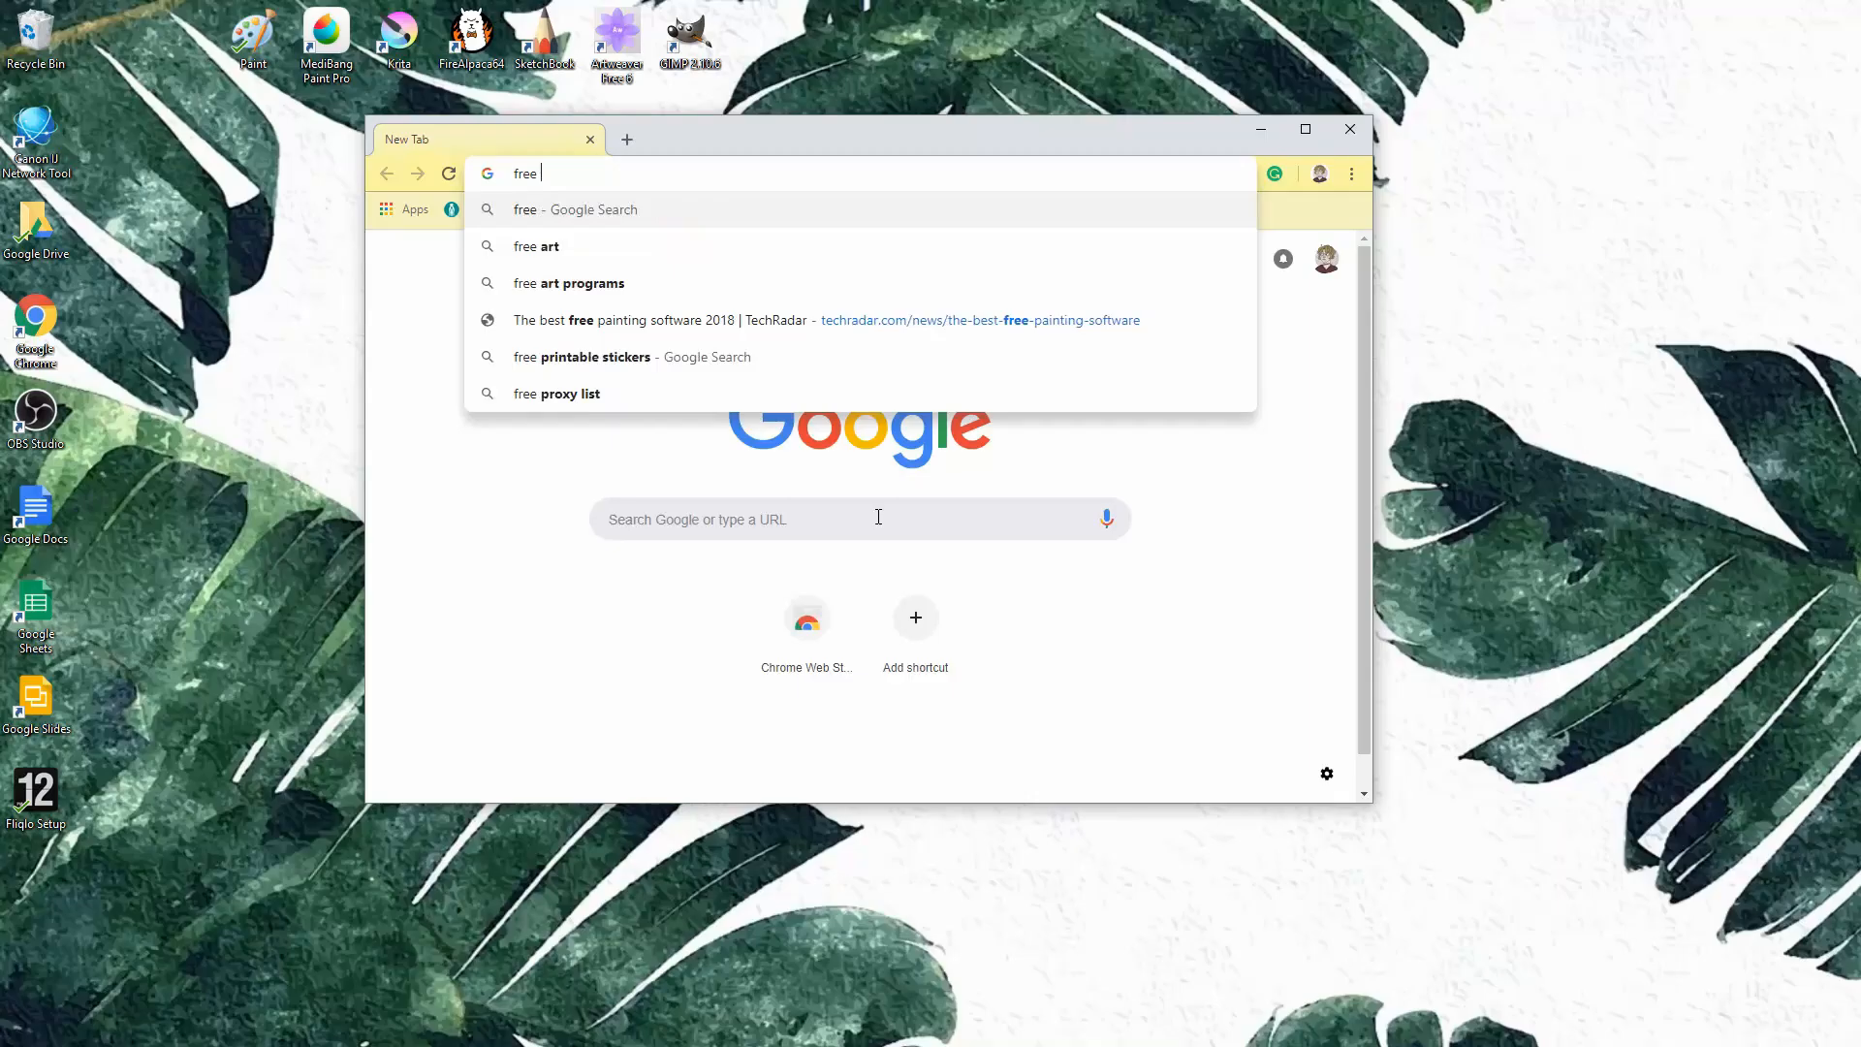
type("art programs")
key("Return")
scroll(890, 459, "down", 10)
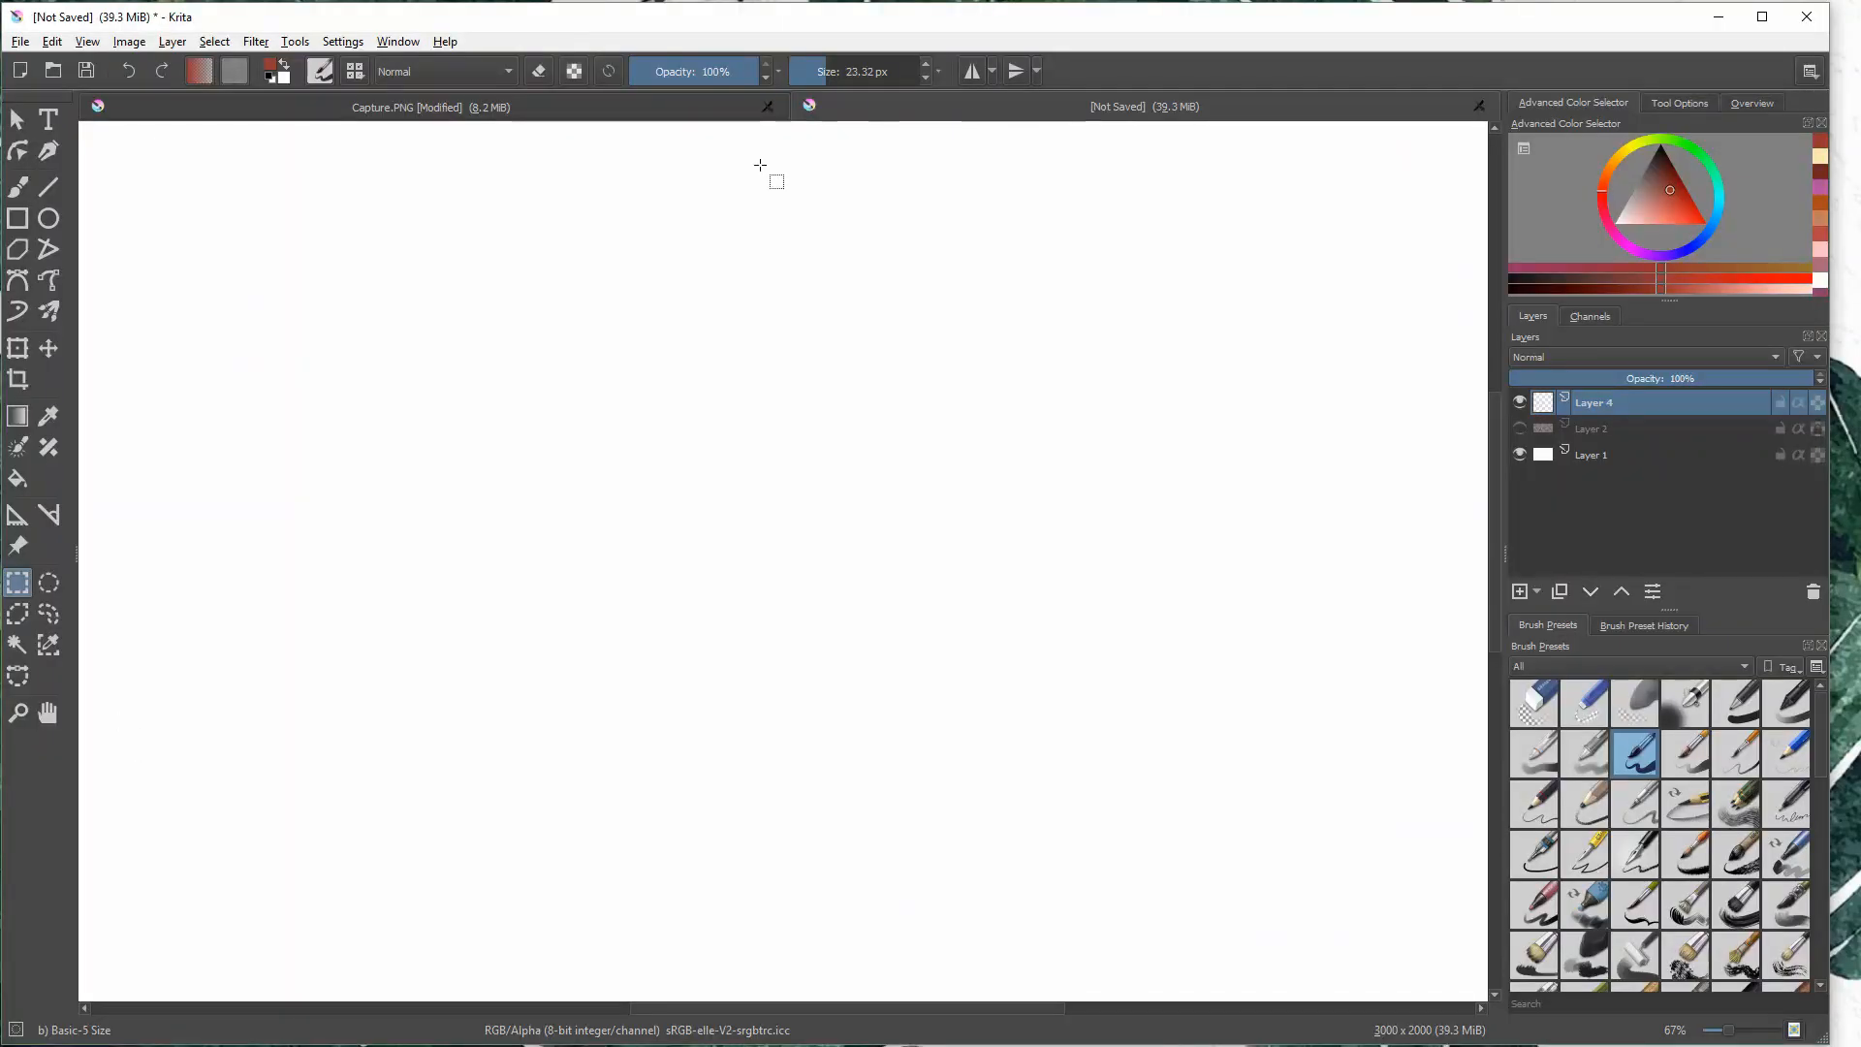
- In Krita, draw a tall red curly brace beside the toolbox and handwrite "tools" next to it
mouse_move(112, 145)
left_mouse_down()
mouse_move(194, 328)
mouse_move(169, 719)
left_mouse_up()
left_click_drag(259, 358, 275, 421)
left_click_drag(263, 398, 347, 386)
left_click_drag(360, 349, 368, 395)
left_click_drag(407, 363, 388, 397)
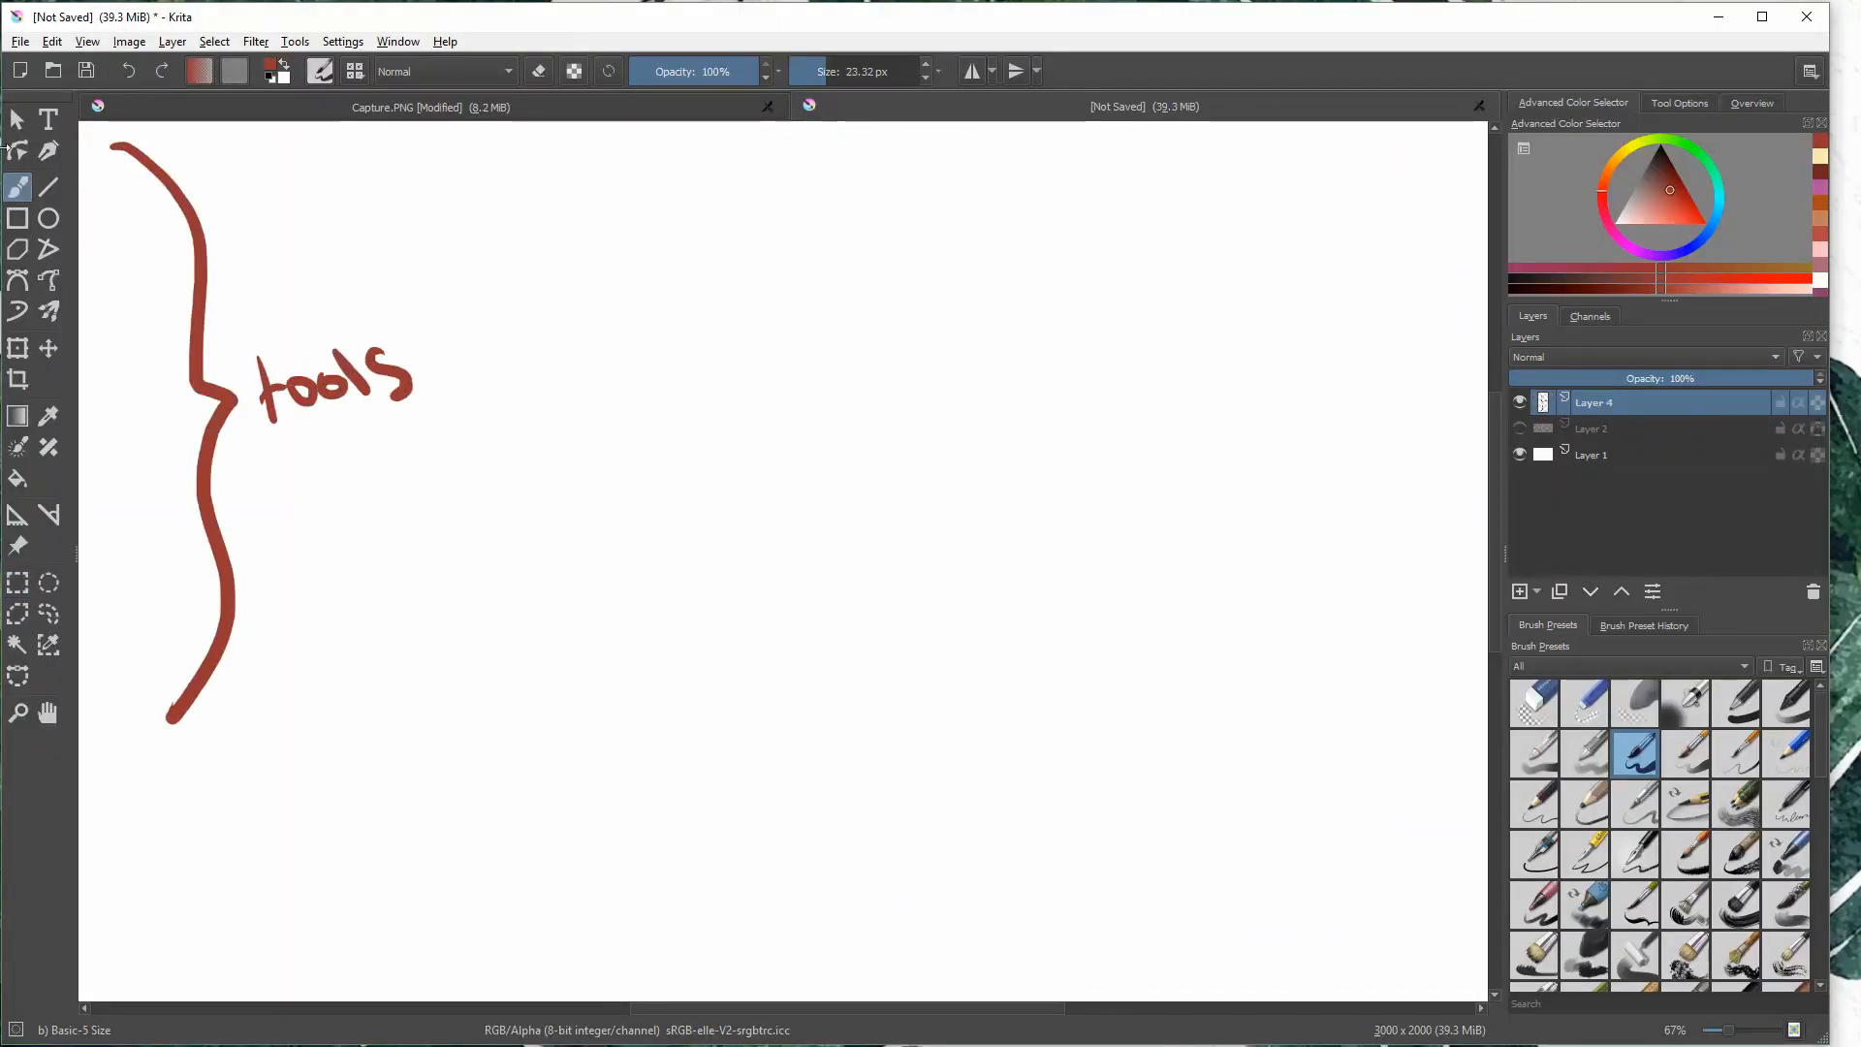
- Scribble a brush sample, handwrite "Brush" beside it and draw a slanted straight line beneath them
left_click_drag(576, 174, 751, 160)
mouse_move(776, 165)
left_mouse_down()
mouse_move(780, 230)
mouse_move(843, 186)
left_mouse_up()
left_click_drag(858, 184, 955, 194)
left_click_drag(969, 170, 1011, 211)
left_click(48, 186)
left_click_drag(598, 292, 842, 248)
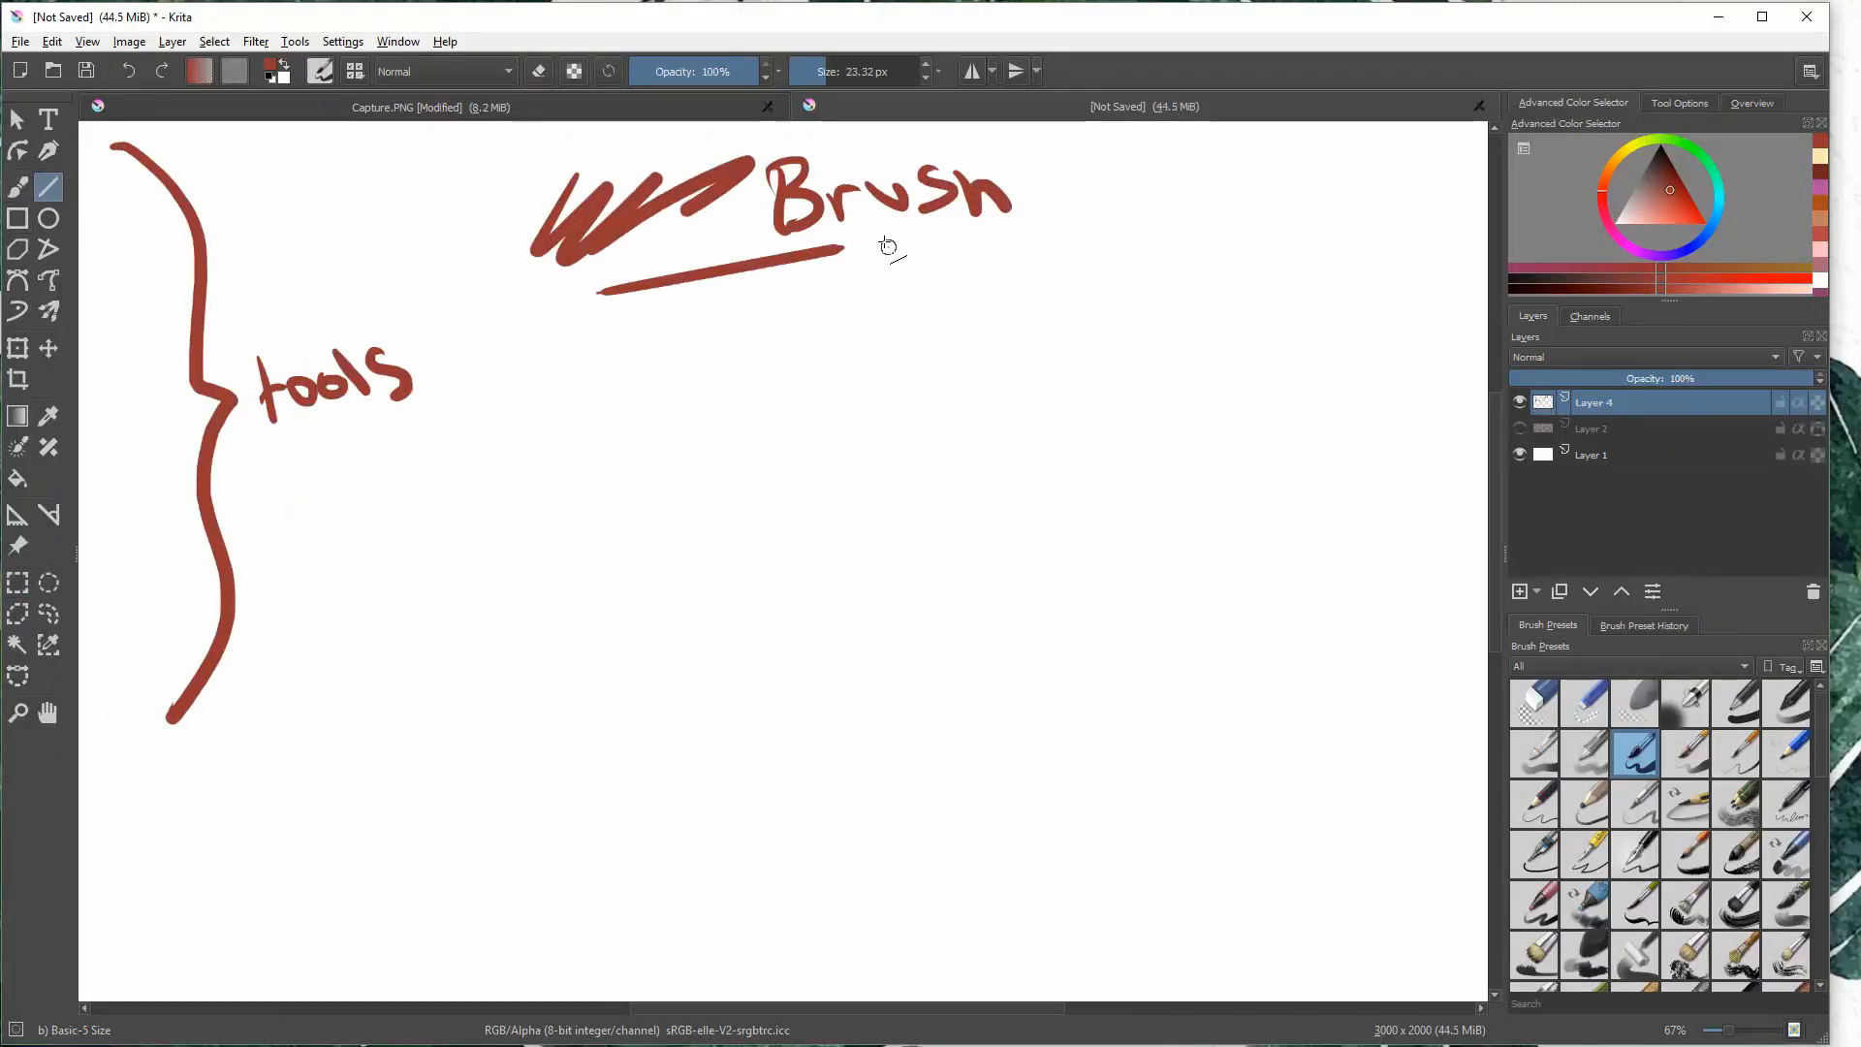
- Draw a small rectangle outline below the straight line and rotate the layer's drawing slightly clockwise
left_click(17, 218)
left_click_drag(572, 304, 717, 374)
key("ctrl+t")
left_click_drag(1048, 742, 1036, 759)
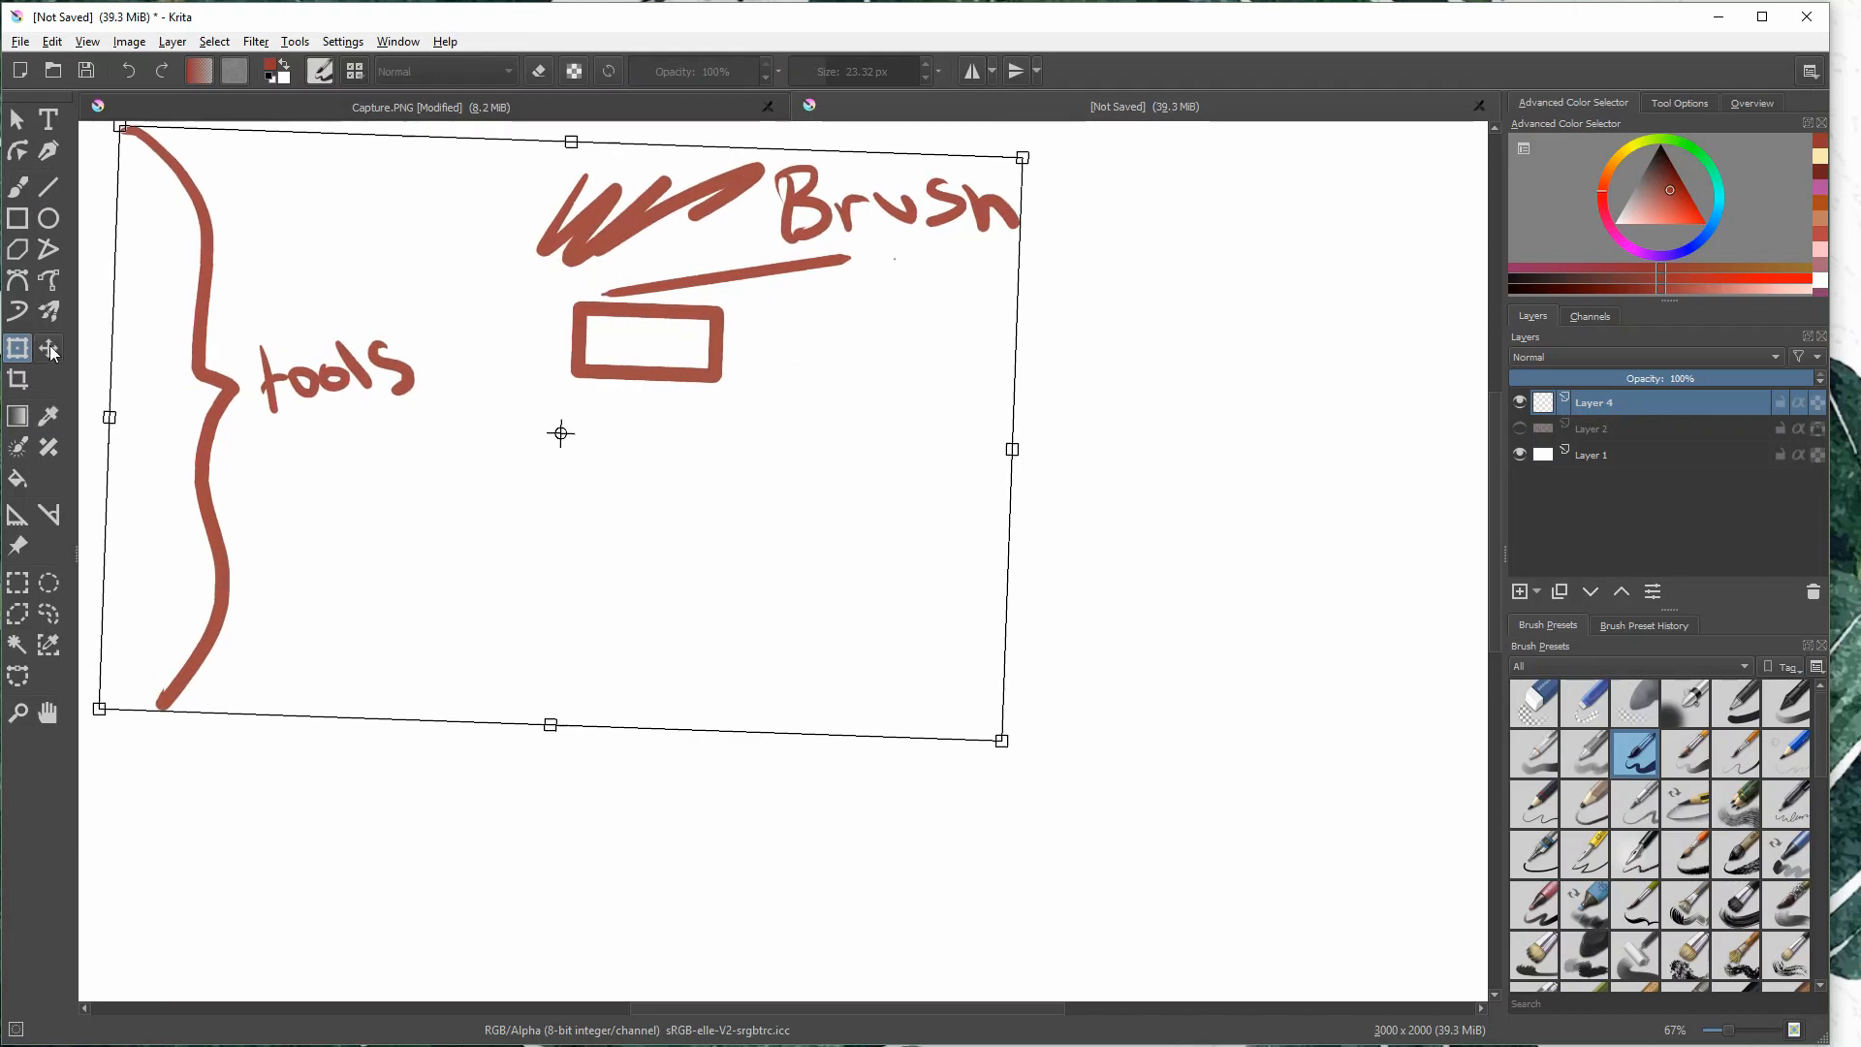
left_click(49, 416)
left_click(17, 479)
left_click(652, 344)
left_click(653, 394)
key("ctrl+z")
key("ctrl+z")
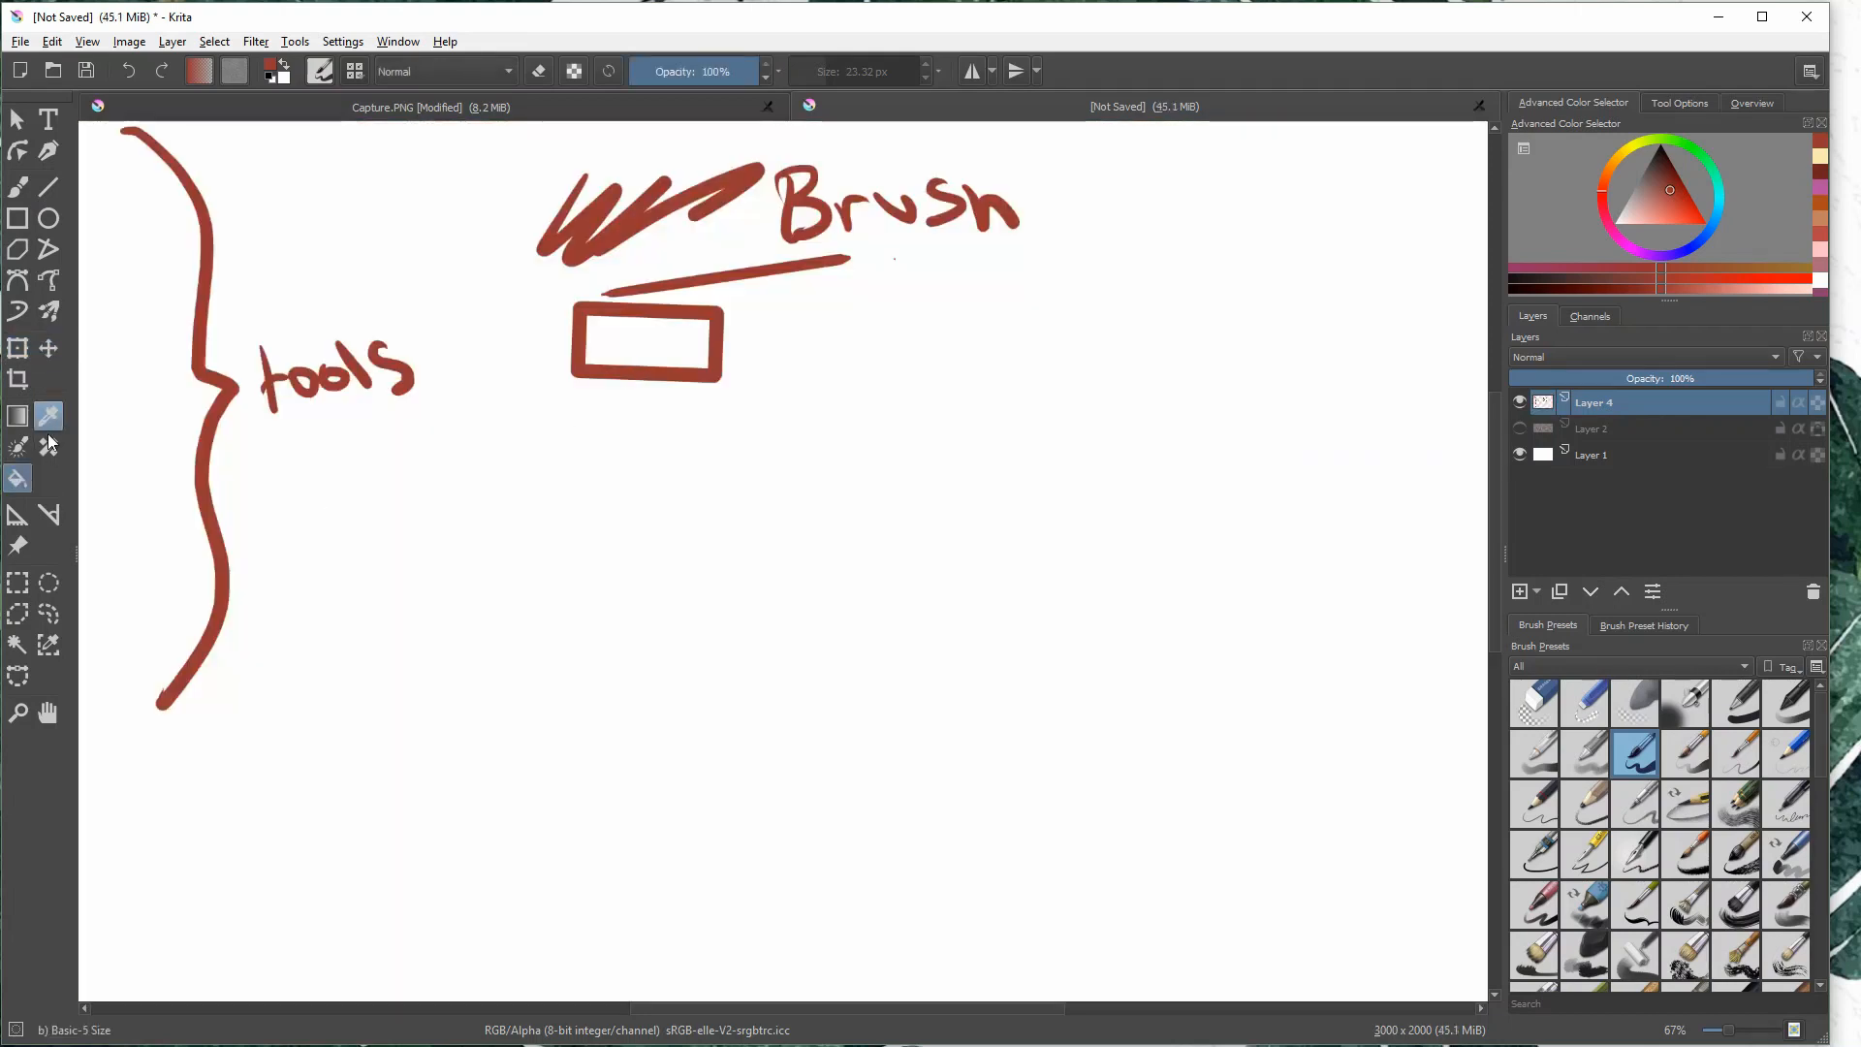
left_click(18, 416)
key("ctrl+z")
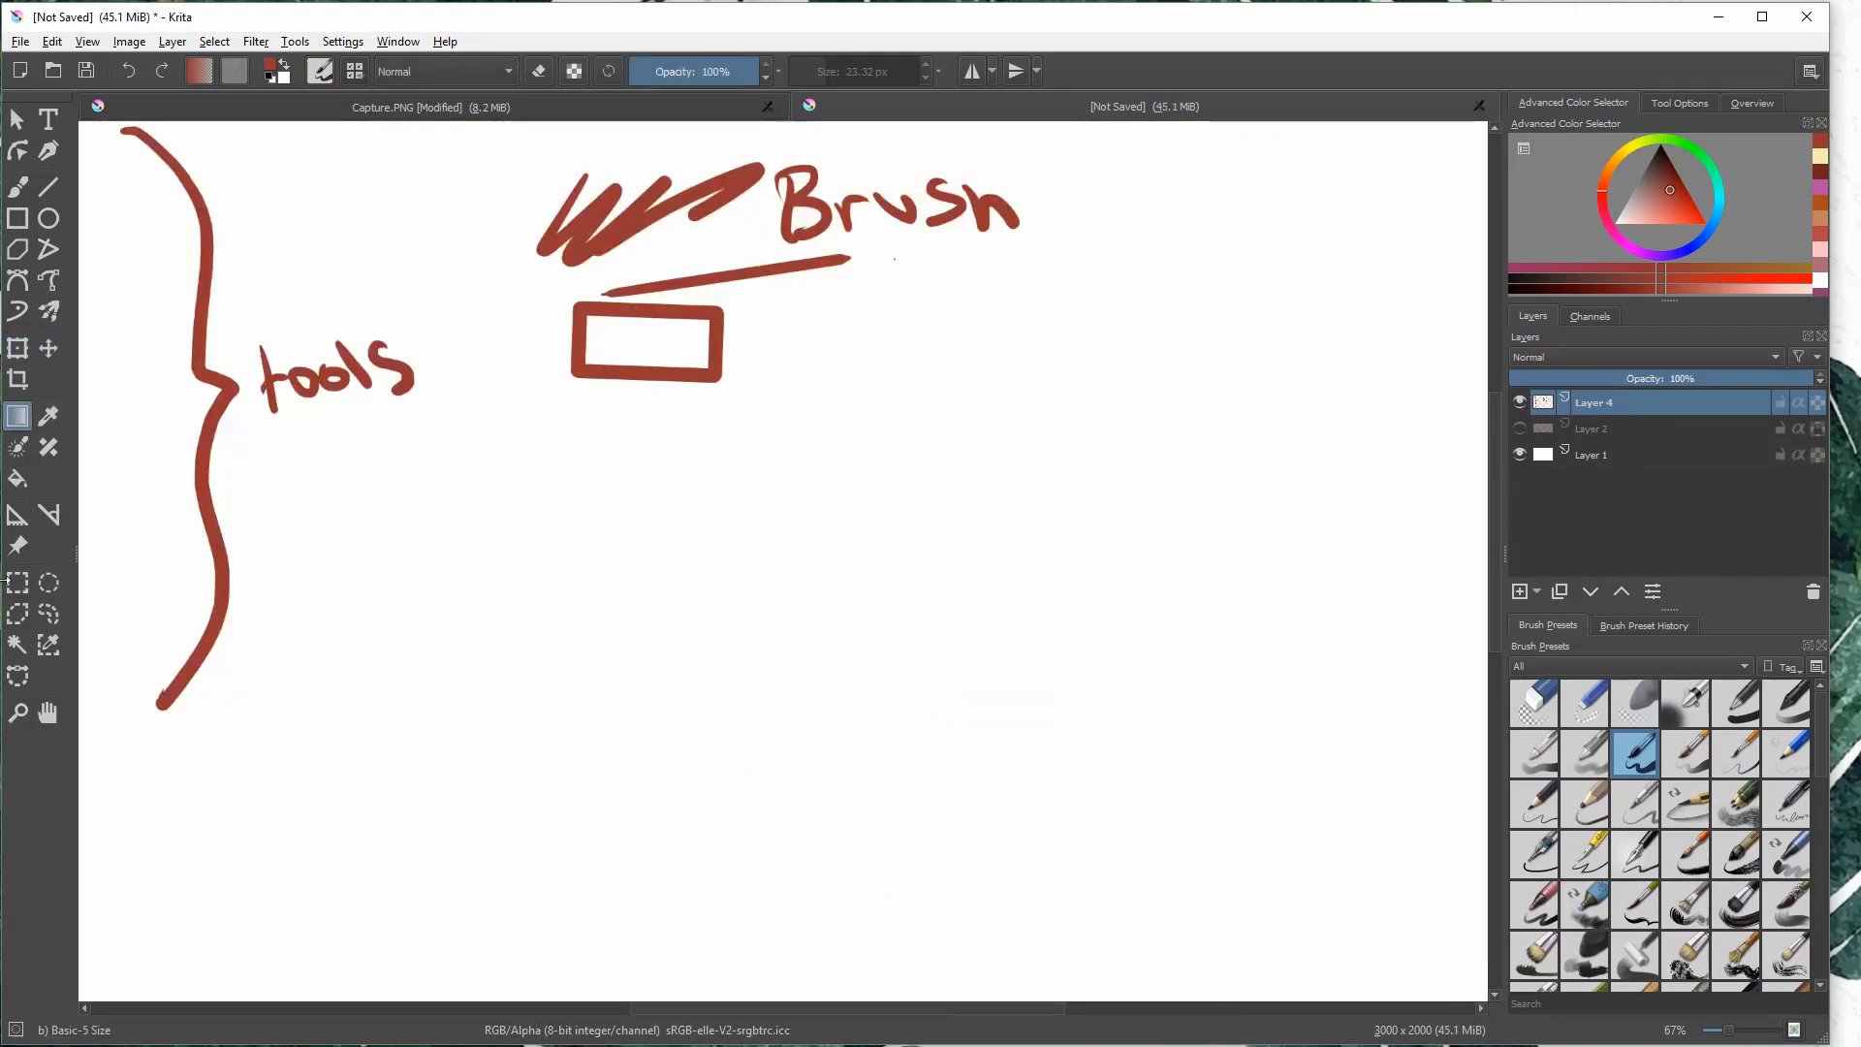
left_click(48, 712)
mouse_move(526, 381)
left_mouse_down()
mouse_move(536, 423)
mouse_move(495, 396)
left_mouse_up()
left_click(49, 120)
left_click_drag(603, 424, 753, 478)
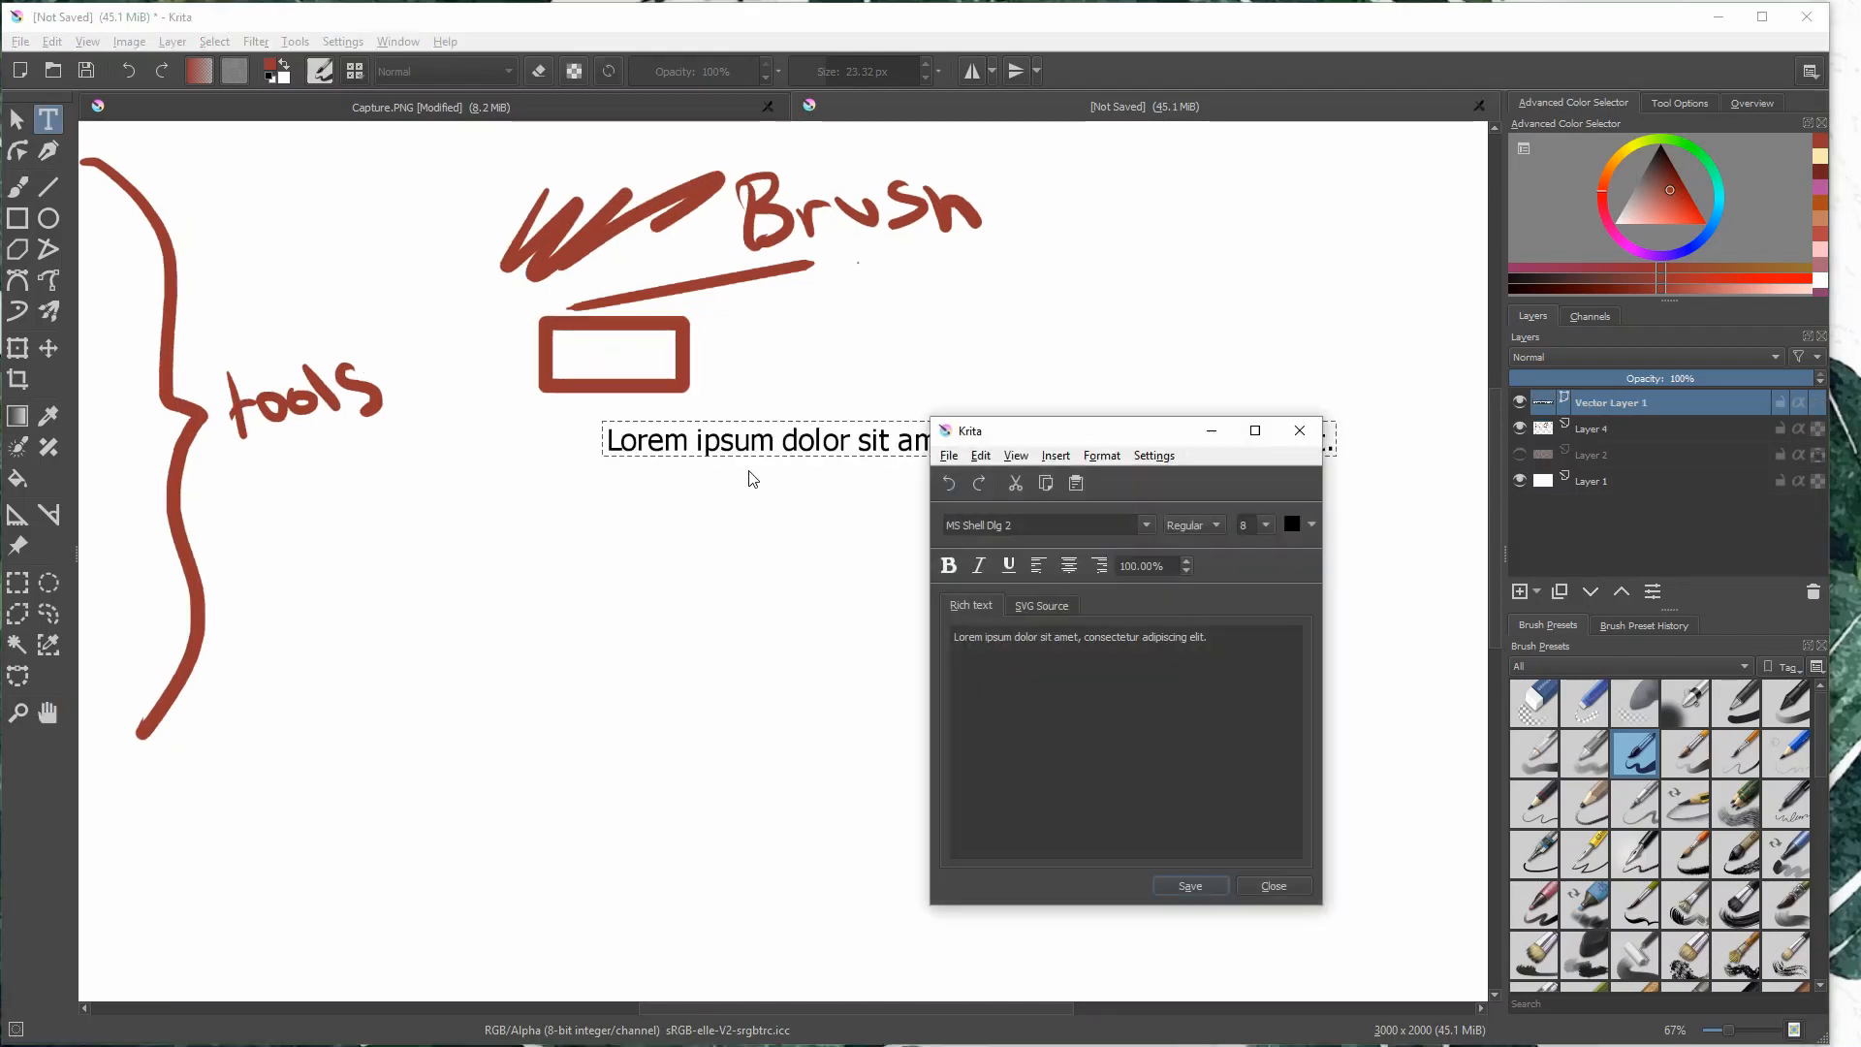
left_click(1302, 429)
key("ctrl+z")
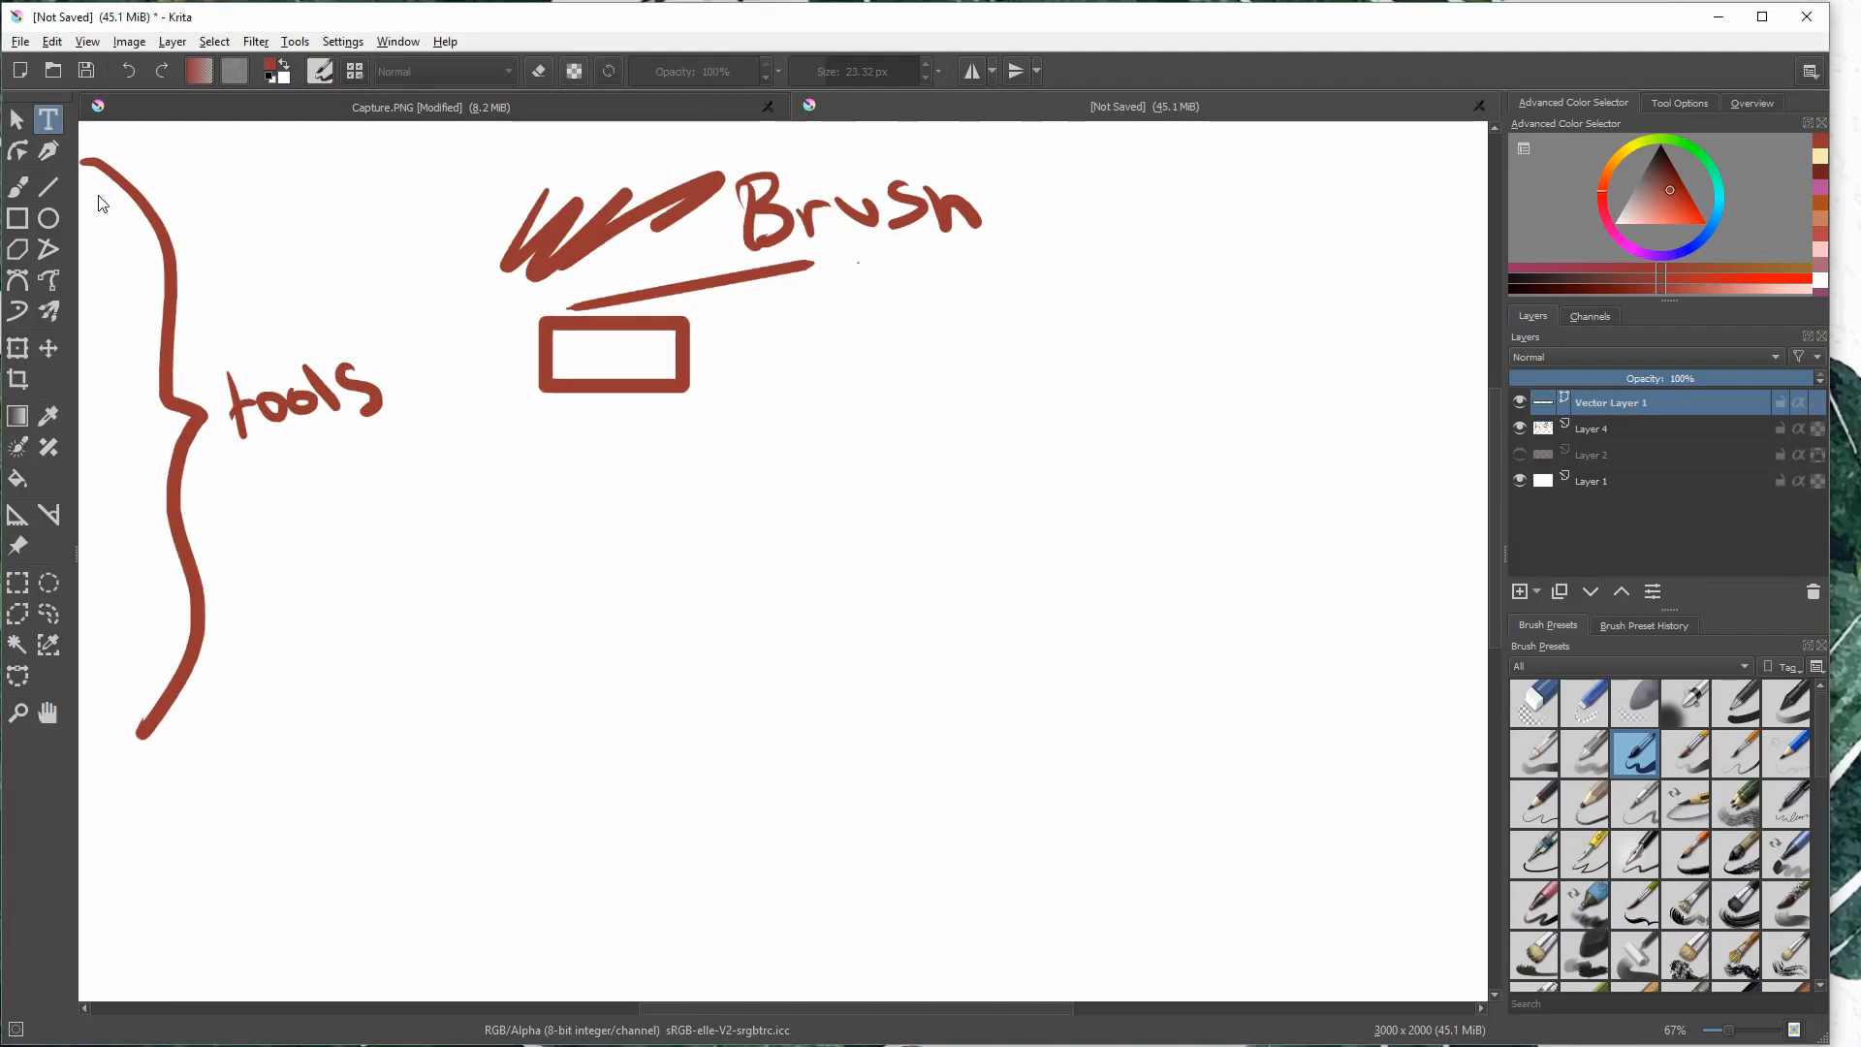
- Insert a text object below the rectangle, replace its placeholder with "Text!" and save it
left_click_drag(477, 453, 634, 506)
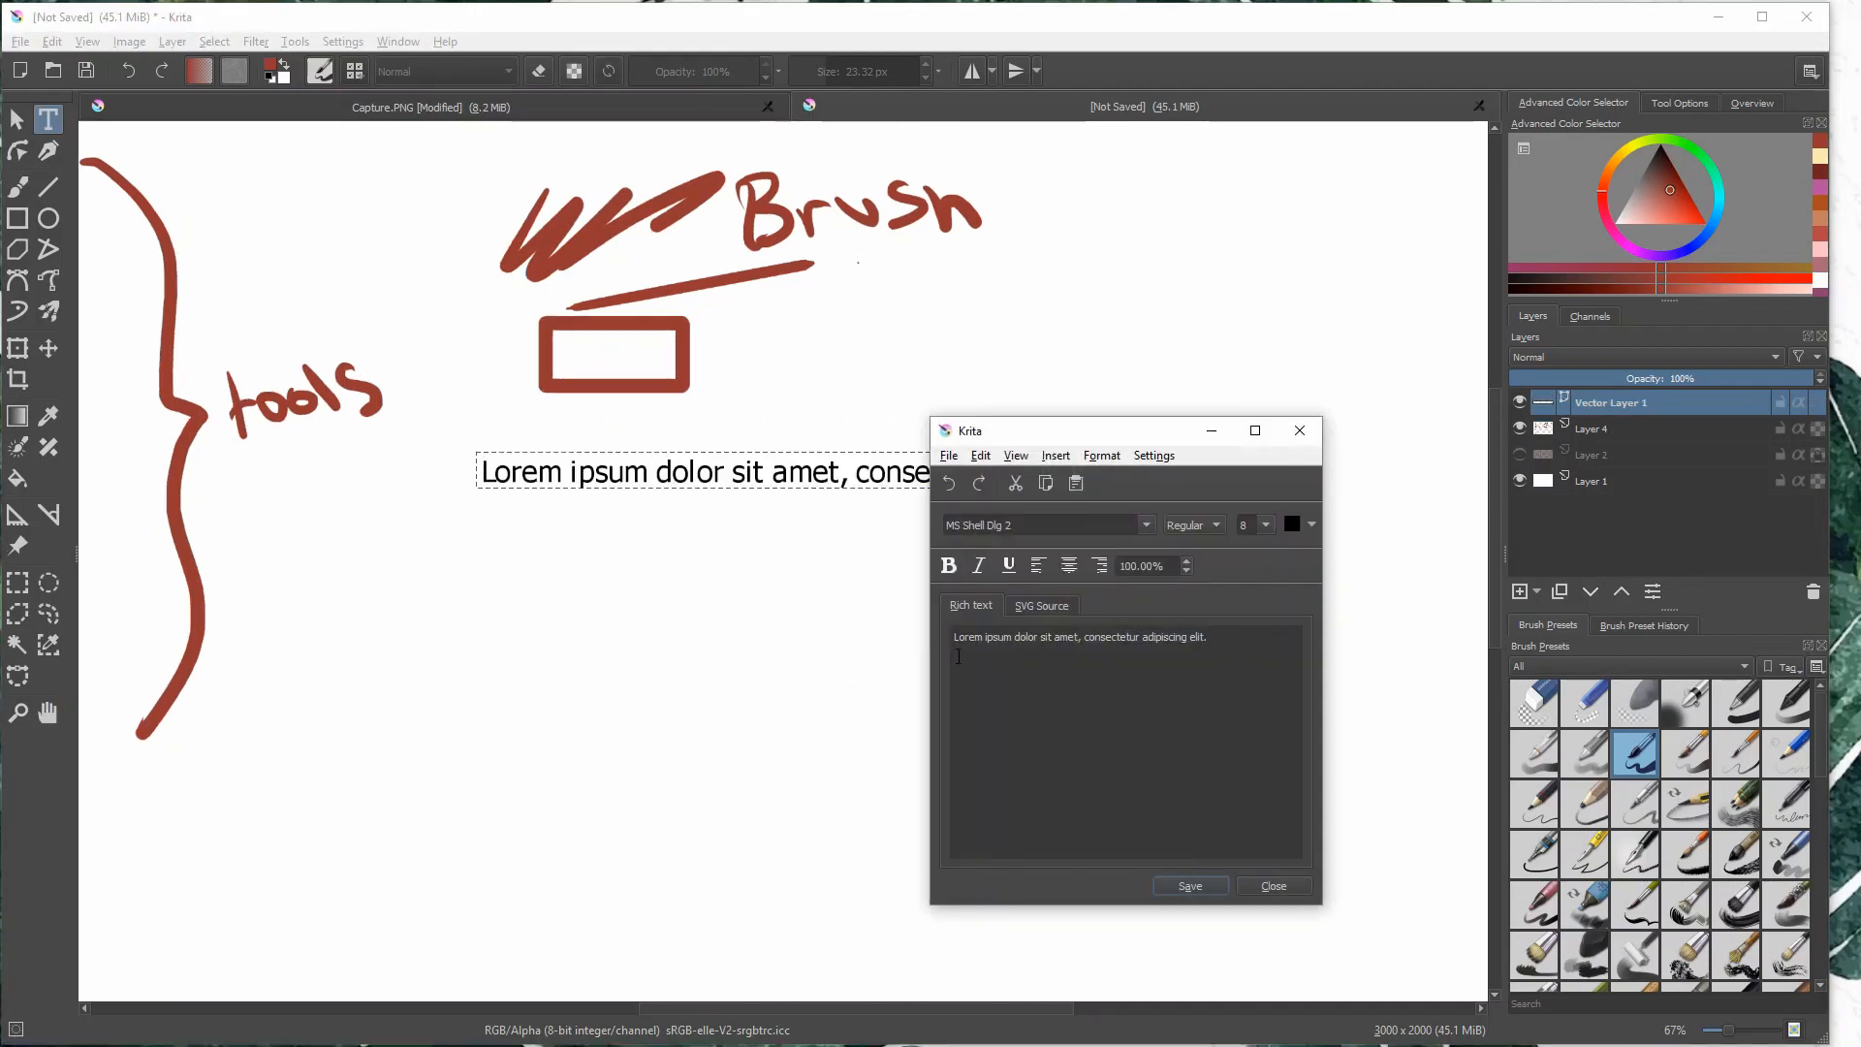
key("ctrl+a")
type("L")
type("ext")
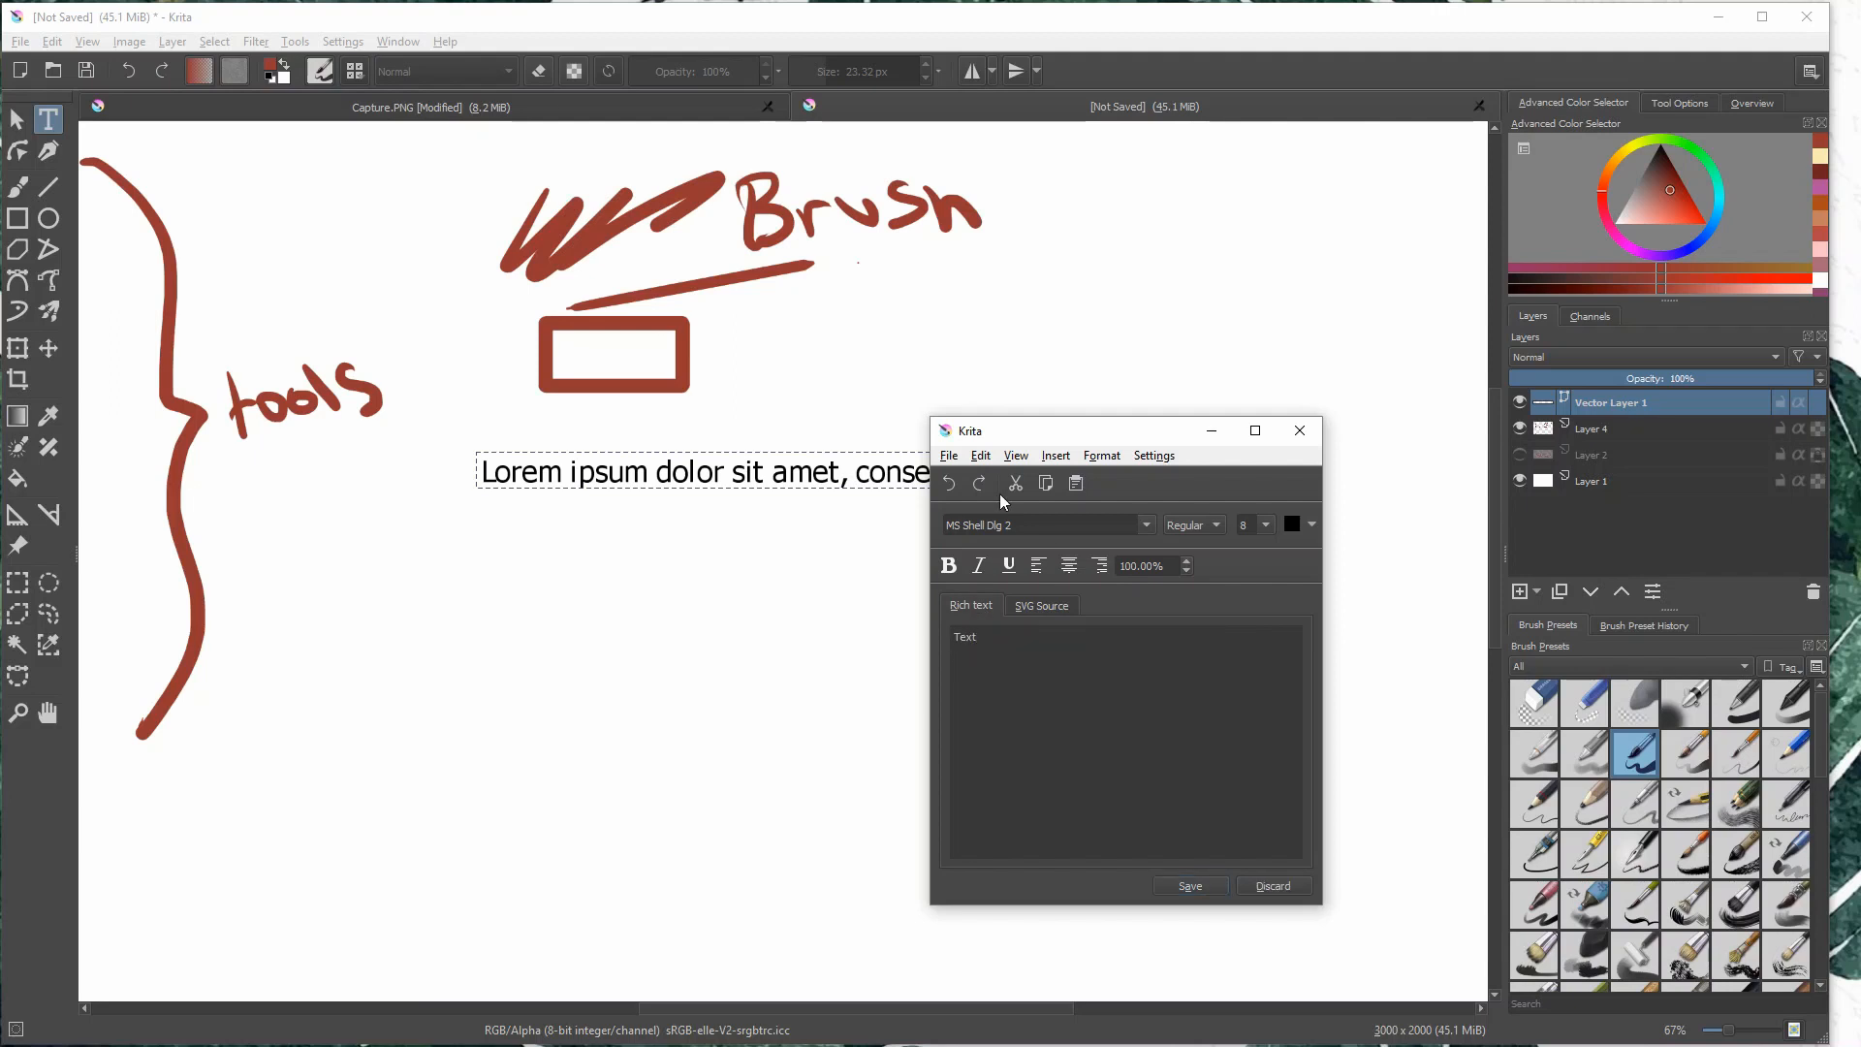
type("!")
left_click(1209, 886)
left_click(1299, 430)
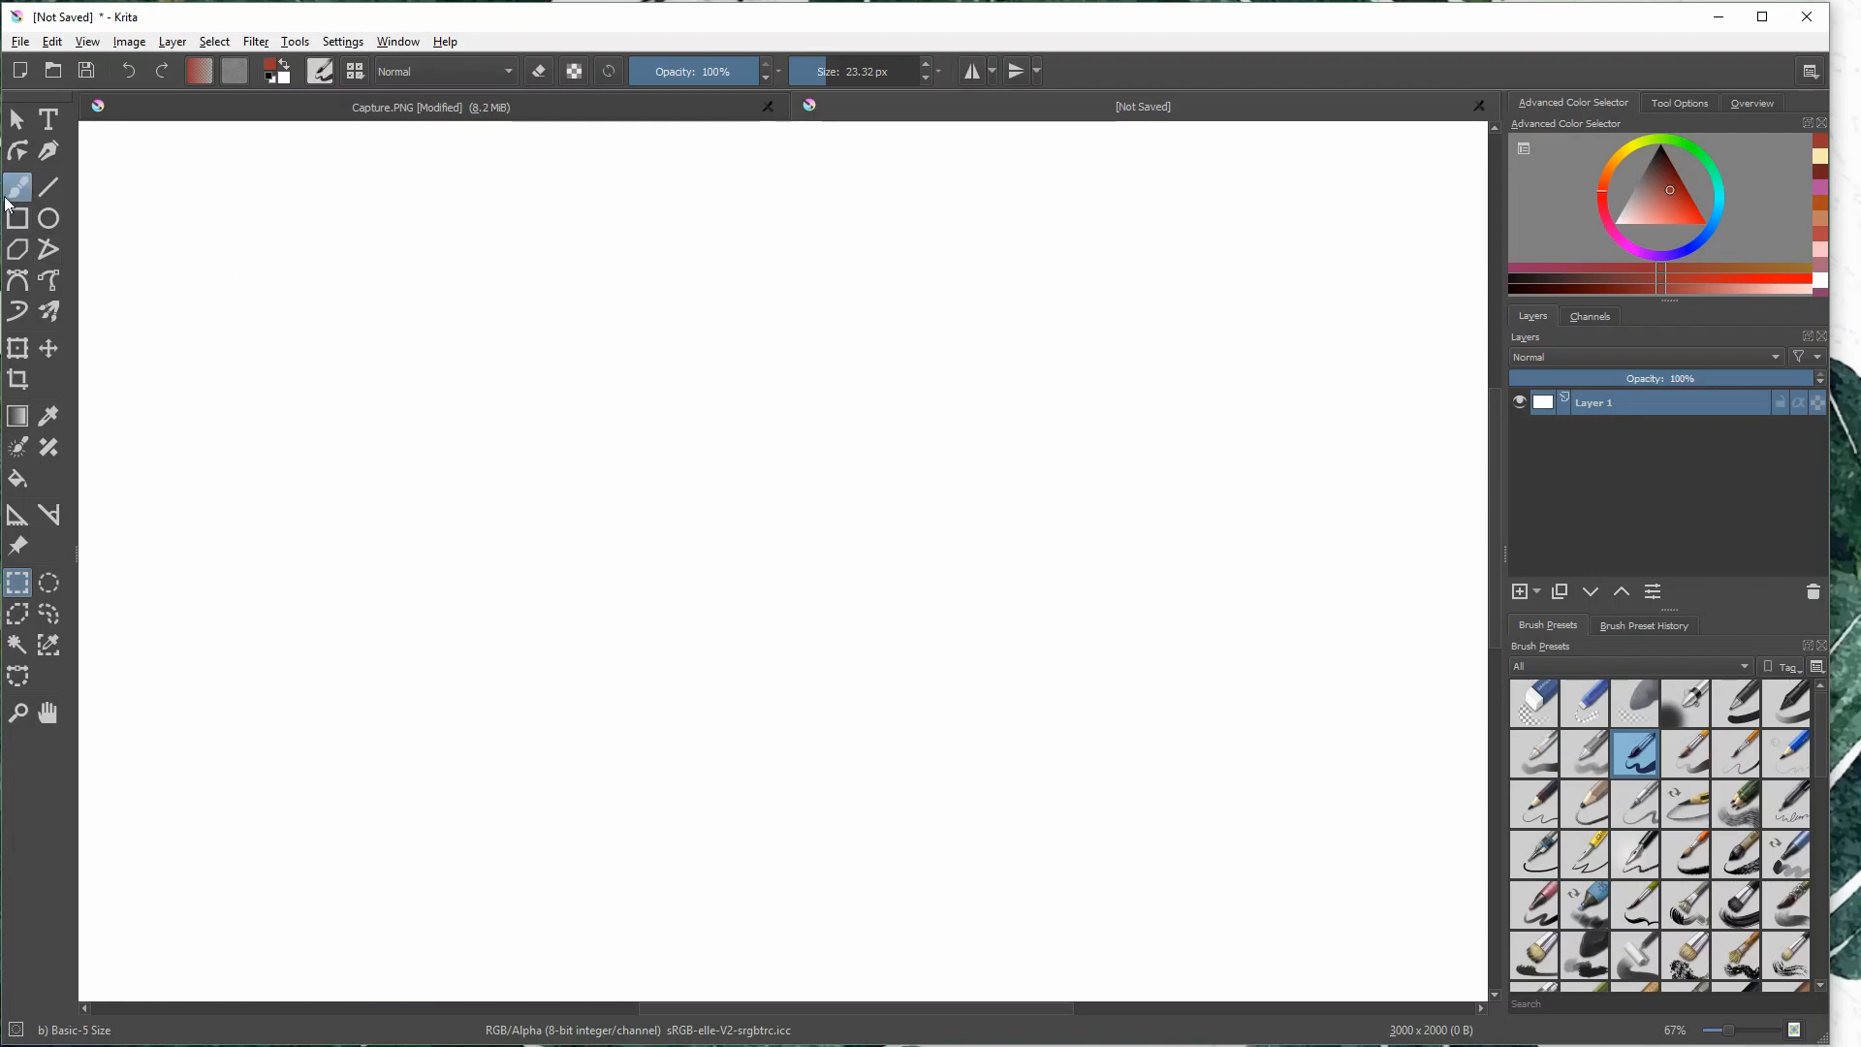
- Brush a red arrow towards the canvas's upper-left corner and handwrite "new document" at its tail
left_click(18, 187)
left_click_drag(260, 288, 101, 148)
left_click_drag(120, 175, 104, 147)
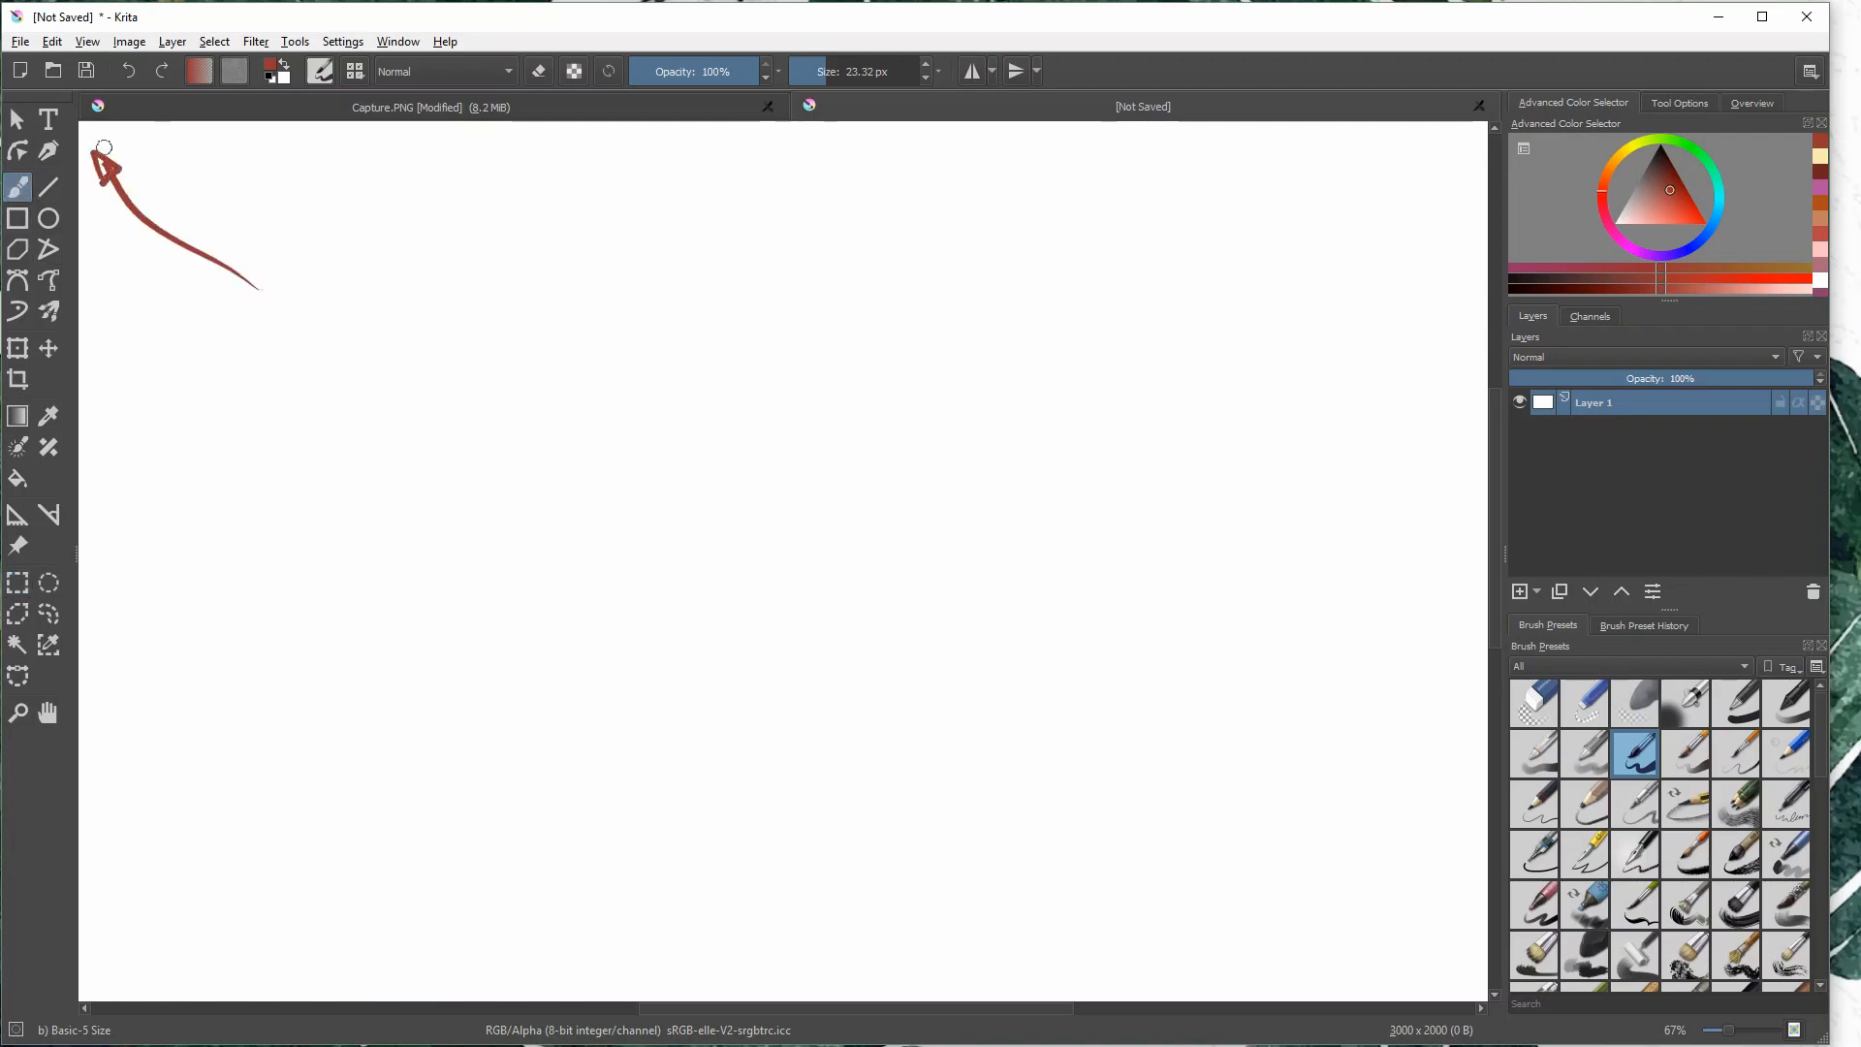
mouse_move(289, 282)
left_mouse_down()
mouse_move(316, 347)
mouse_move(359, 290)
mouse_move(419, 283)
left_mouse_up()
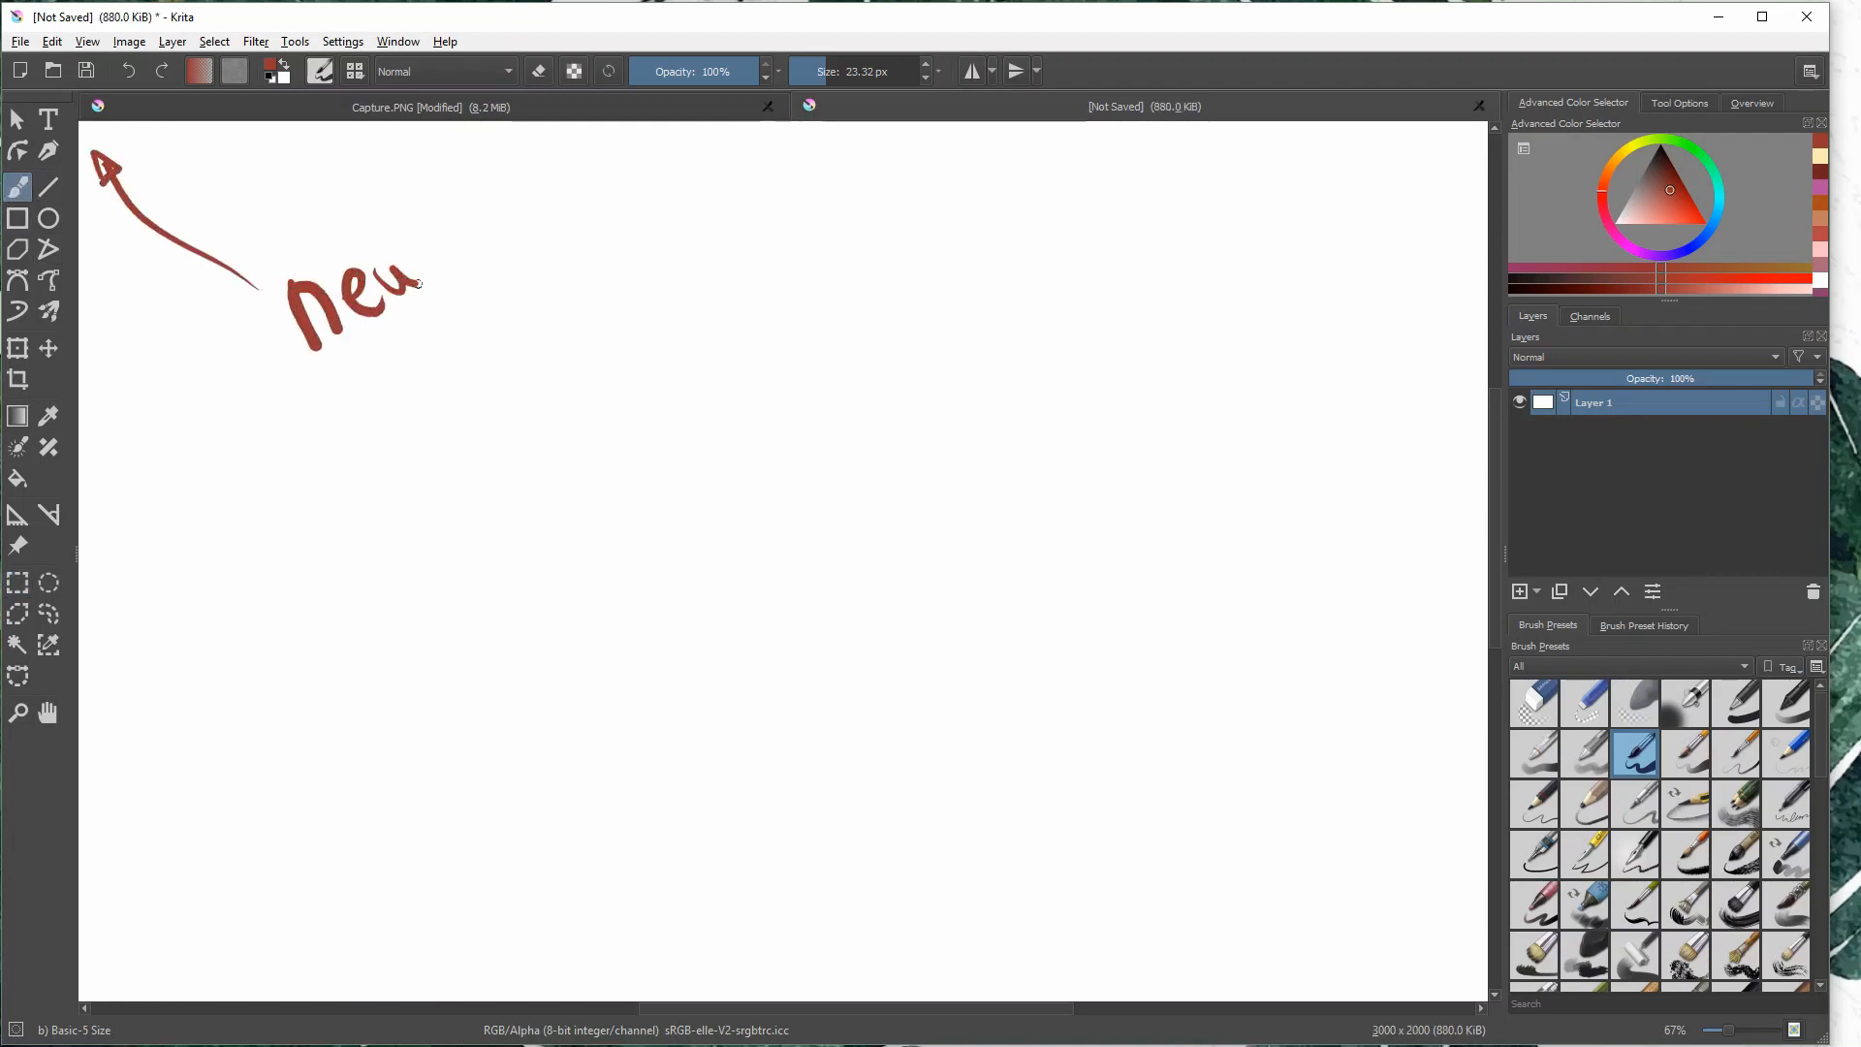
mouse_move(395, 398)
left_mouse_down()
mouse_move(471, 407)
mouse_move(504, 385)
mouse_move(520, 335)
mouse_move(560, 341)
mouse_move(656, 272)
left_mouse_up()
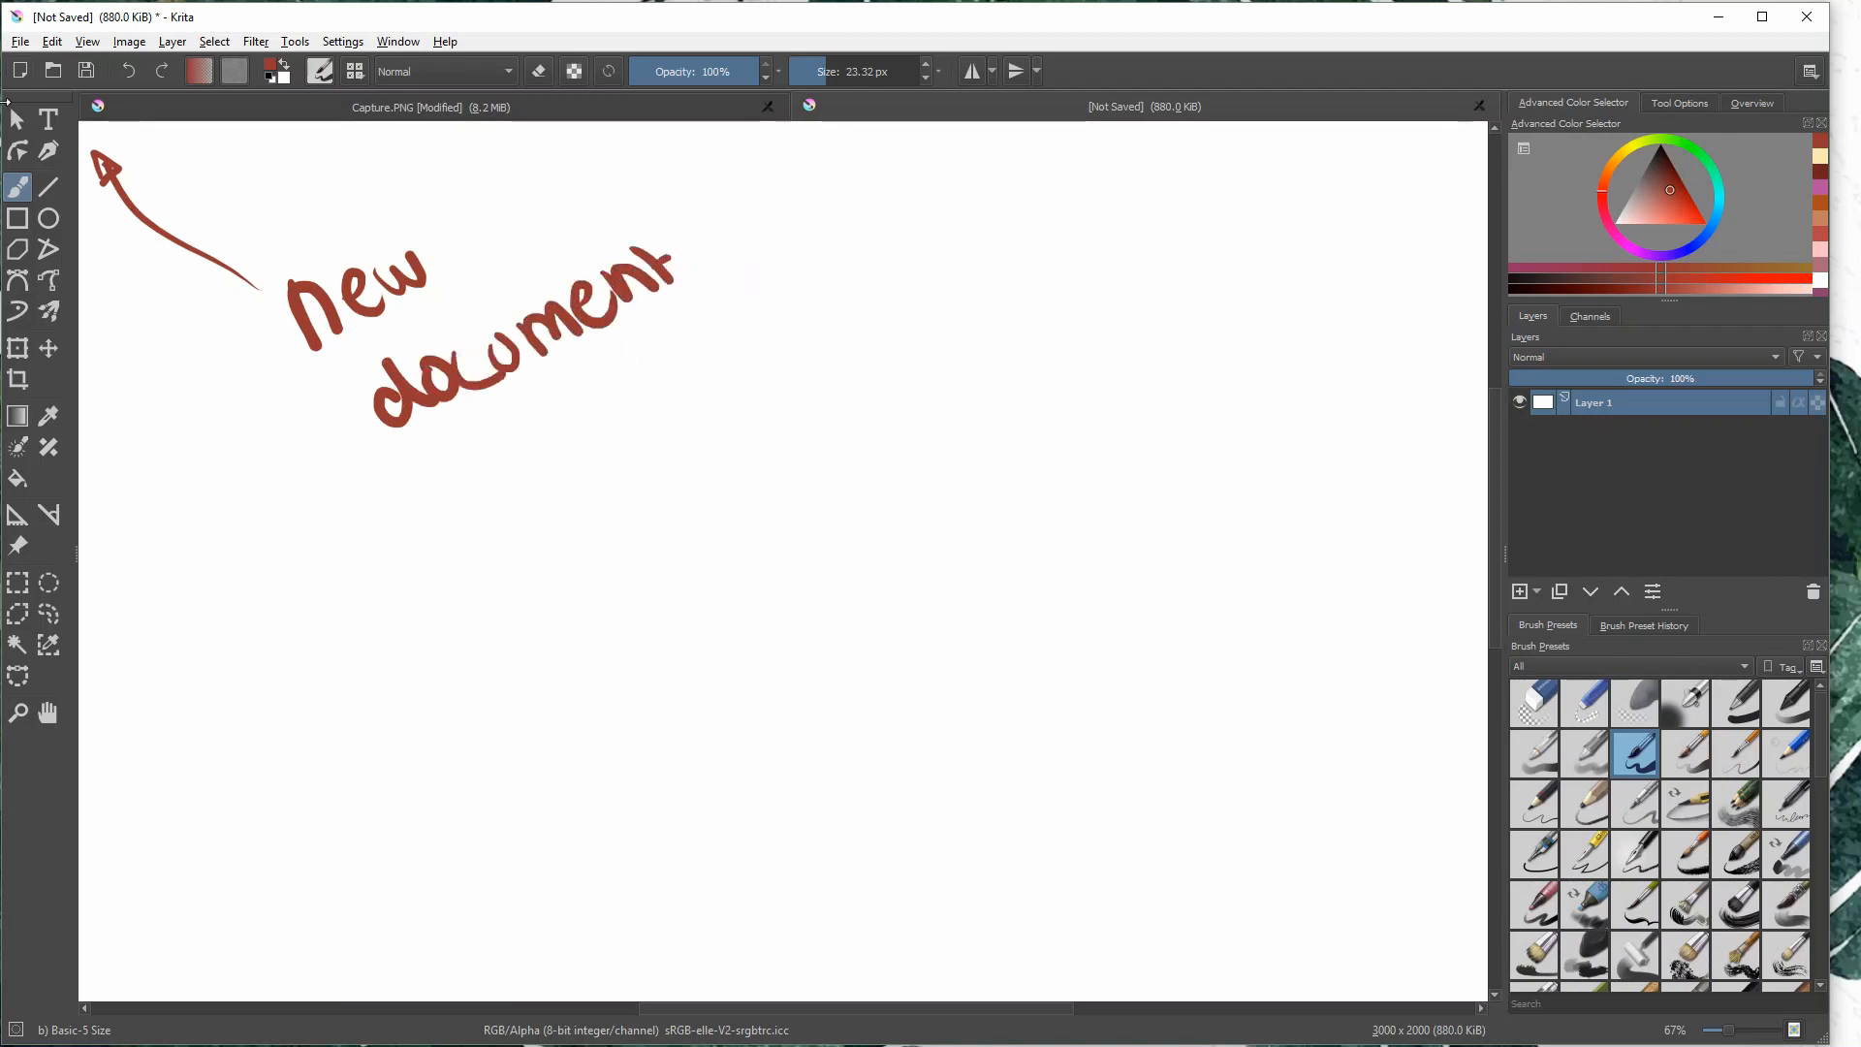
- Start creating a new document and examine its width, height, predefined sizes and preset name options
left_click(20, 69)
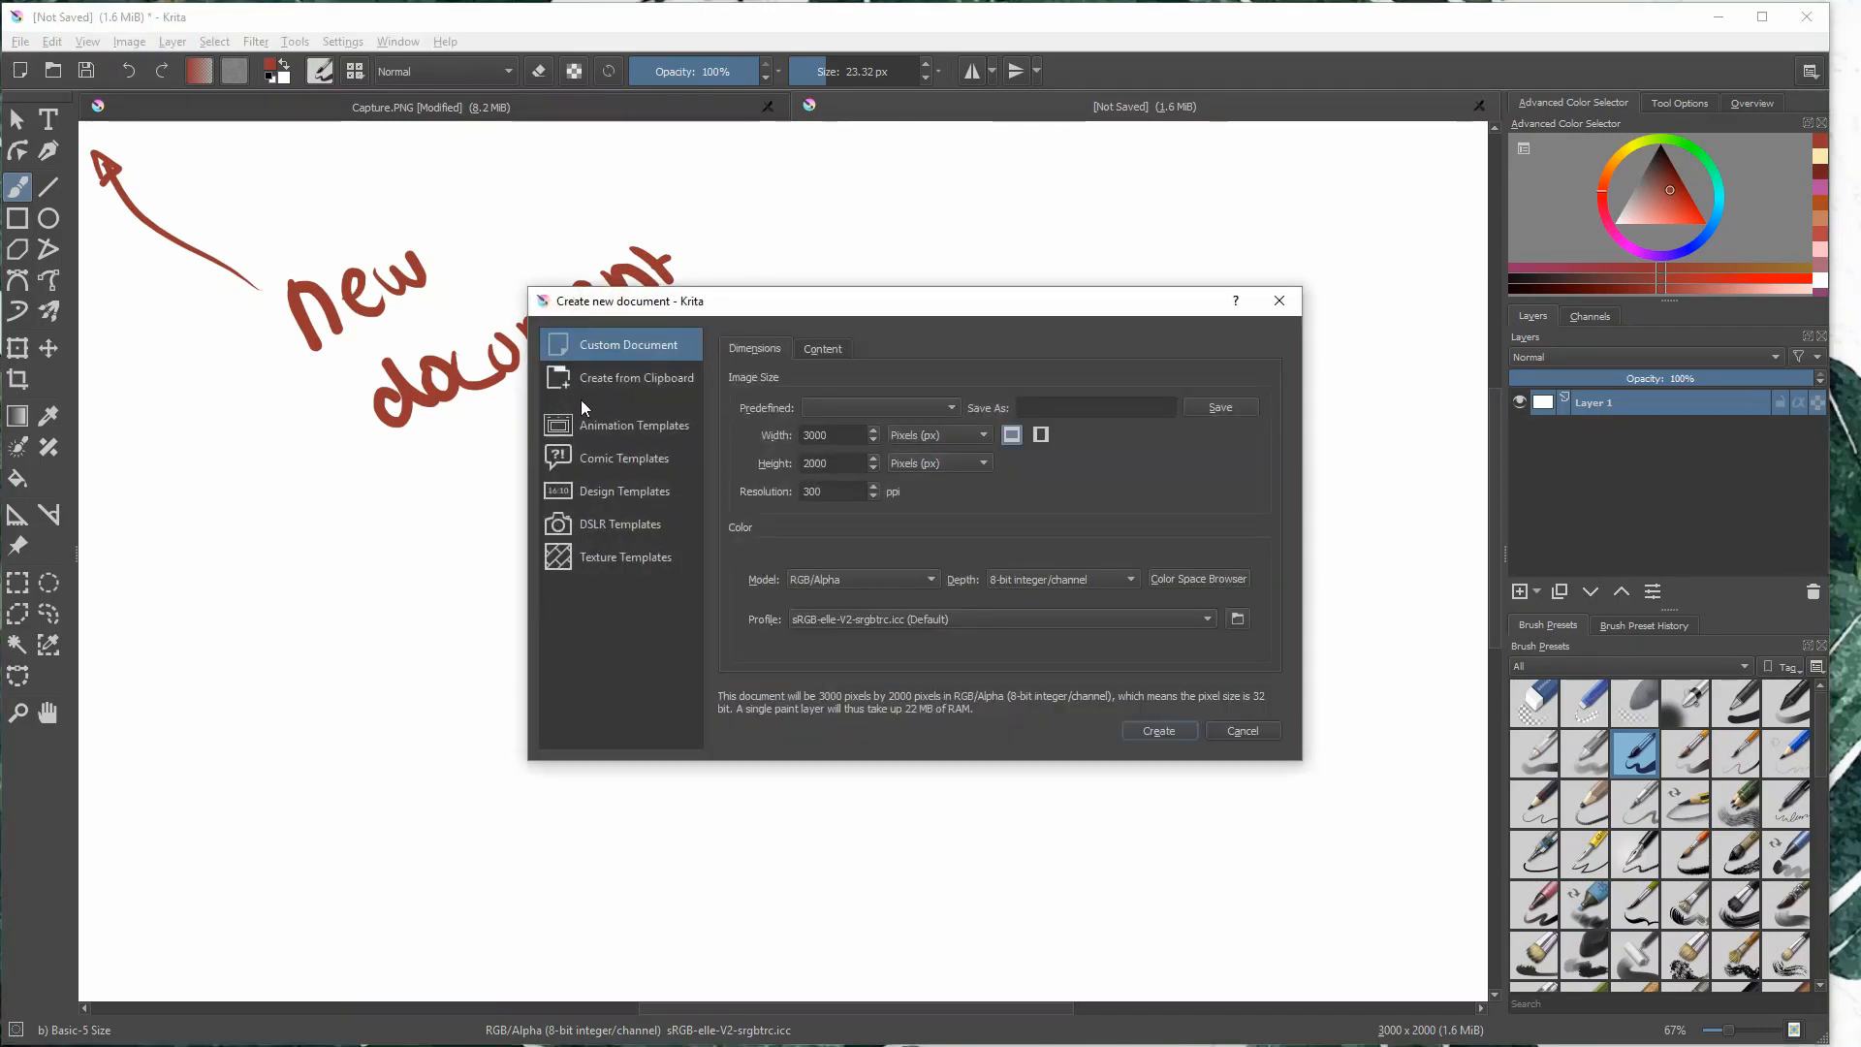
left_click(855, 463)
left_click(947, 407)
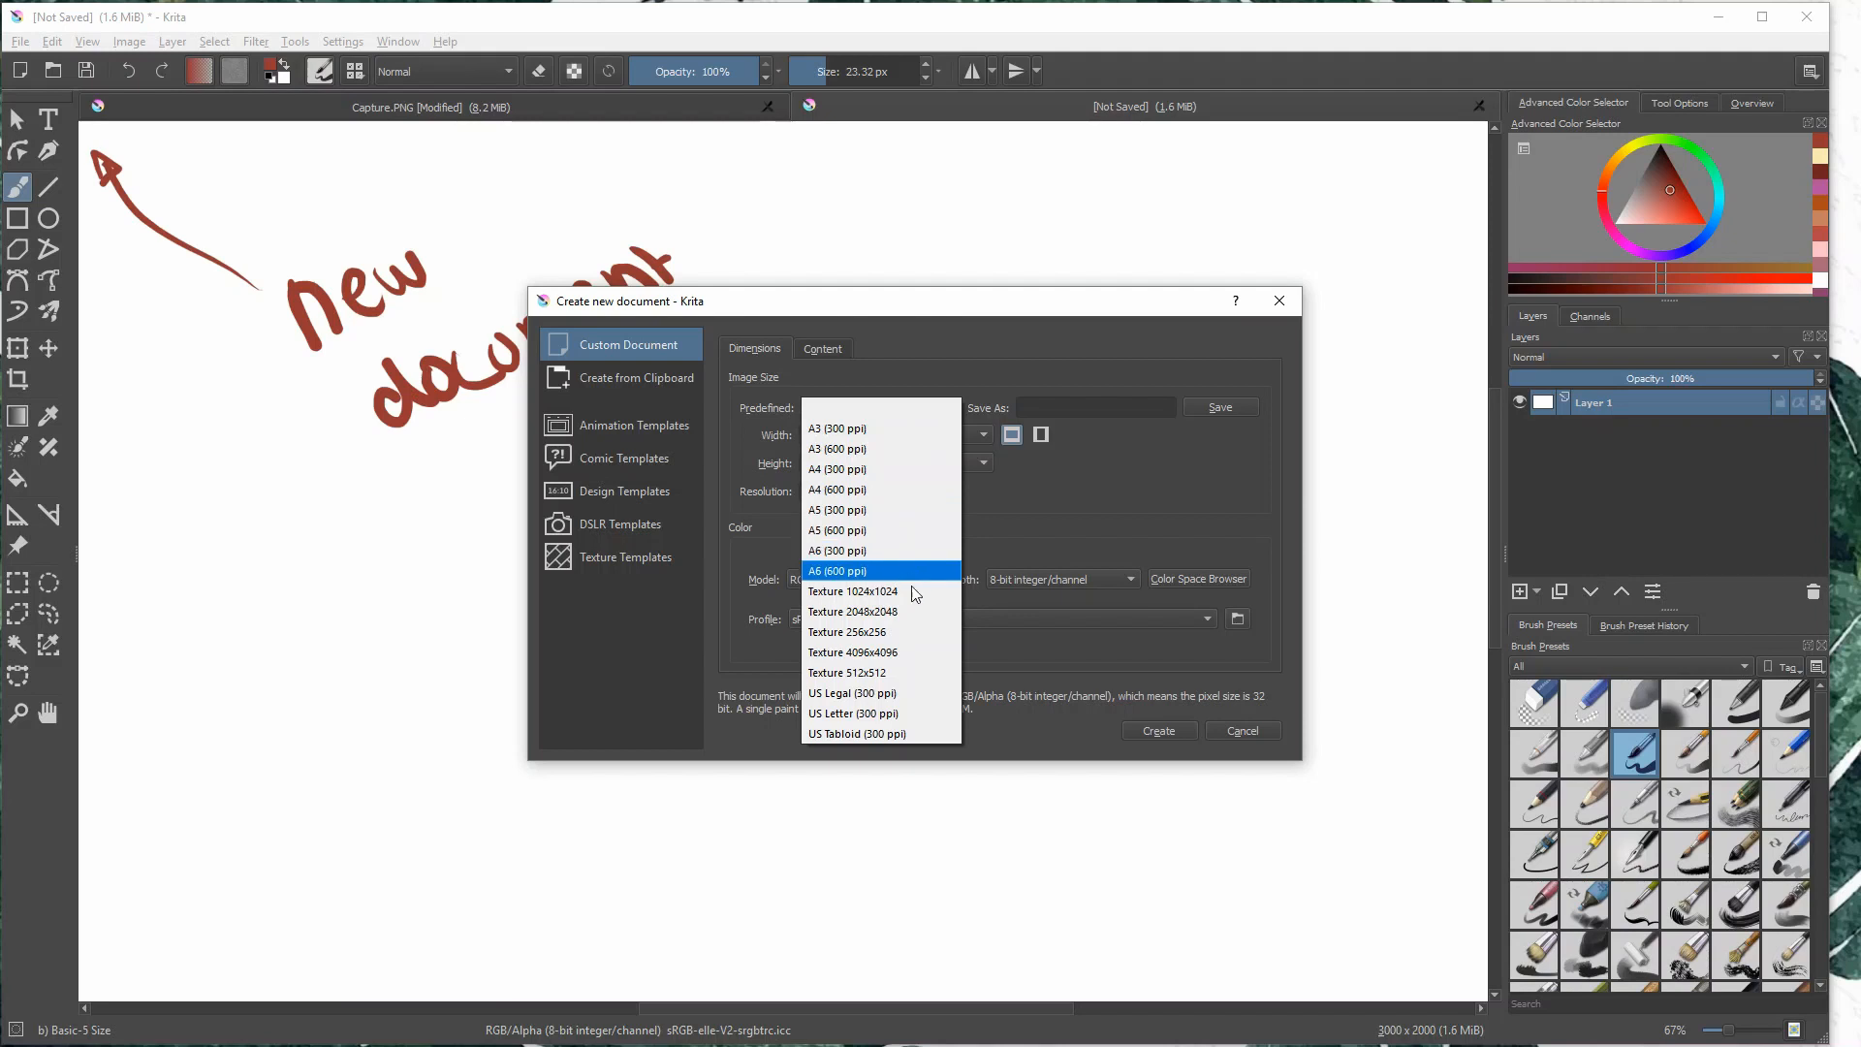
left_click(1090, 424)
left_click(1110, 407)
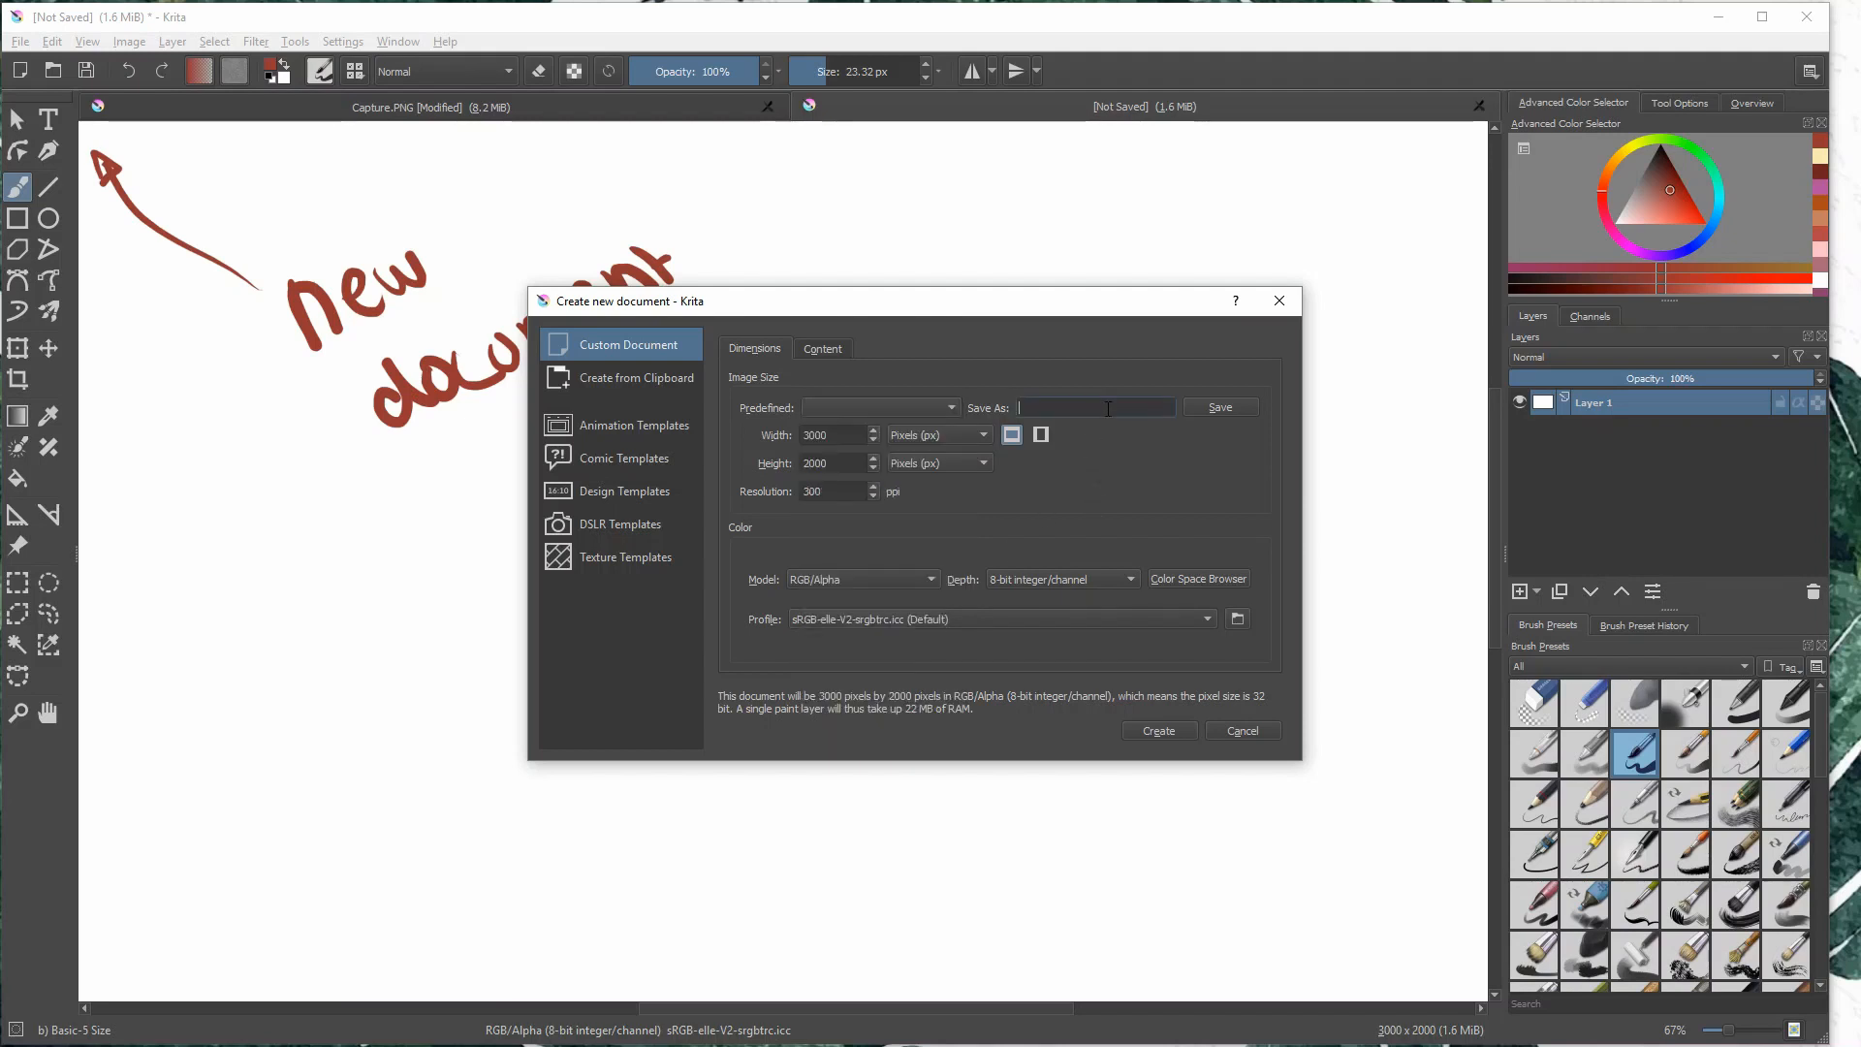
- Review the new document's name and layer count settings and the option to create it from the clipboard
left_click(823, 349)
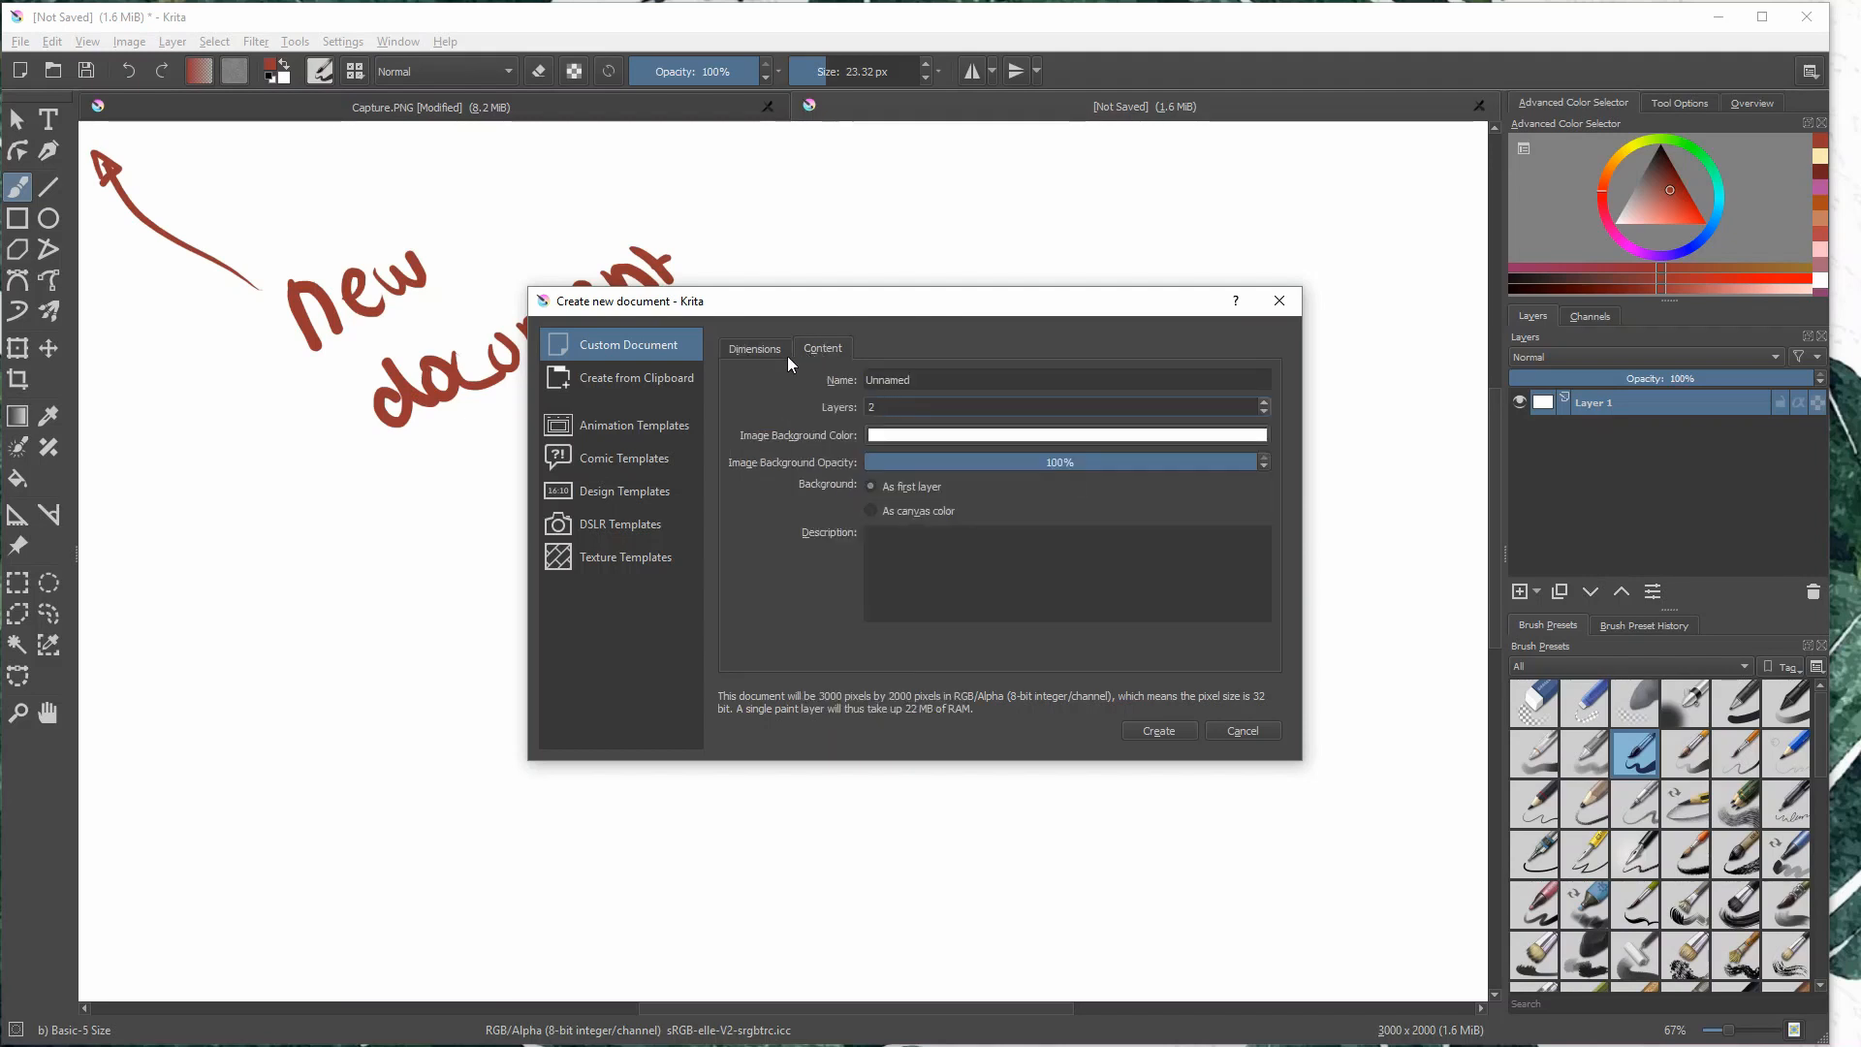
left_click(951, 381)
left_click(953, 407)
left_click(761, 348)
left_click(677, 380)
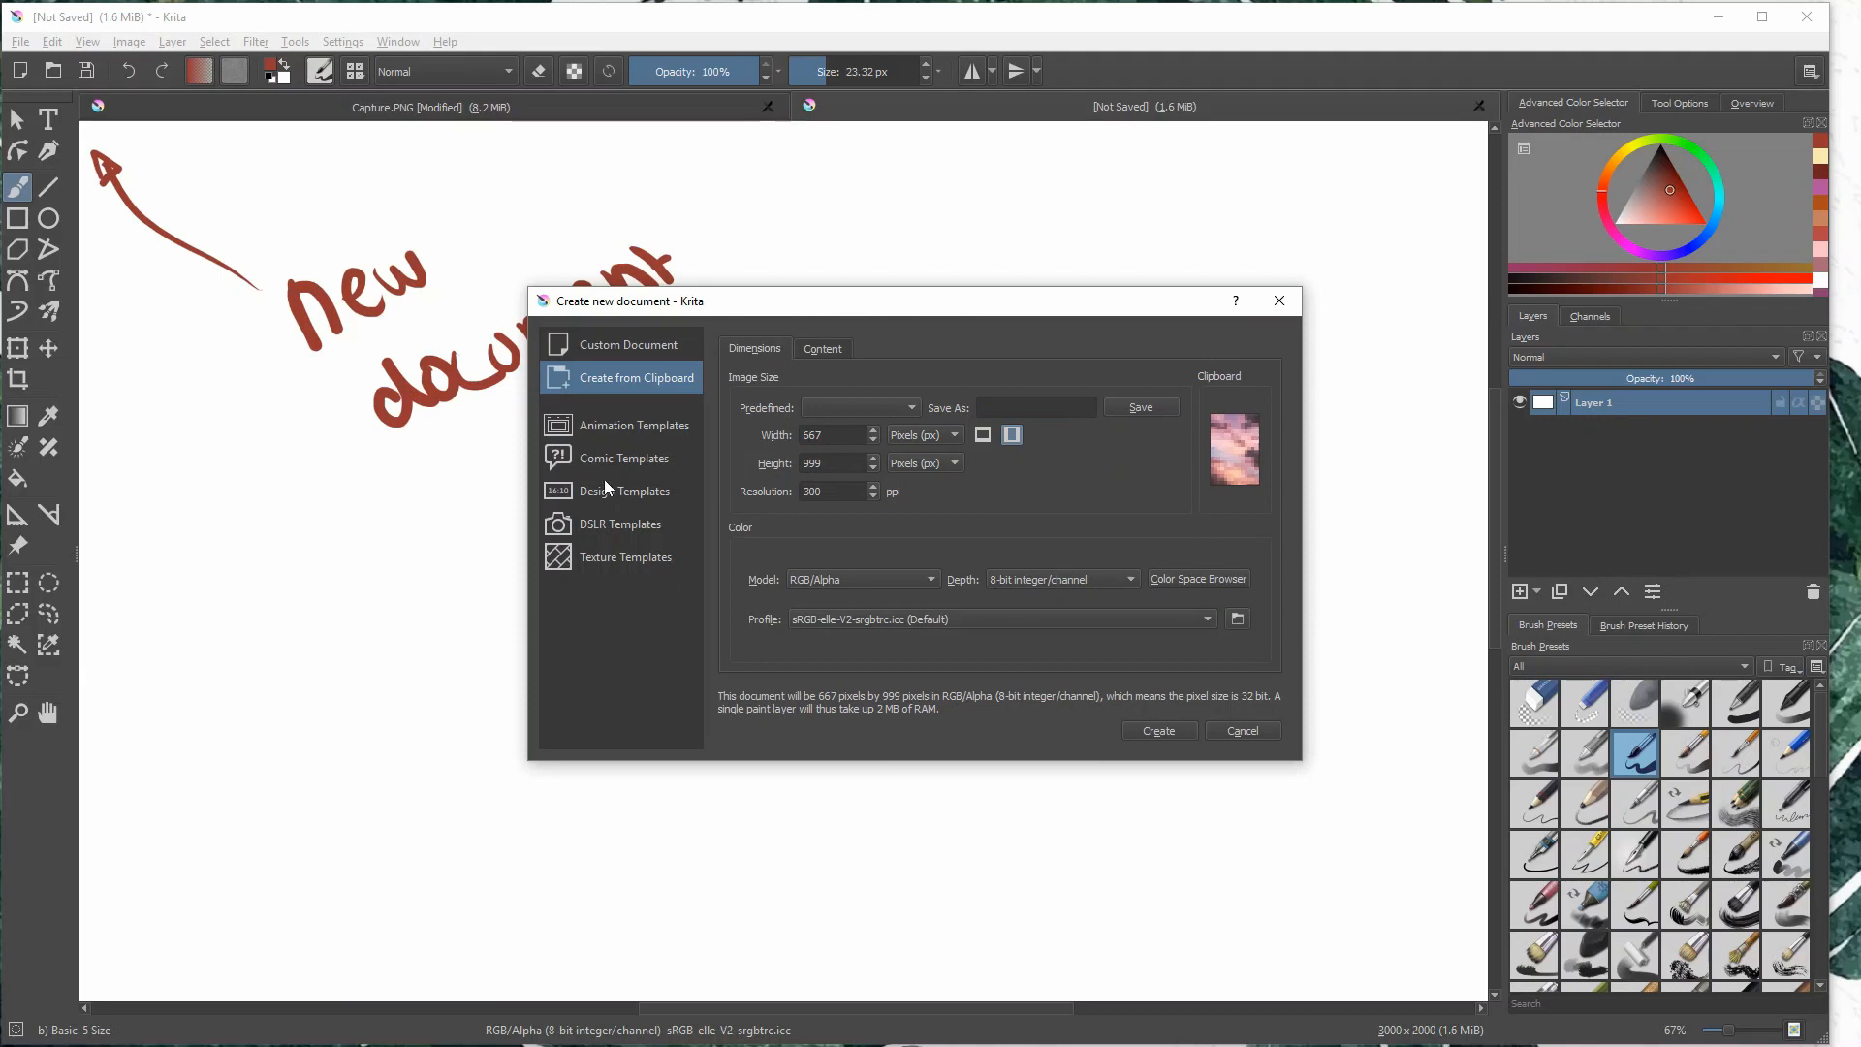
- Look through the Animation, Comic, Design, DSLR and Texture template categories and return to the custom document settings
left_click(646, 427)
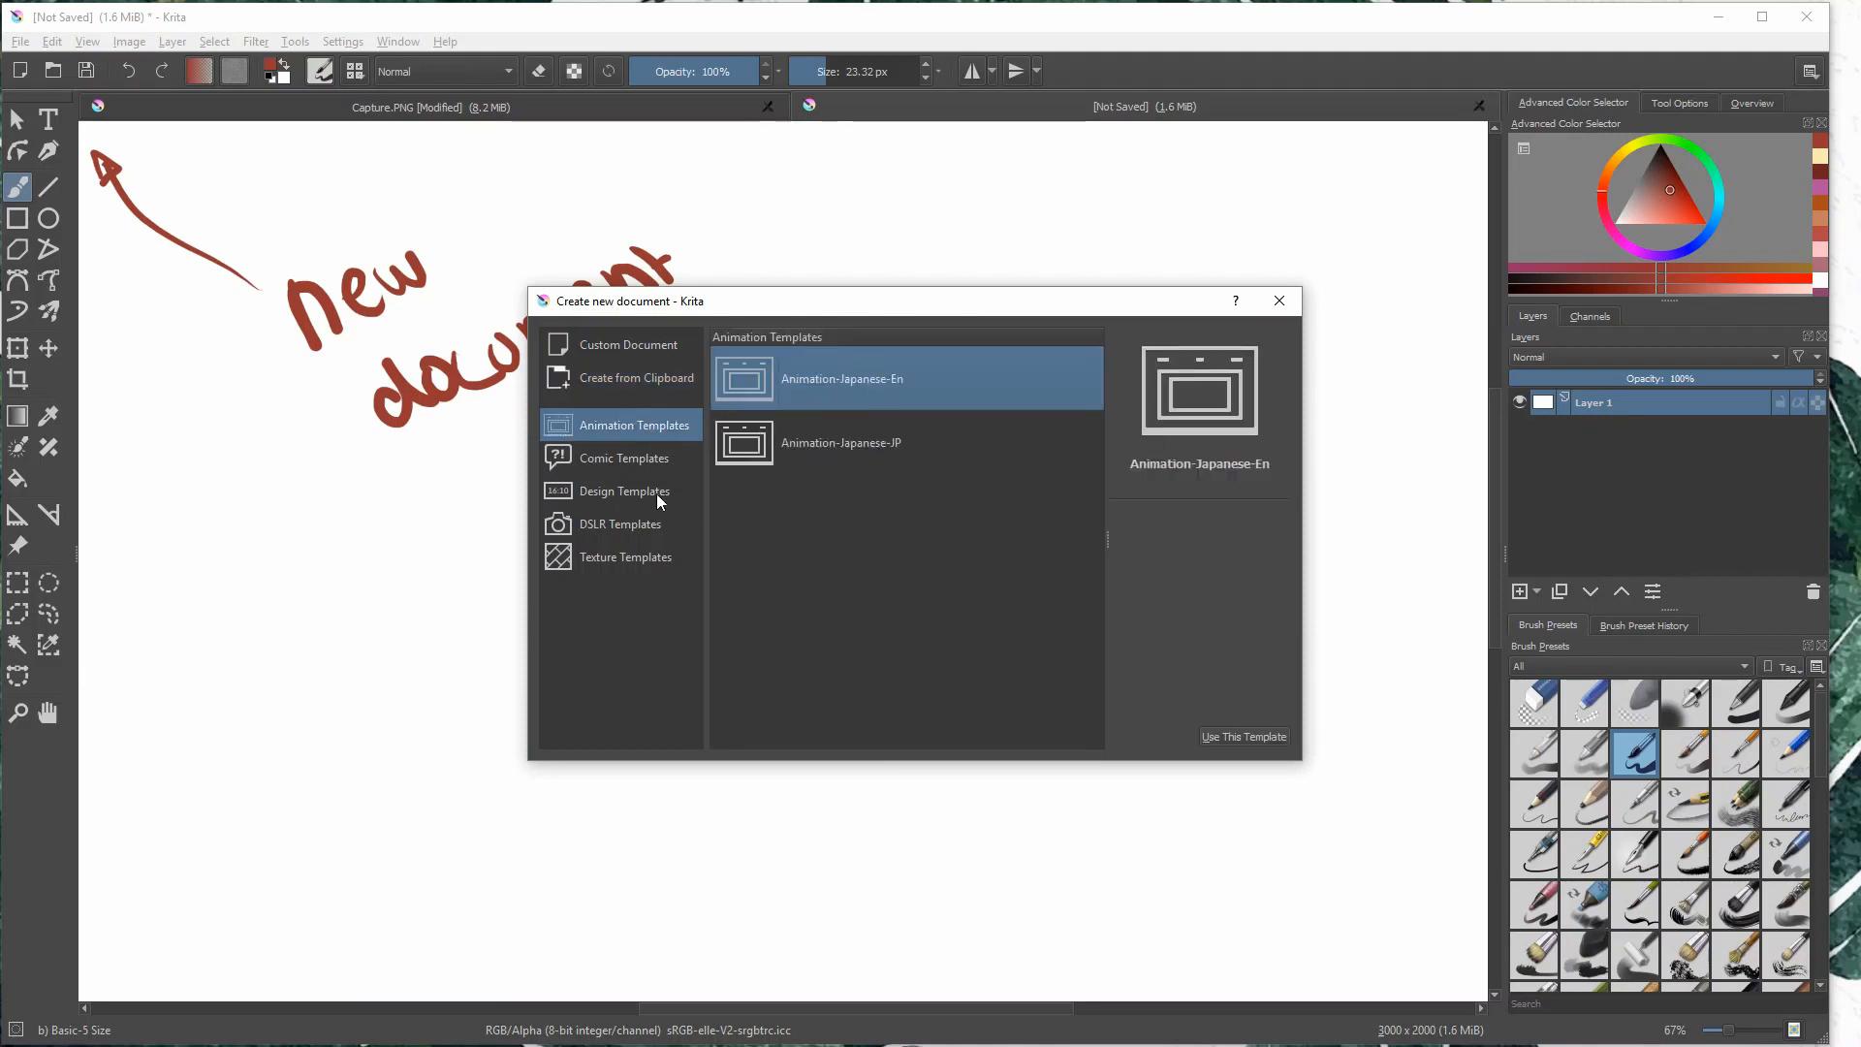
left_click(692, 472)
left_click(688, 496)
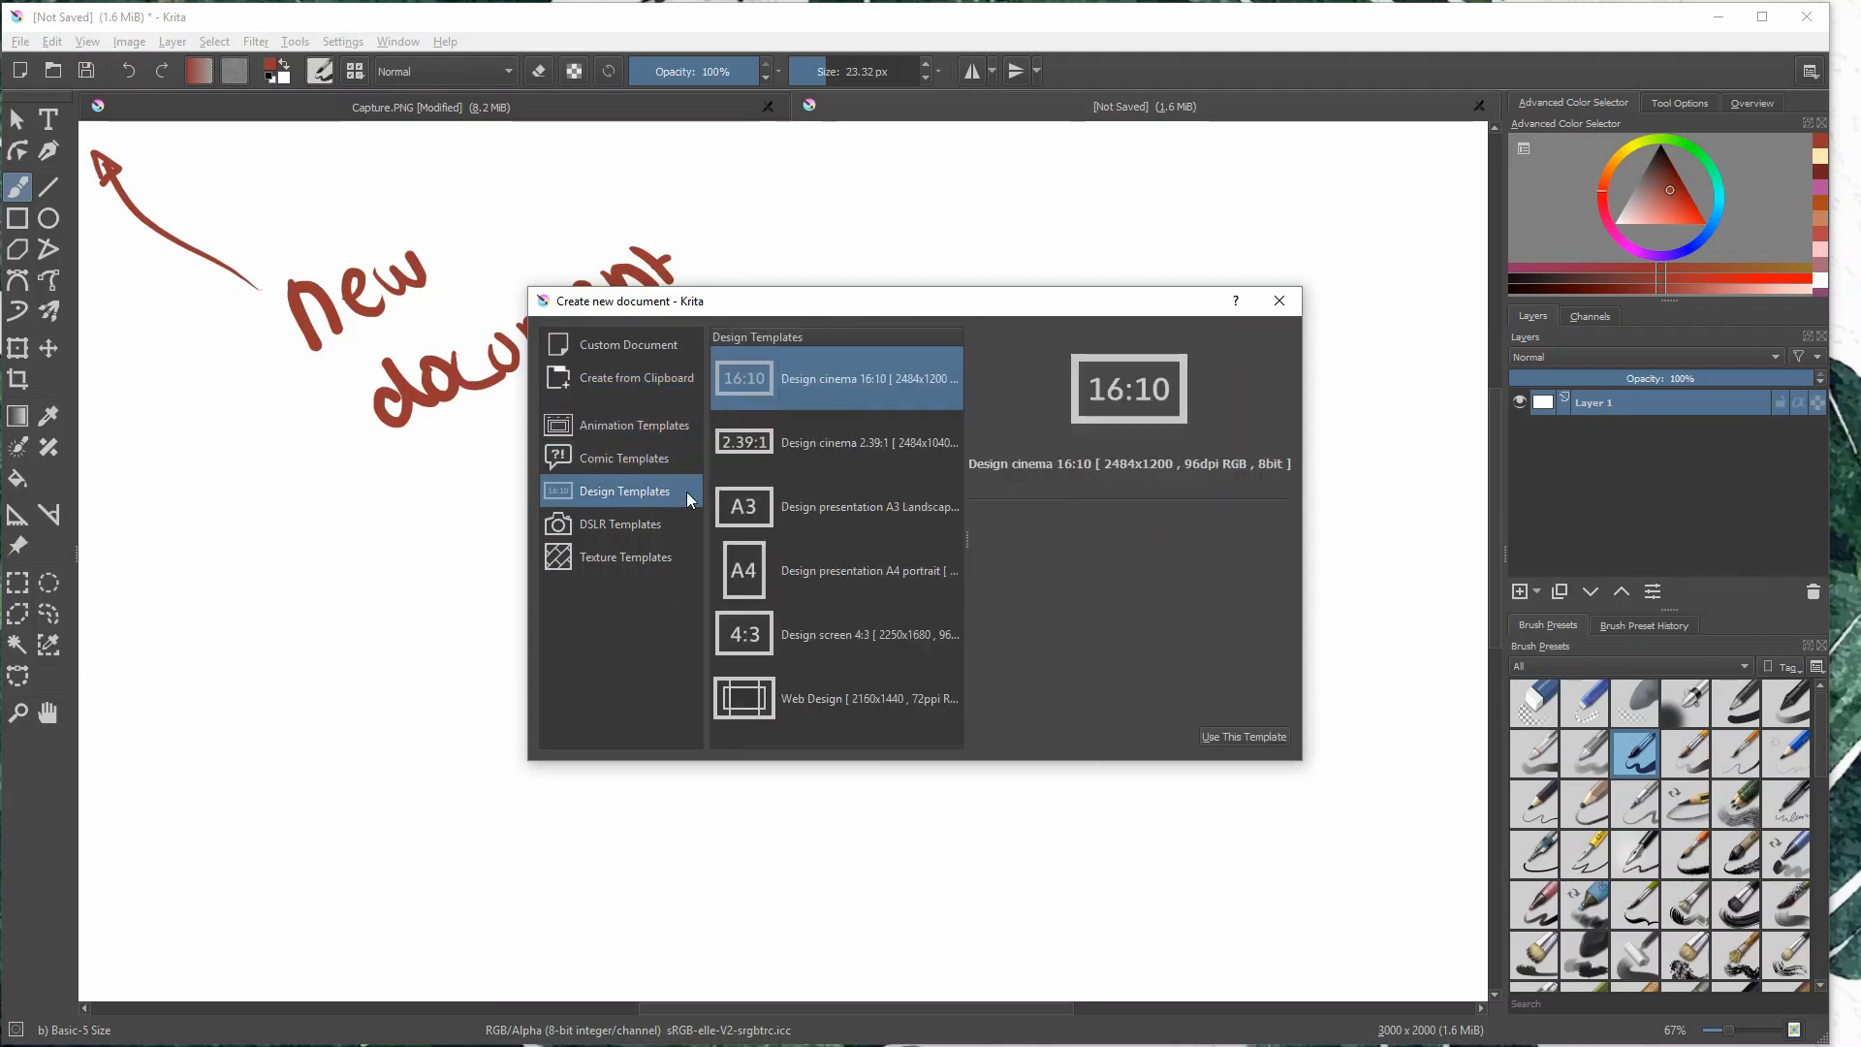
left_click(654, 523)
left_click(663, 558)
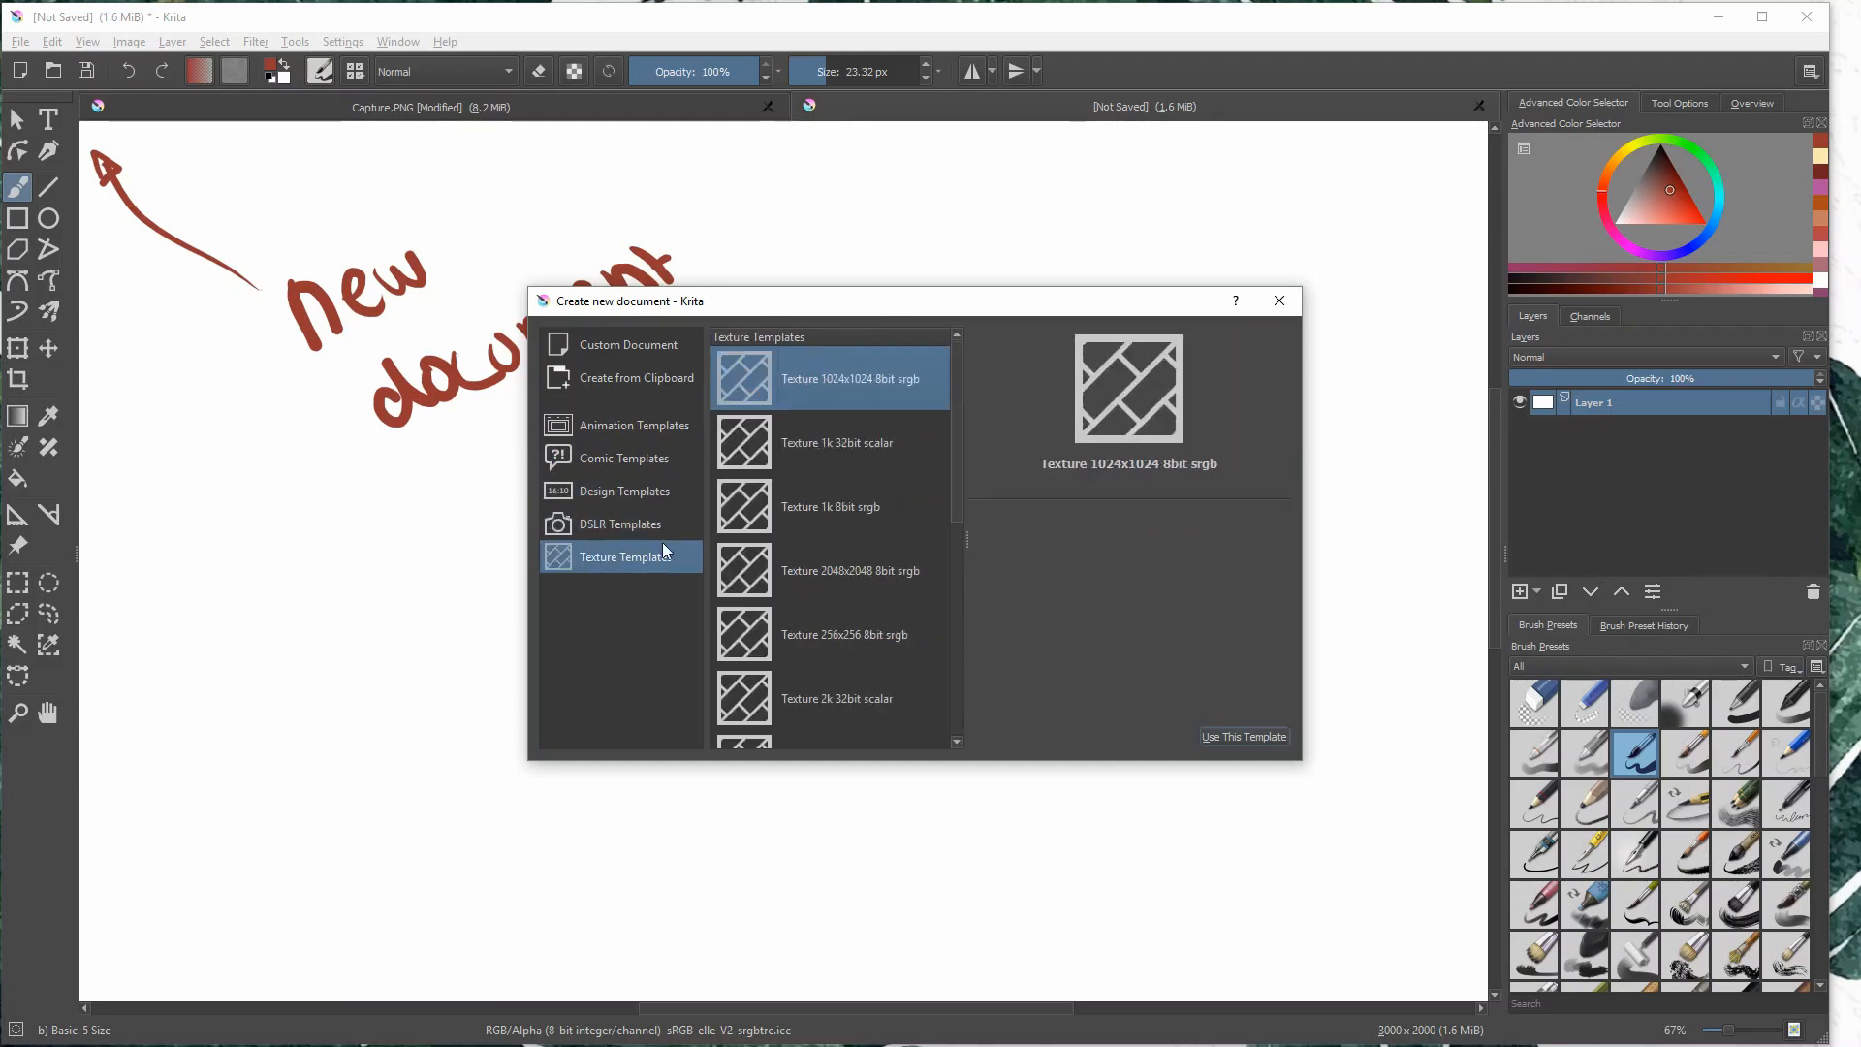
left_click(643, 354)
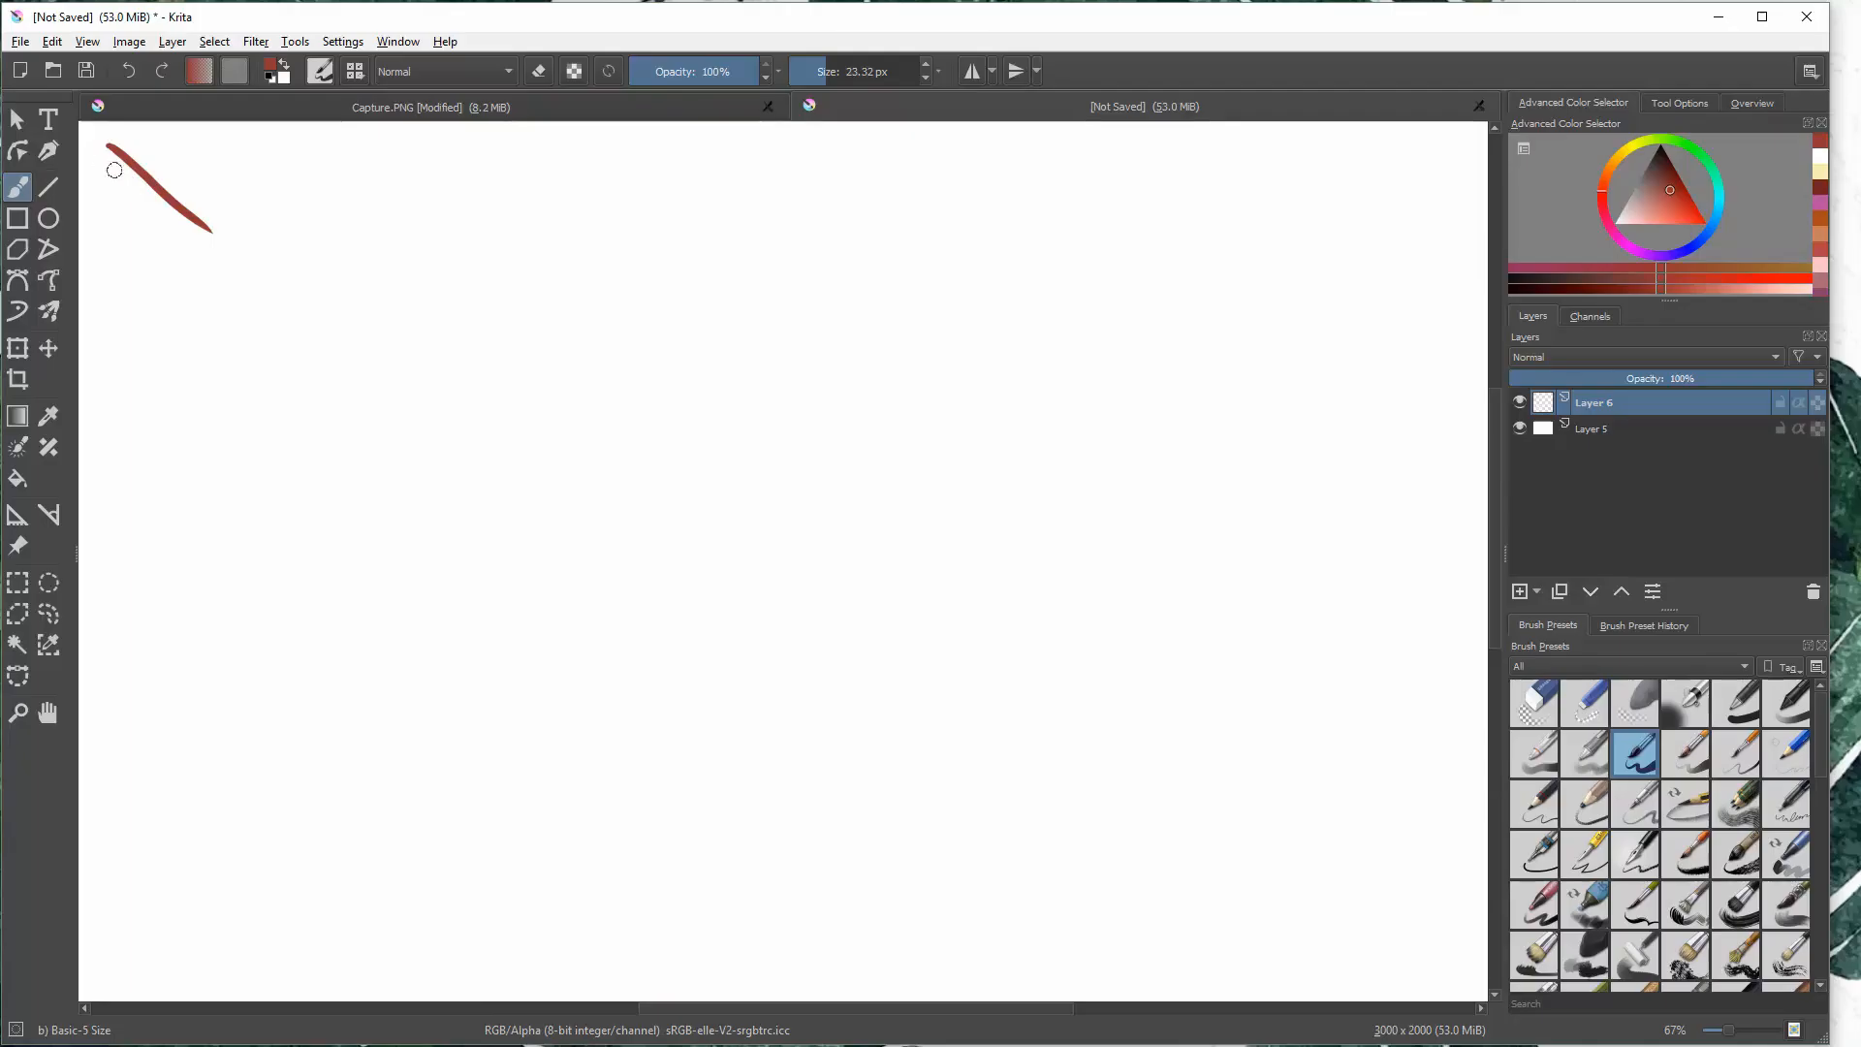
- Brush a red arrow towards the canvas's upper-left corner and handwrite "files" at its tail
left_click_drag(101, 166, 134, 148)
mouse_move(250, 216)
left_mouse_down()
mouse_move(271, 294)
mouse_move(372, 279)
left_mouse_up()
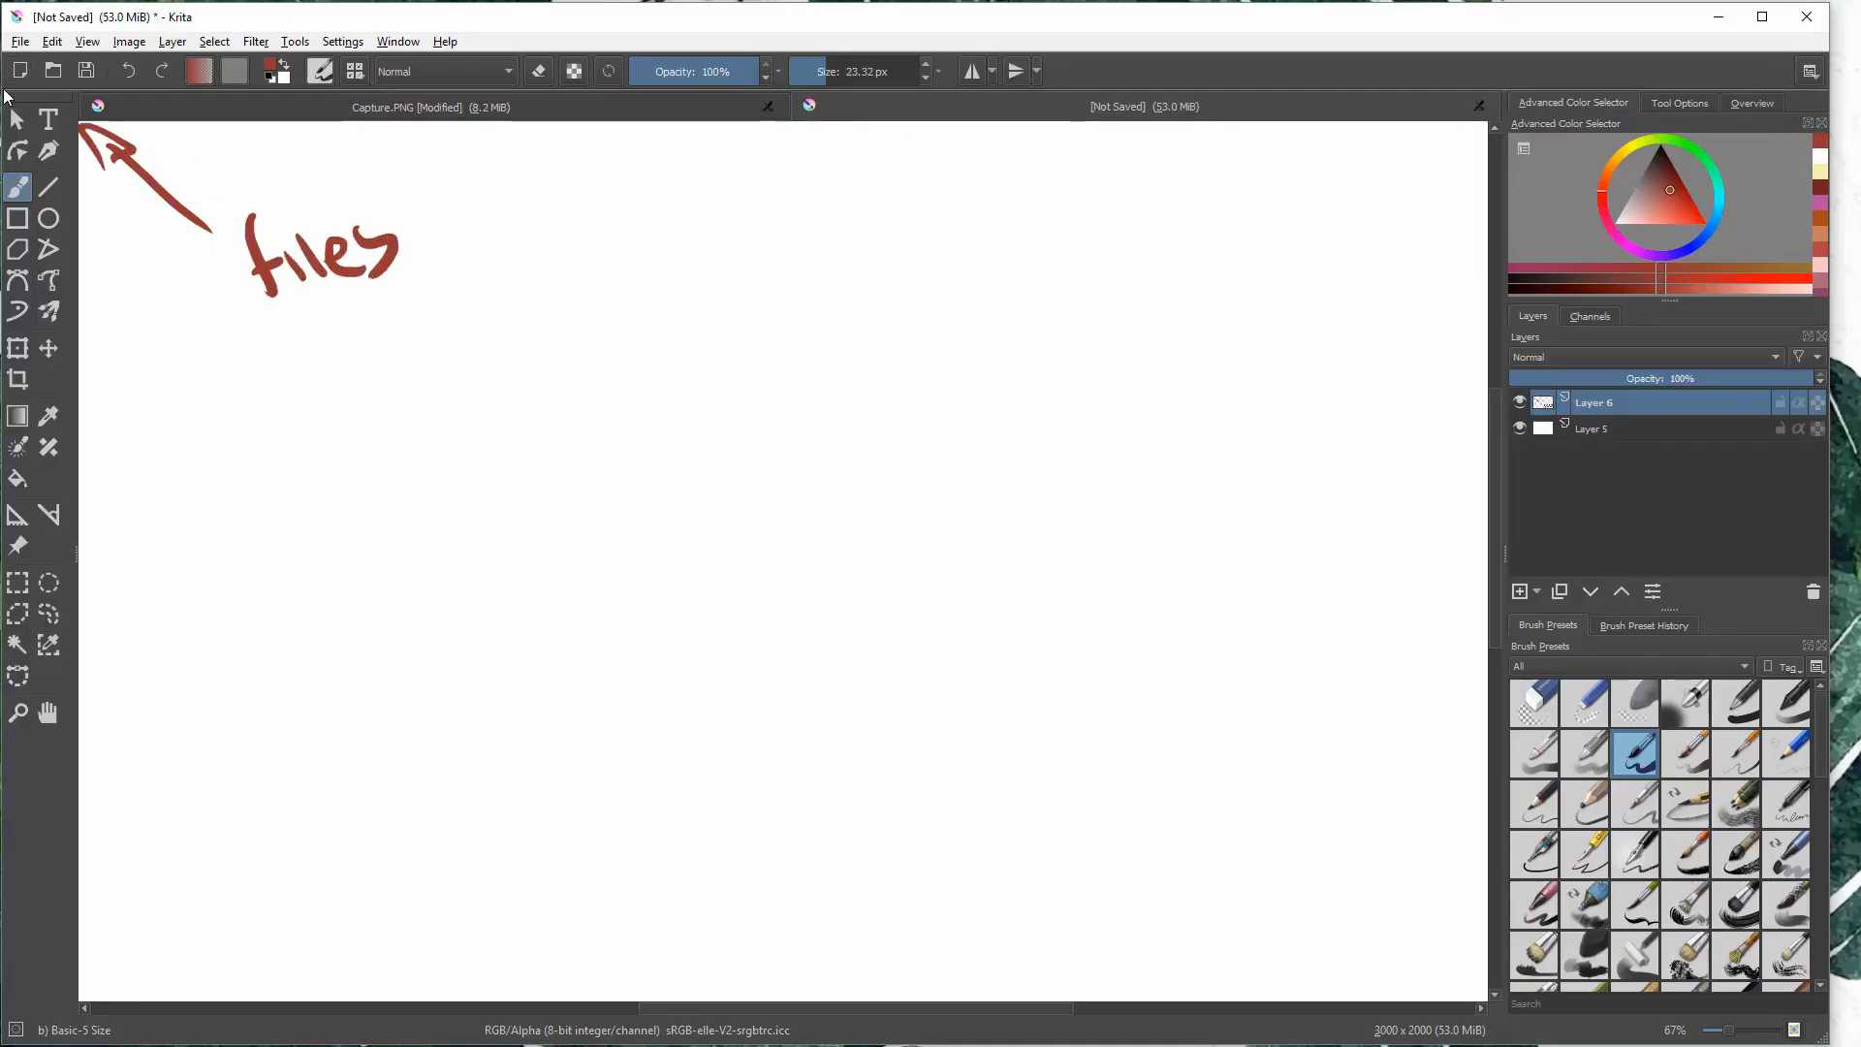
- Start opening an image, browse the Desktop, Downloads, Pictures, Google Drive and Art folders, and select a group of artworks in Art
left_click(55, 71)
left_click(79, 179)
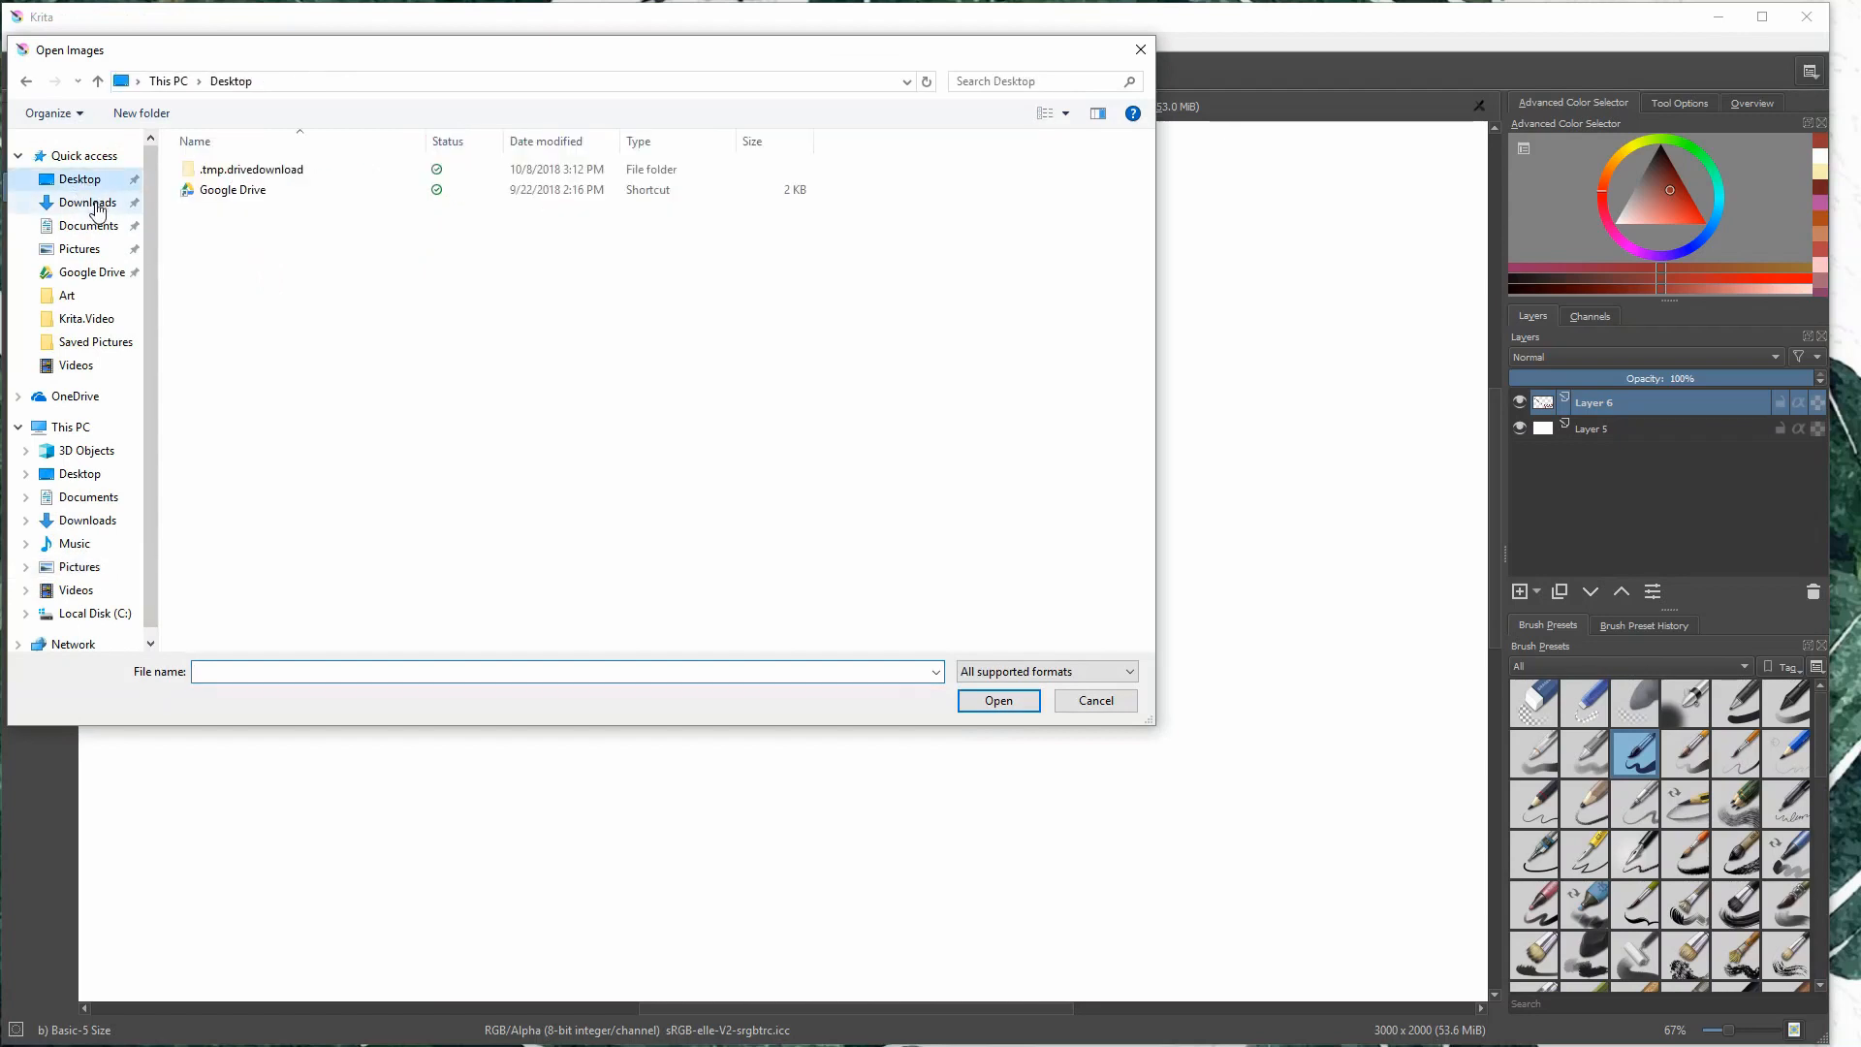
left_click(88, 201)
left_click(97, 248)
left_click(97, 271)
left_click(102, 296)
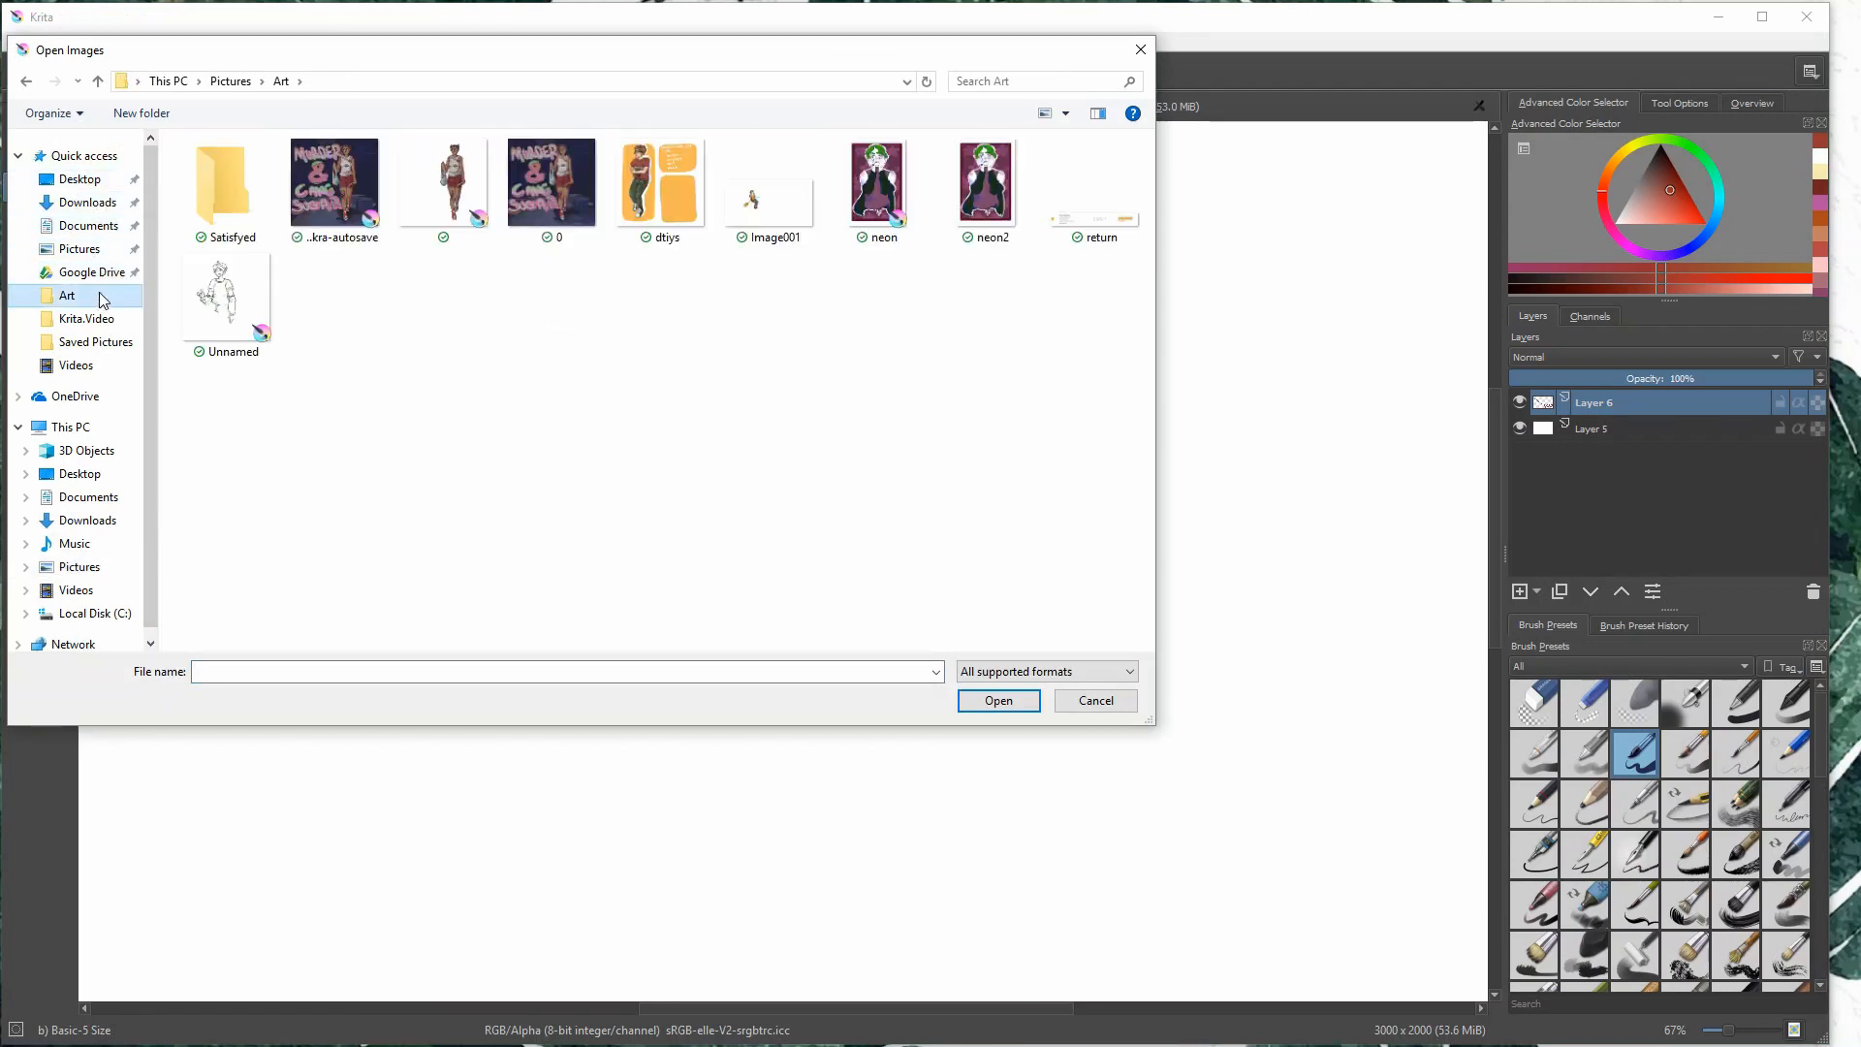
left_click_drag(513, 347, 1056, 160)
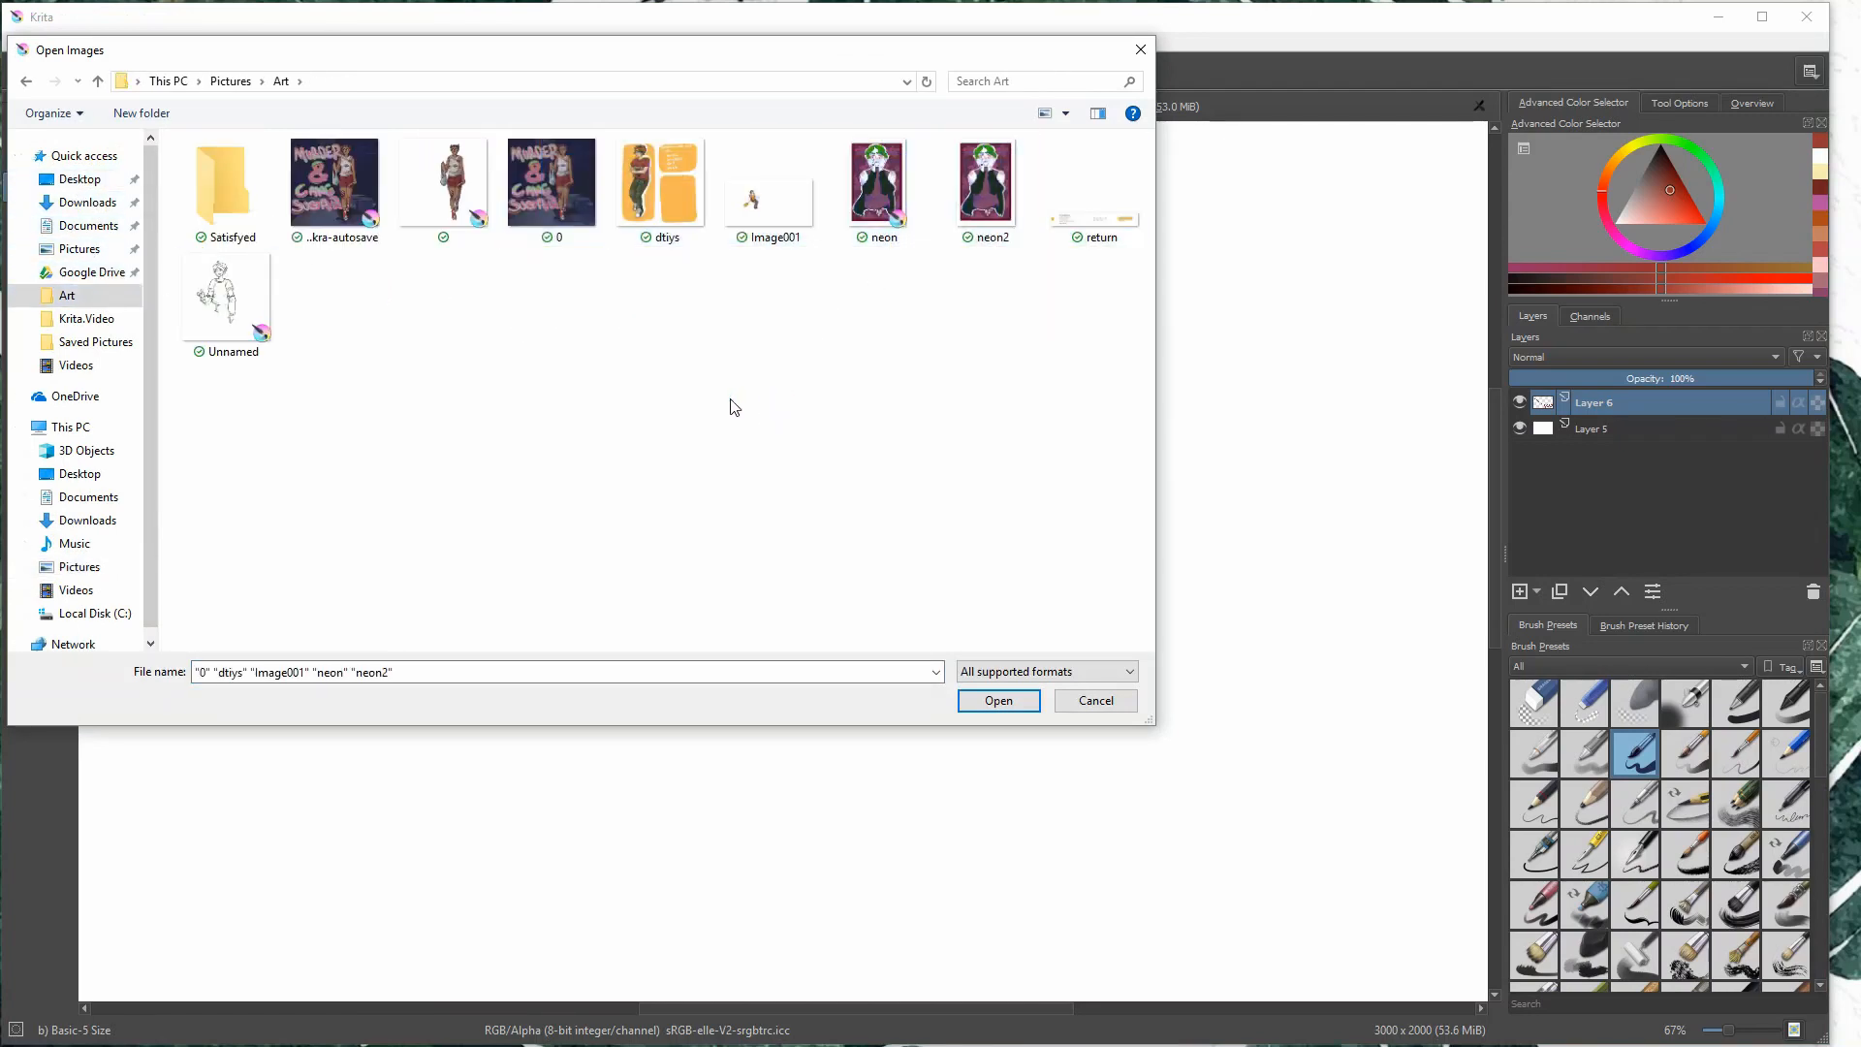
- Browse the Saved Pictures, Krita.Video and Art folders for images to open
left_click(97, 341)
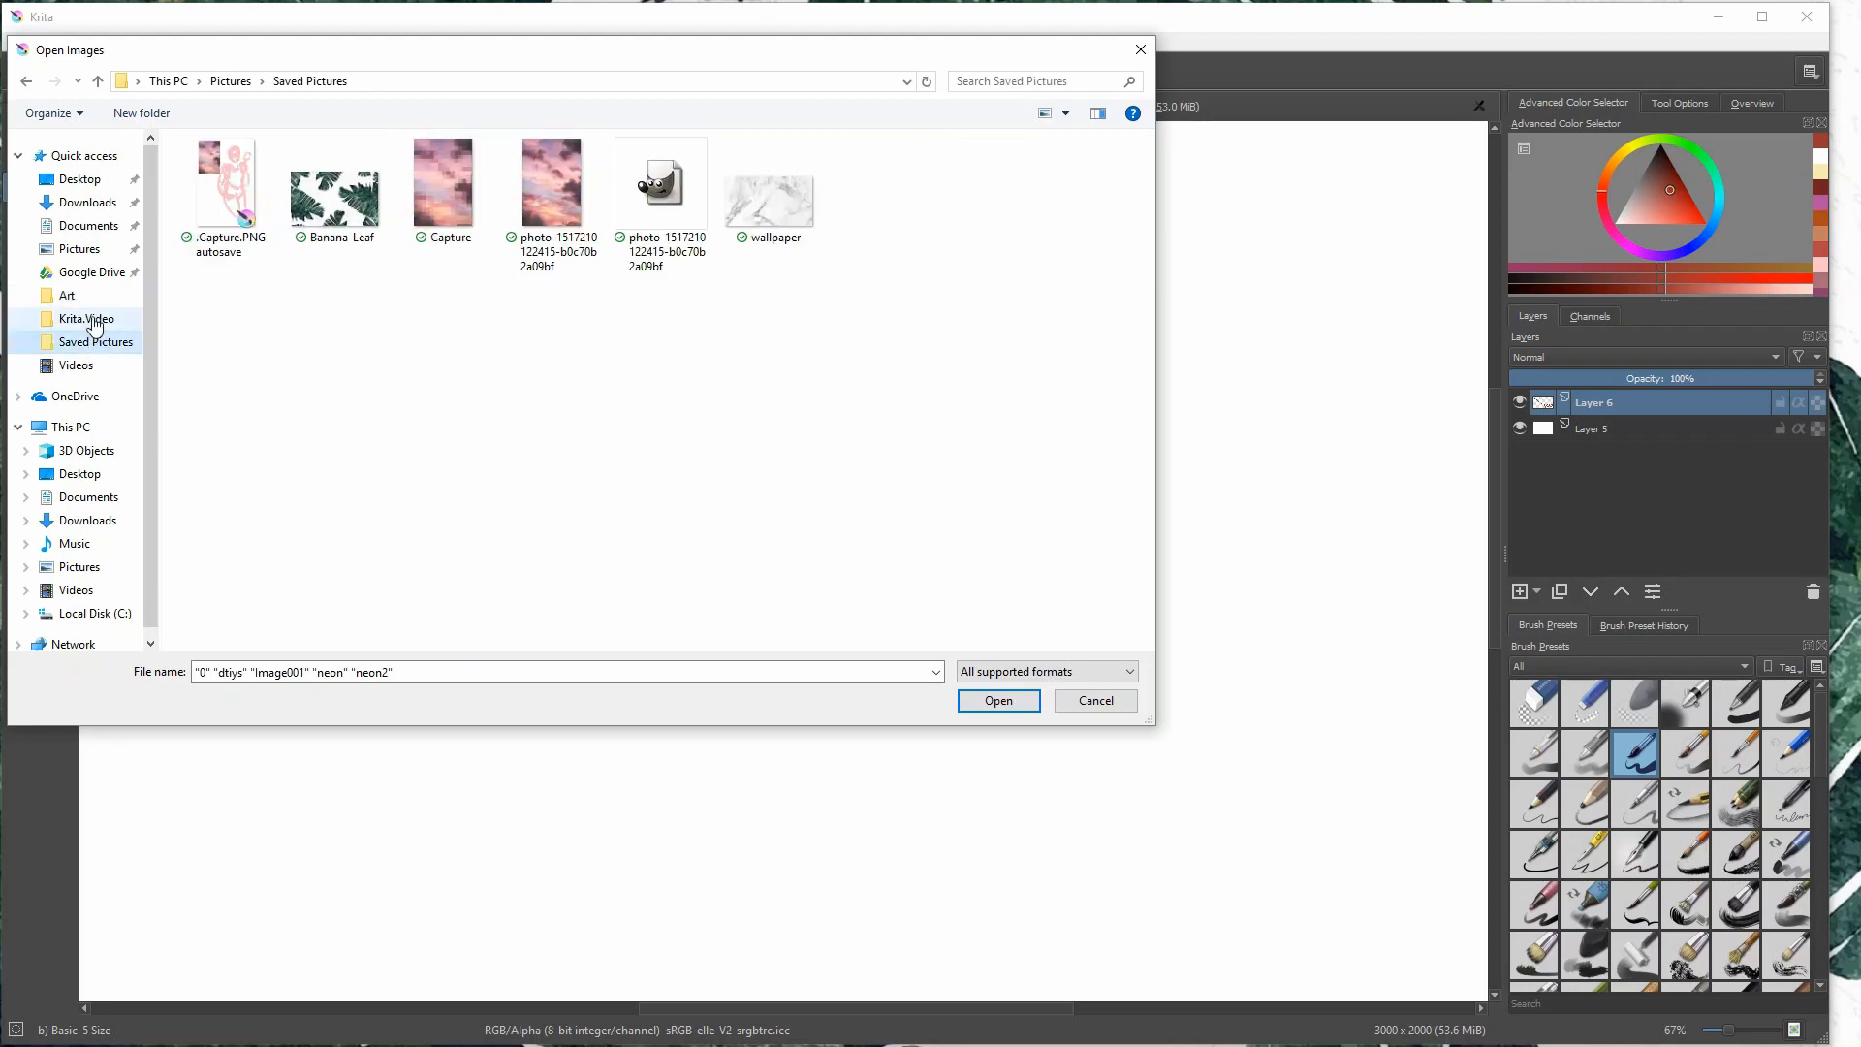
left_click(92, 319)
left_click(104, 345)
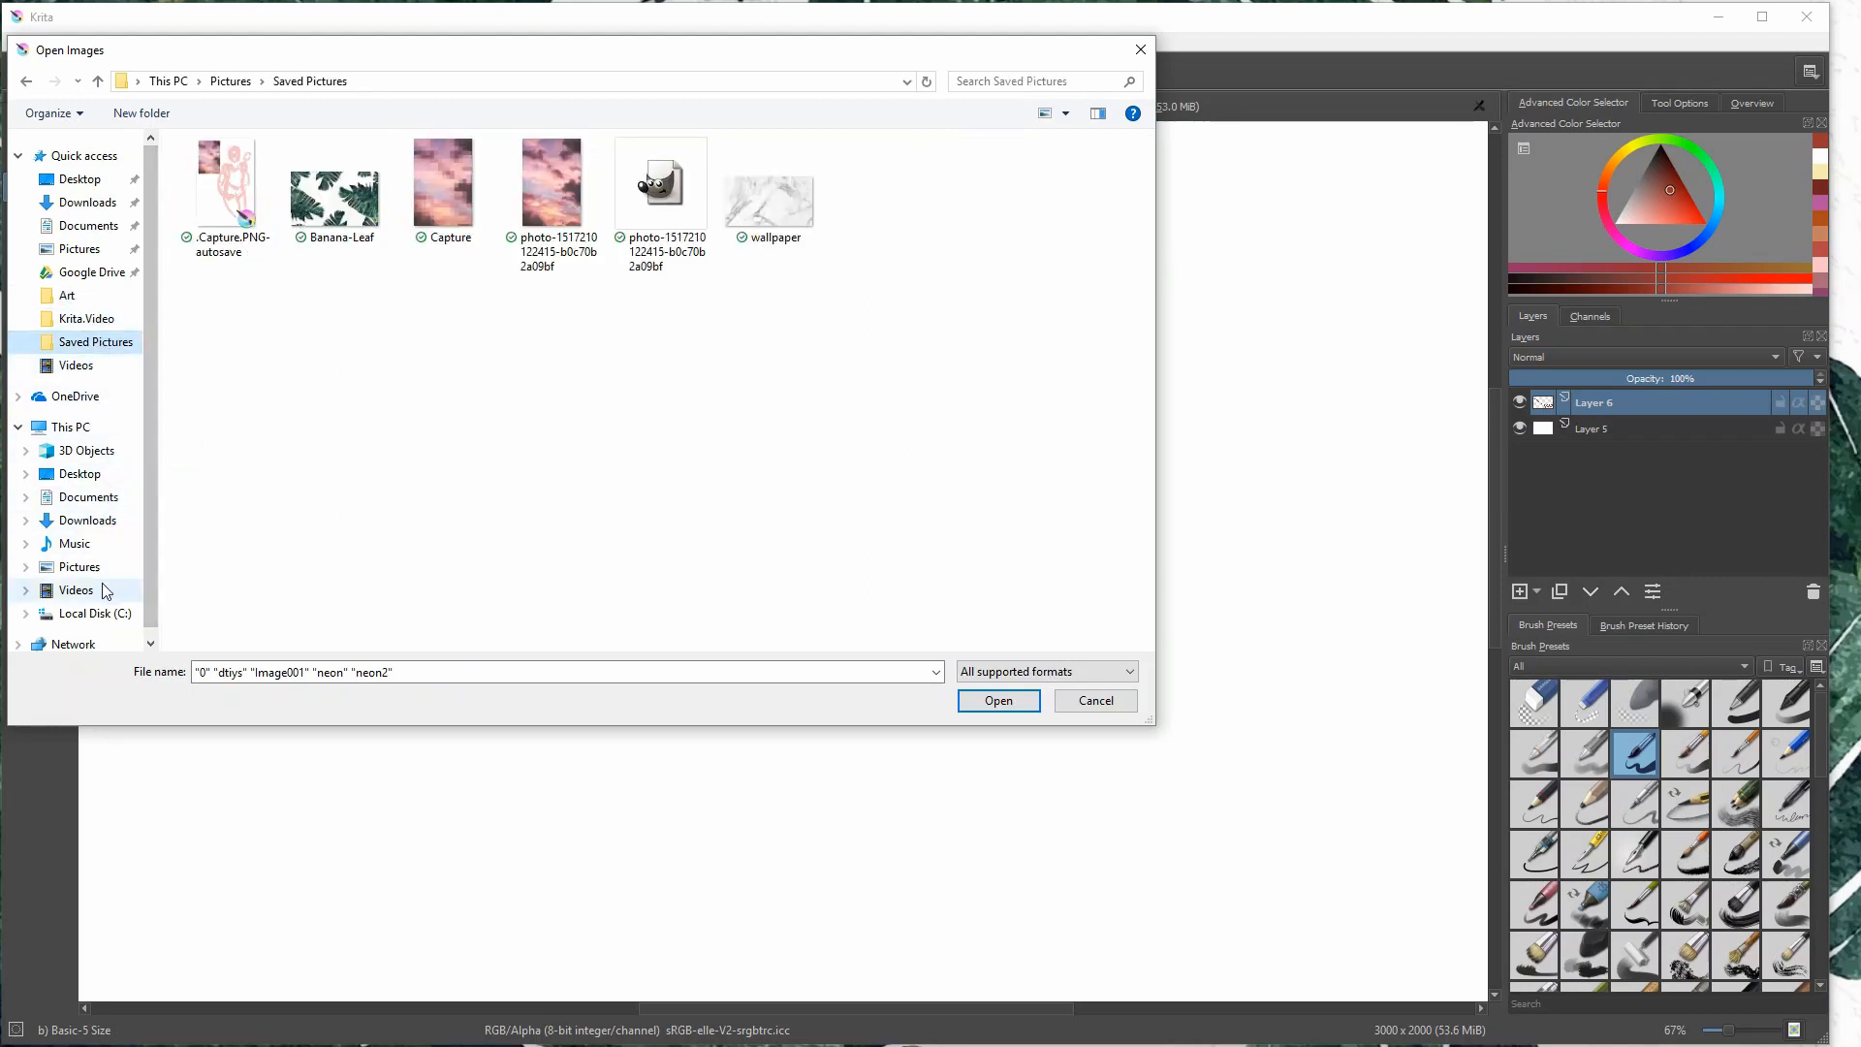
left_click(87, 320)
left_click(96, 293)
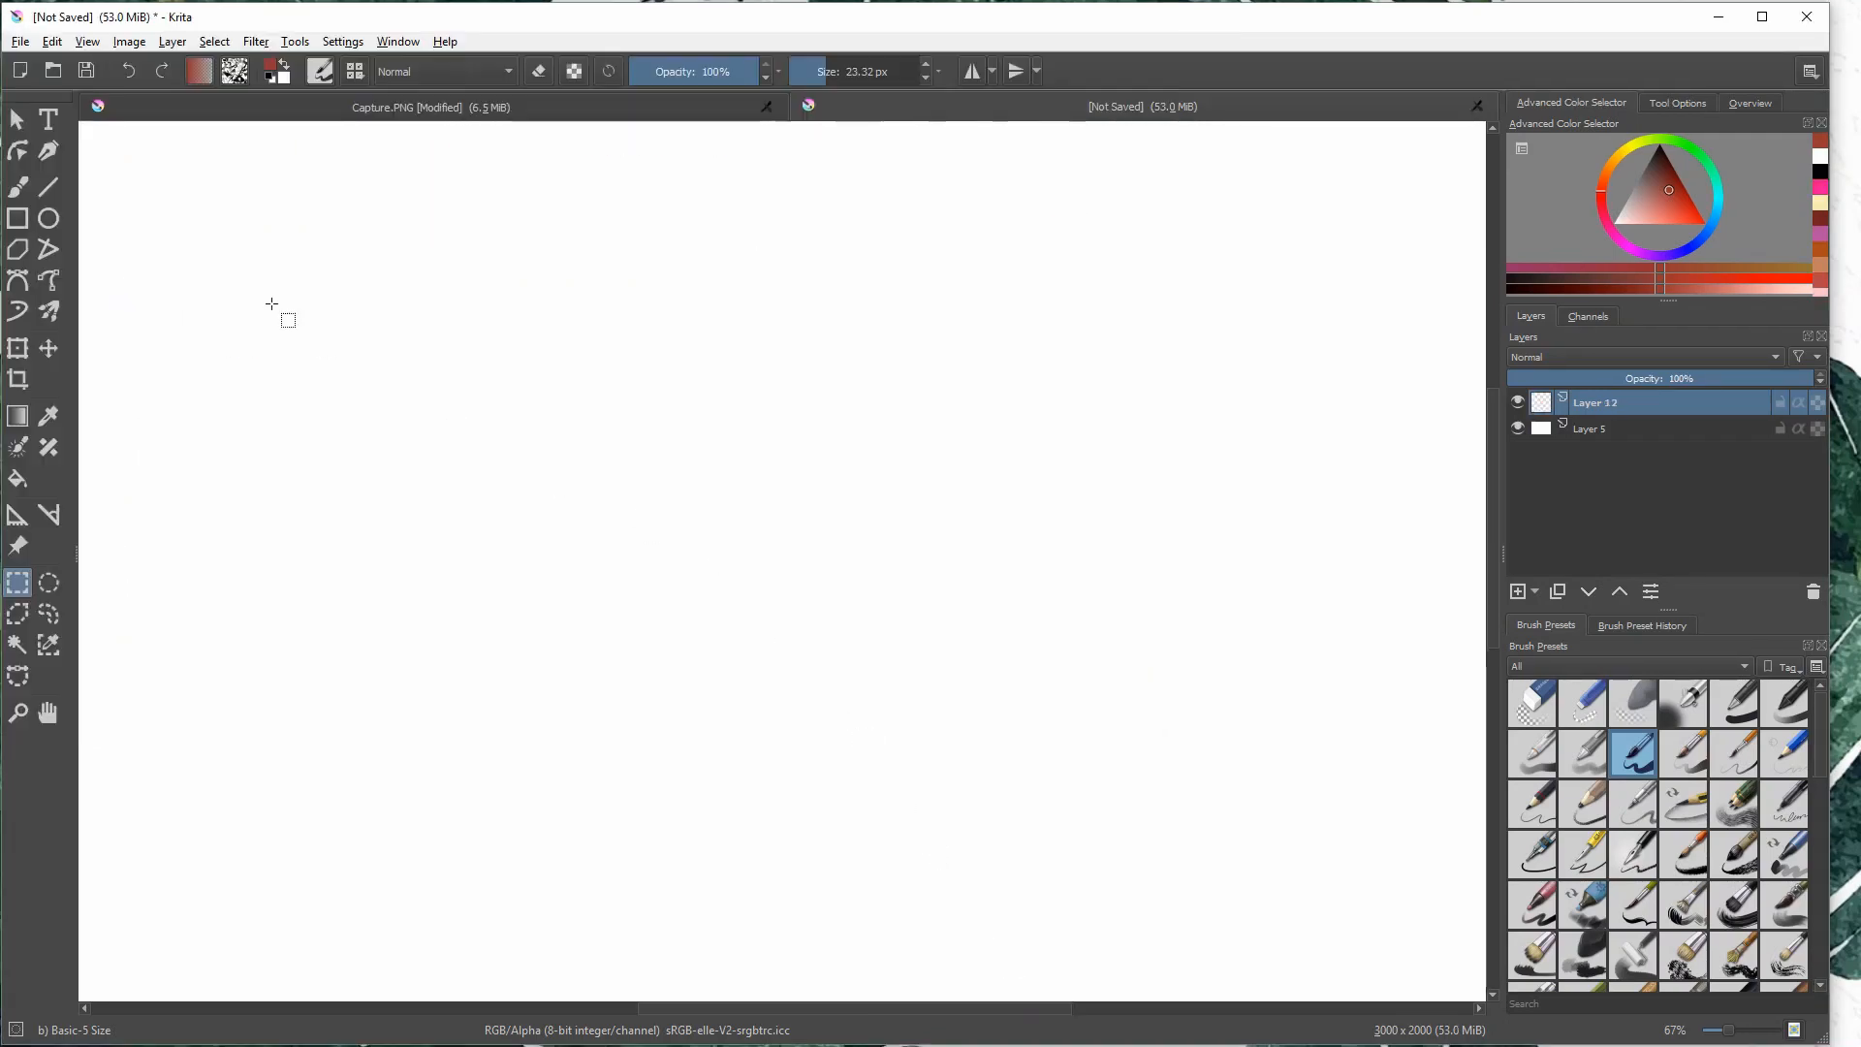
- Brush a red arrow towards the canvas's upper edge and handwrite "undo + redo" below it
left_click(17, 186)
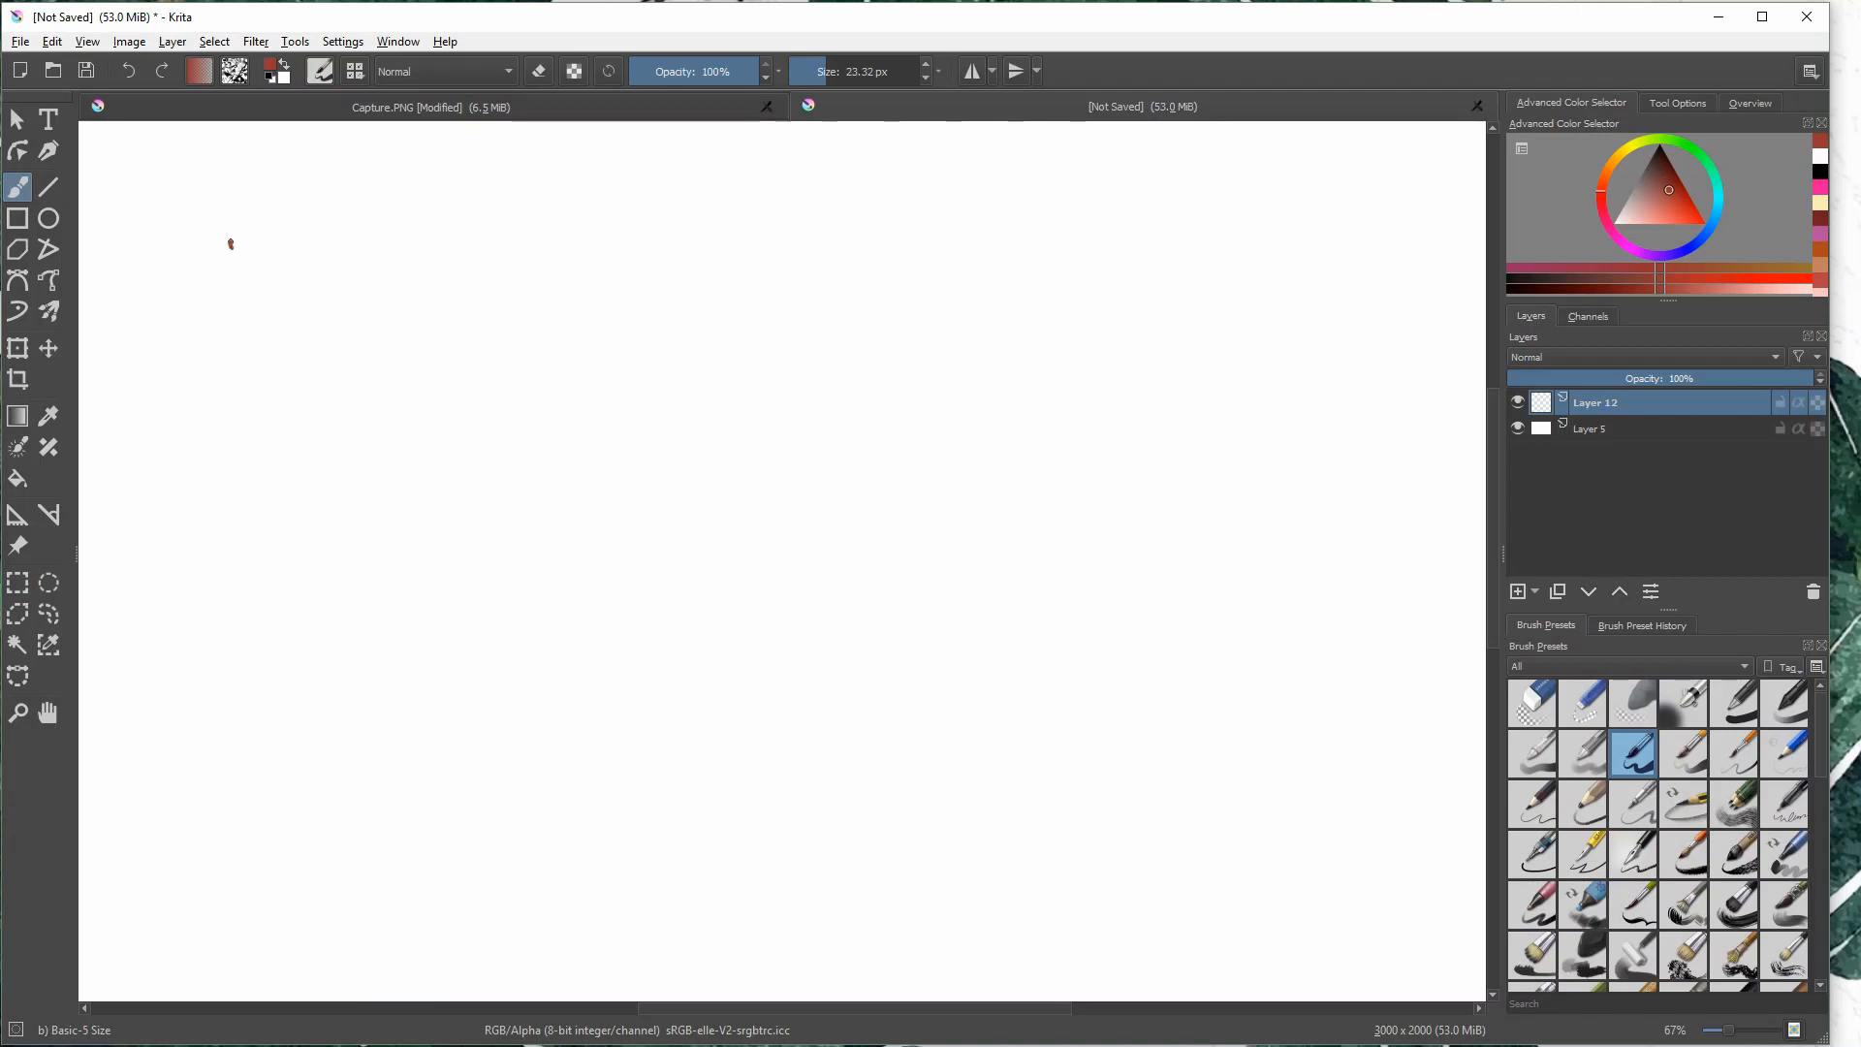
left_click_drag(231, 244, 201, 148)
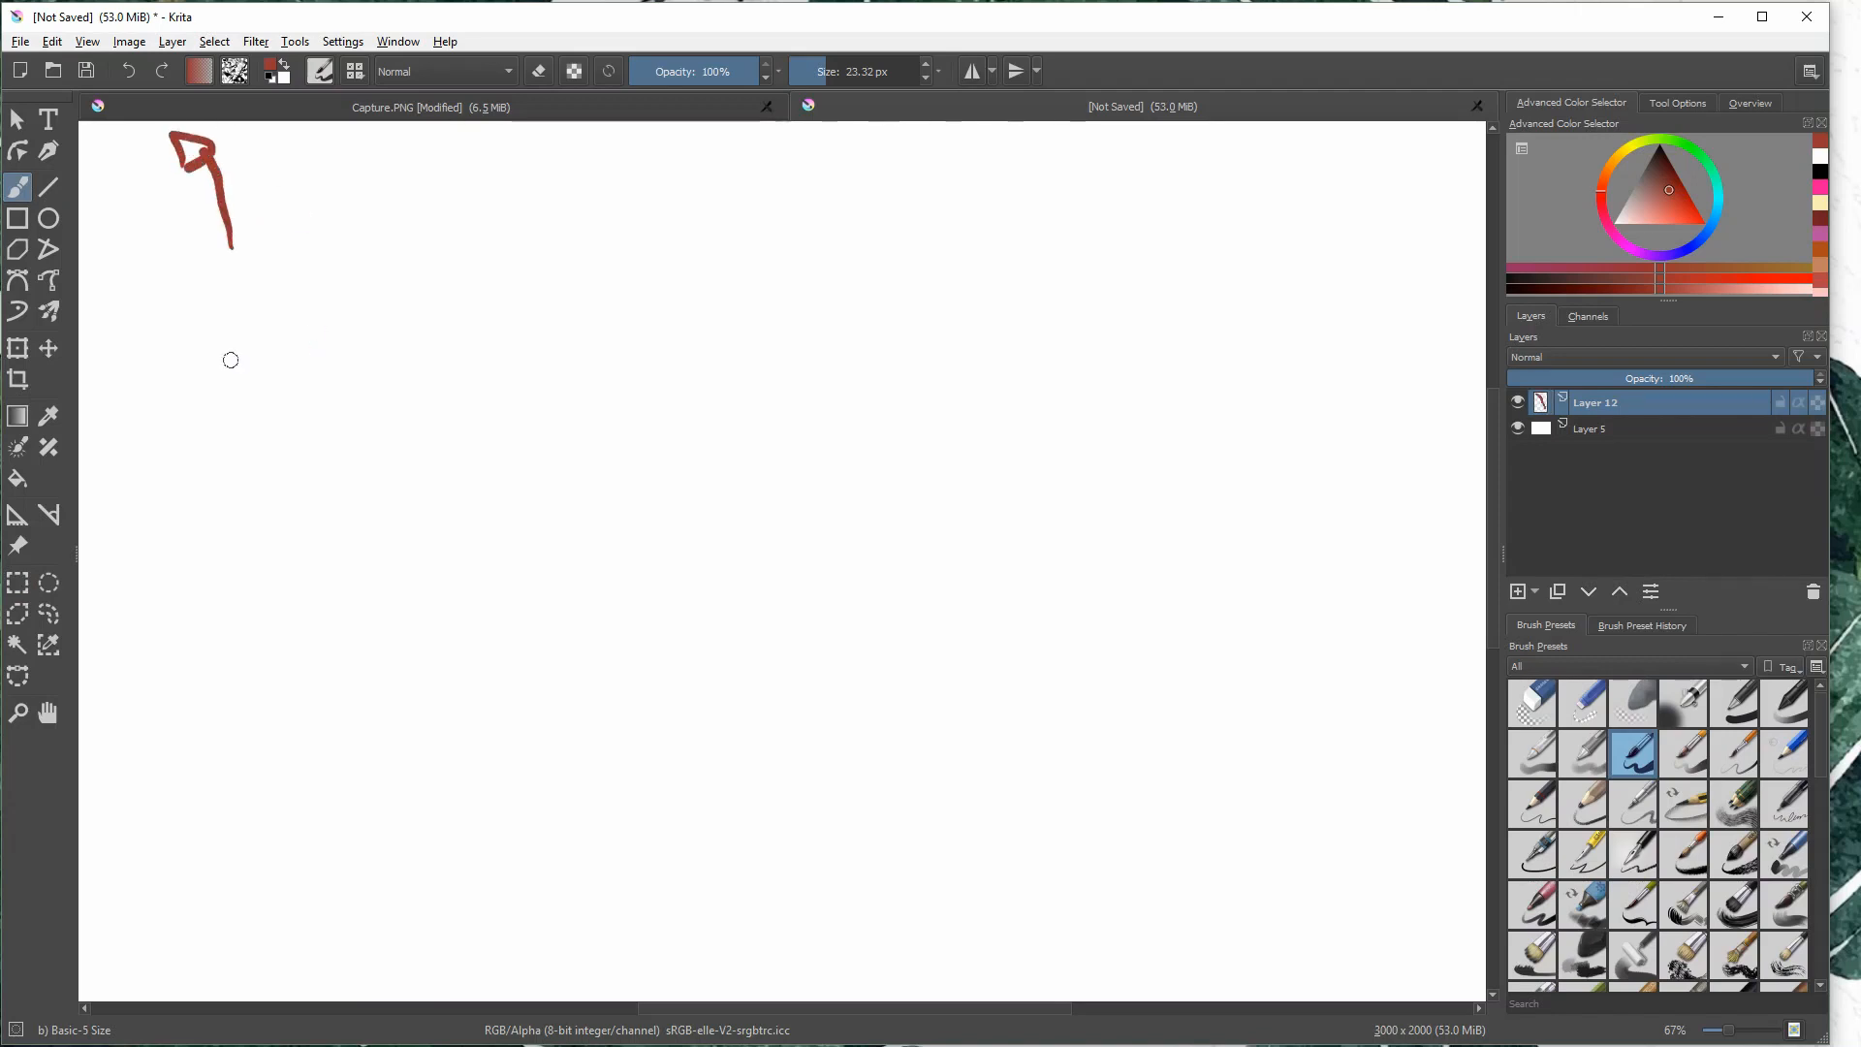
mouse_move(190, 279)
left_mouse_down()
mouse_move(219, 320)
mouse_move(254, 290)
mouse_move(327, 298)
mouse_move(308, 270)
left_mouse_up()
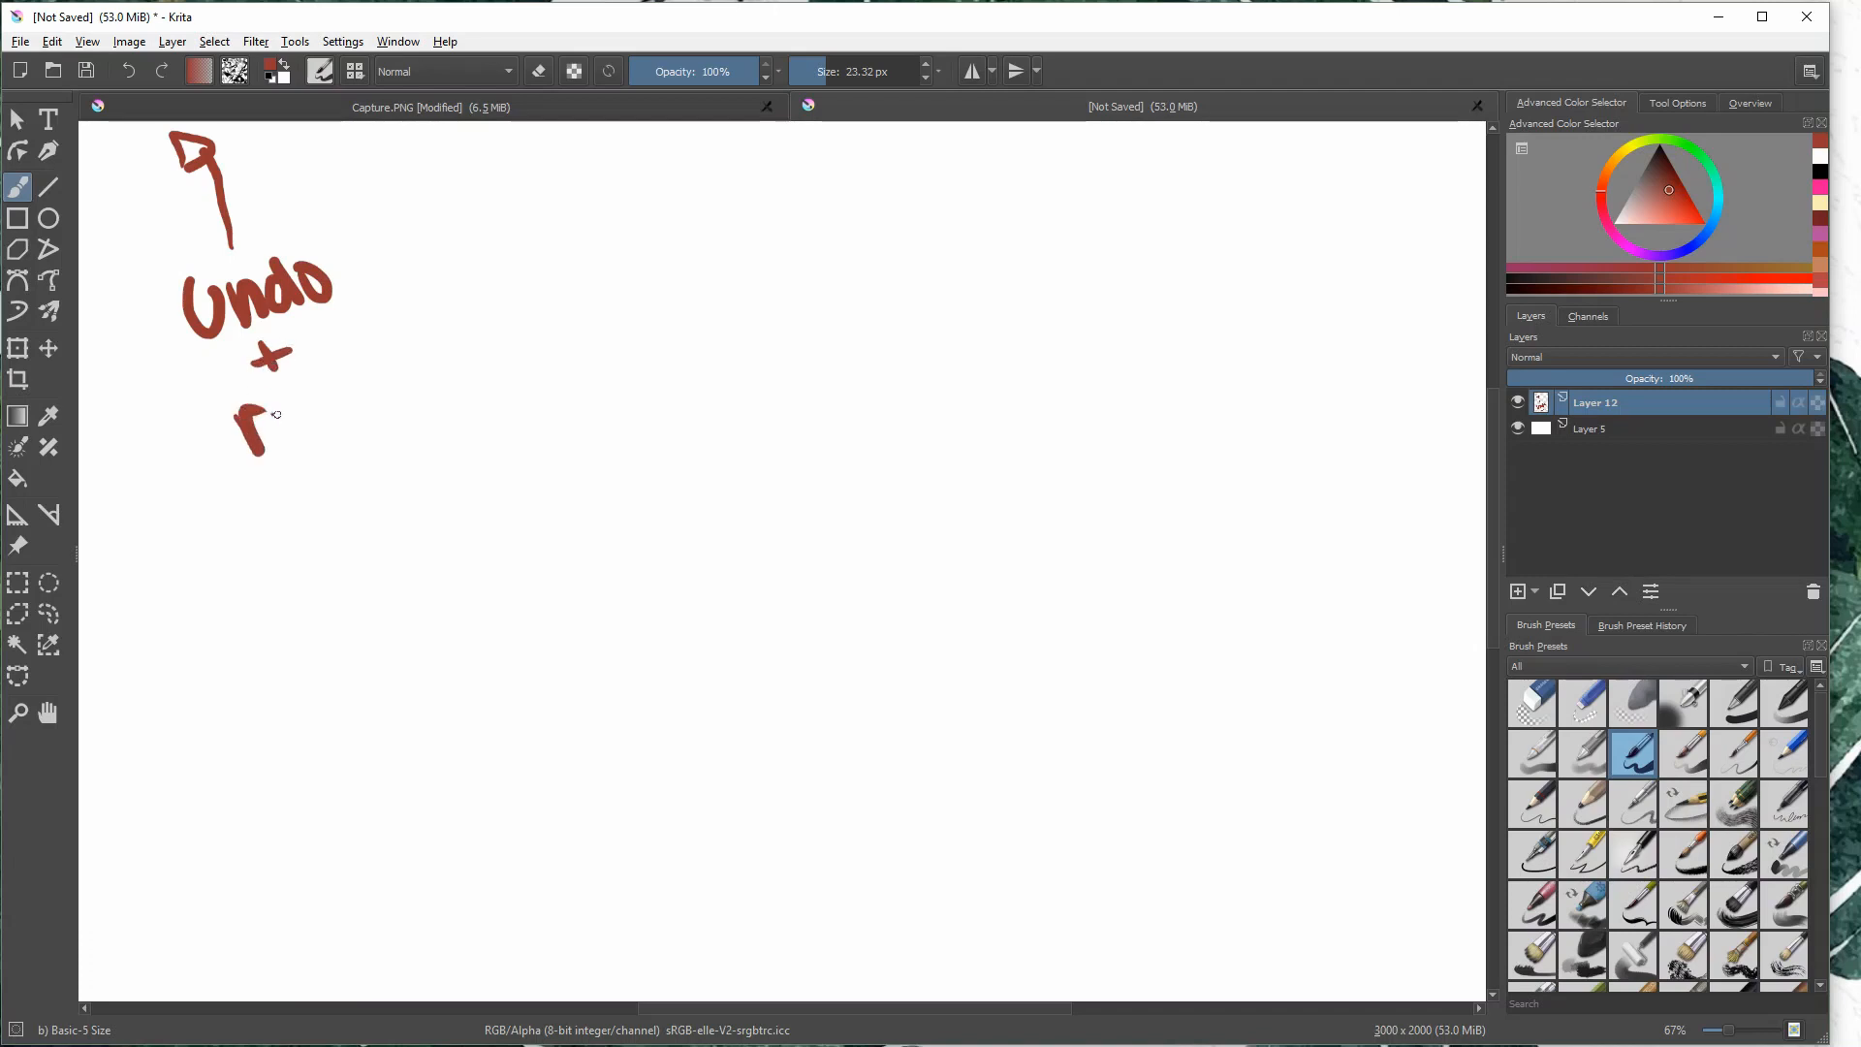
mouse_move(276, 415)
left_mouse_down()
mouse_move(308, 436)
mouse_move(334, 369)
mouse_move(393, 392)
left_mouse_up()
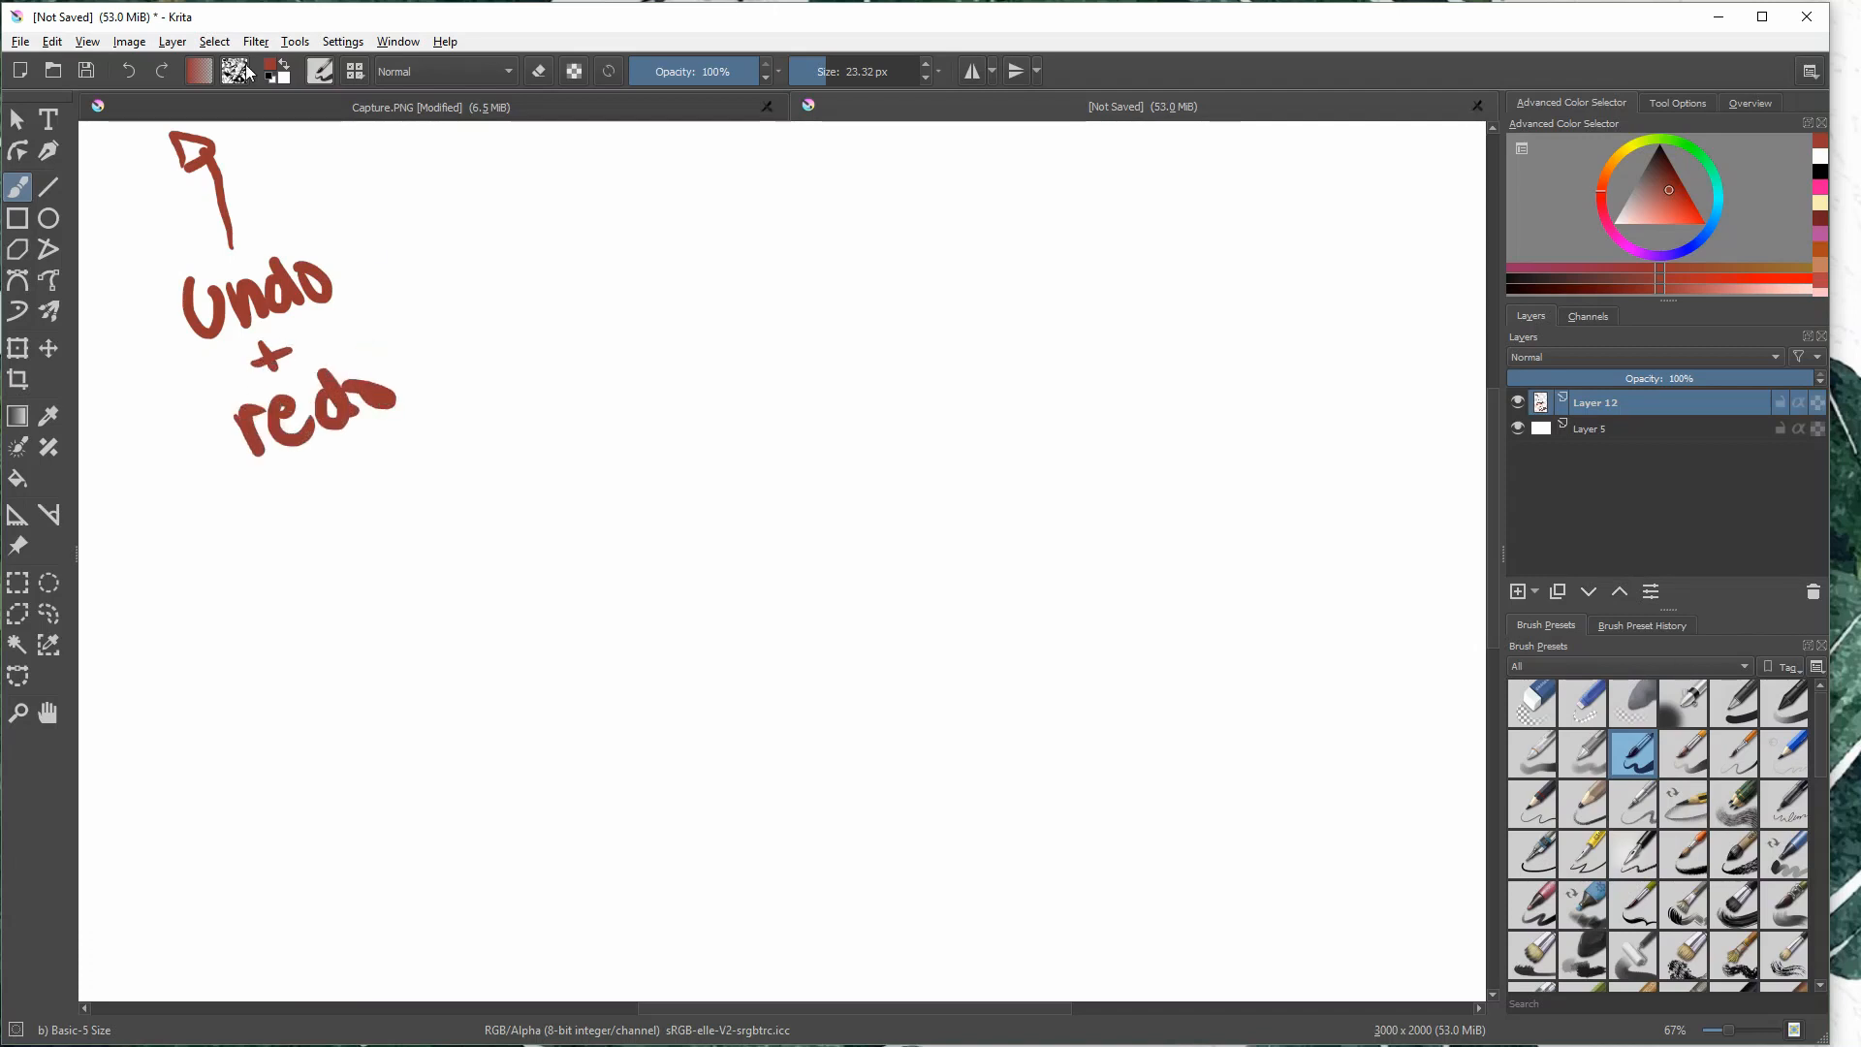
- Undo and restore the last strokes of "redo", and replace its final letter with a cleaner "o"
left_click(129, 68)
left_click(131, 66)
left_click(136, 68)
left_click(161, 72)
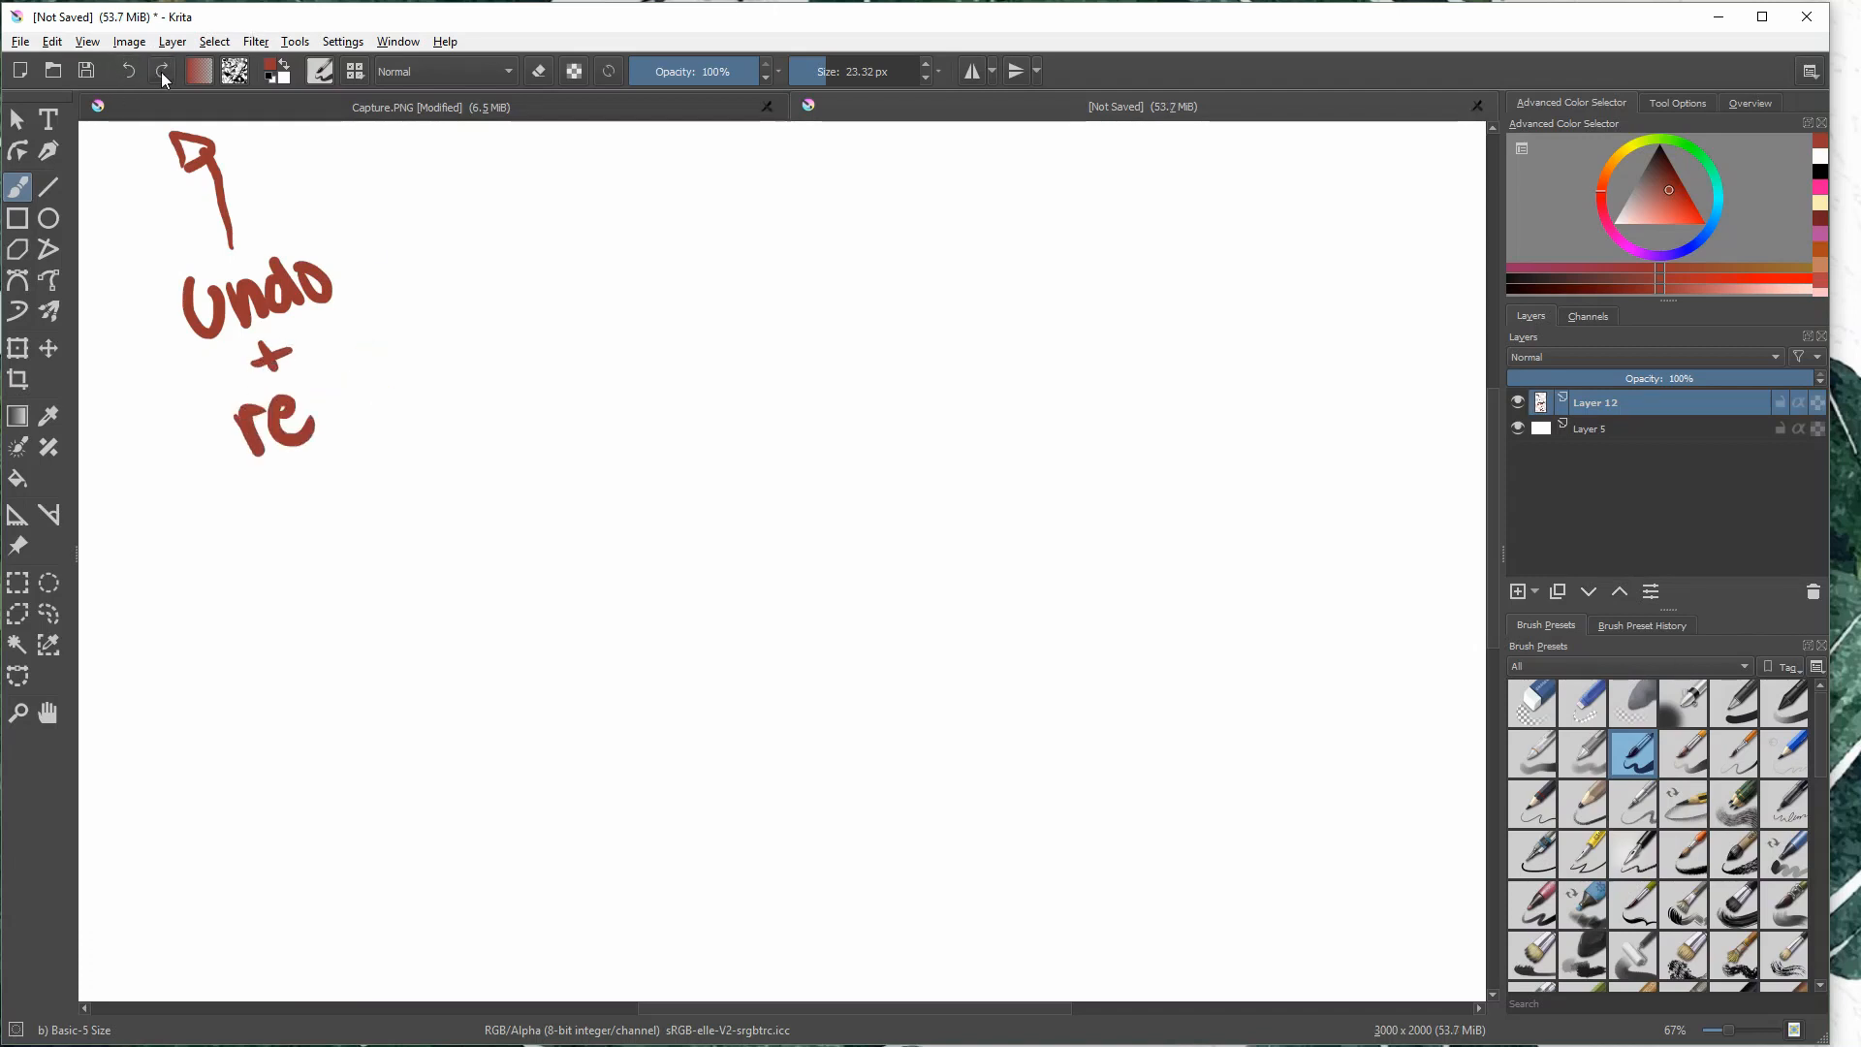
left_click(161, 71)
left_click(165, 73)
left_click(129, 70)
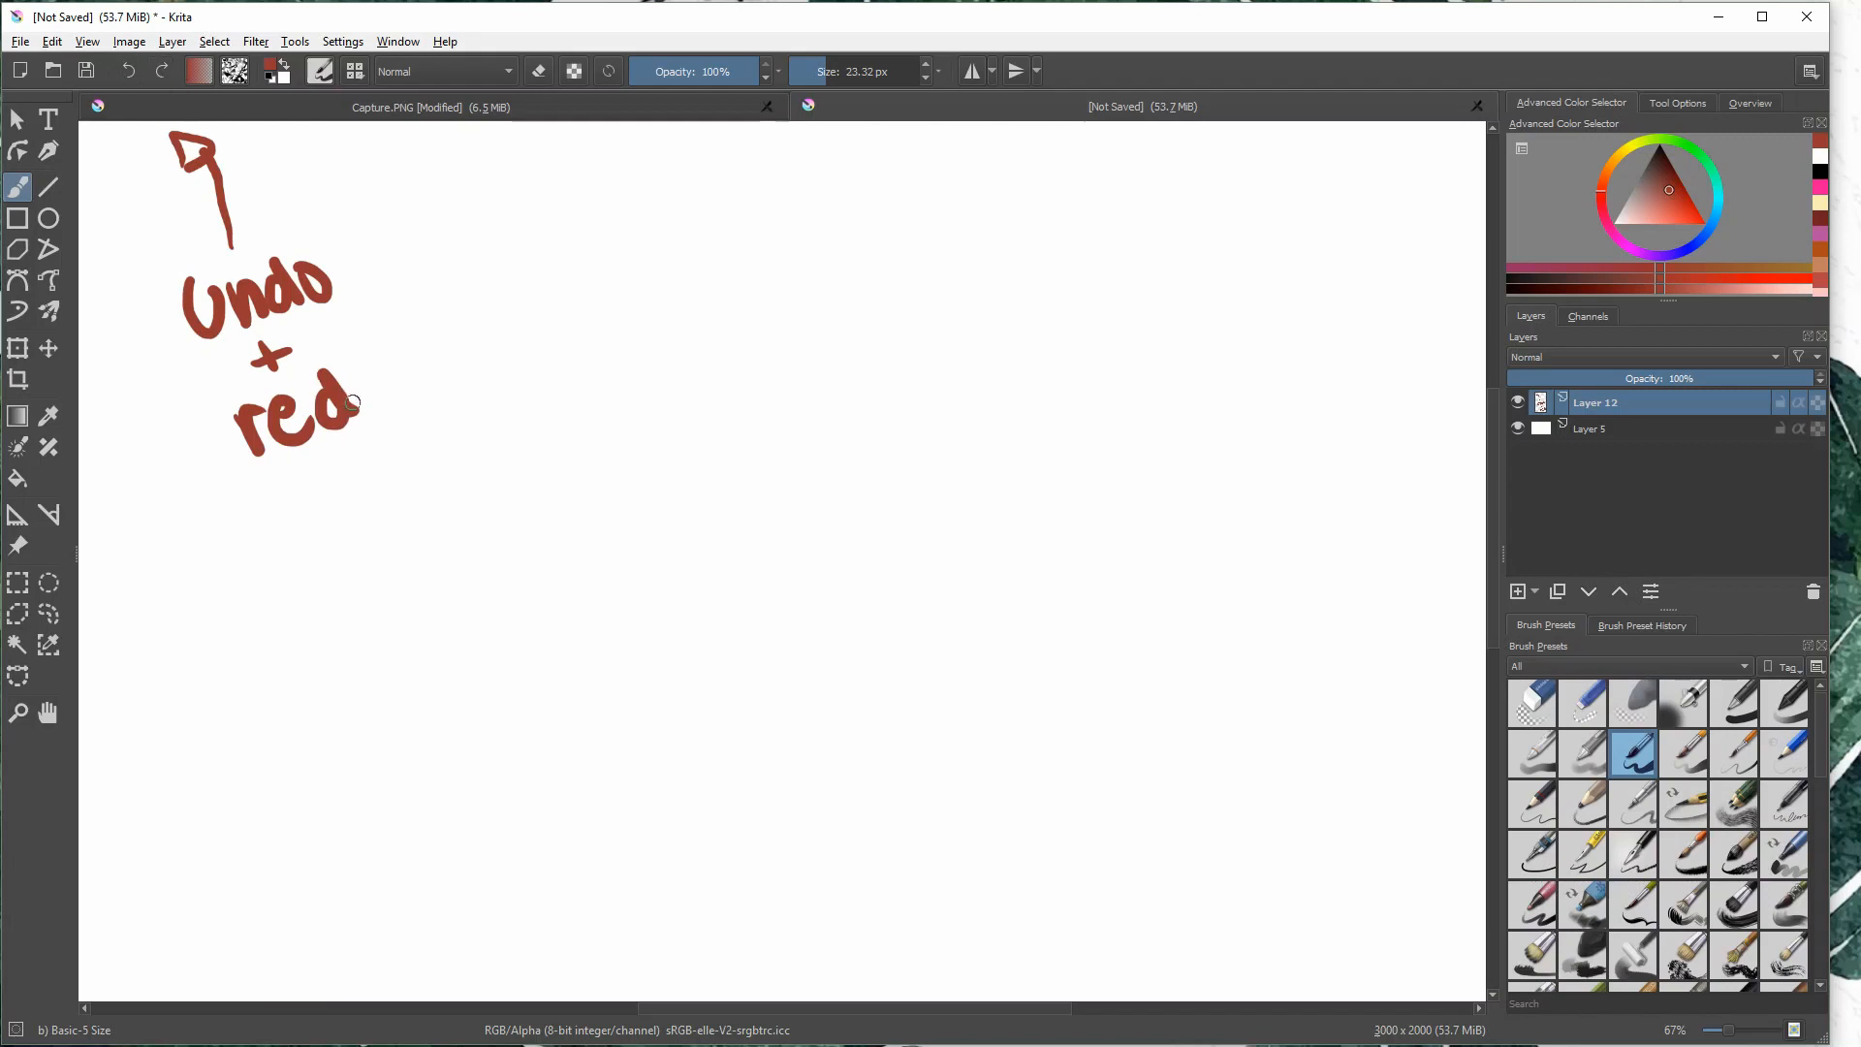
mouse_move(367, 382)
left_mouse_down()
mouse_move(393, 386)
mouse_move(372, 380)
left_mouse_up()
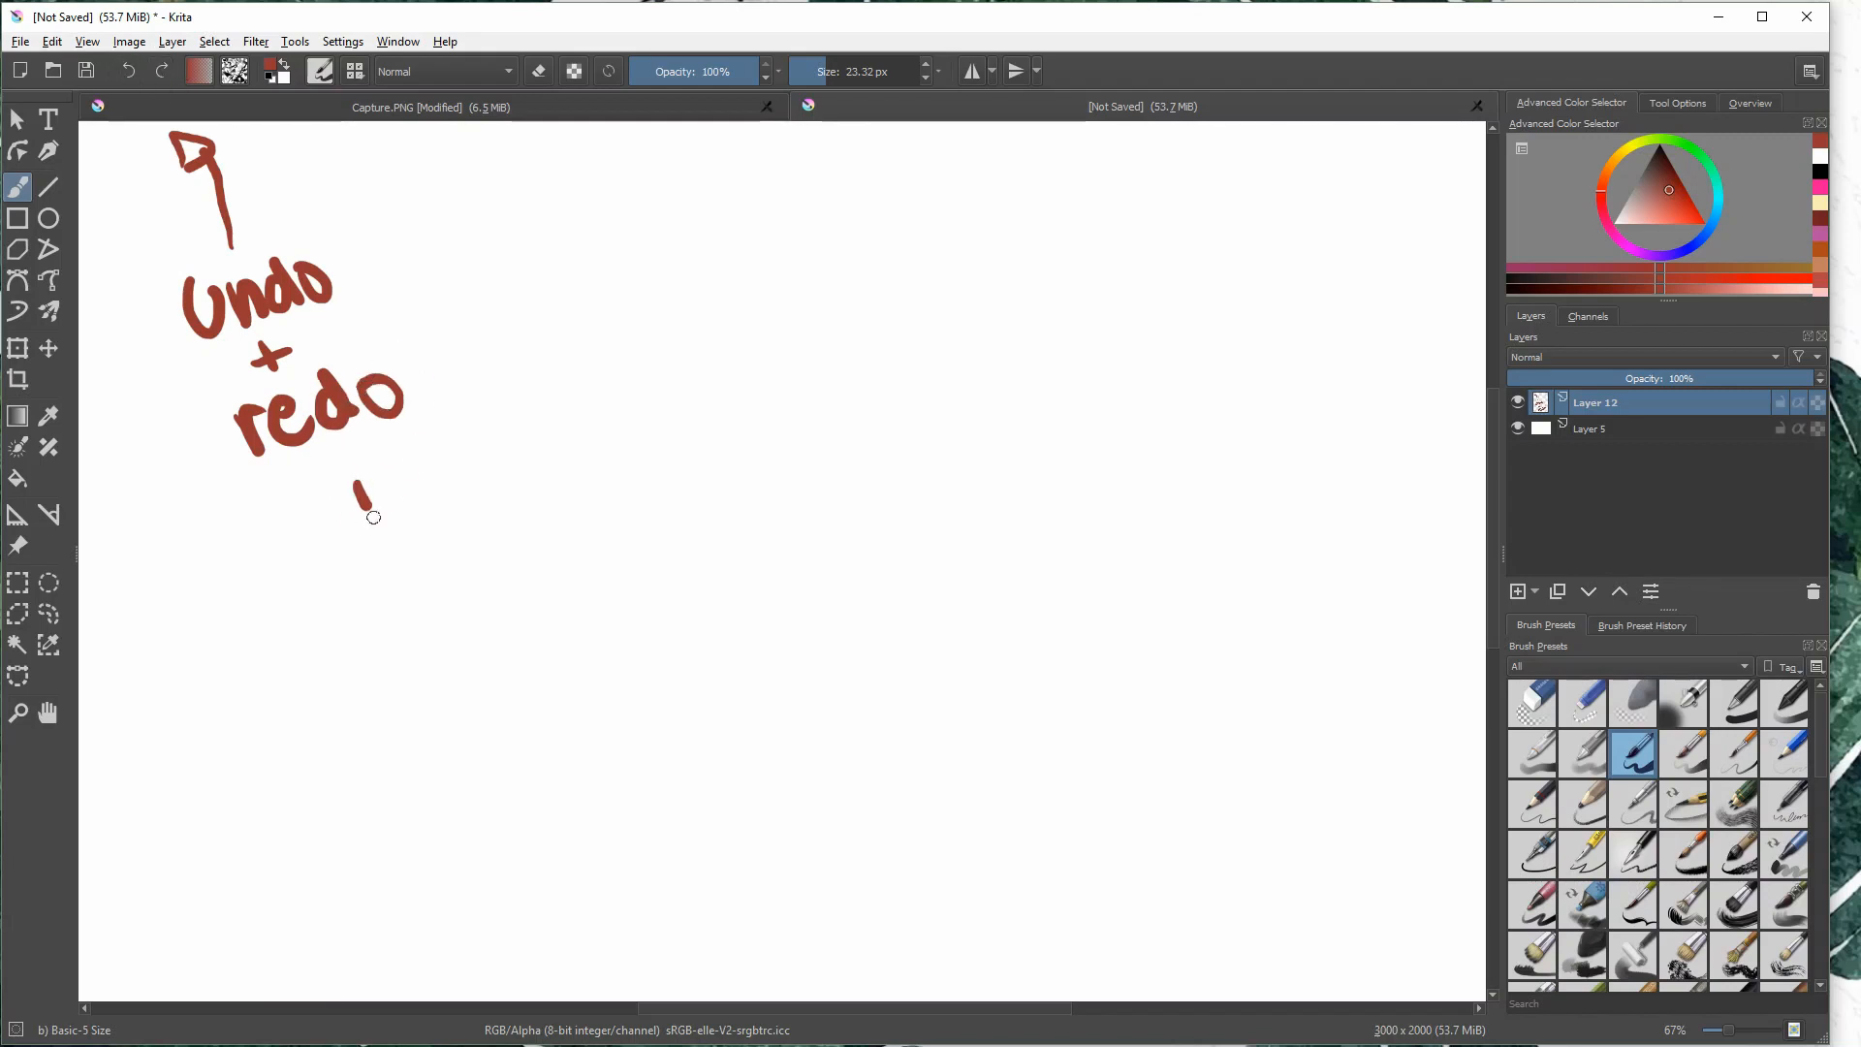
- Brush a check mark and a smiley face below "redo", undoing and redrawing the smiley's mouth
left_click_drag(373, 517, 448, 432)
left_click(461, 480)
left_click(485, 477)
left_click_drag(437, 513, 501, 497)
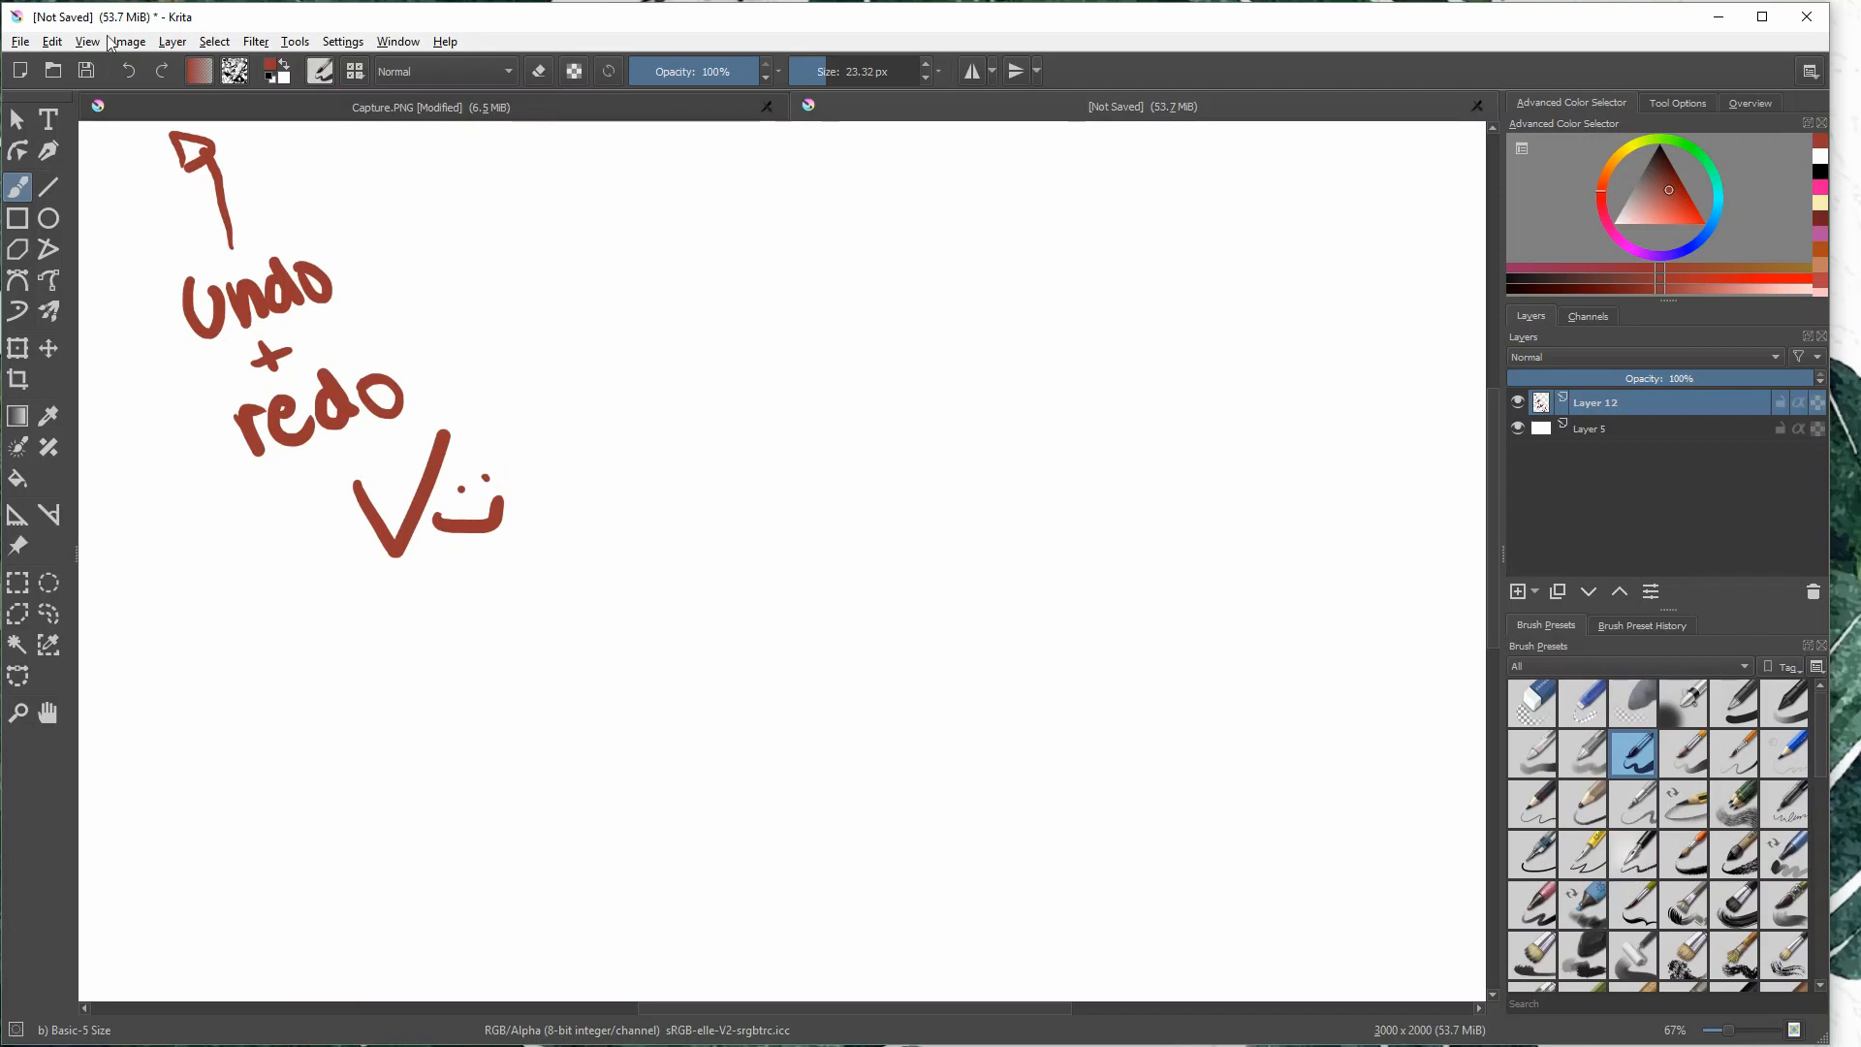
left_click(129, 70)
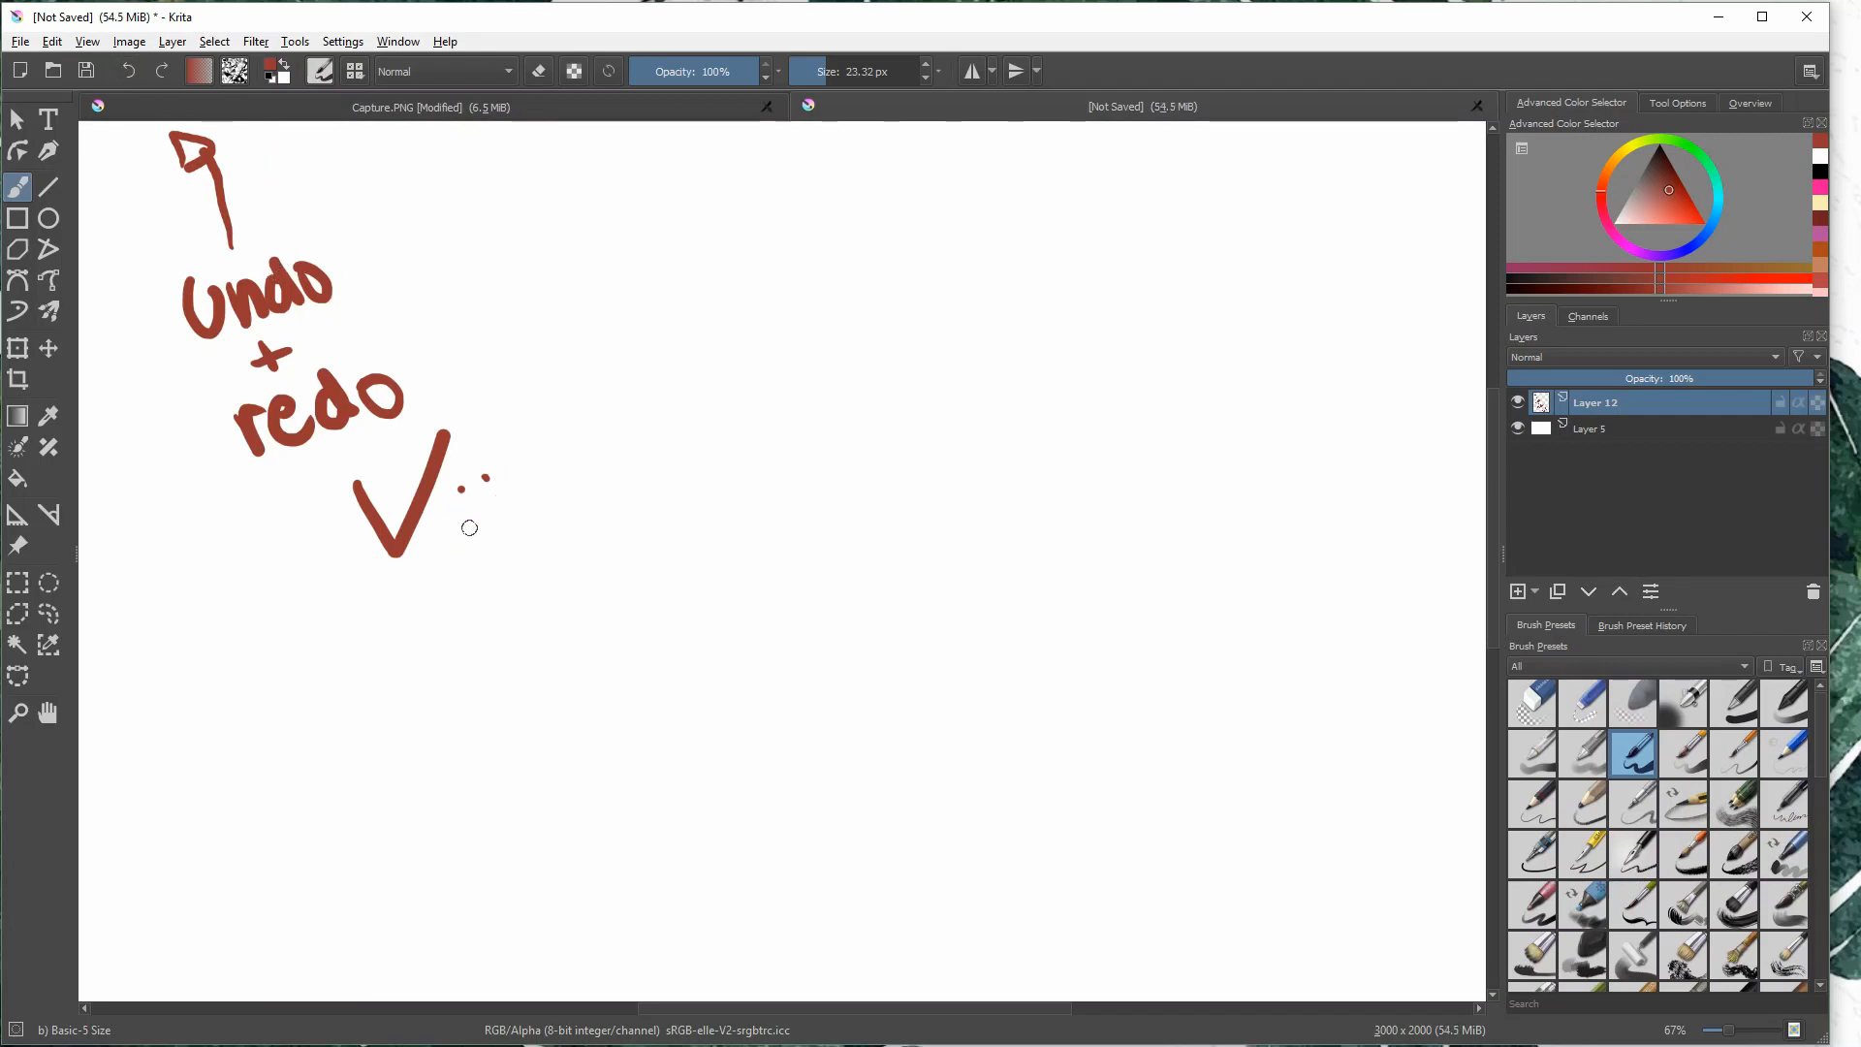
left_click_drag(446, 518, 514, 485)
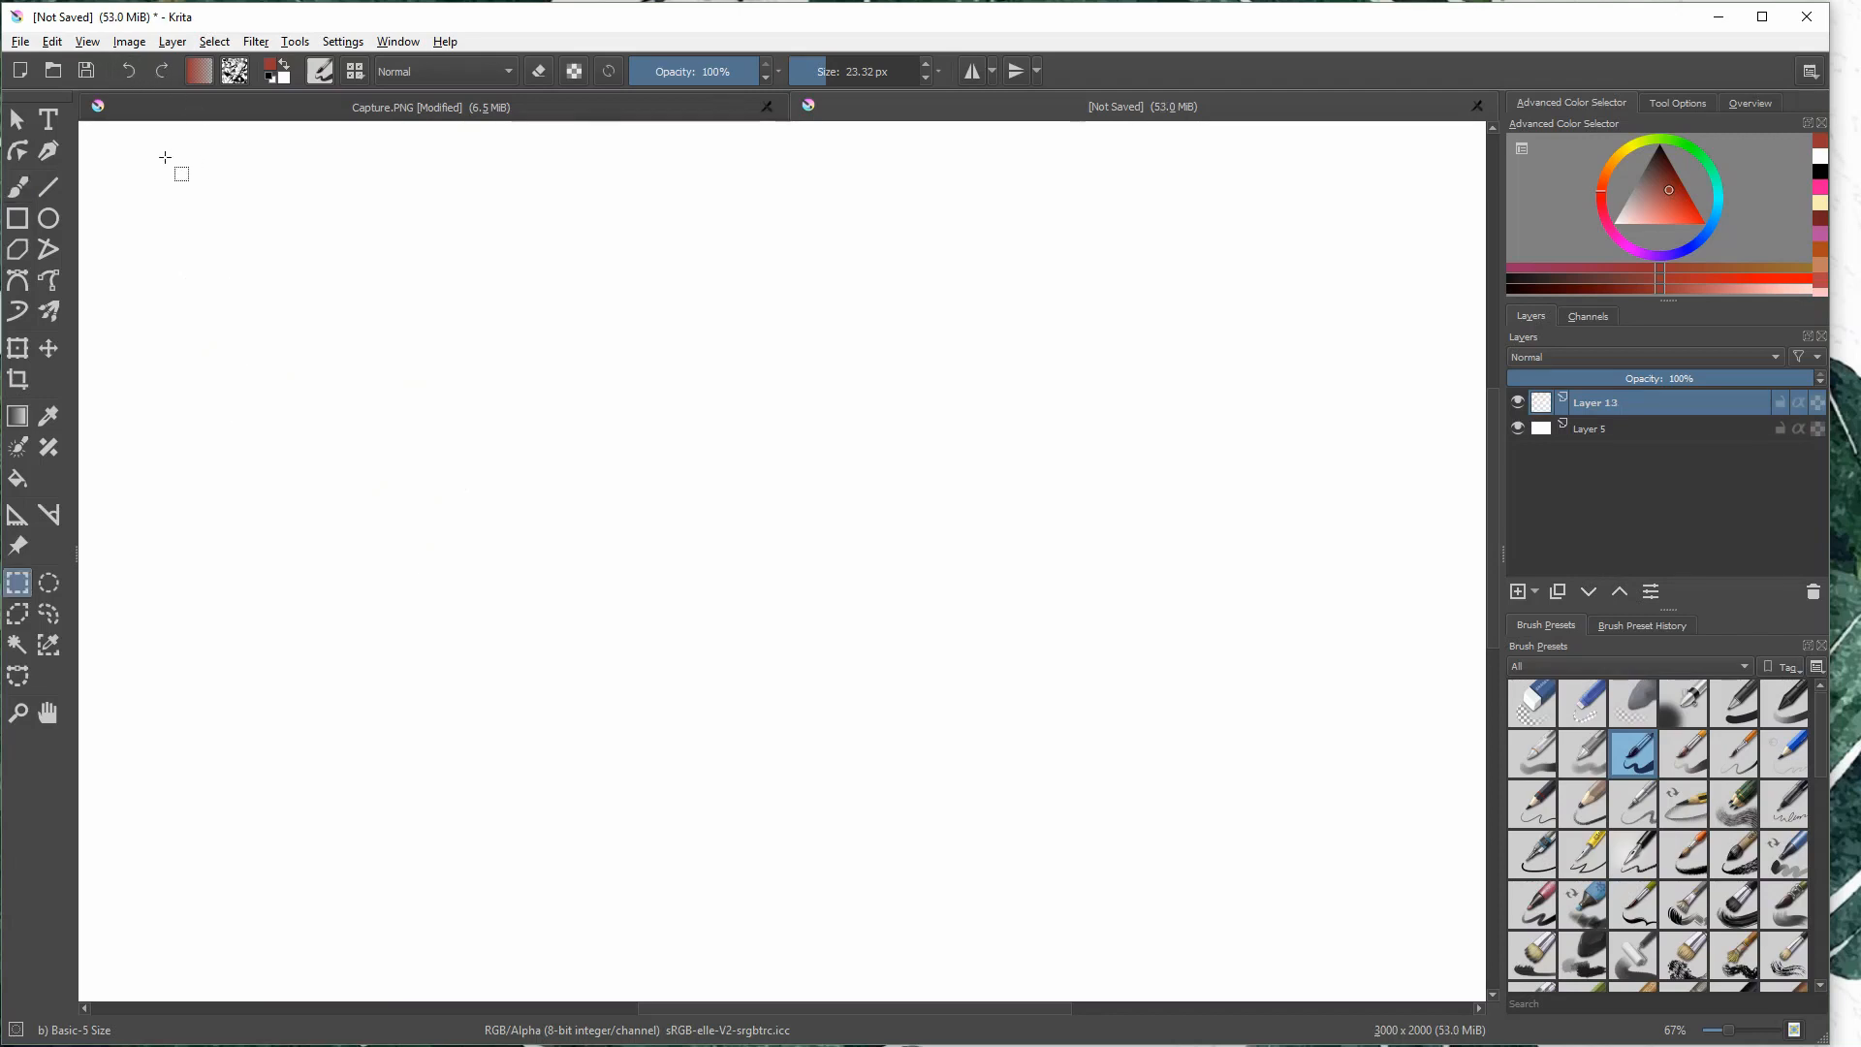
- Brush a curly brace at the canvas's upper edge and handwrite "gradient and texture tools" beneath it
key("b")
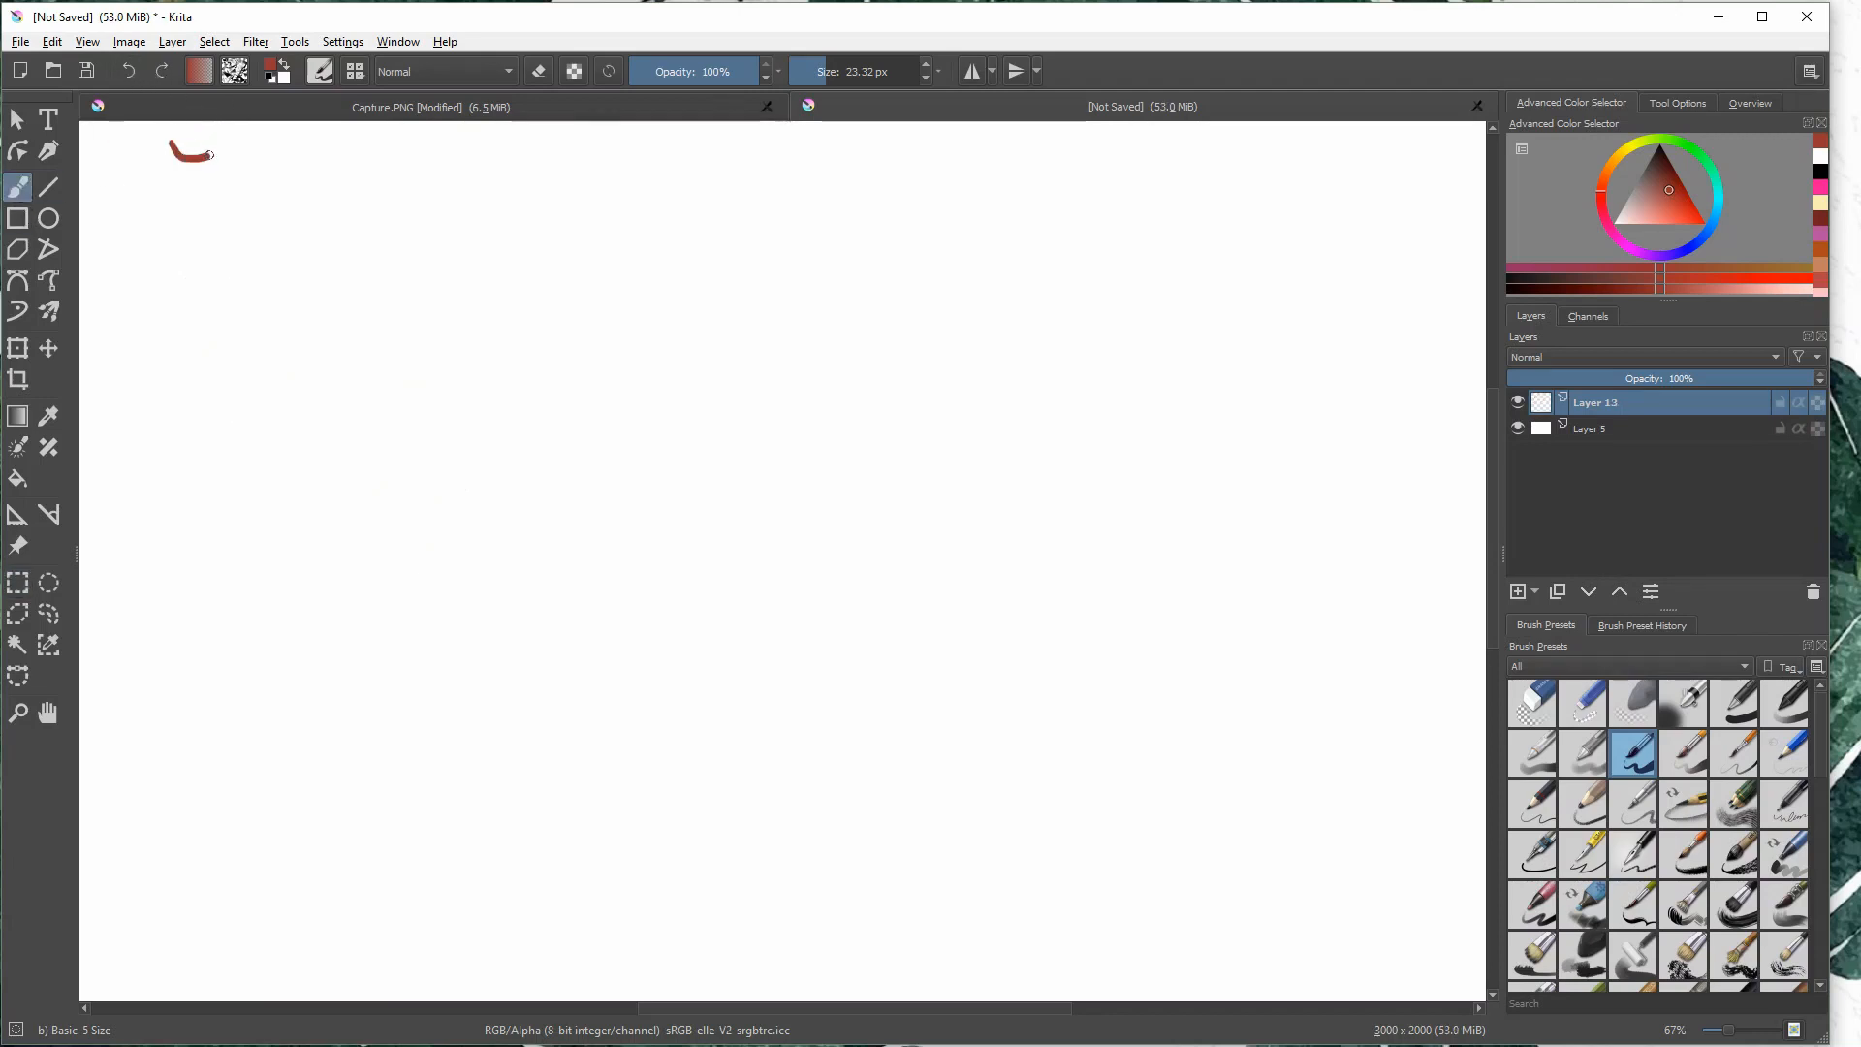
mouse_move(210, 154)
left_mouse_down()
mouse_move(221, 167)
mouse_move(248, 127)
left_mouse_up()
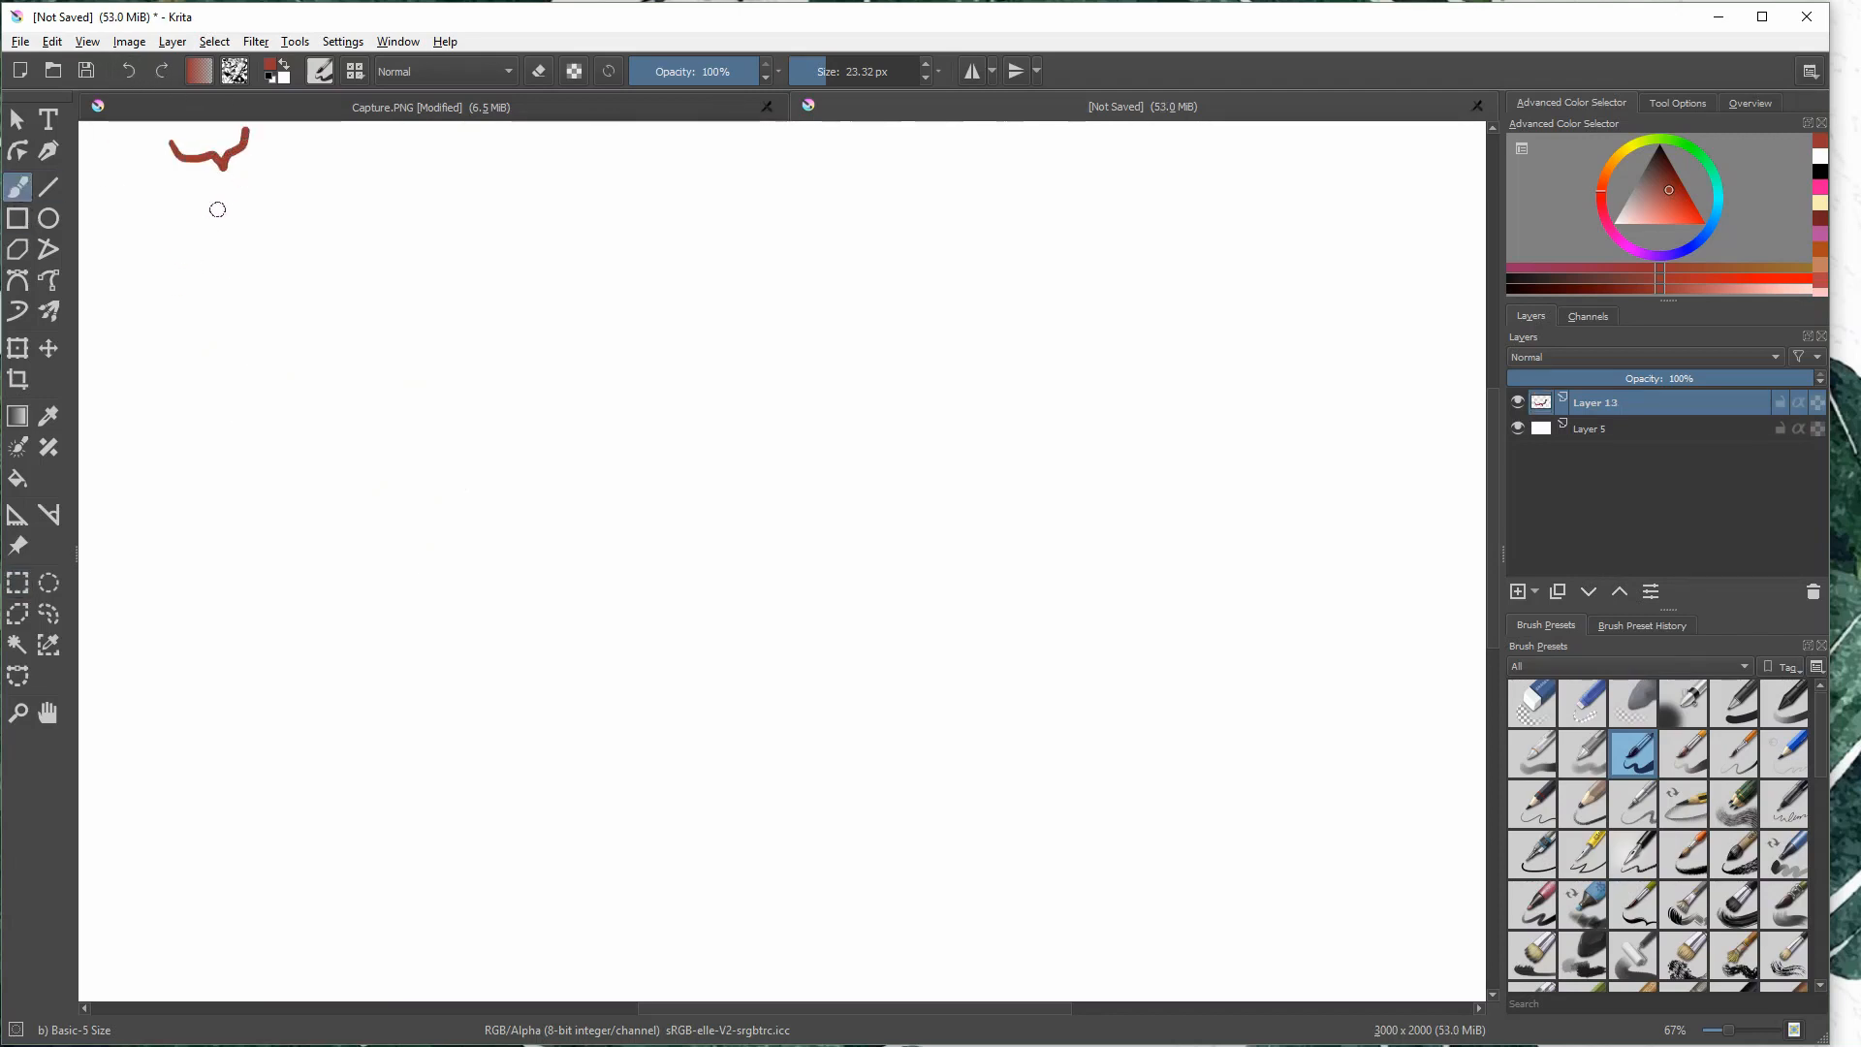
left_click_drag(201, 227, 208, 282)
mouse_move(233, 268)
left_mouse_down()
mouse_move(241, 237)
mouse_move(306, 208)
mouse_move(388, 236)
mouse_move(446, 200)
left_mouse_up()
mouse_move(231, 330)
left_mouse_down()
mouse_move(264, 361)
mouse_move(339, 321)
left_mouse_up()
left_click_drag(287, 405, 317, 398)
left_click_drag(312, 405, 401, 351)
left_click_drag(416, 339, 479, 342)
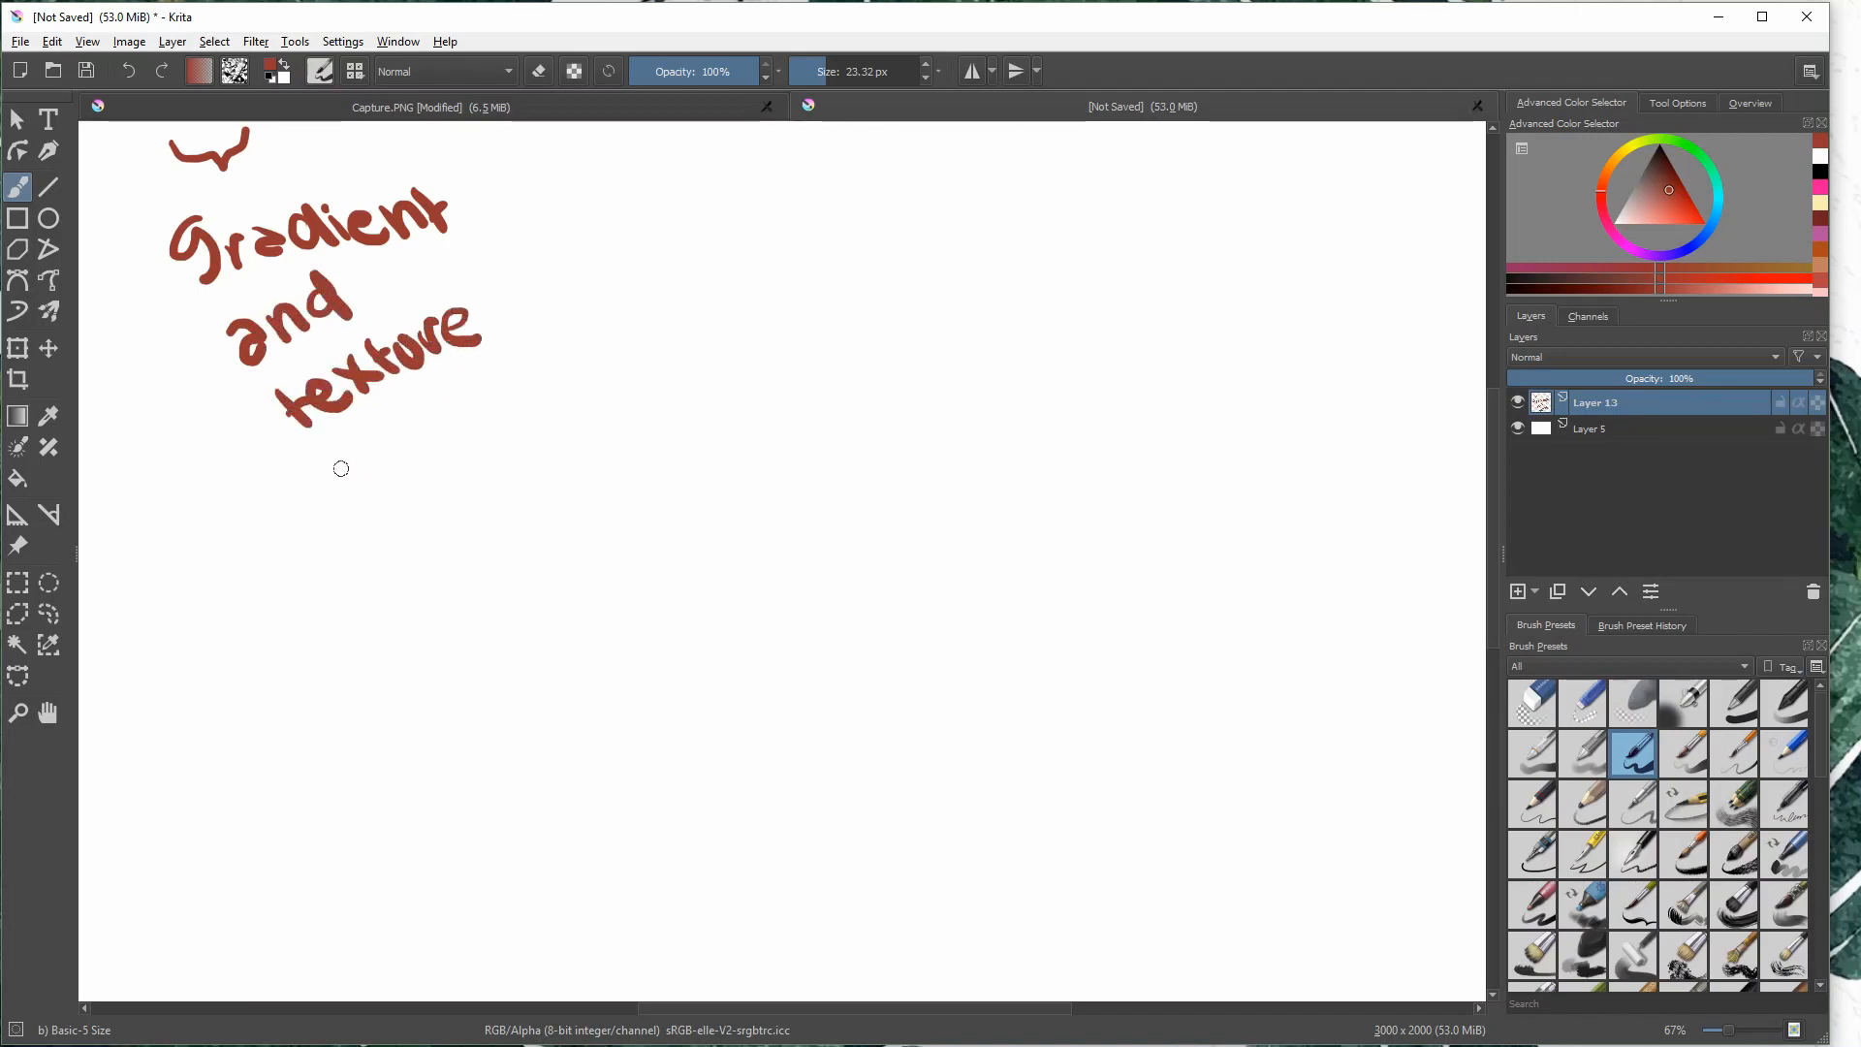
left_click_drag(392, 438, 409, 427)
left_click_drag(422, 438, 432, 422)
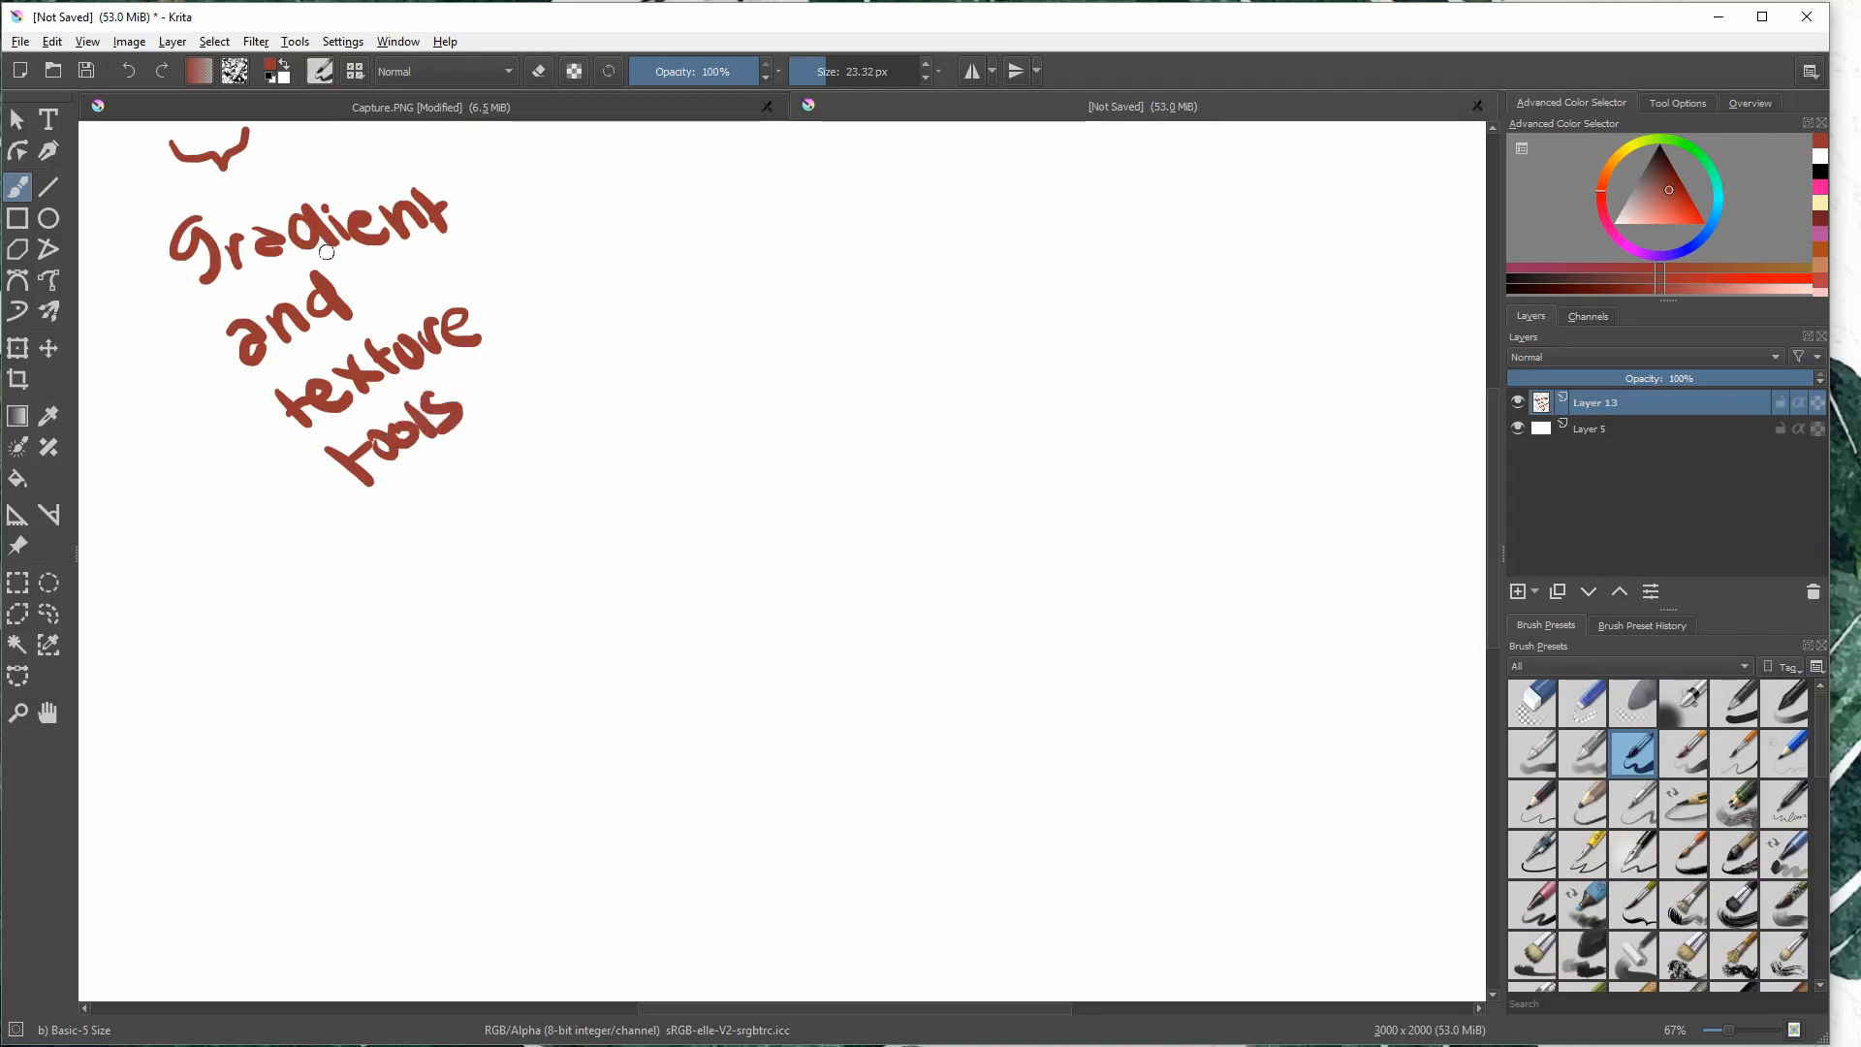
- Try the Foreground to Transparent gradient on the lettering layer with the Gradient tool and undo it
left_click(200, 72)
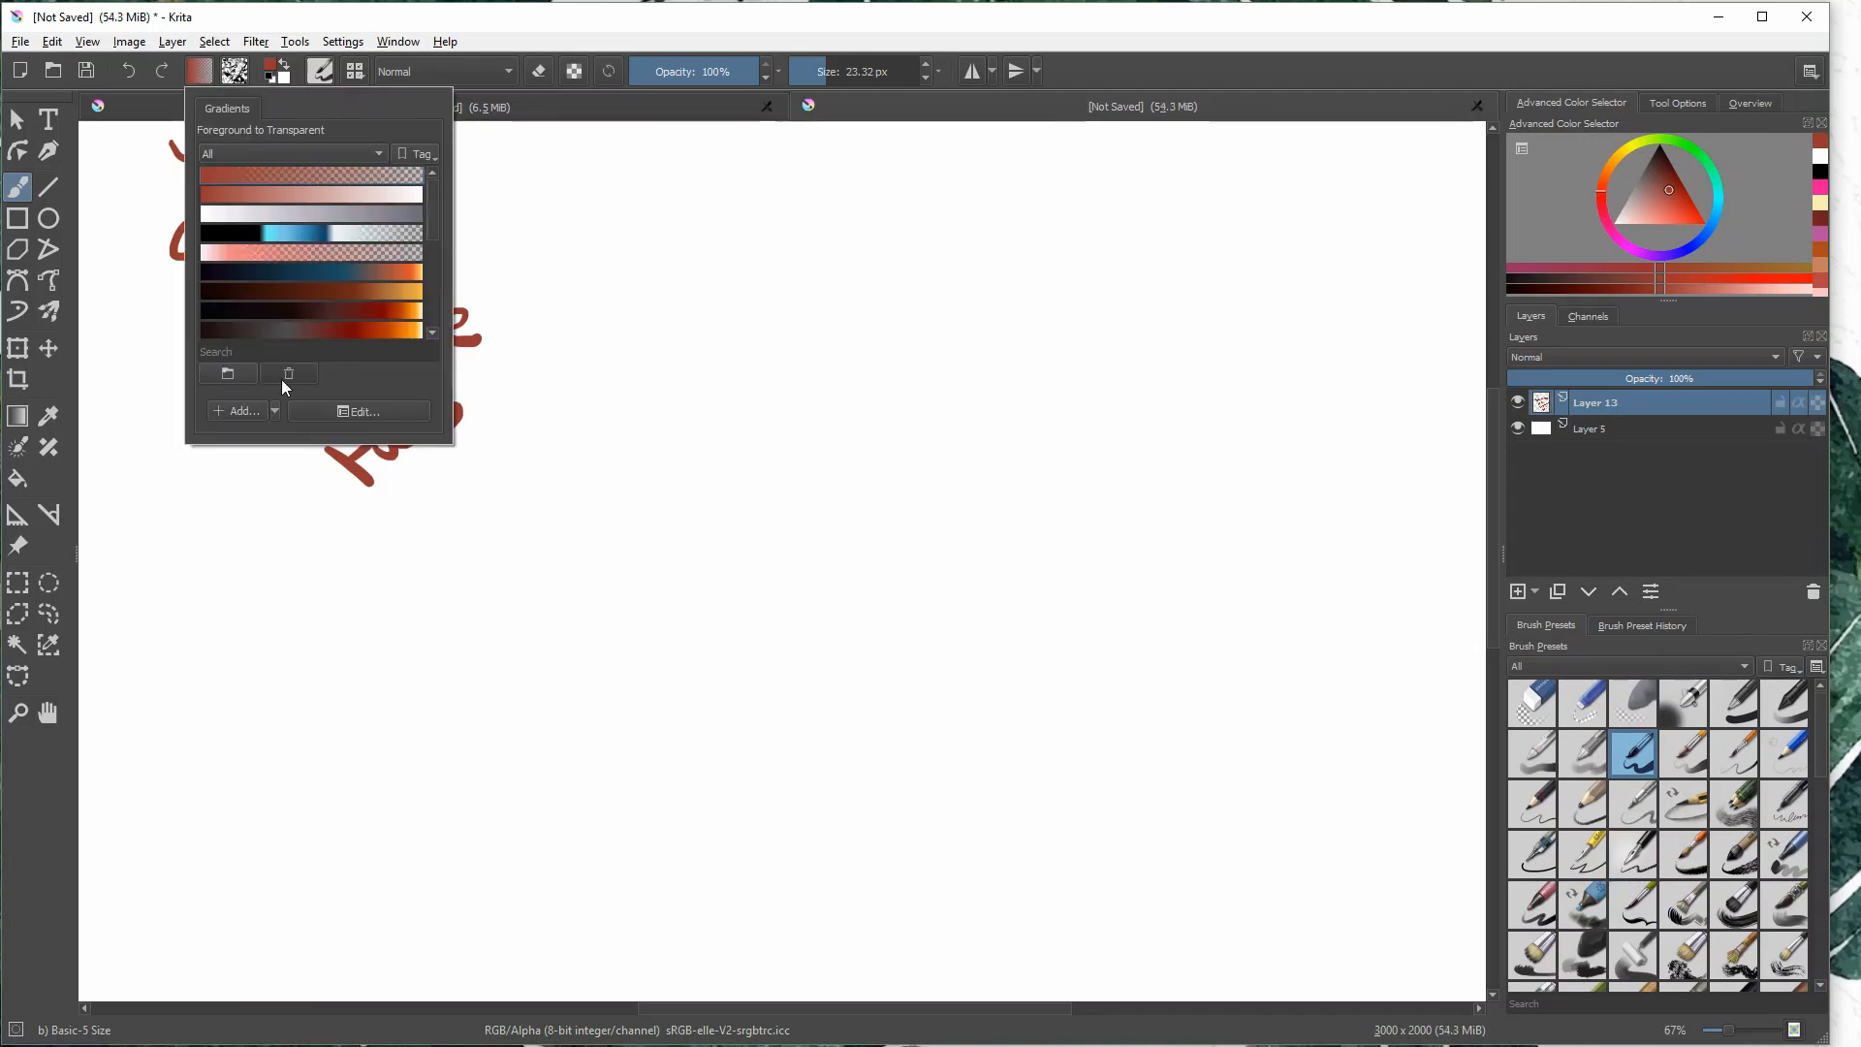
left_click(20, 422)
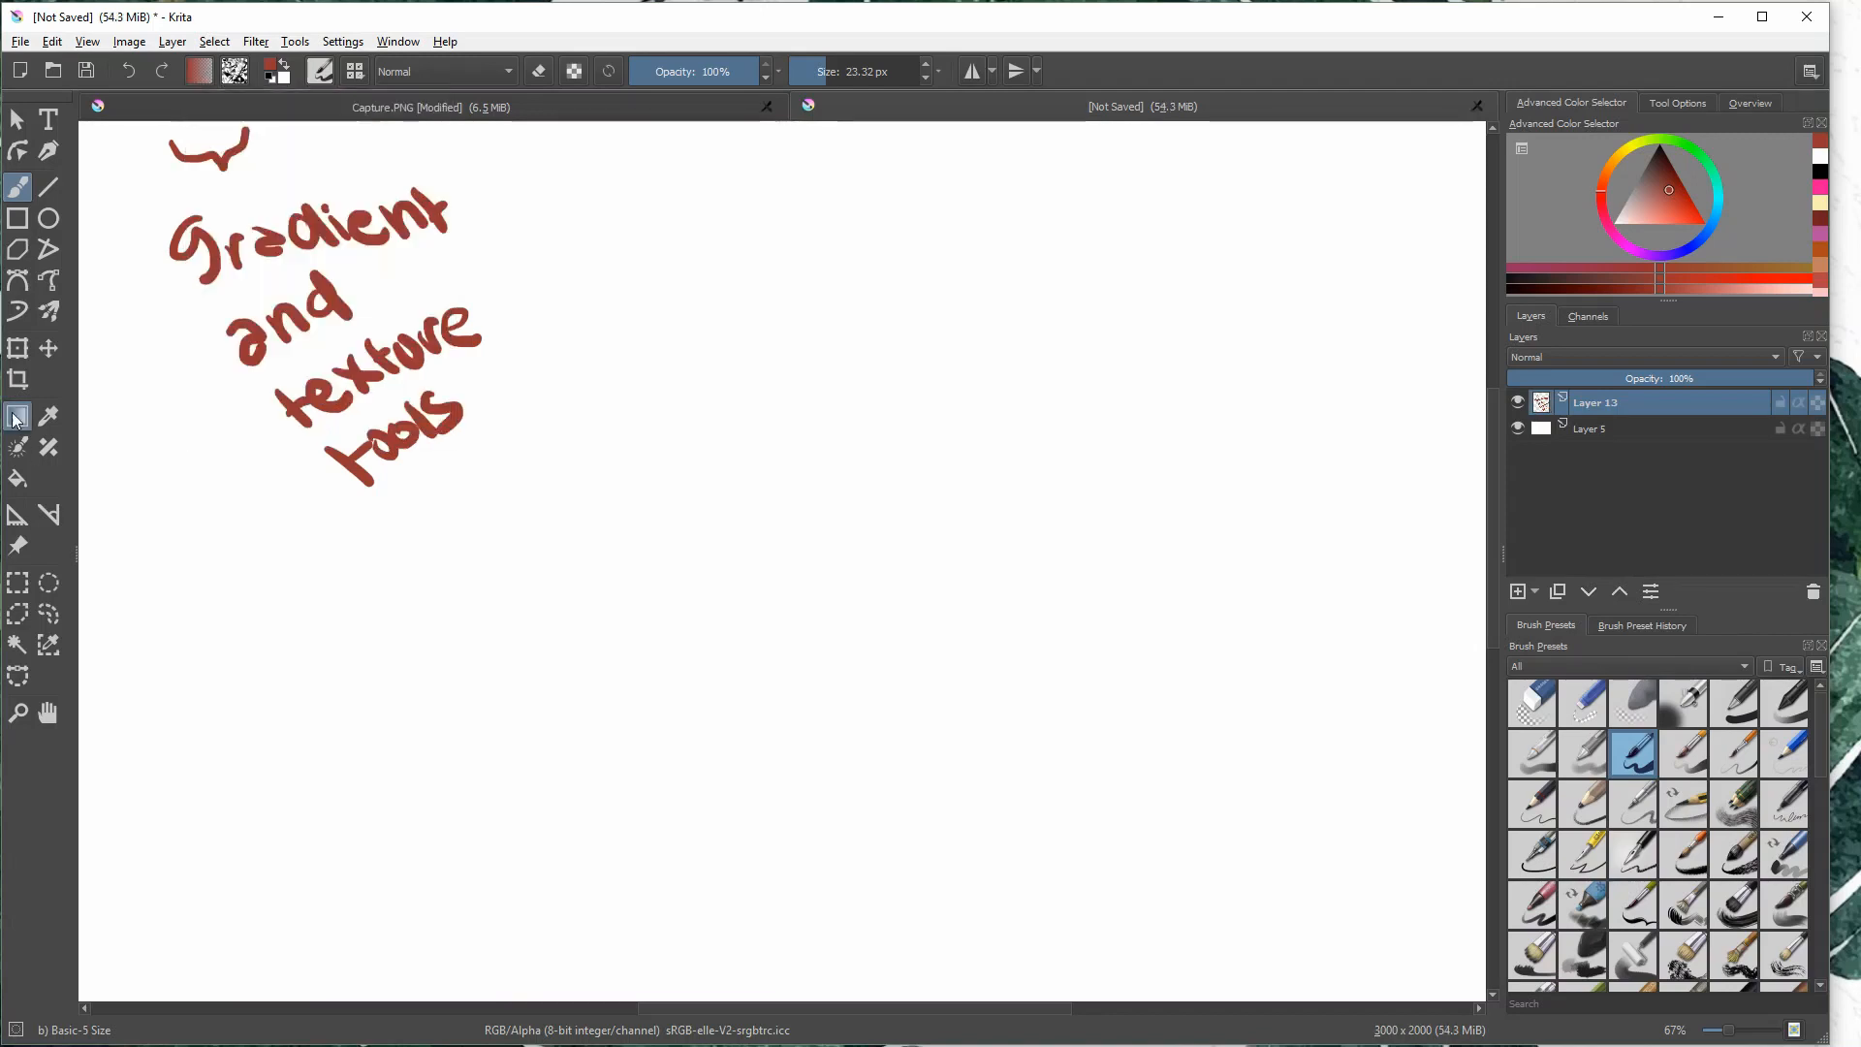
left_click(200, 71)
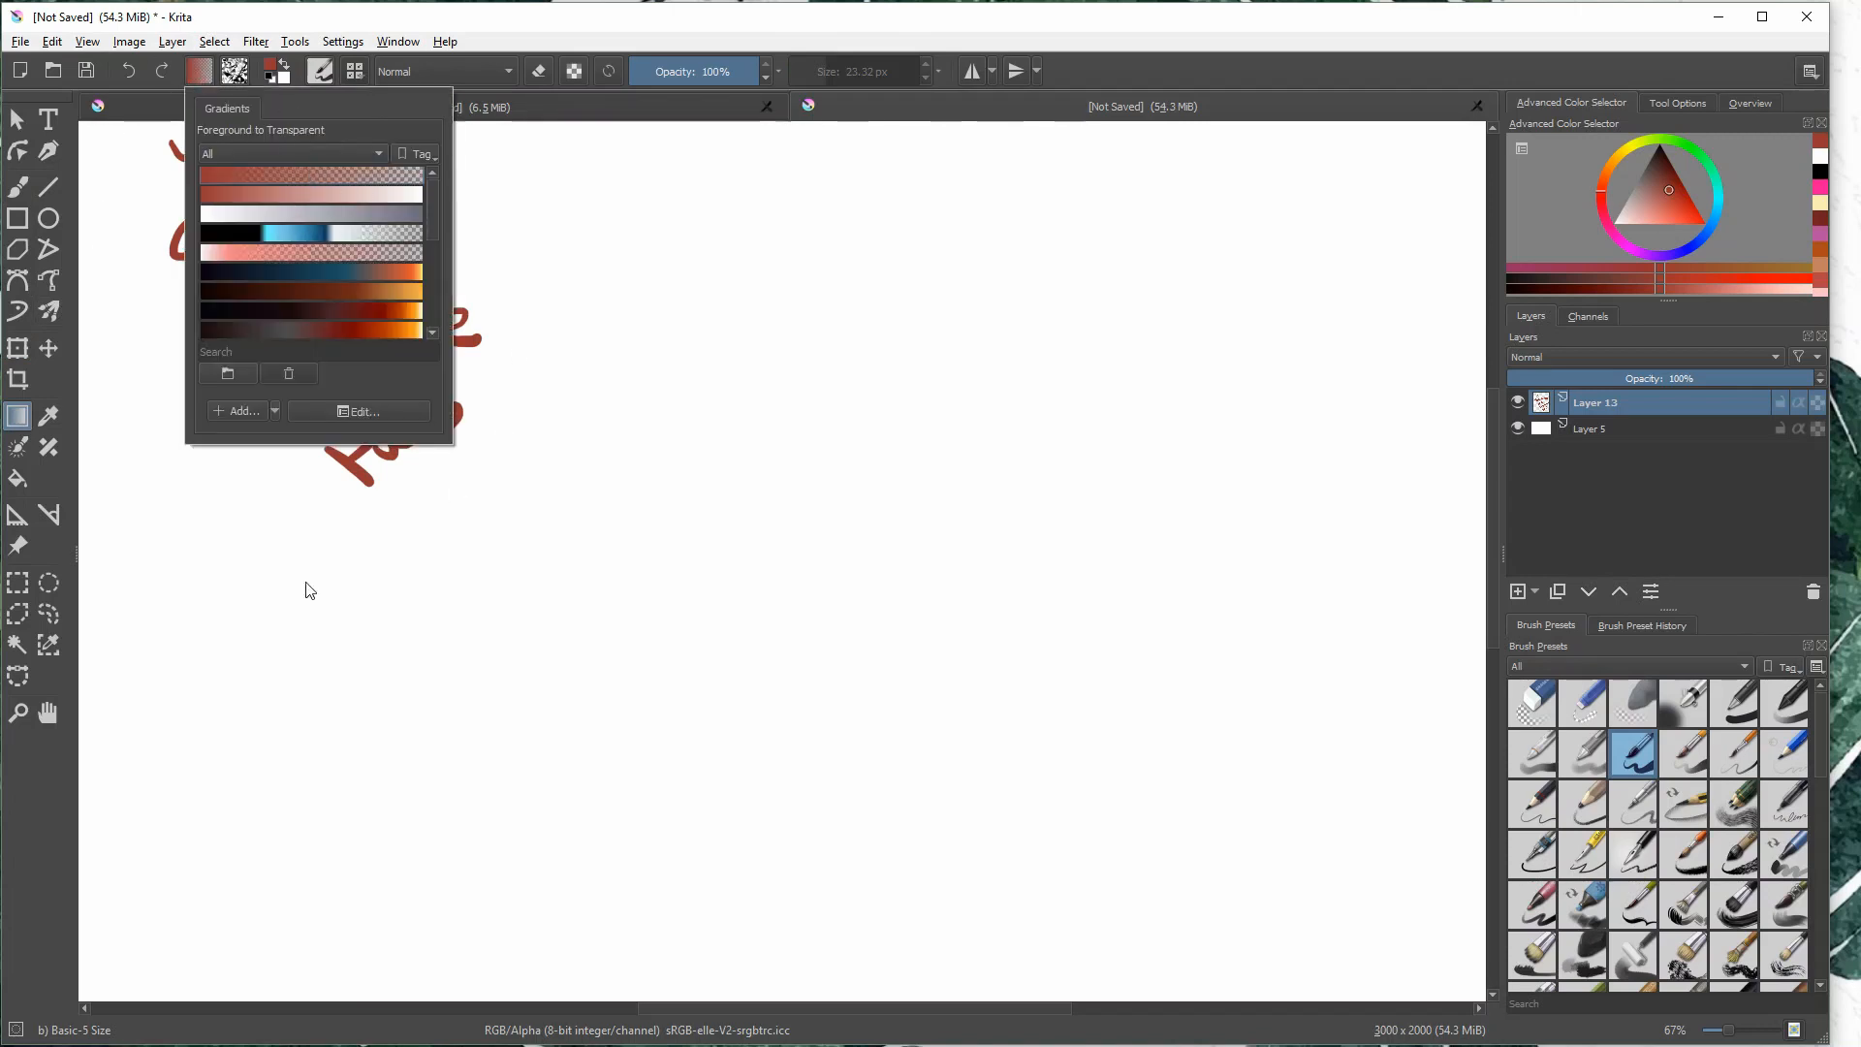
left_click_drag(306, 583, 429, 556)
key("ctrl+z")
- Try the GPS Fire Blueish gradient horizontally across the lettering layer and undo it
left_click(202, 75)
left_click(304, 276)
left_click_drag(270, 586, 741, 574)
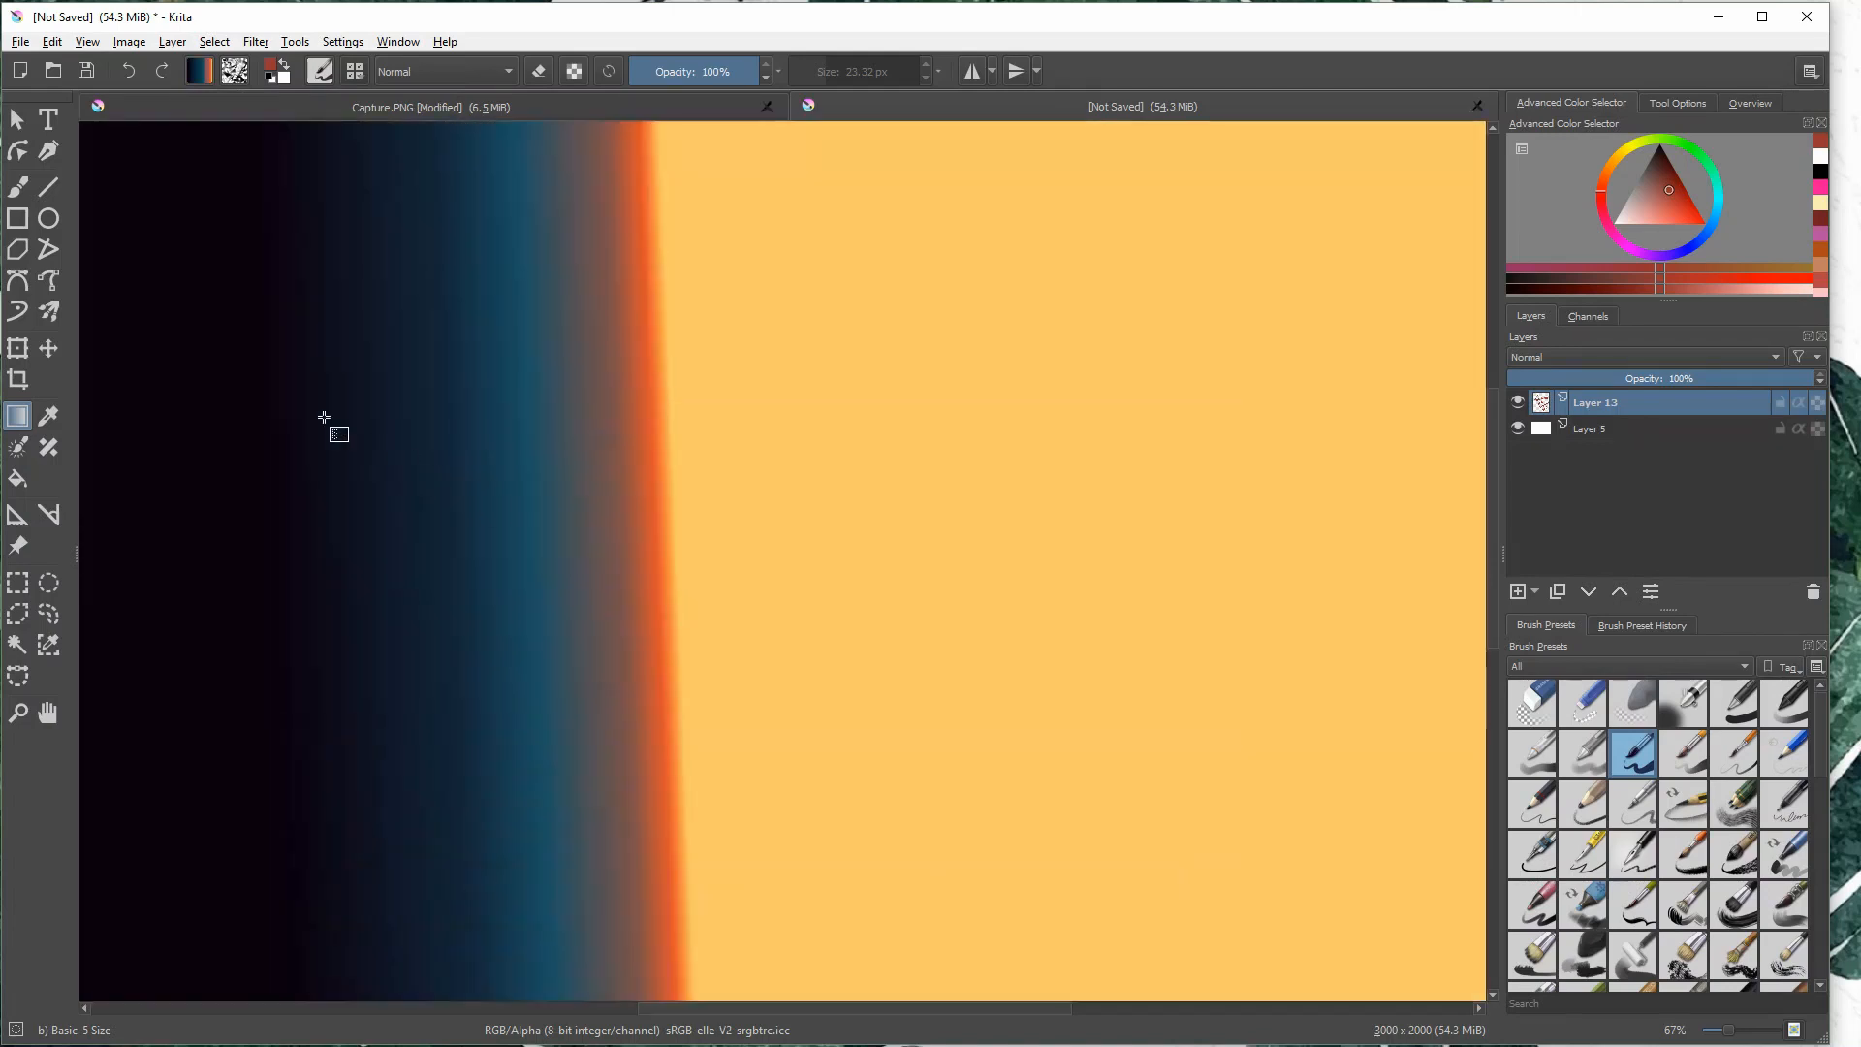
key("ctrl+z")
- Try a black-to-red-to-orange gradient on the lettering layer in two opposite directions, undoing each fill
left_click(202, 72)
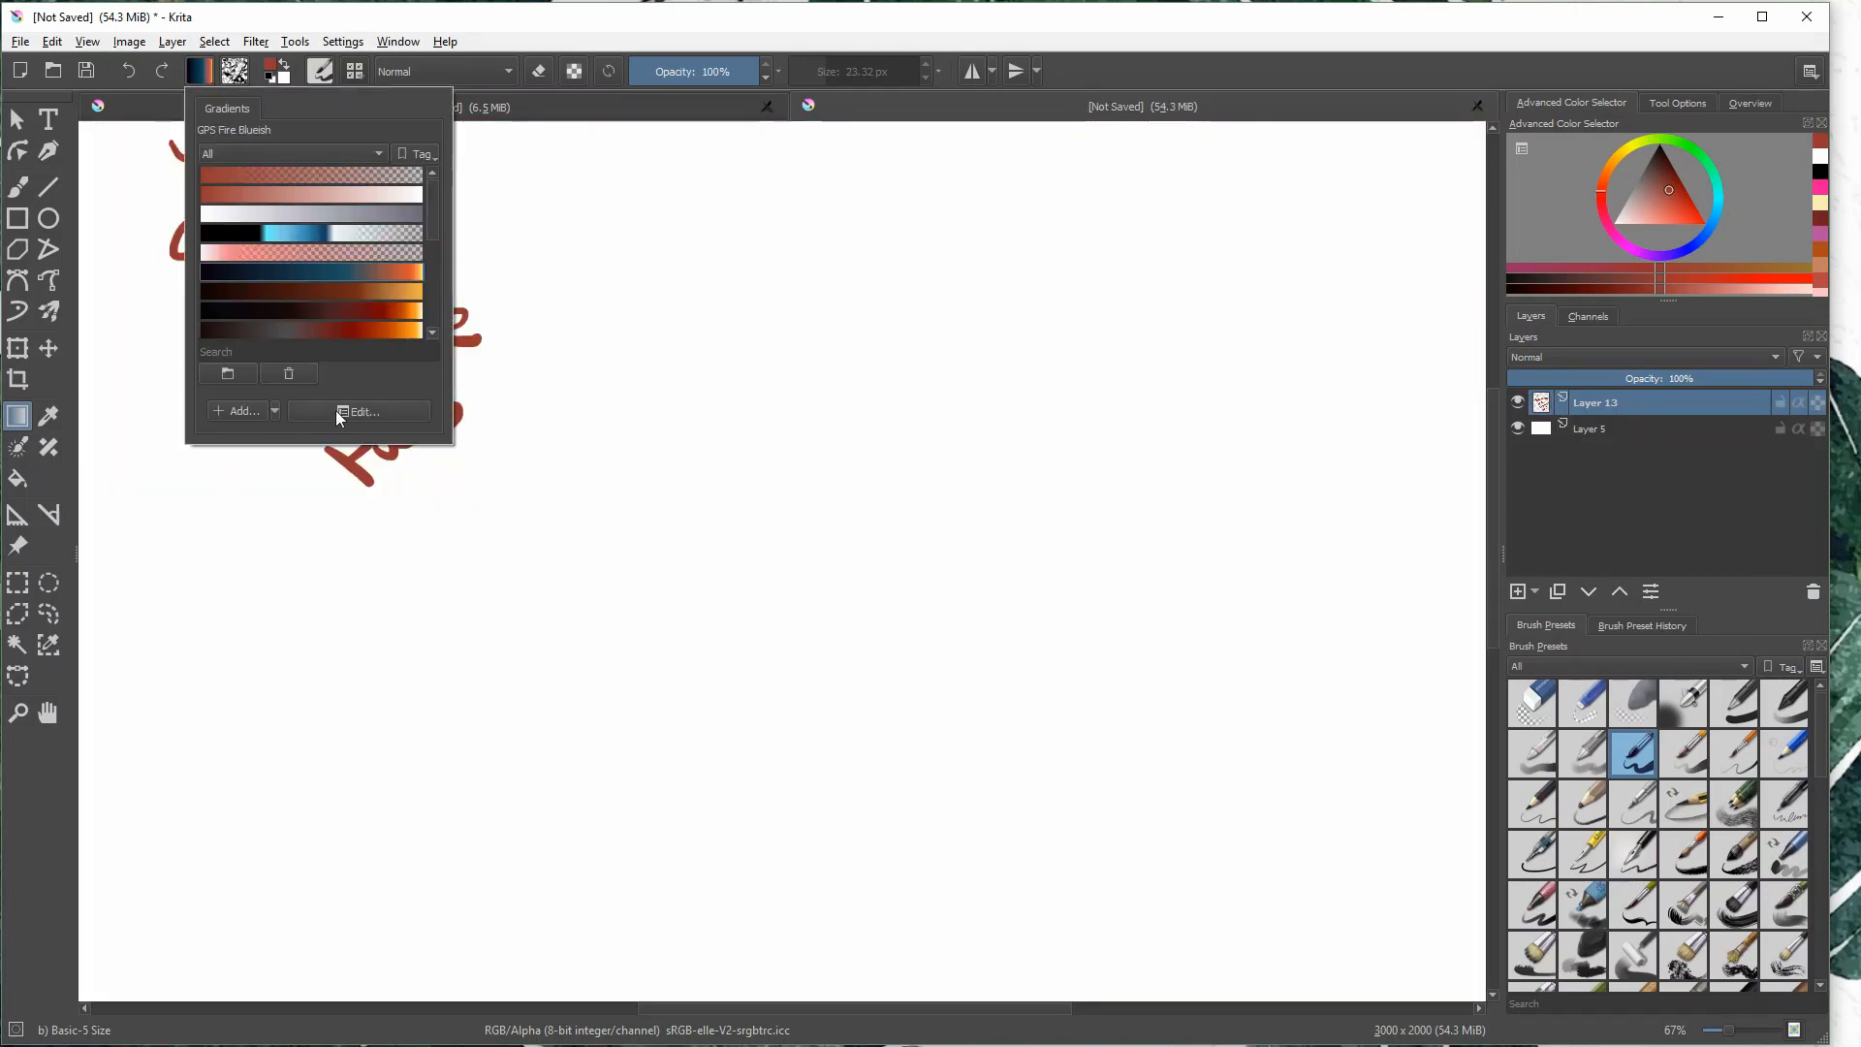
left_click(352, 318)
left_click_drag(353, 525, 458, 521)
key("ctrl+z")
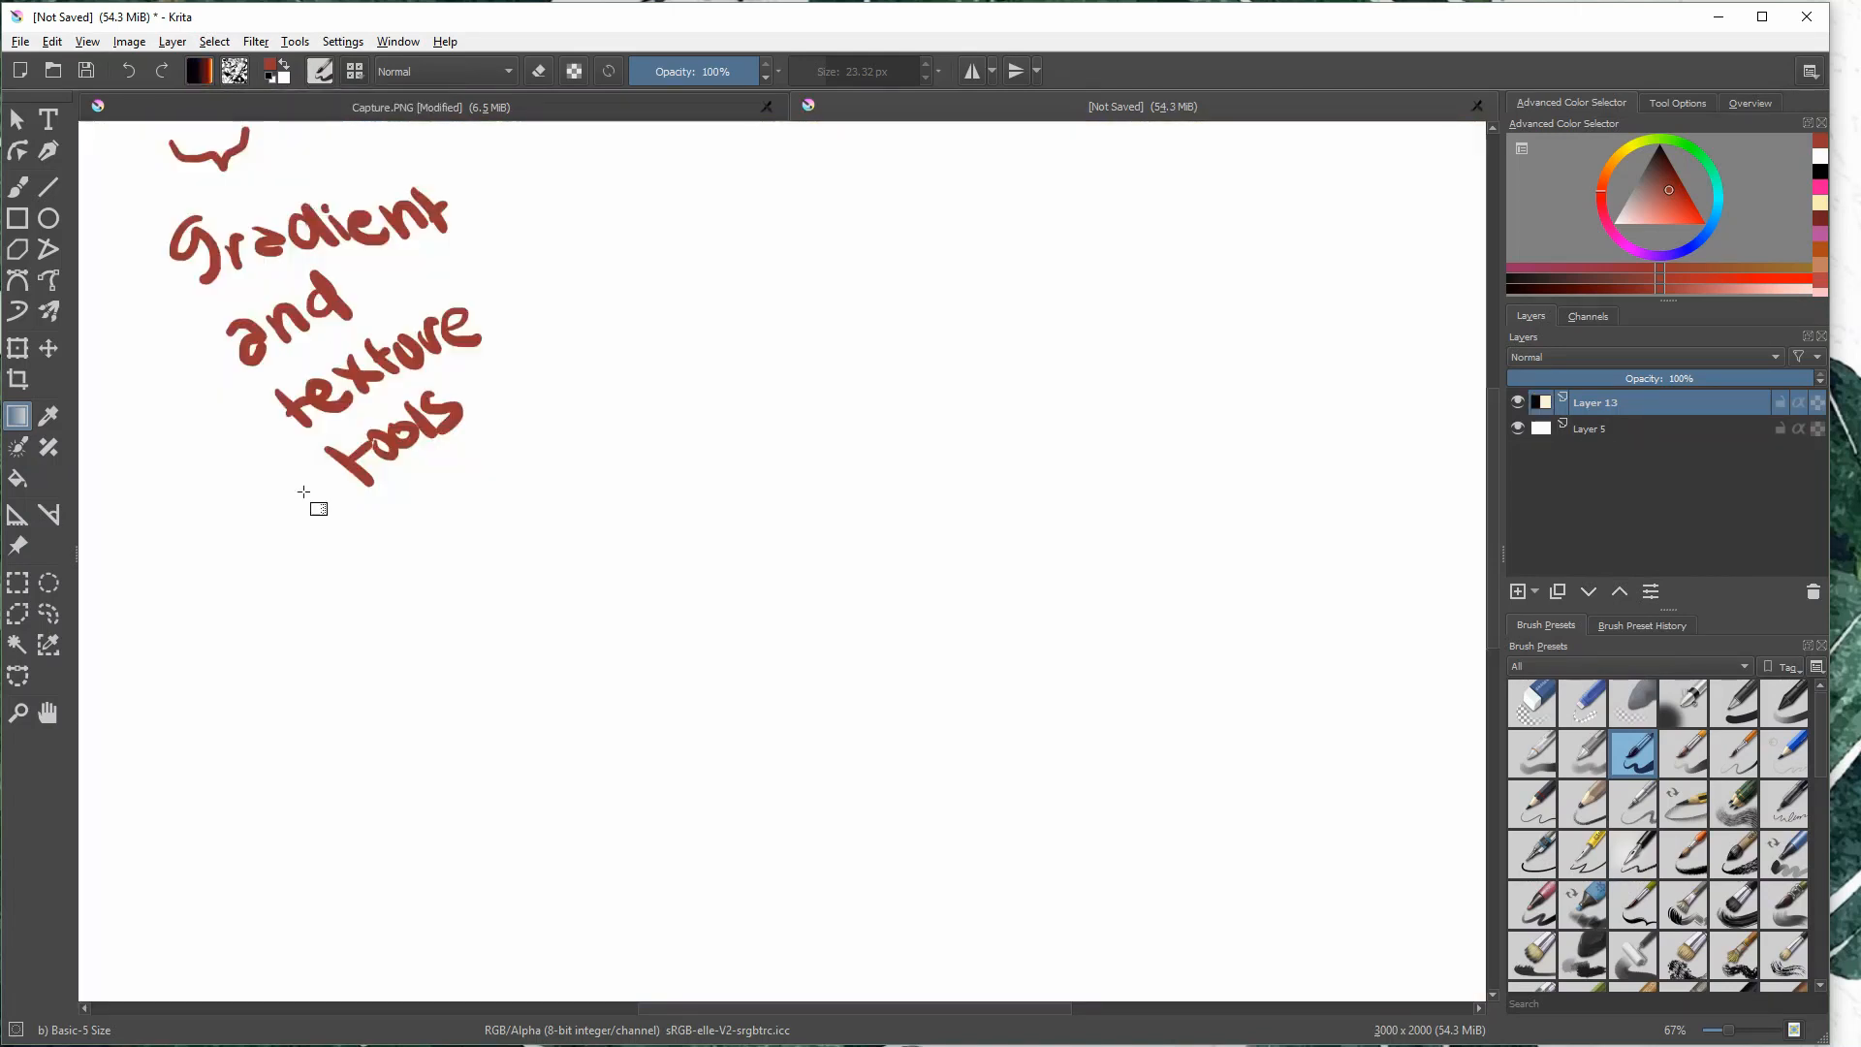
left_click_drag(964, 532, 146, 620)
key("ctrl+z")
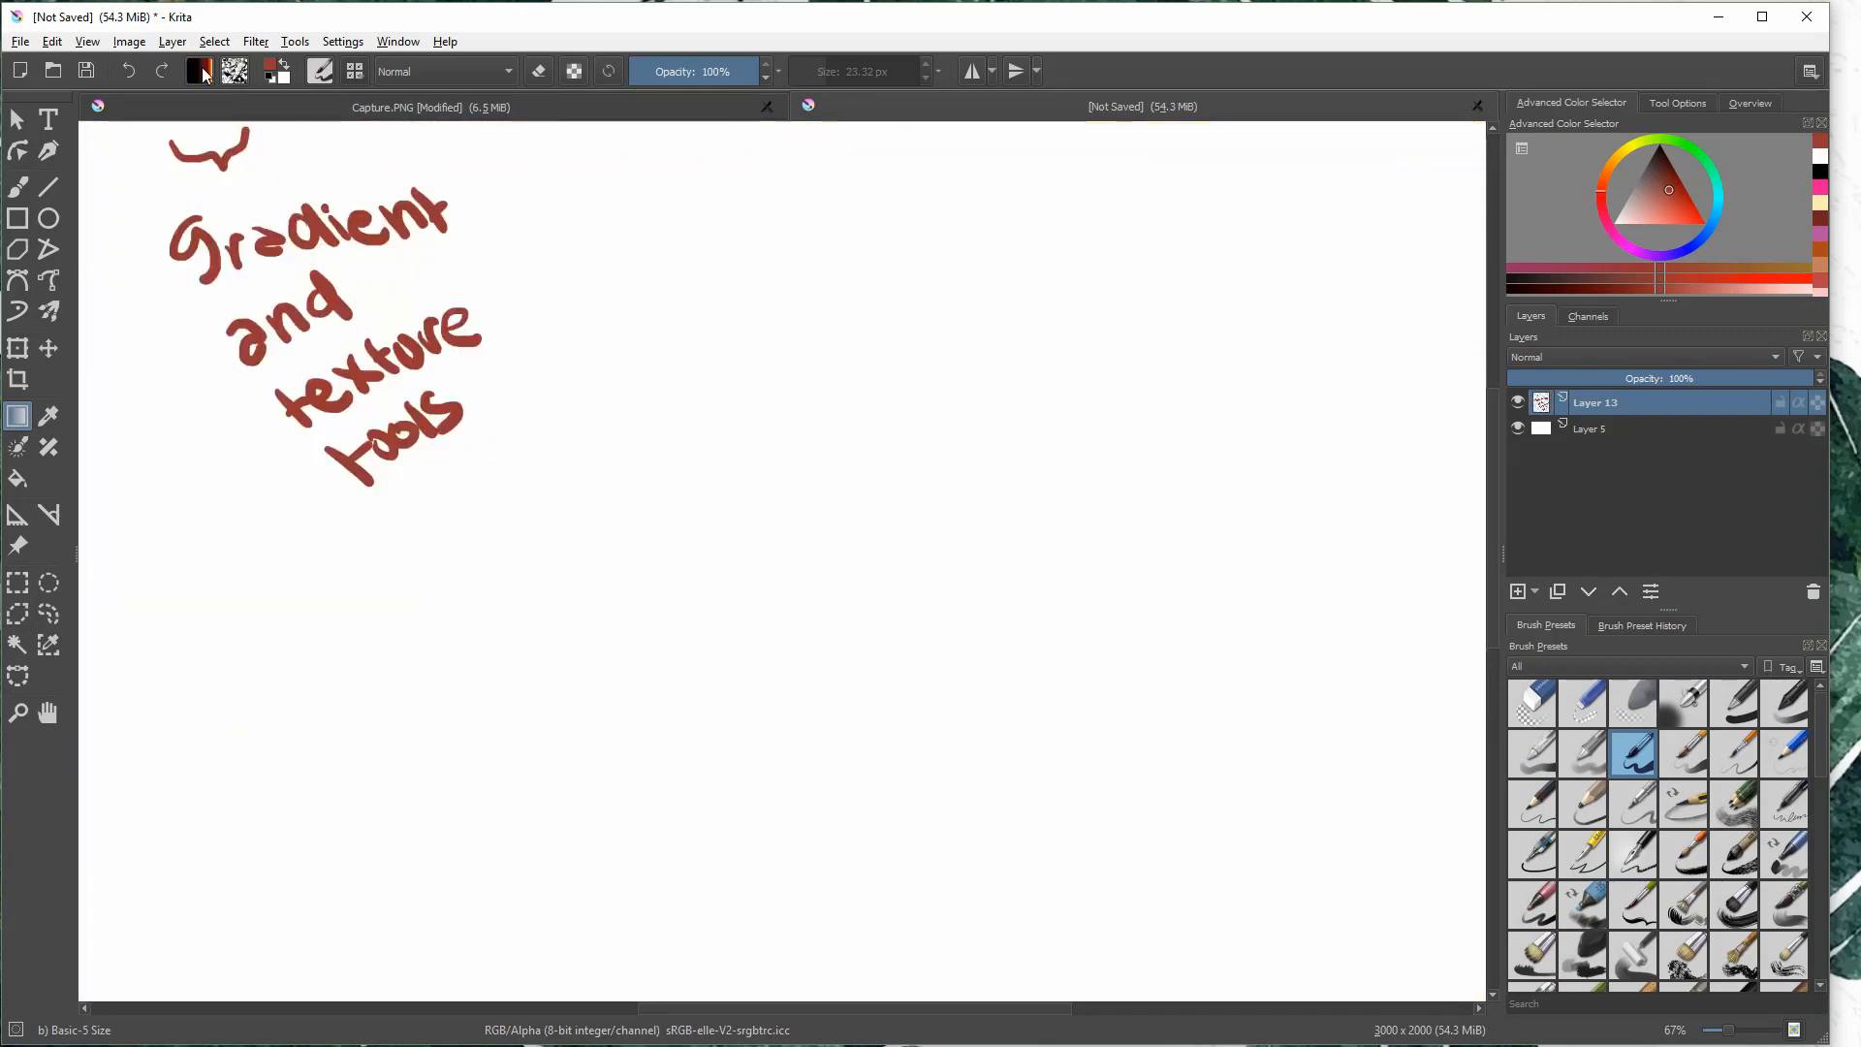
- Try the GPS Nature browns copy gradient across the full canvas width and undo it
left_click(201, 72)
scroll(432, 202, "up", 2)
left_click(383, 234)
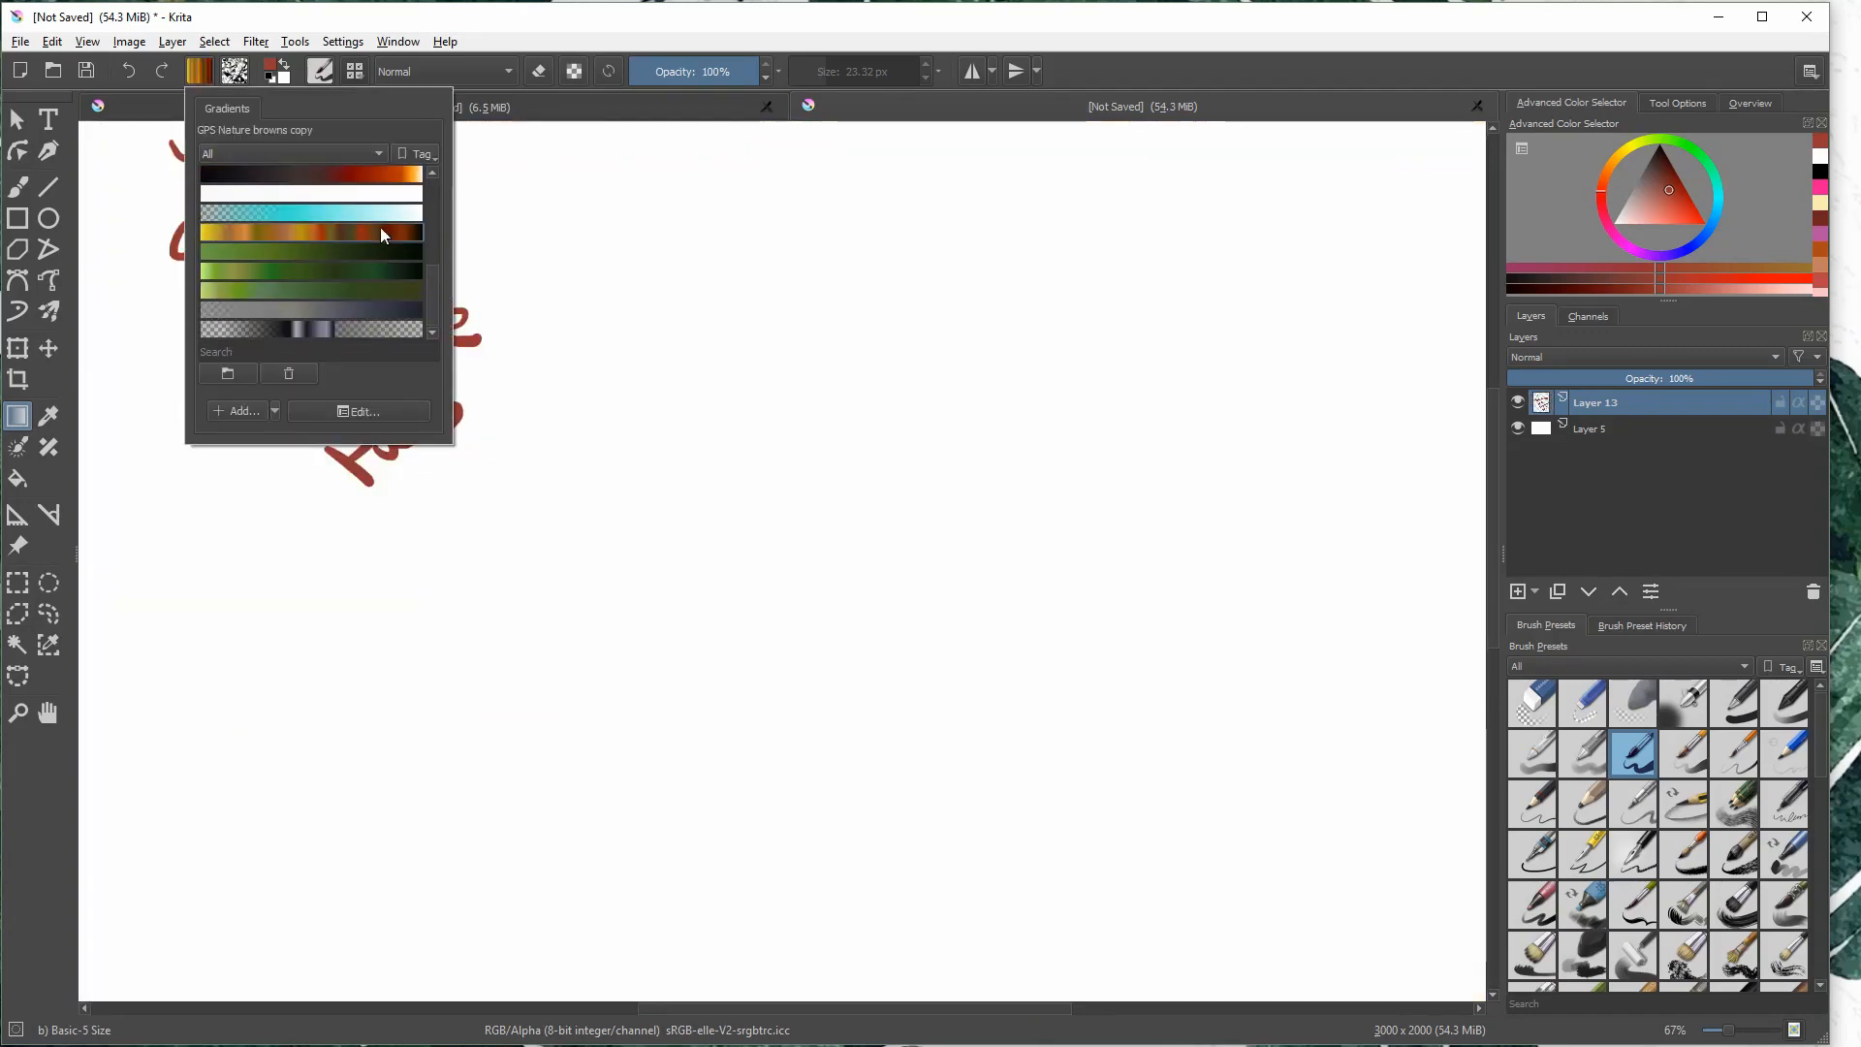
left_click_drag(137, 632, 1416, 429)
key("ctrl+z")
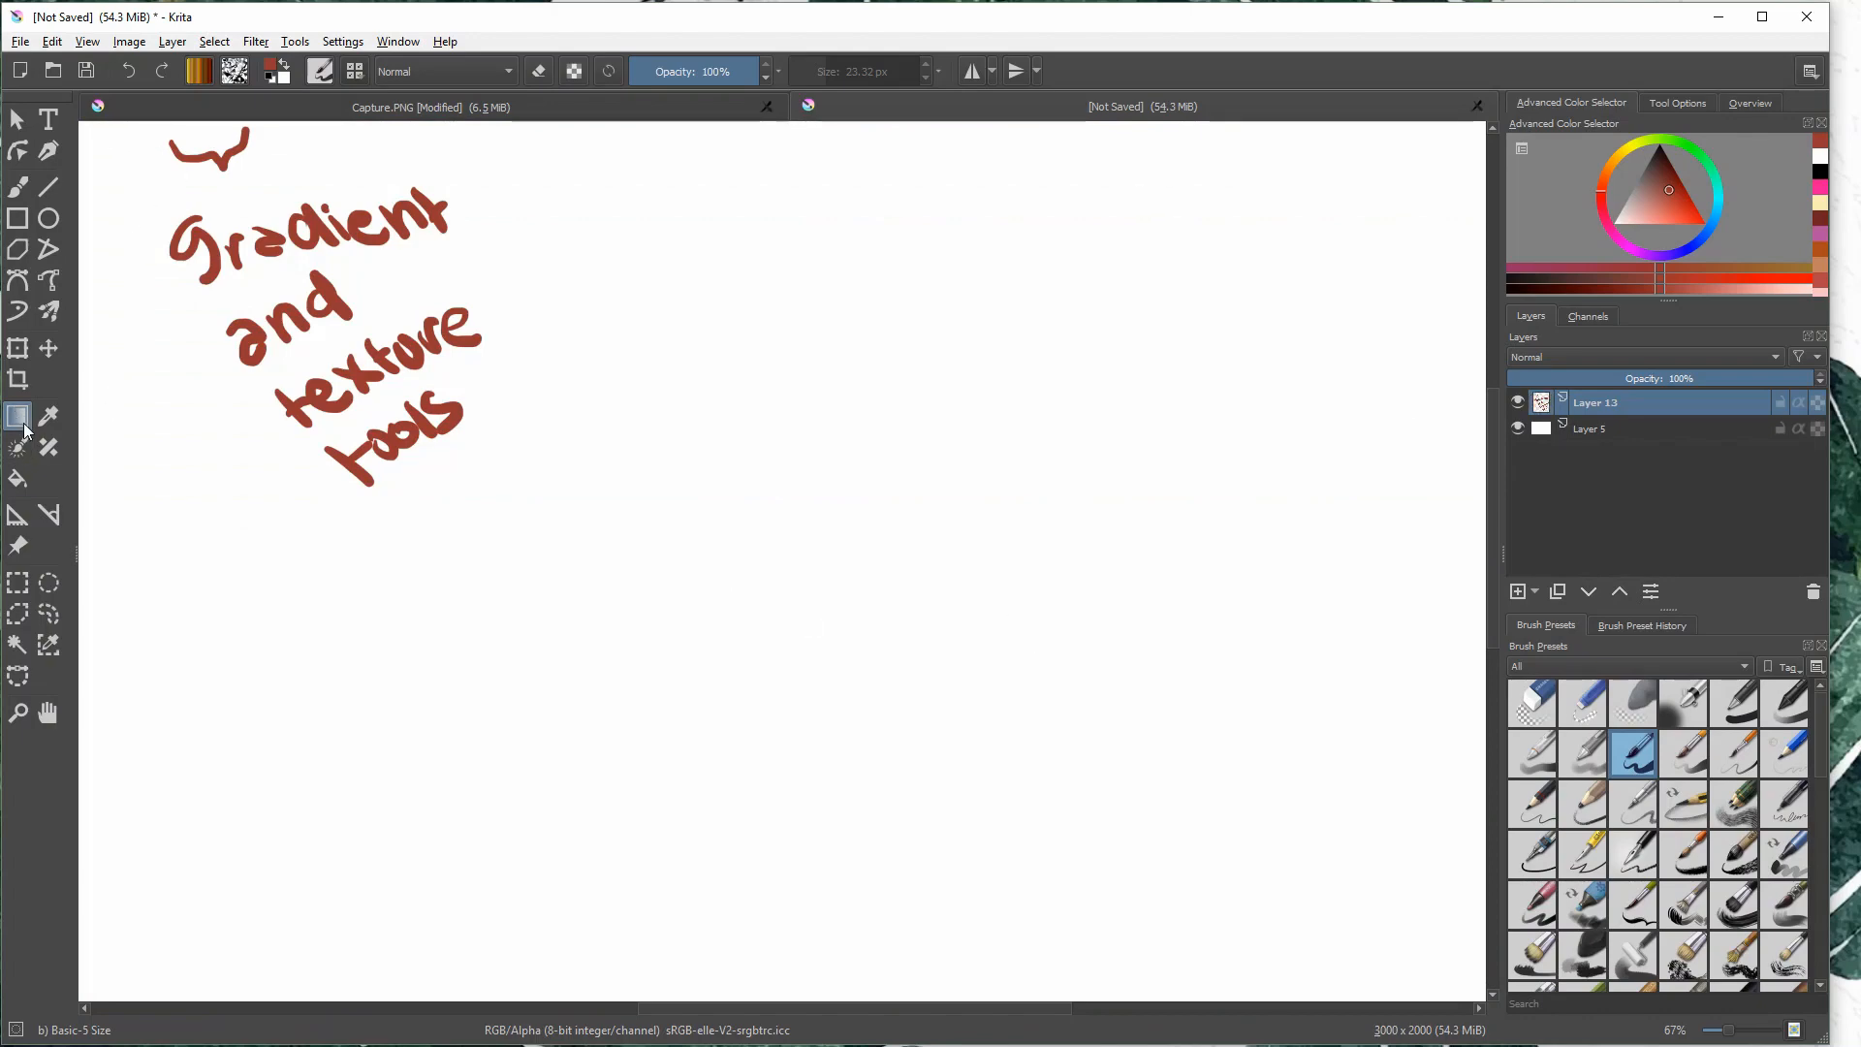
- Browse the pattern library and try several textures, including 23-dynamic-screentone-A.png and 08_bump-relief.png
left_click(234, 71)
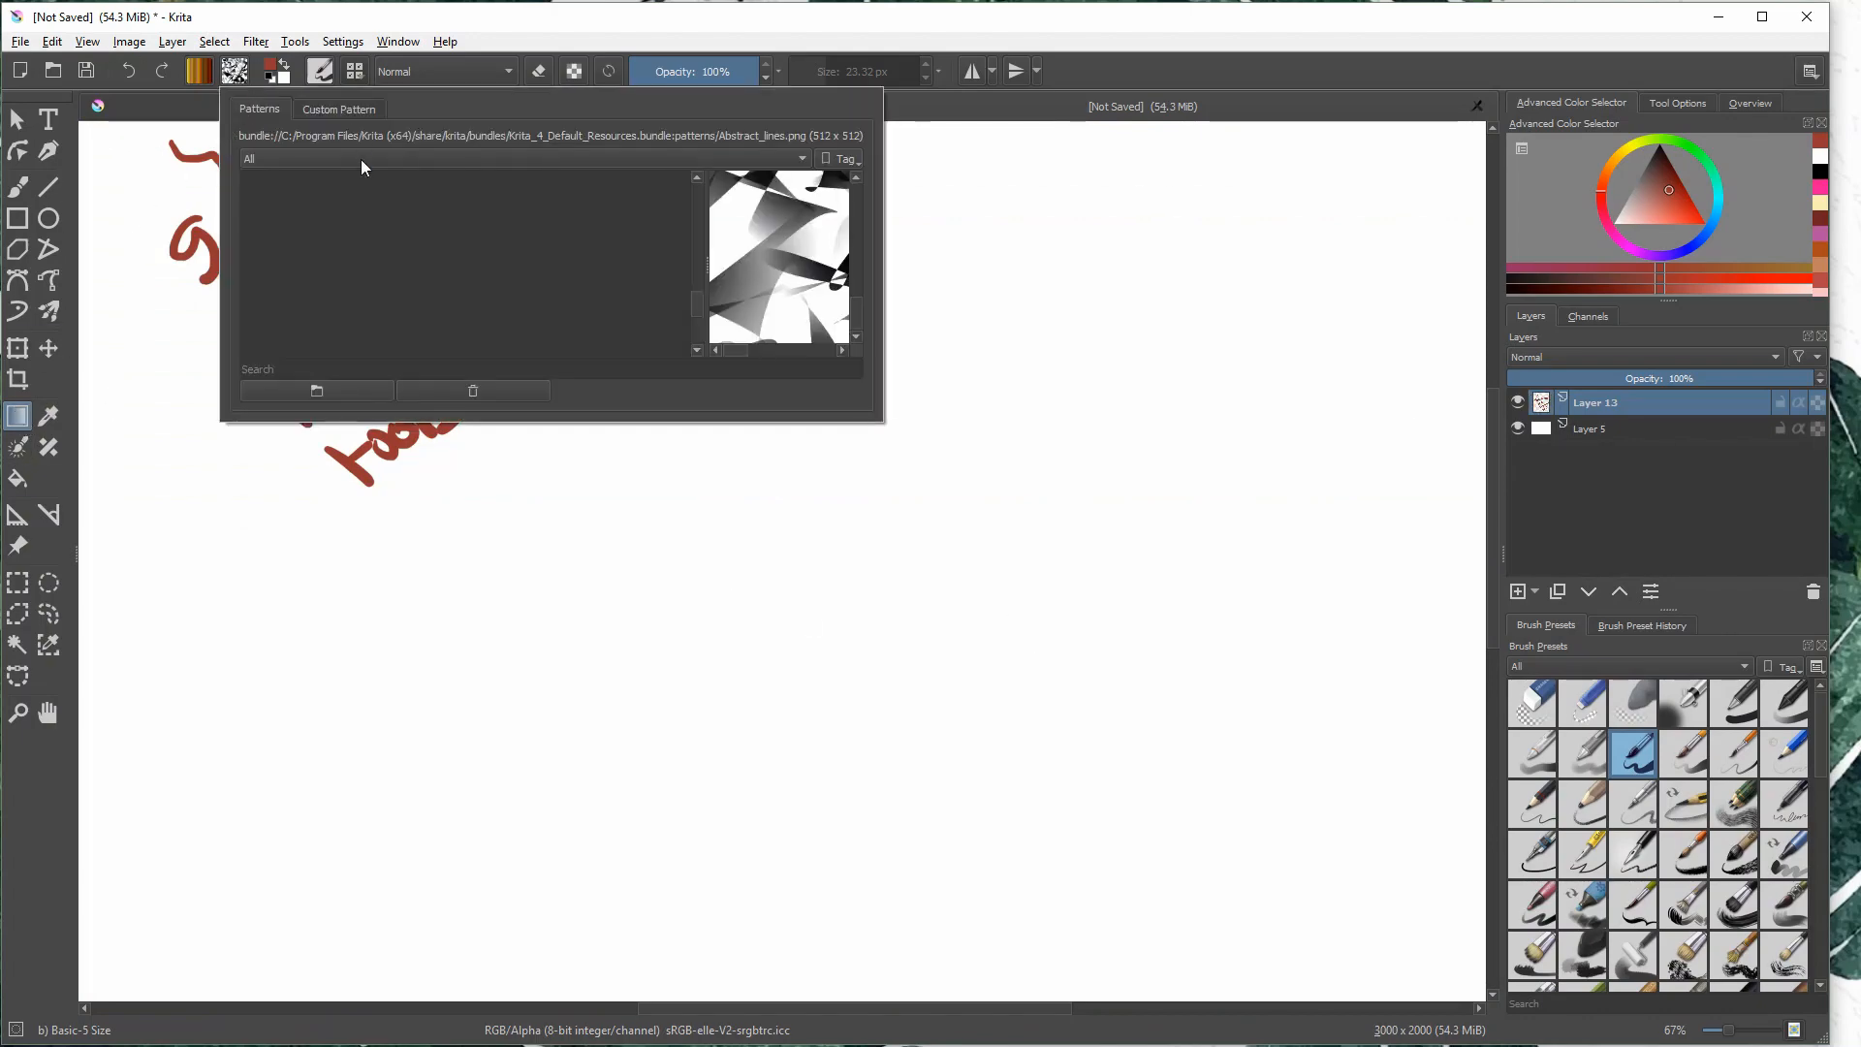
left_click(587, 260)
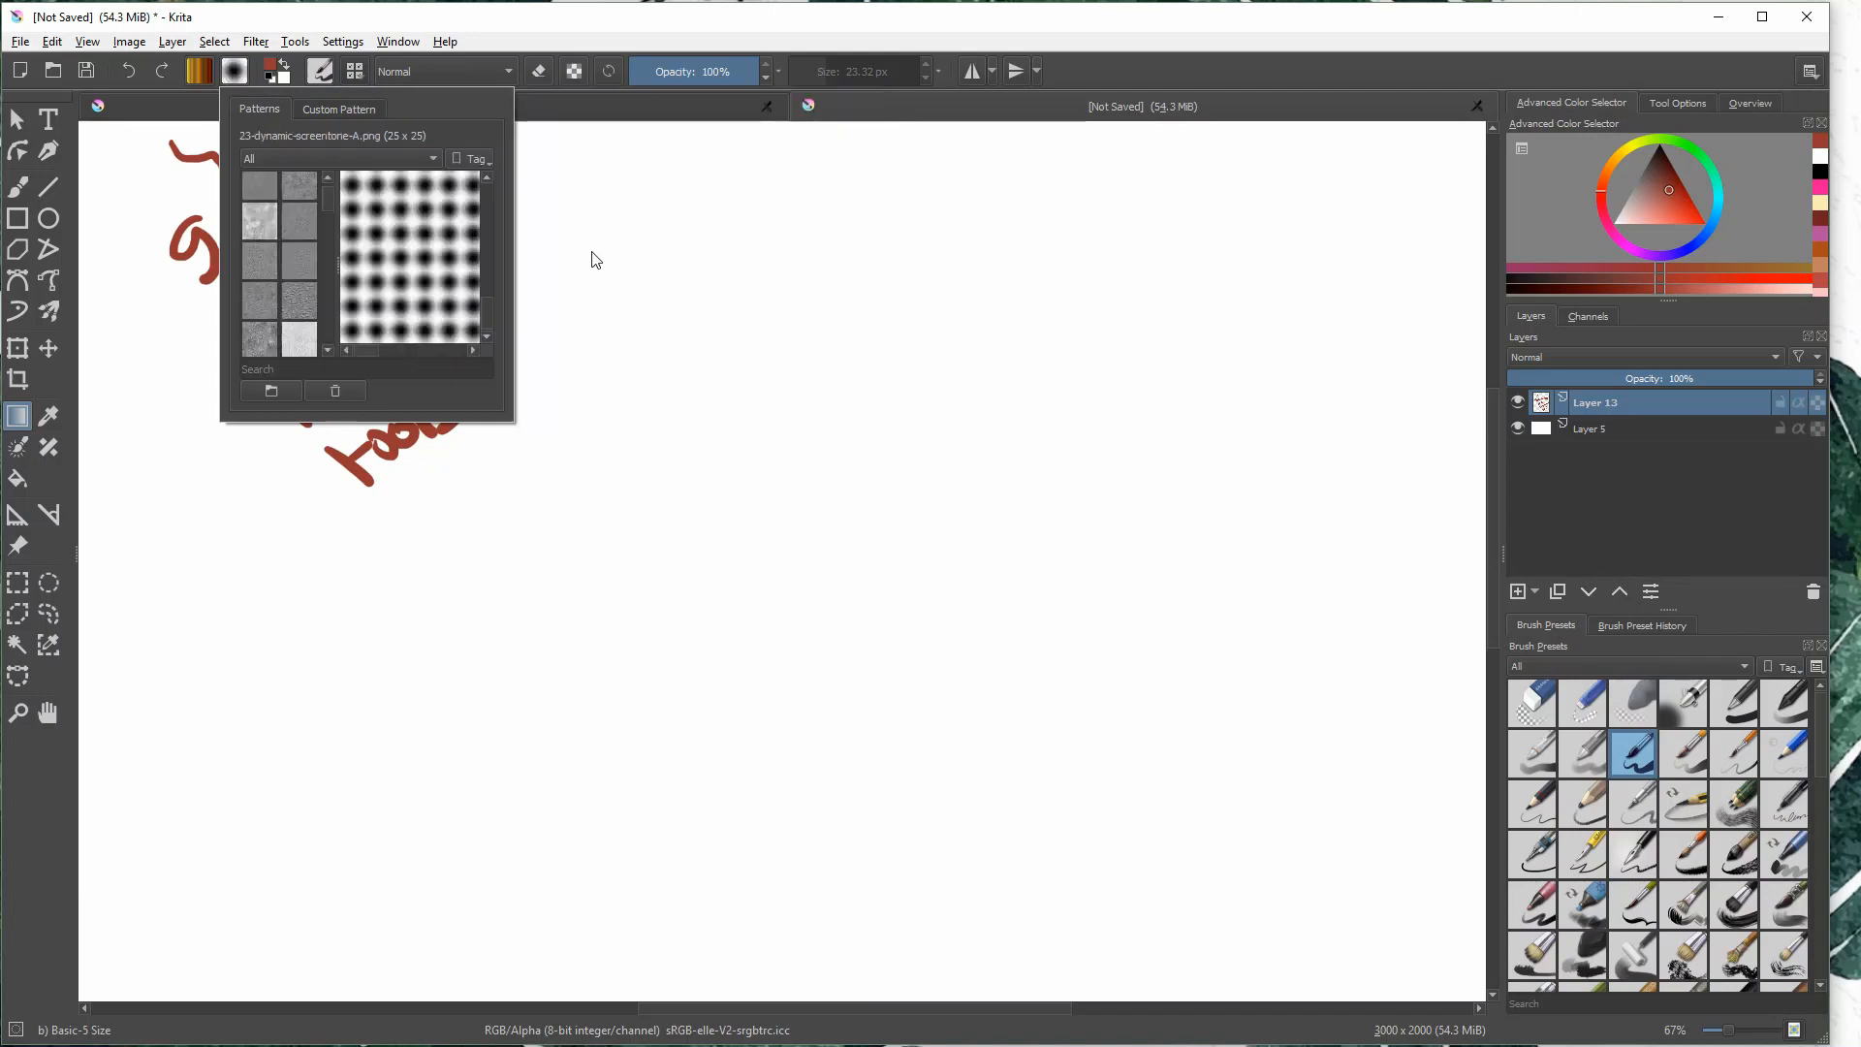
left_click(285, 270)
left_click(295, 324)
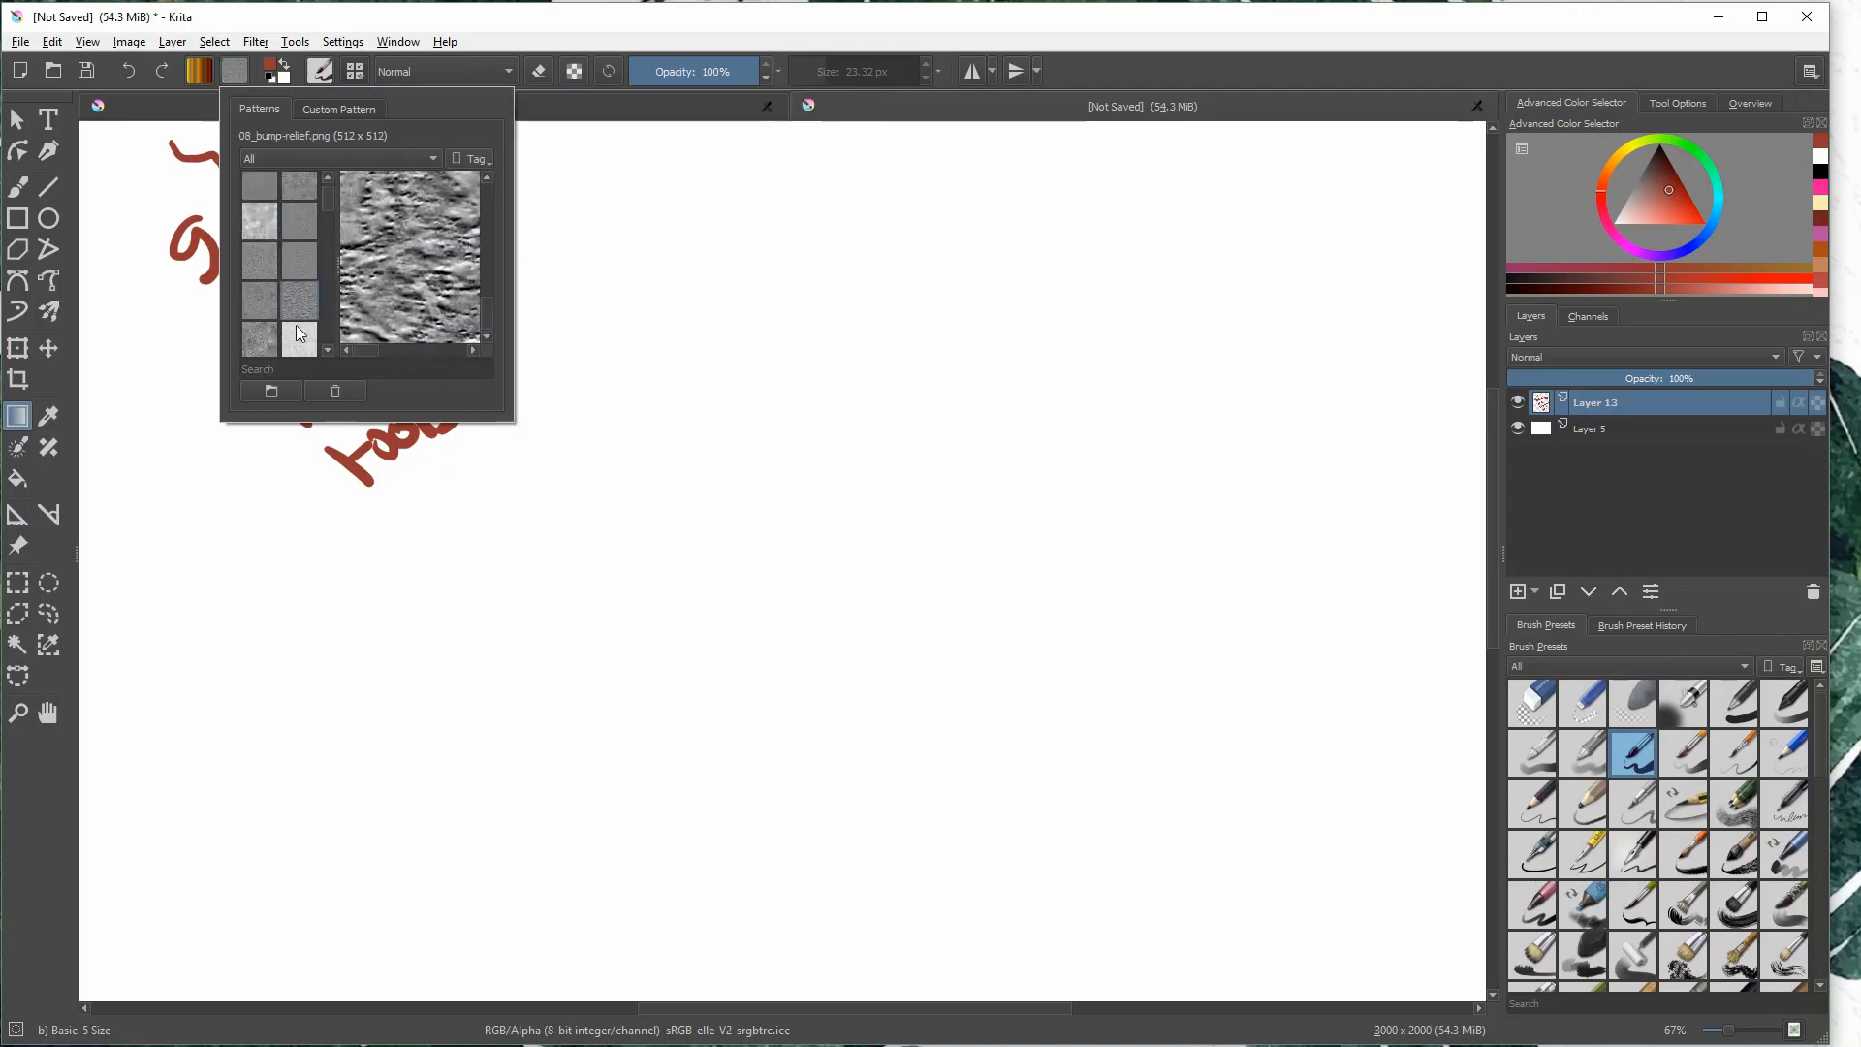
left_click(310, 268)
left_click(263, 244)
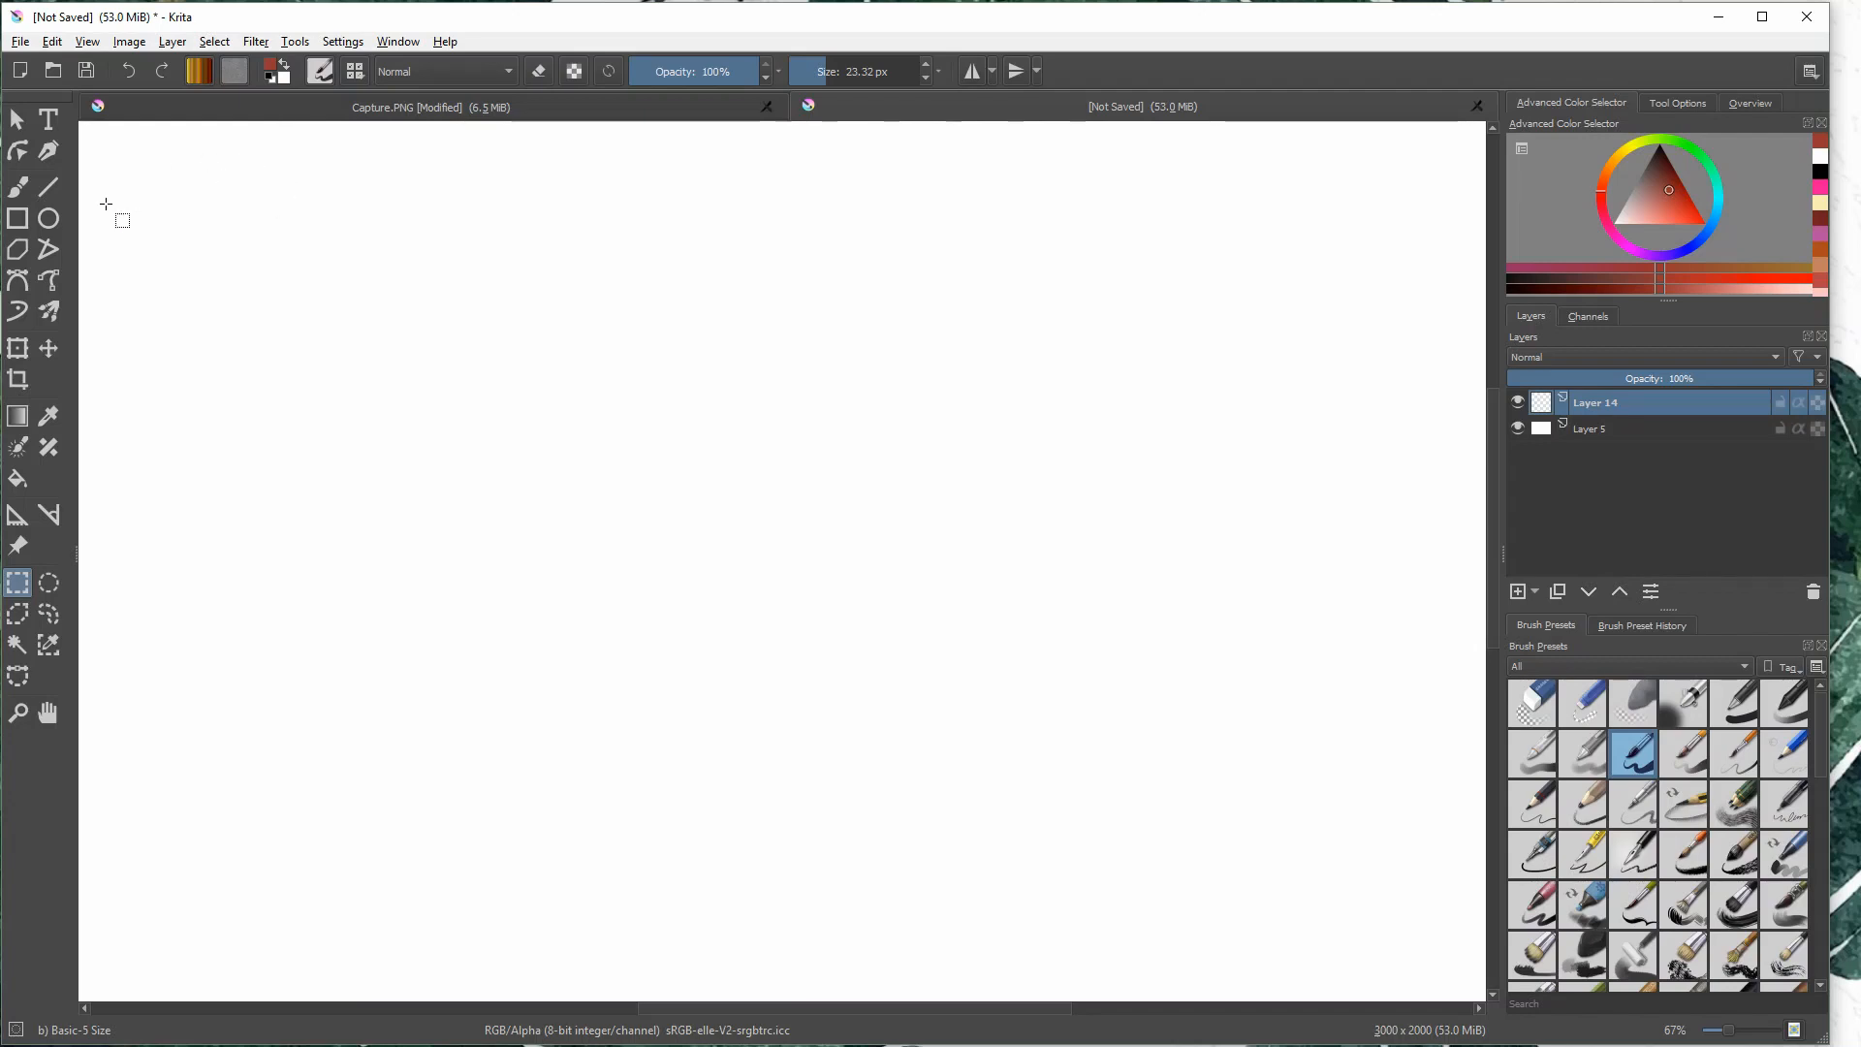
- With the Freehand Brush, draw a red arrow up to the foreground and background colors and handwrite "Color Switcher" below it
left_click(16, 189)
mouse_move(275, 218)
left_mouse_down()
mouse_move(274, 149)
mouse_move(288, 158)
left_mouse_up()
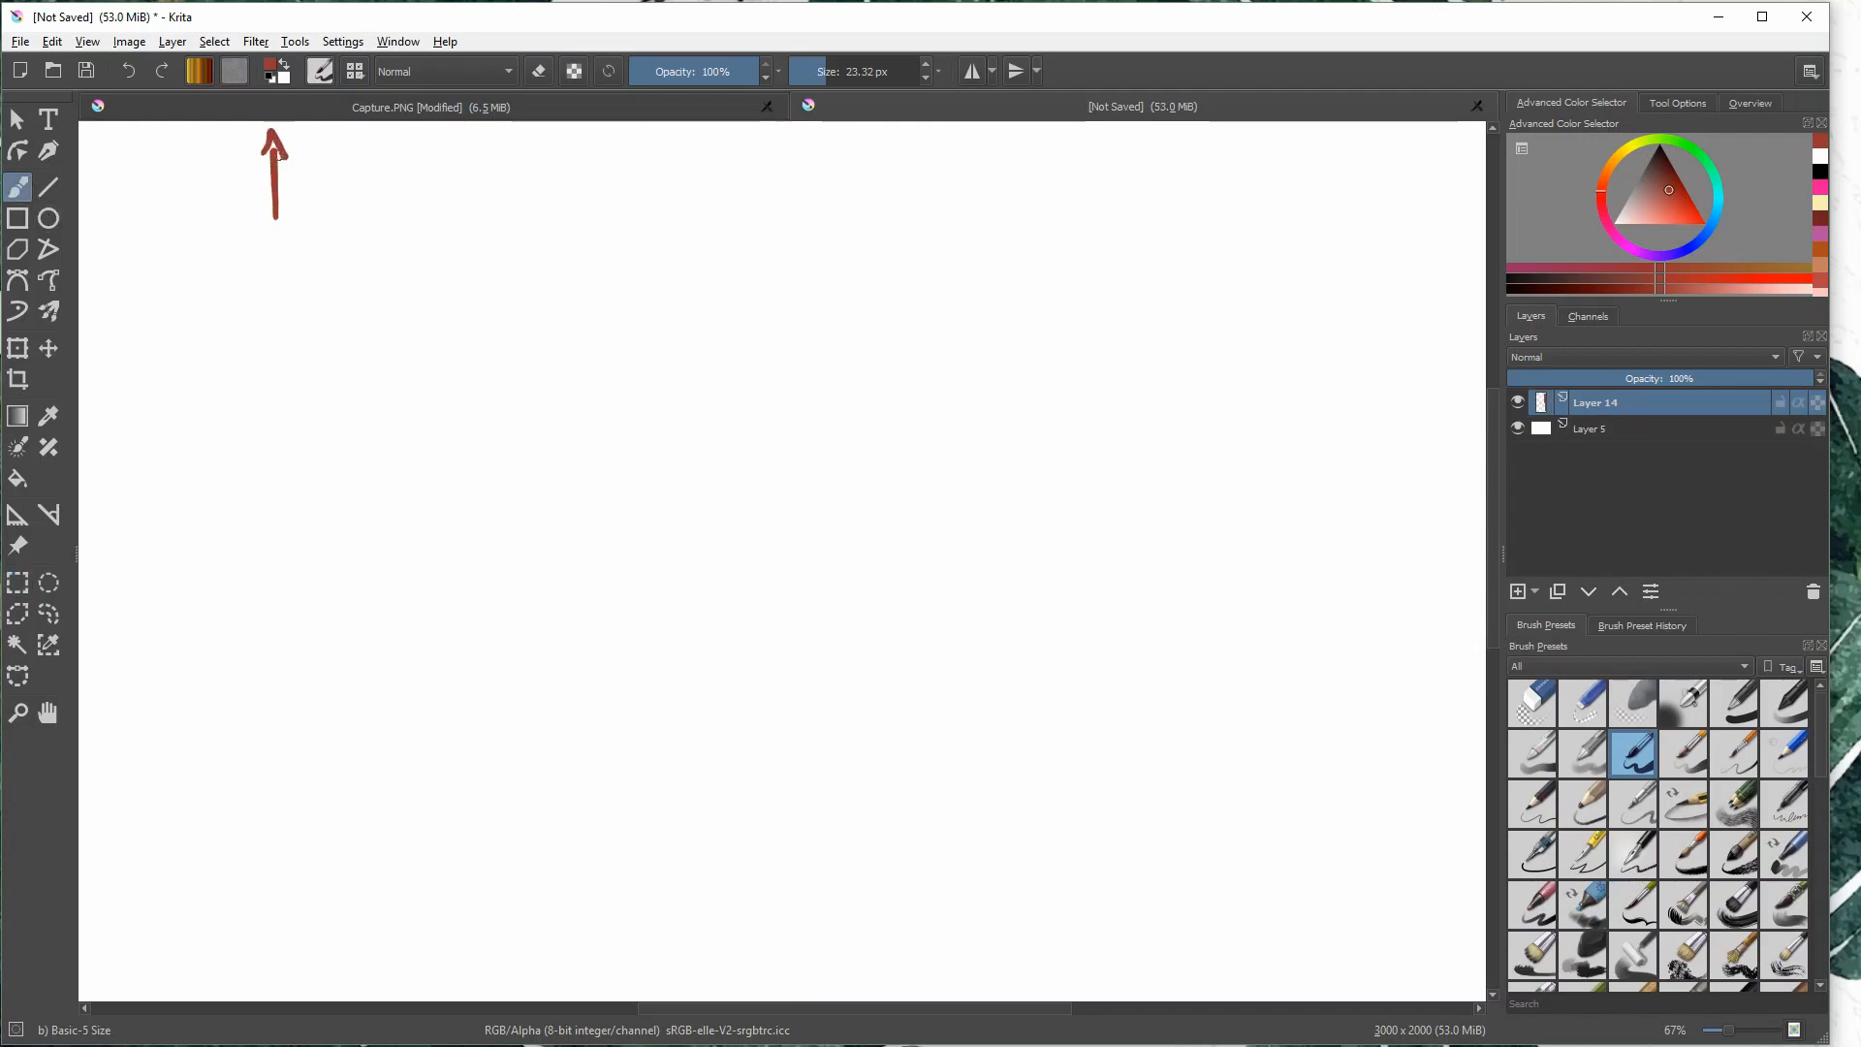
left_click_drag(243, 247, 261, 275)
mouse_move(269, 248)
left_mouse_down()
mouse_move(275, 269)
mouse_move(270, 247)
left_mouse_up()
mouse_move(289, 234)
left_mouse_down()
mouse_move(294, 264)
mouse_move(312, 239)
left_mouse_up()
left_click_drag(337, 233, 350, 231)
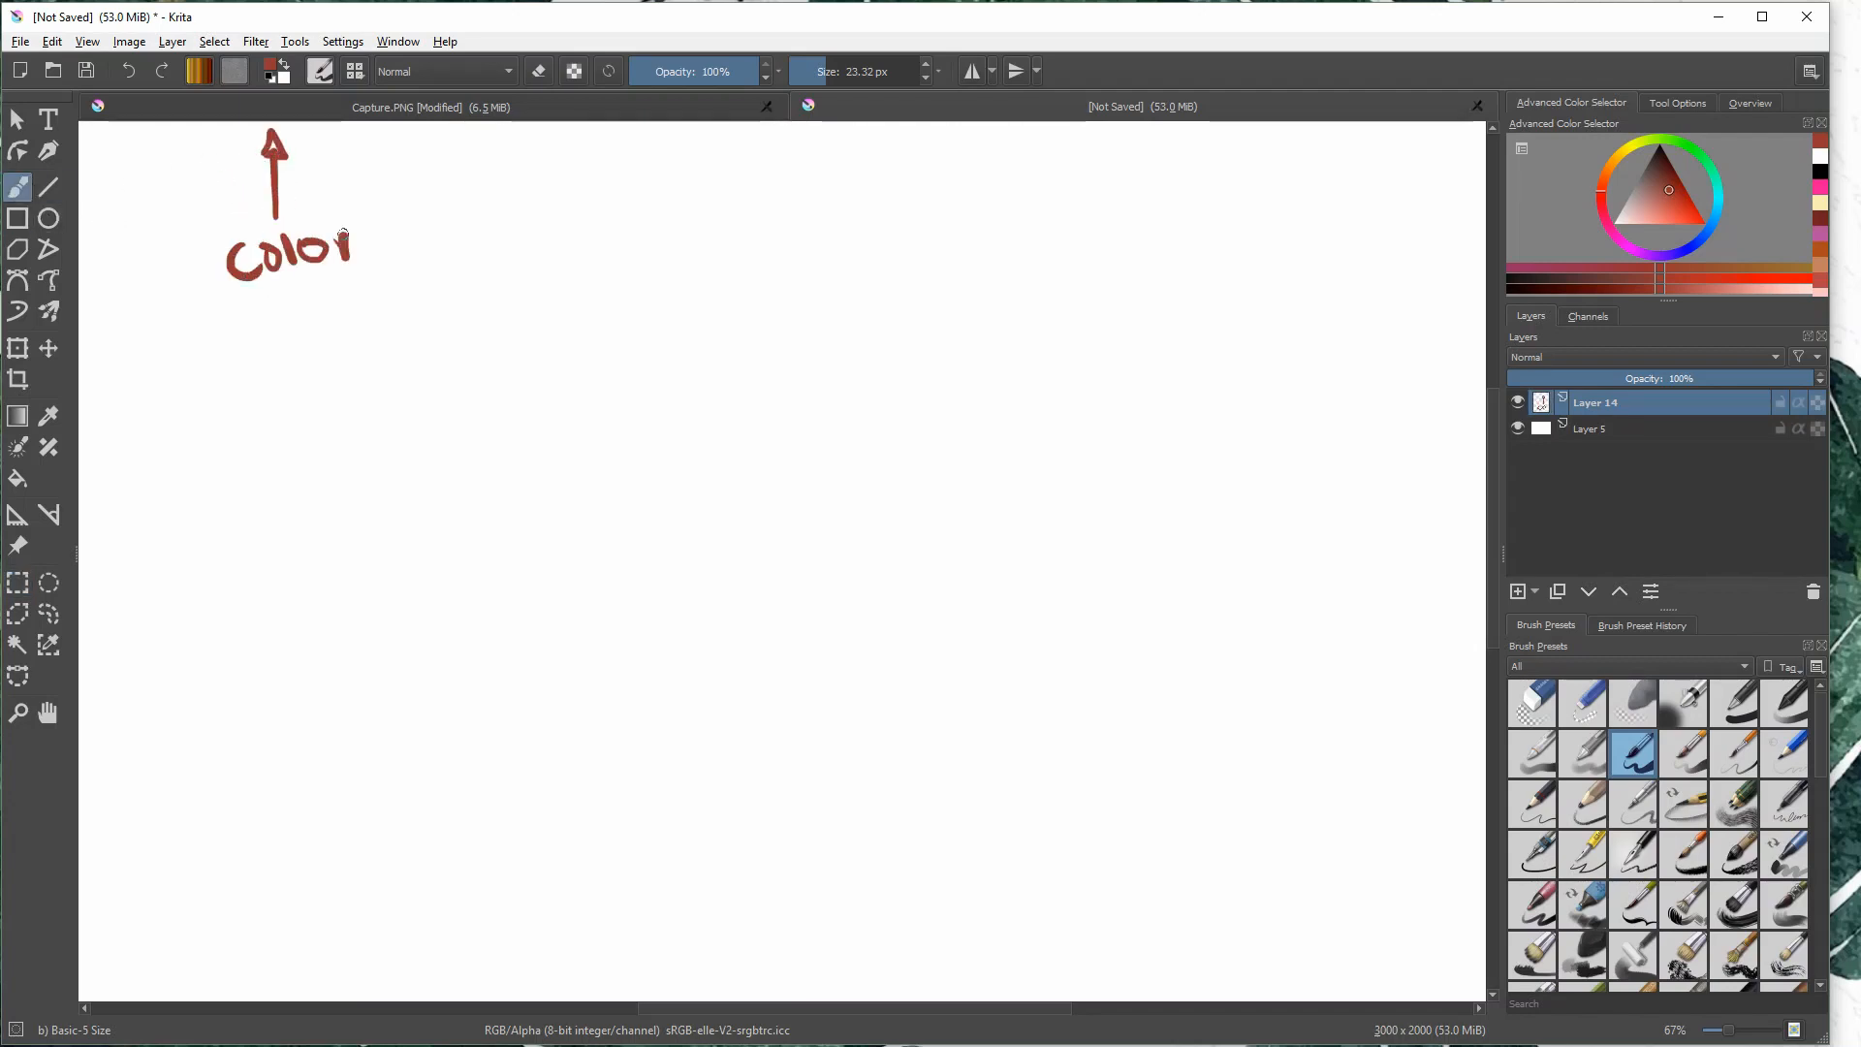
left_click_drag(254, 312, 227, 339)
mouse_move(262, 325)
left_mouse_down()
mouse_move(281, 351)
mouse_move(300, 320)
left_mouse_up()
left_click_drag(308, 317, 328, 339)
left_click_drag(314, 320, 383, 324)
left_click_drag(384, 308, 424, 307)
left_click_drag(432, 277, 433, 302)
left_click_drag(433, 287, 449, 266)
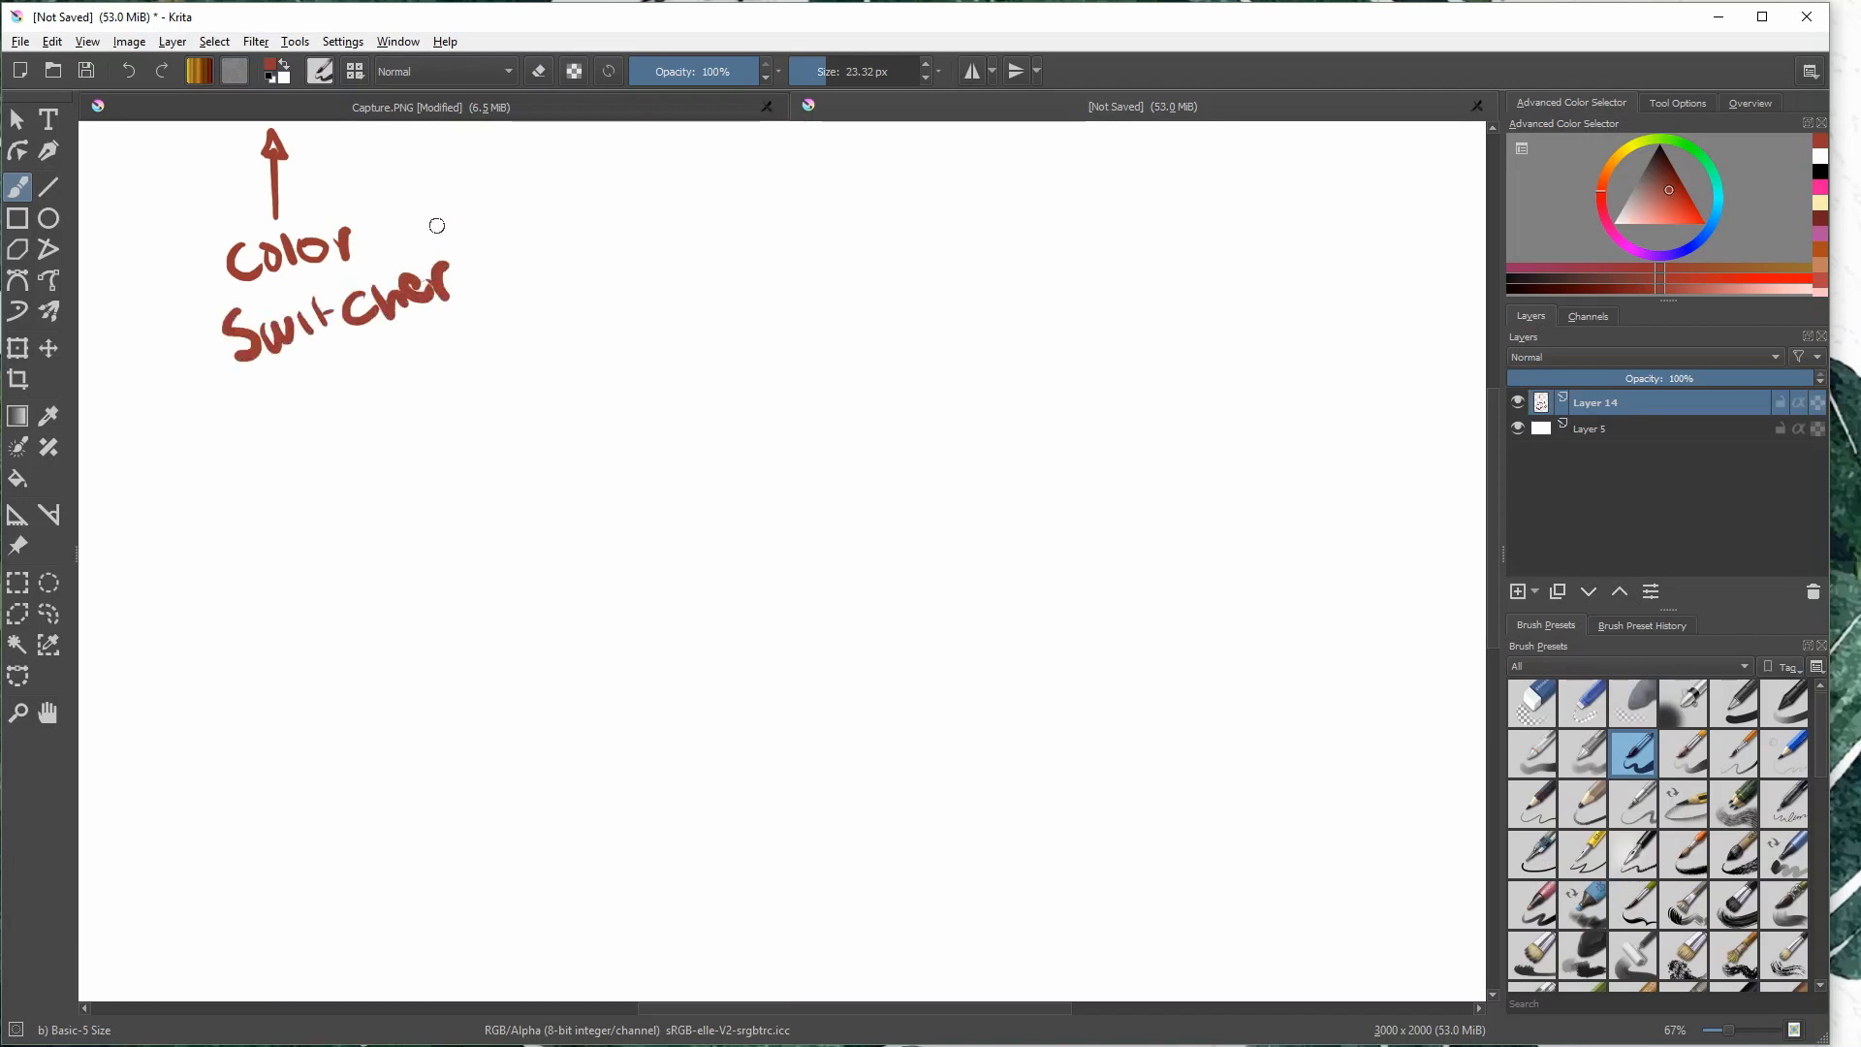
- Set the background color to a pink swatch from the palette
left_click(279, 77)
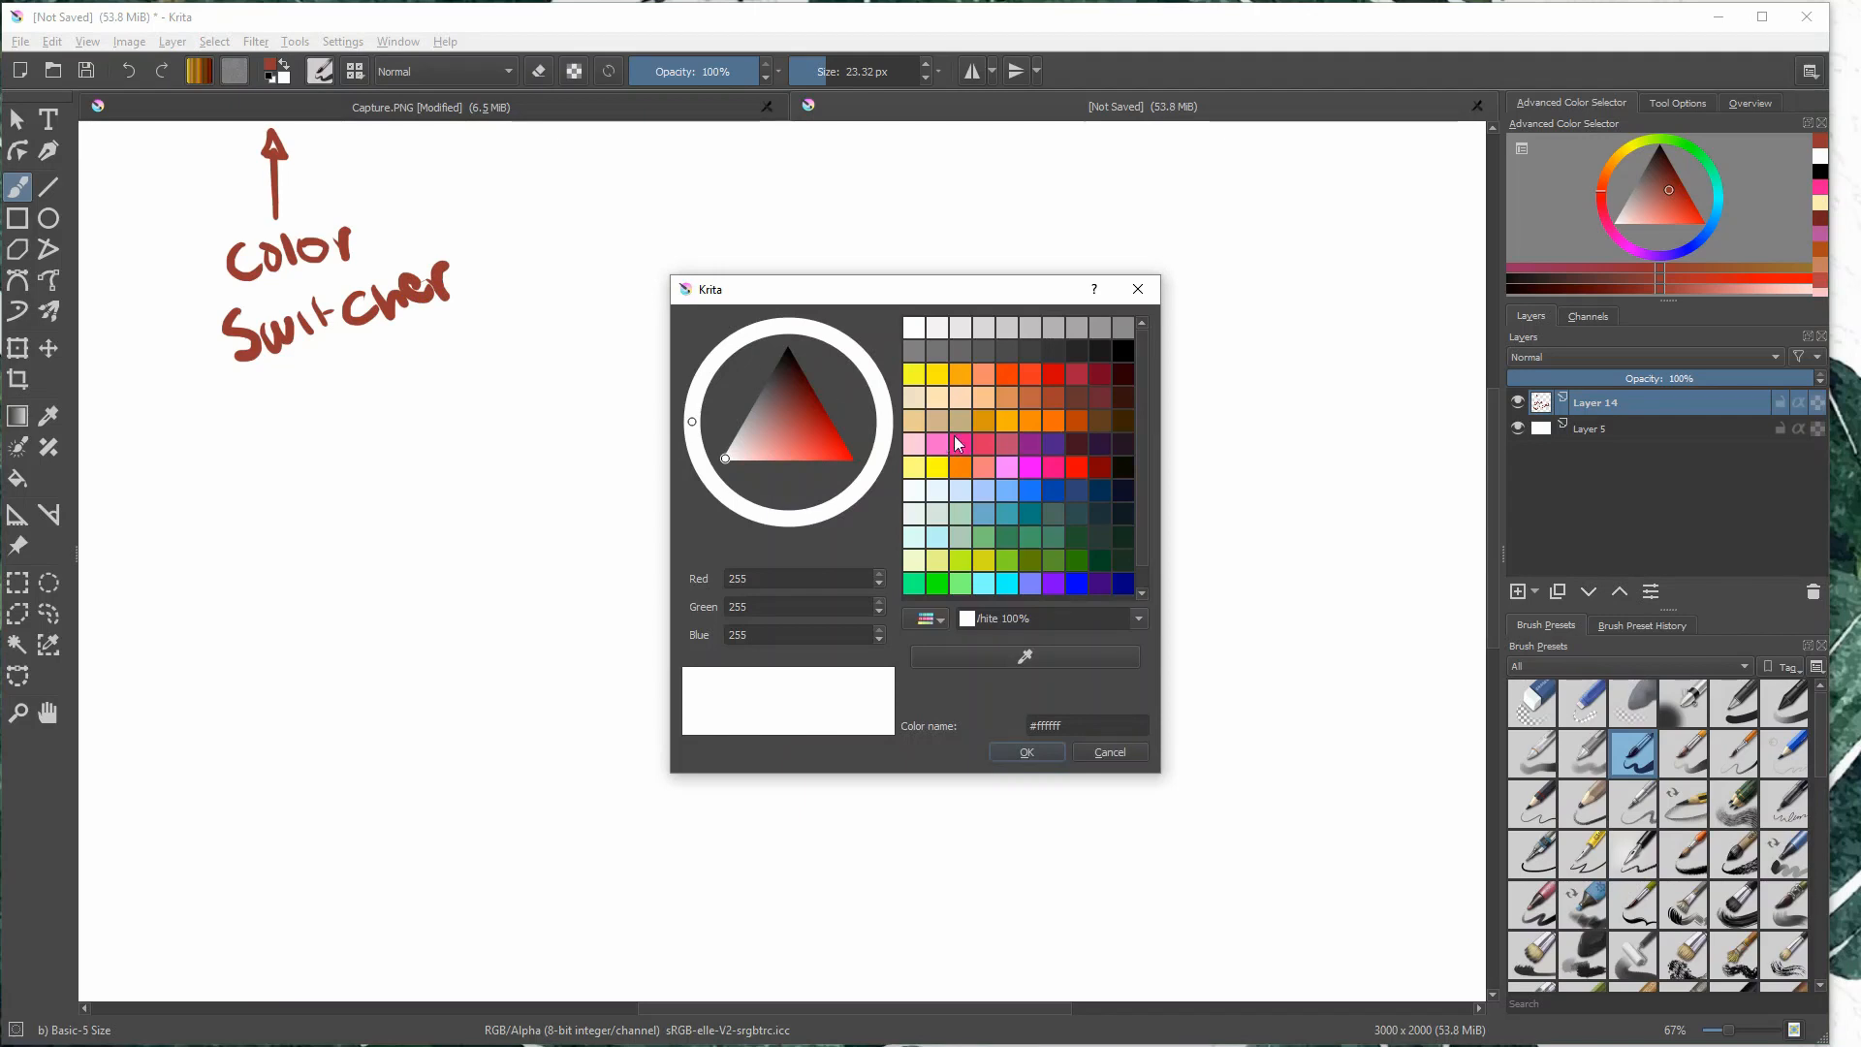
left_click(937, 444)
left_click(1025, 753)
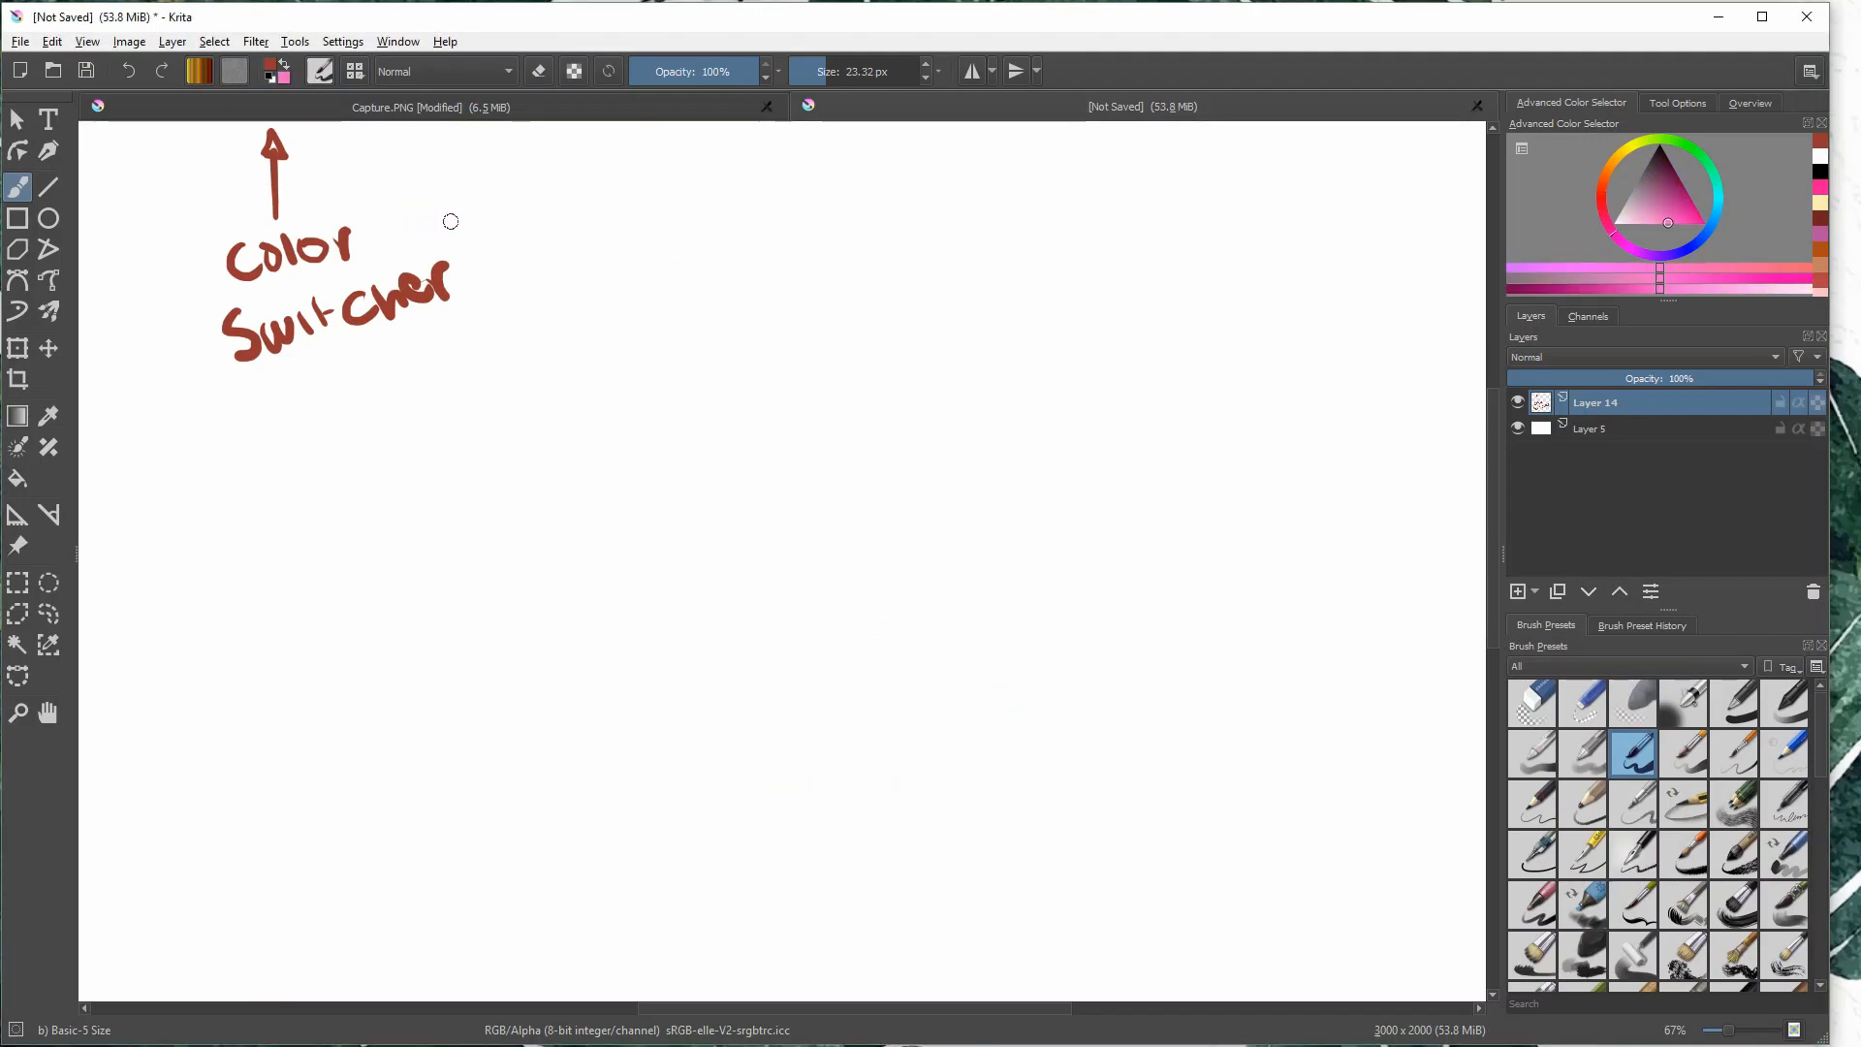
- Try a stroke in red and another in pink by swapping the colors, undo both strokes, and swap the colors back
left_click_drag(428, 230, 561, 173)
left_click(287, 64)
left_click_drag(445, 265, 568, 208)
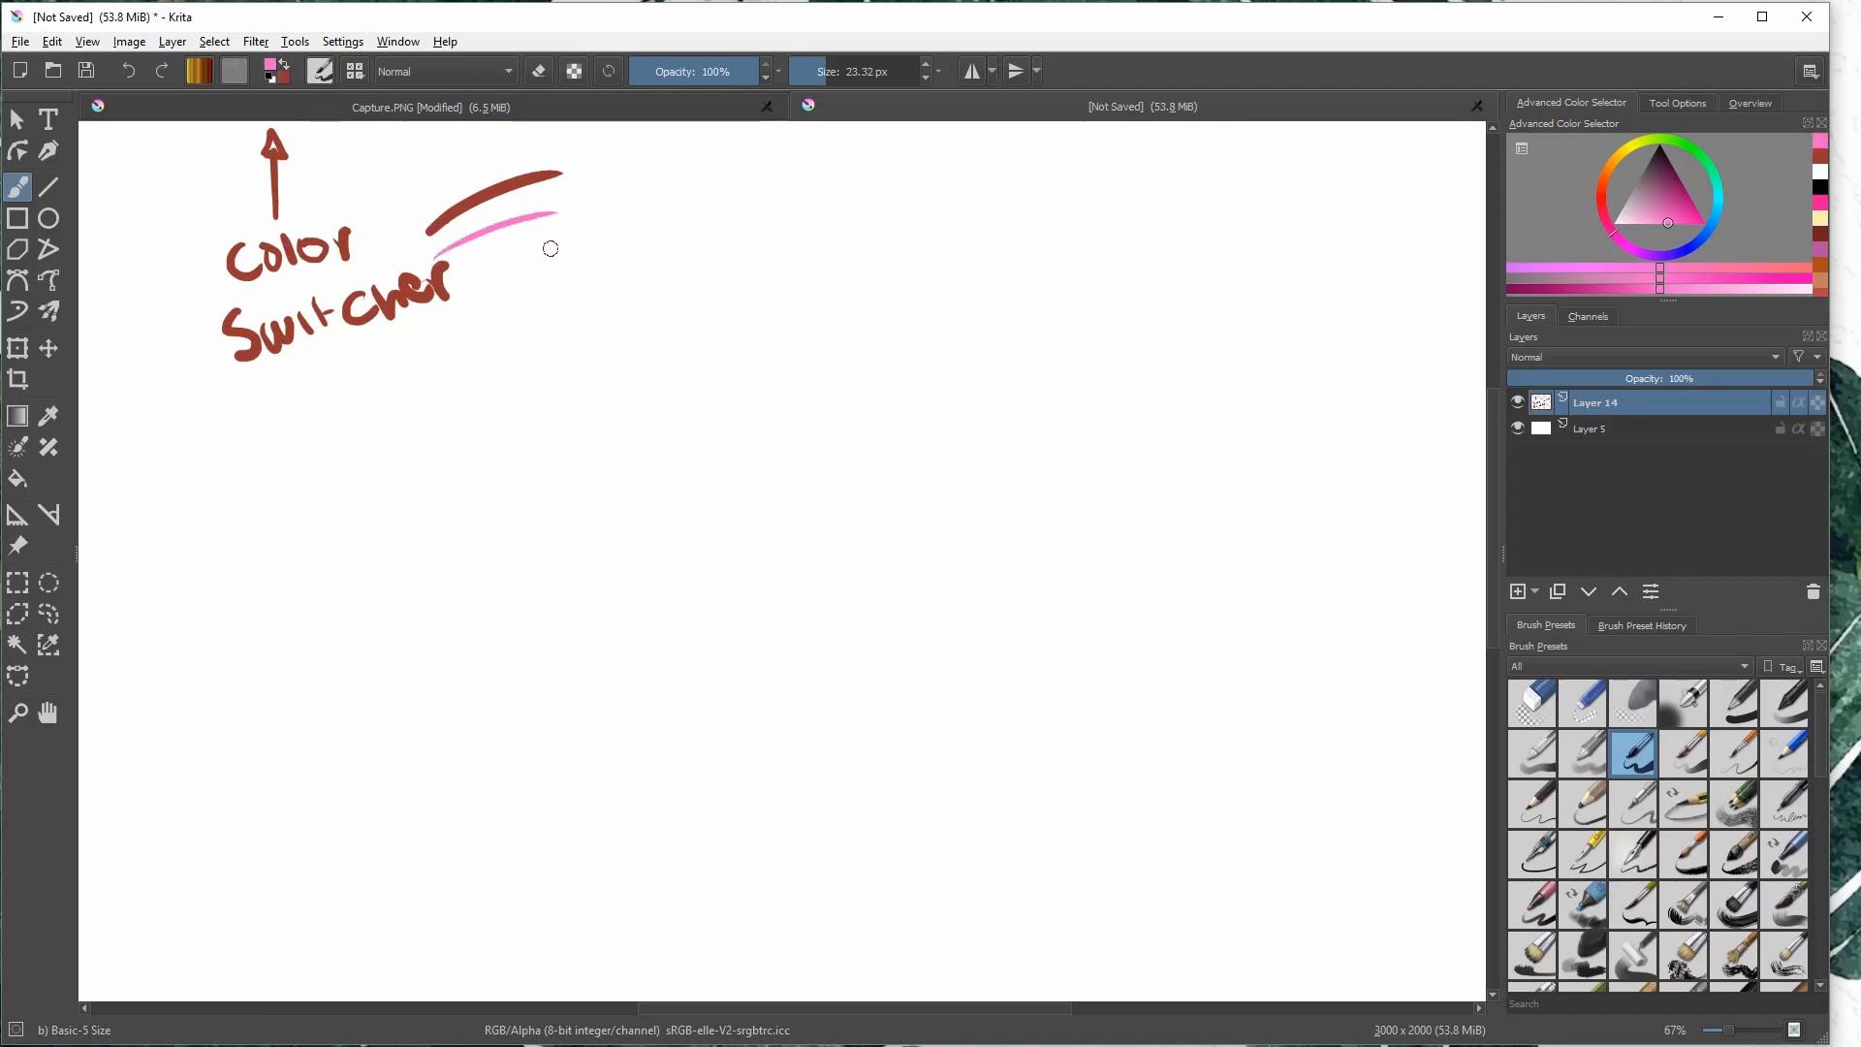
key("ctrl+z")
key("ctrl+z")
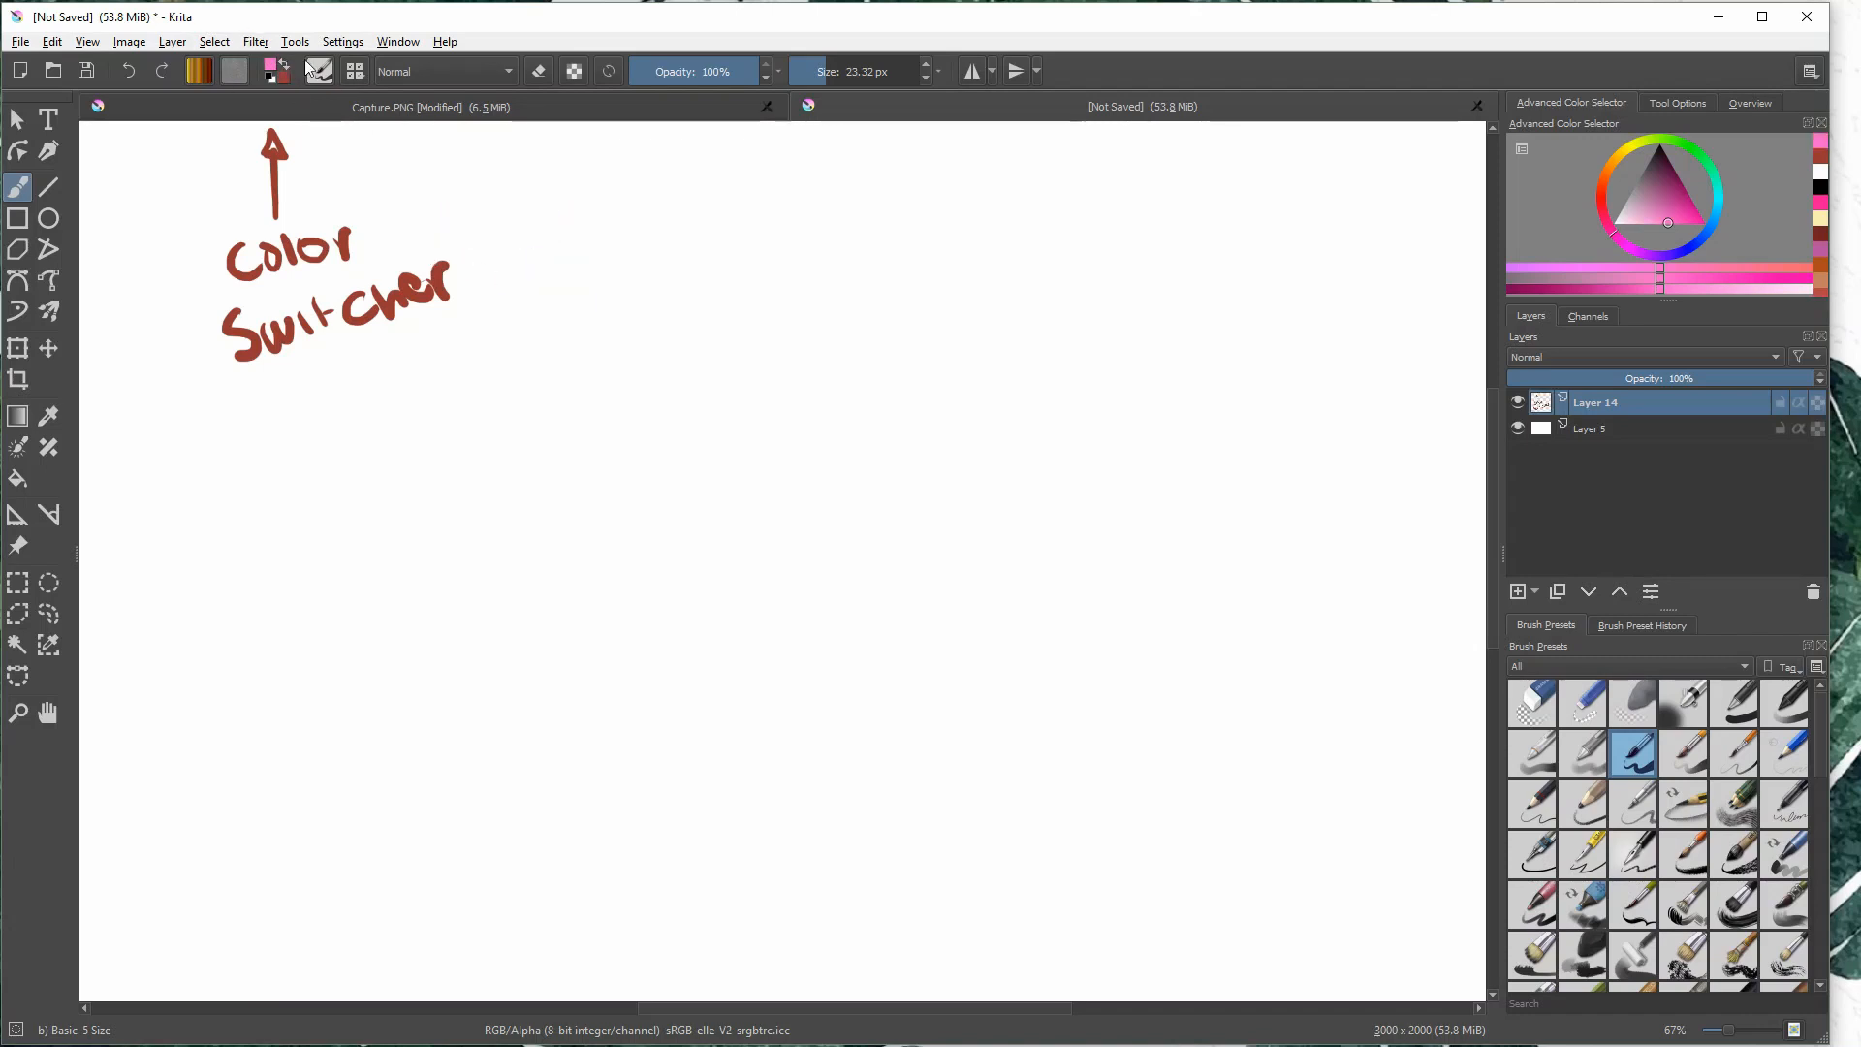
key("x")
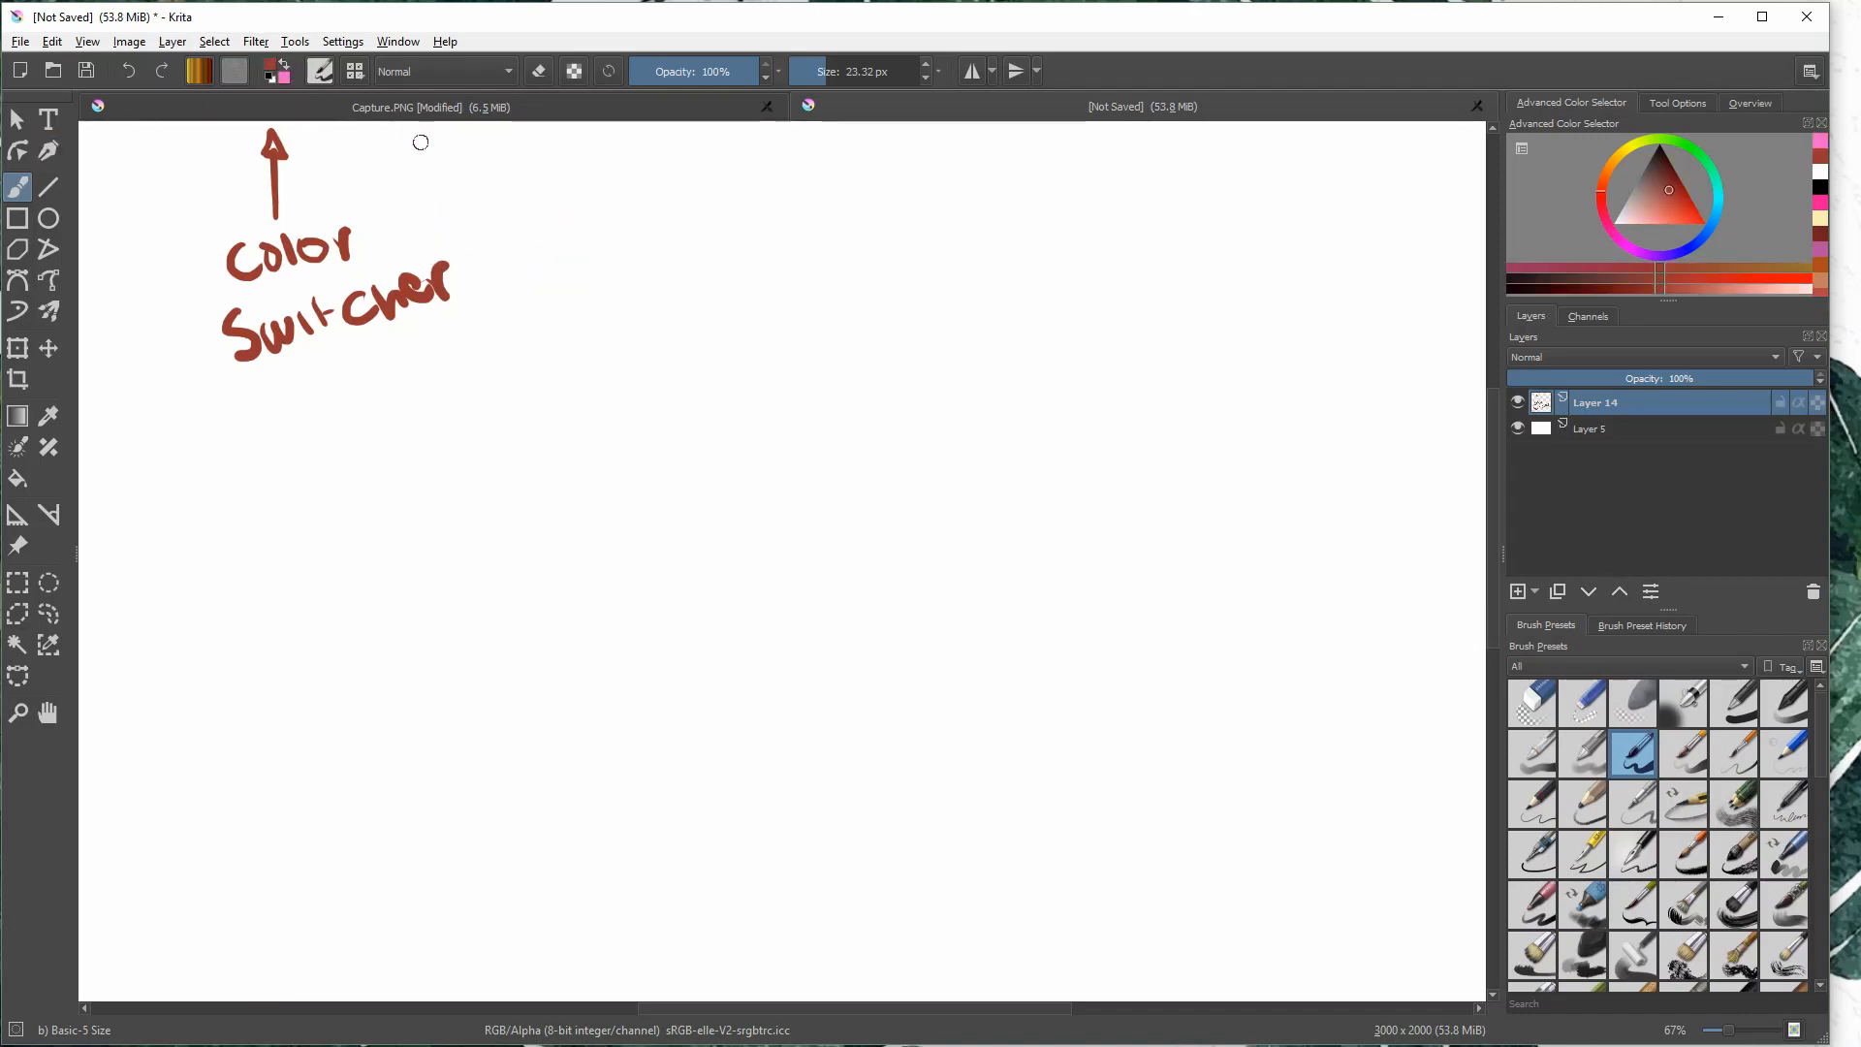
- Draw a long red arrow up to the brush editor control and handwrite "Brush presets" at its tail
left_click_drag(346, 138, 577, 320)
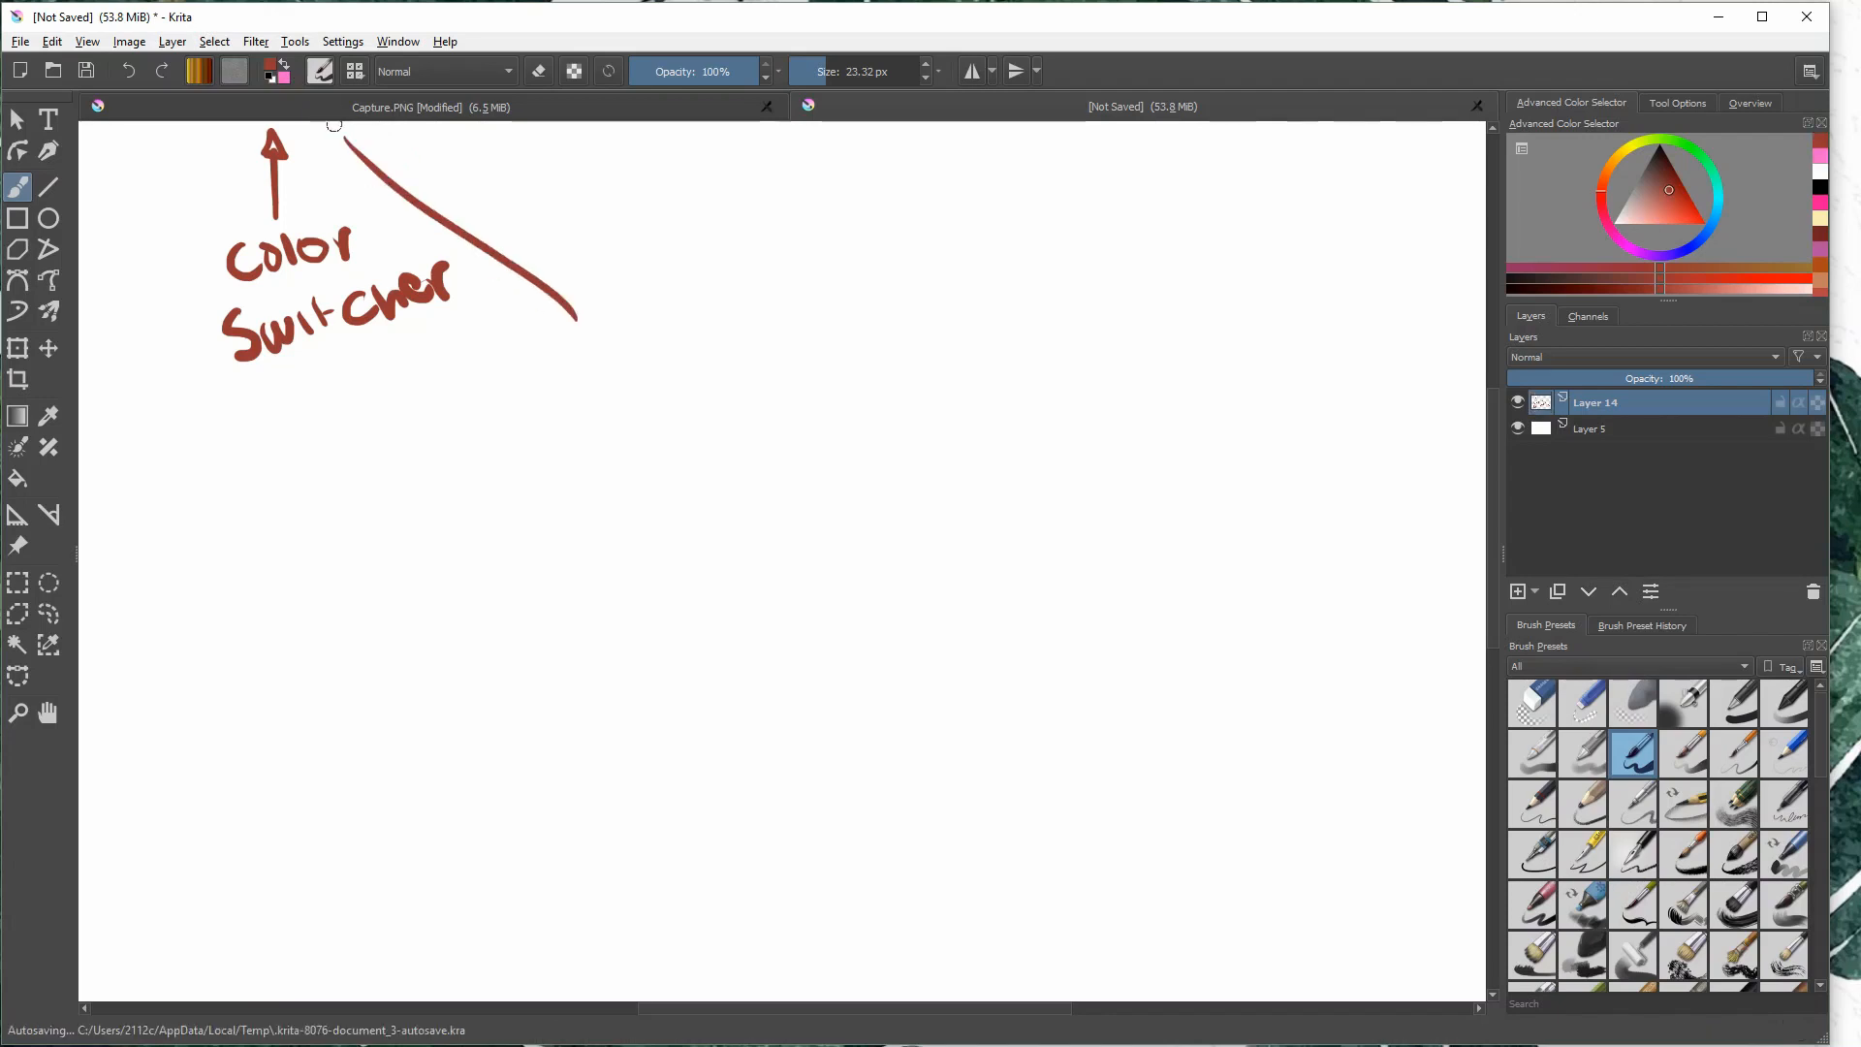
left_click_drag(341, 150, 364, 141)
left_click_drag(539, 354, 540, 396)
mouse_move(539, 355)
left_mouse_down()
mouse_move(572, 390)
mouse_move(557, 396)
left_mouse_up()
left_click_drag(584, 390, 630, 360)
left_click_drag(635, 346, 644, 376)
left_click_drag(667, 336, 700, 368)
mouse_move(591, 412)
left_mouse_down()
mouse_move(605, 455)
mouse_move(599, 436)
left_mouse_up()
mouse_move(610, 435)
left_mouse_down()
mouse_move(647, 405)
mouse_move(678, 416)
left_mouse_up()
left_click_drag(697, 400, 744, 383)
left_click_drag(731, 398, 765, 407)
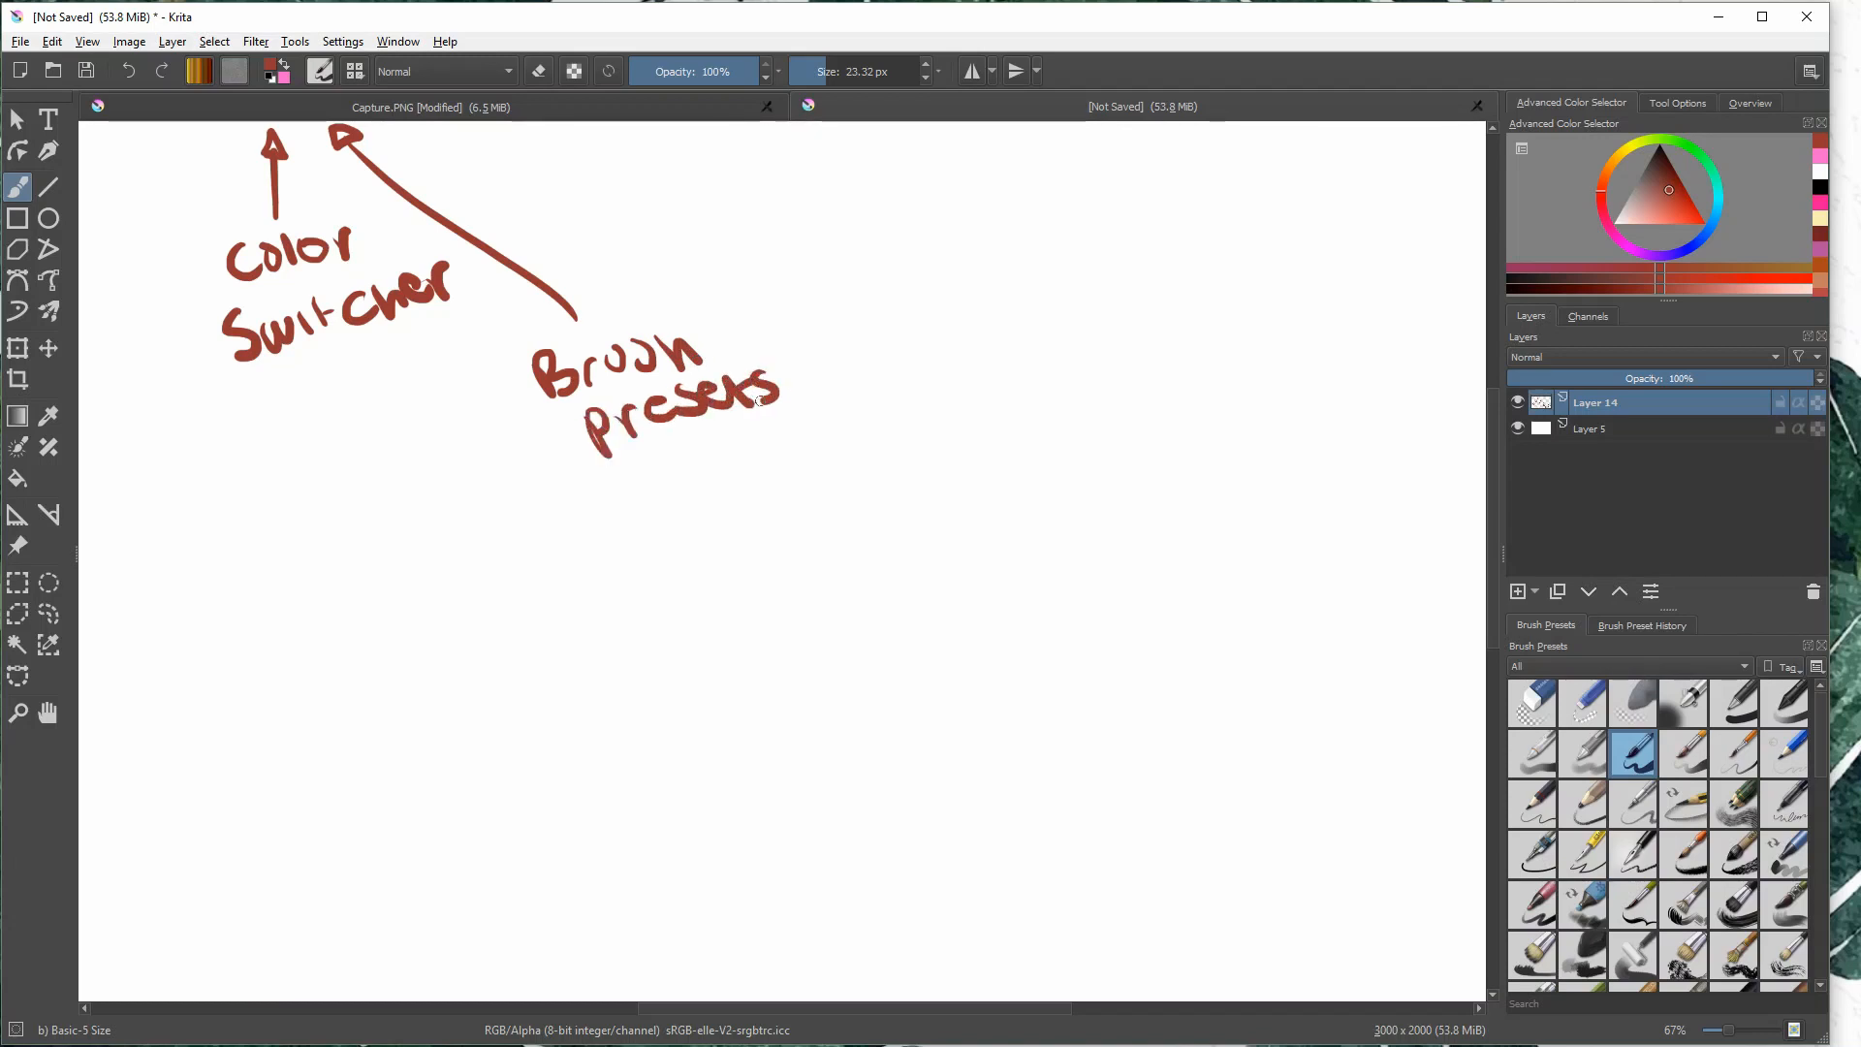
- Open the brush editor, try a brush stroke and a gradient fill on the scratchpad, and clear it
left_click(324, 75)
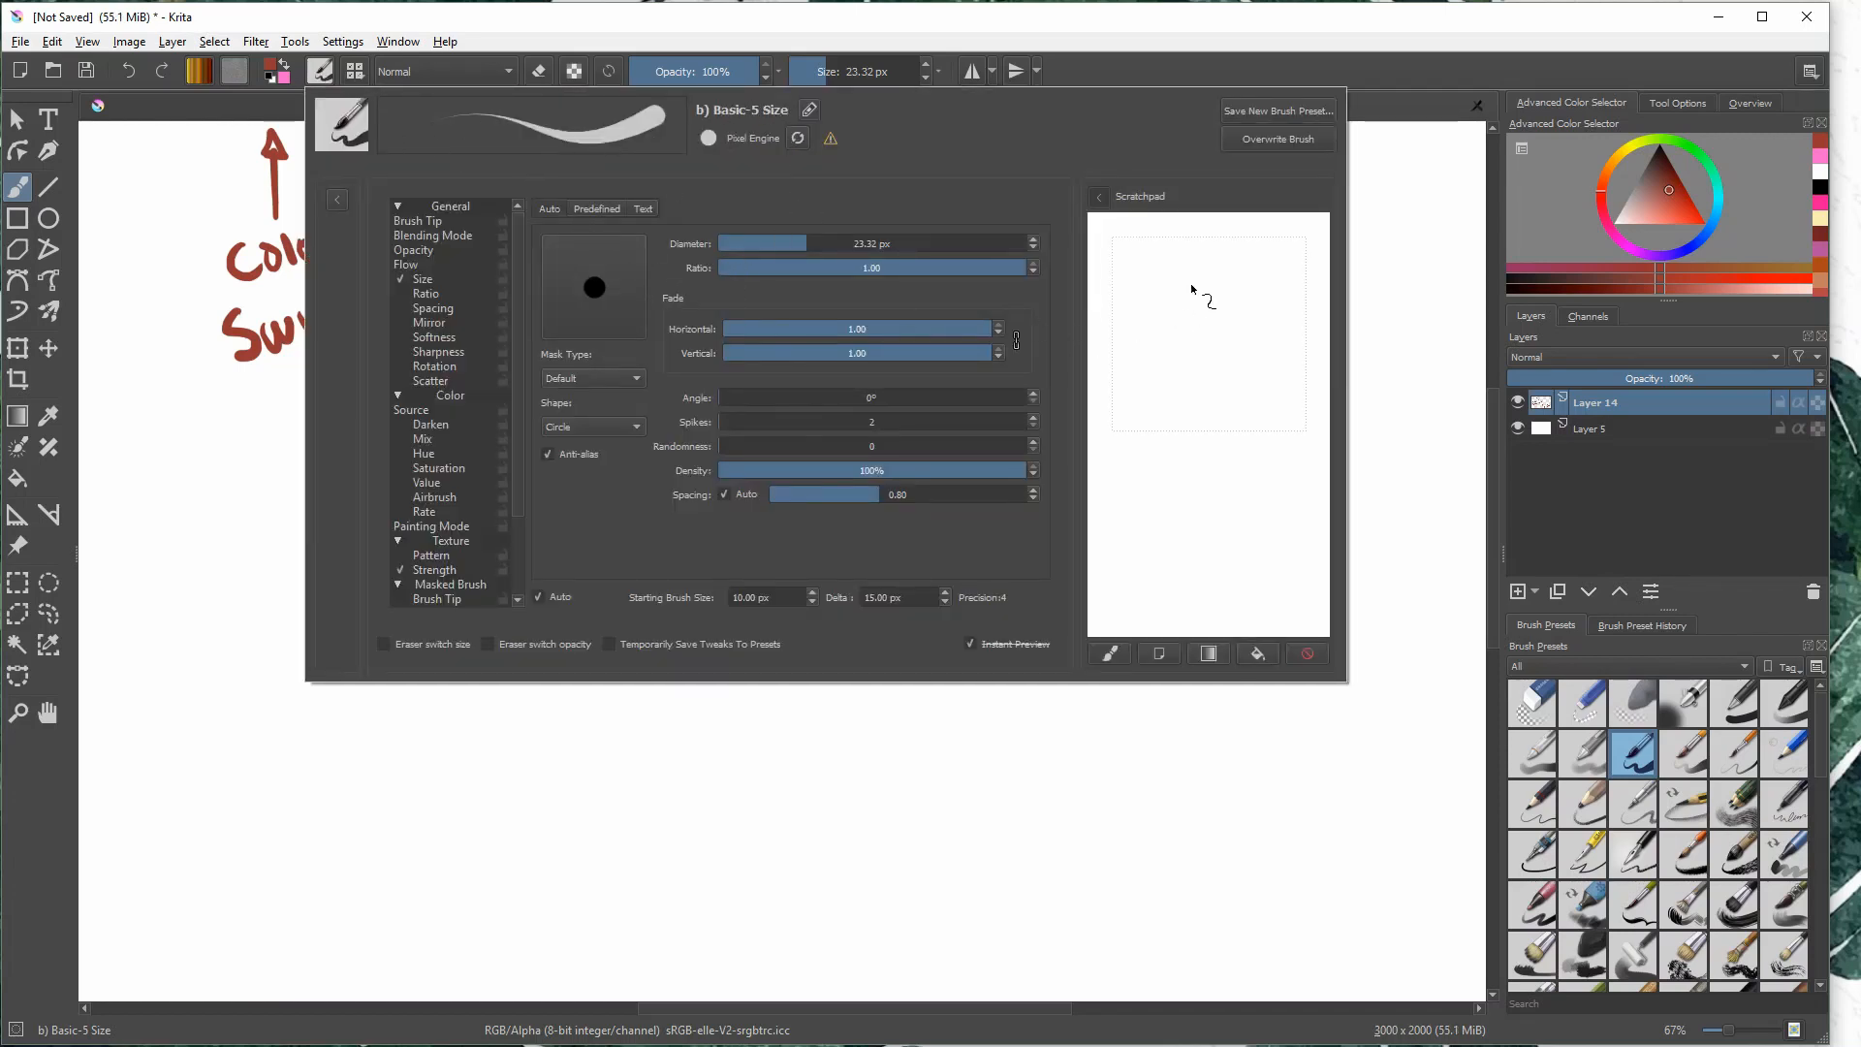
mouse_move(1211, 248)
left_mouse_down()
mouse_move(1200, 387)
mouse_move(1126, 528)
left_mouse_up()
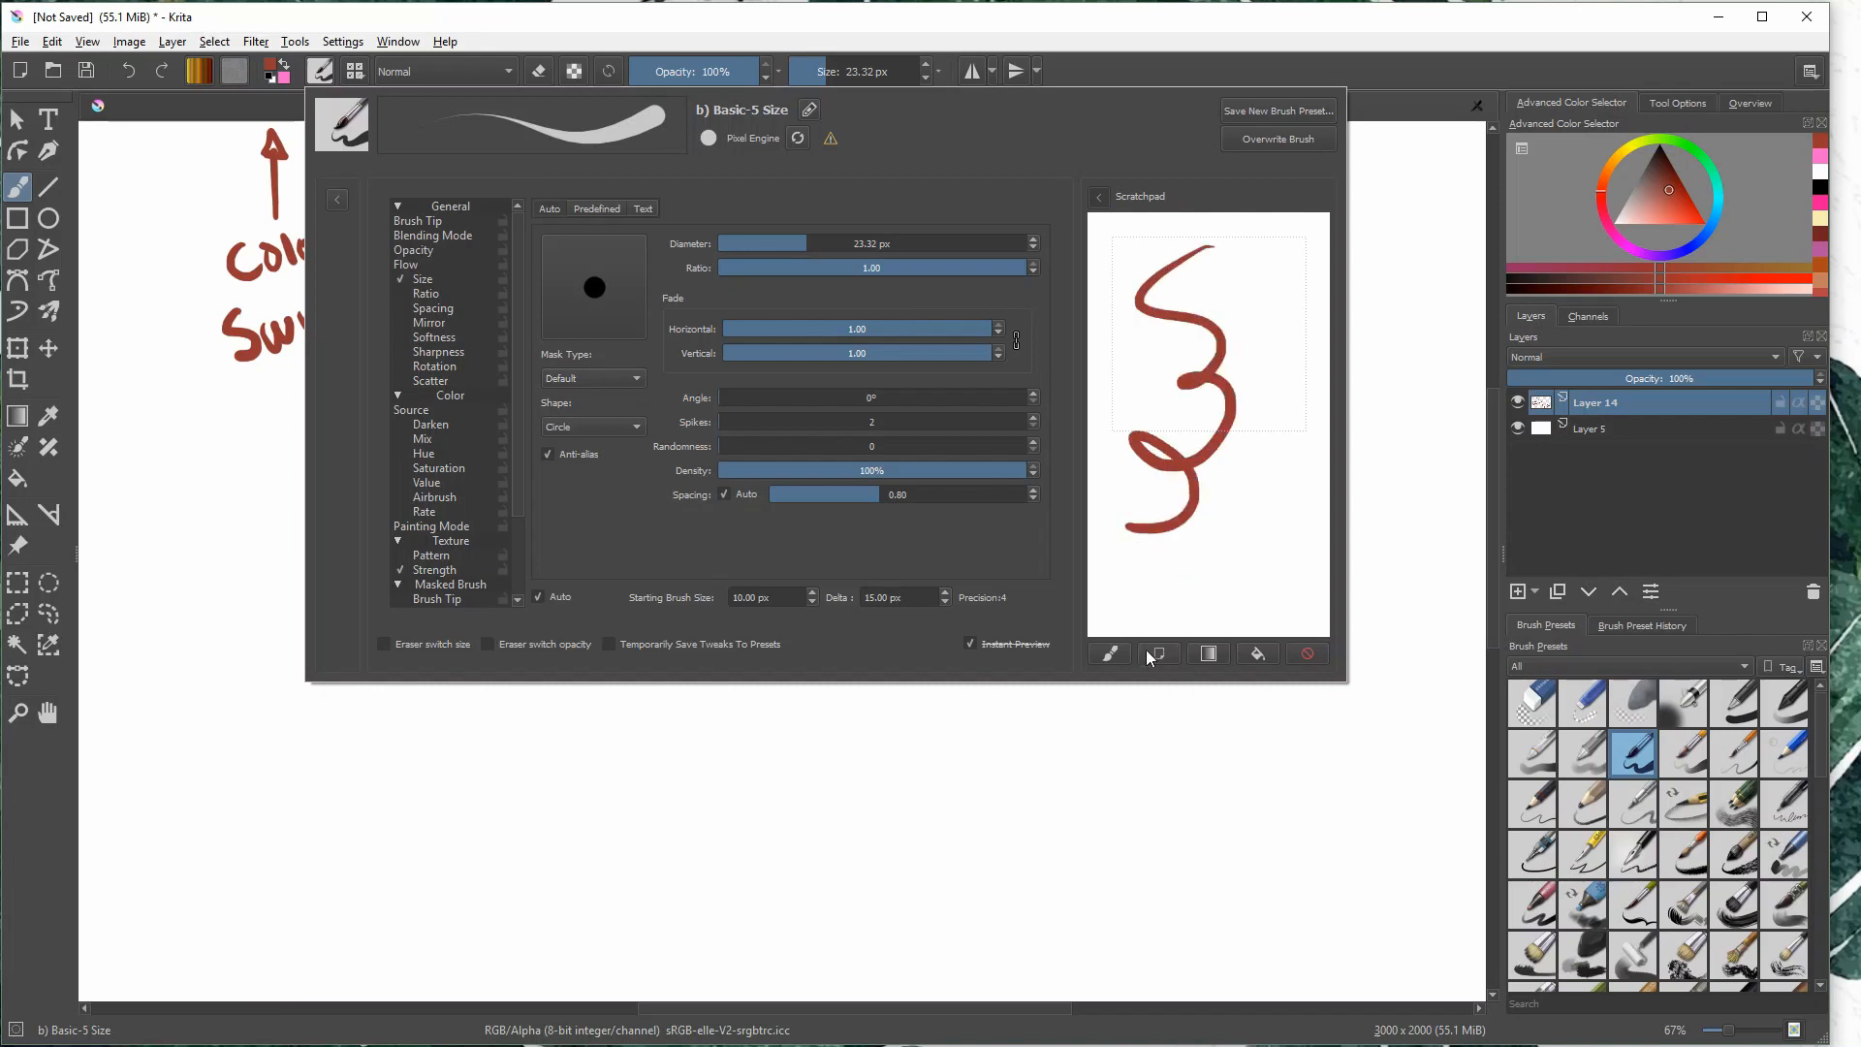
left_click(1210, 654)
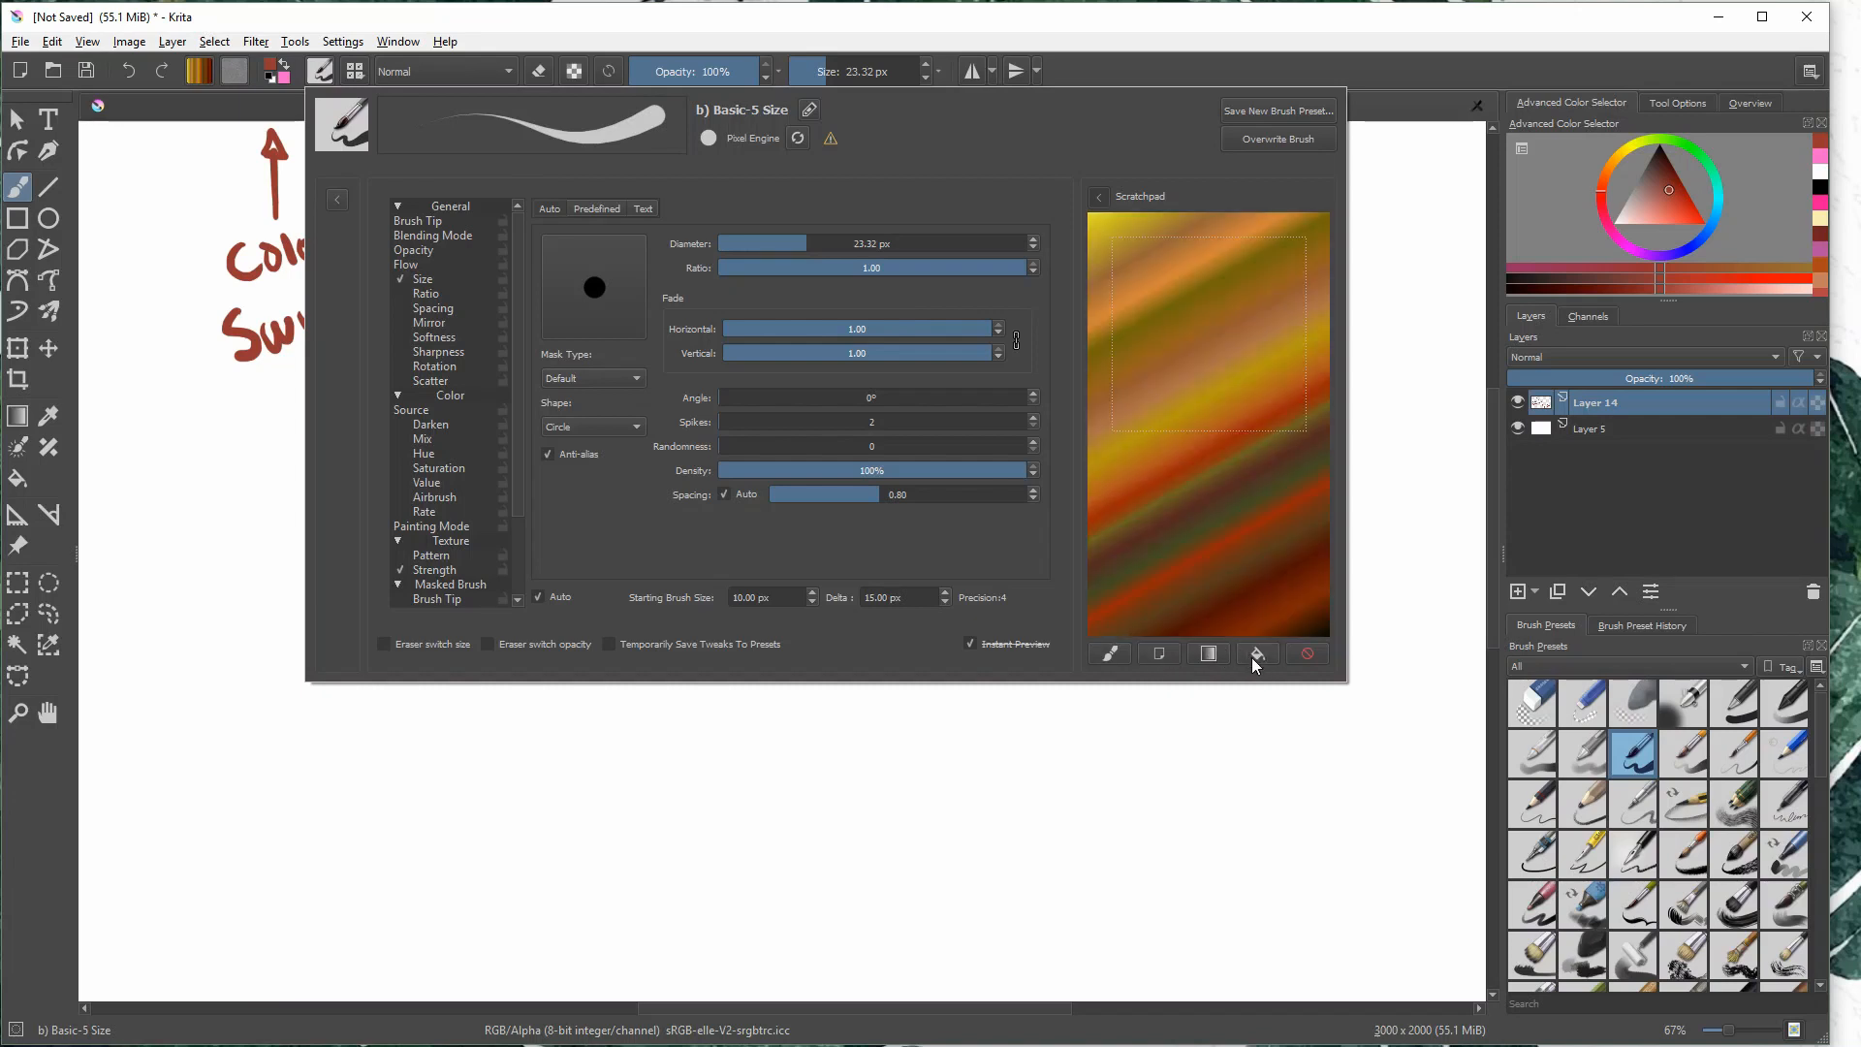
left_click(1178, 655)
left_click(1110, 653)
left_click(1307, 655)
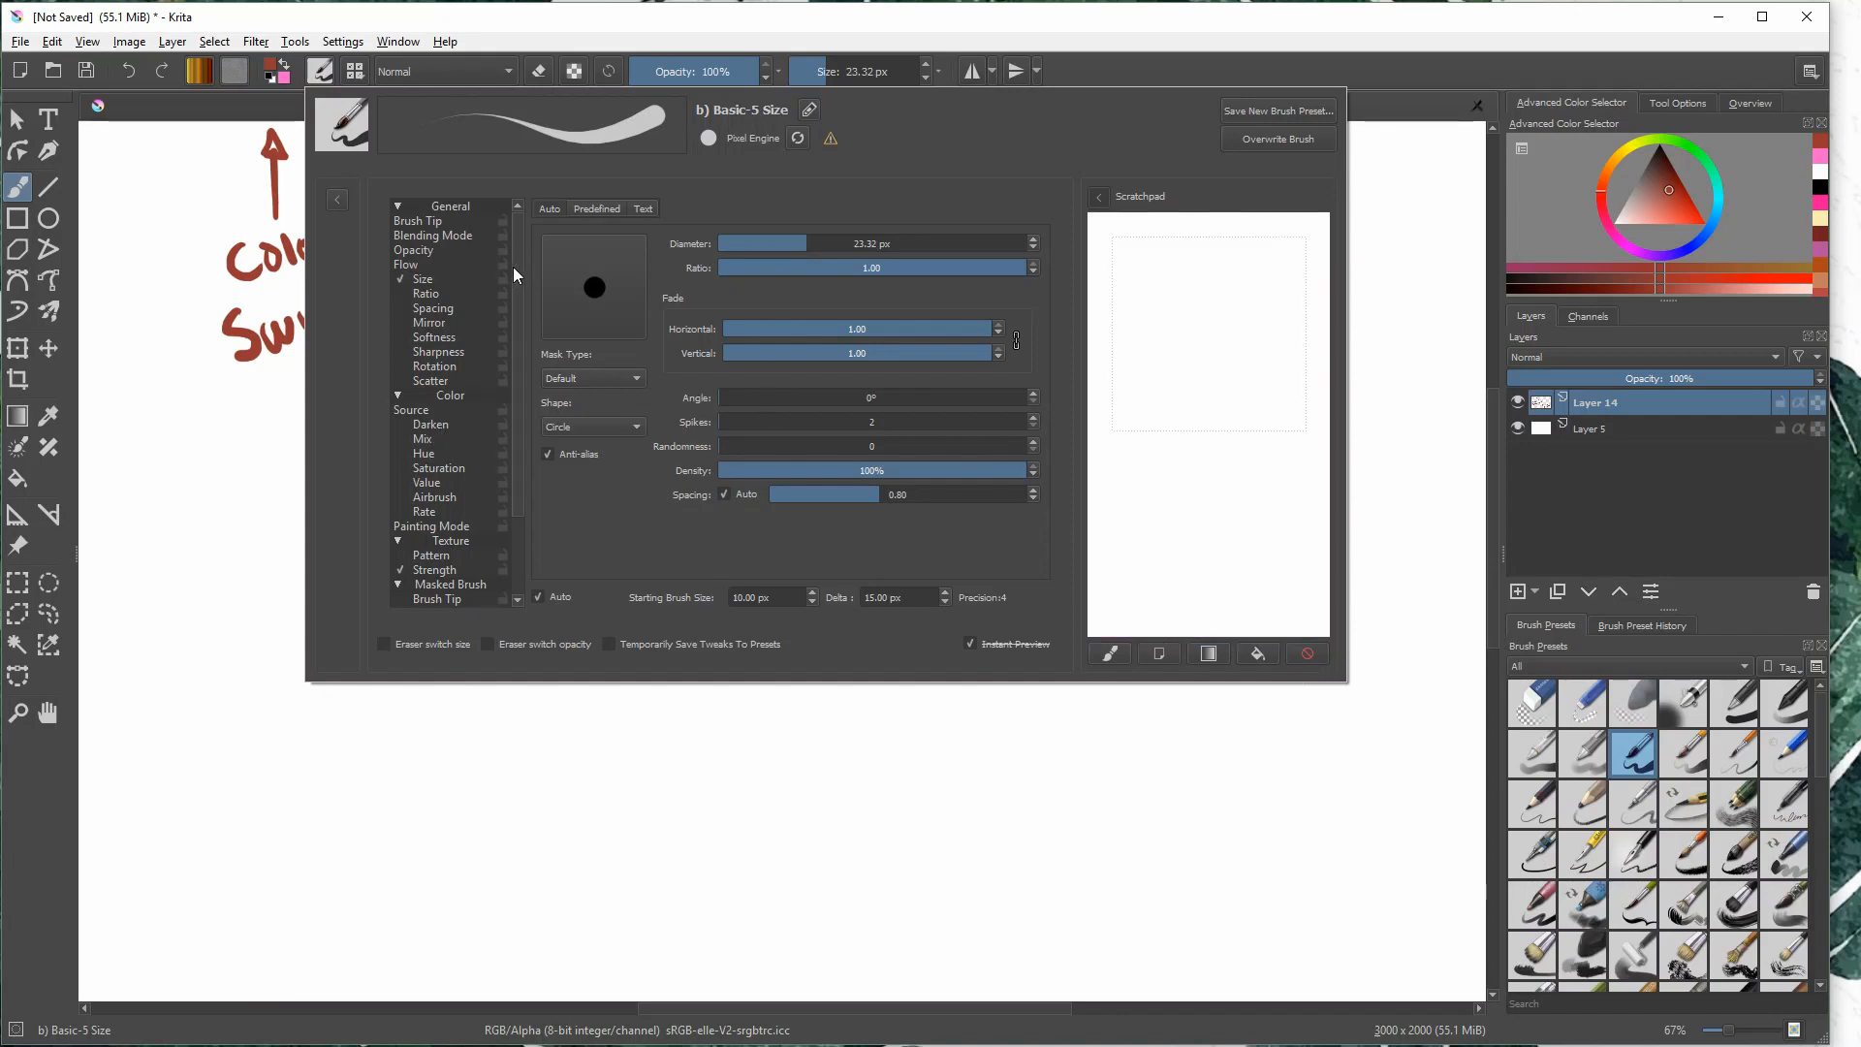
- Look through the brush option list, choose the predefined brick GIMP Brush Pipe tip, and test it on the scratchpad
left_click_drag(513, 275, 518, 473)
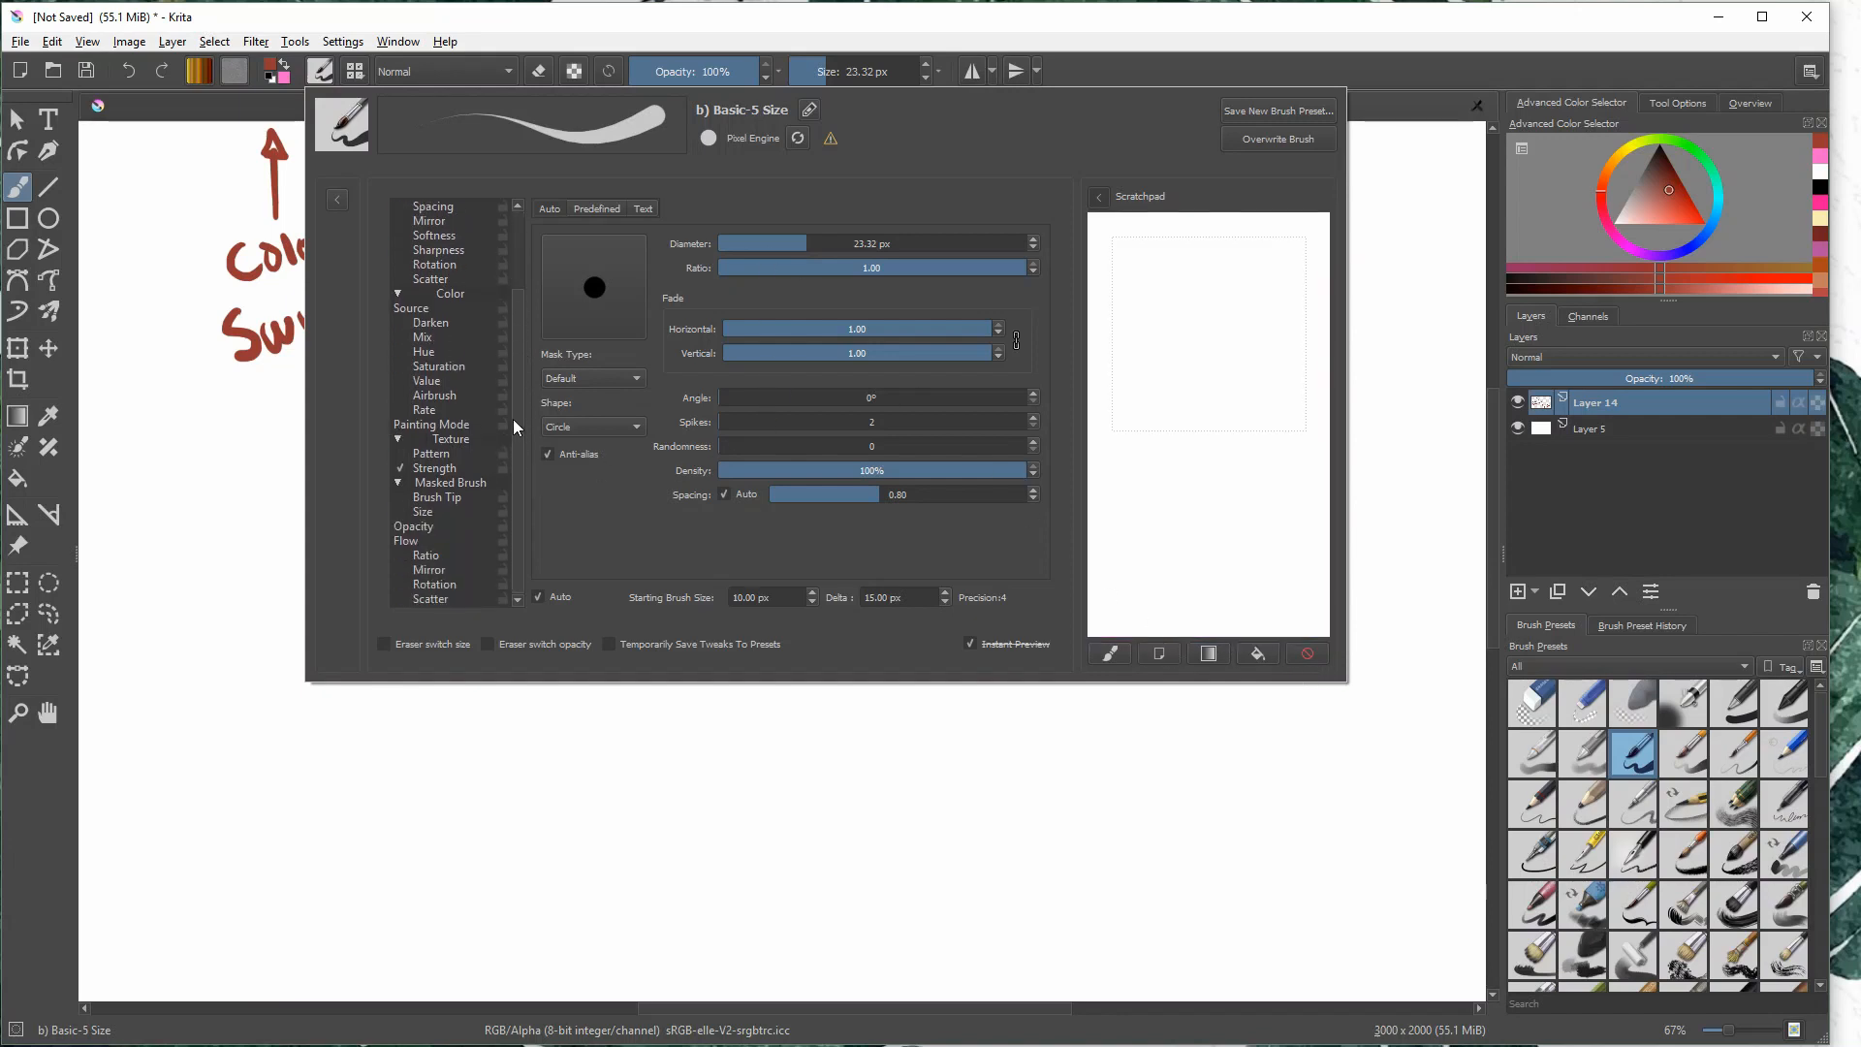
left_click_drag(520, 364, 516, 252)
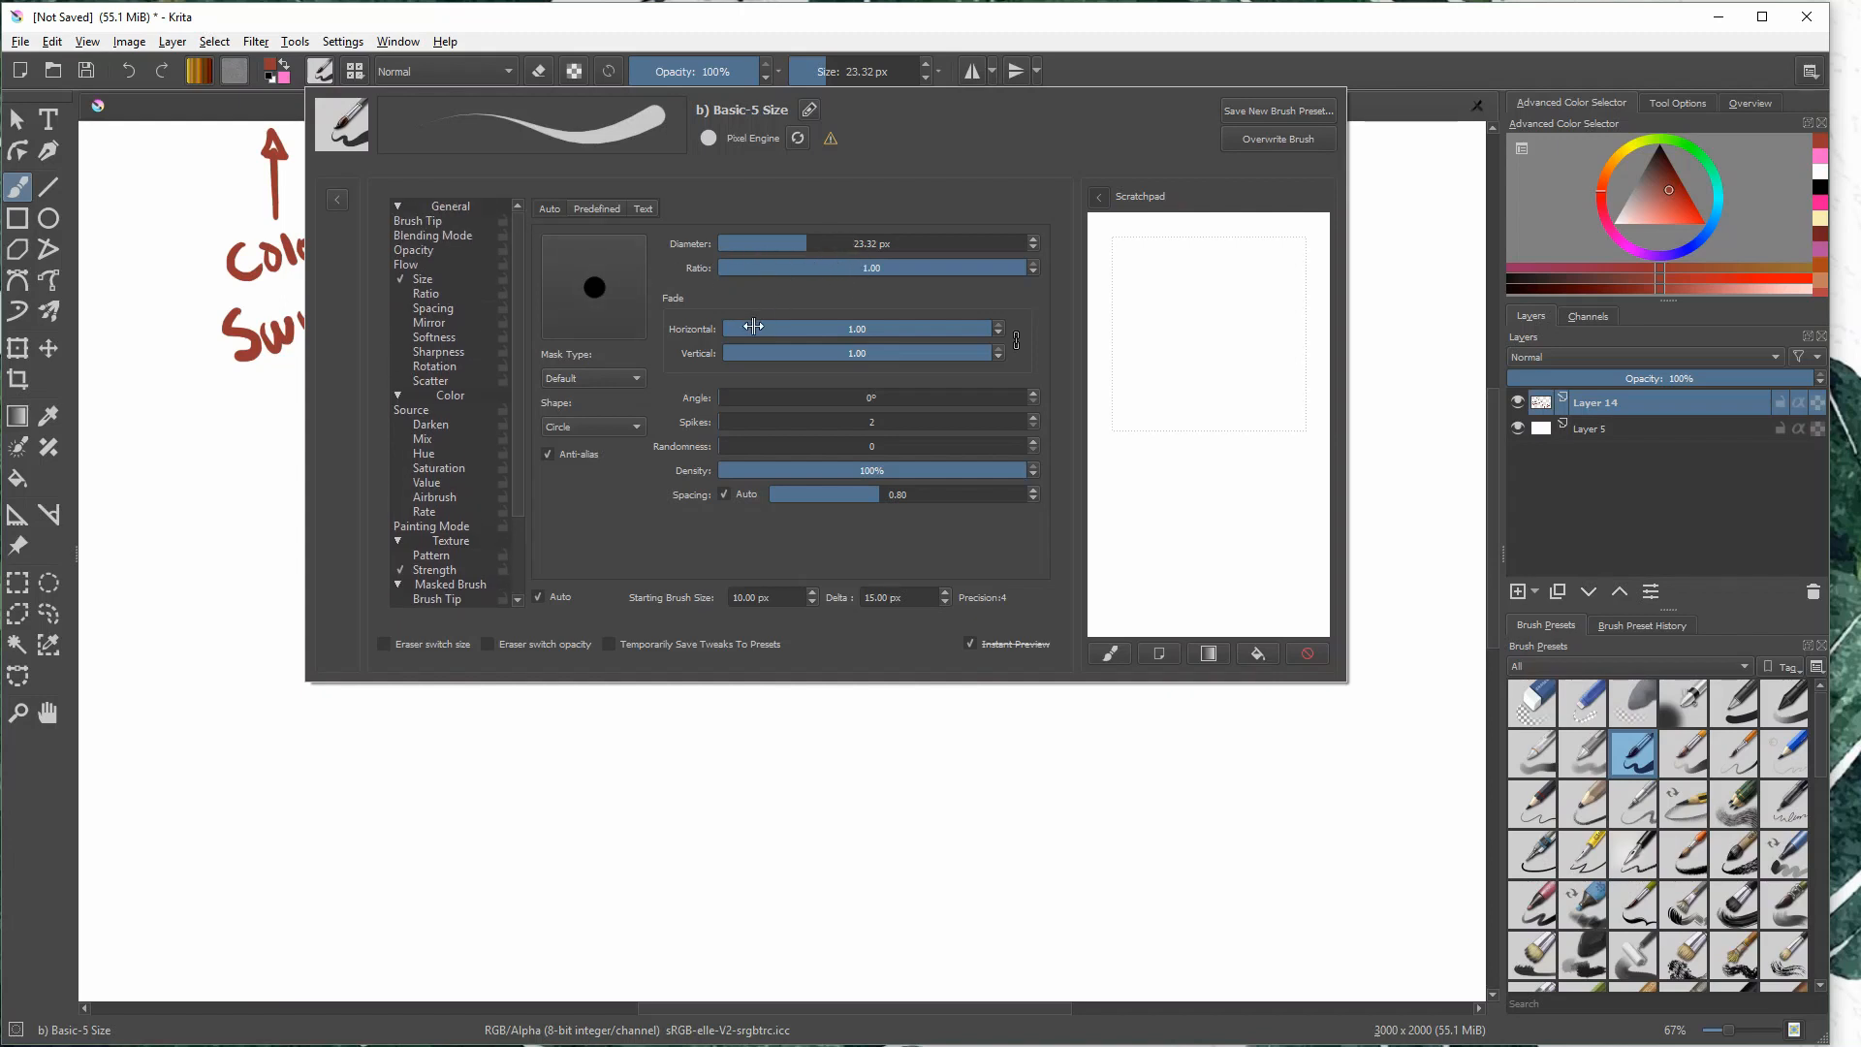
left_click(596, 208)
left_click(712, 281)
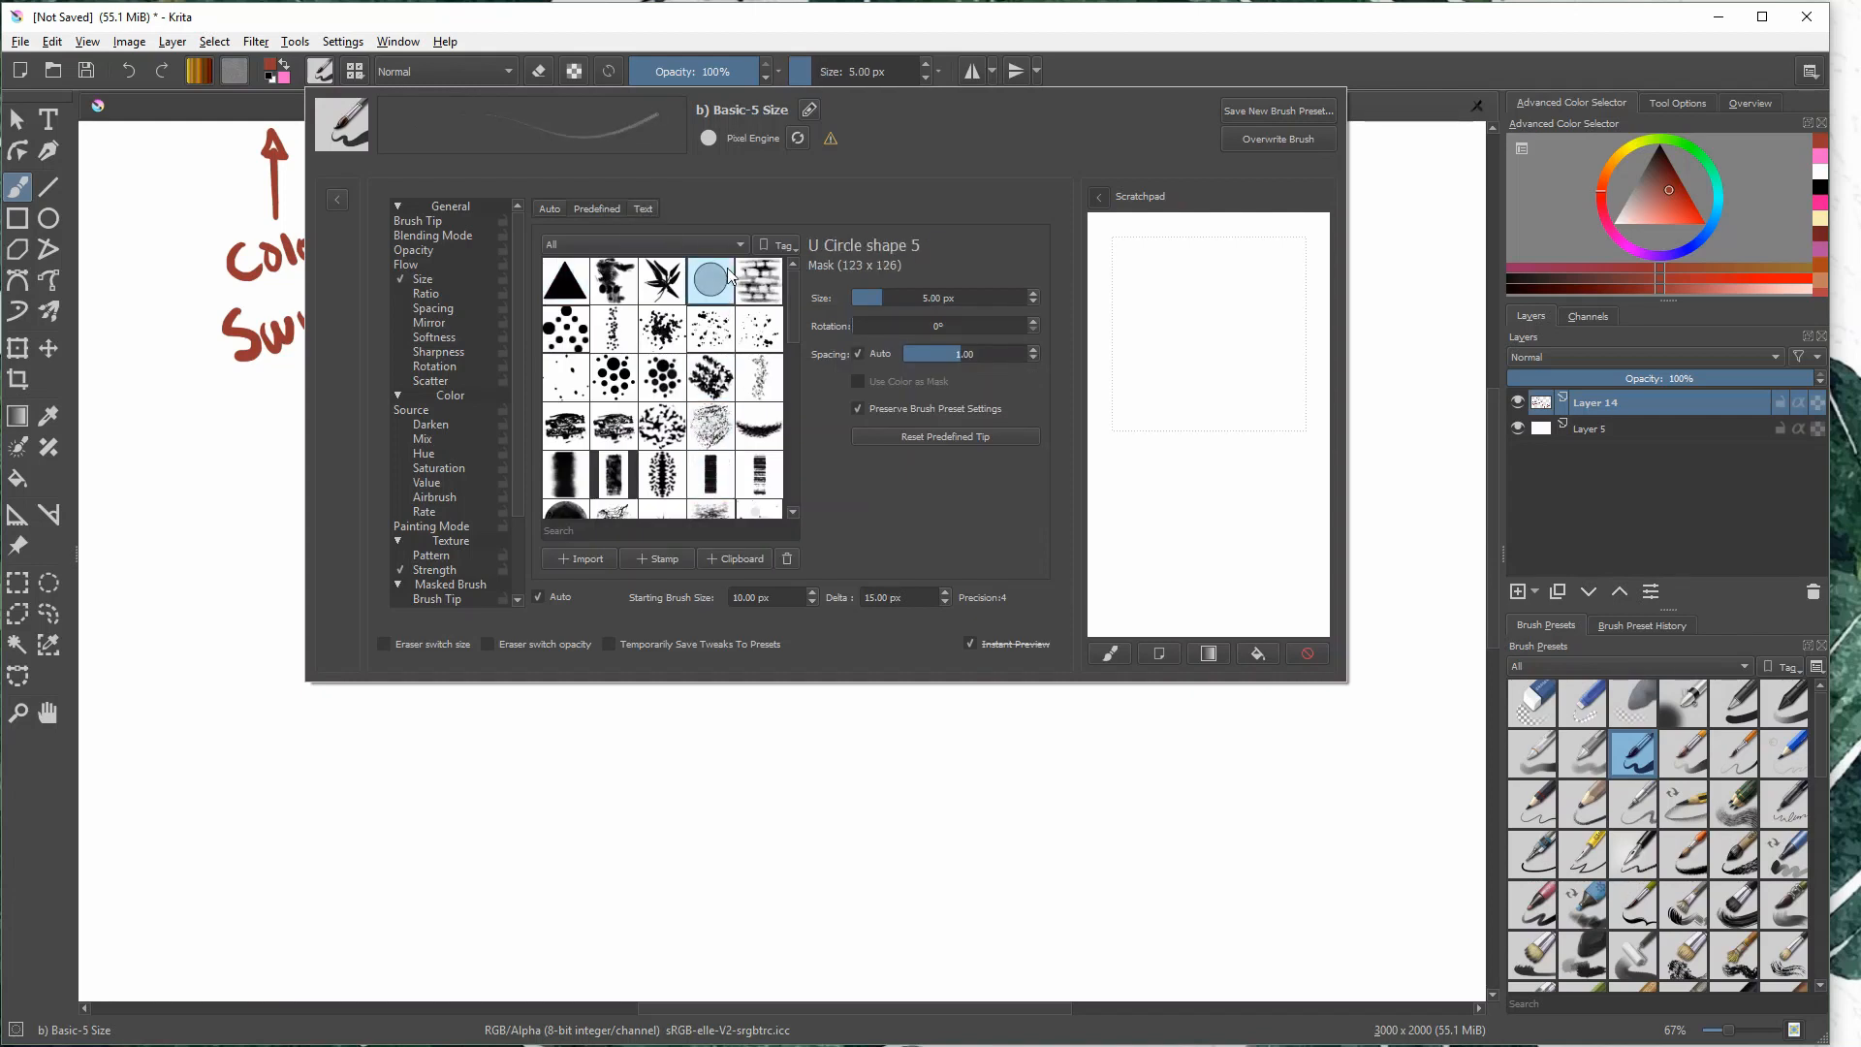
left_click(771, 271)
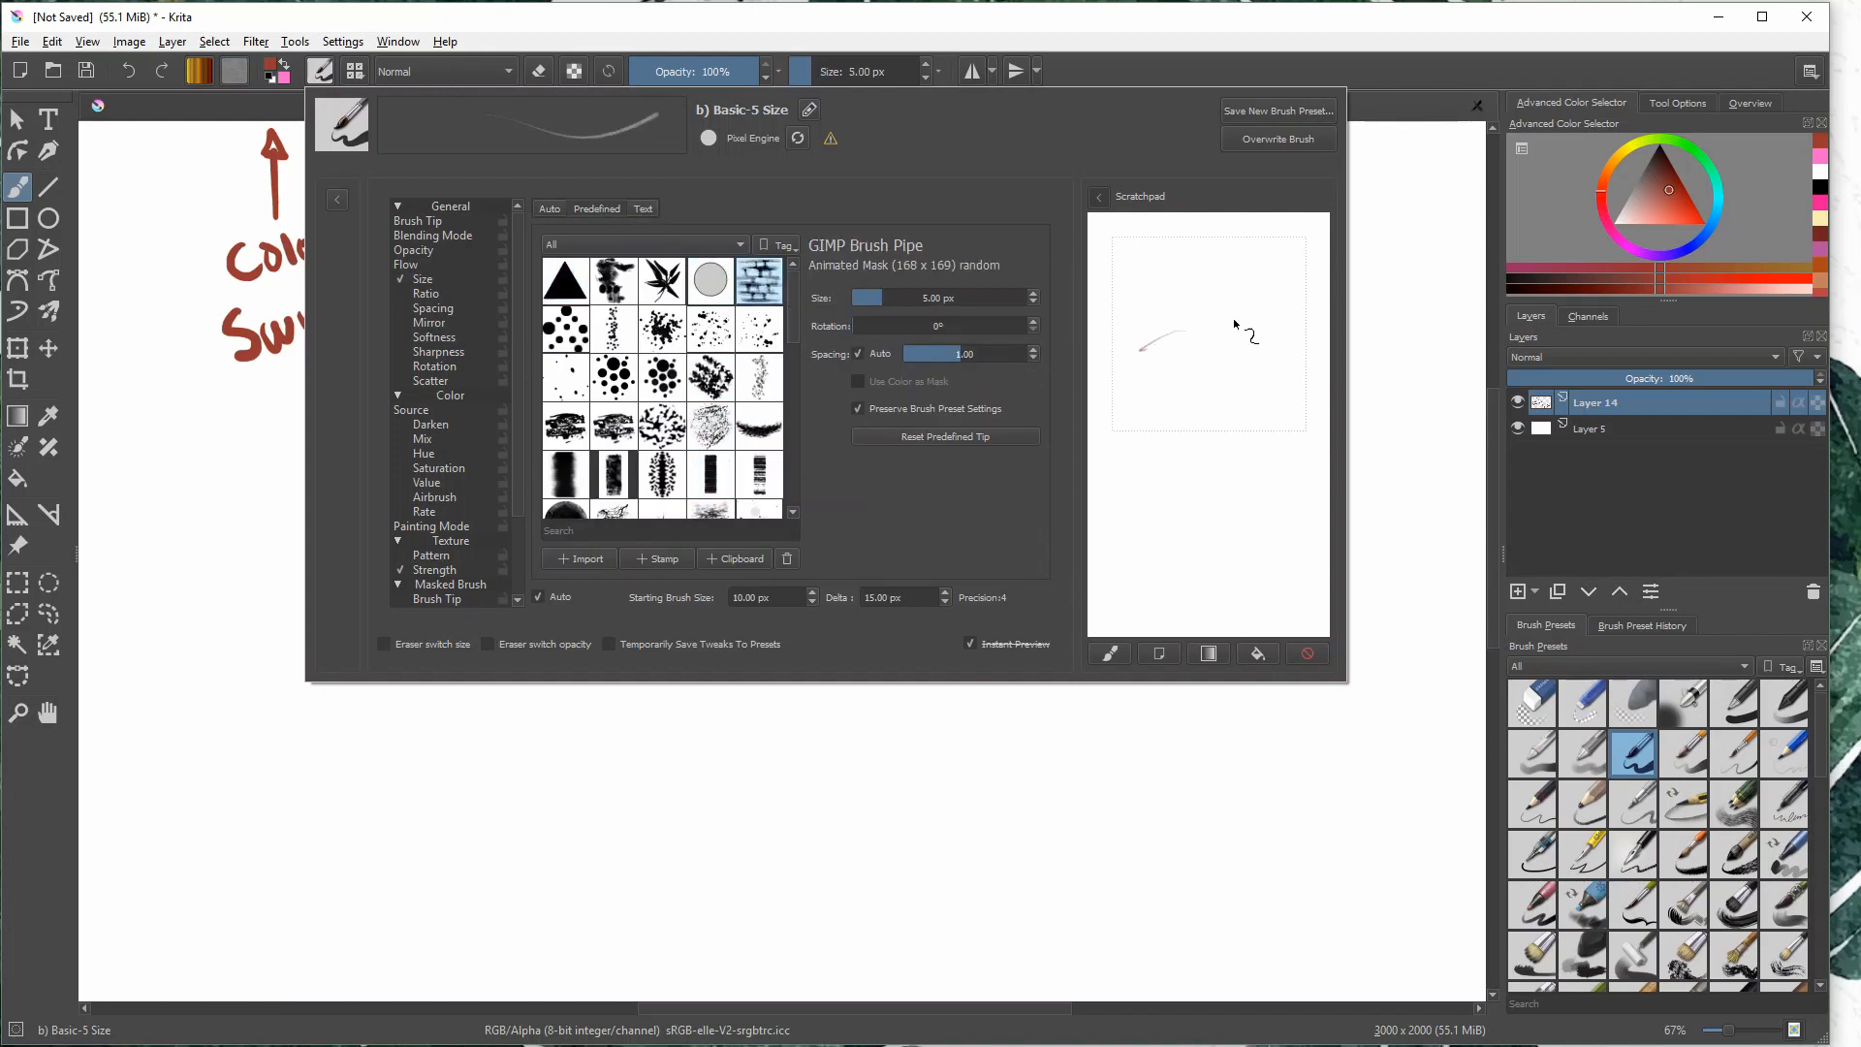
left_click_drag(1234, 323, 1218, 439)
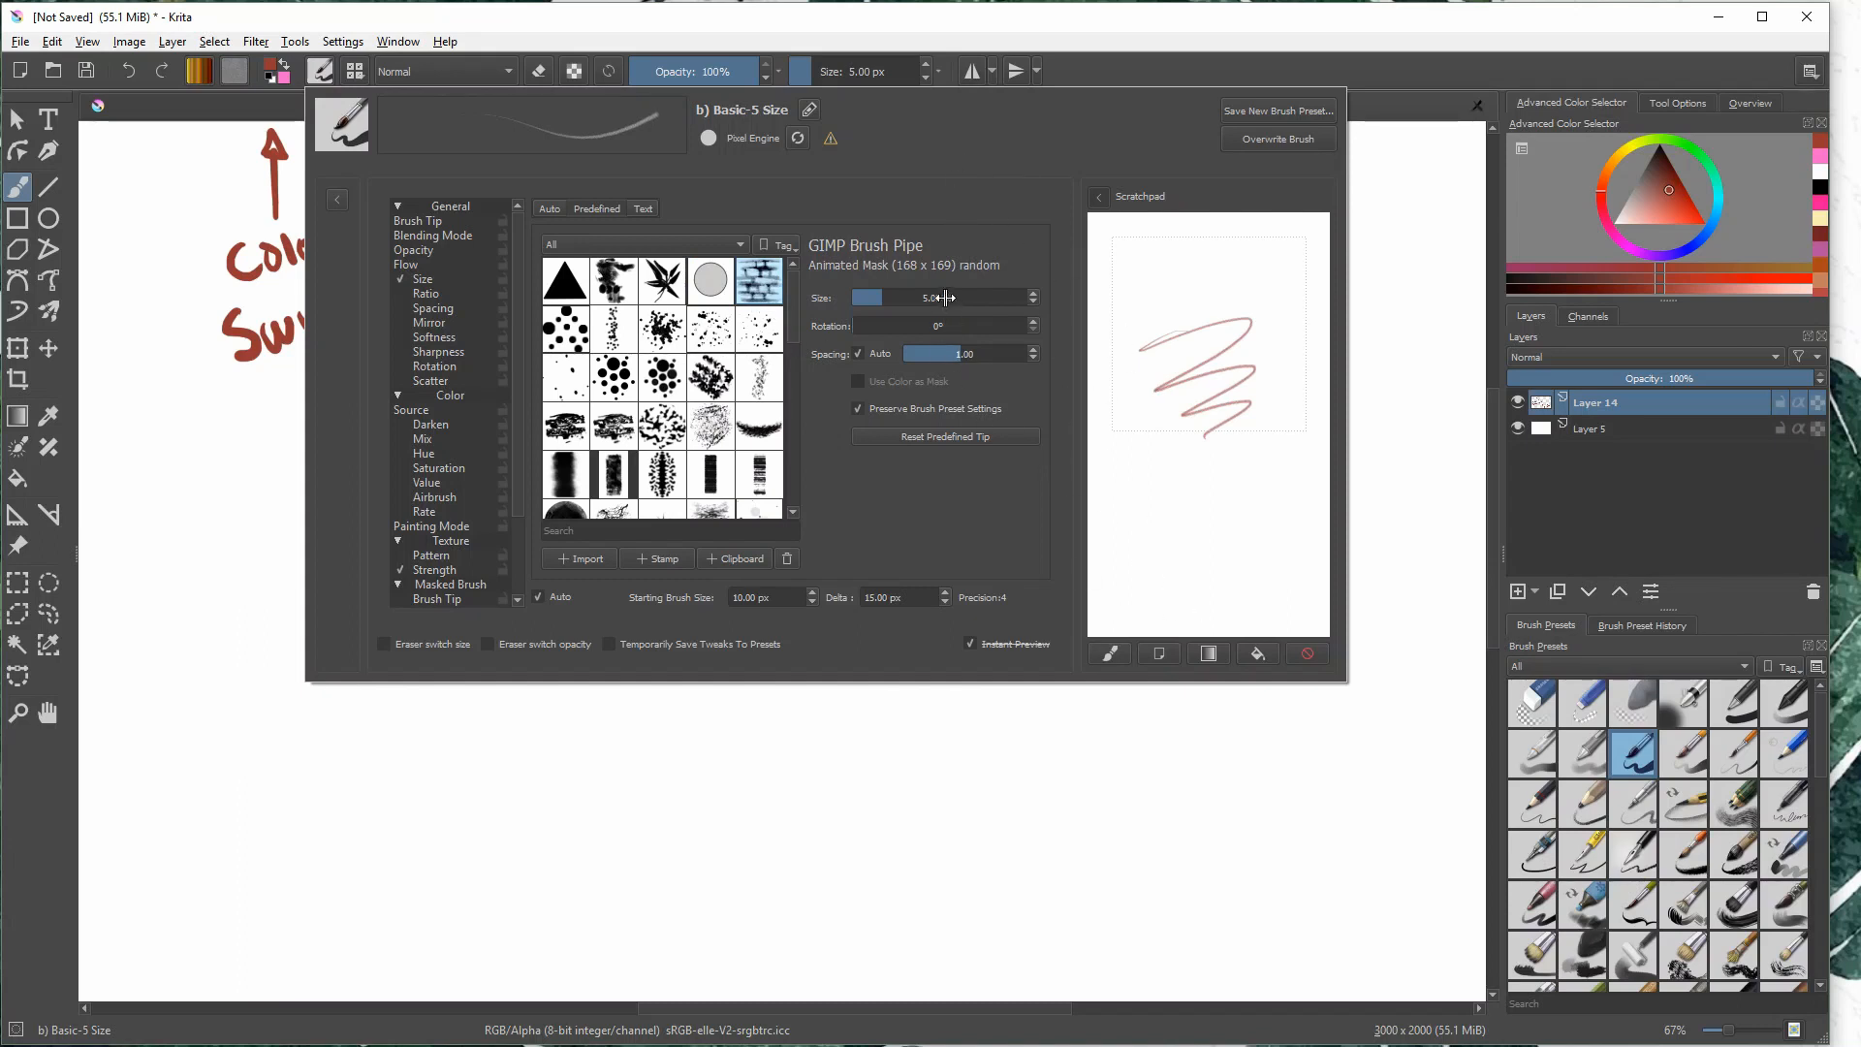
- Set the brick brush tip's size to 1,000 px, test strokes and stamps on the scratchpad, and clear it
mouse_move(945, 297)
left_mouse_down()
mouse_move(1030, 297)
mouse_move(1215, 480)
mouse_move(1197, 514)
left_mouse_up()
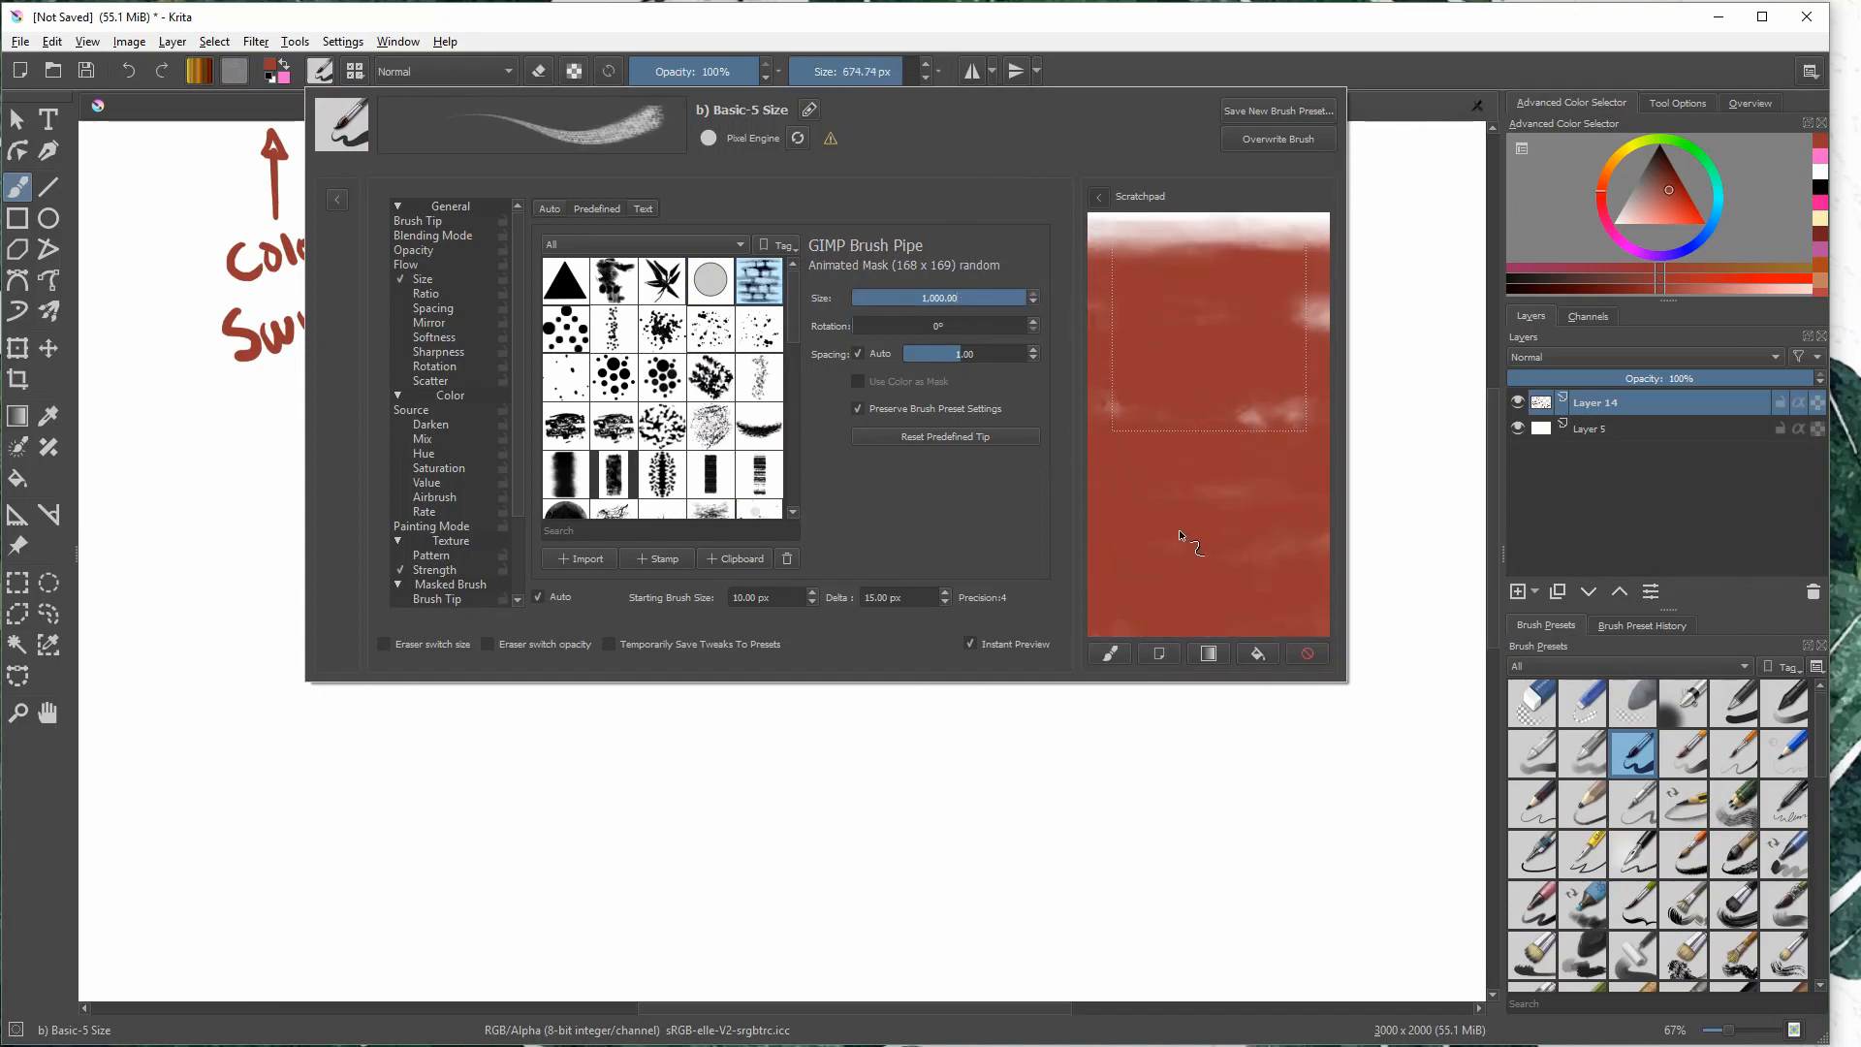
left_click(1160, 653)
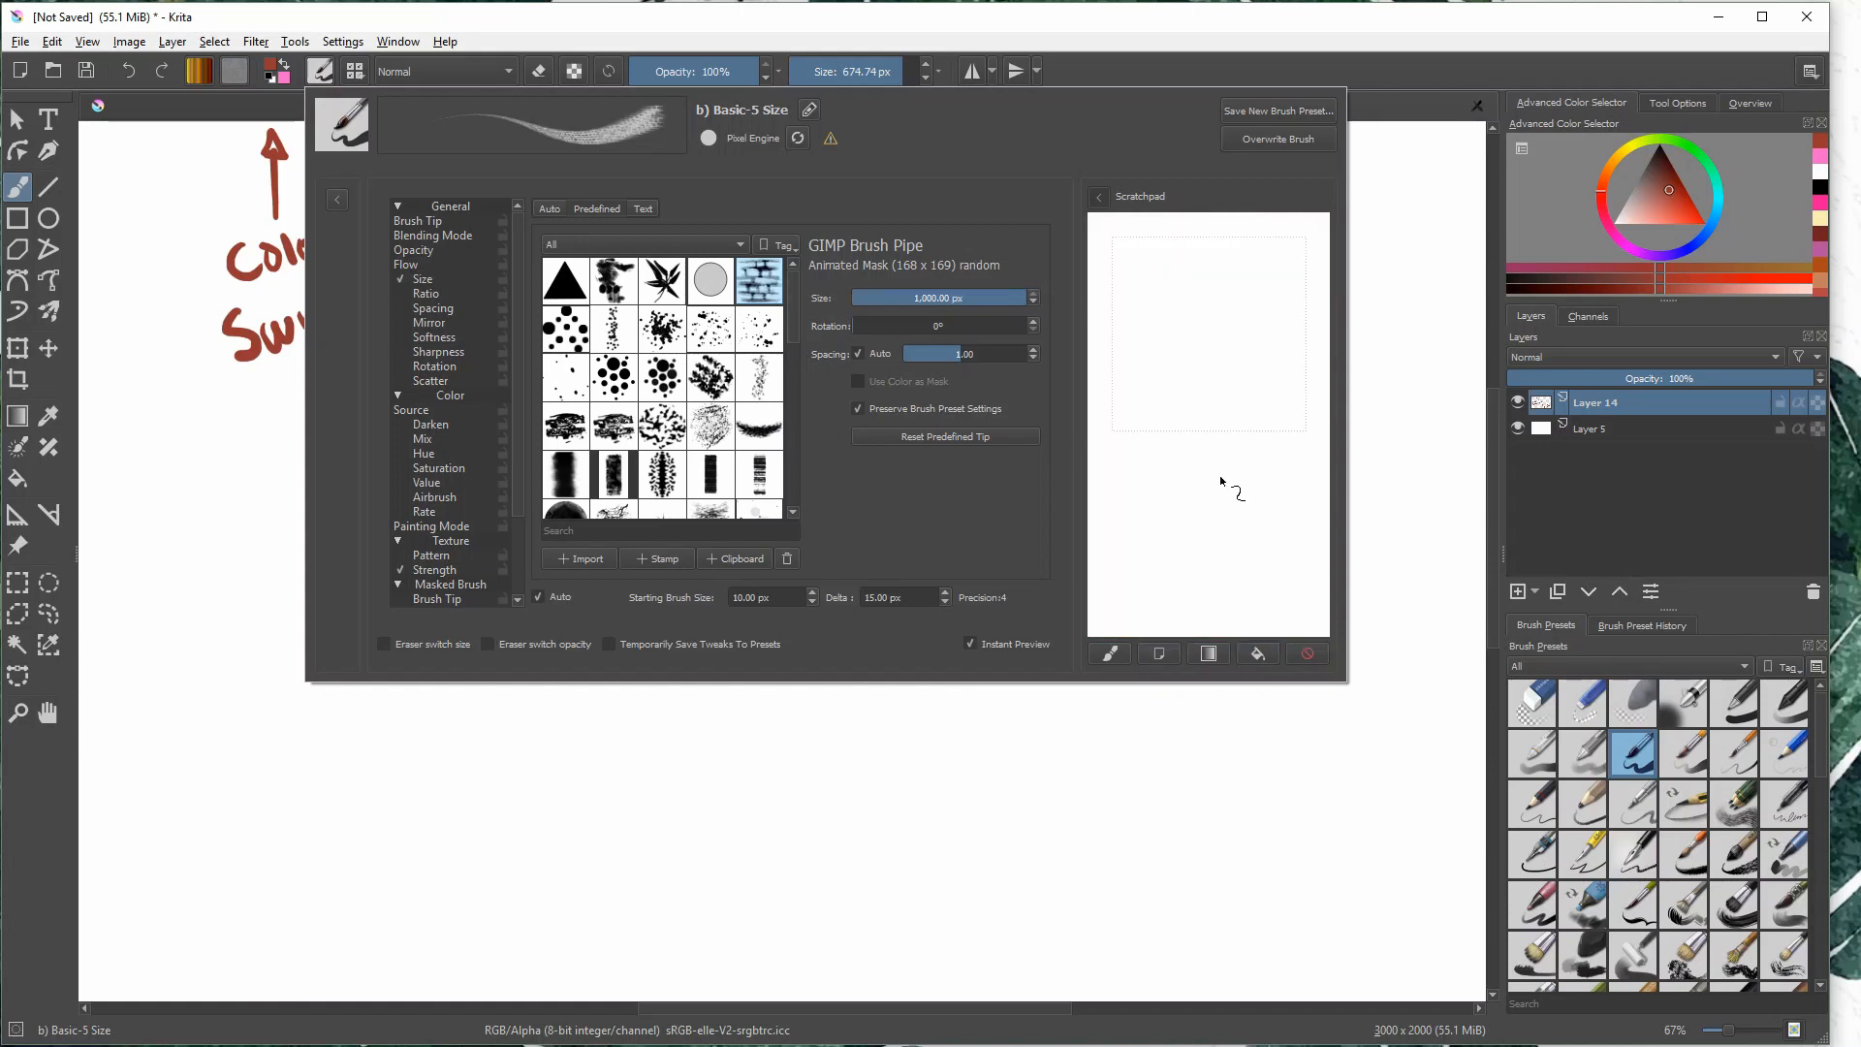
left_click_drag(1225, 486, 1159, 514)
left_click(1160, 652)
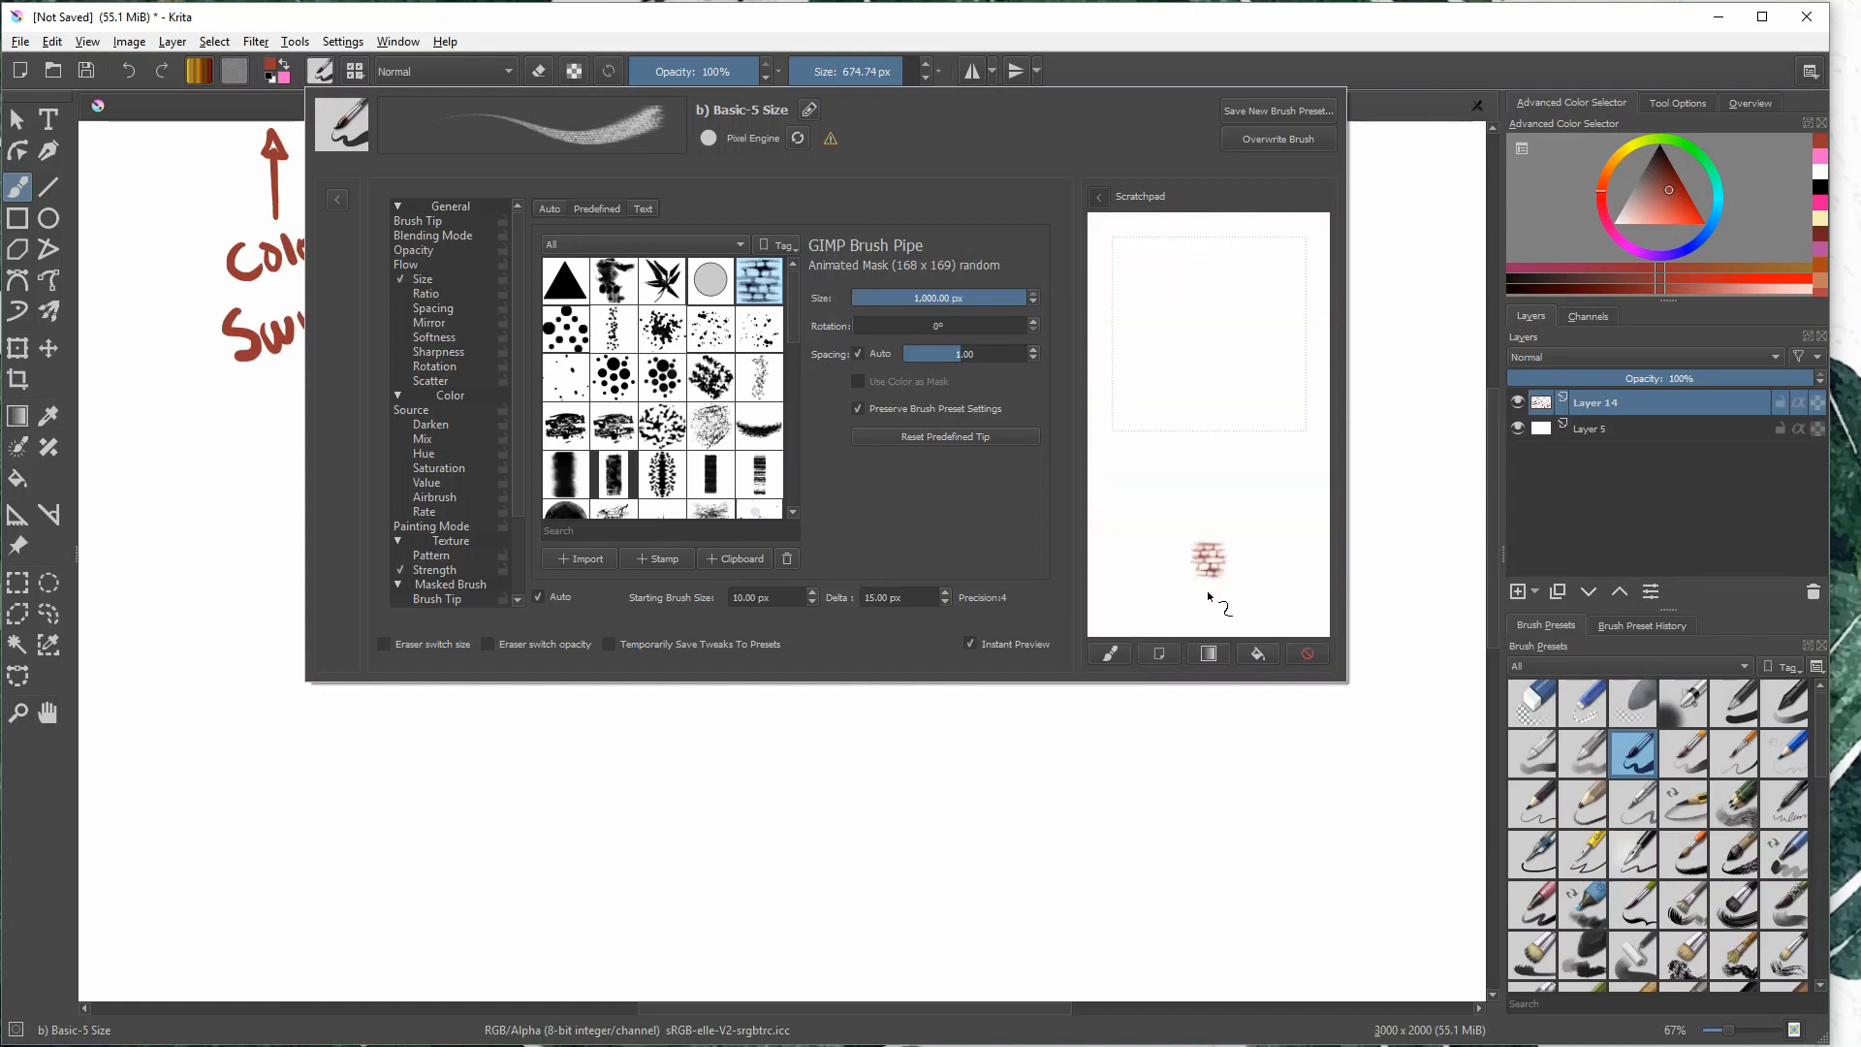
left_click(1206, 505)
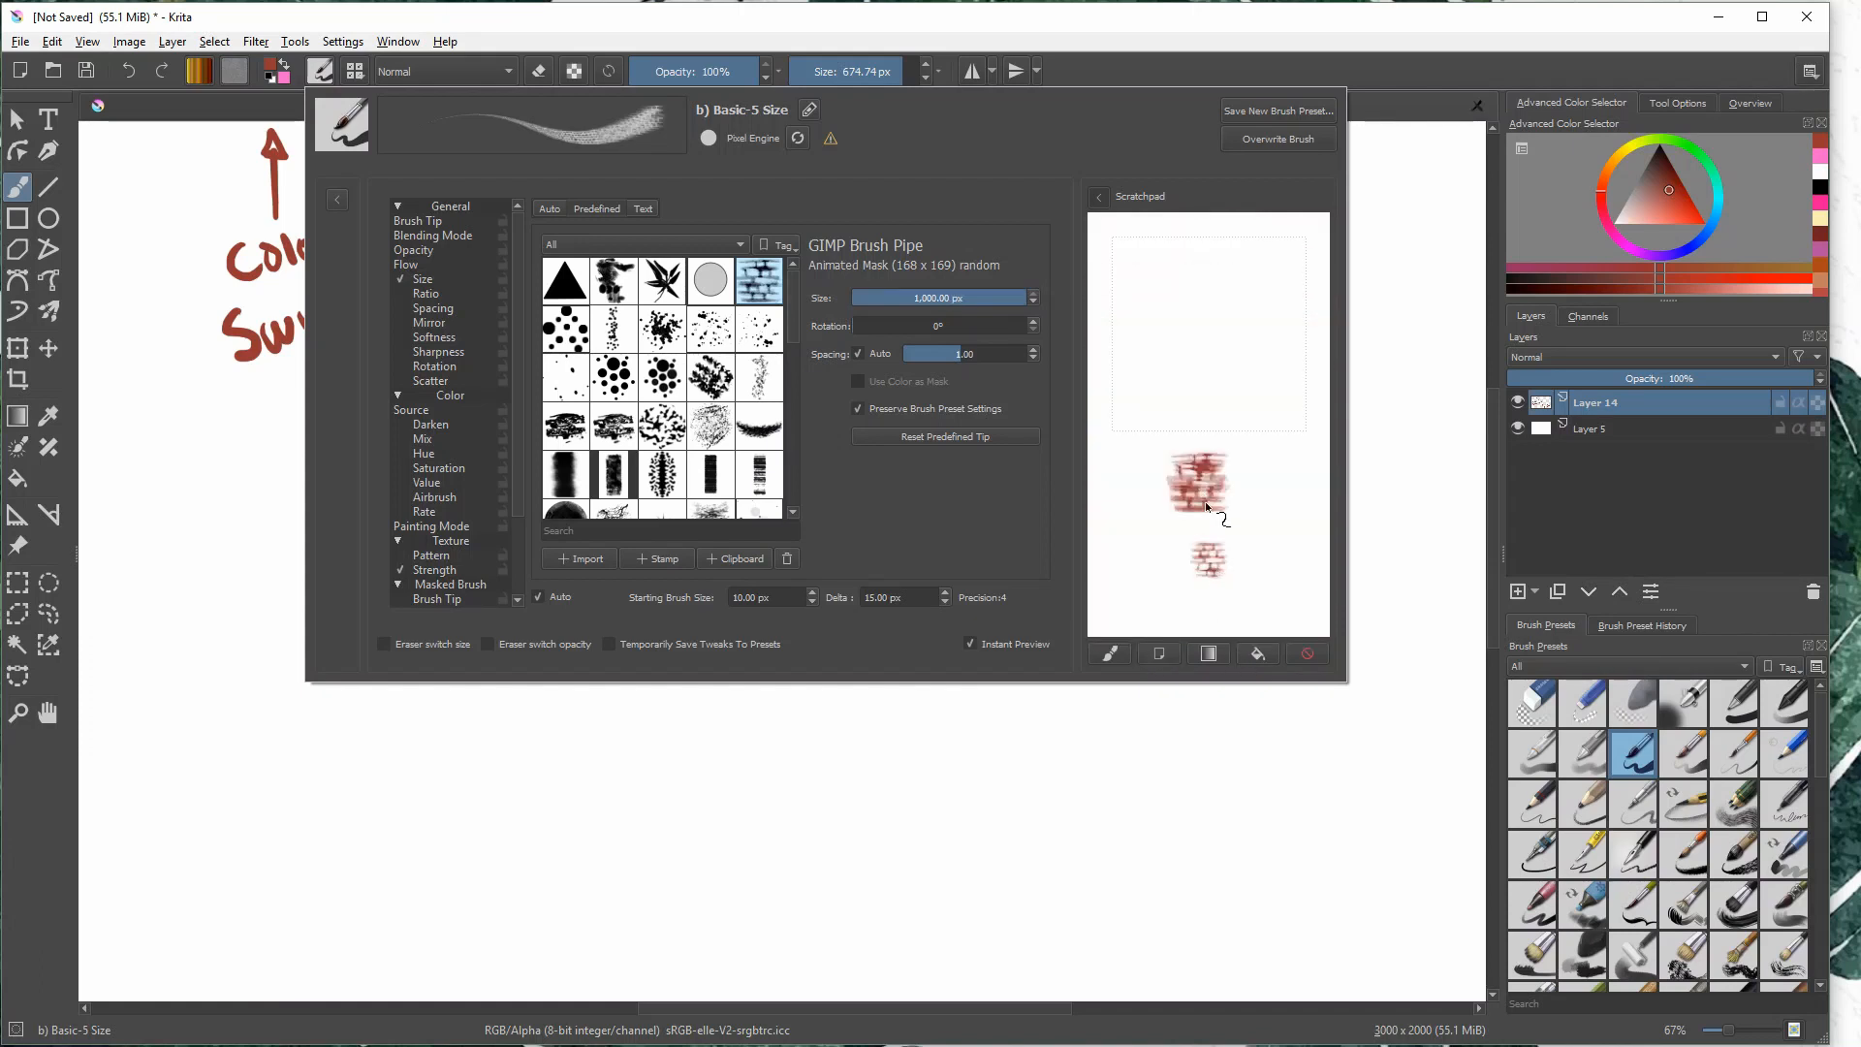
left_click(1160, 654)
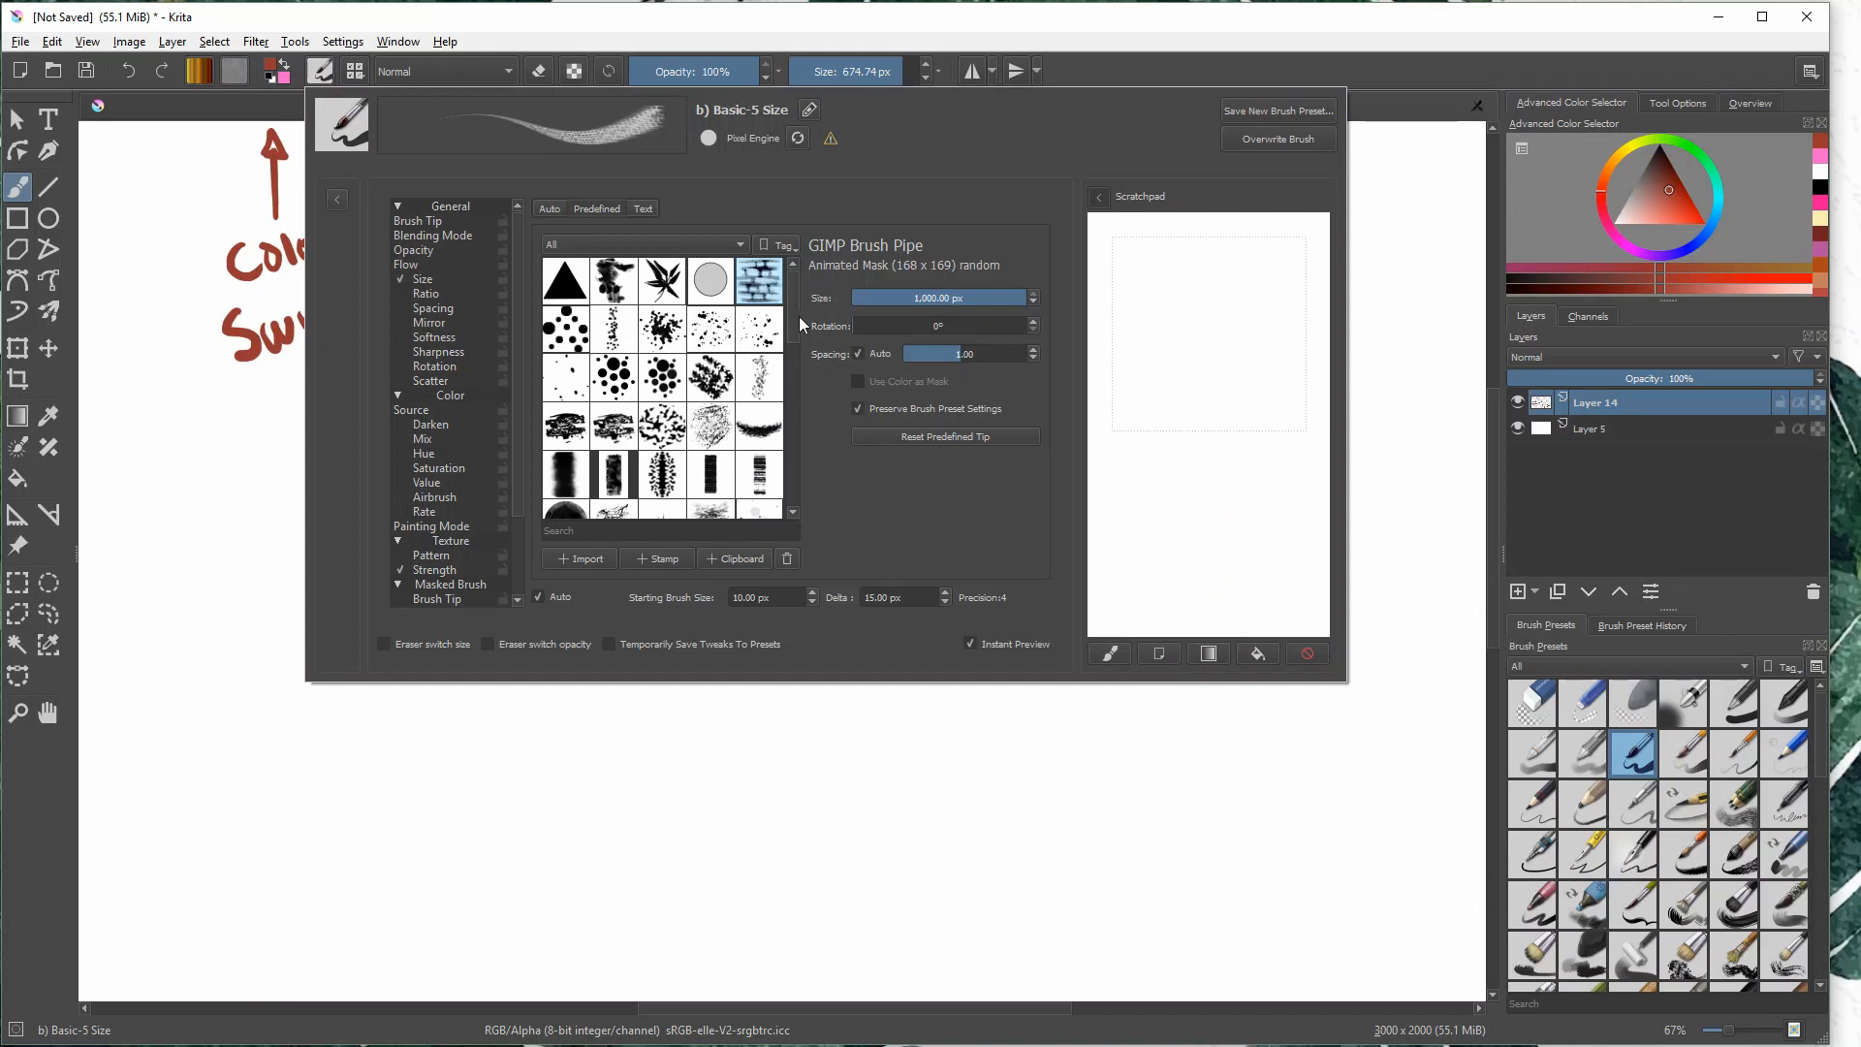
- Choose the predefined U Circle shape 5 tip, test a stroke on the scratchpad, and clear it
mouse_move(799, 317)
left_mouse_down()
mouse_move(793, 480)
mouse_move(778, 298)
left_mouse_up()
left_click(624, 246)
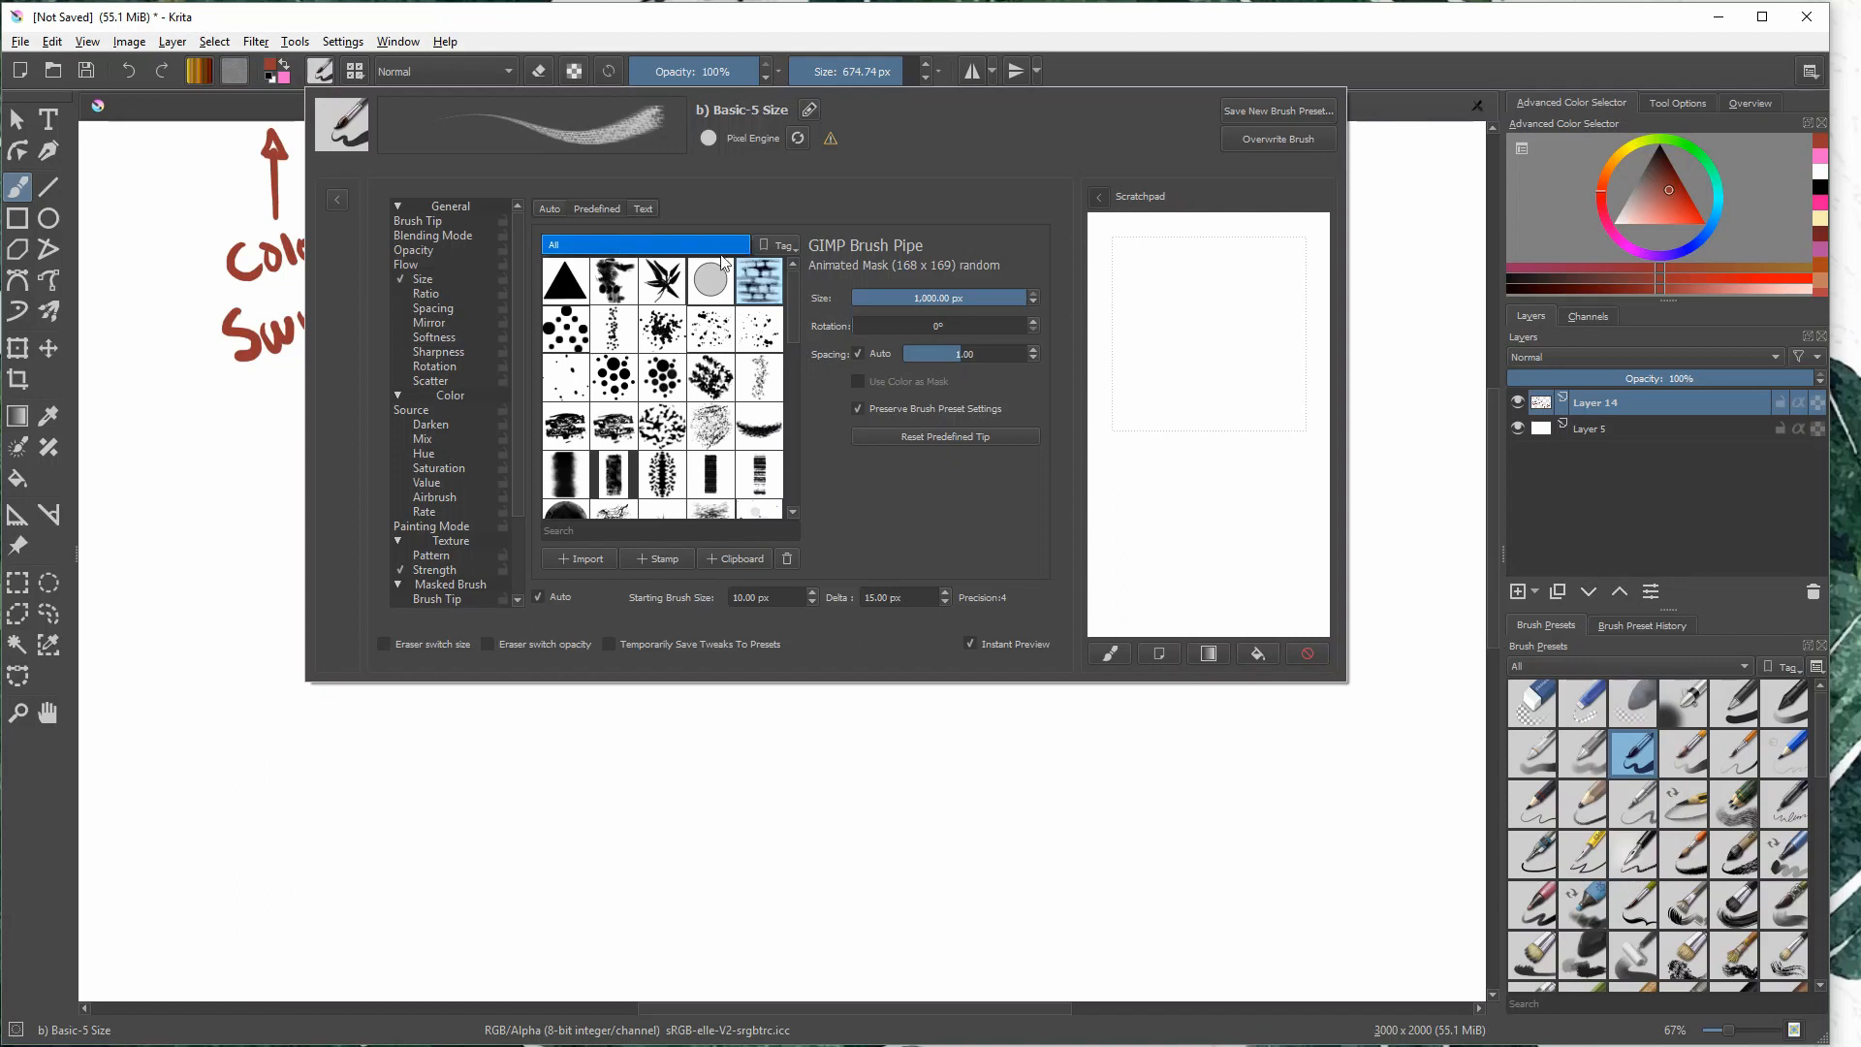
left_click(762, 337)
left_click(711, 280)
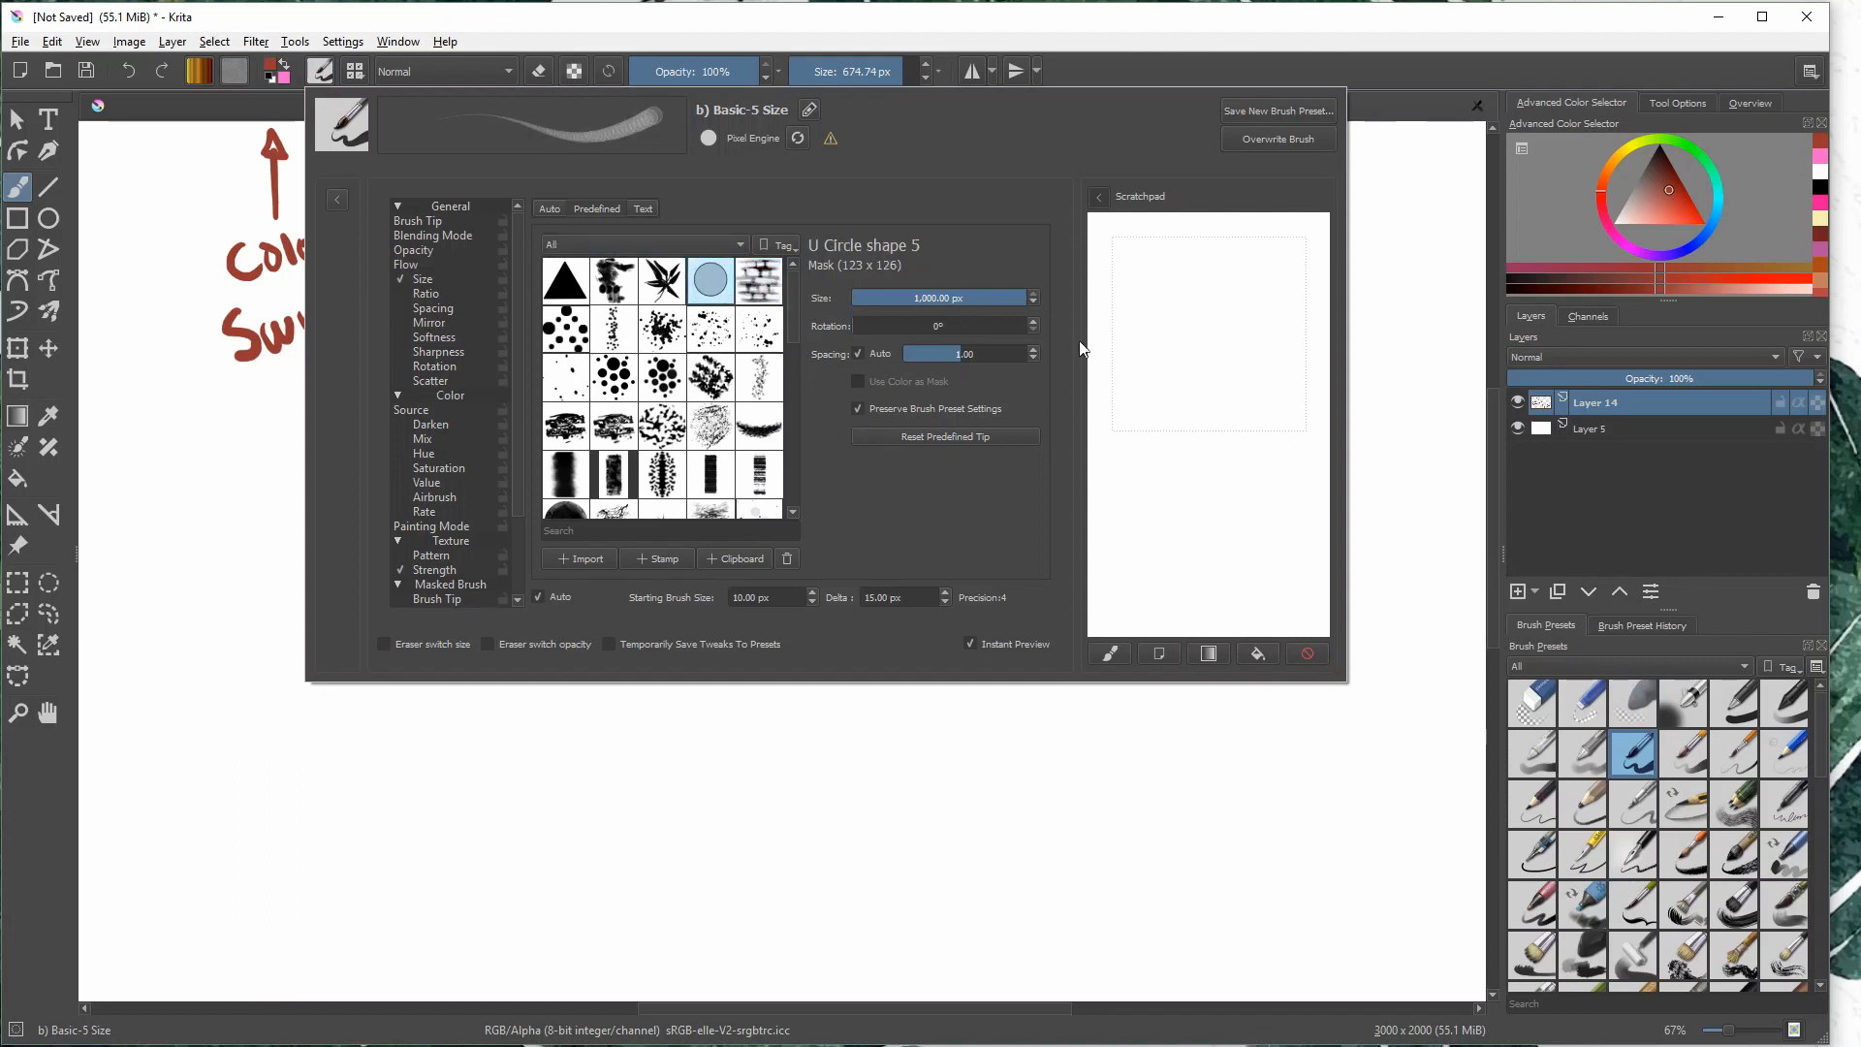
left_click_drag(1202, 370, 1253, 451)
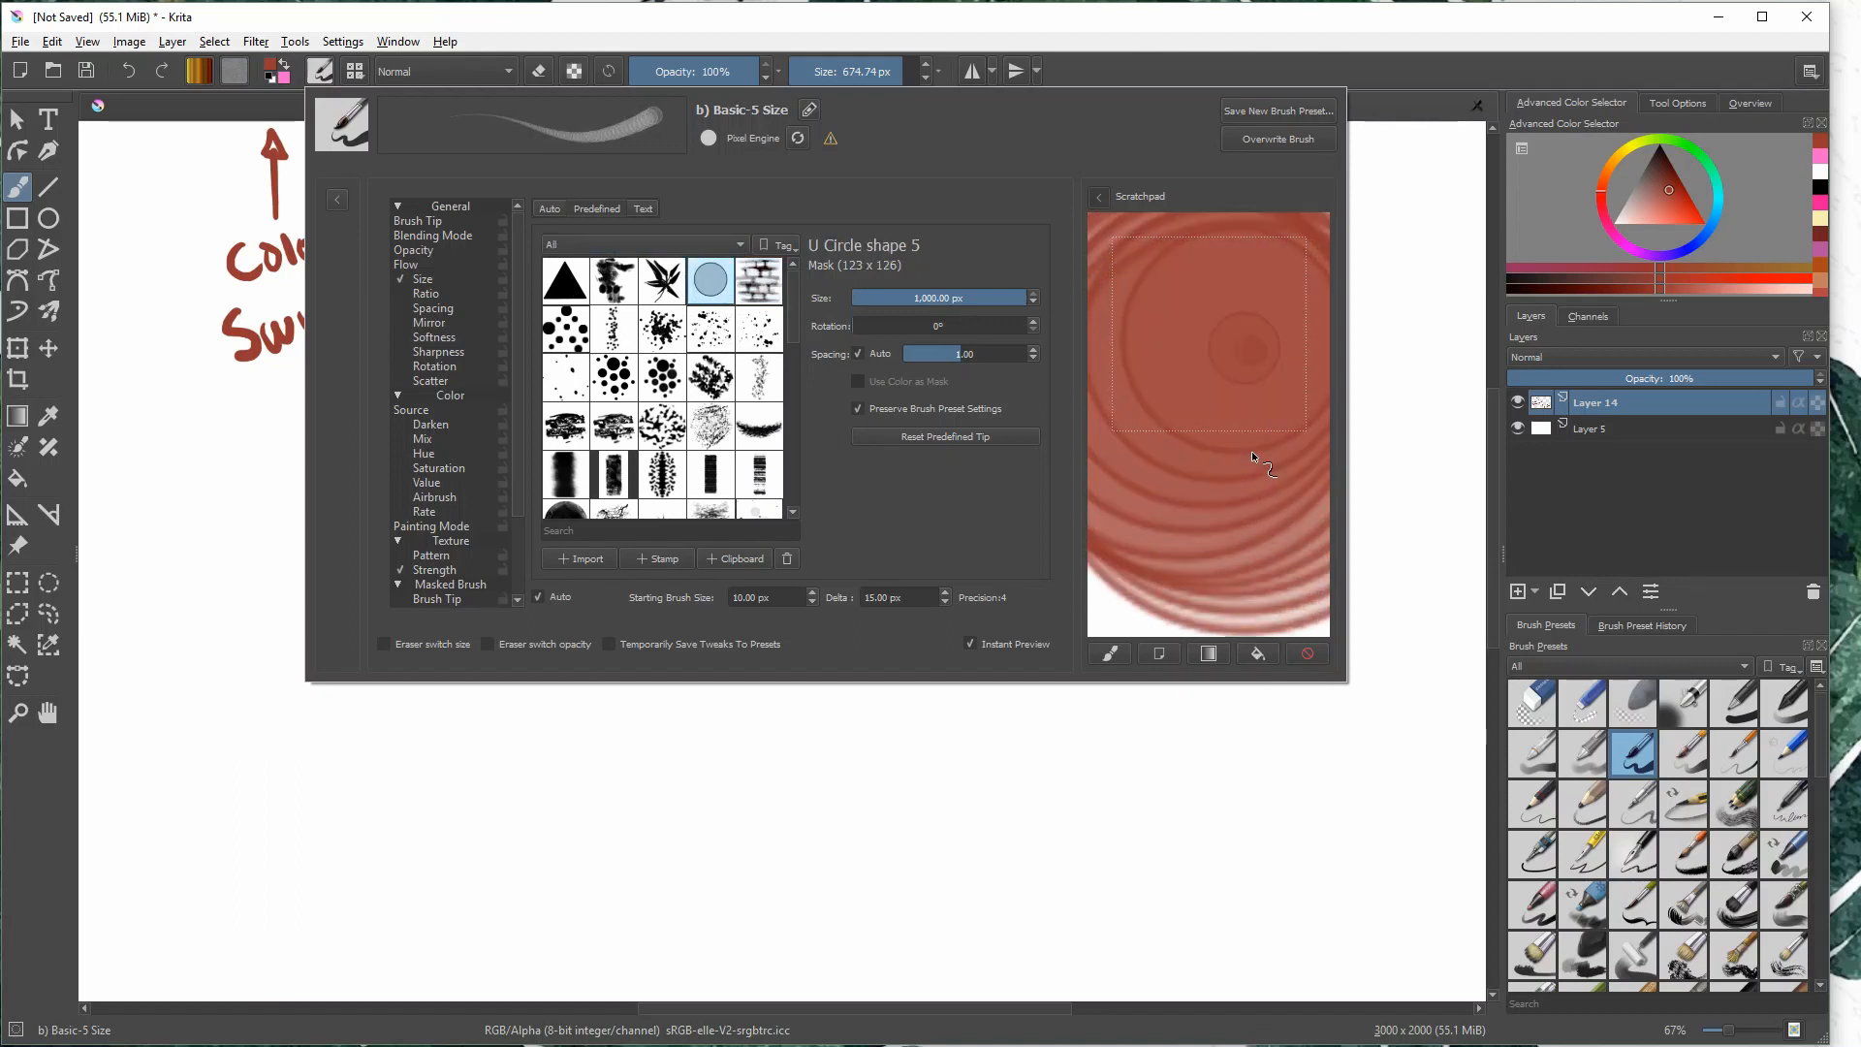
left_click(1153, 653)
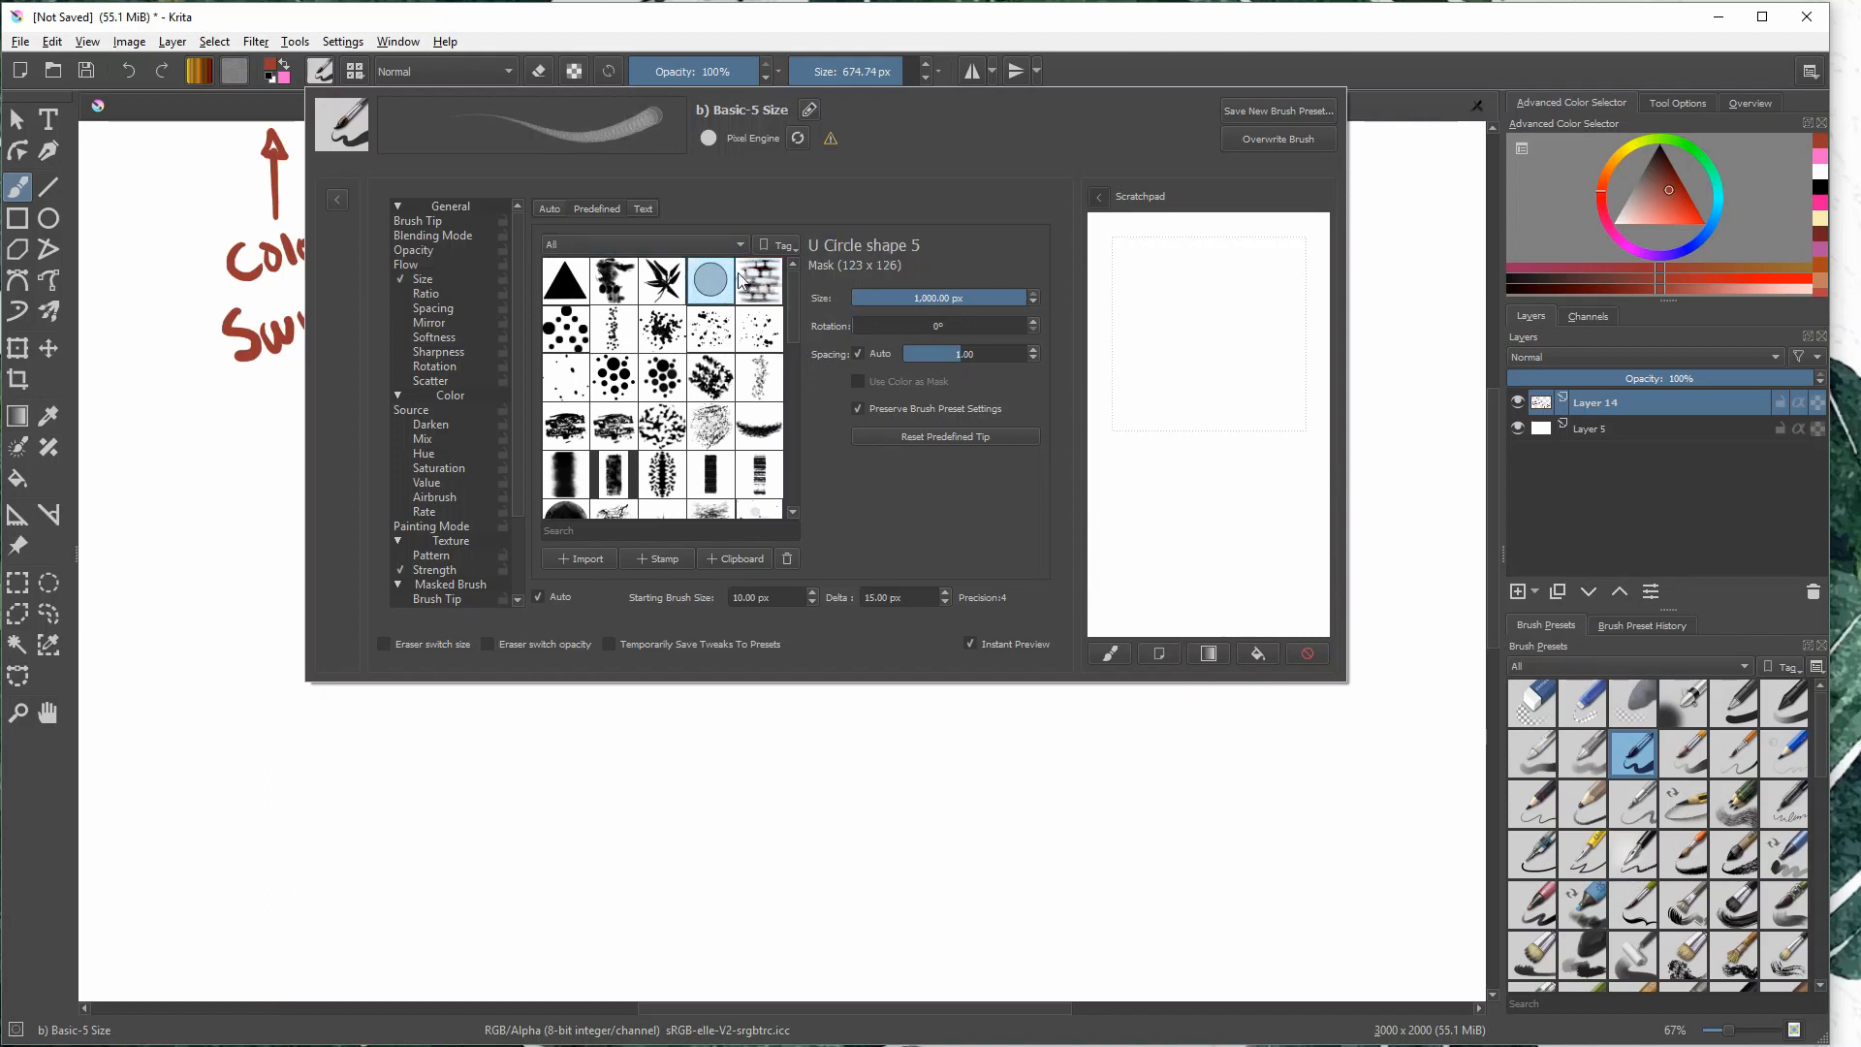
- Return to the Auto brush tip, paint a wavy test stroke on the scratchpad, and clear it
left_click(550, 209)
mouse_move(1245, 331)
left_mouse_down()
mouse_move(1263, 502)
mouse_move(1170, 570)
left_mouse_up()
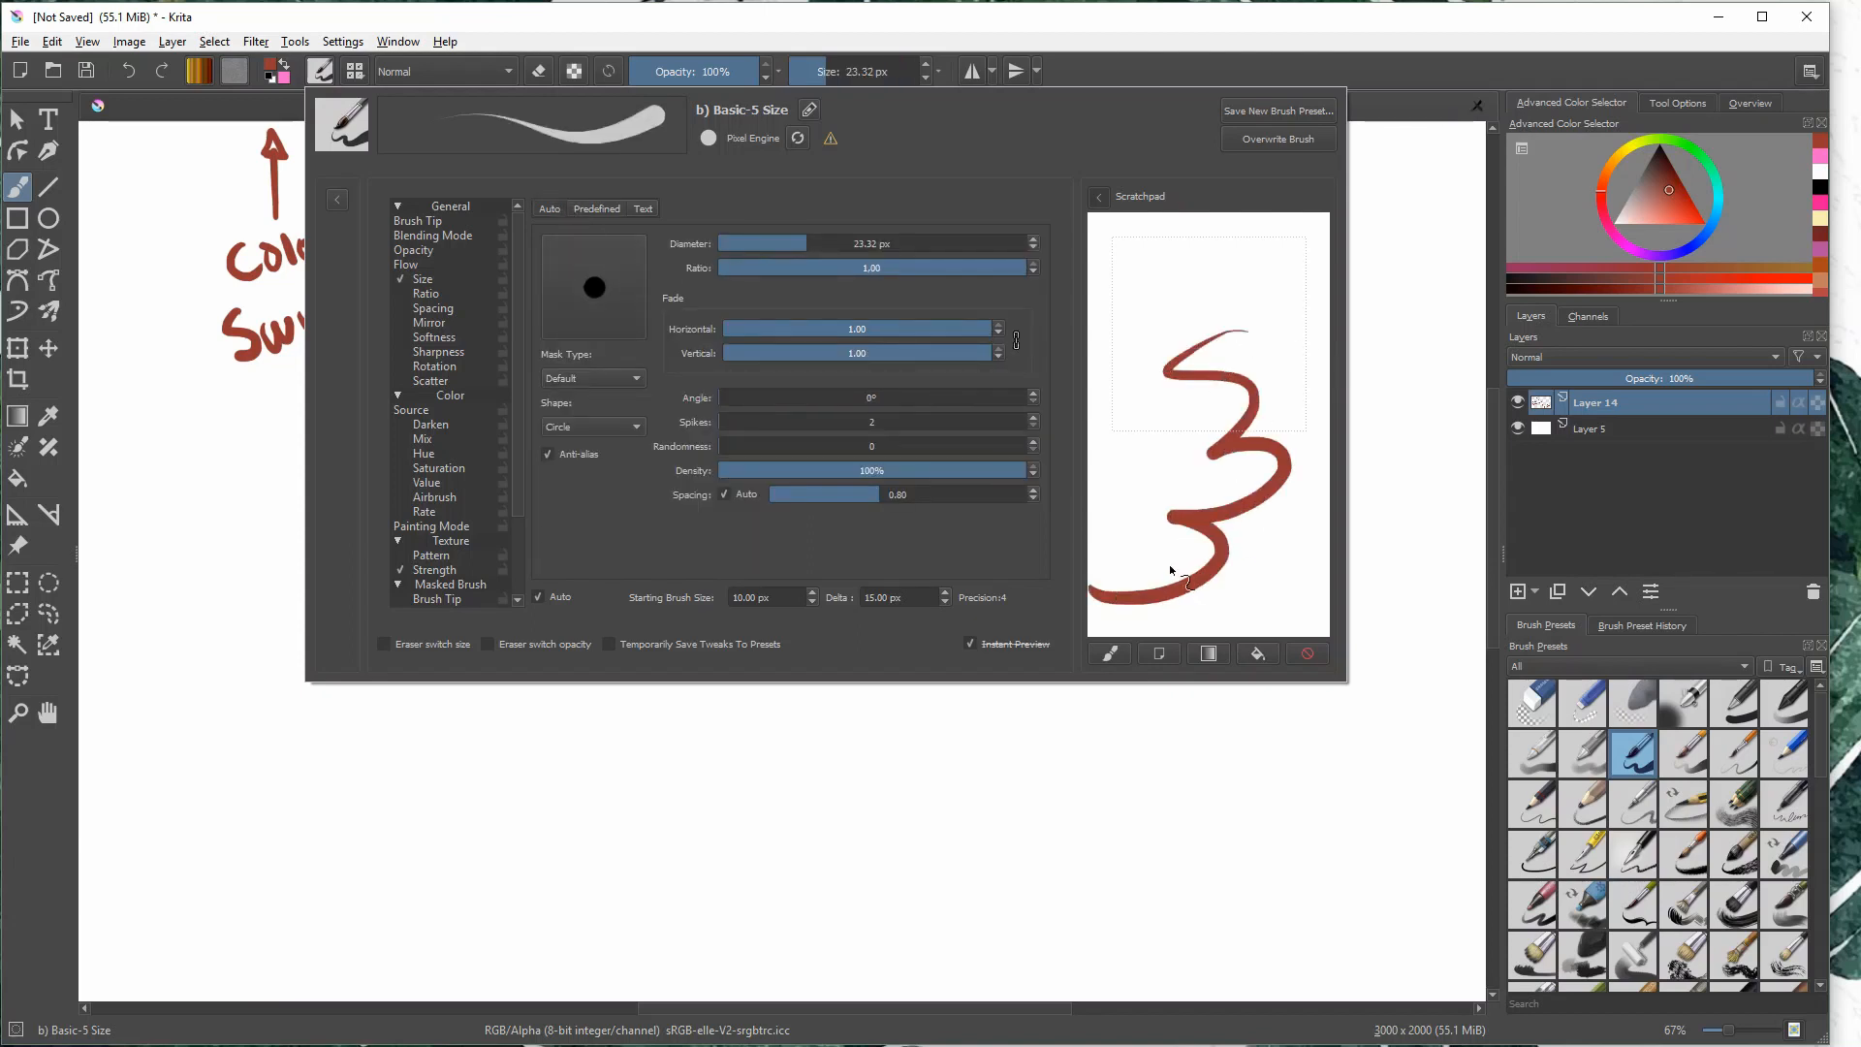
left_click(1176, 655)
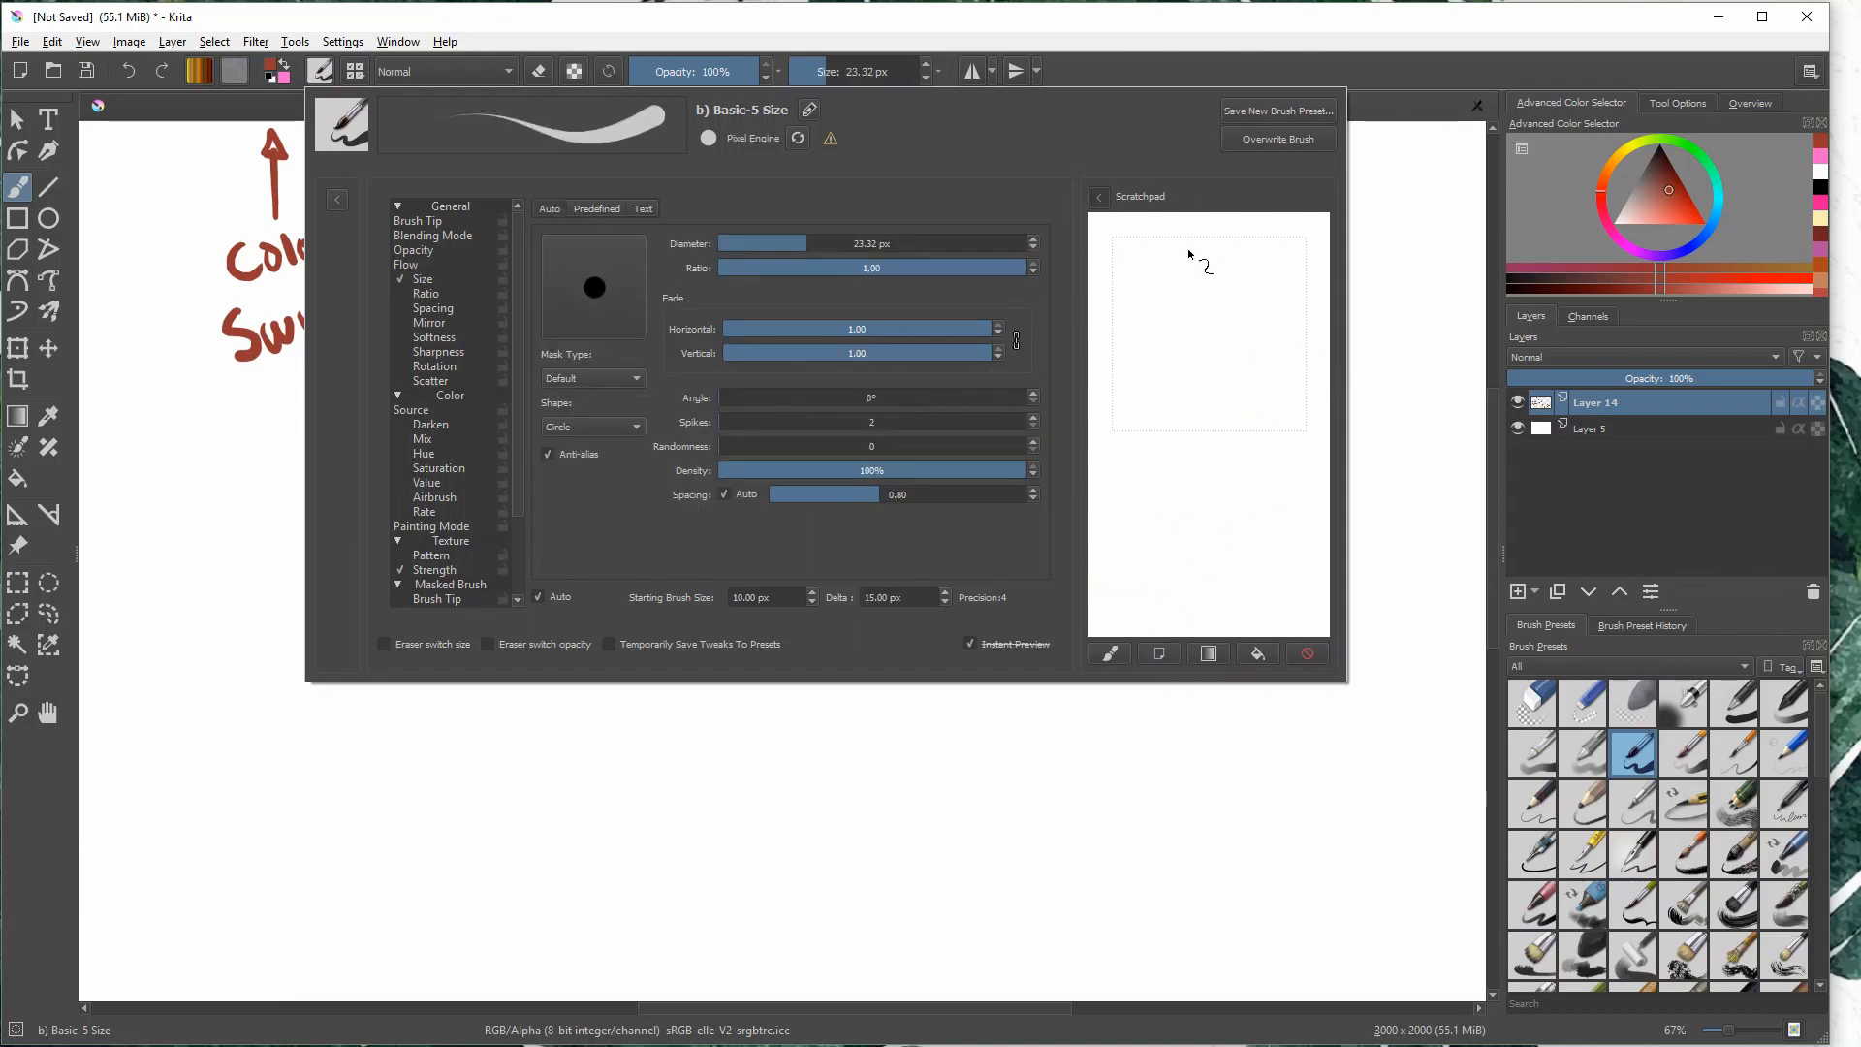
- Open the dialog for saving a new brush preset, cancel it, and return to the brush editor
left_click(1246, 113)
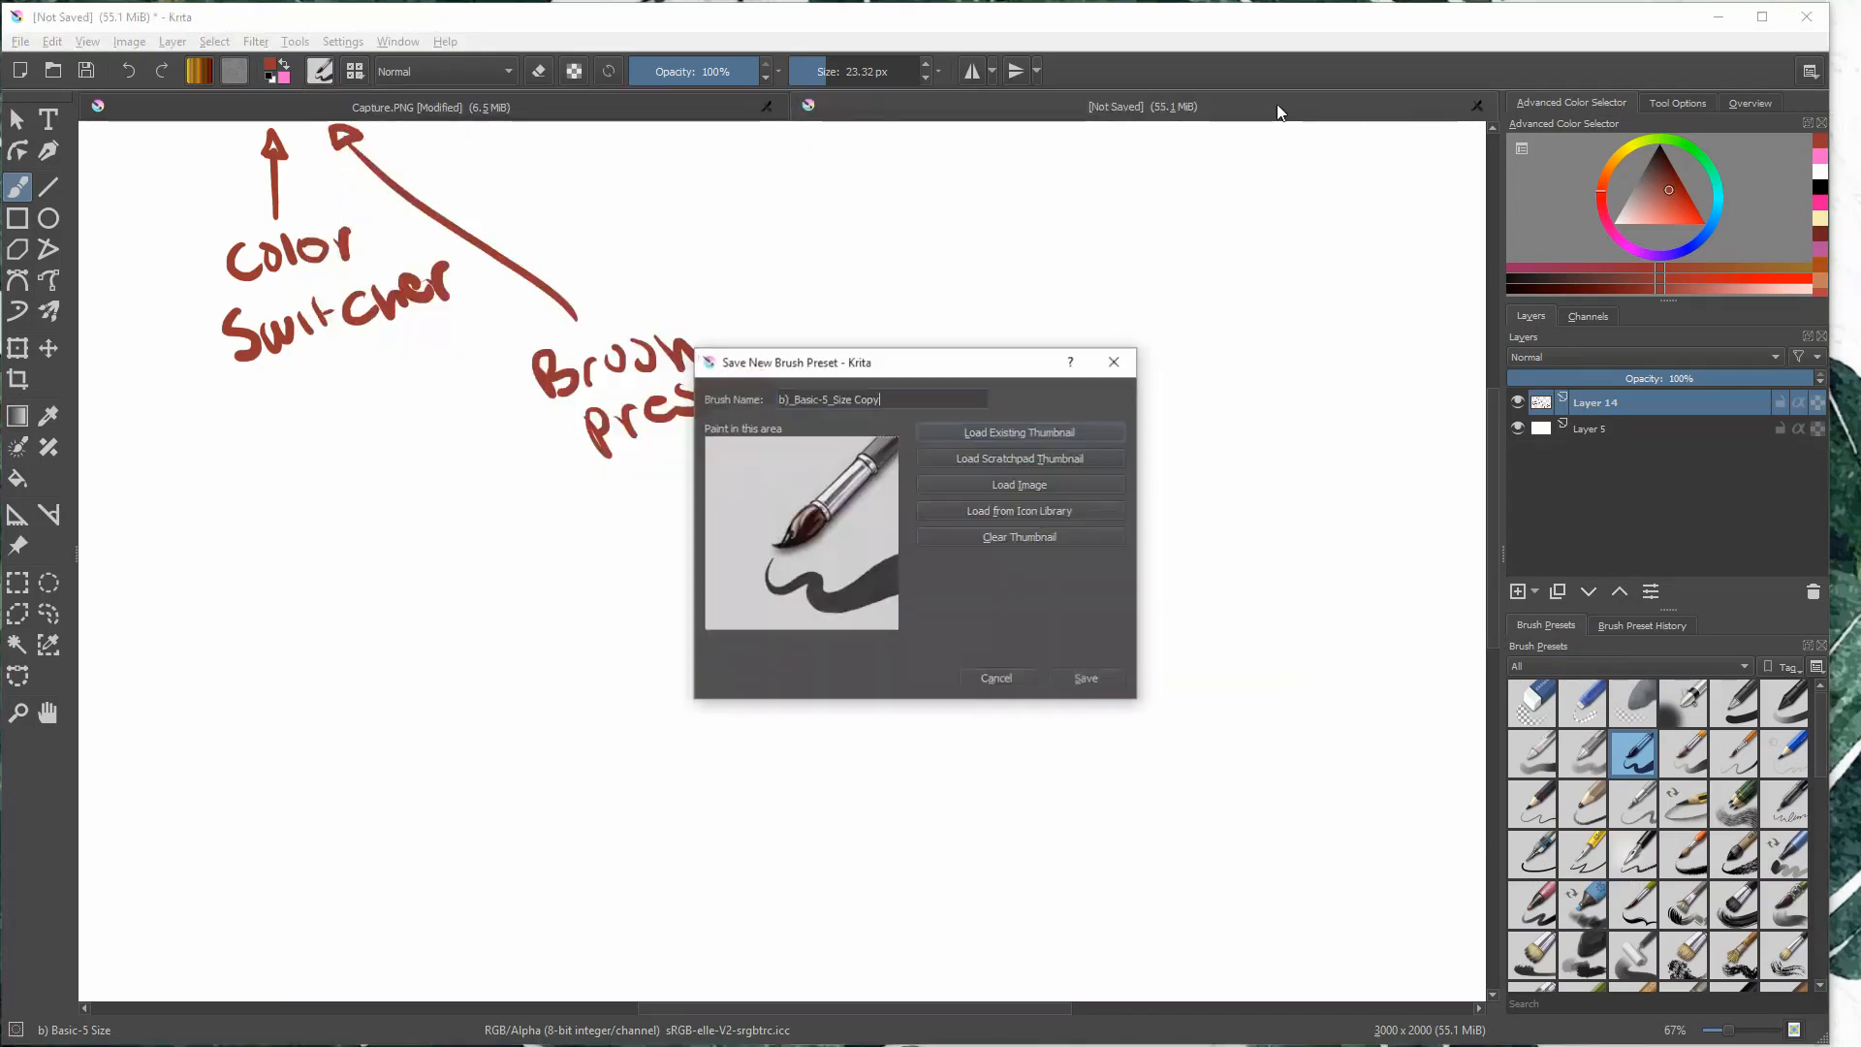
left_click(990, 681)
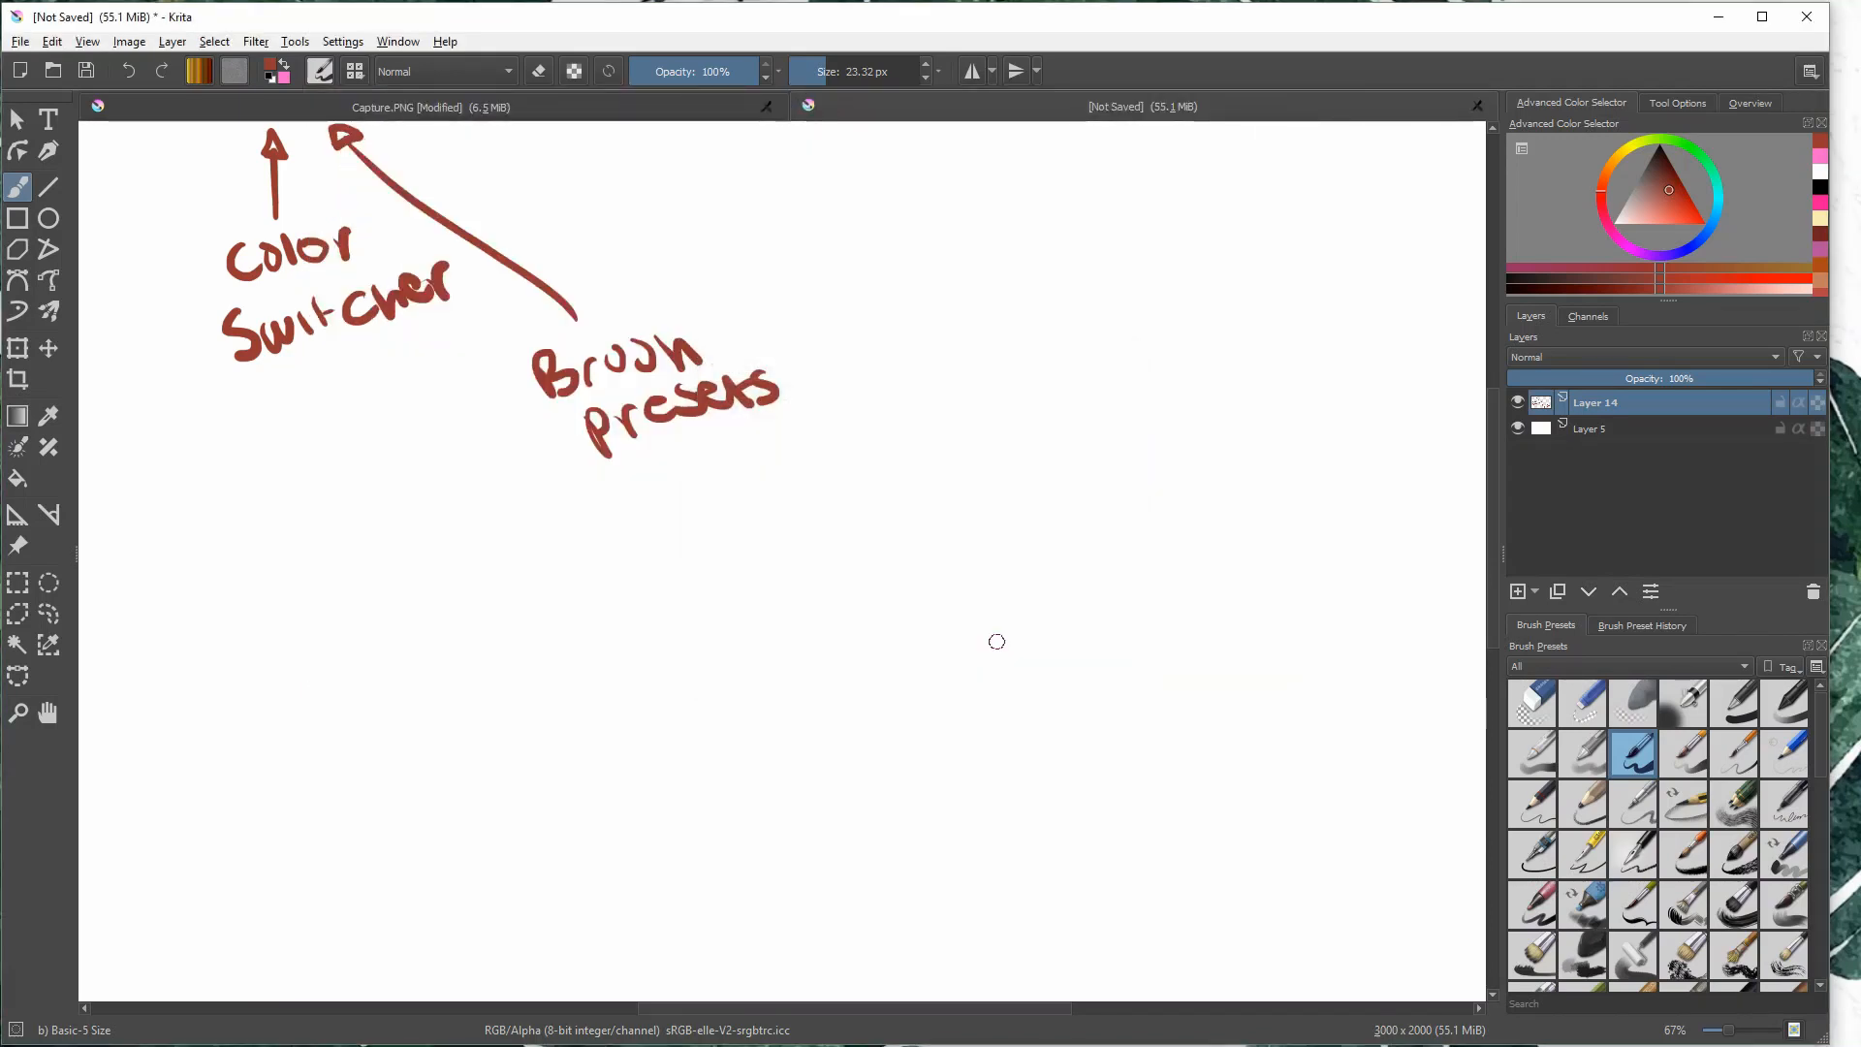
left_click(315, 74)
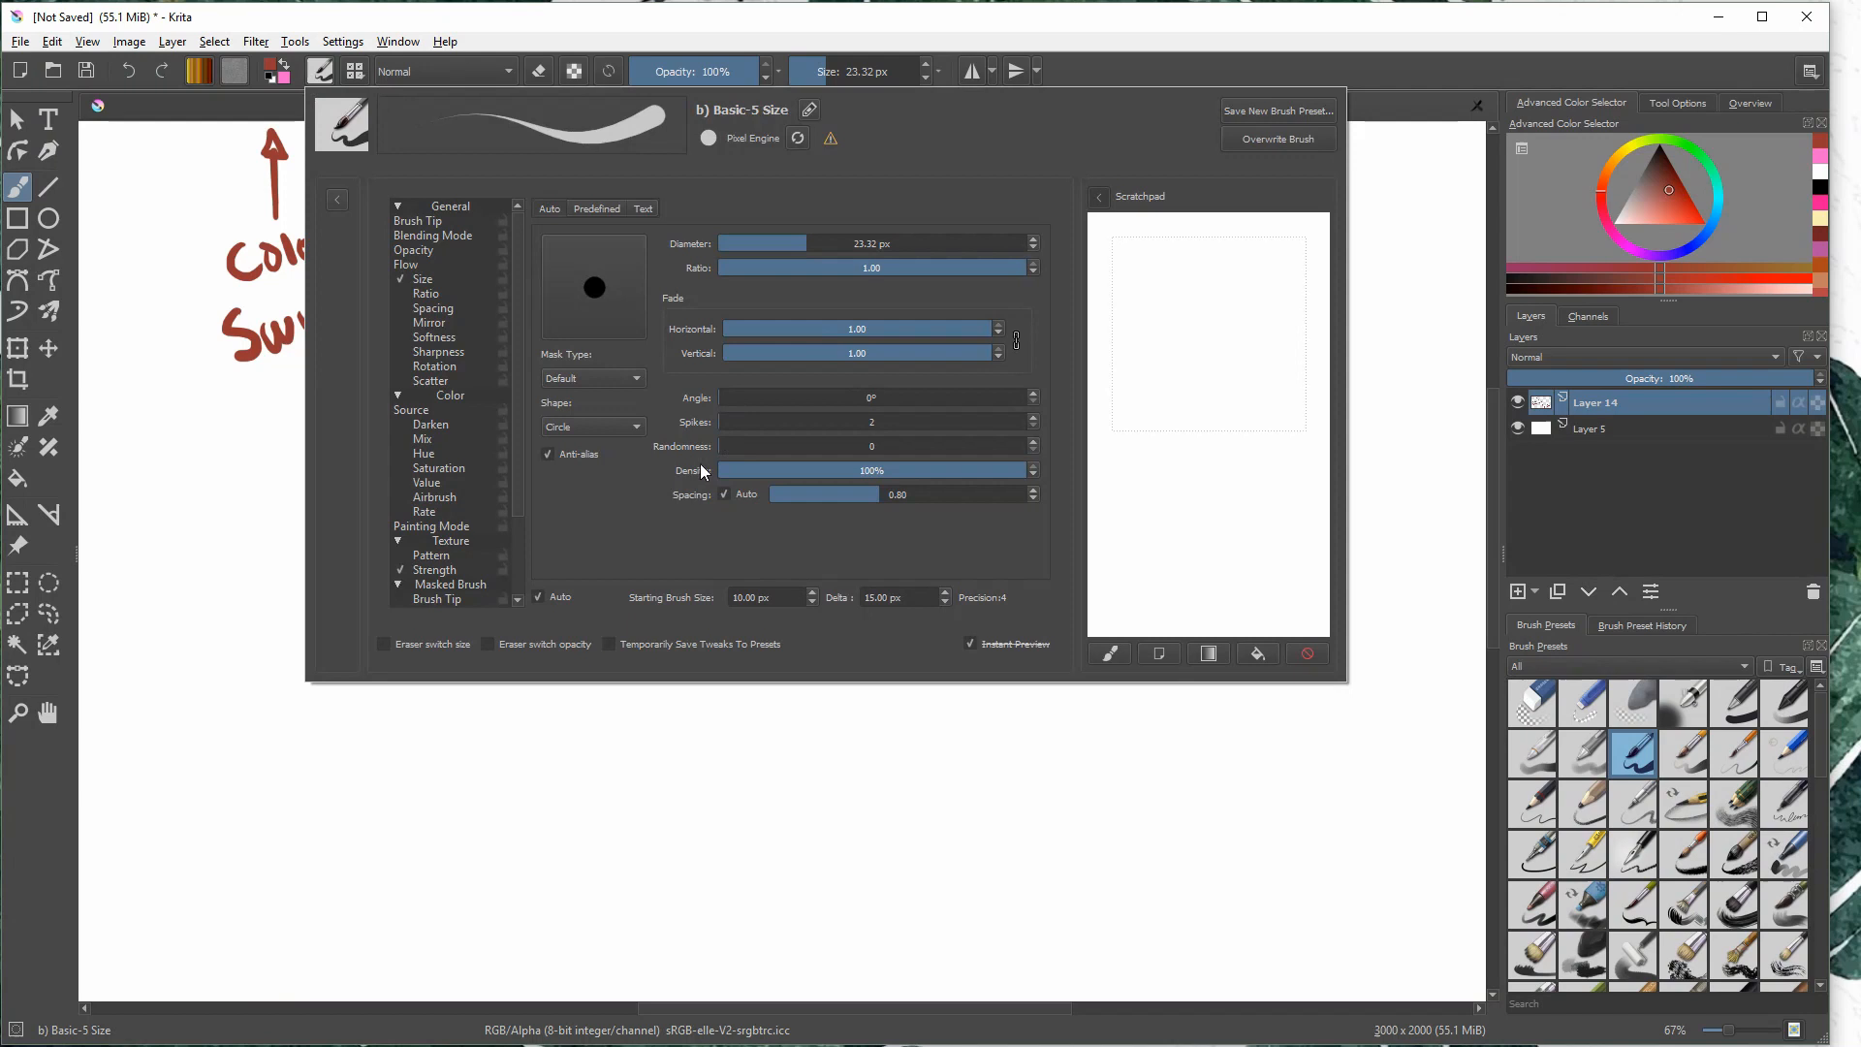
- Look through the brush editor's option pages, including Mirror, Mix and color Source, and collapse the Color group
left_click(444, 309)
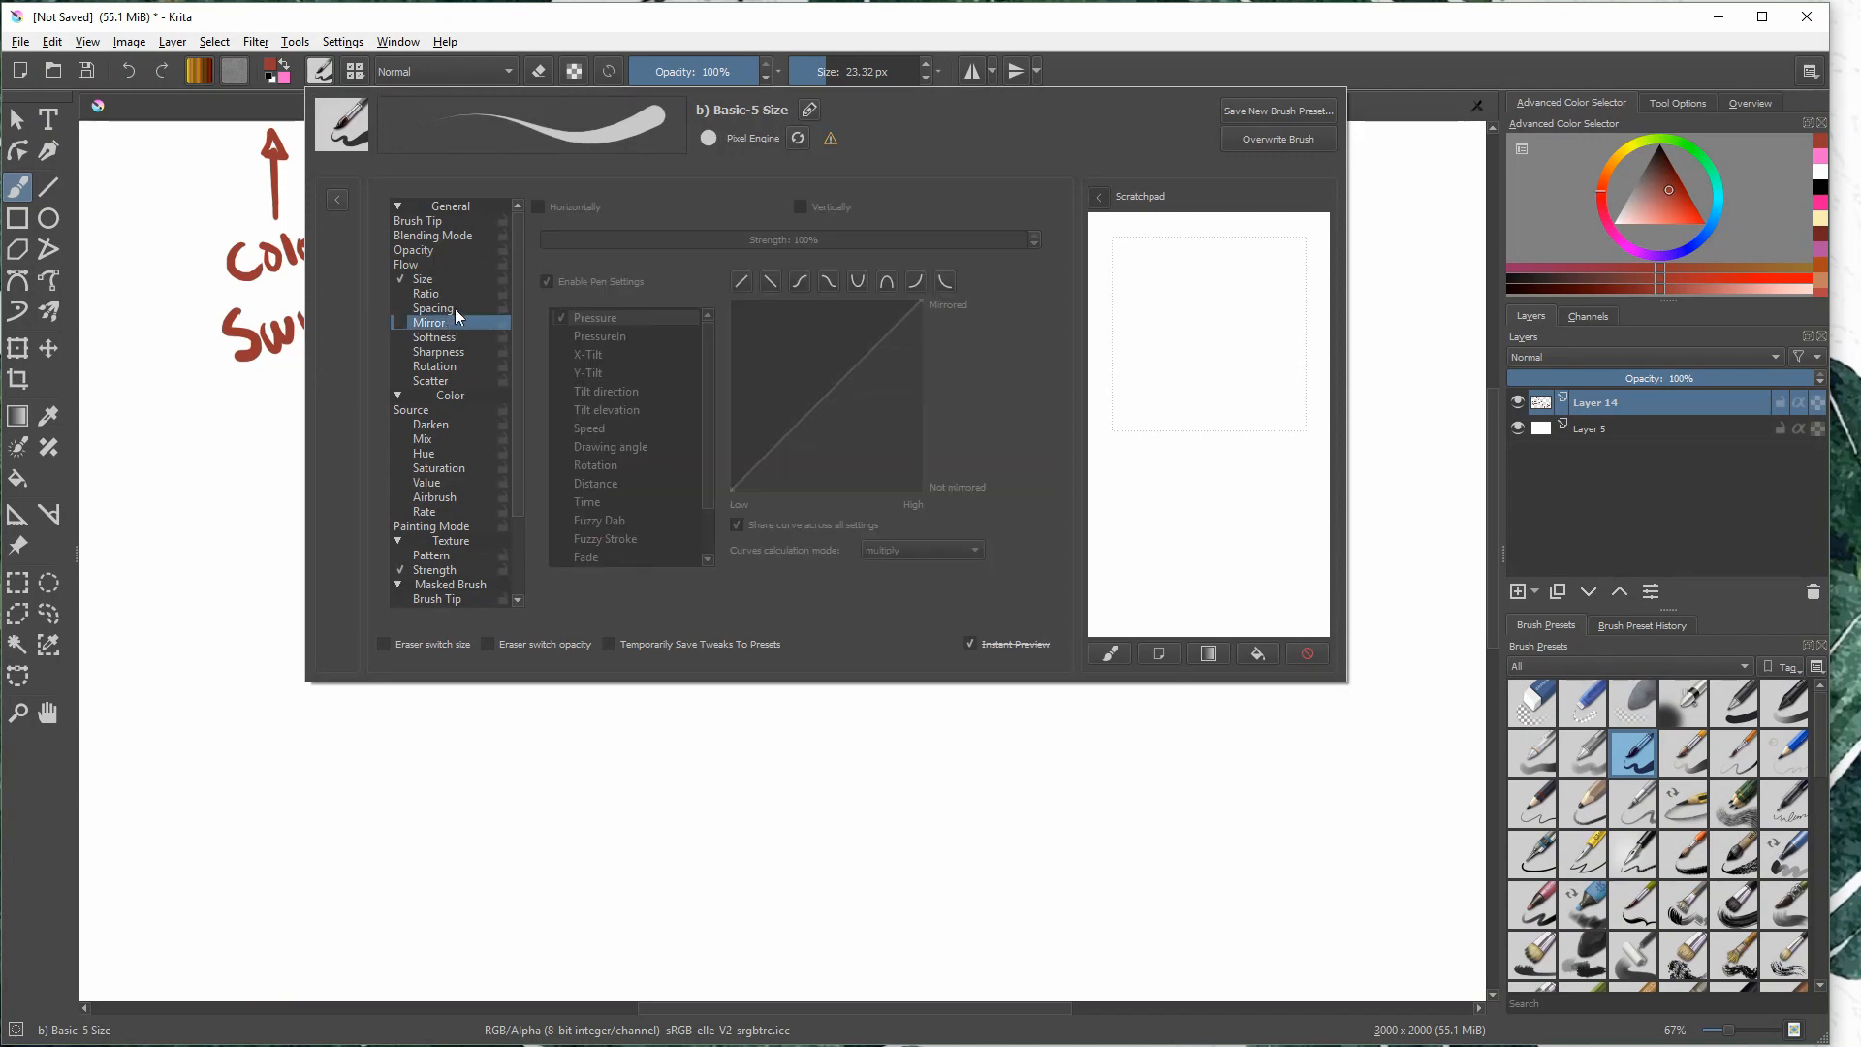
left_click(450, 278)
left_click(441, 439)
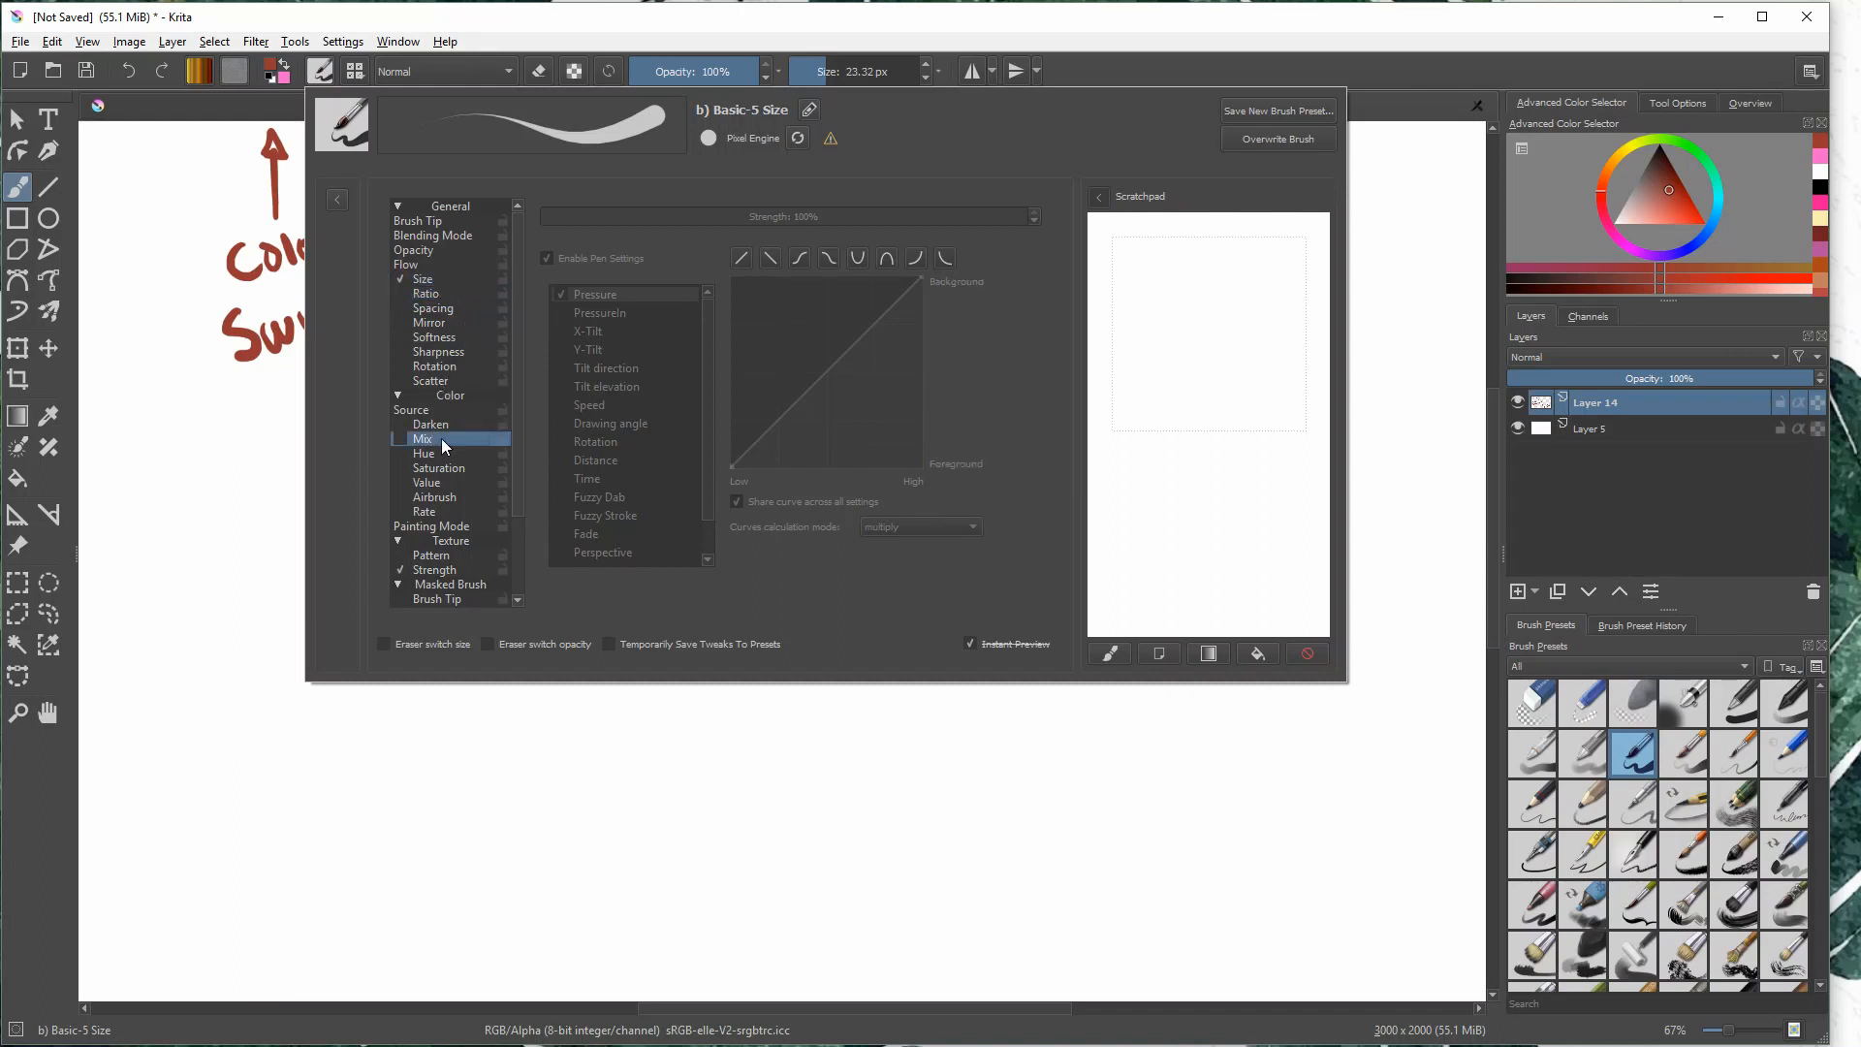
left_click(454, 407)
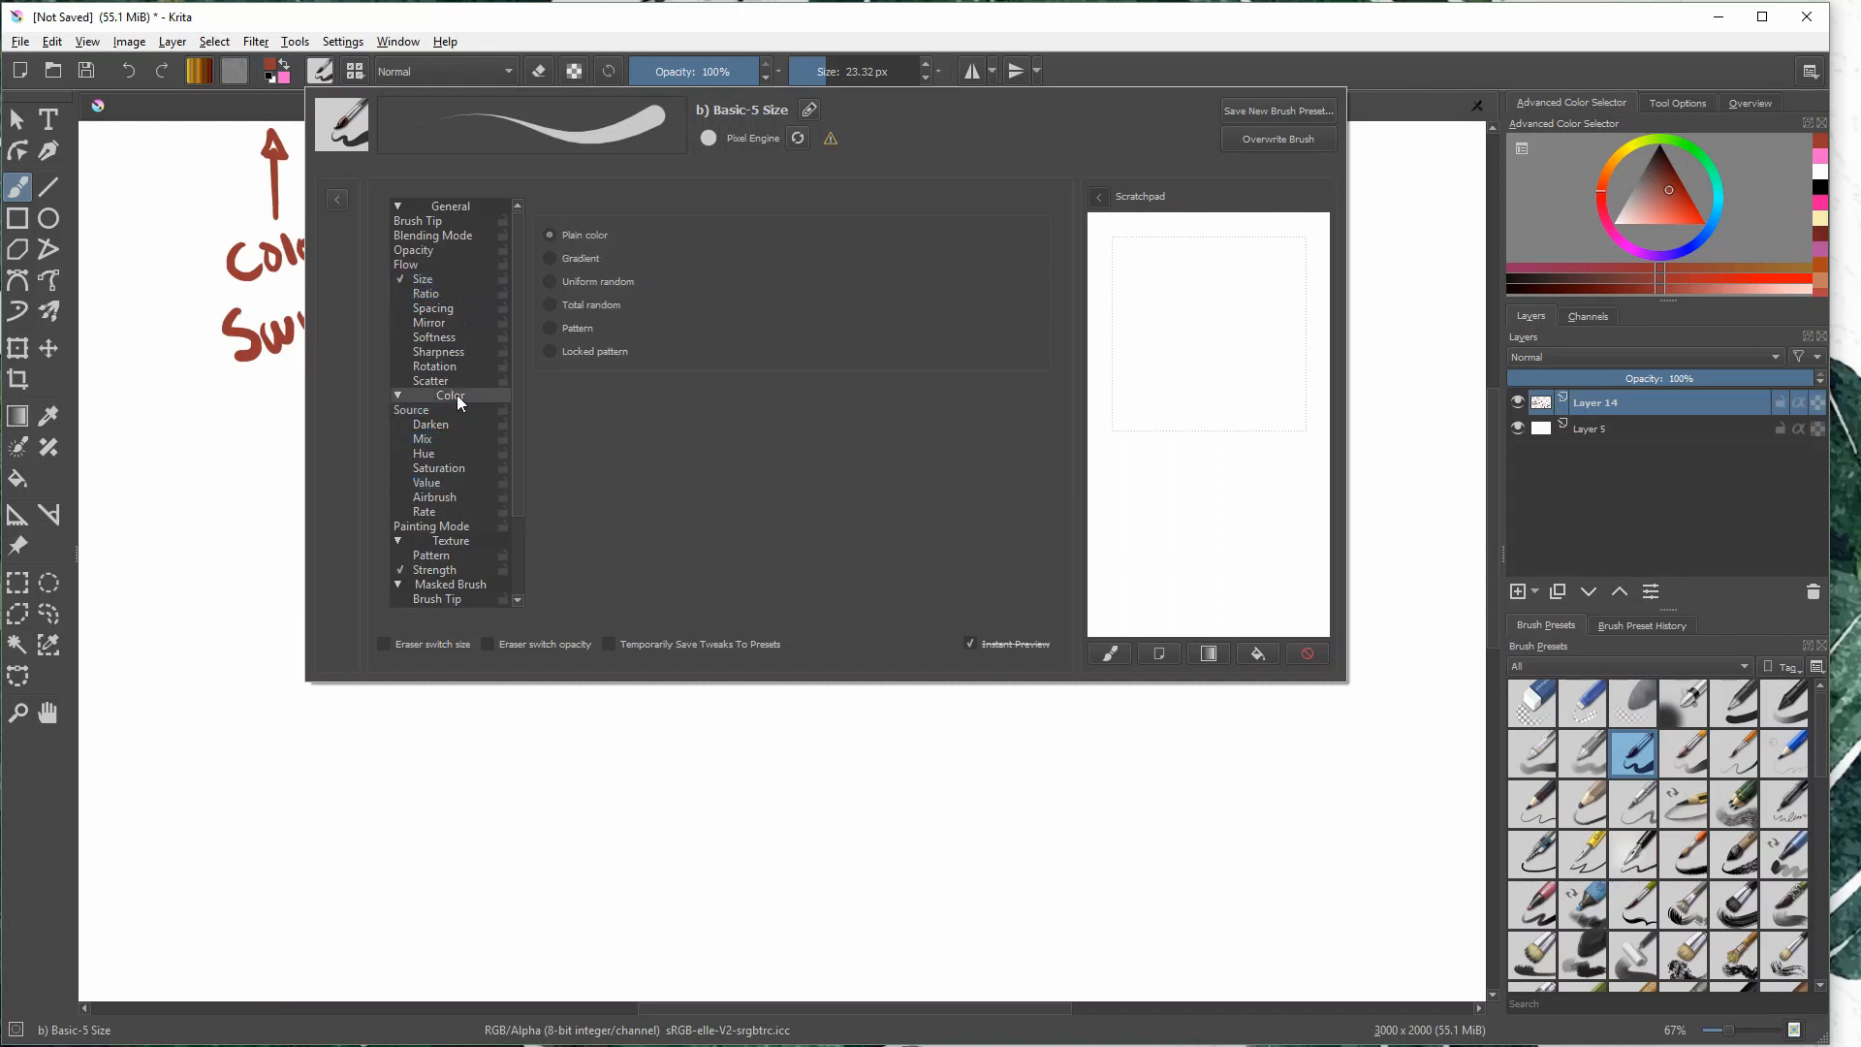
left_click(456, 395)
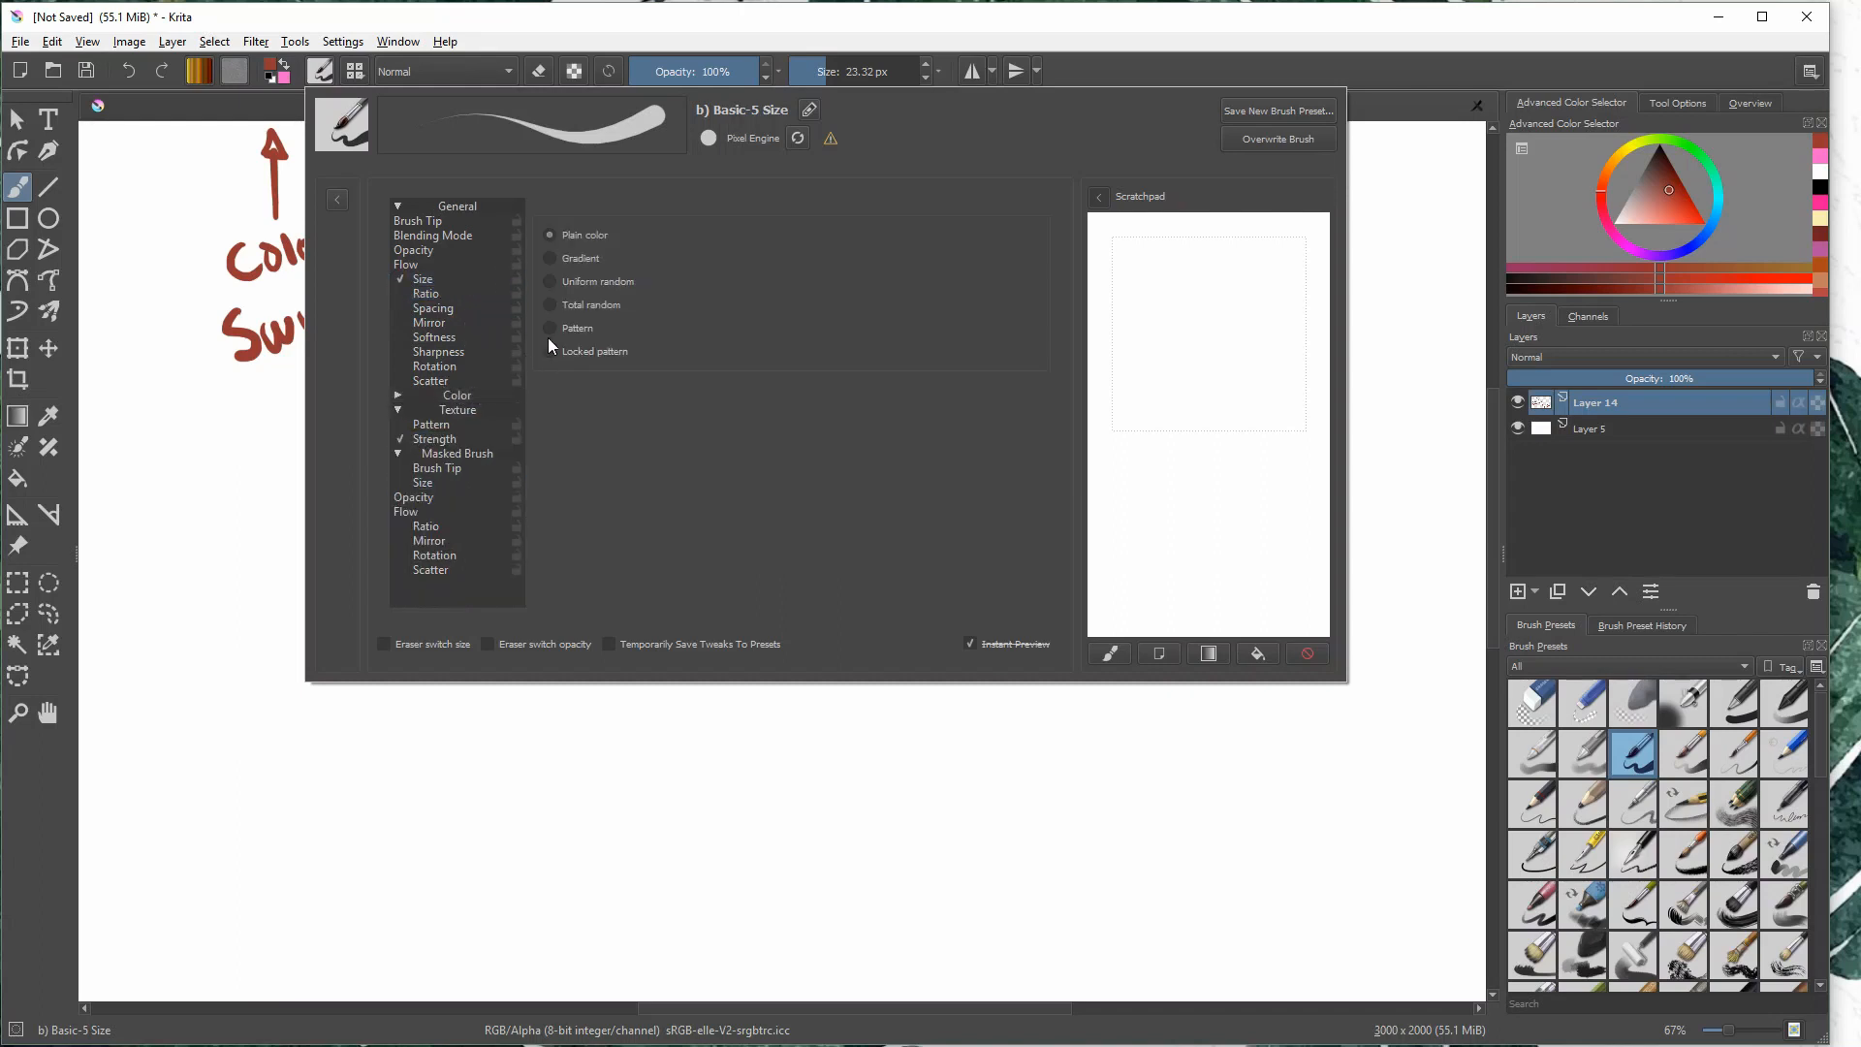
left_click(438, 221)
left_click(442, 236)
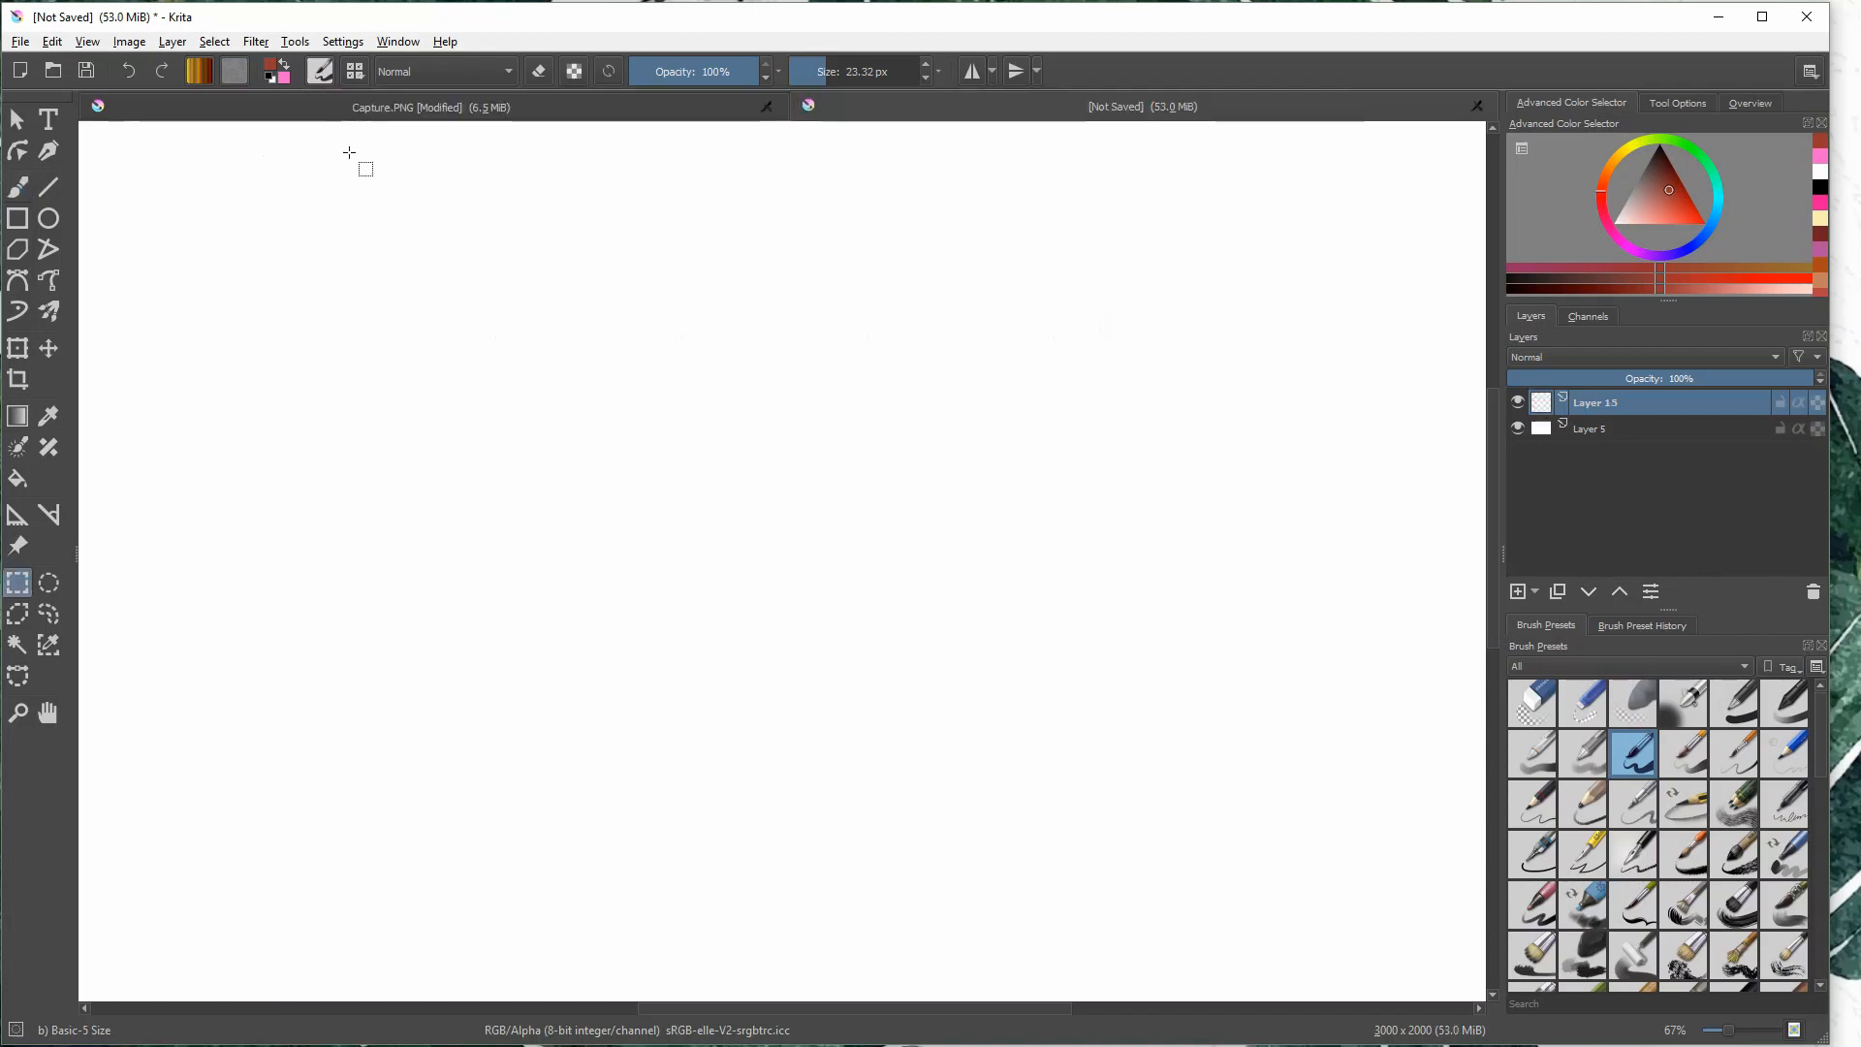
- Draw an arrow pointing up at the brush preset chooser and handwrite "Brushes" beneath it
left_click_drag(345, 250, 347, 140)
left_click_drag(334, 174, 362, 171)
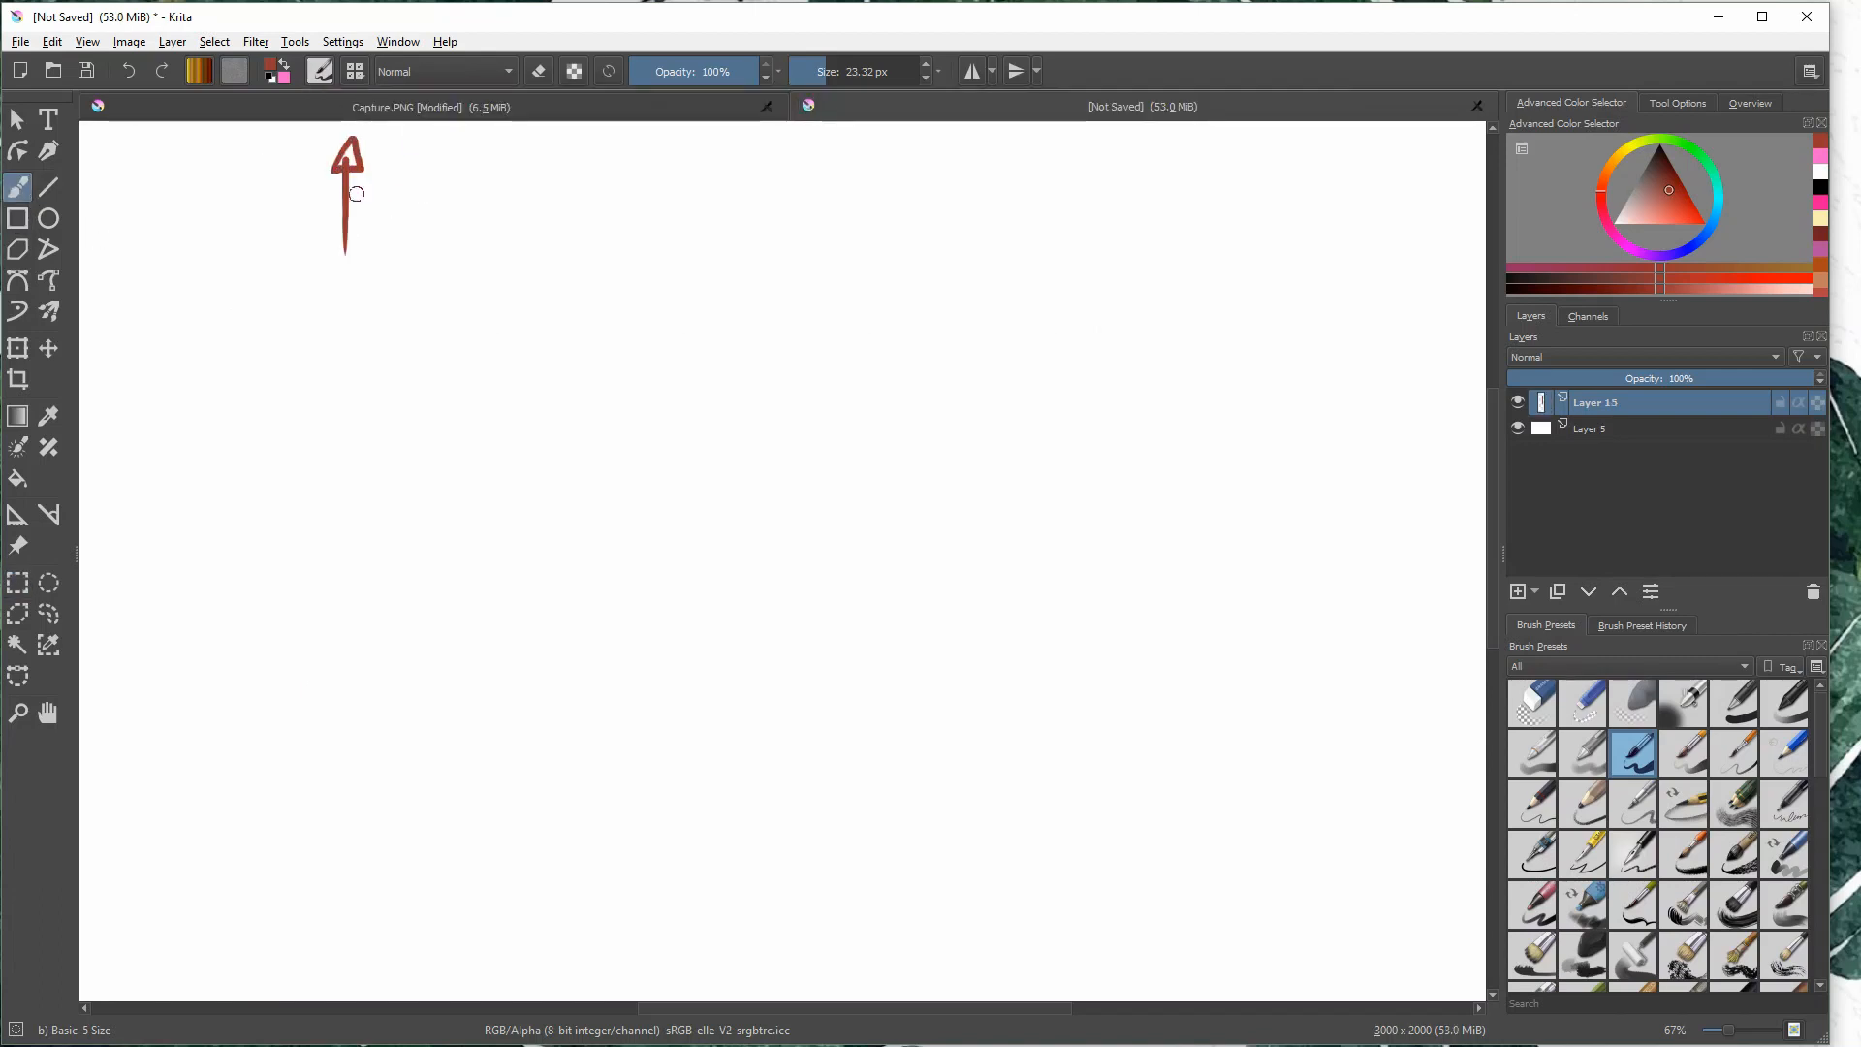
mouse_move(302, 283)
left_mouse_down()
mouse_move(313, 341)
mouse_move(367, 327)
left_mouse_up()
mouse_move(380, 290)
left_mouse_down()
mouse_move(397, 312)
mouse_move(495, 304)
left_mouse_up()
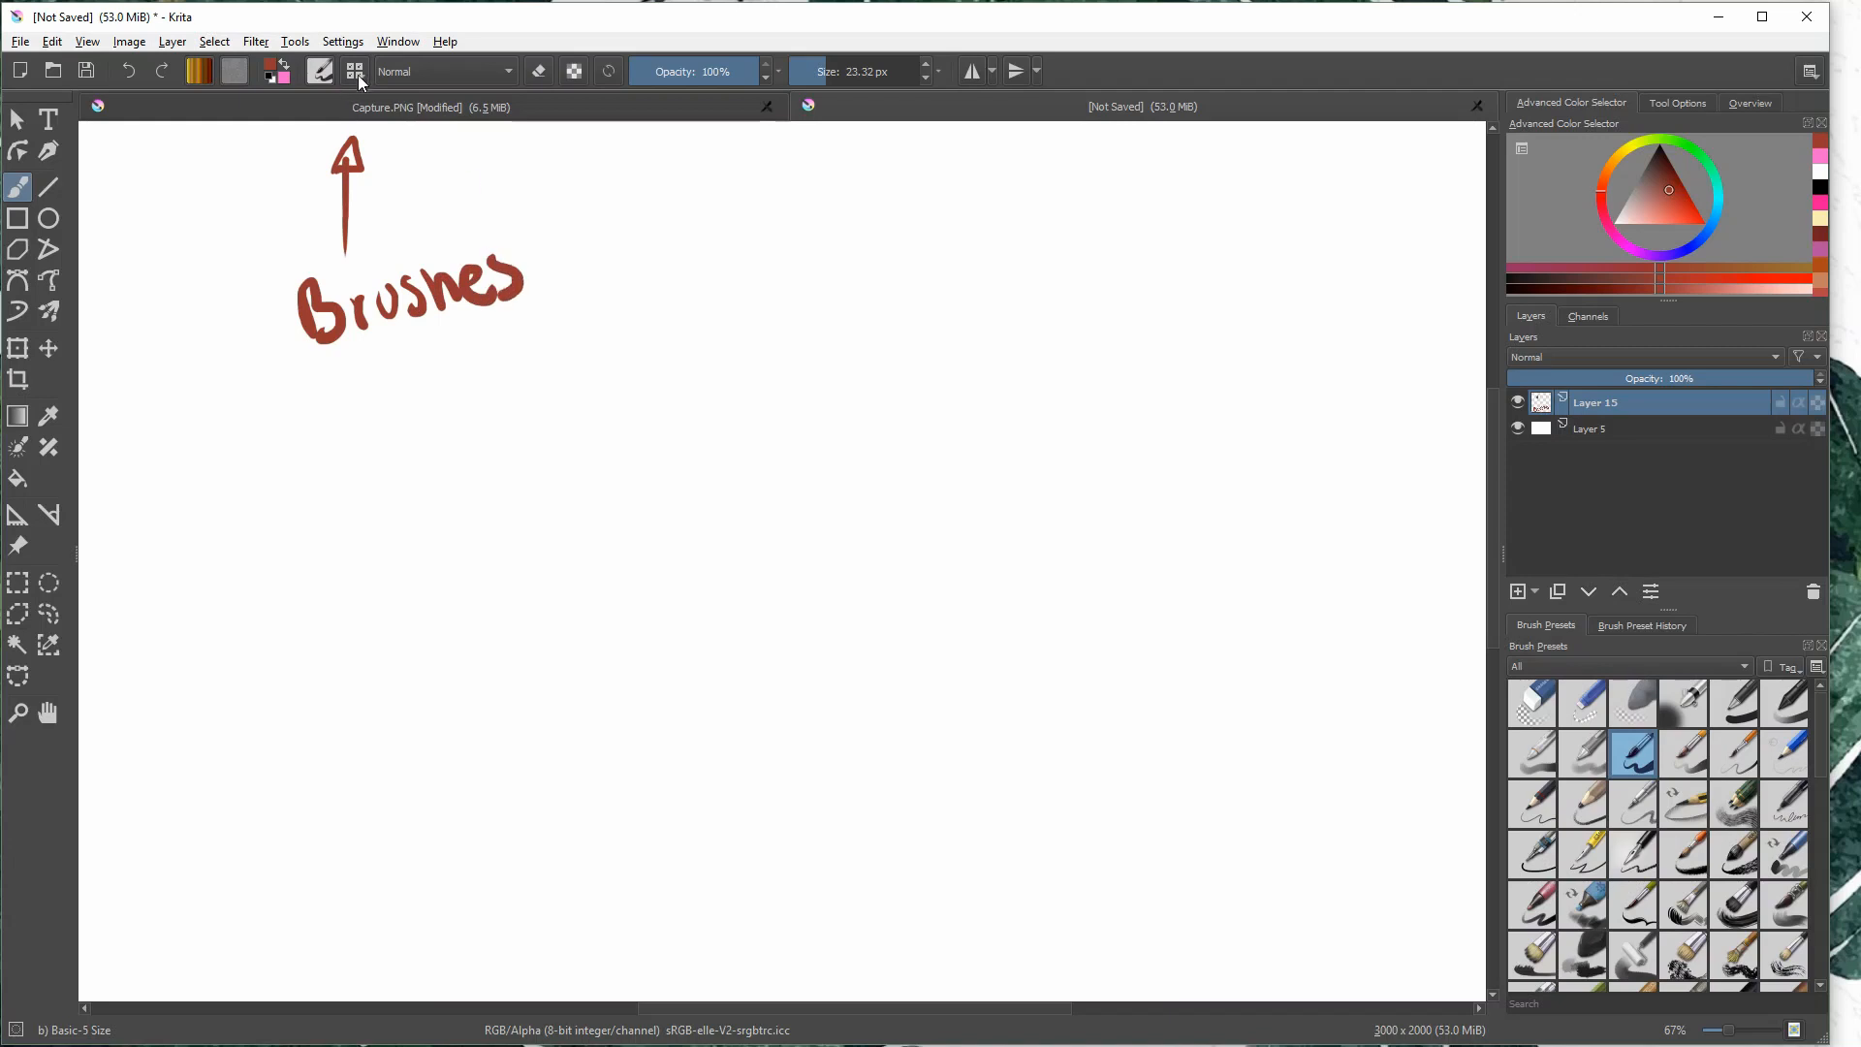
- Choose the t) Shapes Spikes brush preset, test it on the canvas, and undo the test
left_click(354, 71)
mouse_move(762, 155)
left_mouse_down()
mouse_move(769, 266)
mouse_move(949, 422)
mouse_move(669, 591)
left_mouse_up()
left_click(685, 357)
key("ctrl+z")
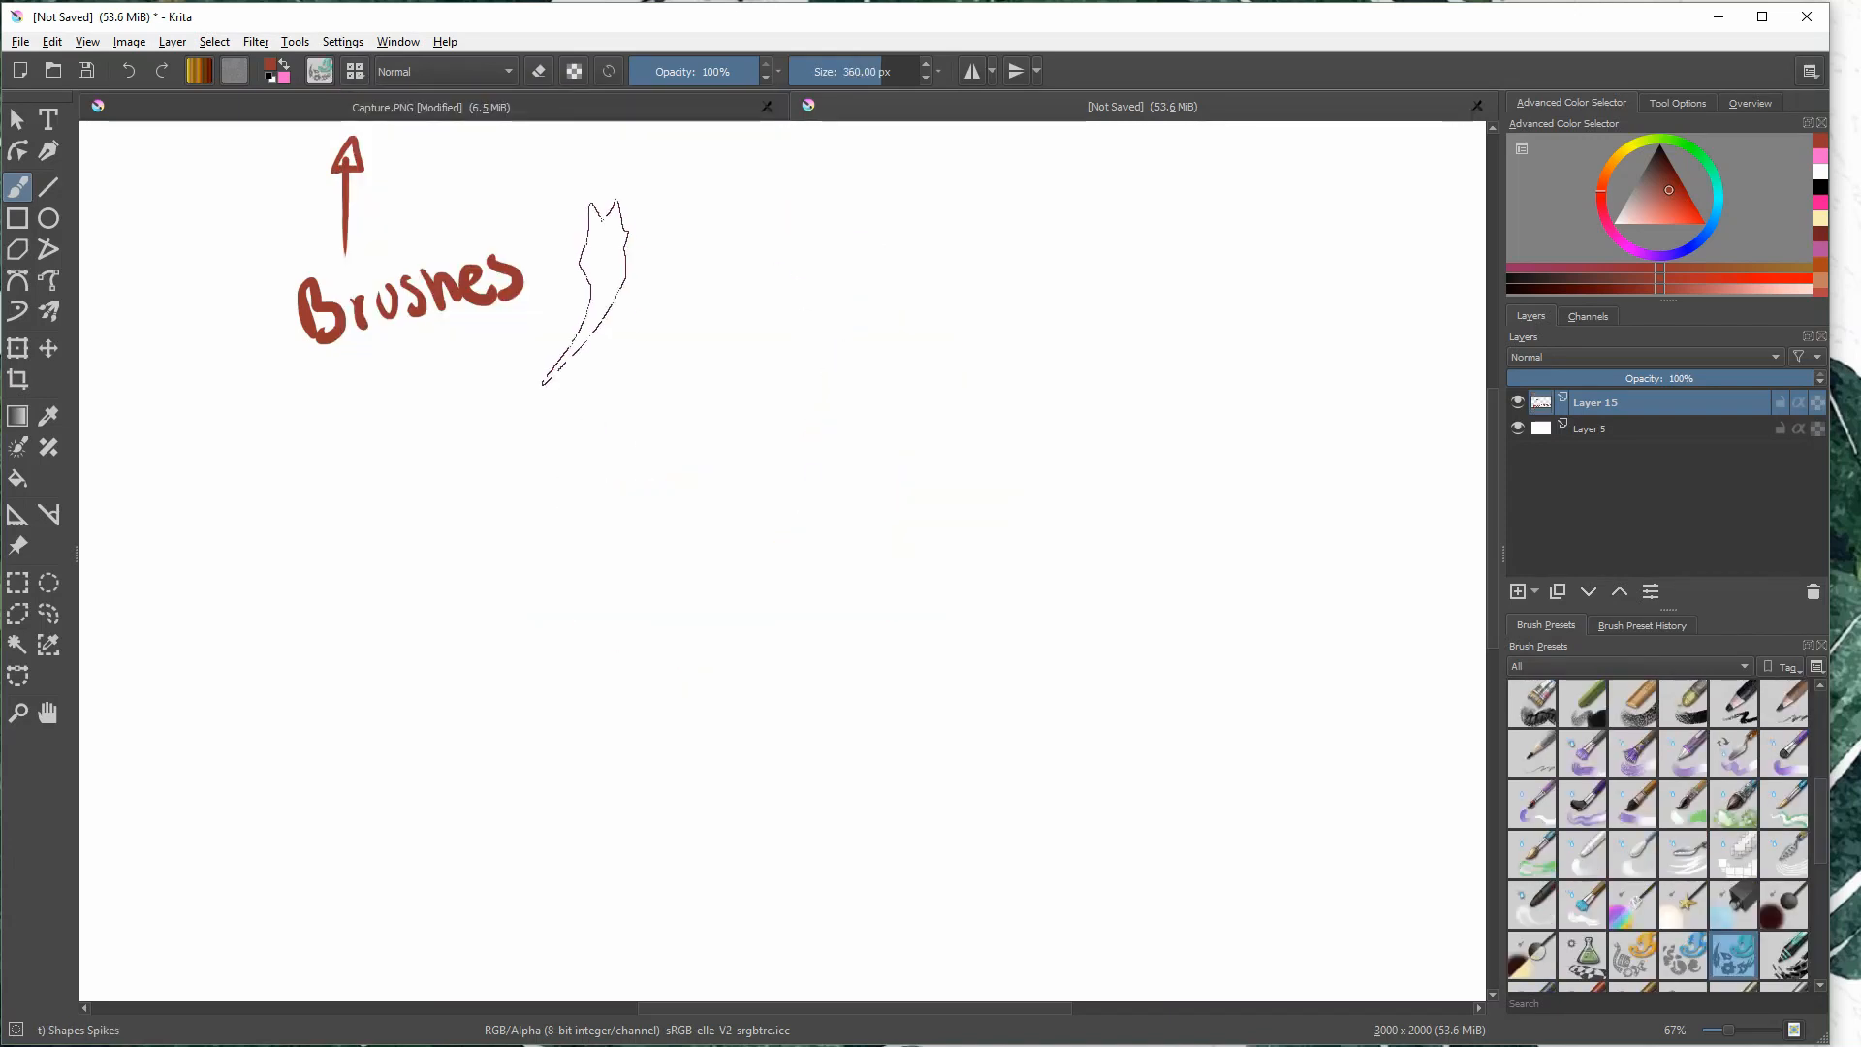
- Choose the i) Wet Textured Soft brush preset, paint a diagonal test stroke, and undo it
left_click(360, 75)
left_click(475, 242)
left_click_drag(831, 431, 994, 291)
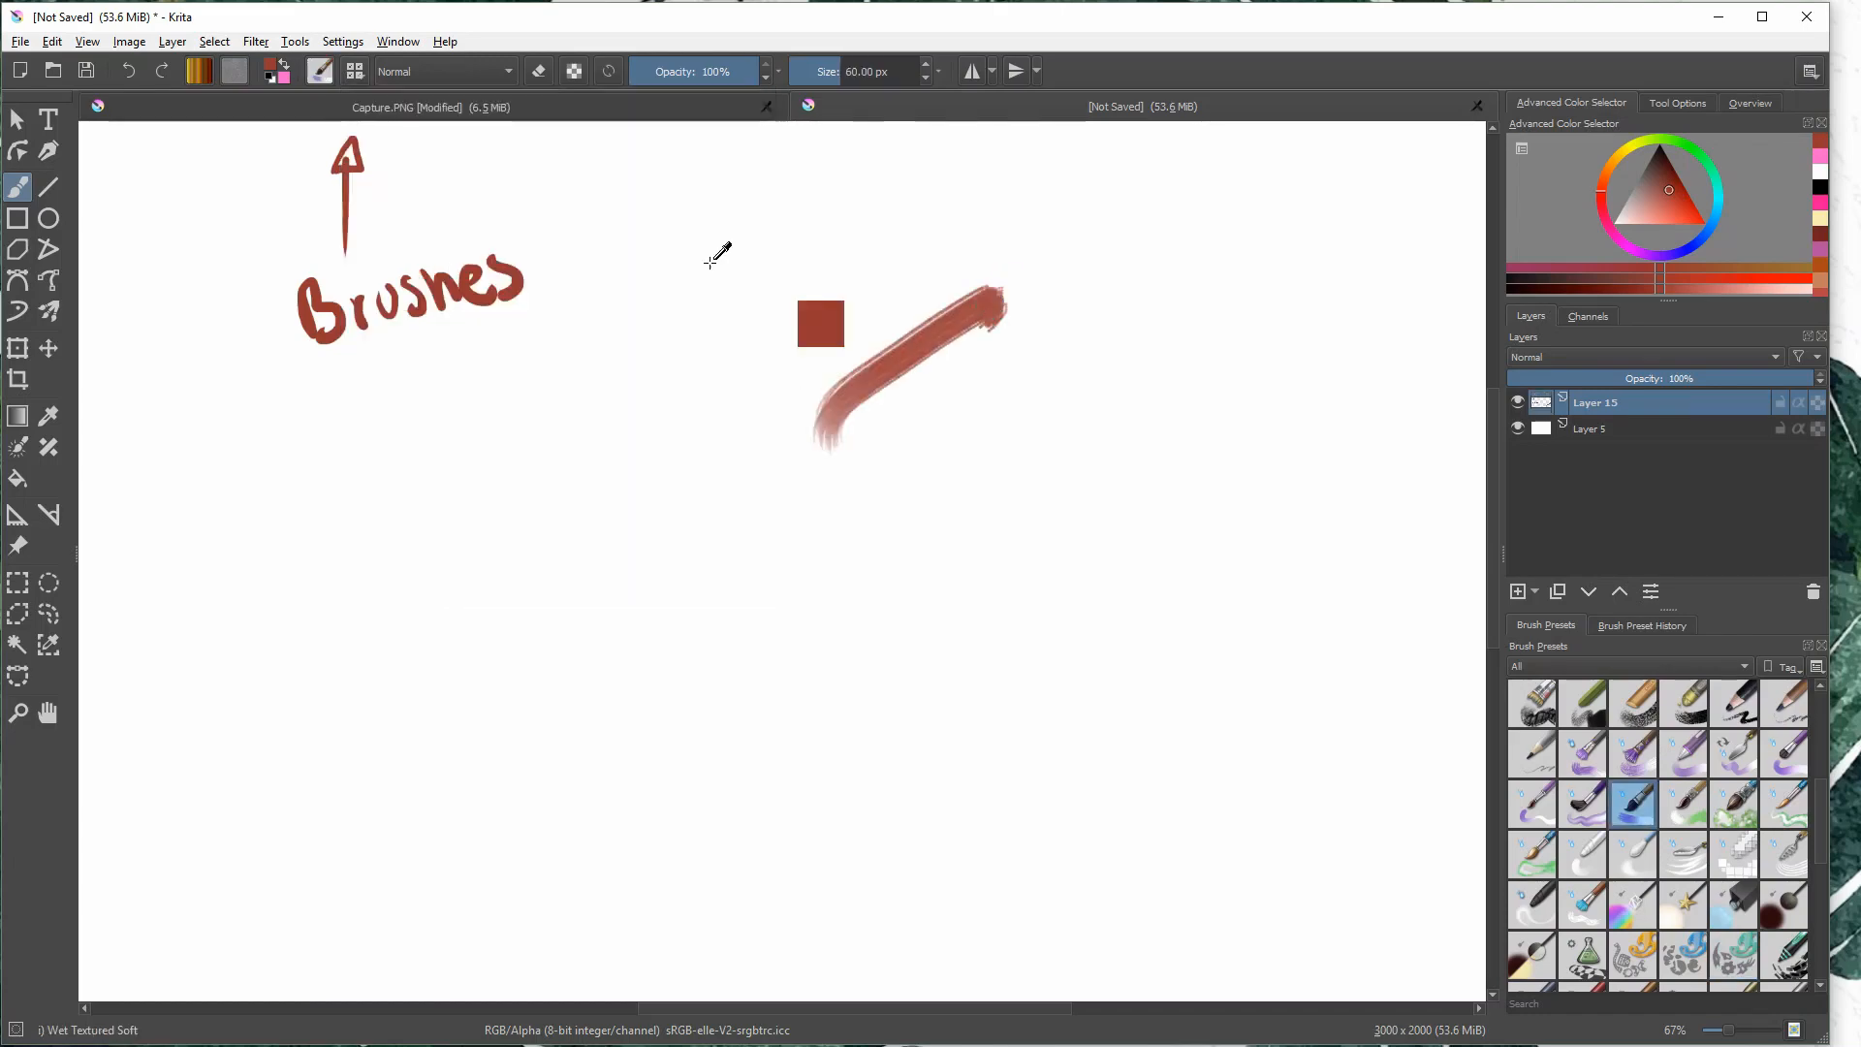
key("ctrl+z")
- Choose the v) Sketching-2 Chrome Large brush preset, paint a test stroke, and undo it
left_click(355, 71)
mouse_move(758, 429)
left_mouse_down()
mouse_move(769, 498)
mouse_move(756, 475)
left_mouse_up()
left_click(432, 354)
mouse_move(875, 267)
left_mouse_down()
mouse_move(1130, 395)
mouse_move(914, 353)
left_mouse_up()
key("ctrl+z")
- View the sketching brush's settings in the brush editor and close it
left_click(324, 74)
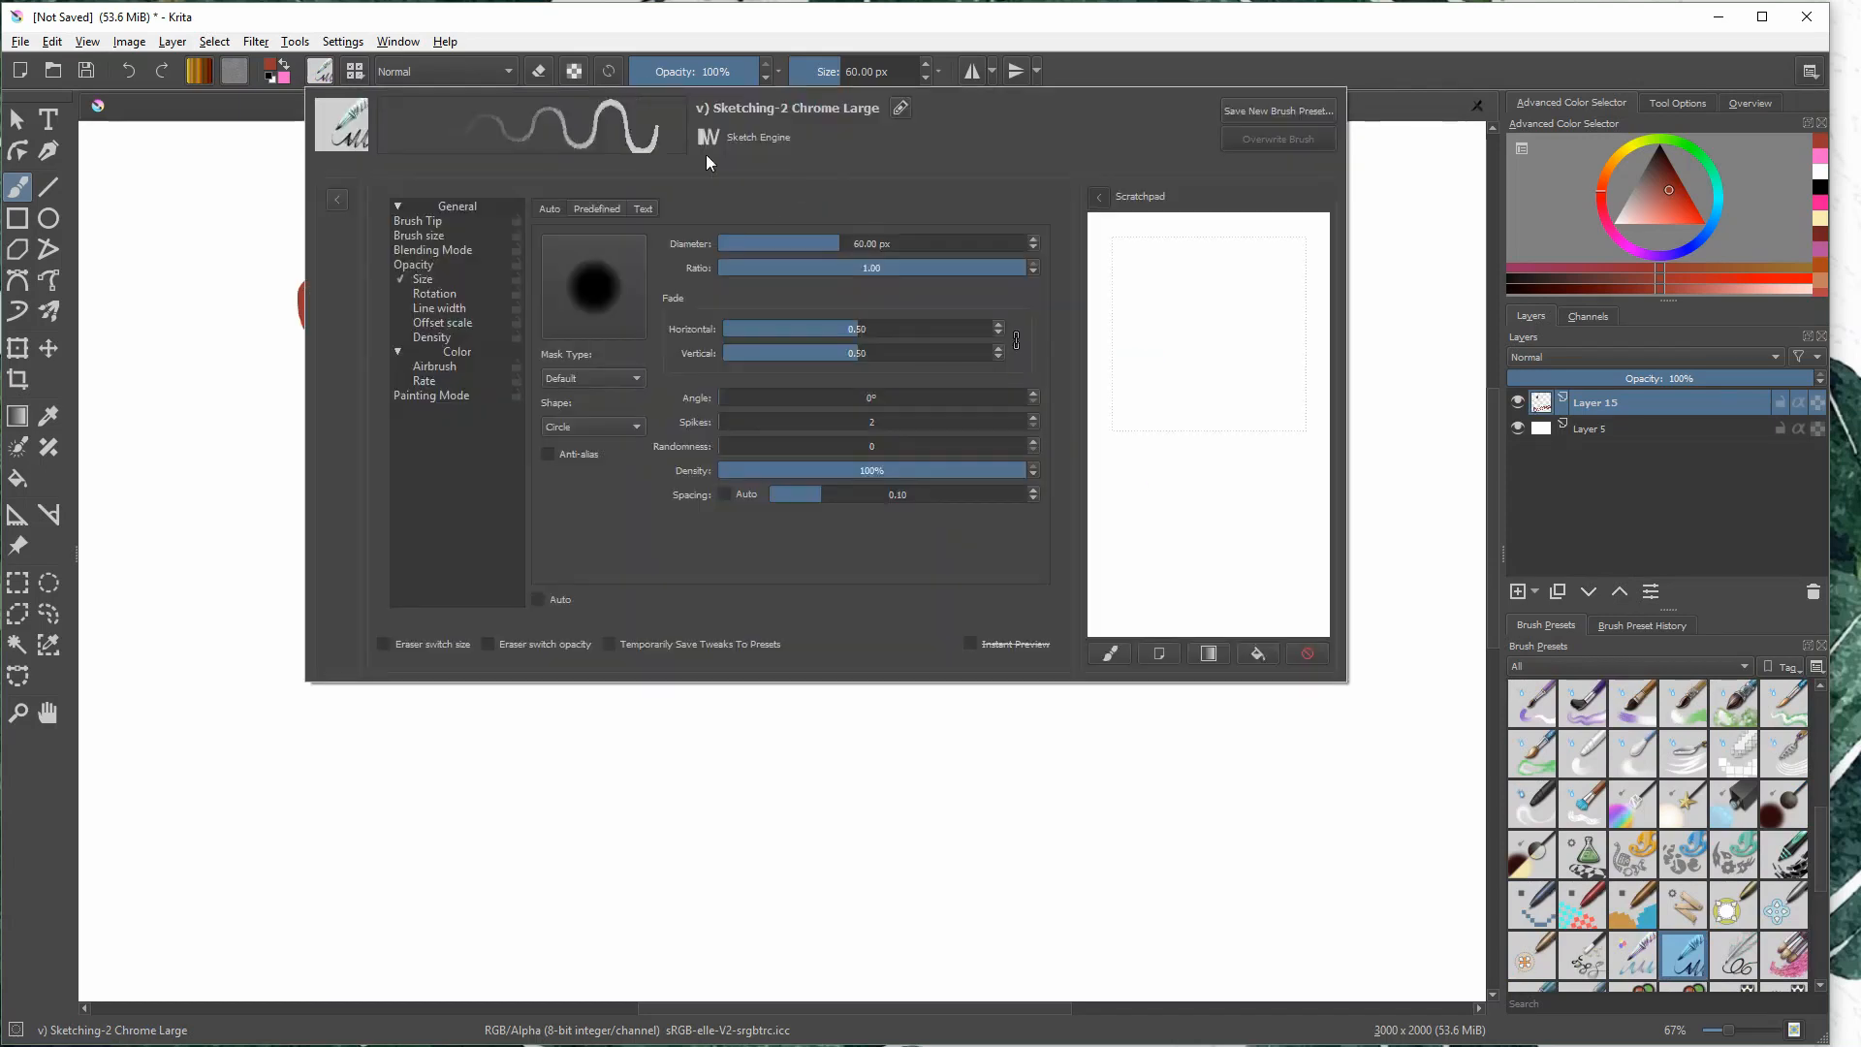
left_click(1399, 203)
left_click(323, 74)
- Choose the e) Marker Chisel Smooth brush preset, paint two test strokes, and undo them
left_click(355, 70)
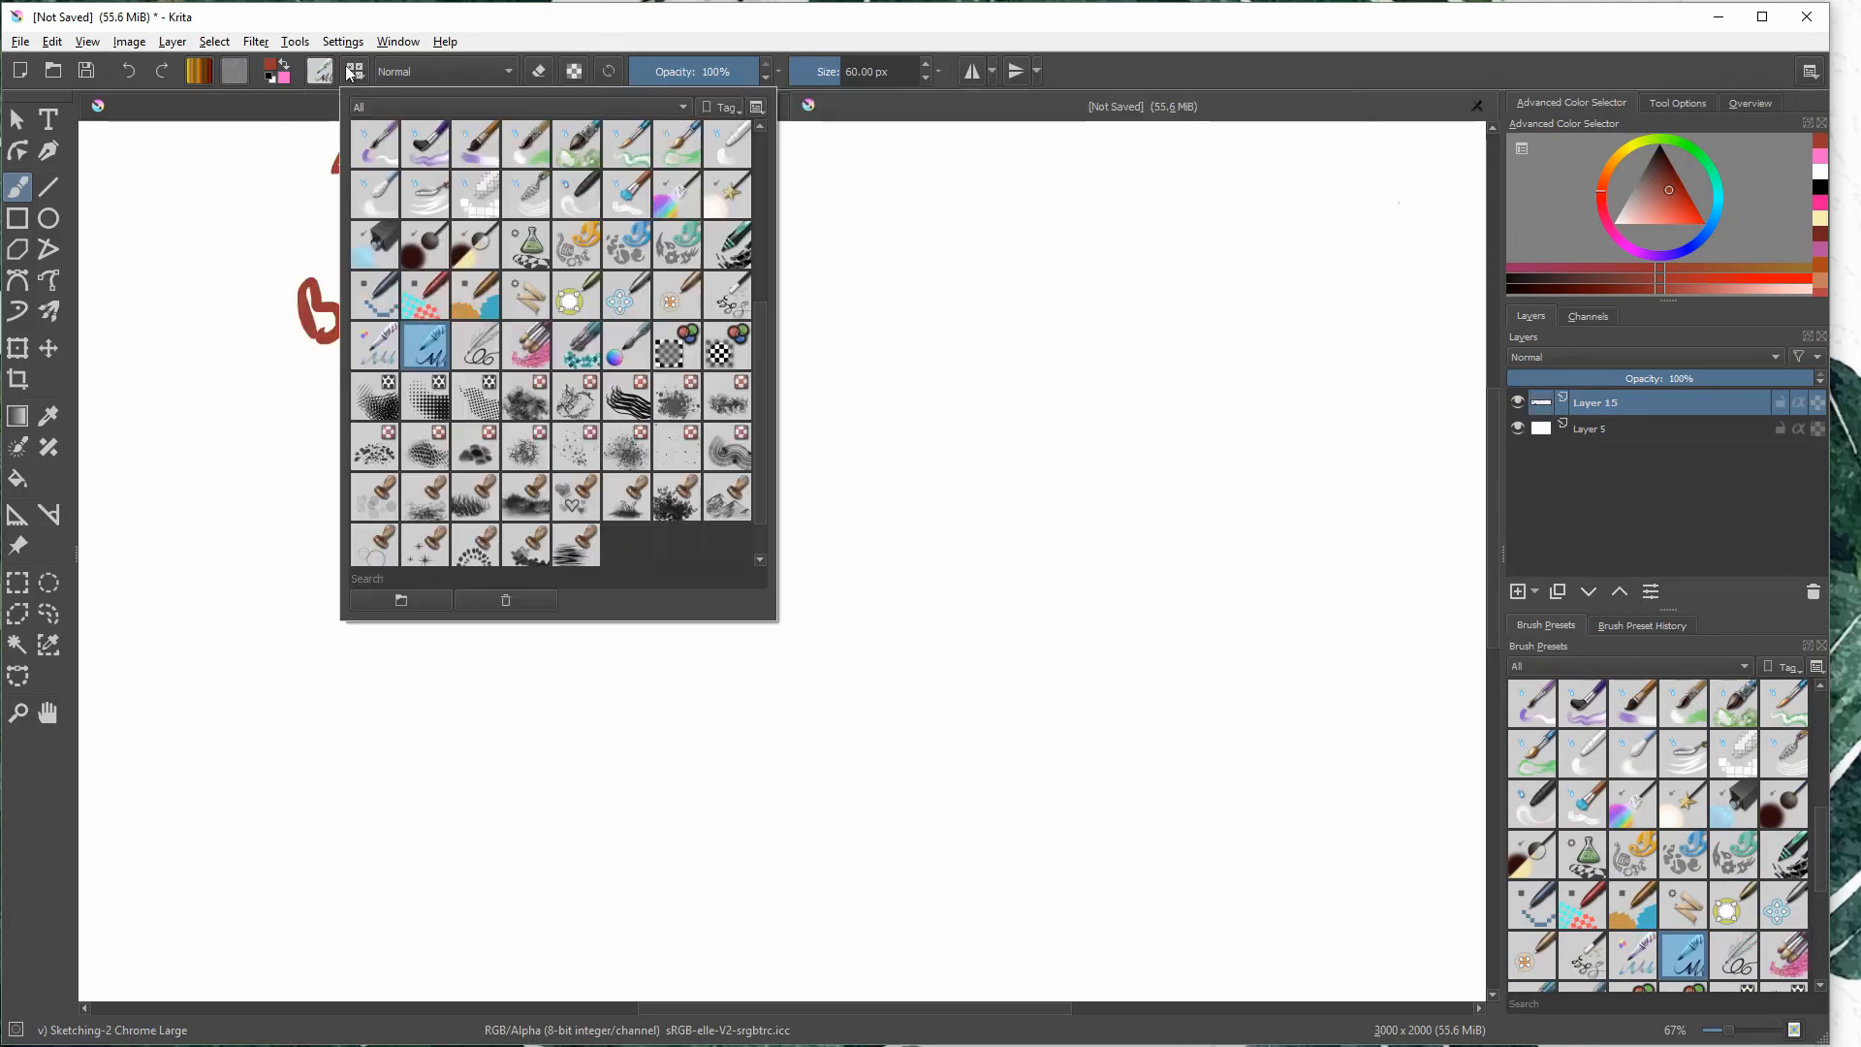
left_click_drag(760, 333, 744, 142)
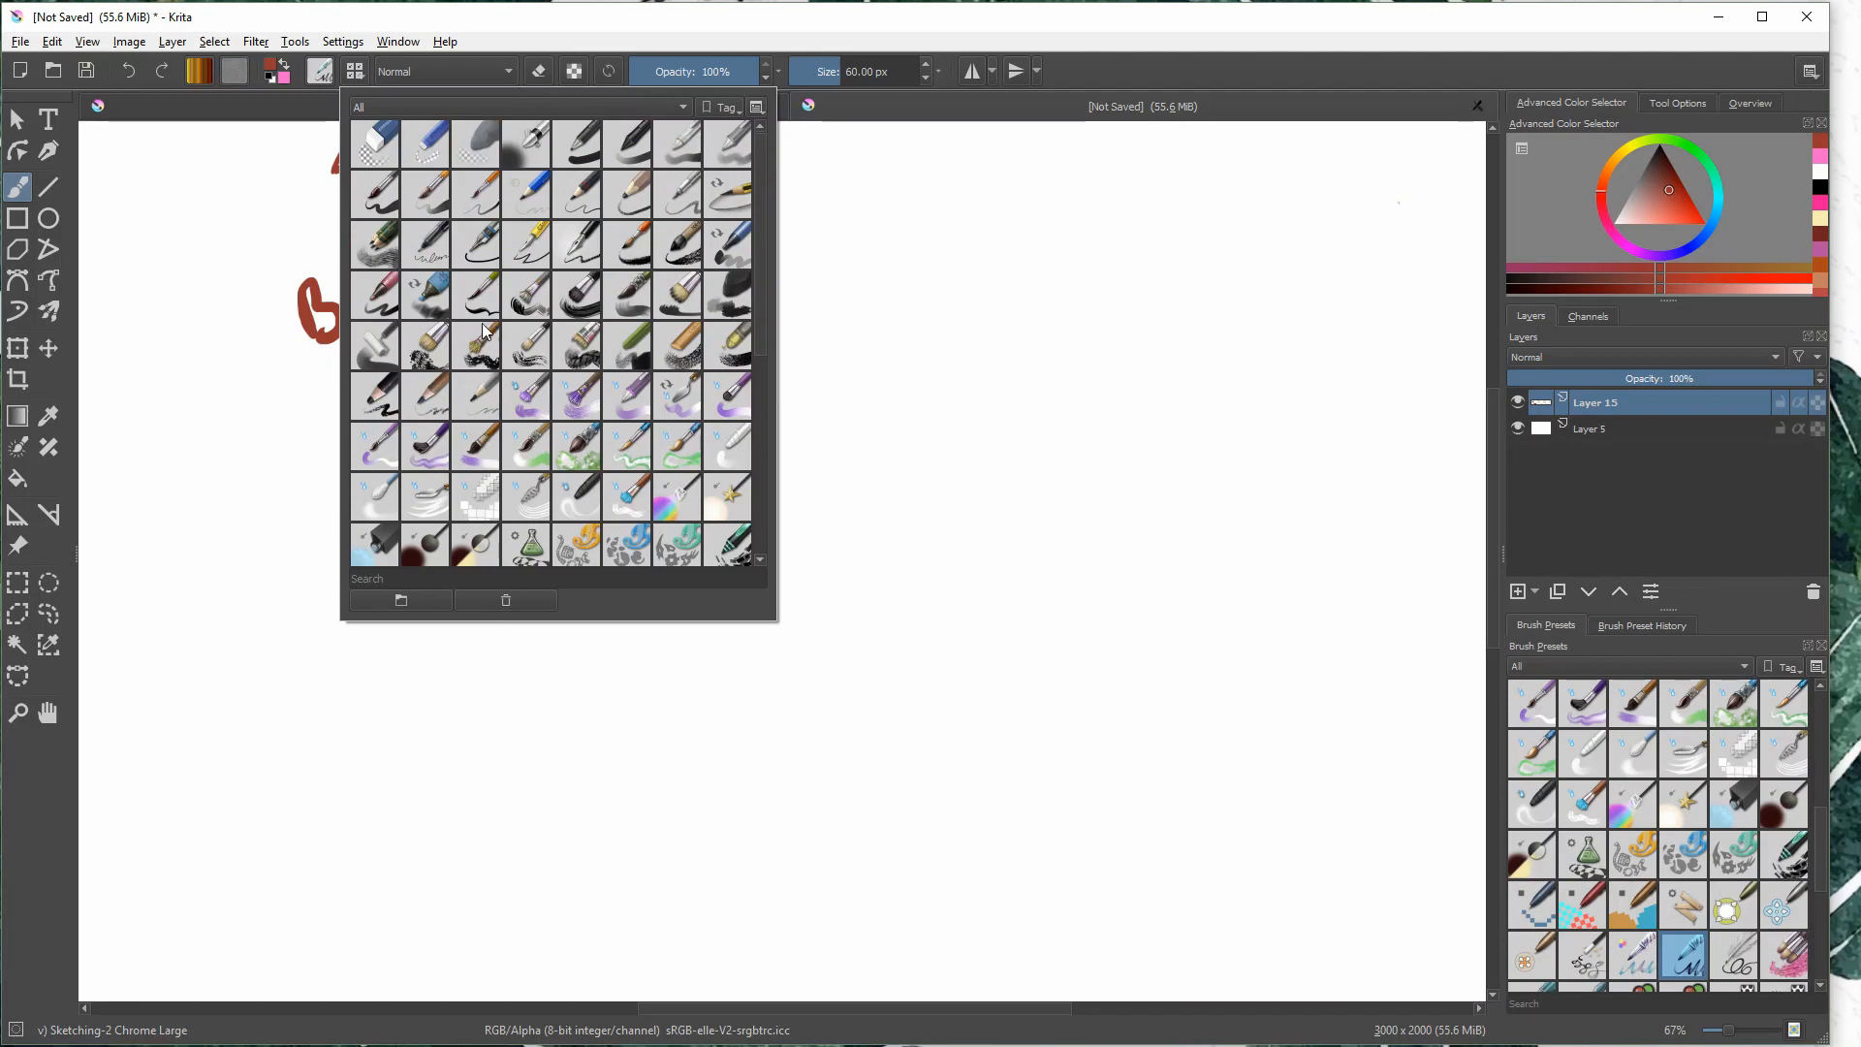
left_click(731, 246)
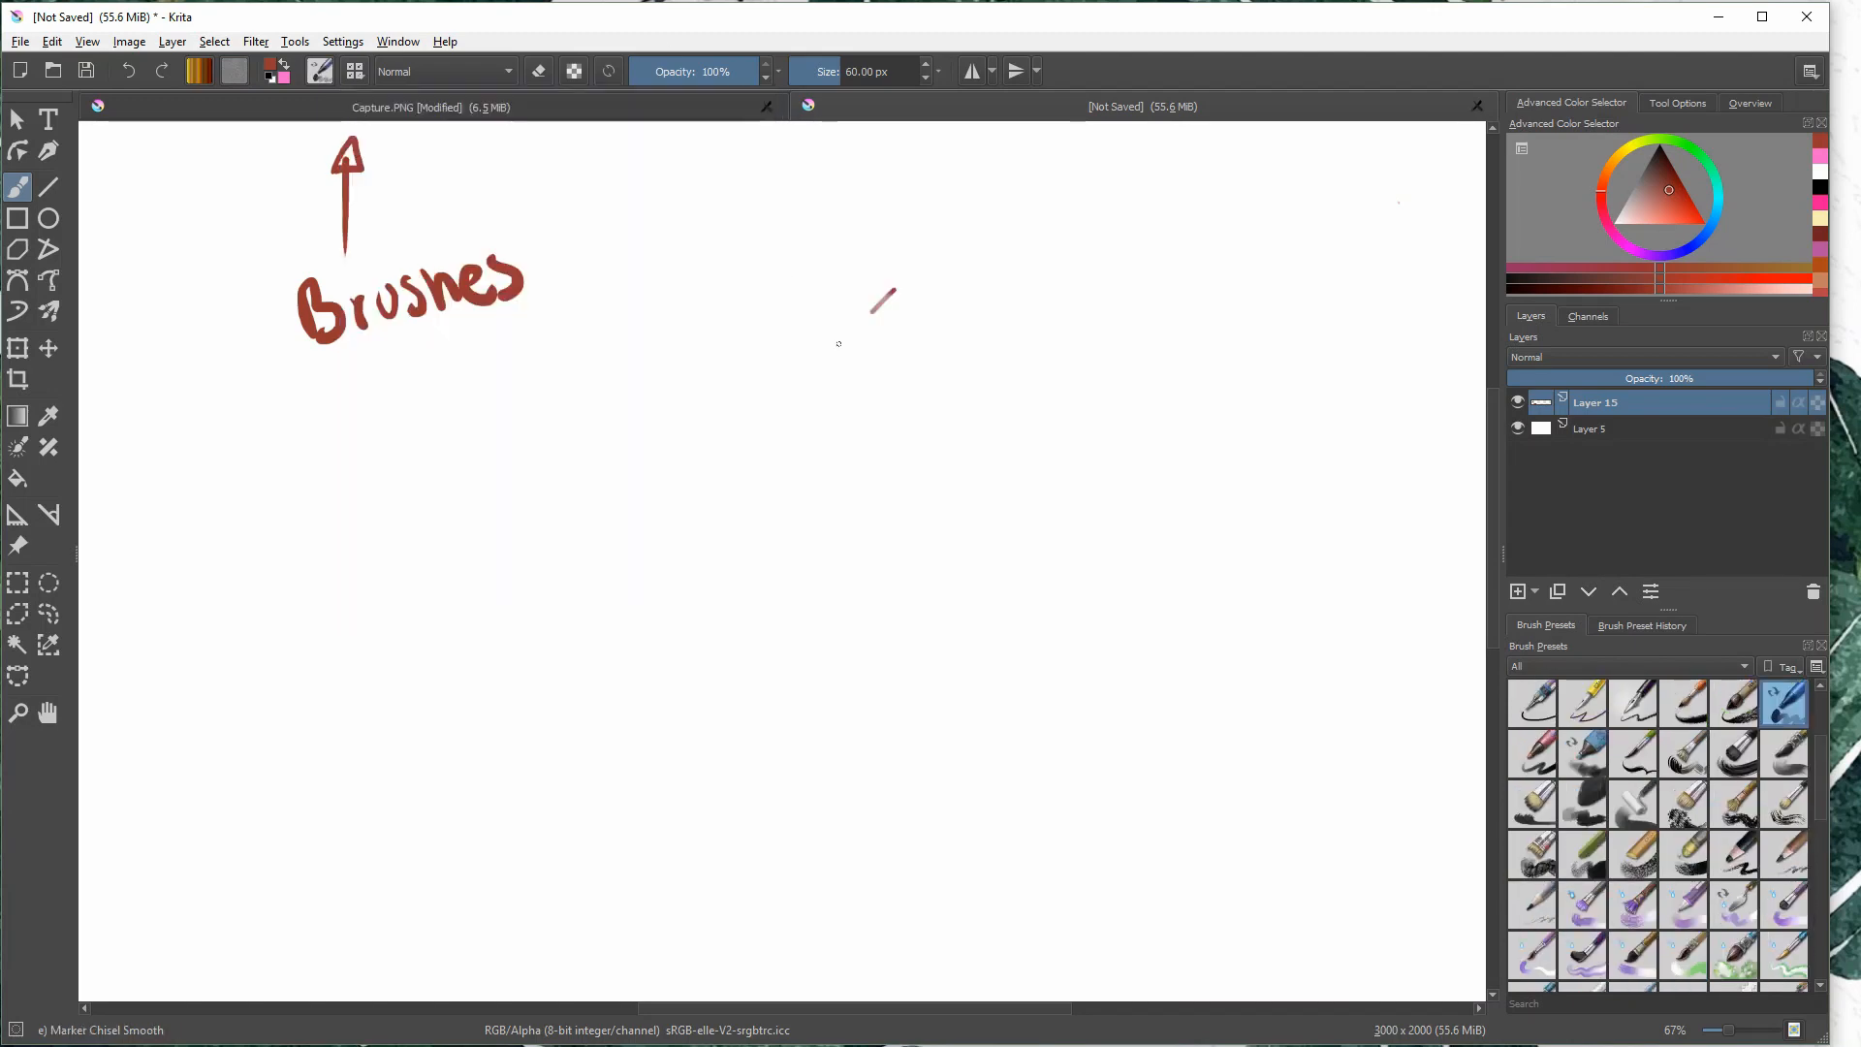
left_click_drag(885, 299, 760, 416)
left_click_drag(625, 489, 707, 444)
key("ctrl+z")
key("ctrl+z")
- Choose the b) Airbrush Soft brush preset, paint a large curved test stroke, and undo it
left_click(355, 71)
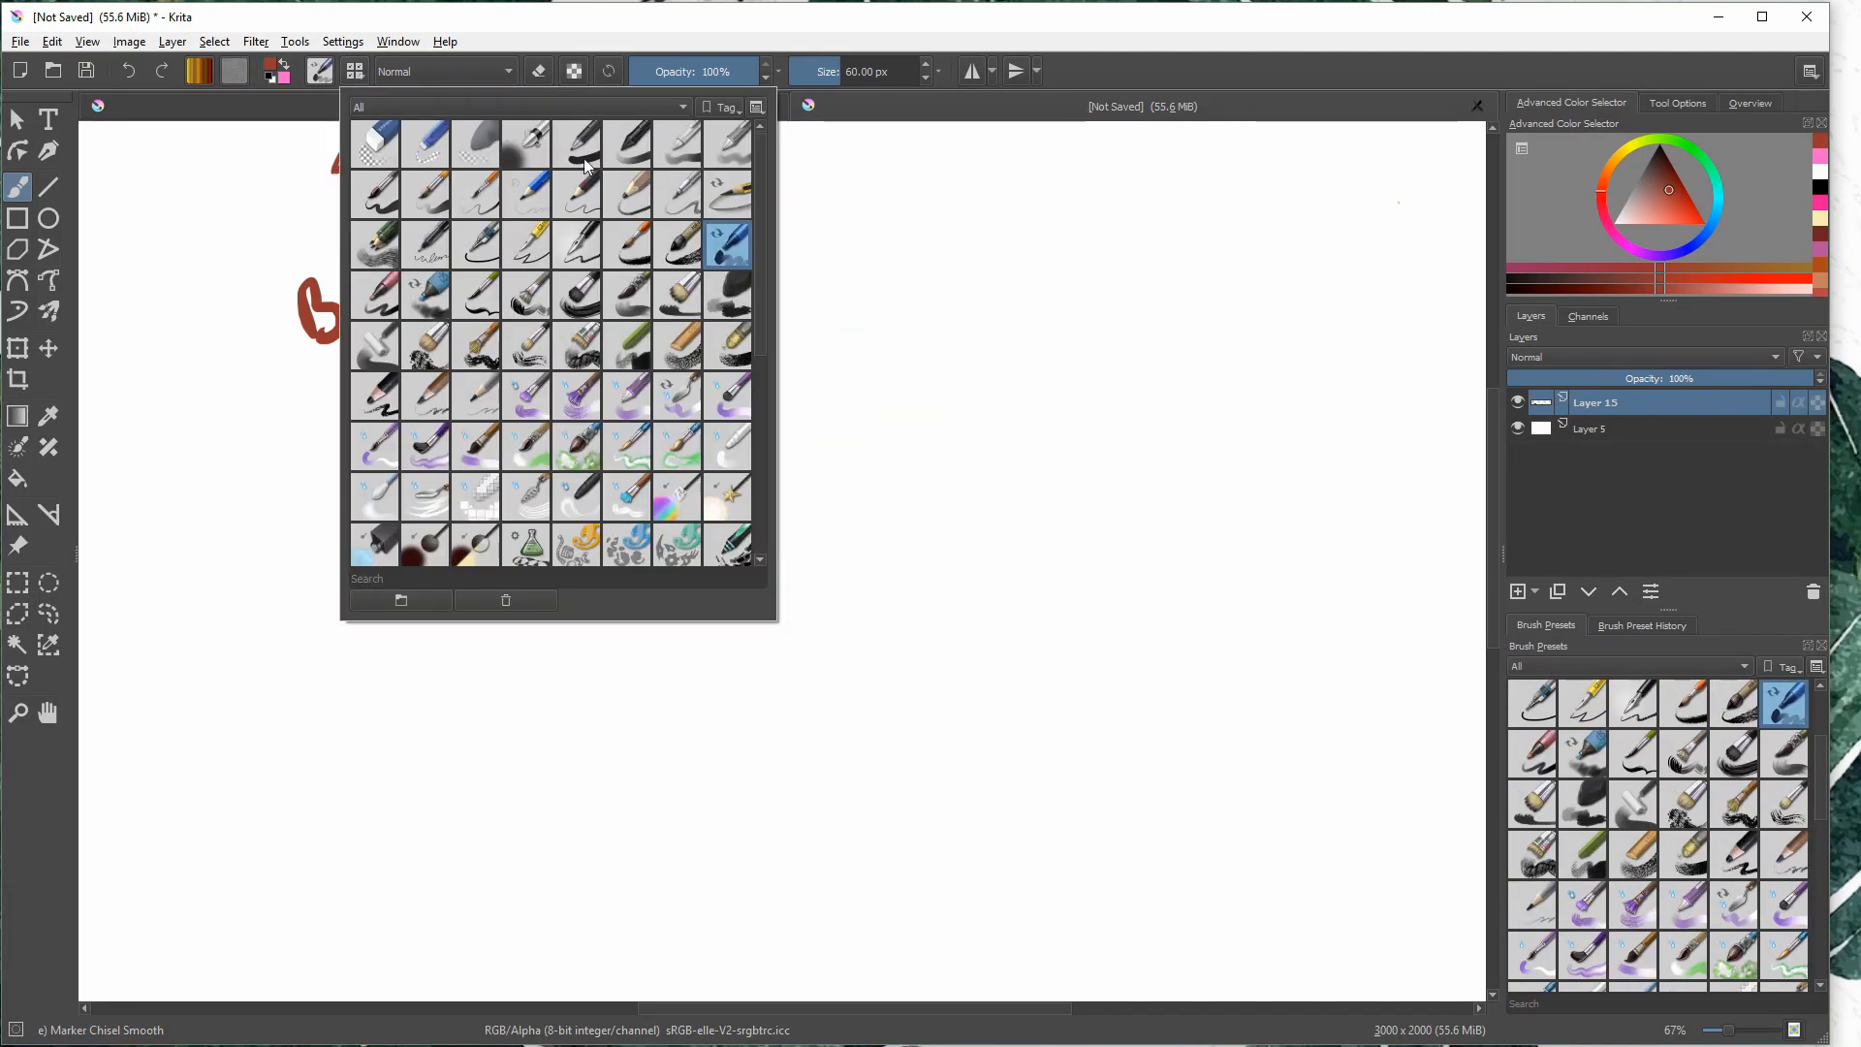
left_click(529, 145)
left_click_drag(790, 343, 934, 333)
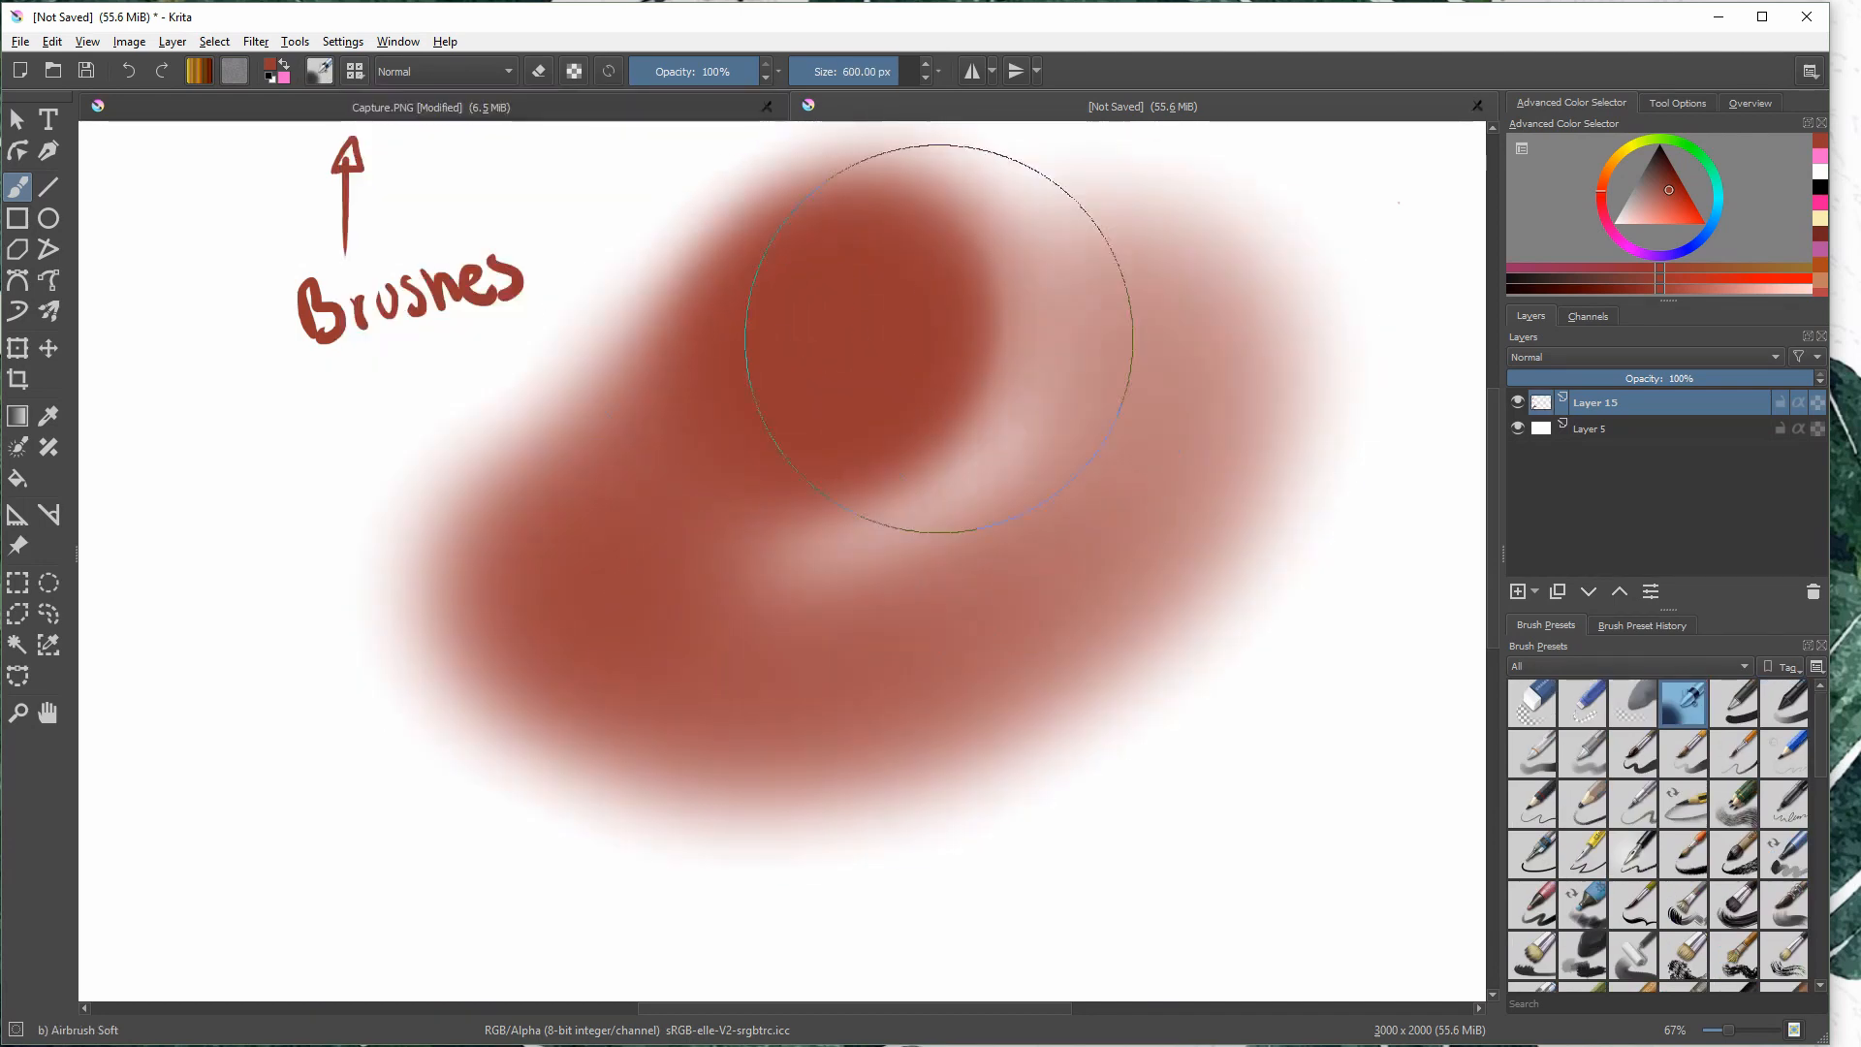
key("ctrl+z")
- Choose the b) Basic-5 Size brush preset, test it with two strokes on the canvas, and undo them
left_click(355, 71)
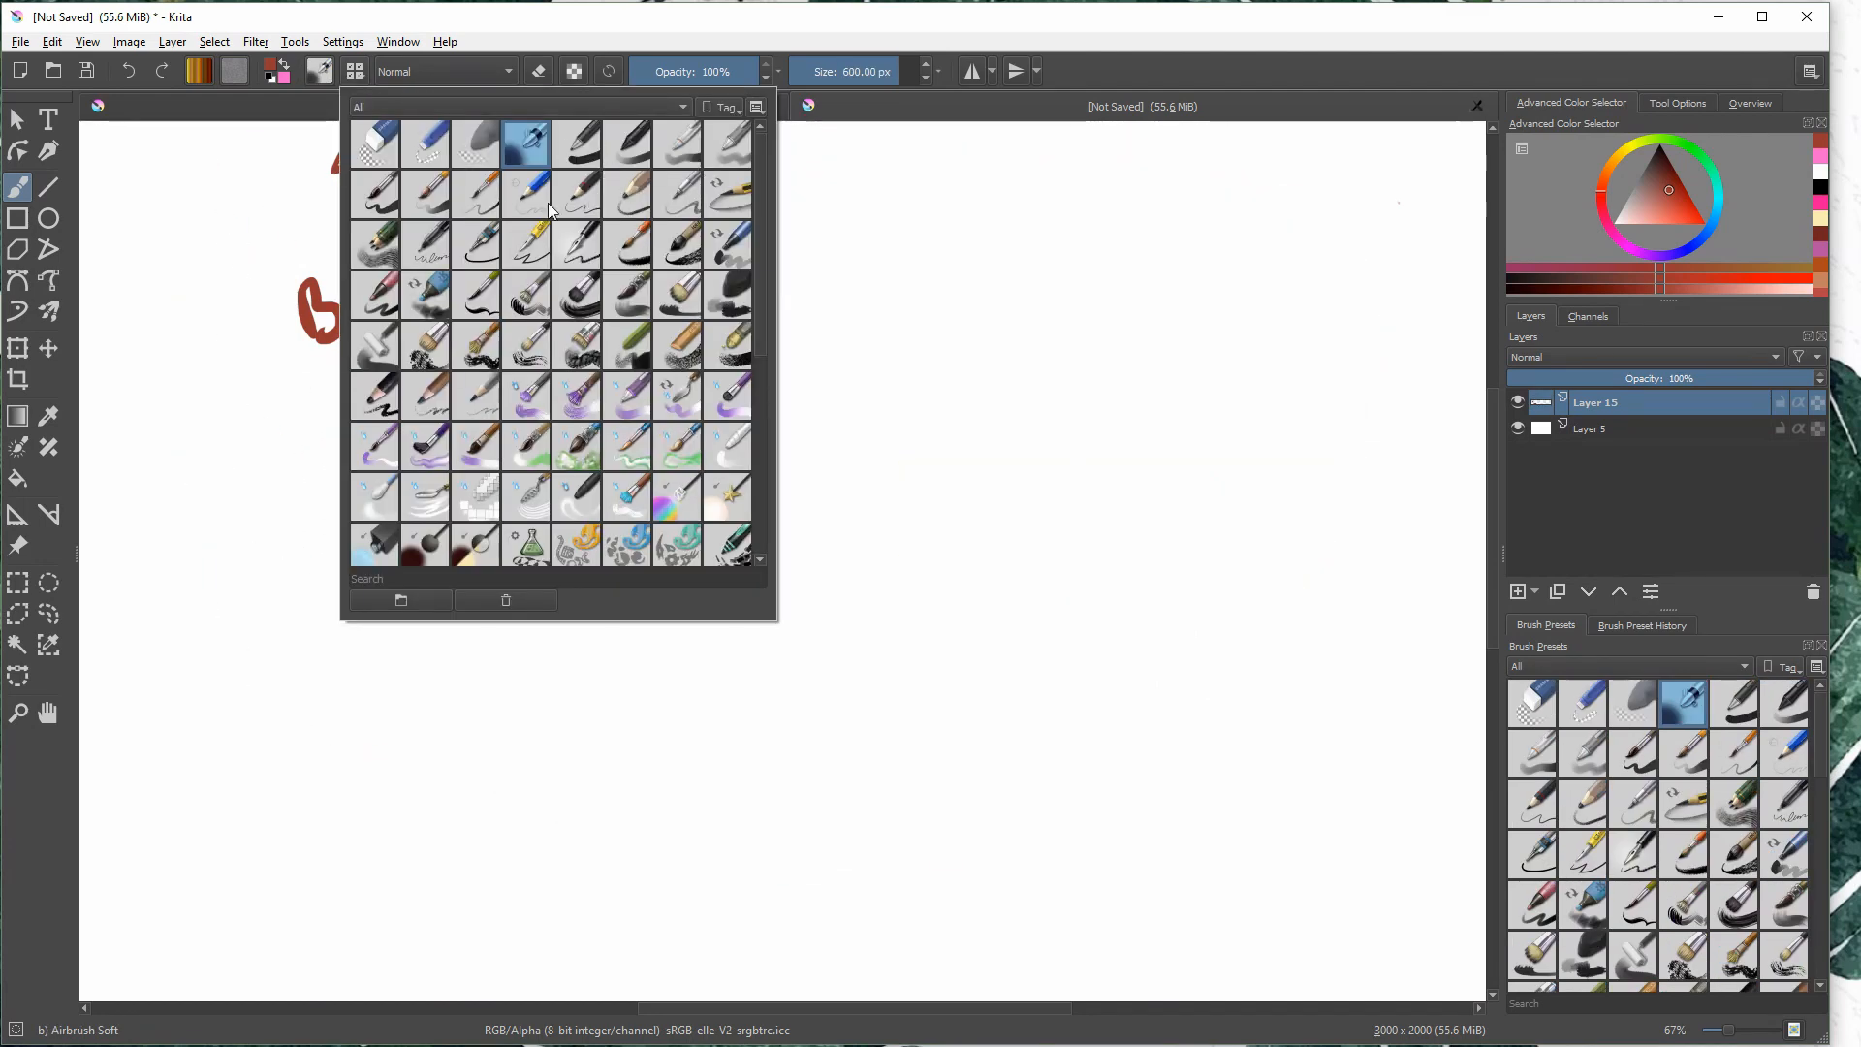
left_click(384, 192)
left_click_drag(931, 208, 893, 391)
key("ctrl+z")
left_click_drag(742, 250, 795, 426)
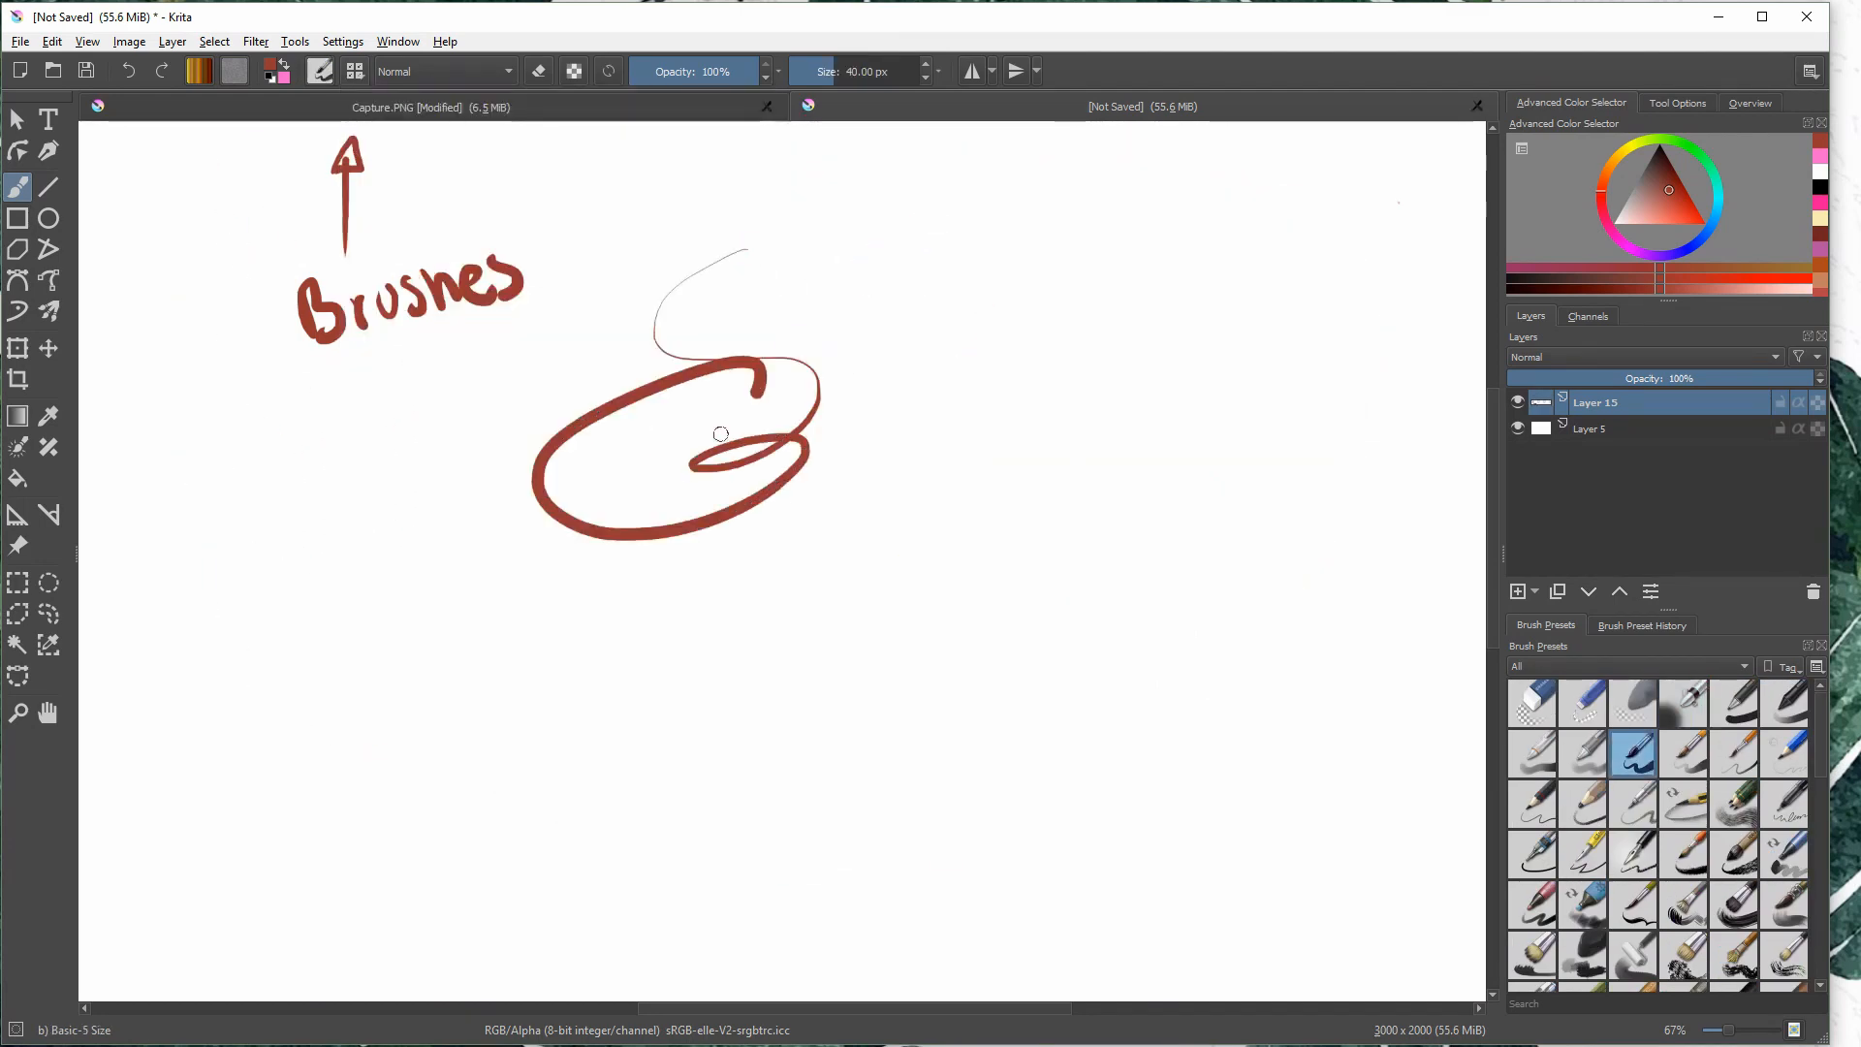
key("ctrl+z")
- Draw an arrow pointing toward the docked brush presets and handwrite "more" above it
mouse_move(1188, 637)
left_mouse_down()
mouse_move(1417, 800)
mouse_move(1387, 766)
mouse_move(1384, 822)
left_mouse_up()
left_click_drag(1040, 588, 1219, 532)
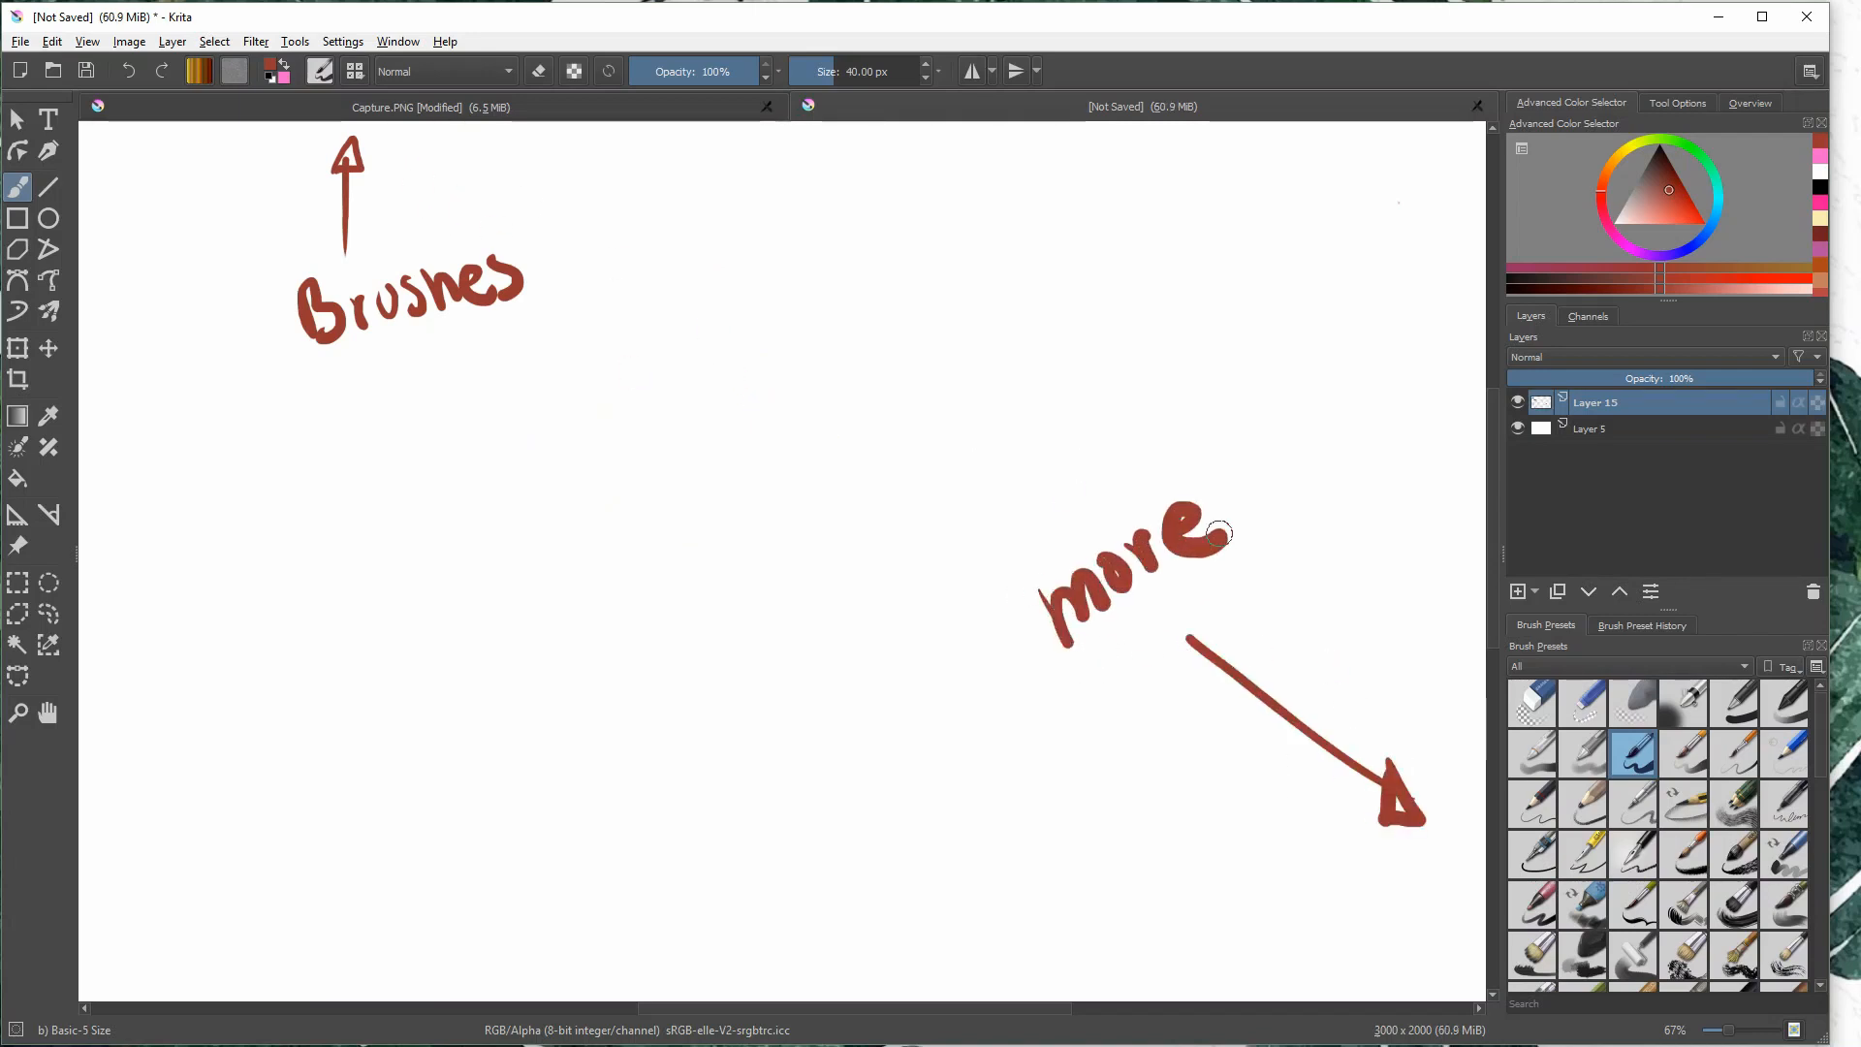
- Browse the docked brush presets and check the current brush's settings in the brush editor
mouse_move(1820, 729)
left_mouse_down()
mouse_move(1838, 817)
mouse_move(1753, 649)
left_mouse_up()
left_click(321, 71)
left_click(789, 282)
- Test two neighboring ink pen presets, including d) Ink-3 Gpen, below the "more" label and undo each stroke
left_click(1648, 856)
left_click_drag(1091, 817, 1225, 916)
key("ctrl+z")
left_click(1586, 856)
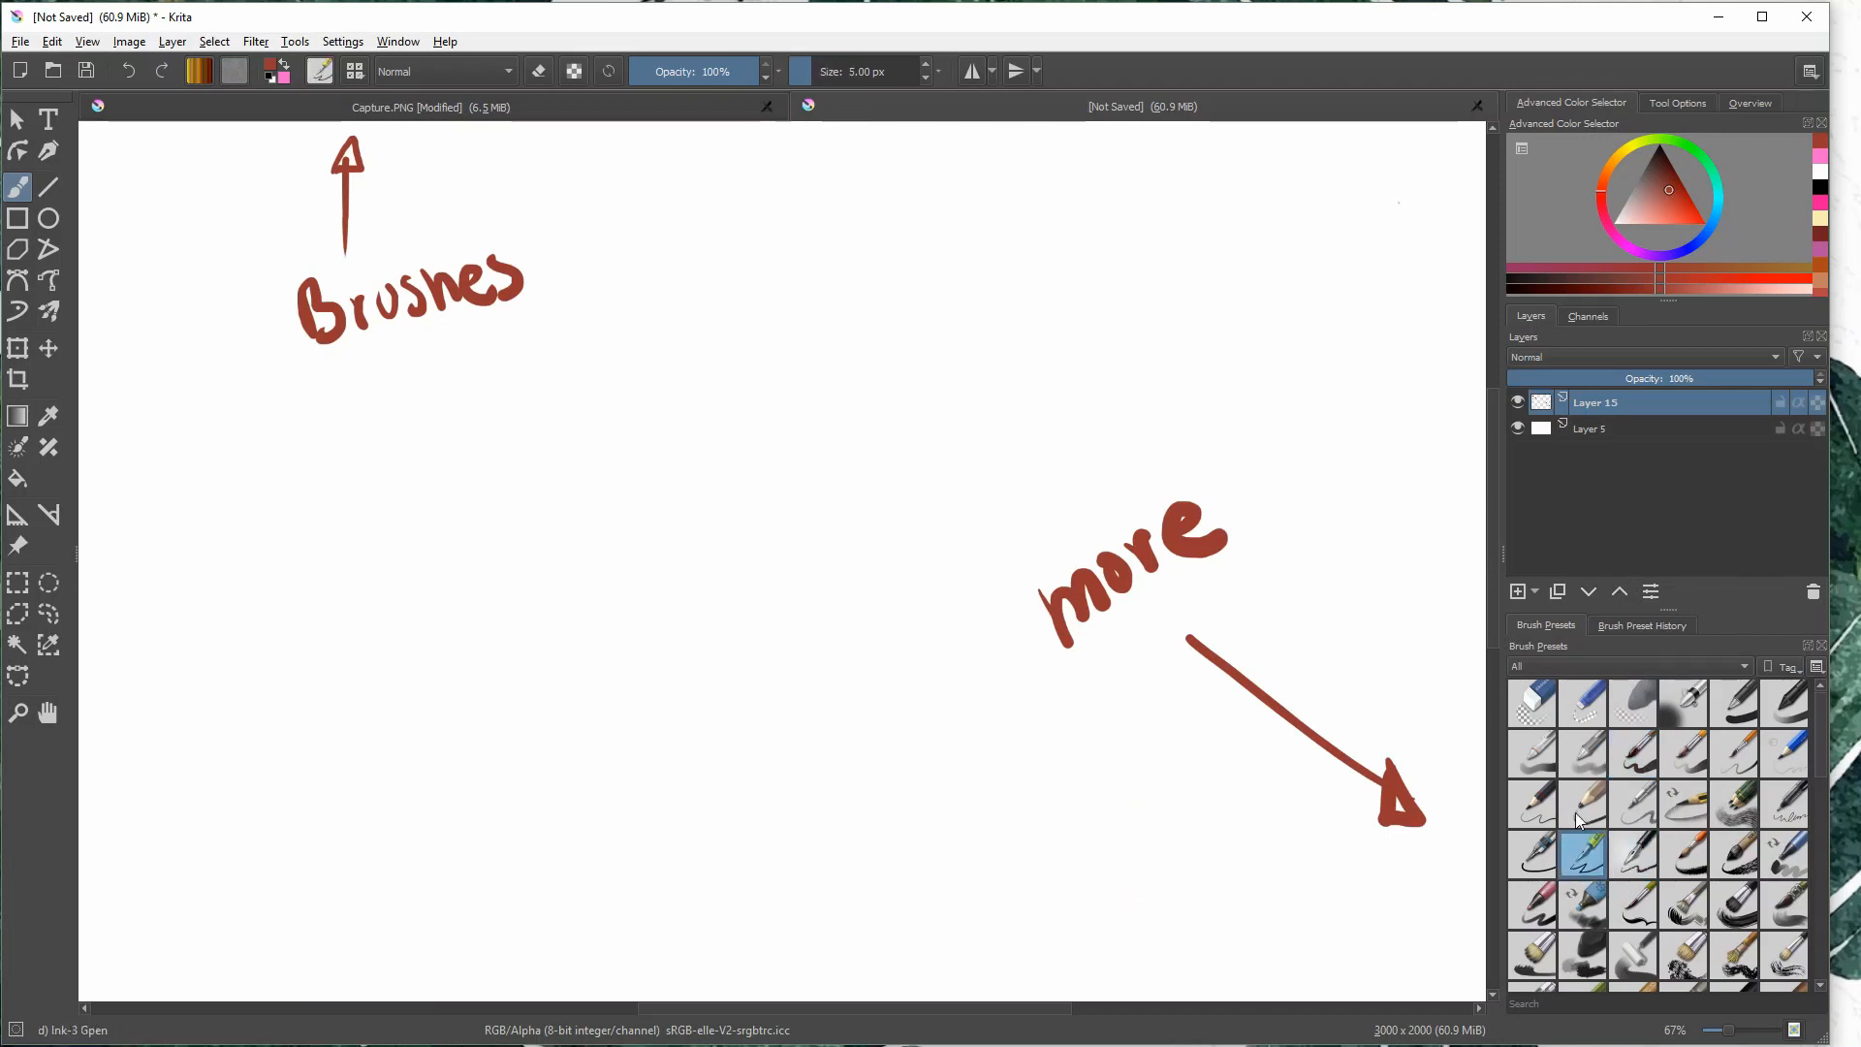
left_click_drag(1126, 822, 1241, 863)
key("ctrl+z")
- Test two adjacent presets from the third row of the docked brush presets and undo each stroke
left_click(1686, 805)
left_click_drag(1192, 796, 1266, 911)
key("ctrl+z")
left_click(1734, 804)
mouse_move(1205, 782)
left_mouse_down()
mouse_move(1246, 872)
mouse_move(1260, 621)
mouse_move(1061, 744)
left_mouse_up()
key("ctrl+z")
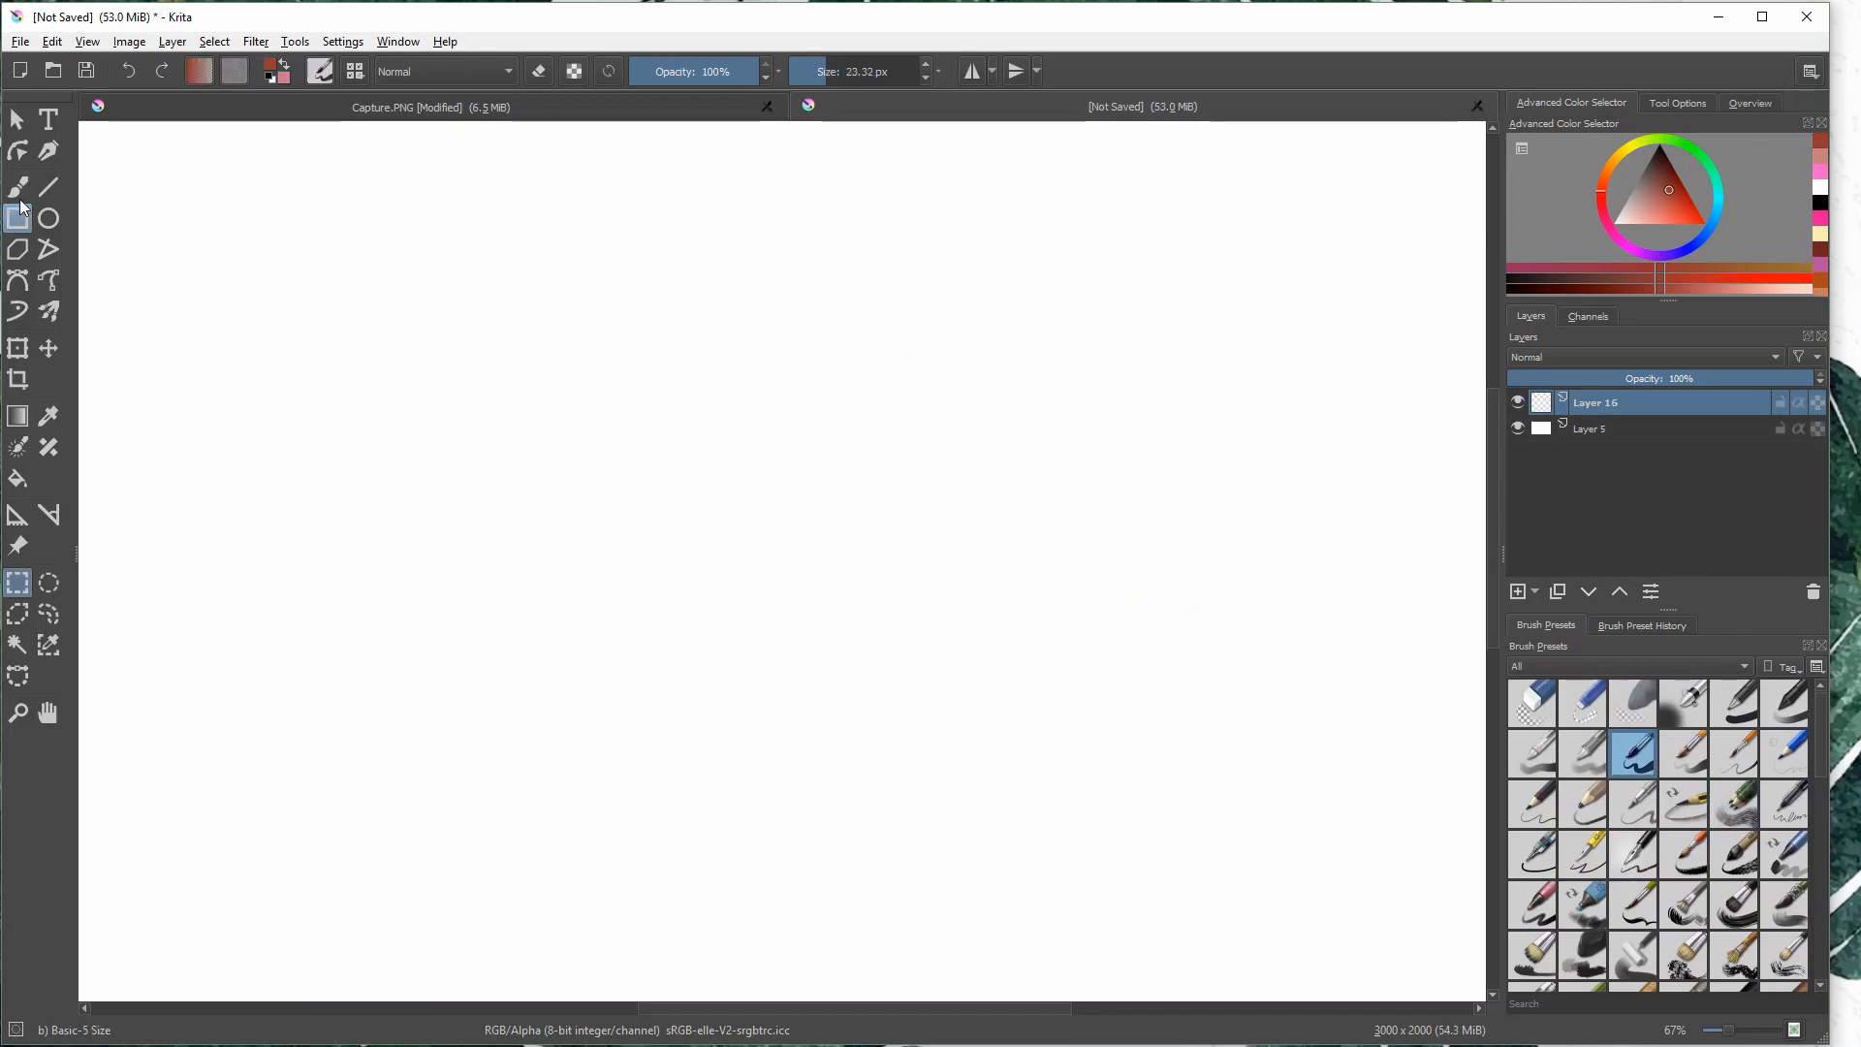
- With the Freehand Brush, draw a bracket under the eraser, alpha and reload toggles and handwrite "quick switches" beneath it
left_click(17, 187)
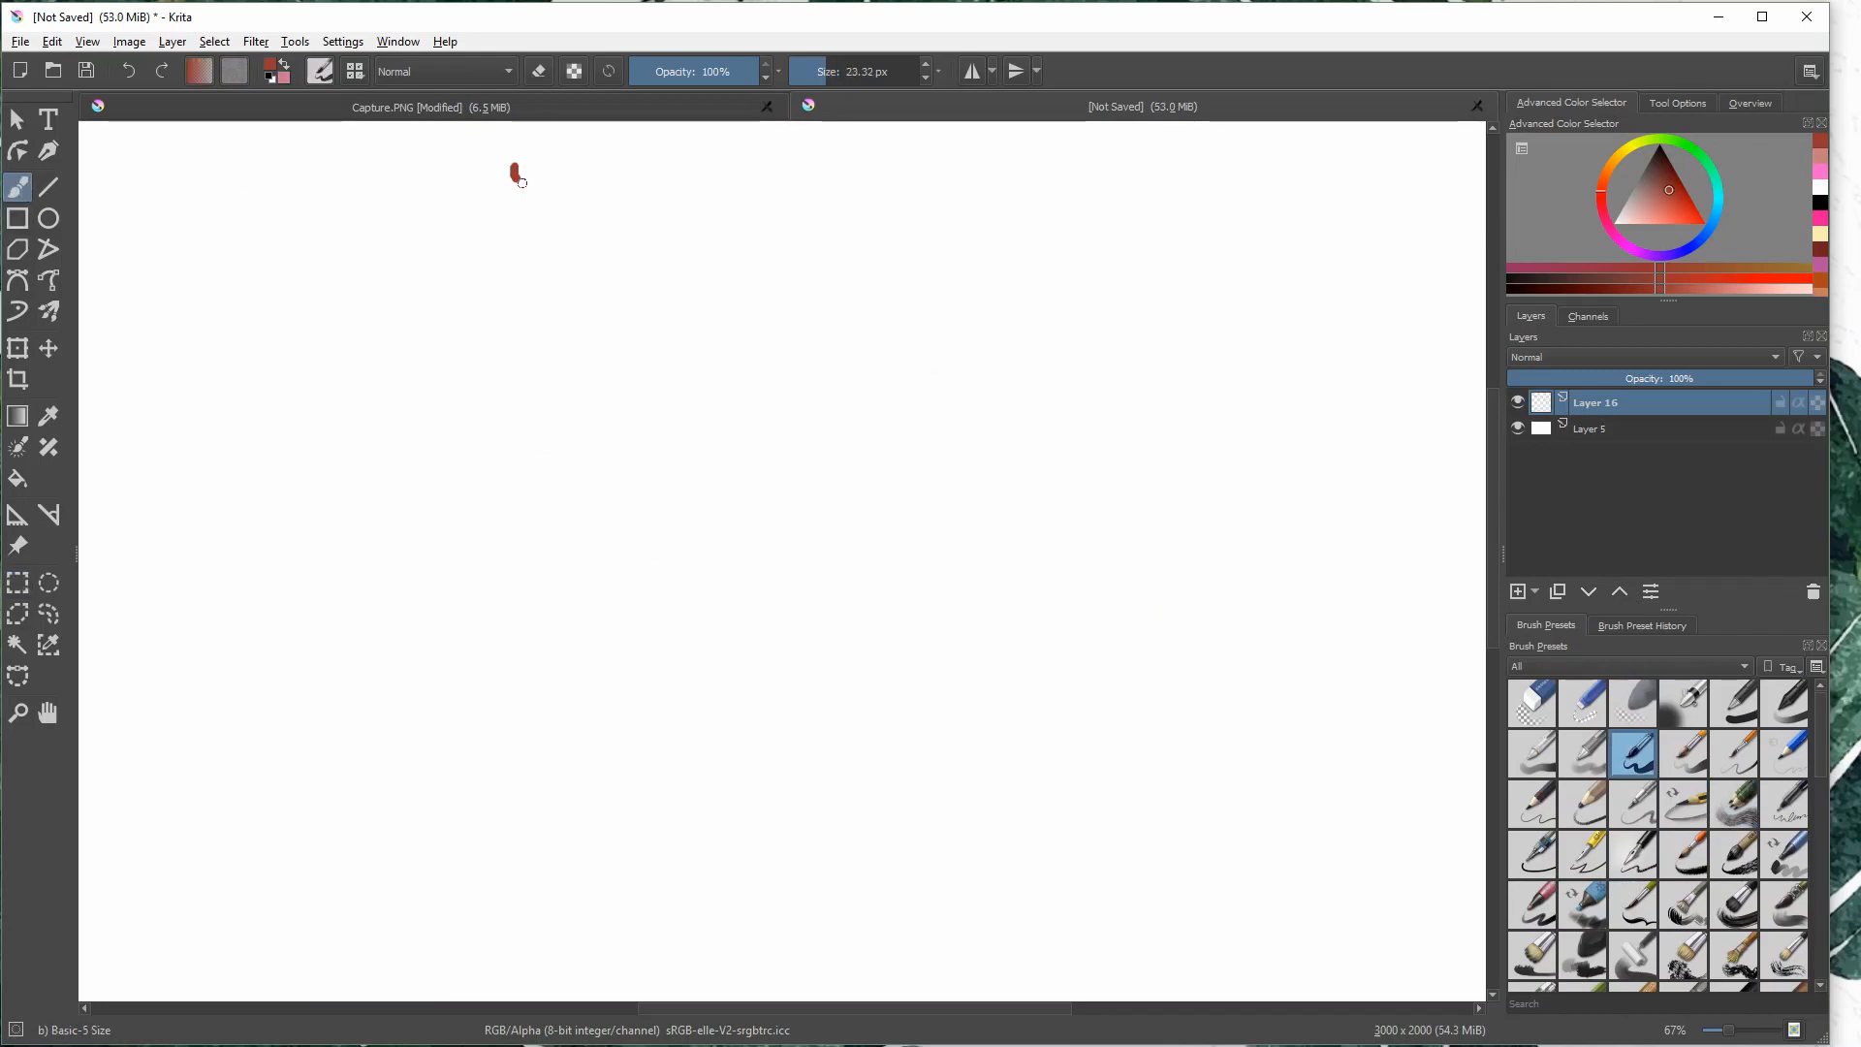
mouse_move(521, 182)
left_mouse_down()
mouse_move(580, 203)
mouse_move(613, 157)
left_mouse_up()
mouse_move(531, 235)
left_mouse_down()
mouse_move(530, 283)
mouse_move(563, 254)
left_mouse_up()
mouse_move(571, 254)
left_mouse_down()
mouse_move(573, 274)
mouse_move(613, 273)
left_mouse_up()
mouse_move(631, 230)
left_mouse_down()
mouse_move(634, 267)
mouse_move(654, 267)
left_mouse_up()
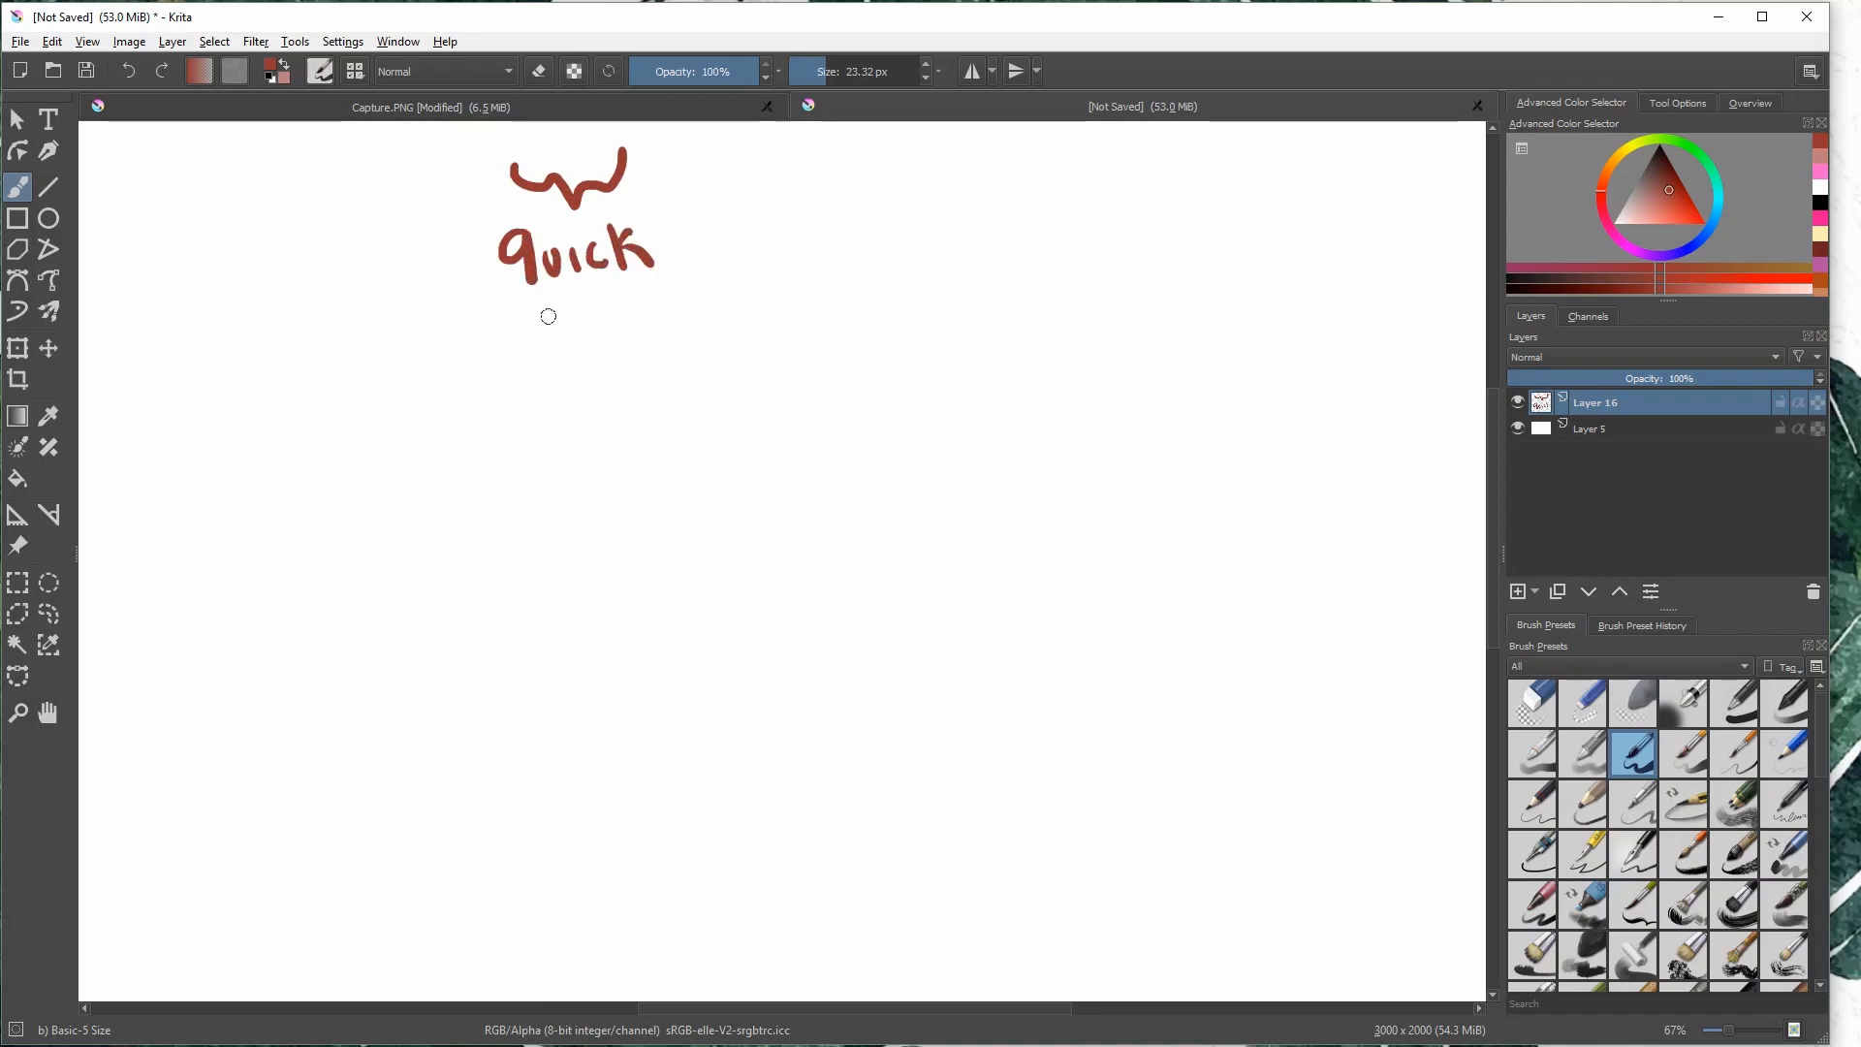
mouse_move(561, 314)
left_mouse_down()
mouse_move(532, 351)
mouse_move(610, 335)
left_mouse_up()
left_click_drag(622, 310, 725, 330)
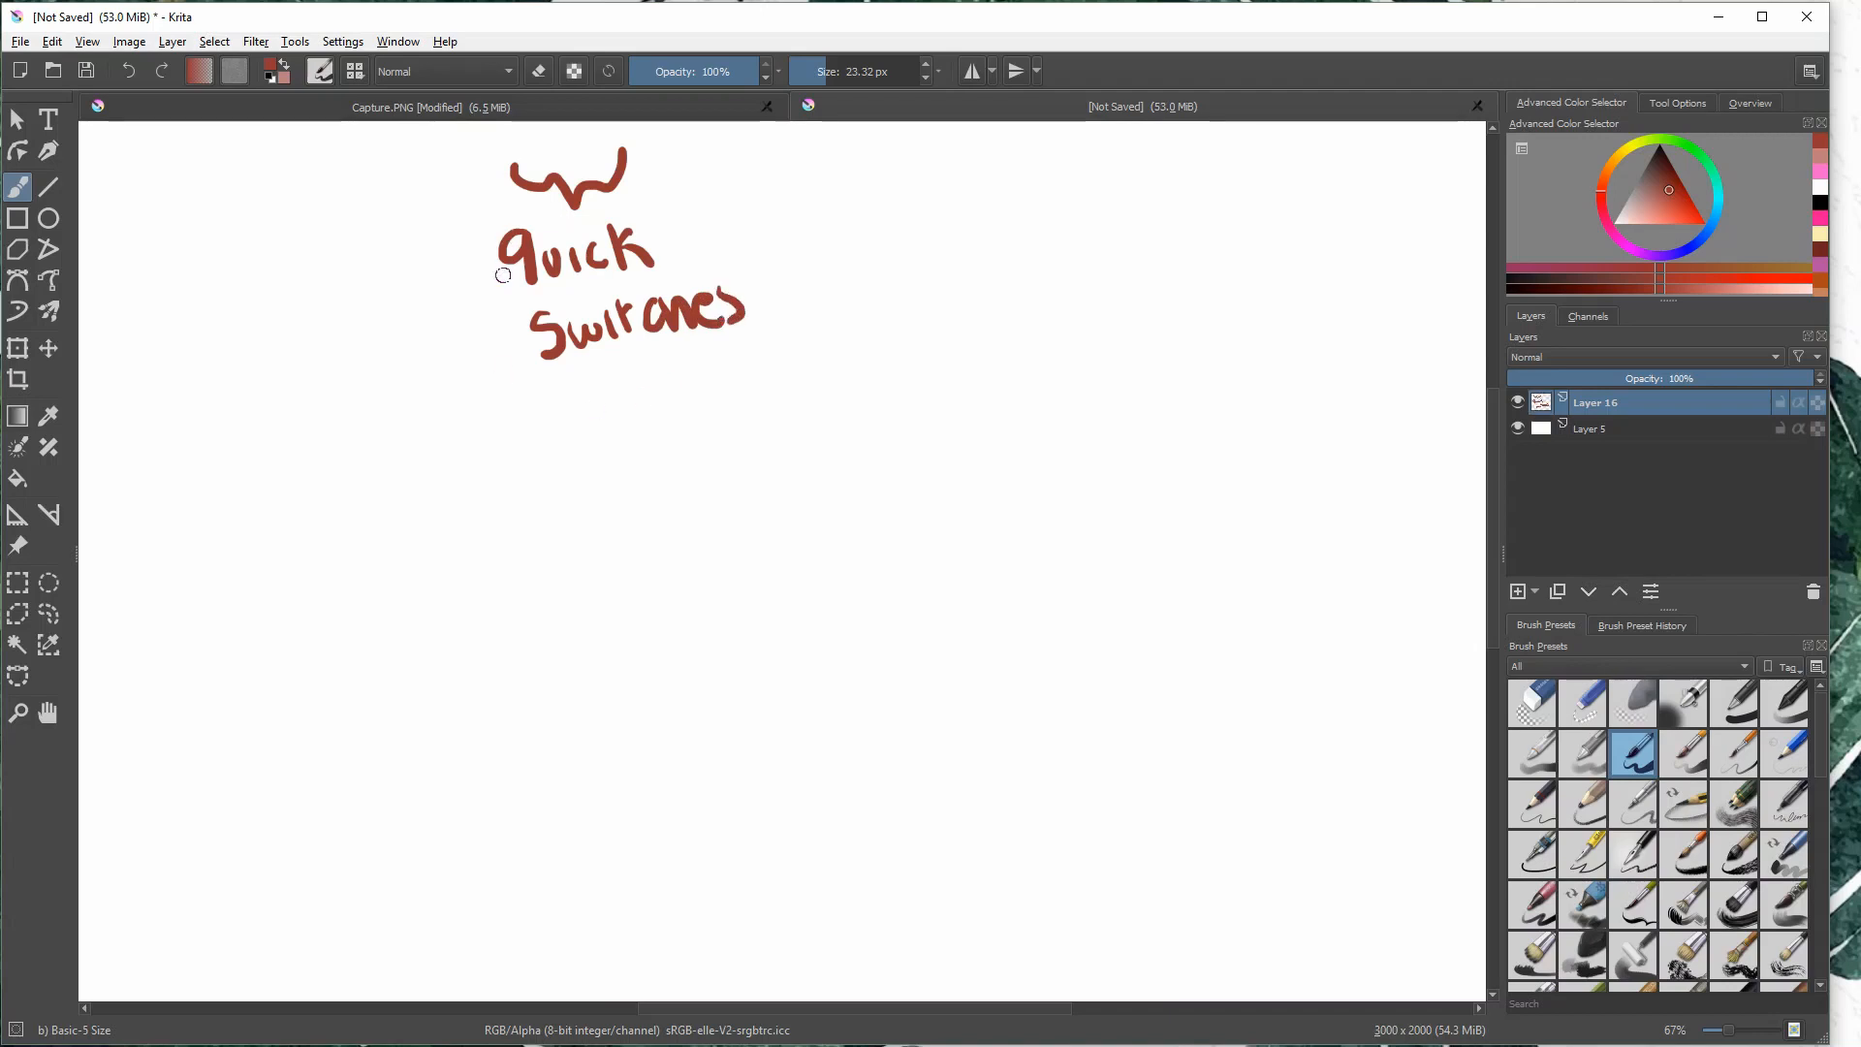
- Turn on eraser mode, erase across the "quick switches" label and its bracket, and undo both erasures
left_click(539, 72)
mouse_move(567, 334)
left_mouse_down()
mouse_move(659, 309)
mouse_move(751, 323)
left_mouse_up()
key("ctrl+z")
mouse_move(526, 172)
left_mouse_down()
mouse_move(574, 260)
mouse_move(628, 224)
left_mouse_up()
key("ctrl+z")
- Swap to the pink color, paint across the handwritten label with Preserve Alpha on, and undo the stroke
left_click(283, 65)
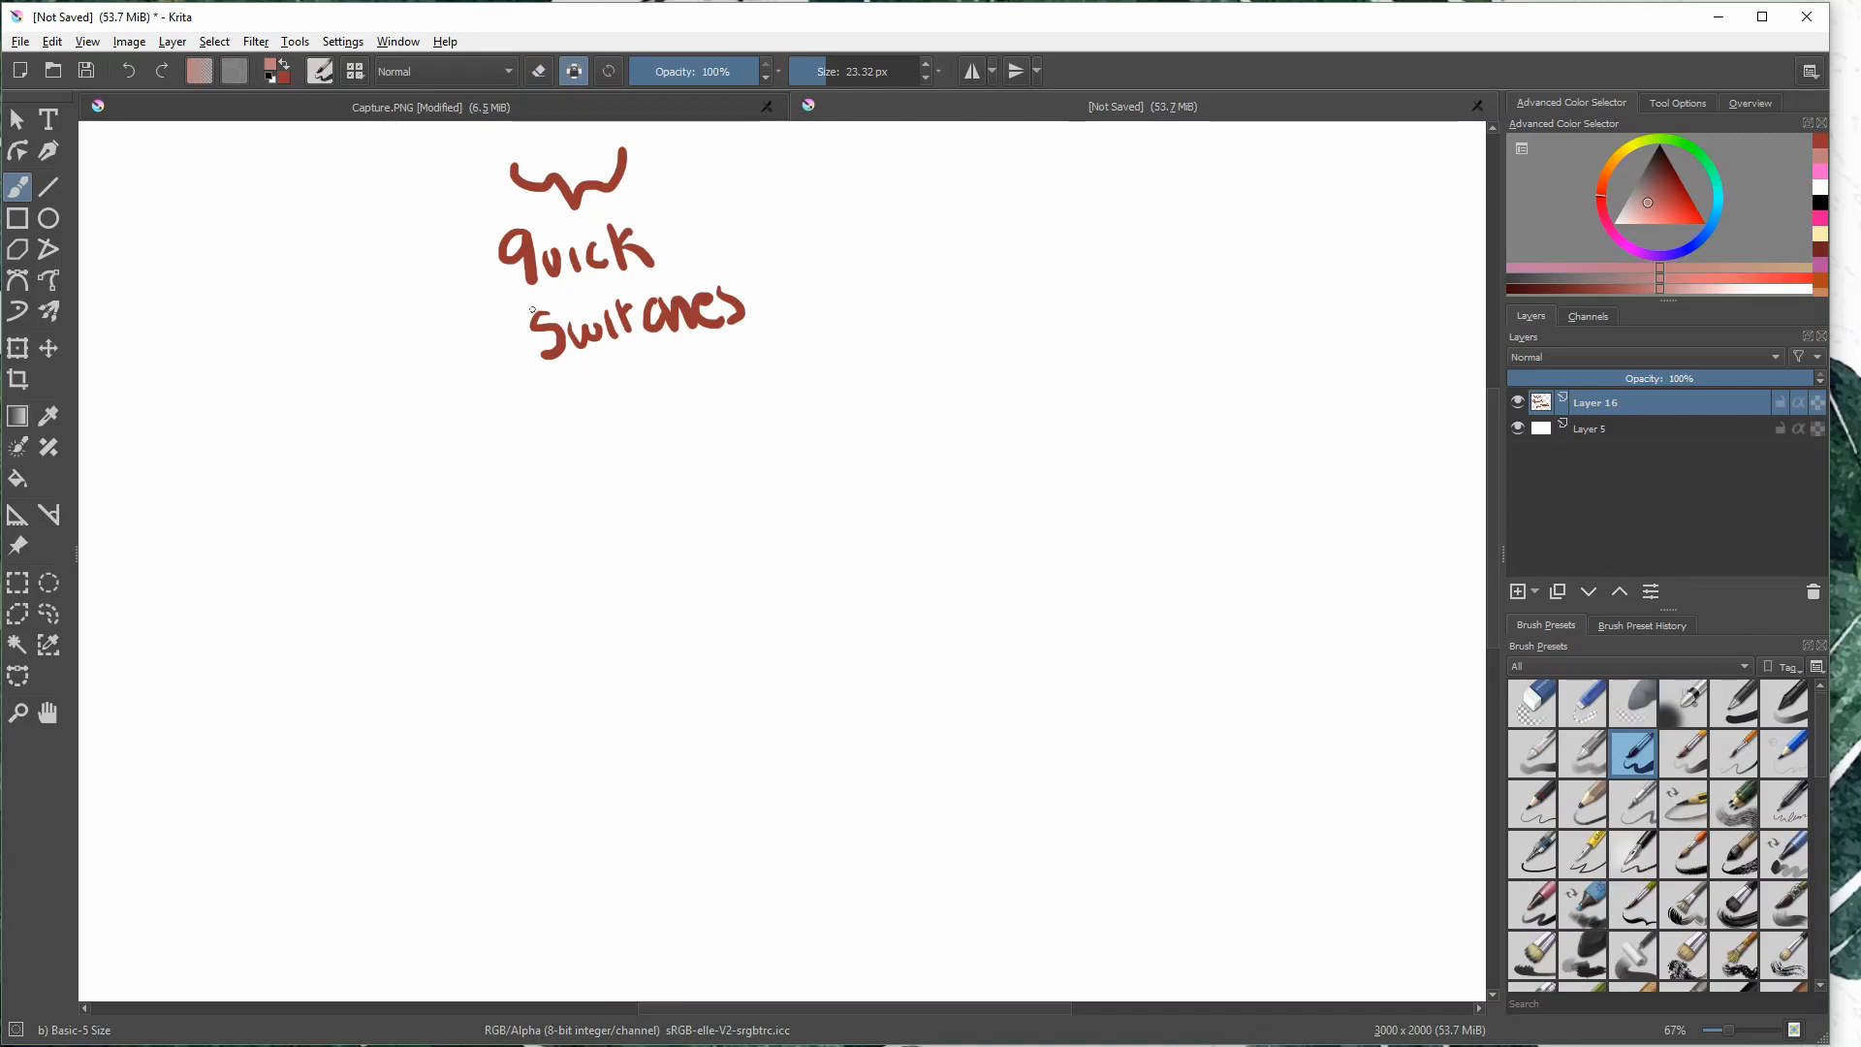
mouse_move(549, 266)
left_mouse_down()
mouse_move(606, 354)
mouse_move(769, 303)
left_mouse_up()
key("ctrl+z")
- Scribble a pink circle with Preserve Alpha off, paint over it in red with Preserve Alpha on, and undo the strokes
left_click(574, 72)
mouse_move(765, 411)
left_mouse_down()
mouse_move(765, 432)
mouse_move(634, 514)
mouse_move(648, 474)
mouse_move(693, 538)
mouse_move(722, 455)
left_mouse_up()
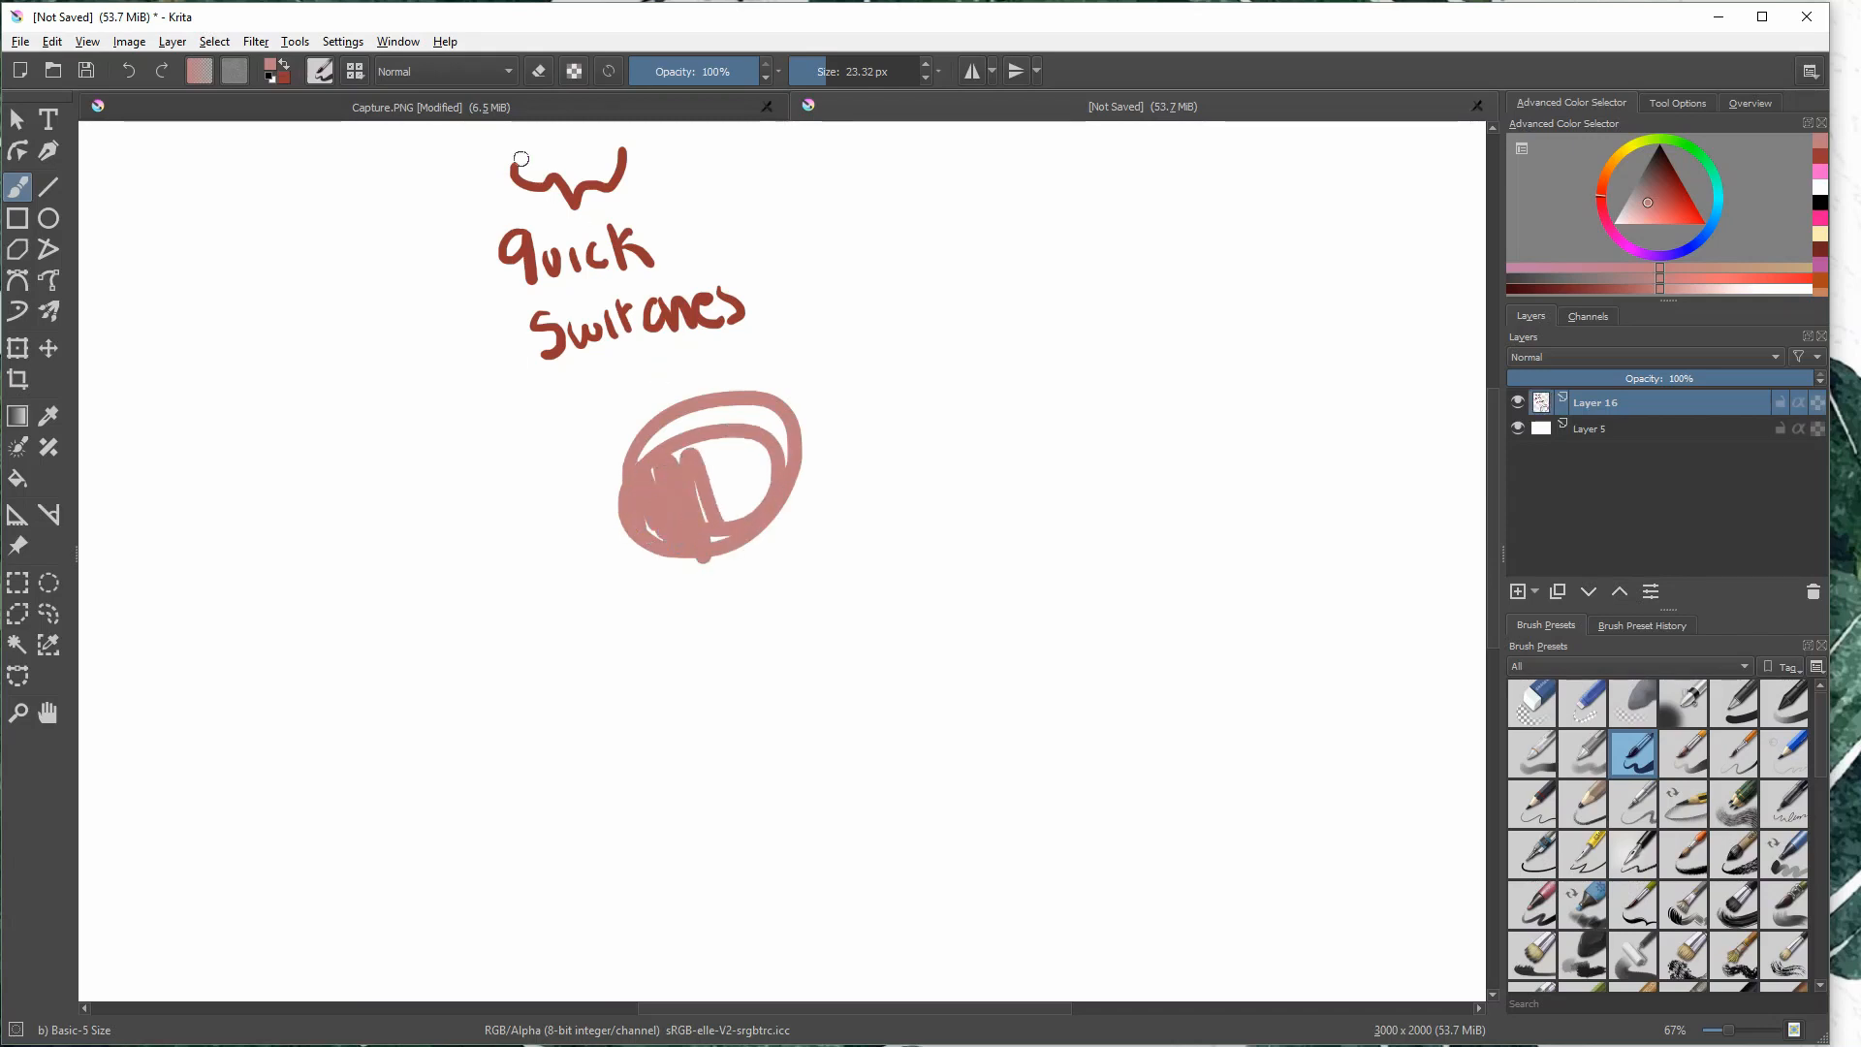
left_click(579, 75)
key("k")
mouse_move(667, 412)
left_mouse_down()
mouse_move(652, 535)
mouse_move(766, 475)
left_mouse_up()
key("ctrl+z")
key("ctrl+z")
key("ctrl+z")
key("ctrl+z")
key("ctrl+z")
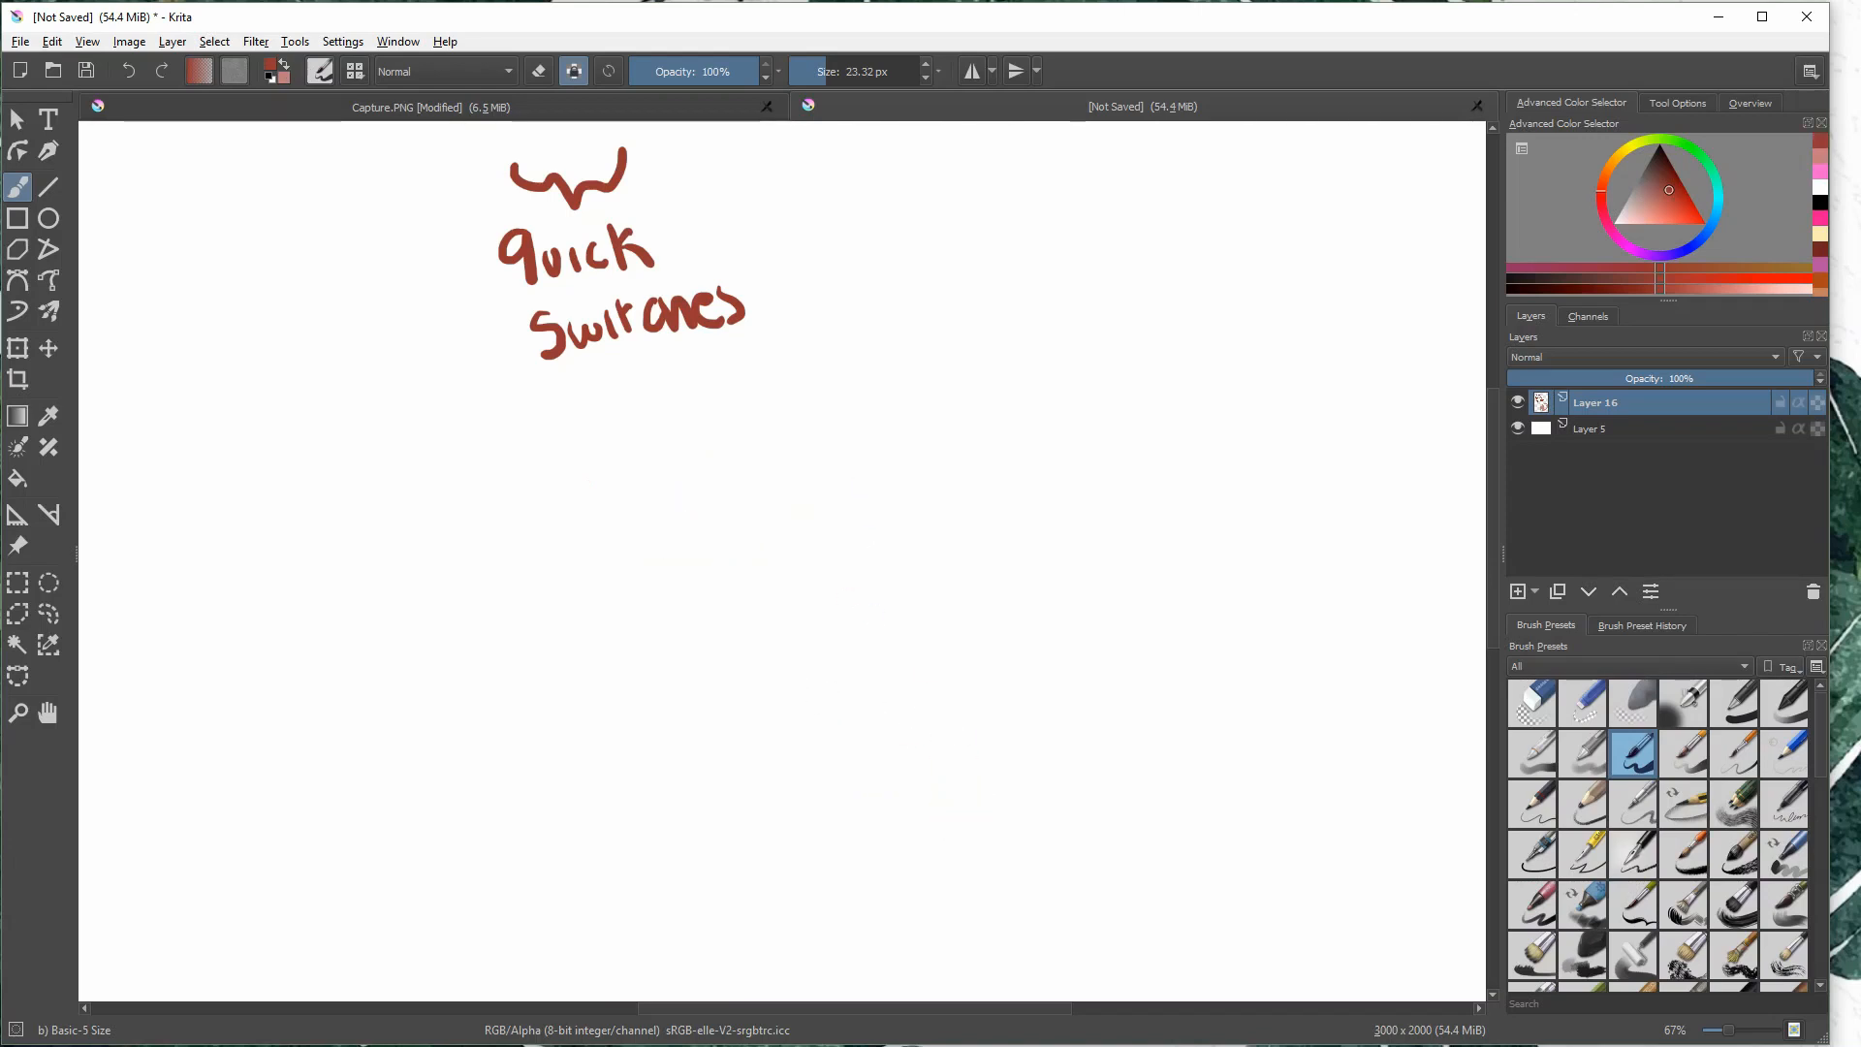
key("ctrl+z")
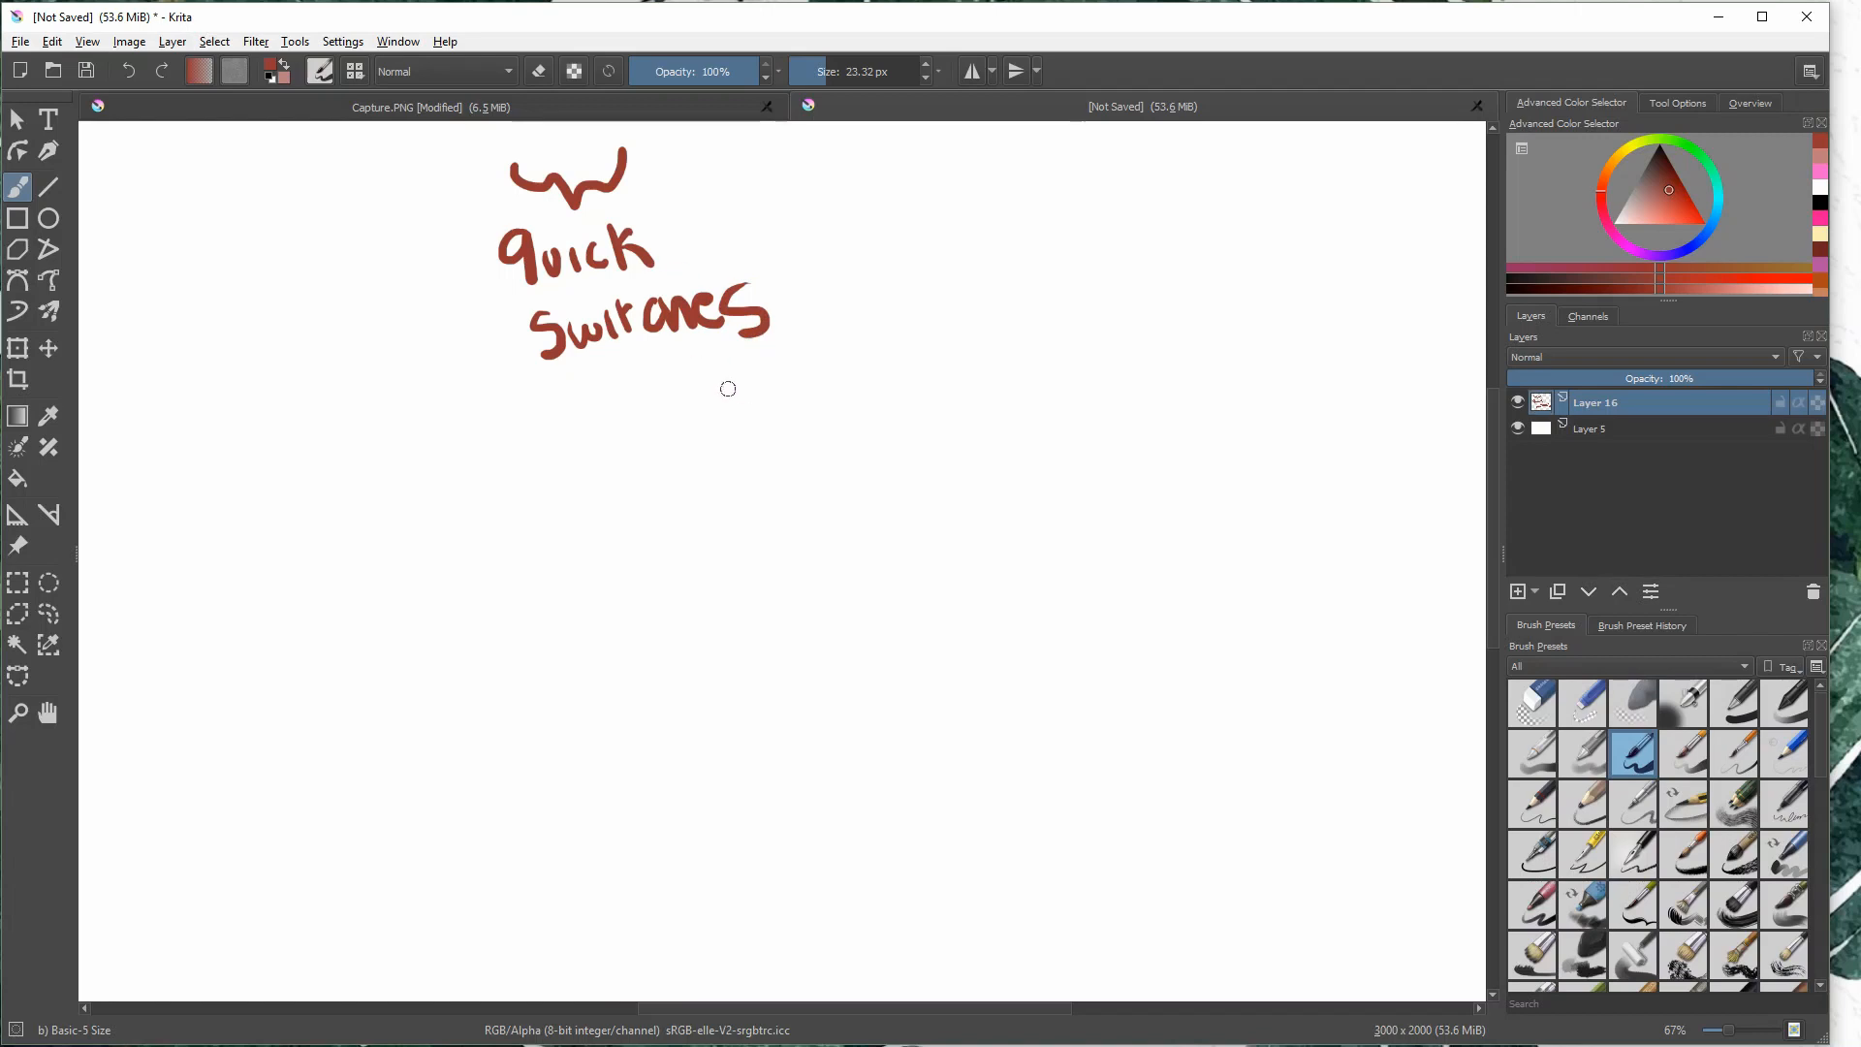
- Reload the original b) Basic-5 Size preset, paint a test stroke over the label, and undo it
left_click(608, 75)
left_click_drag(595, 201, 643, 407)
key("ctrl+z")
- Change the brush size, reload the original preset, paint a test stroke, and undo it
left_click(850, 70)
left_click(603, 73)
mouse_move(638, 294)
left_mouse_down()
mouse_move(682, 347)
mouse_move(729, 553)
left_mouse_up()
key("ctrl+z")
- Set the brush to 48% opacity and 376.06 px, reload the original preset, and undo the zigzag test stroke
left_click(691, 70)
left_click(882, 71)
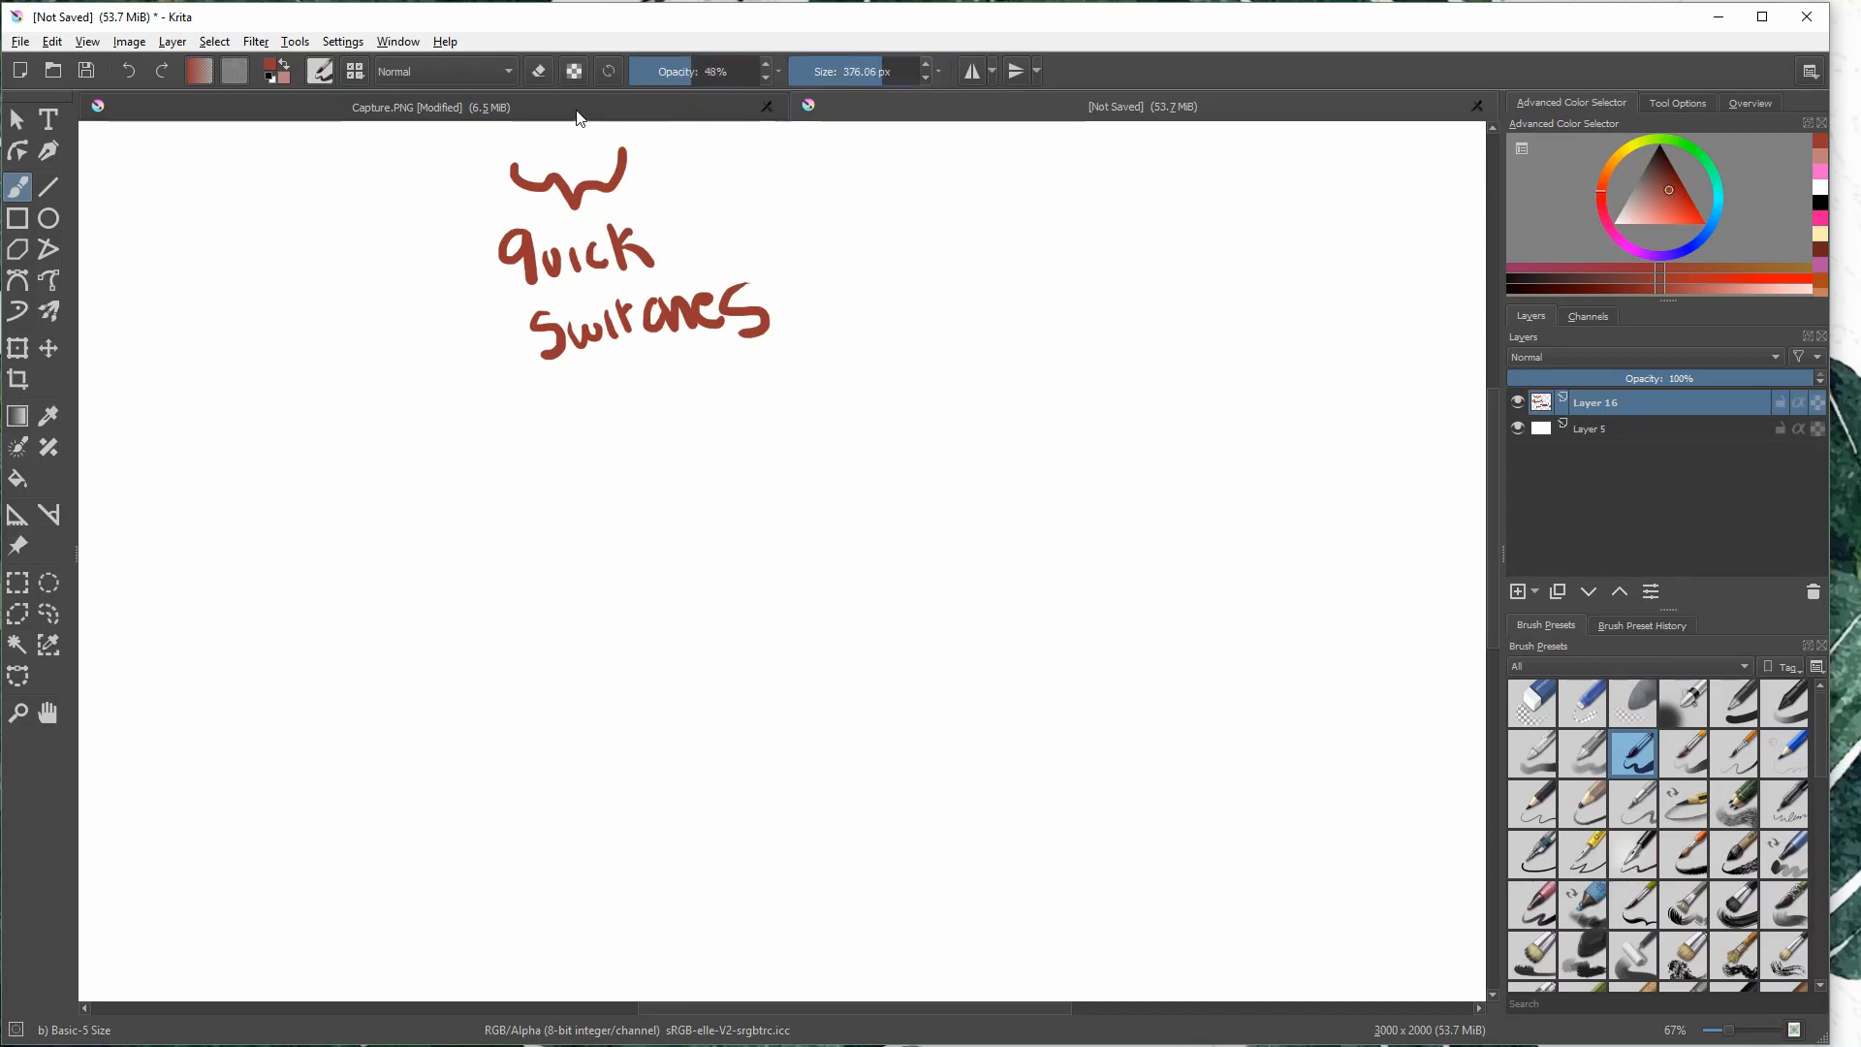
left_click(610, 70)
mouse_move(725, 220)
left_mouse_down()
mouse_move(786, 303)
mouse_move(785, 402)
left_mouse_up()
left_click(824, 510)
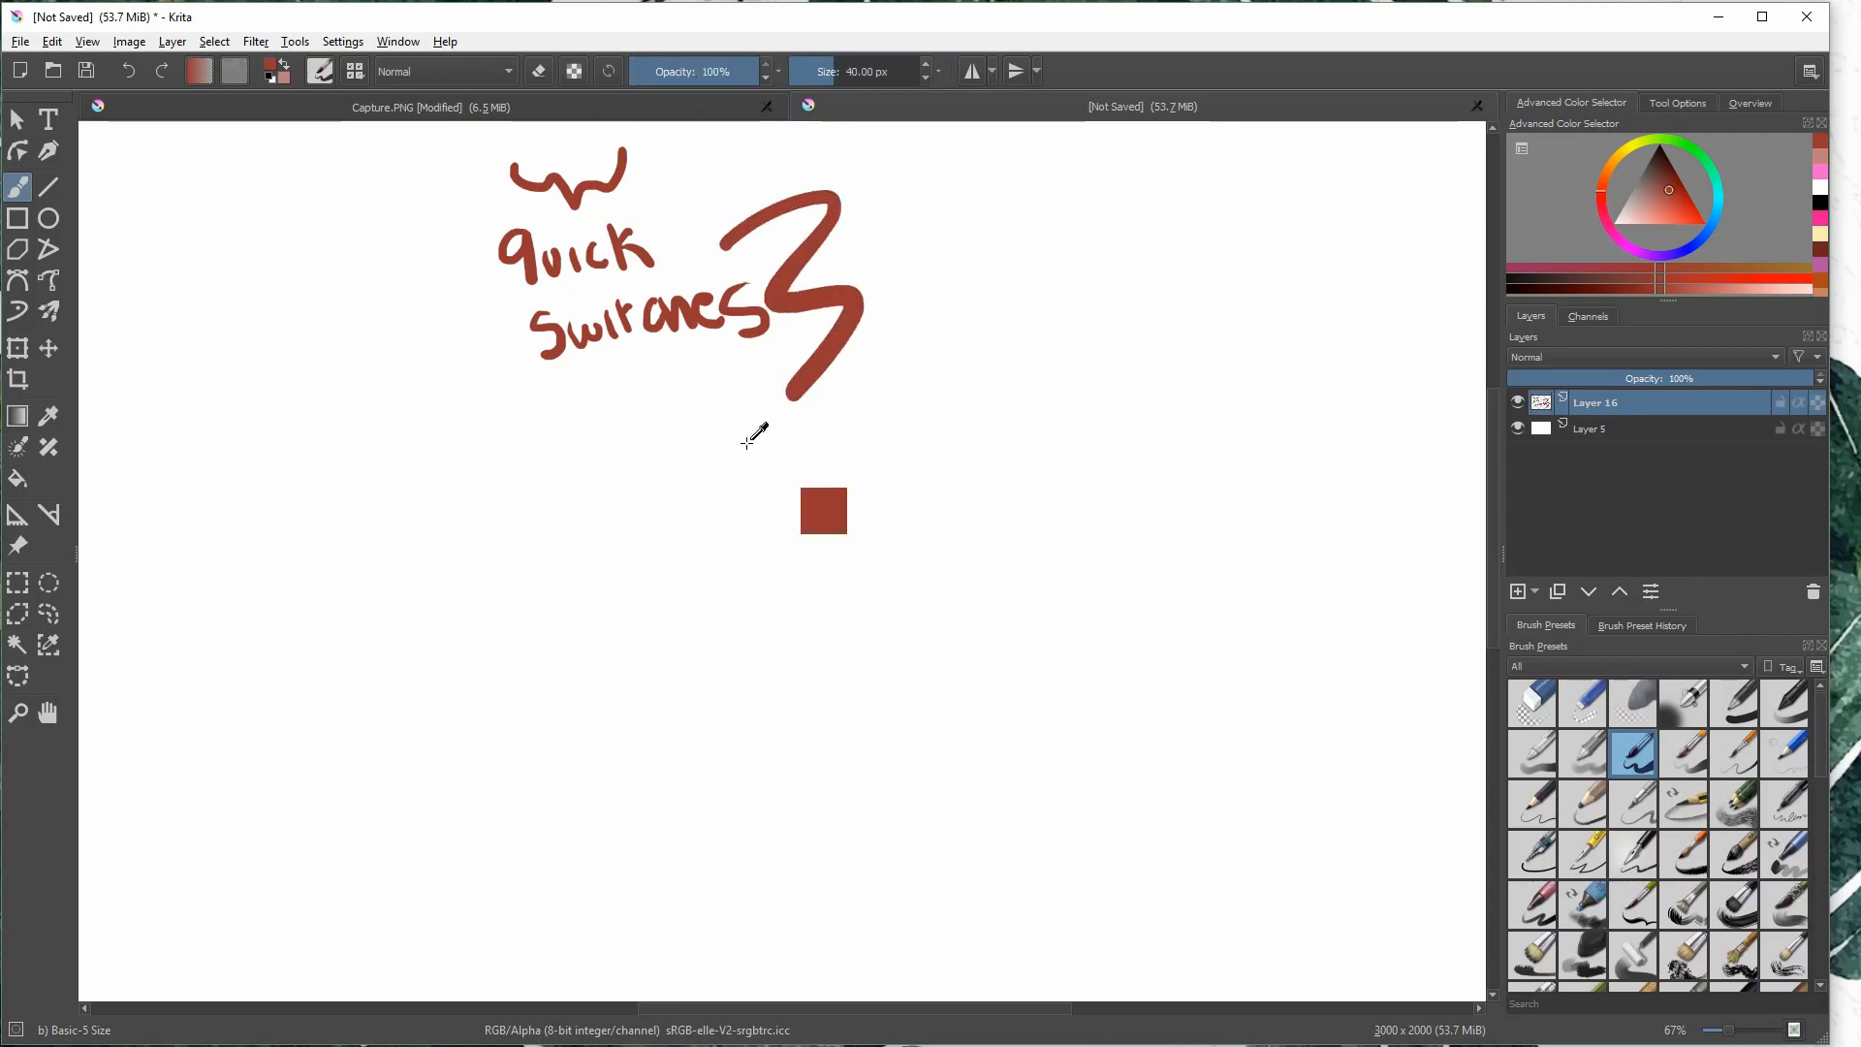
key("ctrl+z")
key("ctrl+z")
- Compare a larger brush stroke at 26% opacity with one painted after reloading the original preset, and undo both
left_click(663, 71)
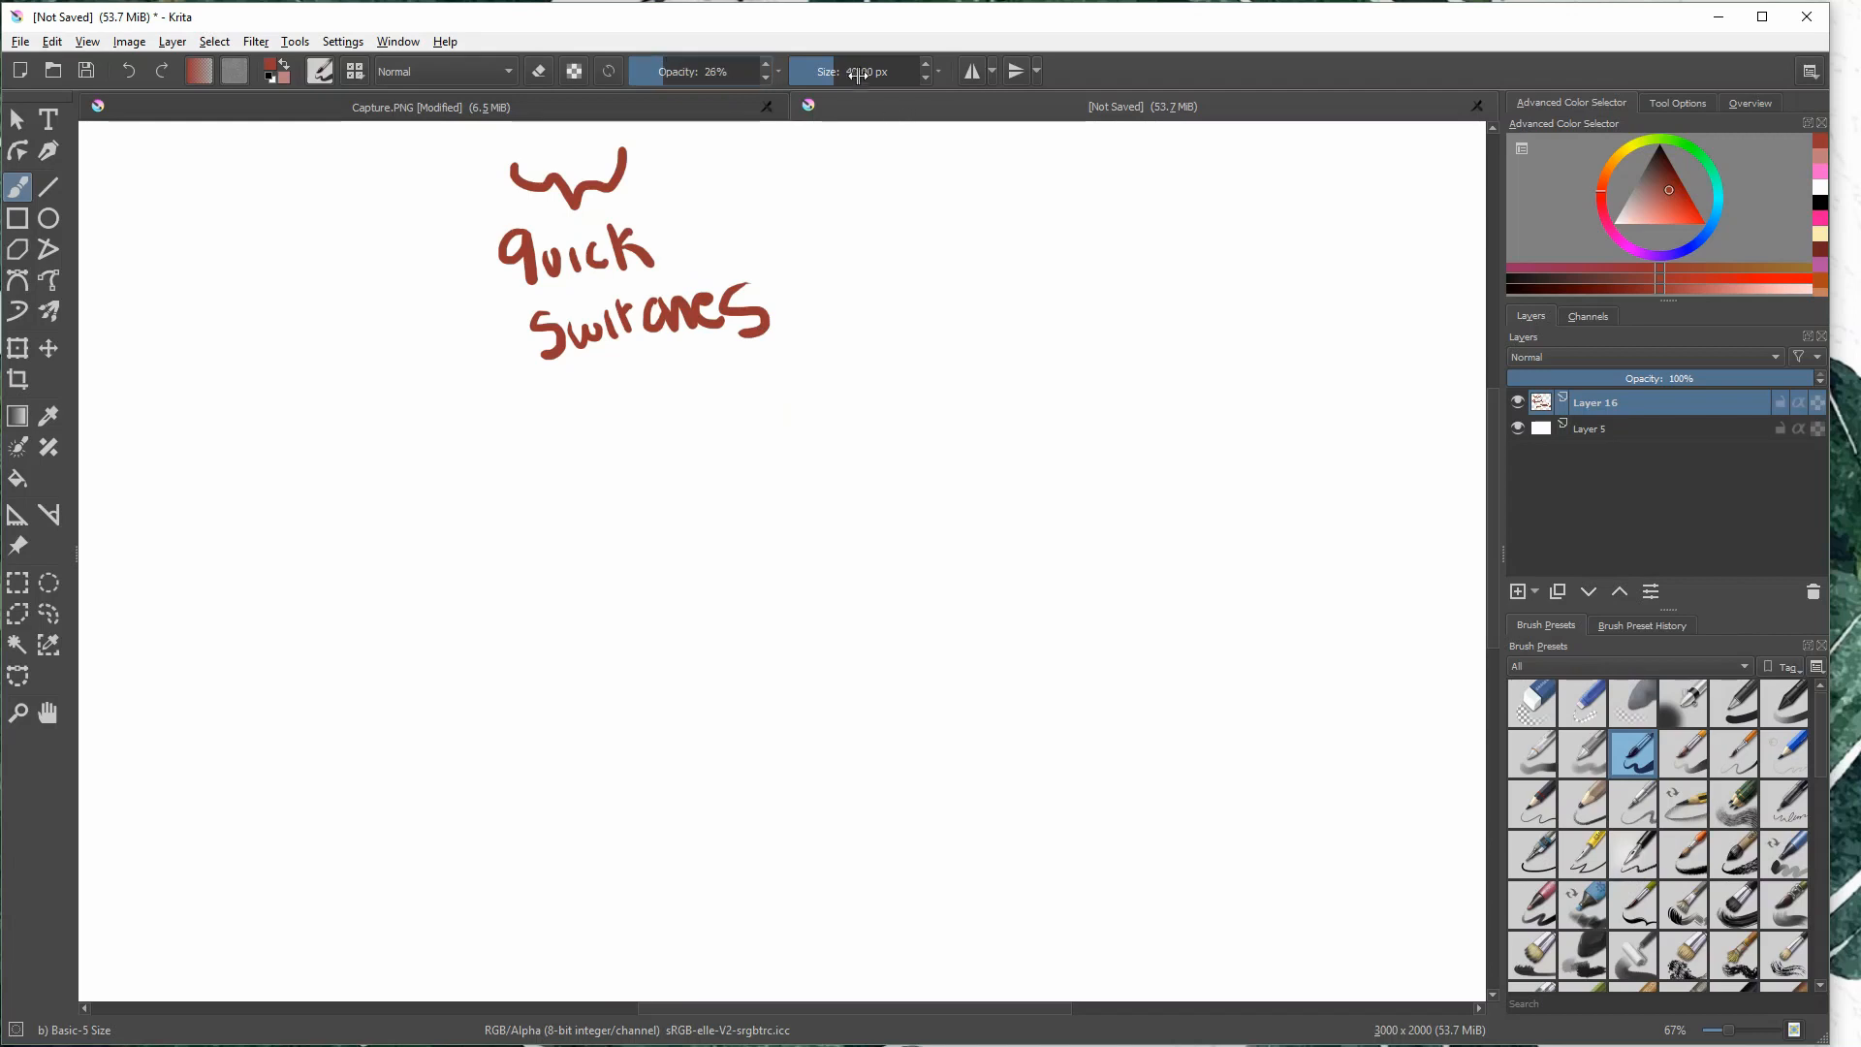
left_click(857, 71)
left_click_drag(936, 187, 908, 448)
left_click(609, 71)
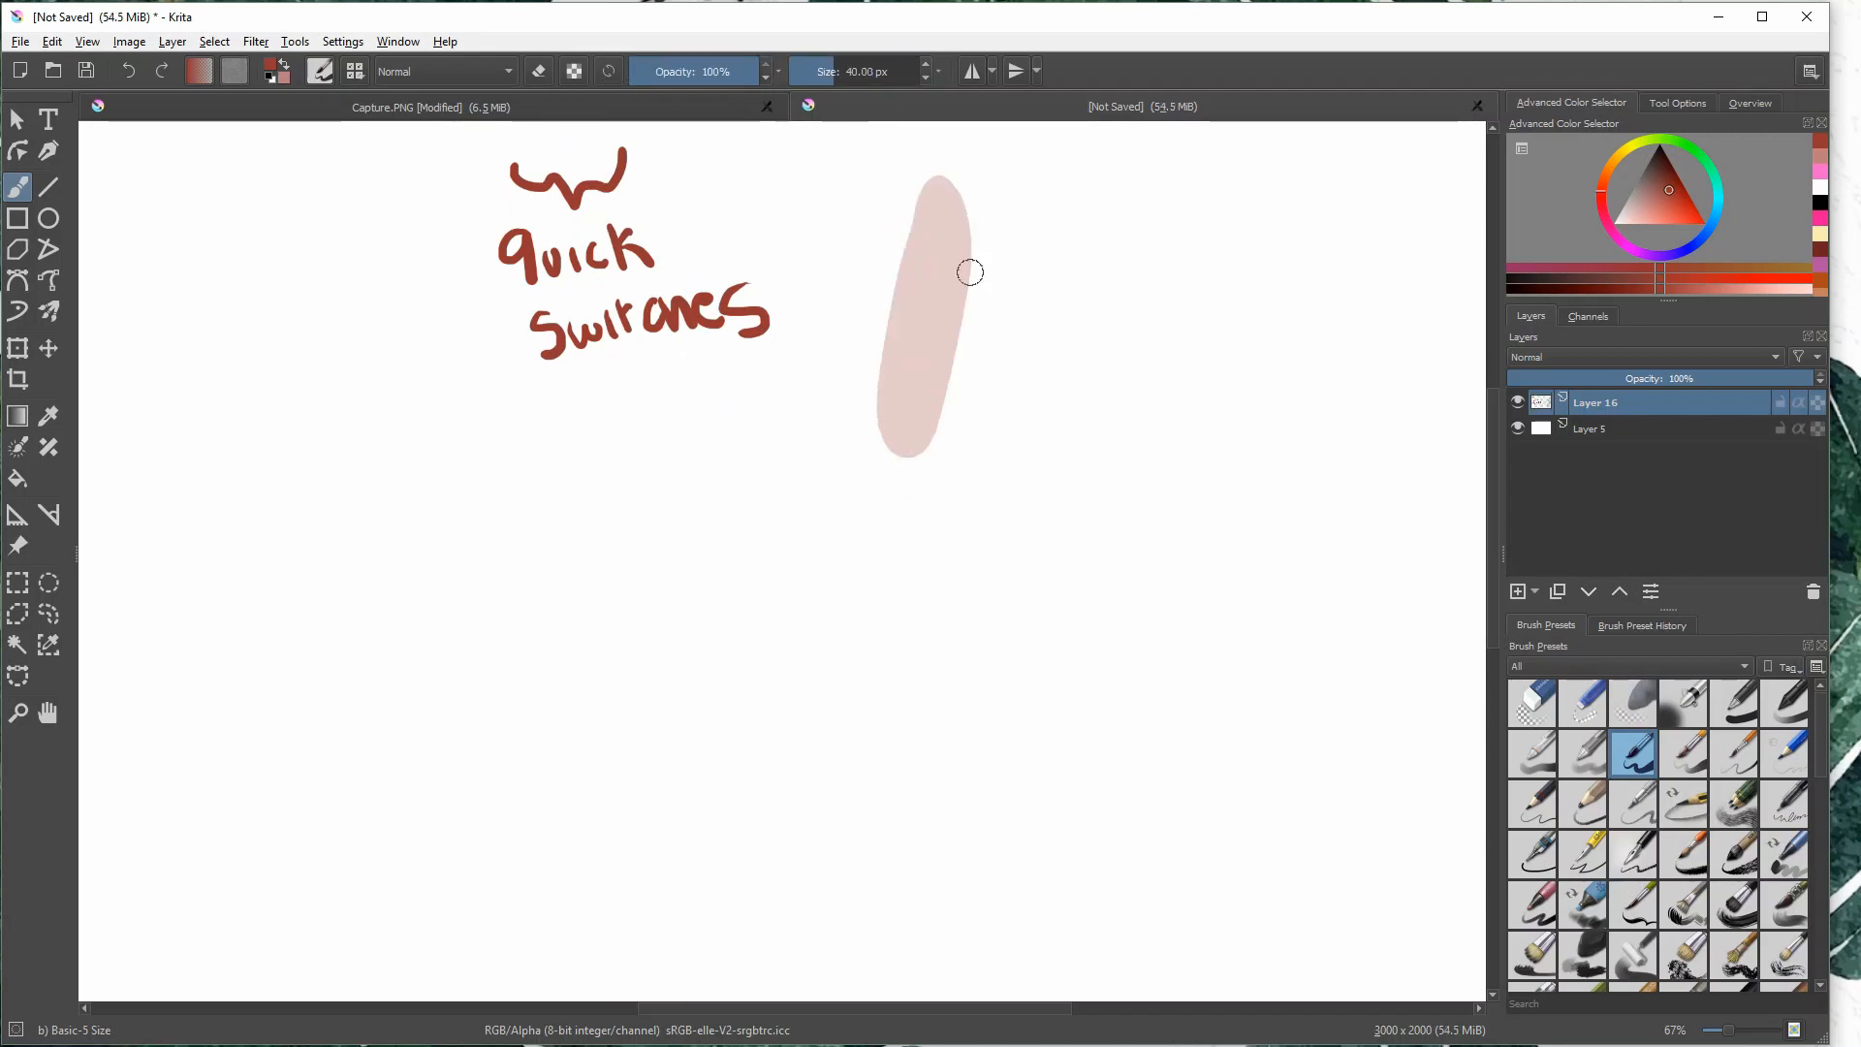
left_click_drag(1001, 221, 1001, 481)
key("ctrl+z")
key("ctrl+z")
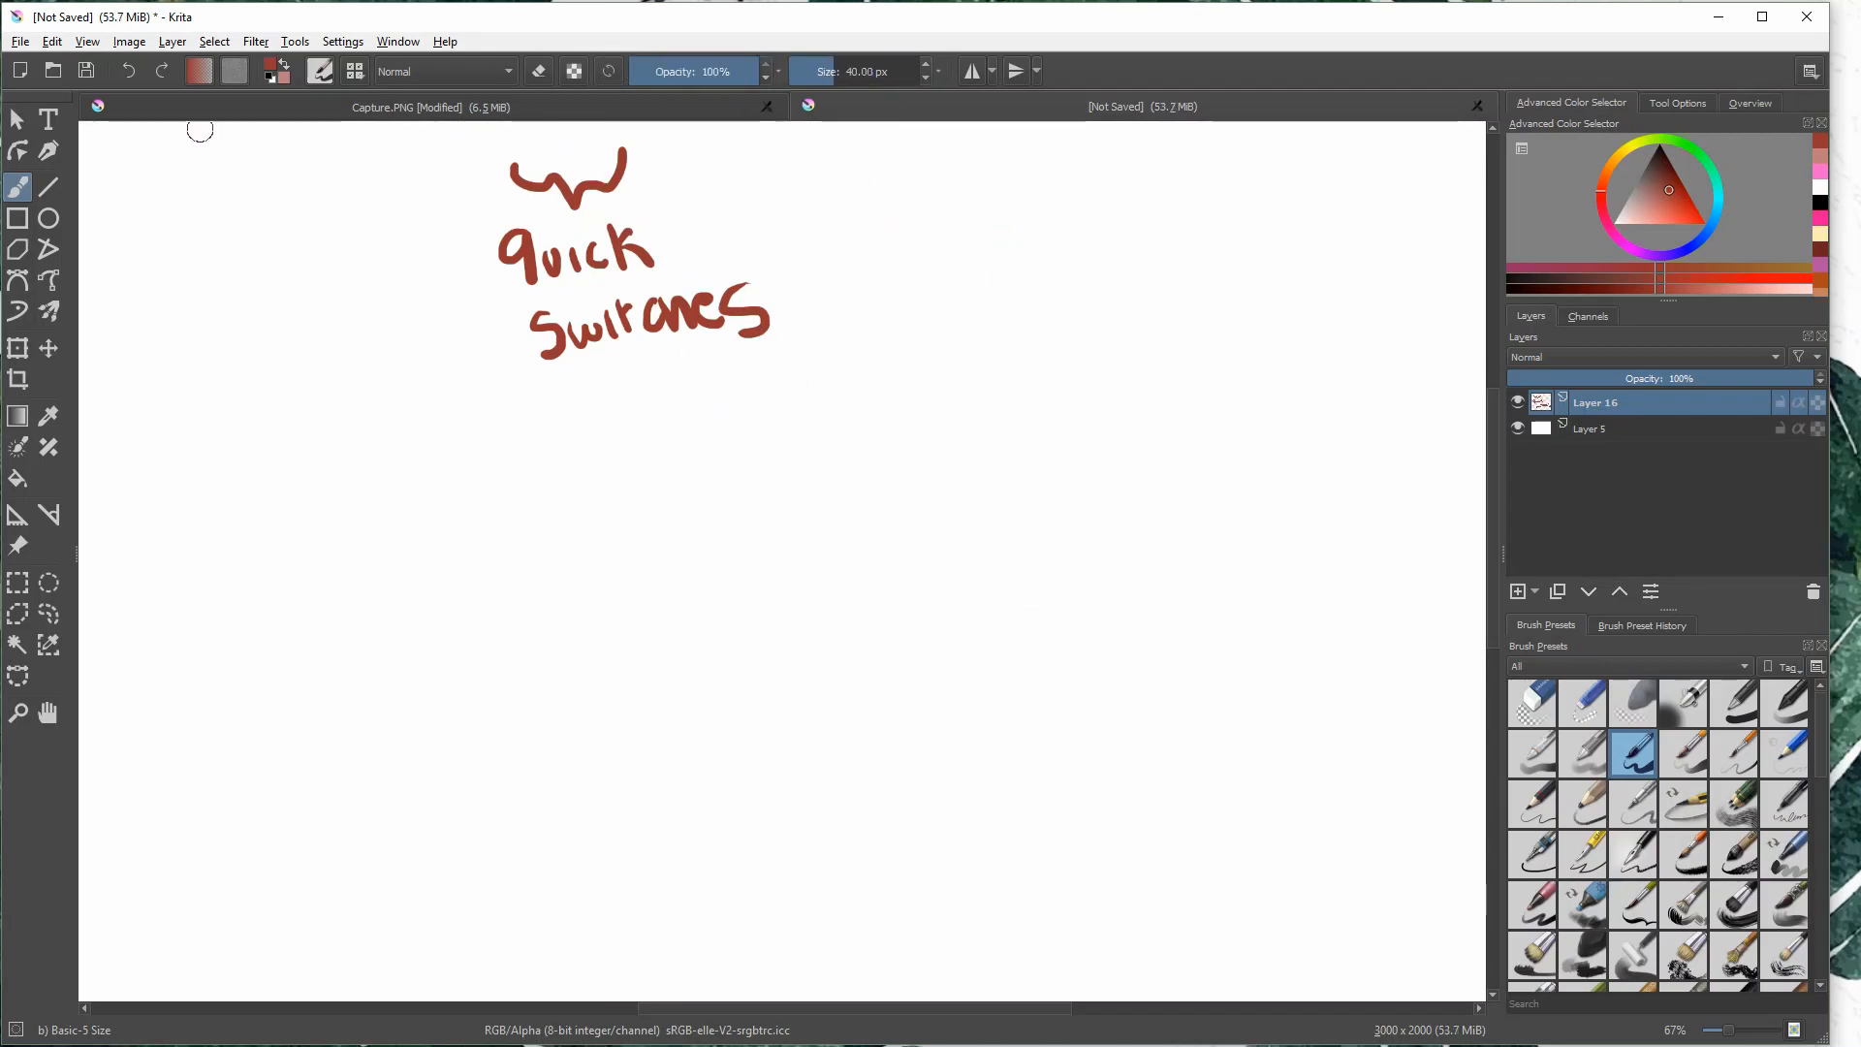
- Clear the quick switches label, draw a wide curly brace at the canvas's upper edge, and handwrite "brush" below it
key("Delete")
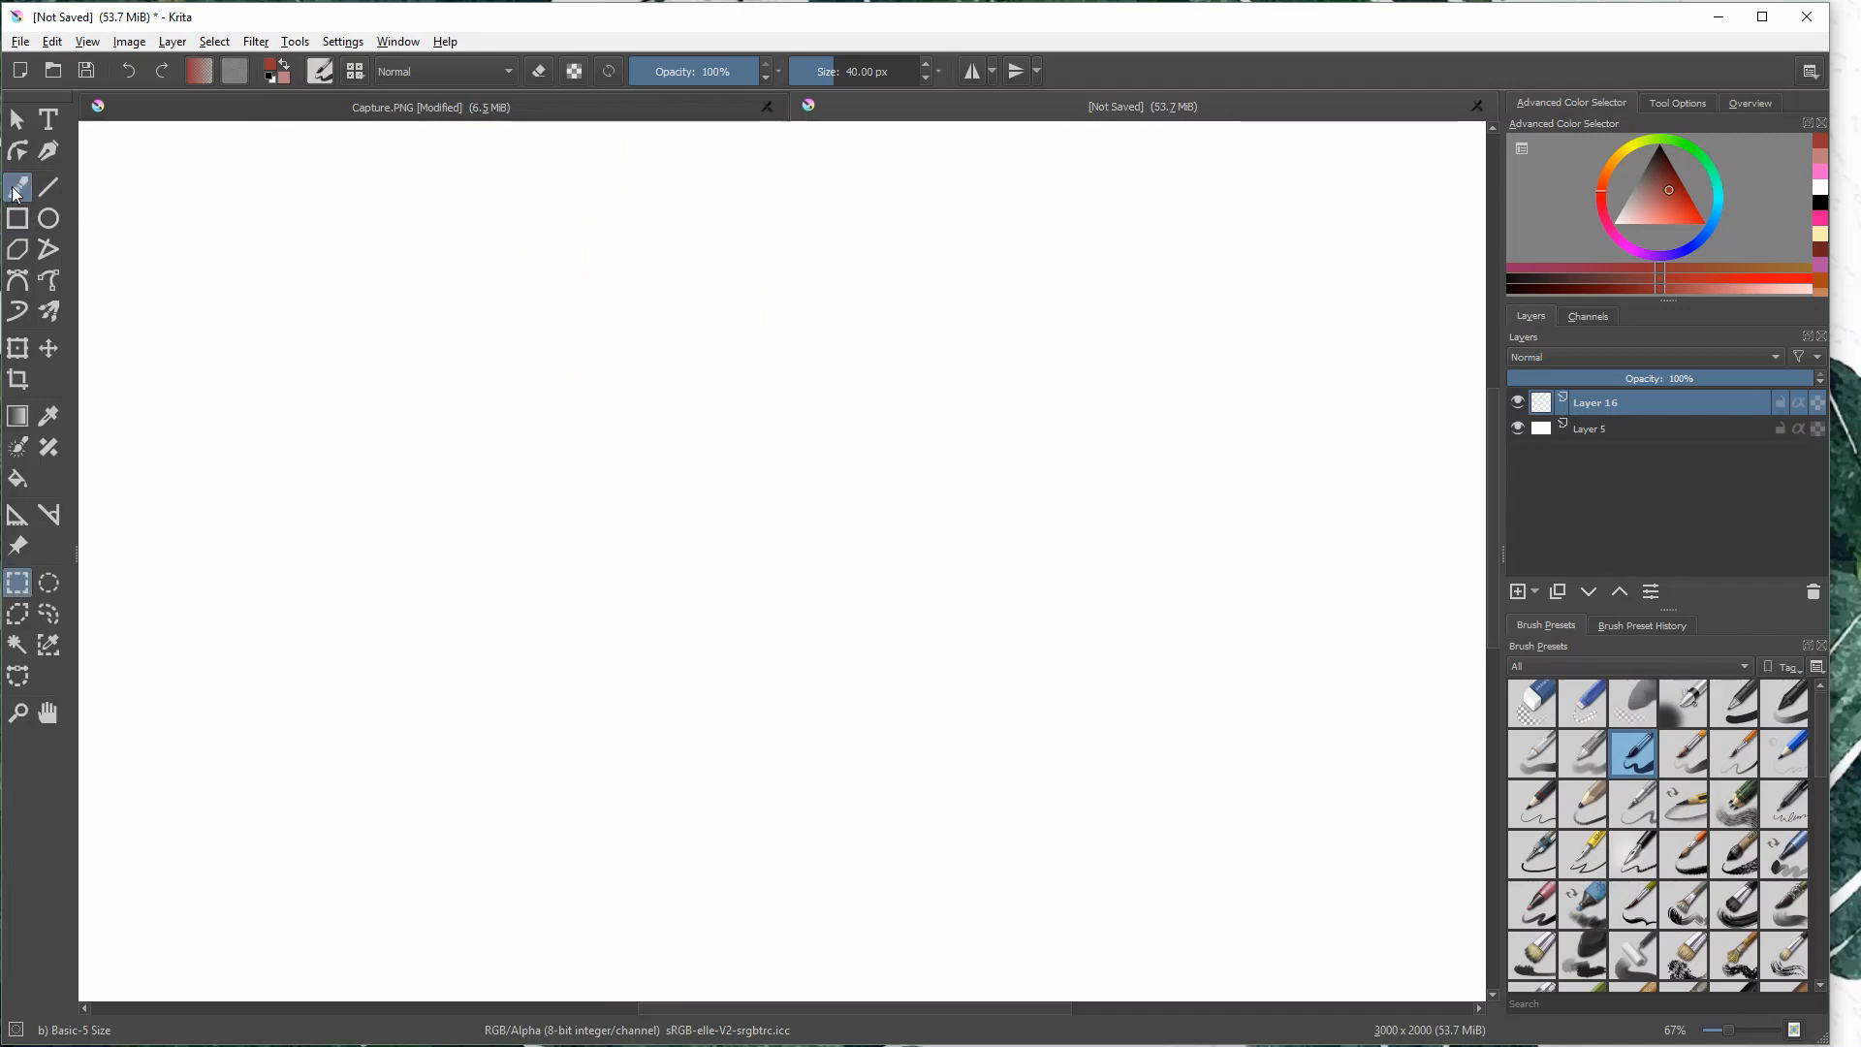
mouse_move(621, 155)
left_mouse_down()
mouse_move(646, 186)
mouse_move(768, 220)
mouse_move(909, 145)
left_mouse_up()
mouse_move(658, 258)
left_mouse_down()
mouse_move(692, 309)
mouse_move(745, 289)
left_mouse_up()
mouse_move(752, 286)
left_mouse_down()
mouse_move(789, 278)
mouse_move(791, 312)
left_mouse_up()
mouse_move(819, 275)
left_mouse_down()
mouse_move(797, 310)
mouse_move(859, 303)
left_mouse_up()
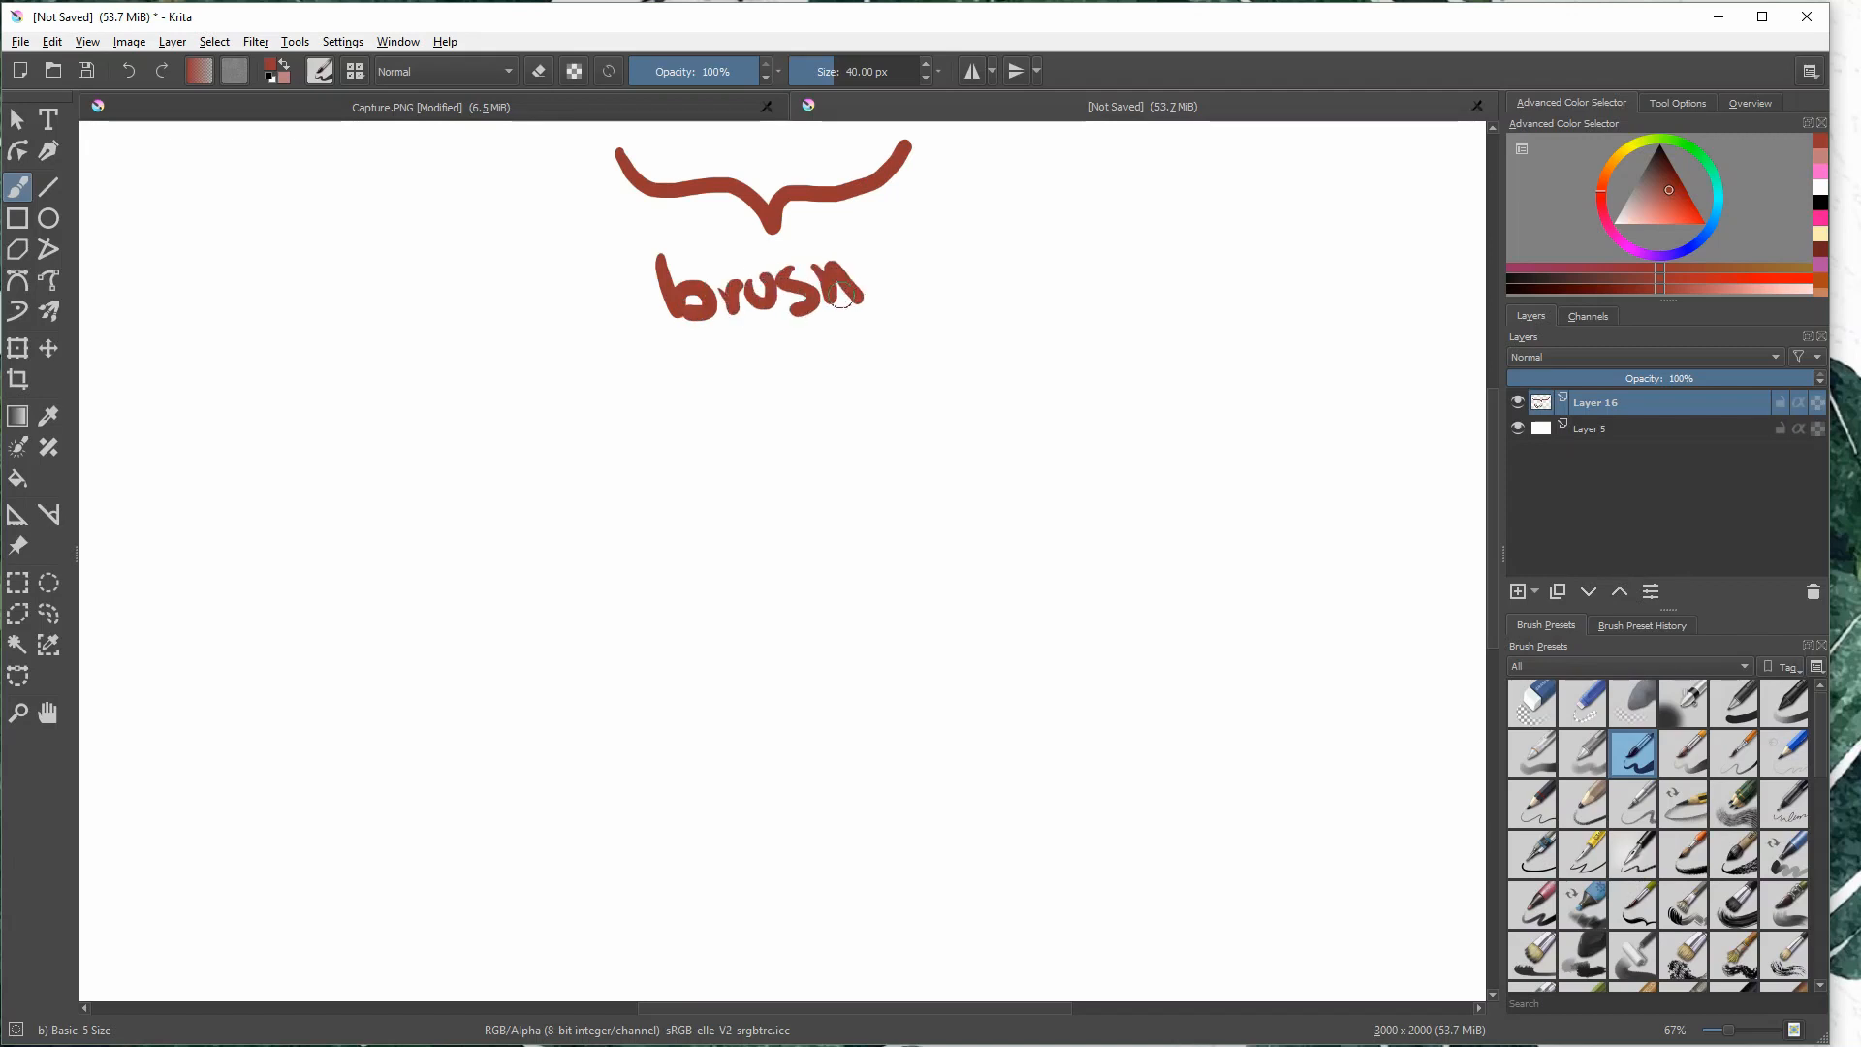
mouse_move(711, 353)
left_mouse_down()
mouse_move(678, 391)
mouse_move(762, 355)
left_mouse_up()
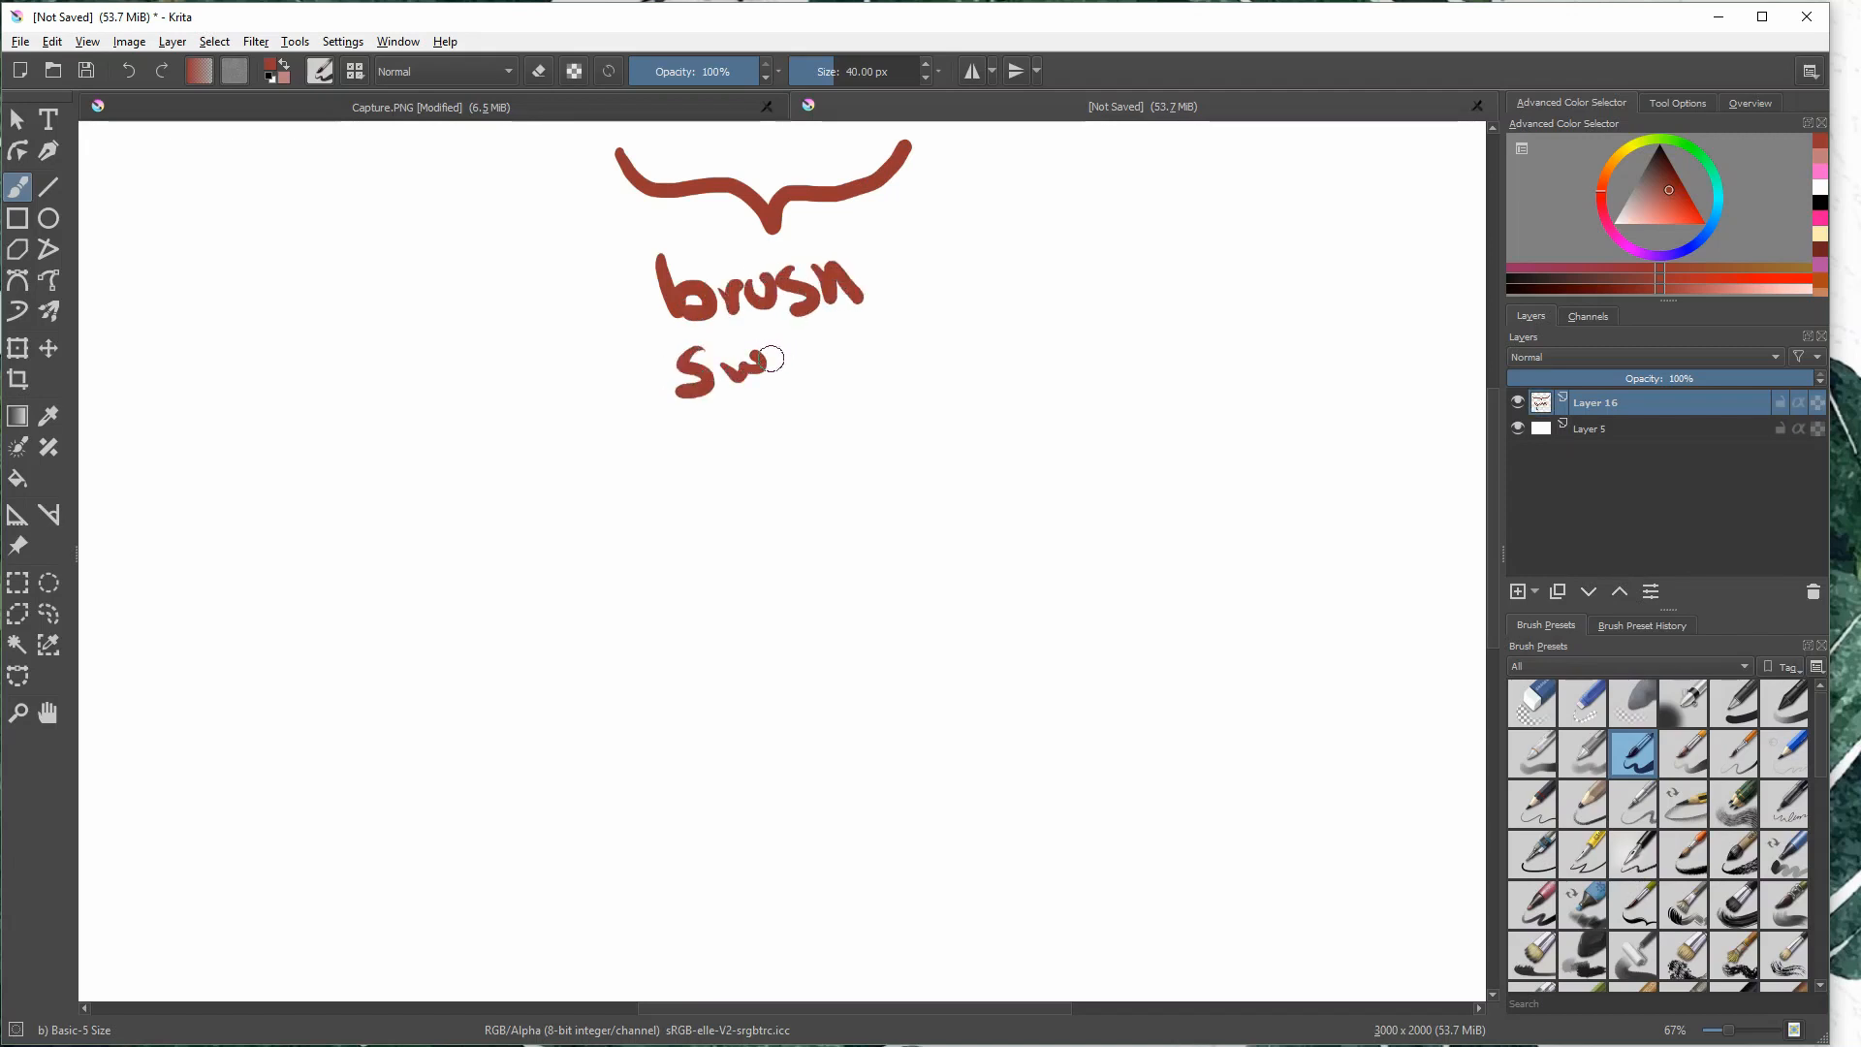
key("ctrl+z")
key("ctrl+z")
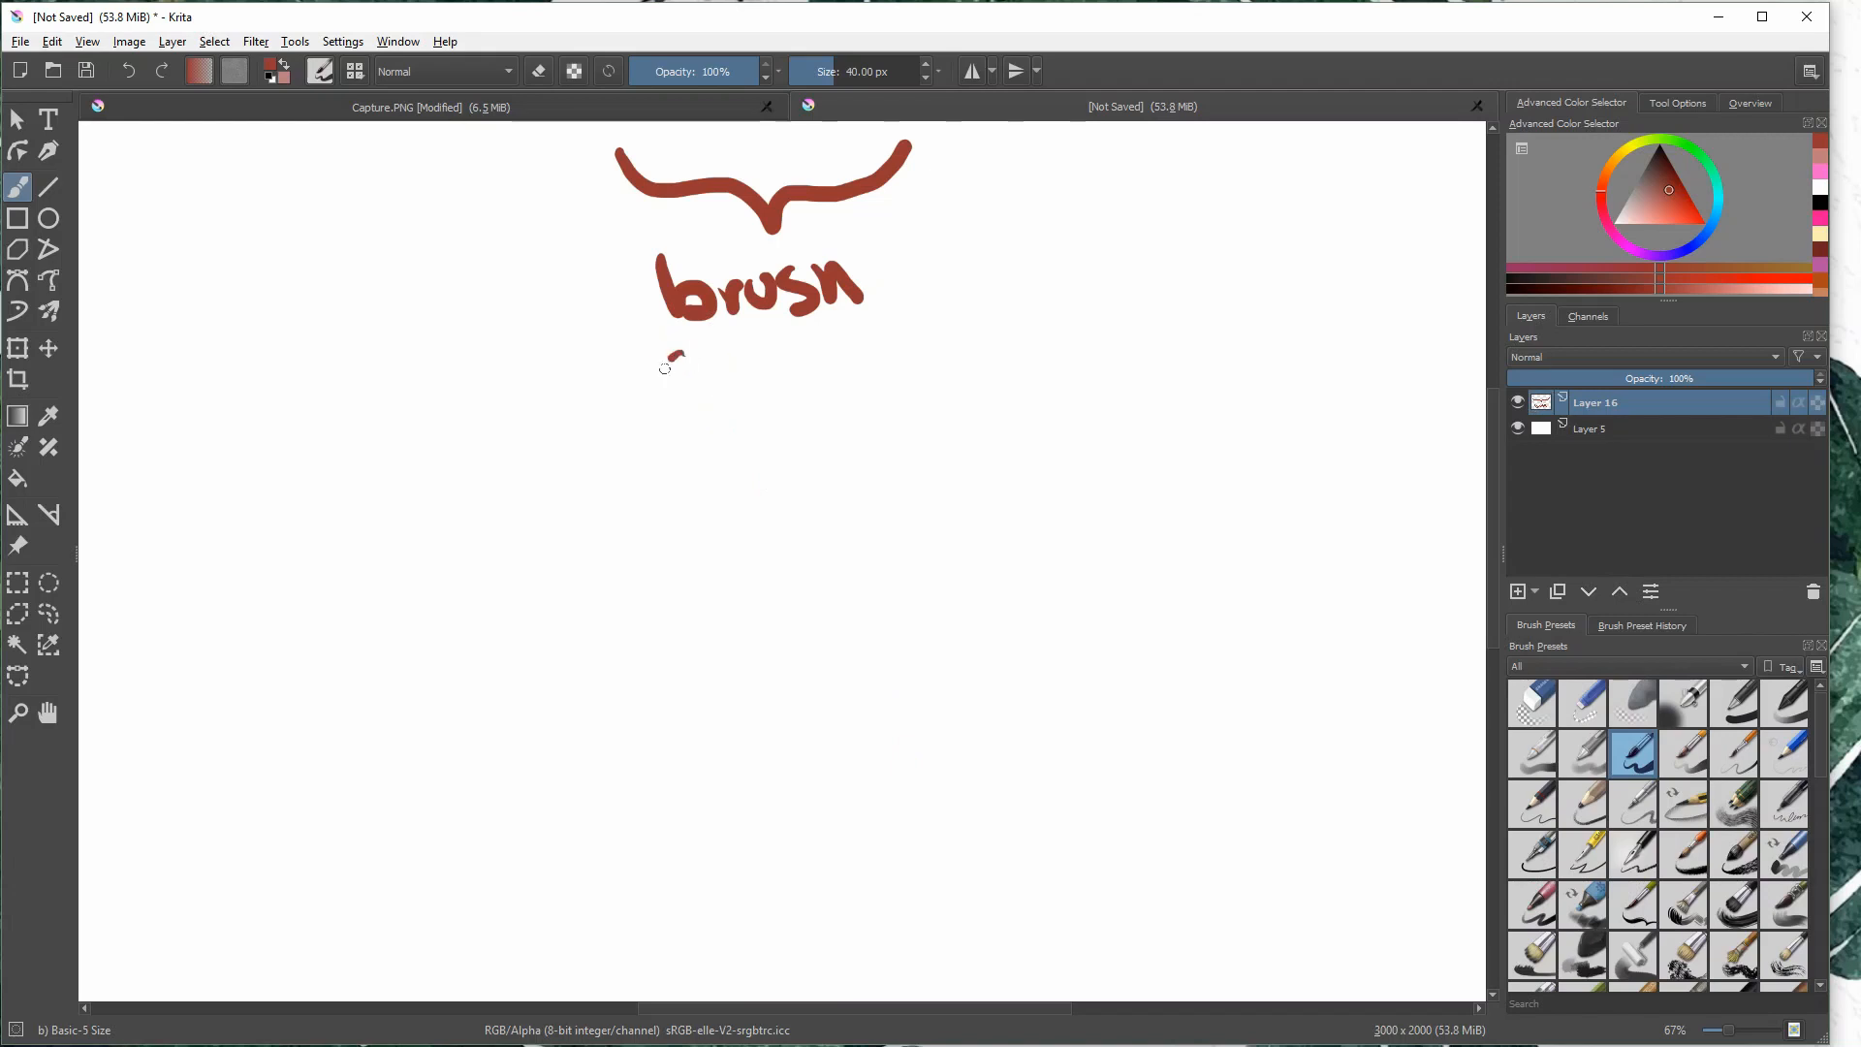
- Handwrite "Settings" beneath the word "brush" to complete the label
left_click_drag(665, 369, 670, 423)
mouse_move(732, 378)
left_mouse_down()
mouse_move(792, 416)
mouse_move(807, 384)
mouse_move(846, 405)
mouse_move(882, 378)
mouse_move(877, 422)
left_mouse_up()
left_click_drag(960, 361, 926, 419)
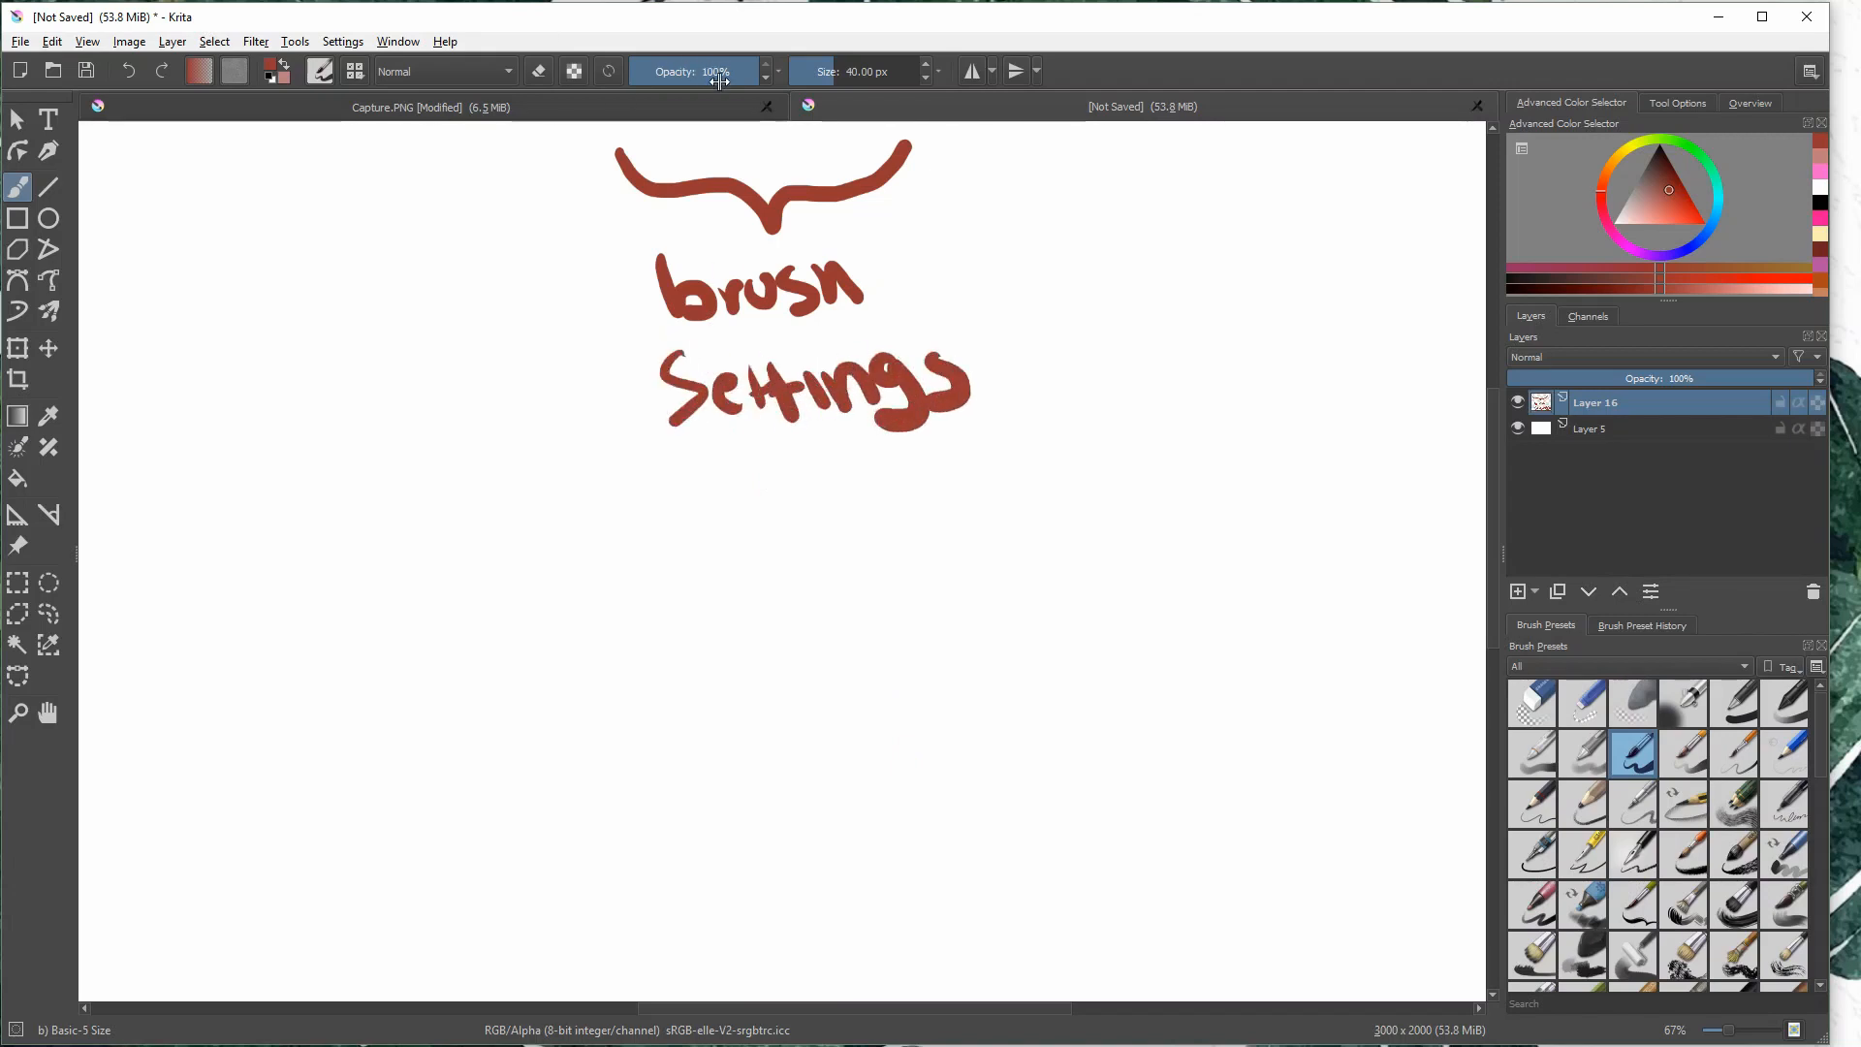
- Set the brush opacity to 34%, paint overlapping test scribbles below the label, and undo them
left_click(675, 71)
mouse_move(605, 521)
left_mouse_down()
mouse_move(740, 446)
mouse_move(765, 544)
left_mouse_up()
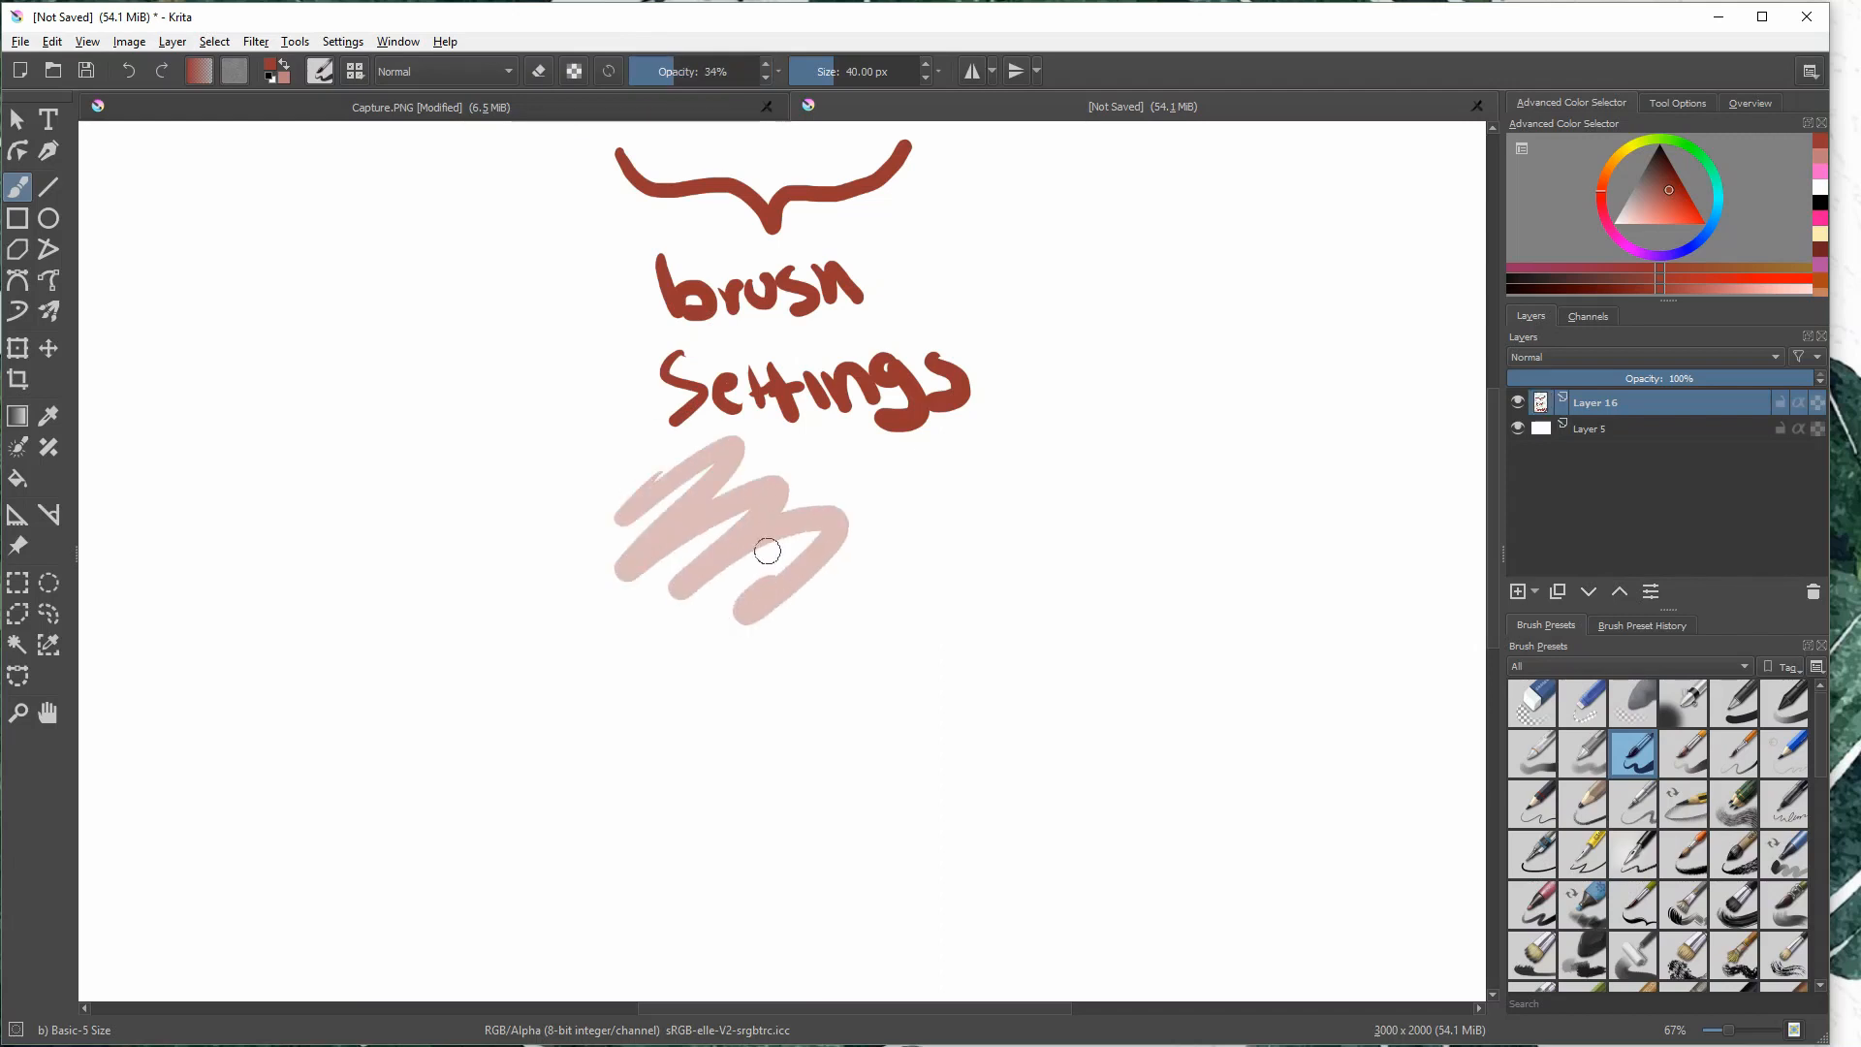
mouse_move(649, 543)
left_mouse_down()
mouse_move(747, 479)
mouse_move(807, 572)
mouse_move(707, 594)
mouse_move(864, 548)
mouse_move(796, 521)
mouse_move(722, 616)
mouse_move(824, 523)
left_mouse_up()
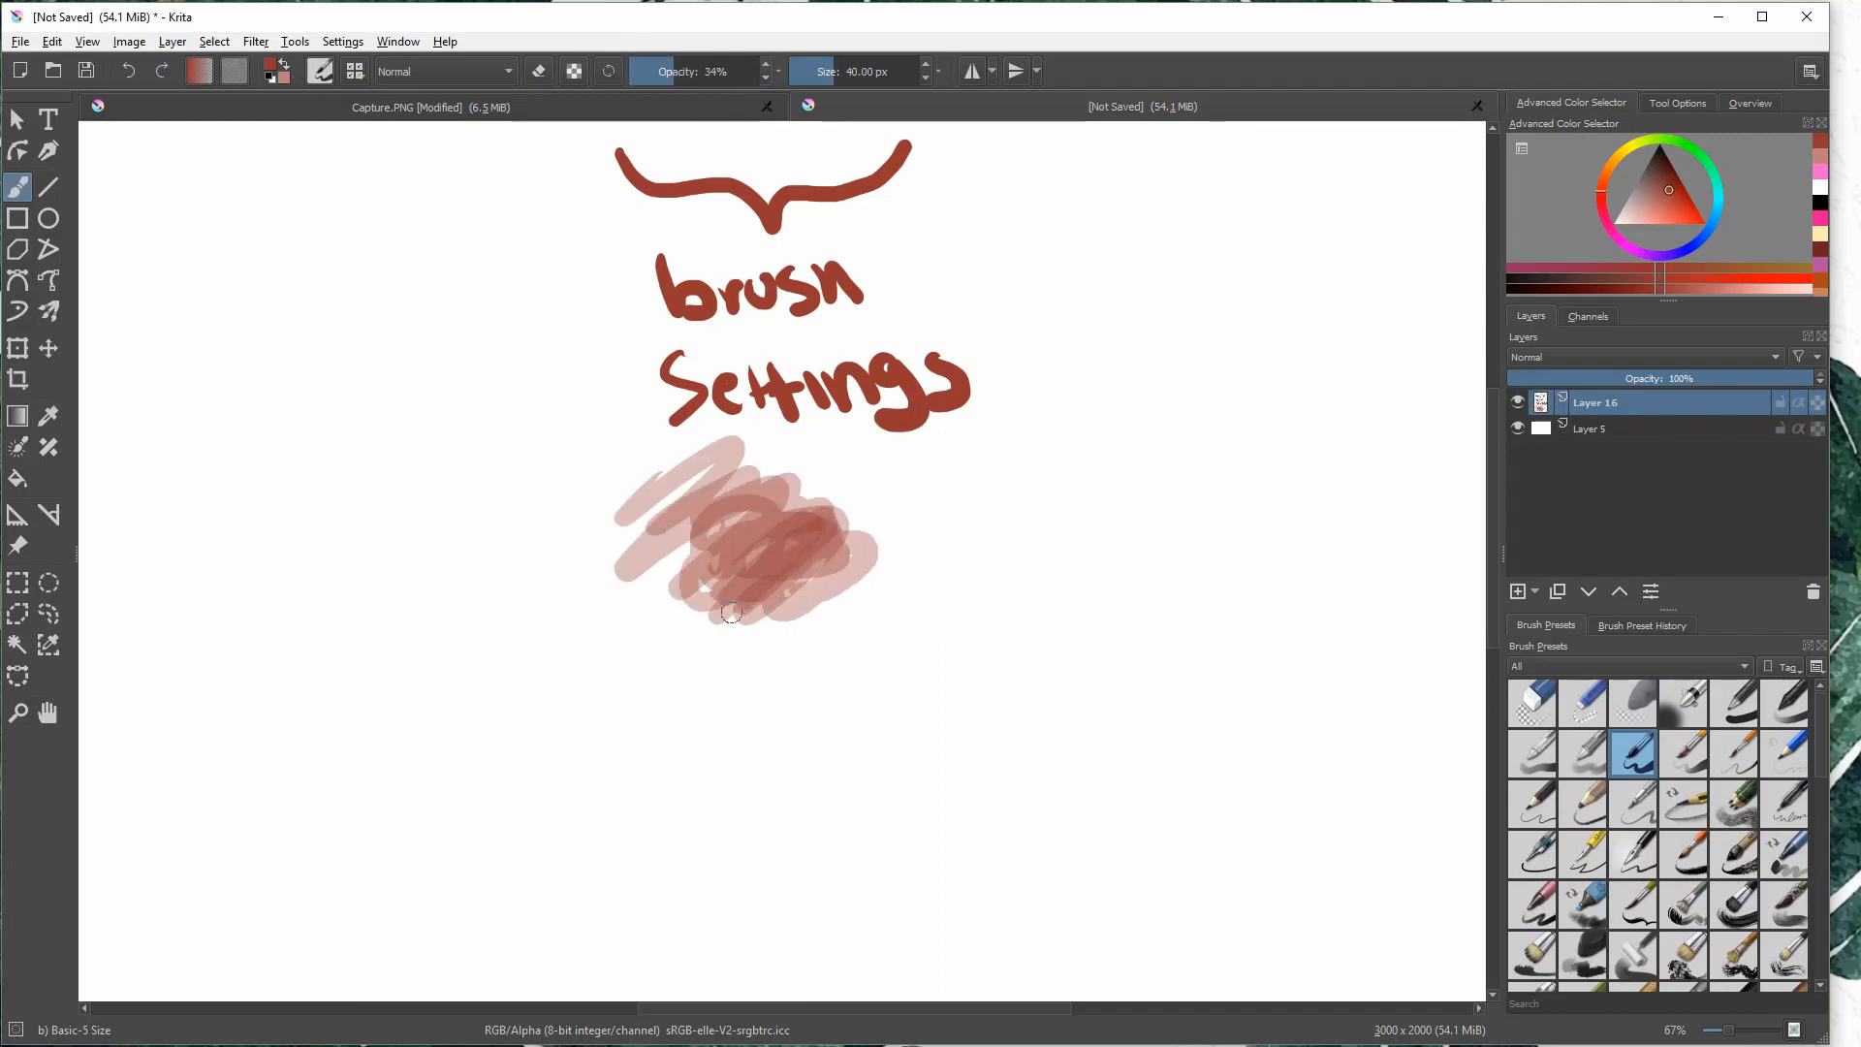
left_click_drag(731, 610, 864, 506)
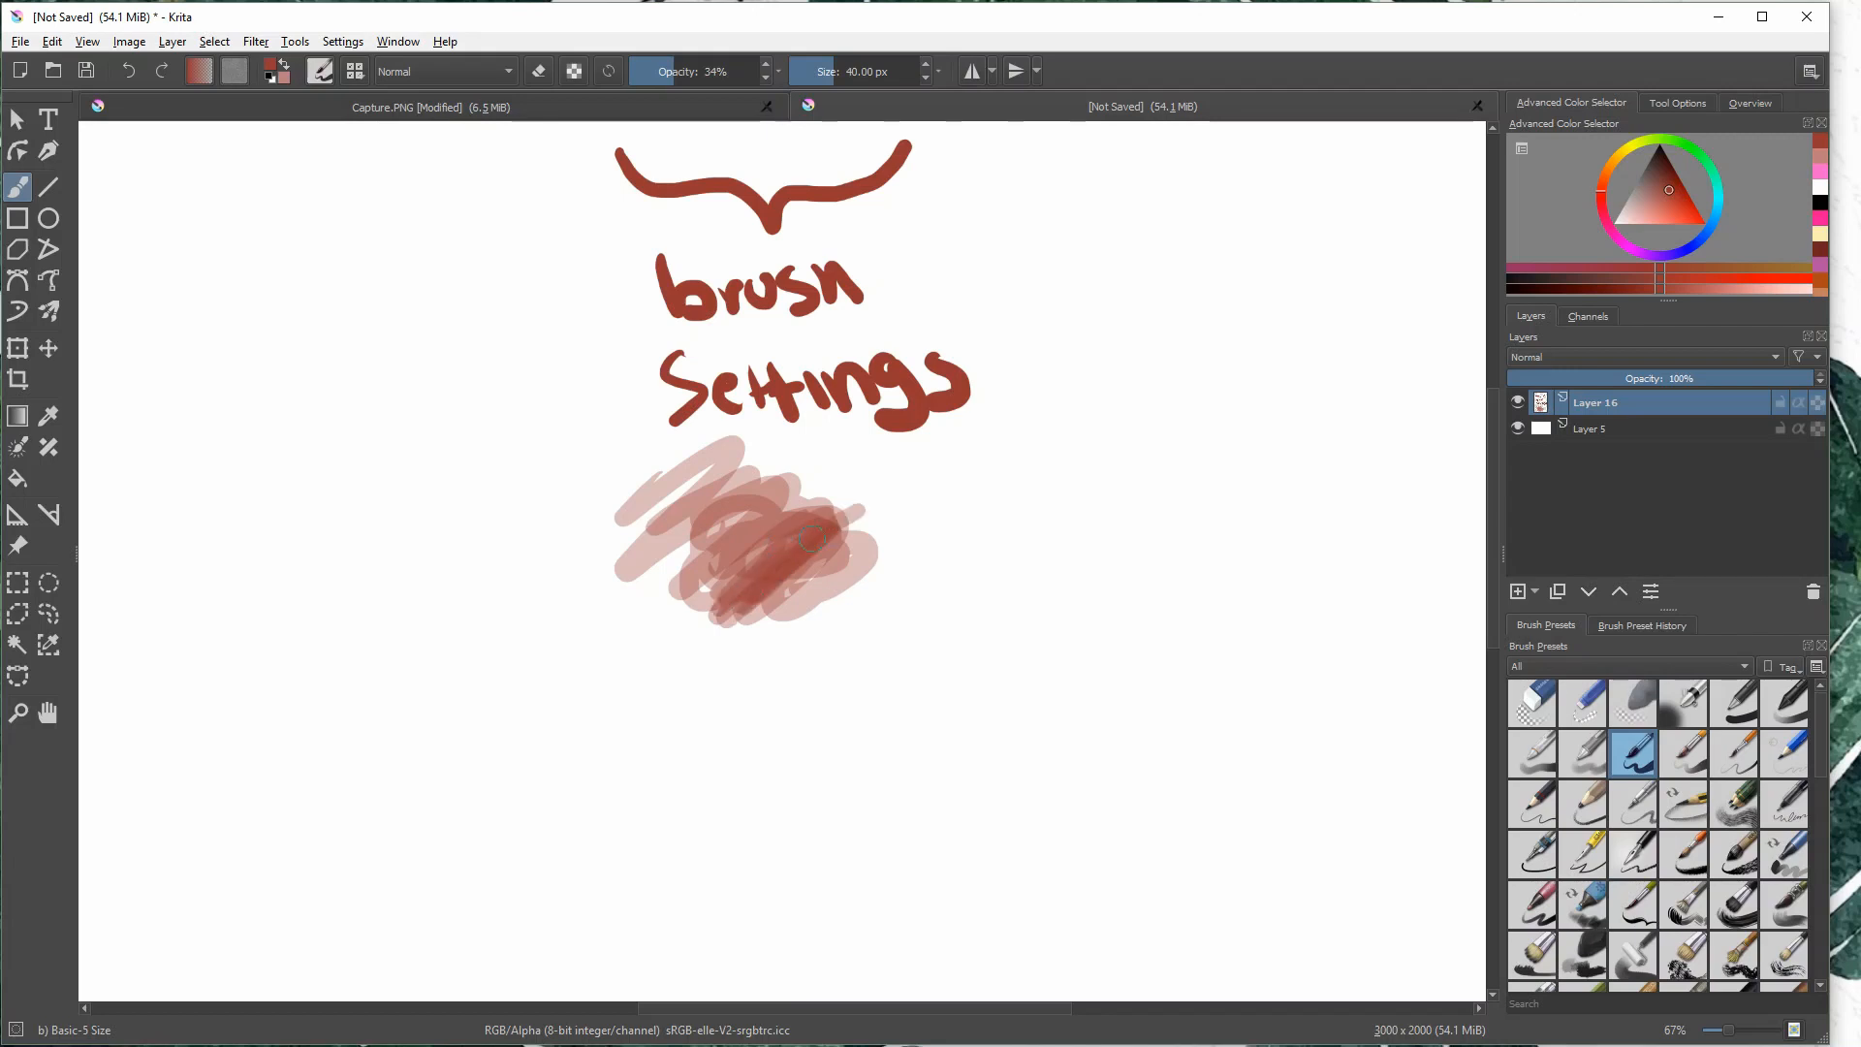
key("ctrl+z")
key("ctrl+z")
key("ctrl+z")
key("ctrl+z")
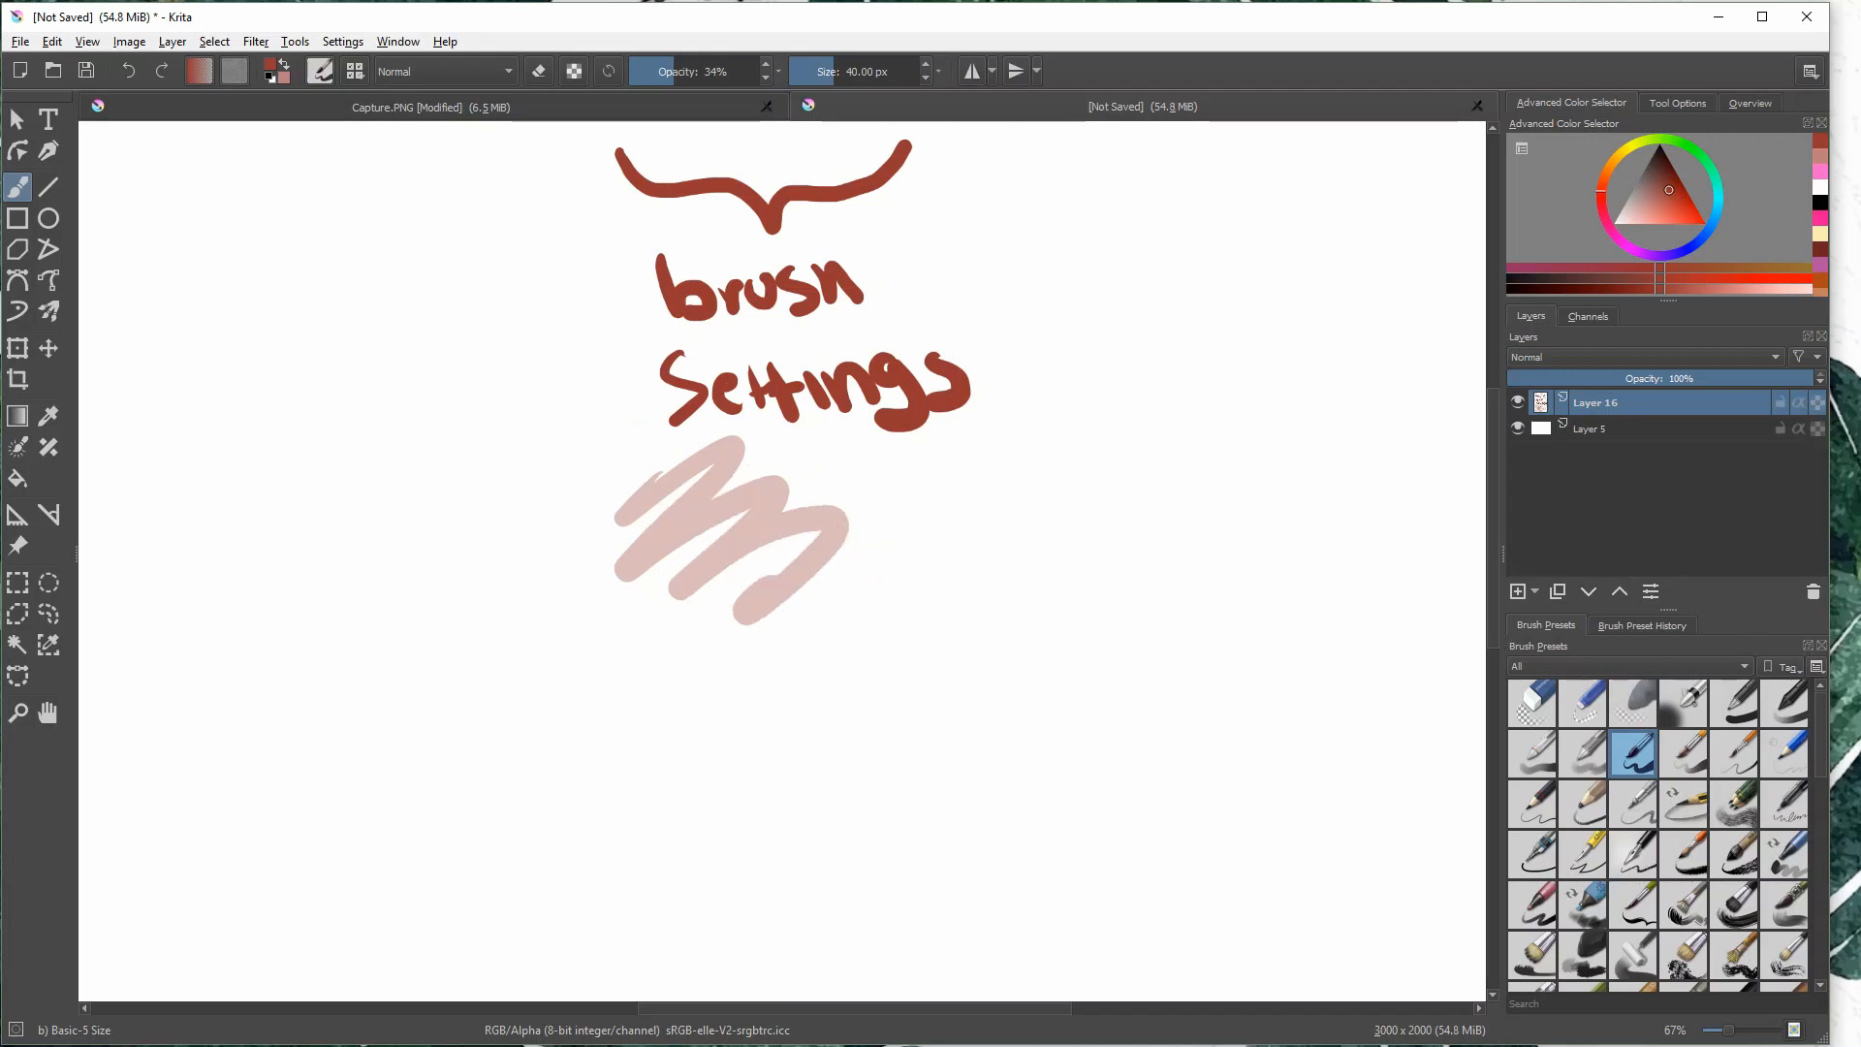
key("ctrl+z")
- Restore opacity to 100% and compare test strokes at brush sizes of 565.74 px and 0.42 px, undoing both
left_click_drag(678, 77, 897, 75)
left_click_drag(1056, 310, 1037, 479)
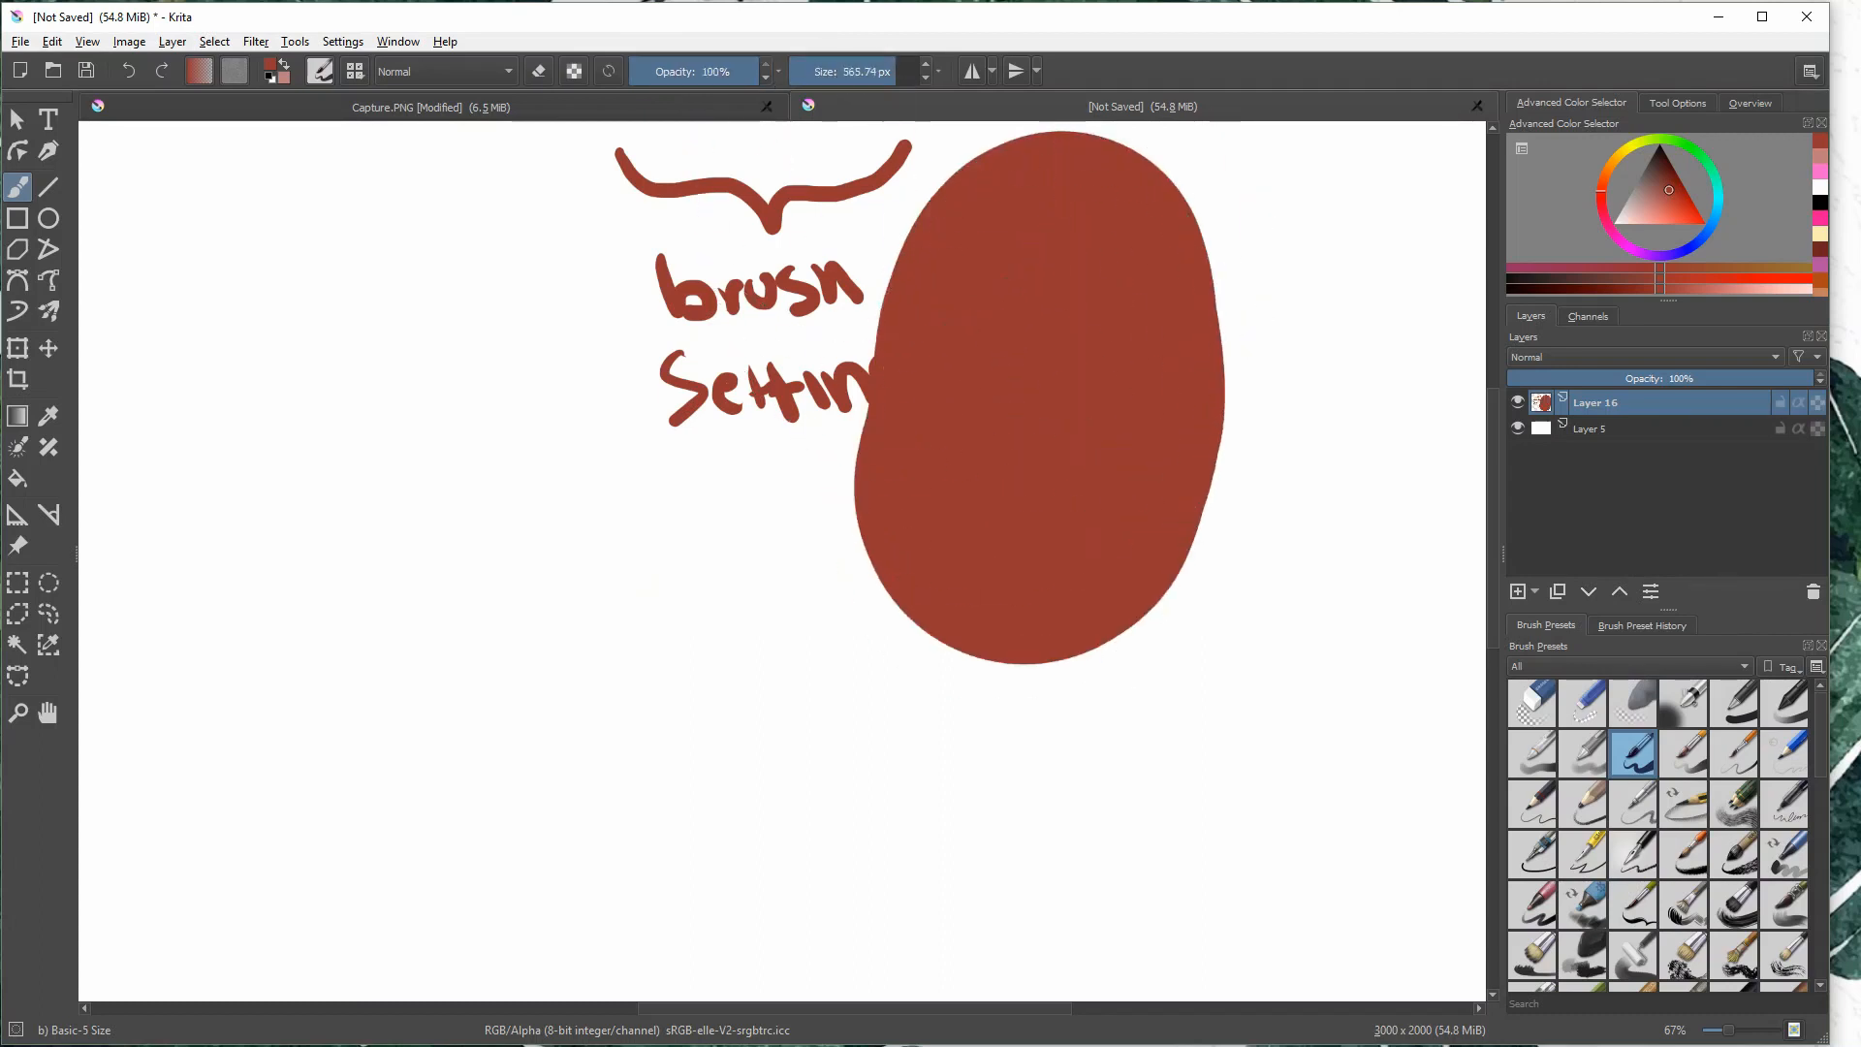
key("ctrl+z")
left_click(812, 73)
left_click_drag(1009, 259, 990, 456)
key("ctrl+z")
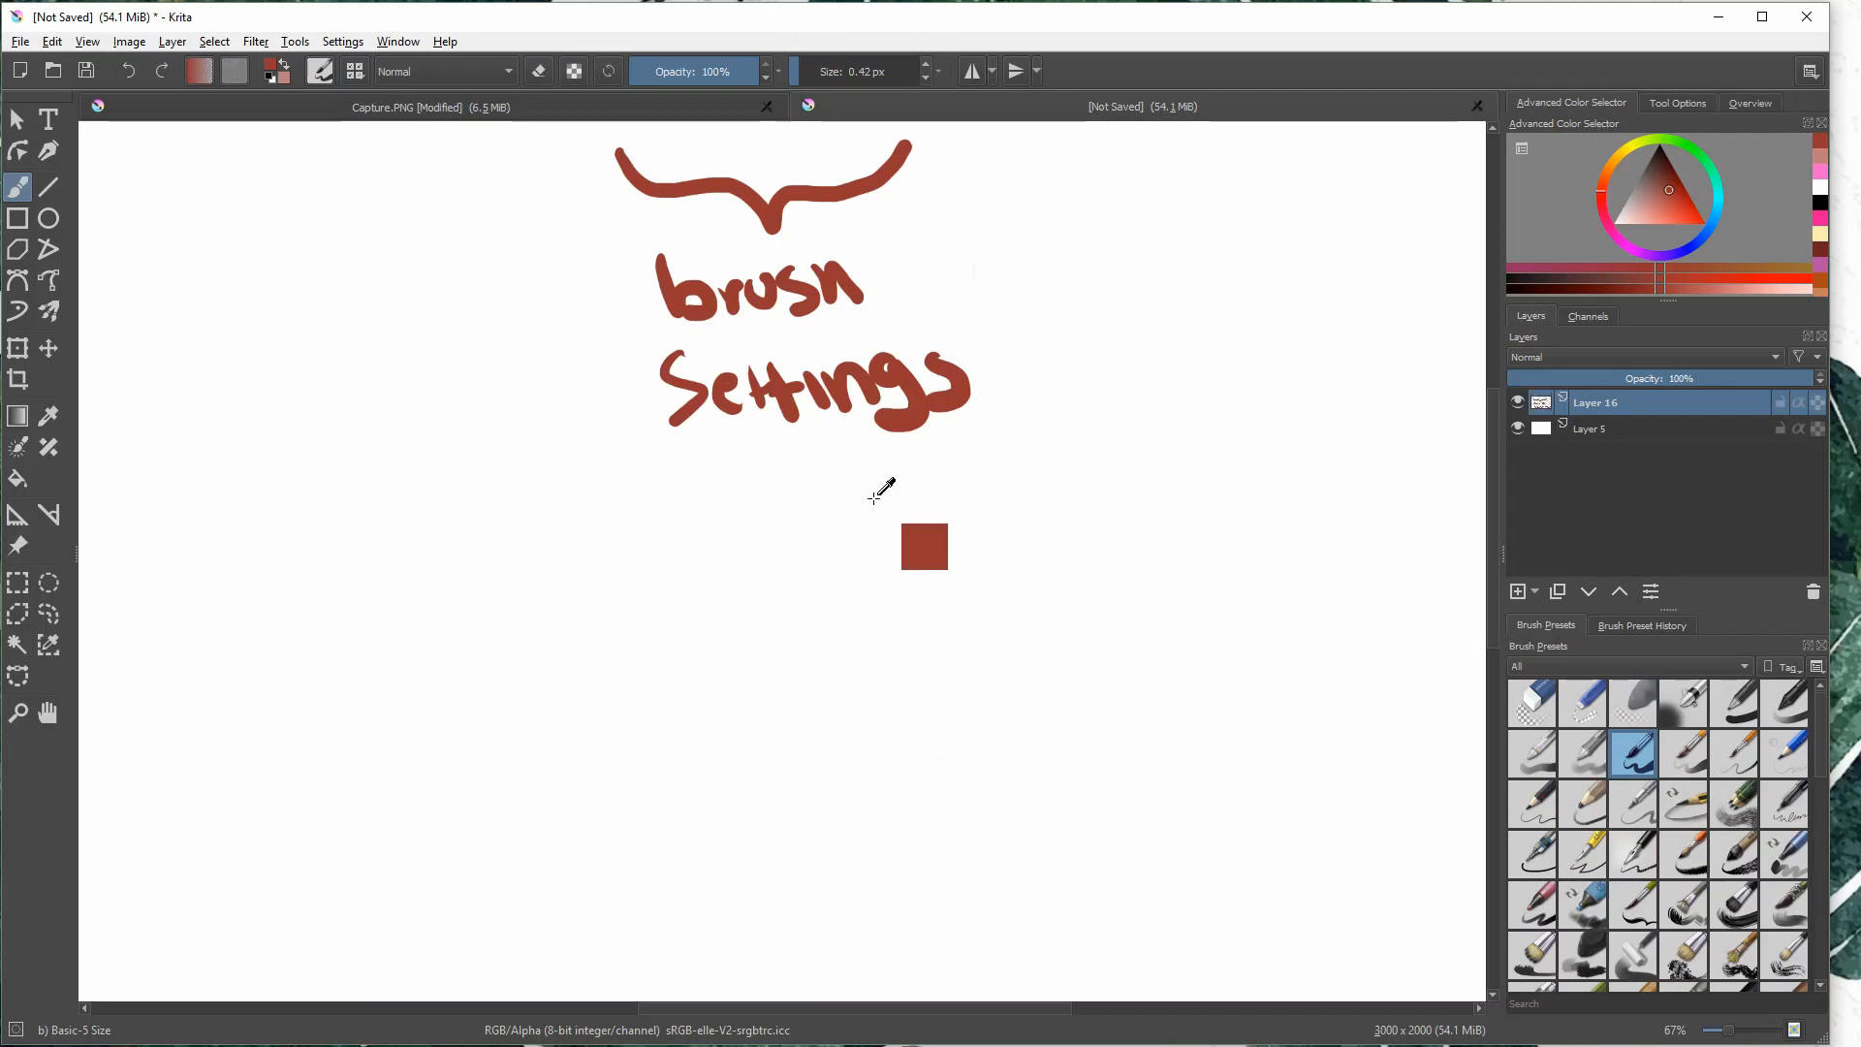
- Paint and undo two more test strokes, the second at 63.28 px, and return the brush size to 40 px
left_click_drag(795, 85, 810, 77)
mouse_move(1037, 234)
left_mouse_down()
mouse_move(959, 511)
mouse_move(1077, 424)
left_mouse_up()
key("ctrl+z")
left_click(839, 71)
mouse_move(989, 310)
left_mouse_down()
mouse_move(1175, 474)
mouse_move(1008, 543)
left_mouse_up()
key("ctrl+z")
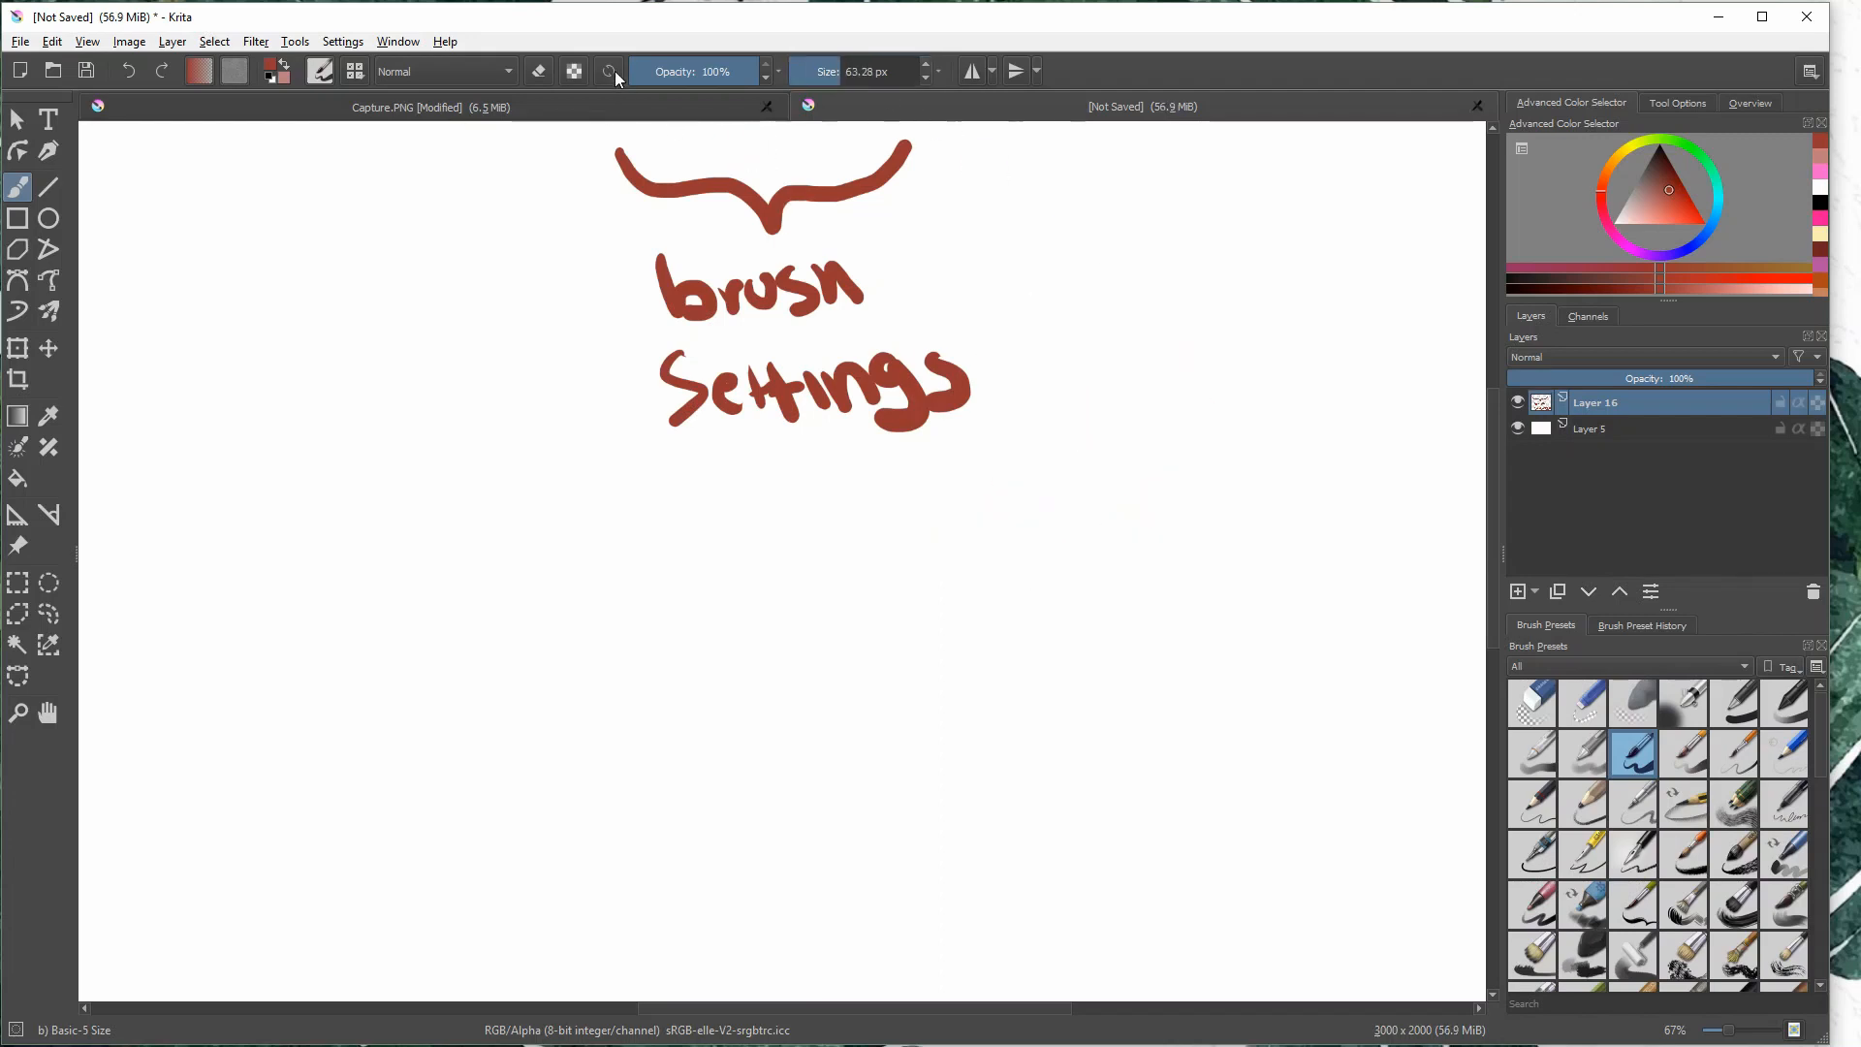
left_click(831, 72)
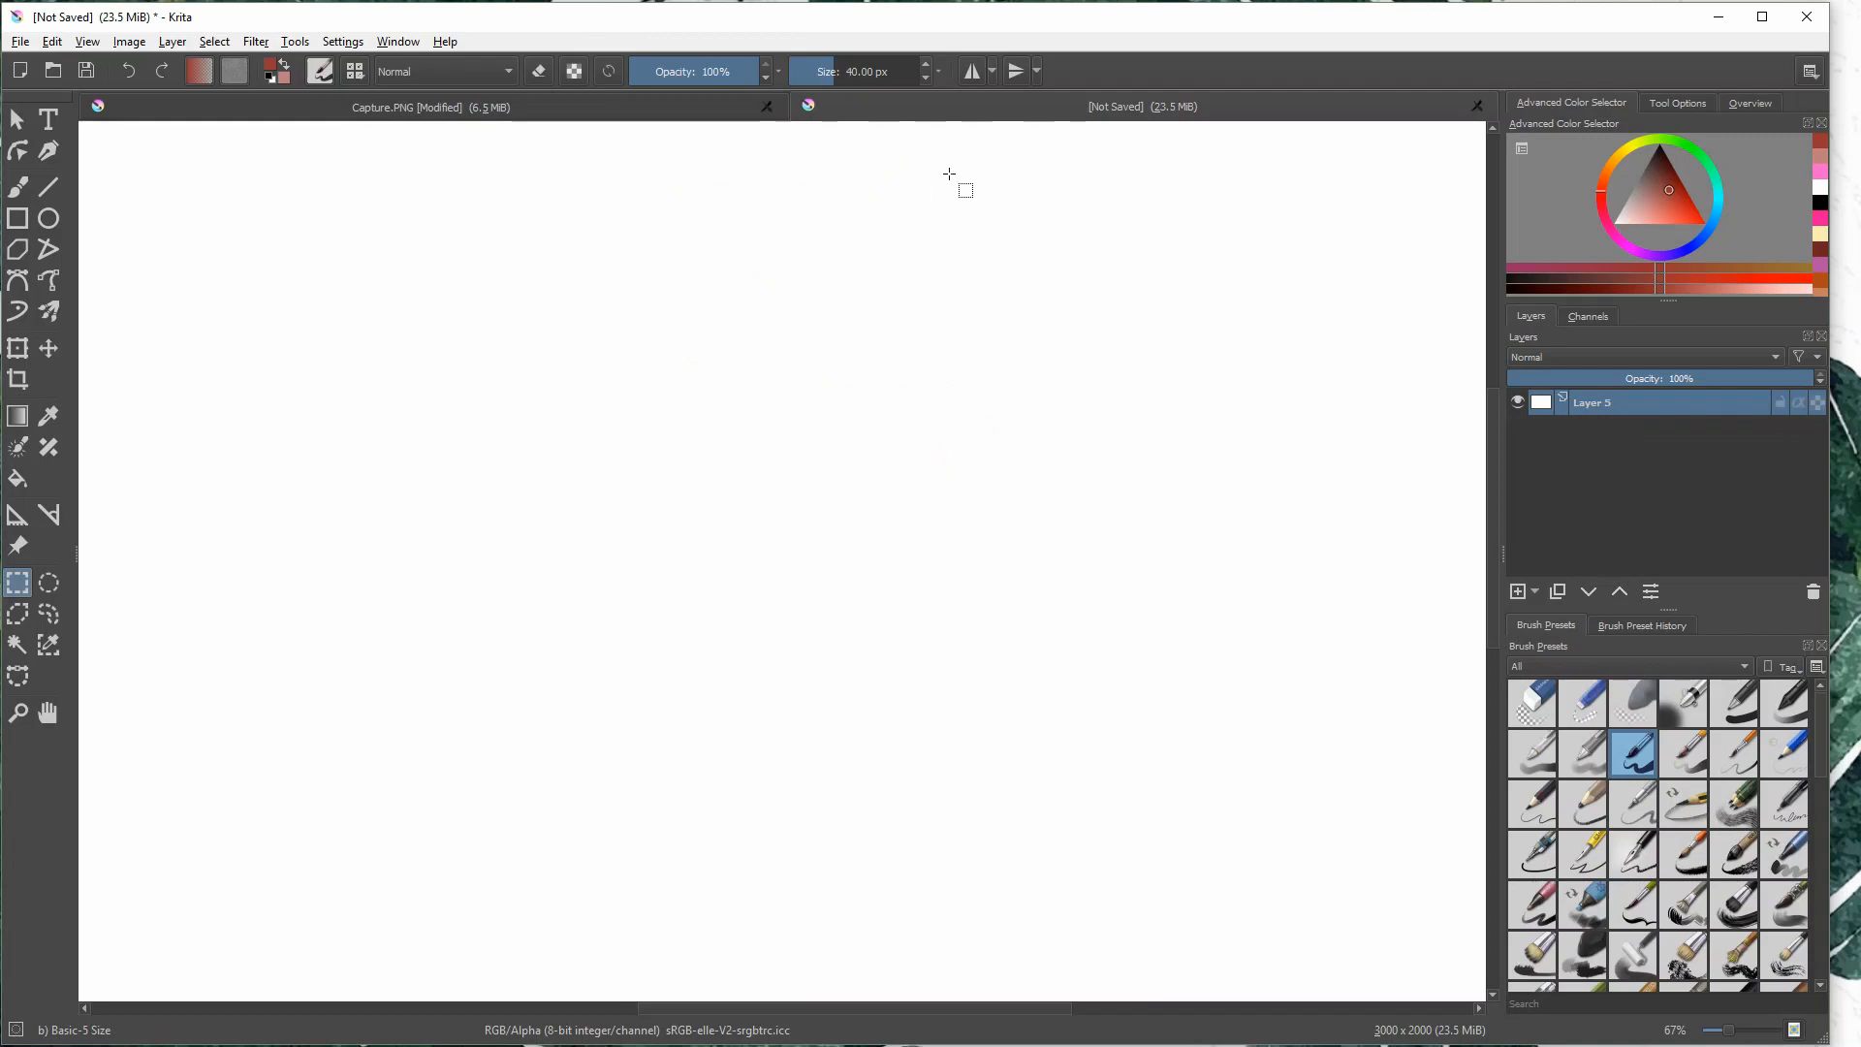
- With the Freehand Brush, draw a small curly brace under the mirror controls and handwrite "mirror tools" below it
left_click(17, 186)
mouse_move(938, 136)
left_mouse_down()
mouse_move(1000, 196)
mouse_move(1081, 139)
left_mouse_up()
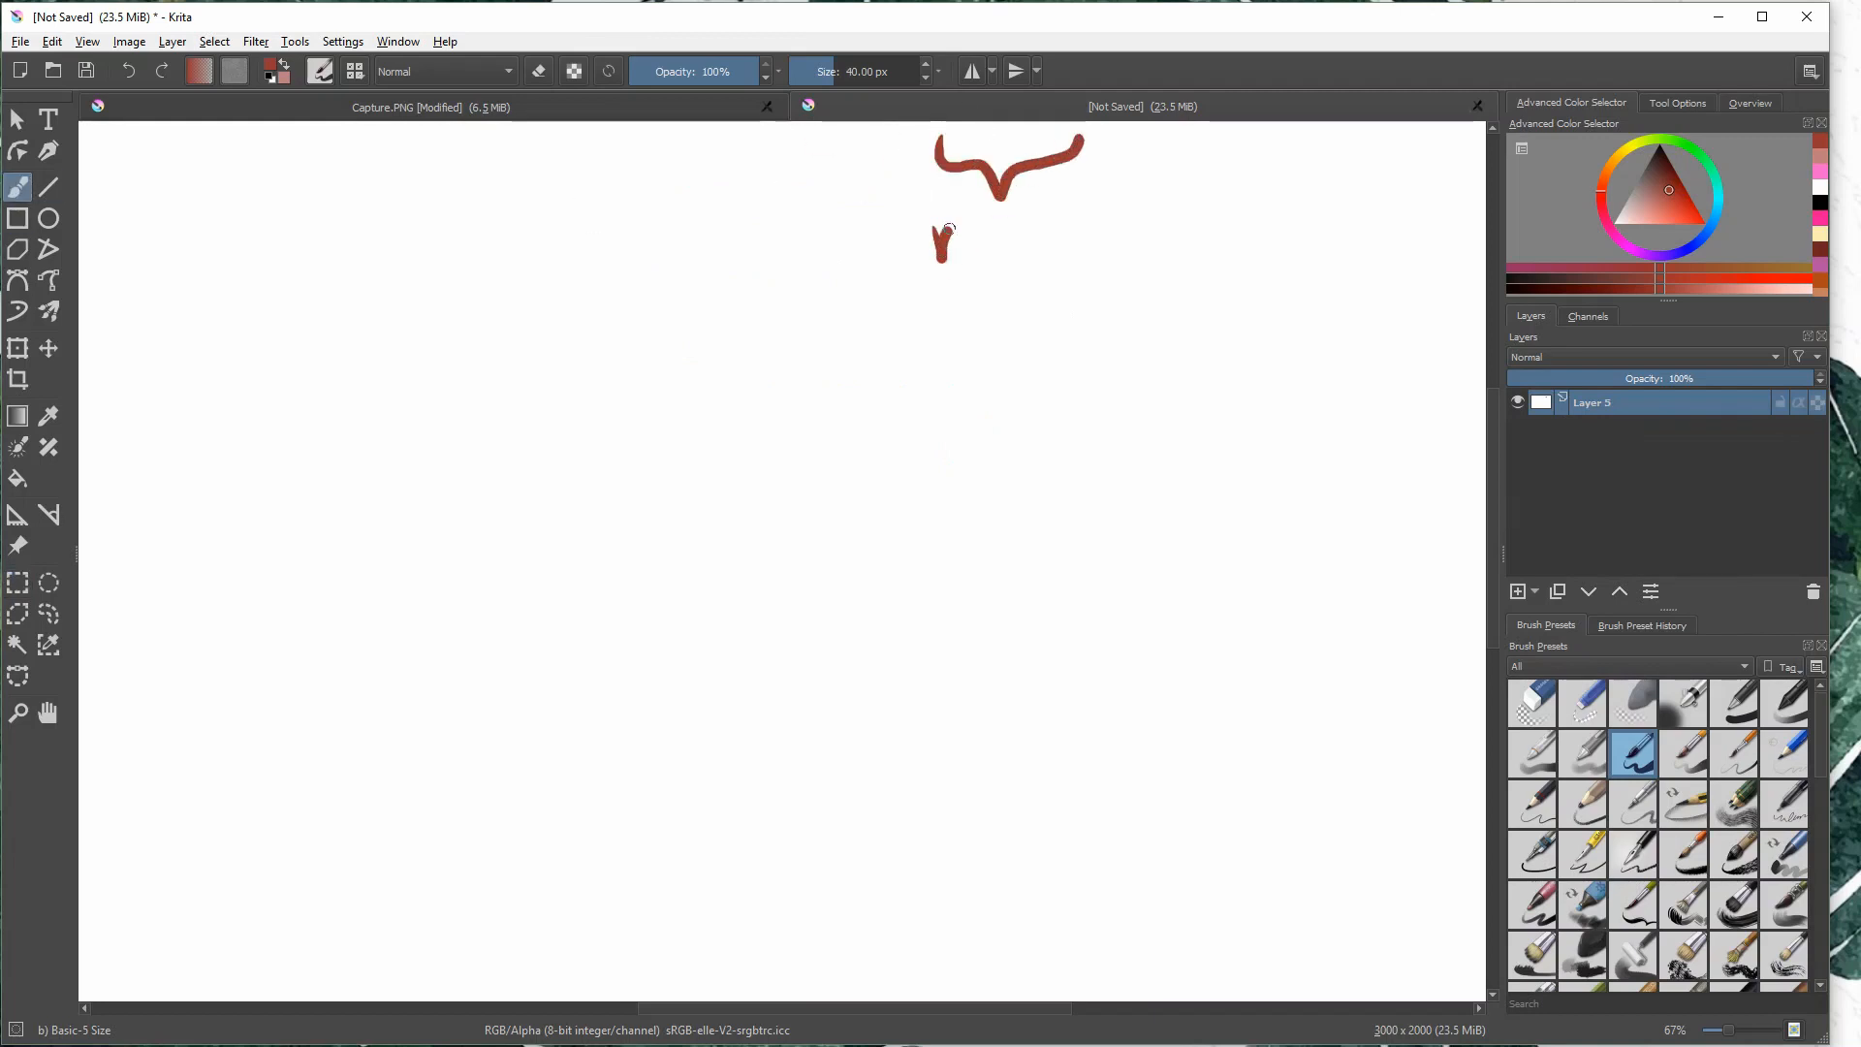
mouse_move(949, 229)
left_mouse_down()
mouse_move(987, 256)
mouse_move(1030, 226)
left_mouse_up()
left_click(998, 249)
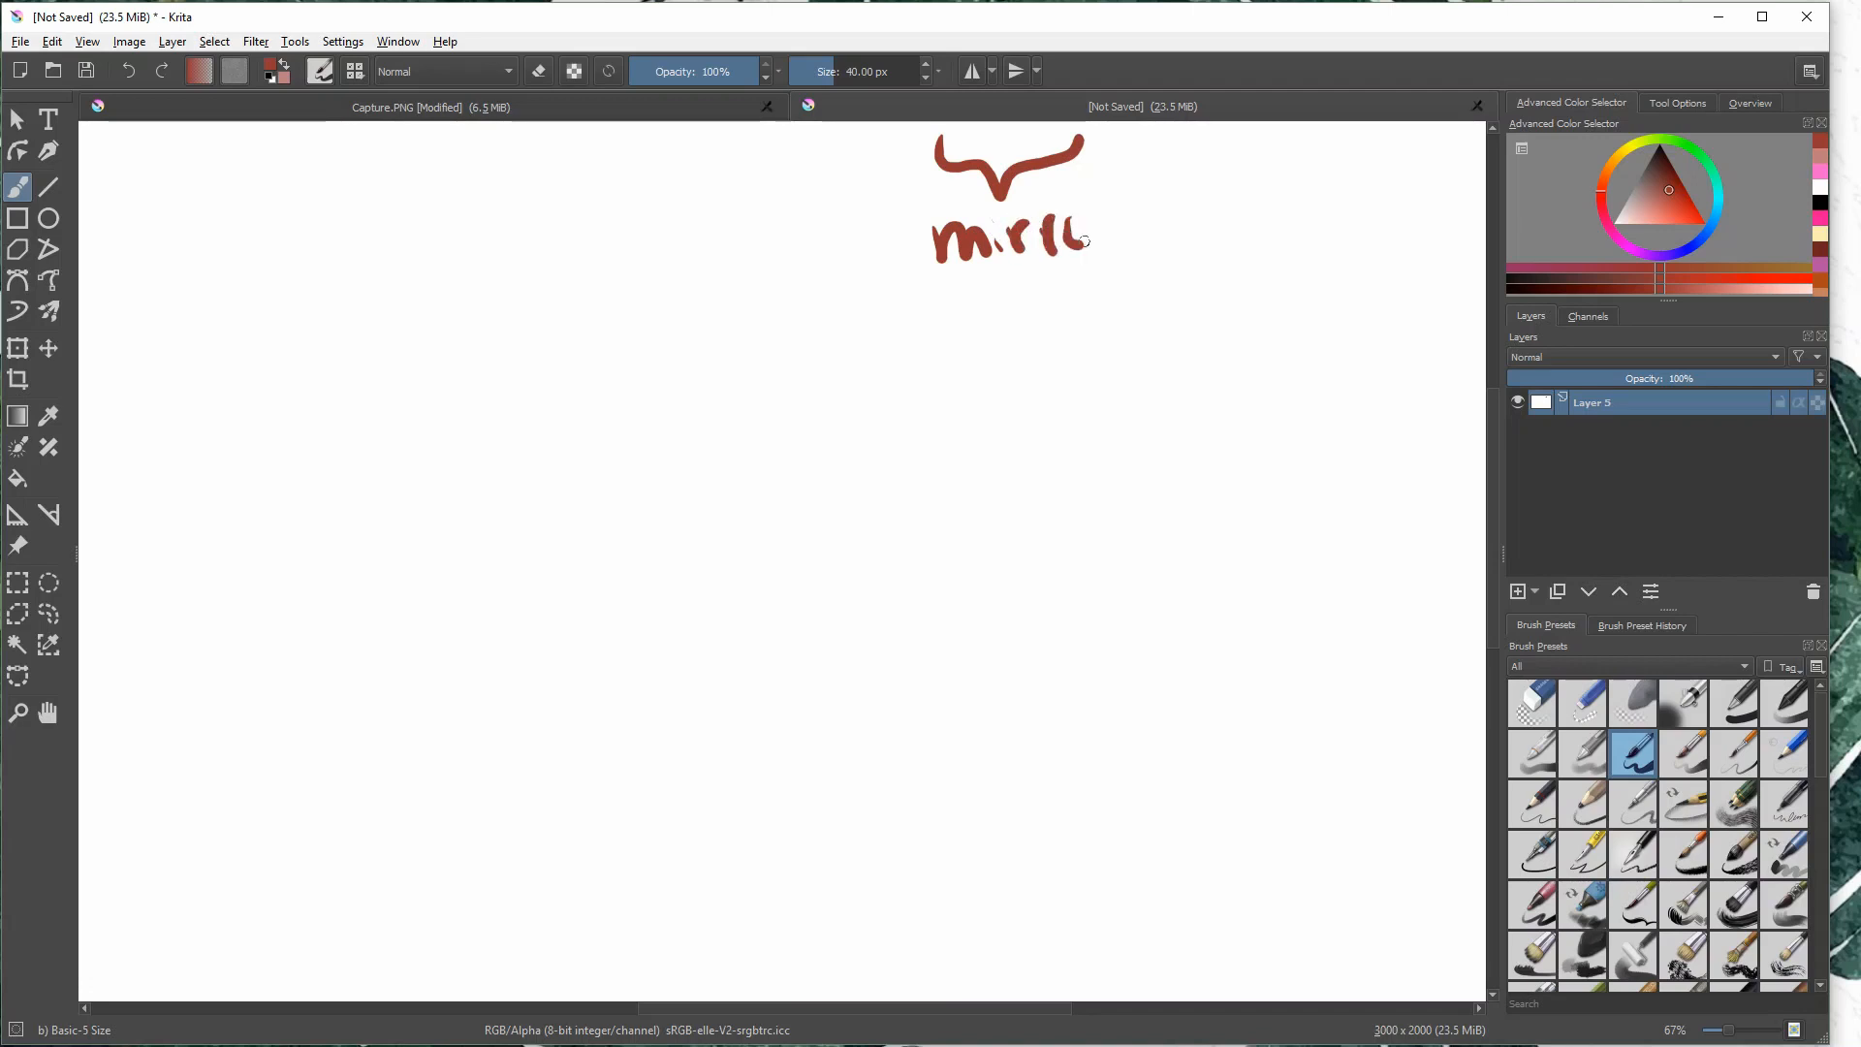
mouse_move(963, 287)
left_mouse_down()
mouse_move(968, 334)
mouse_move(990, 302)
left_mouse_up()
left_click_drag(1008, 298, 1071, 322)
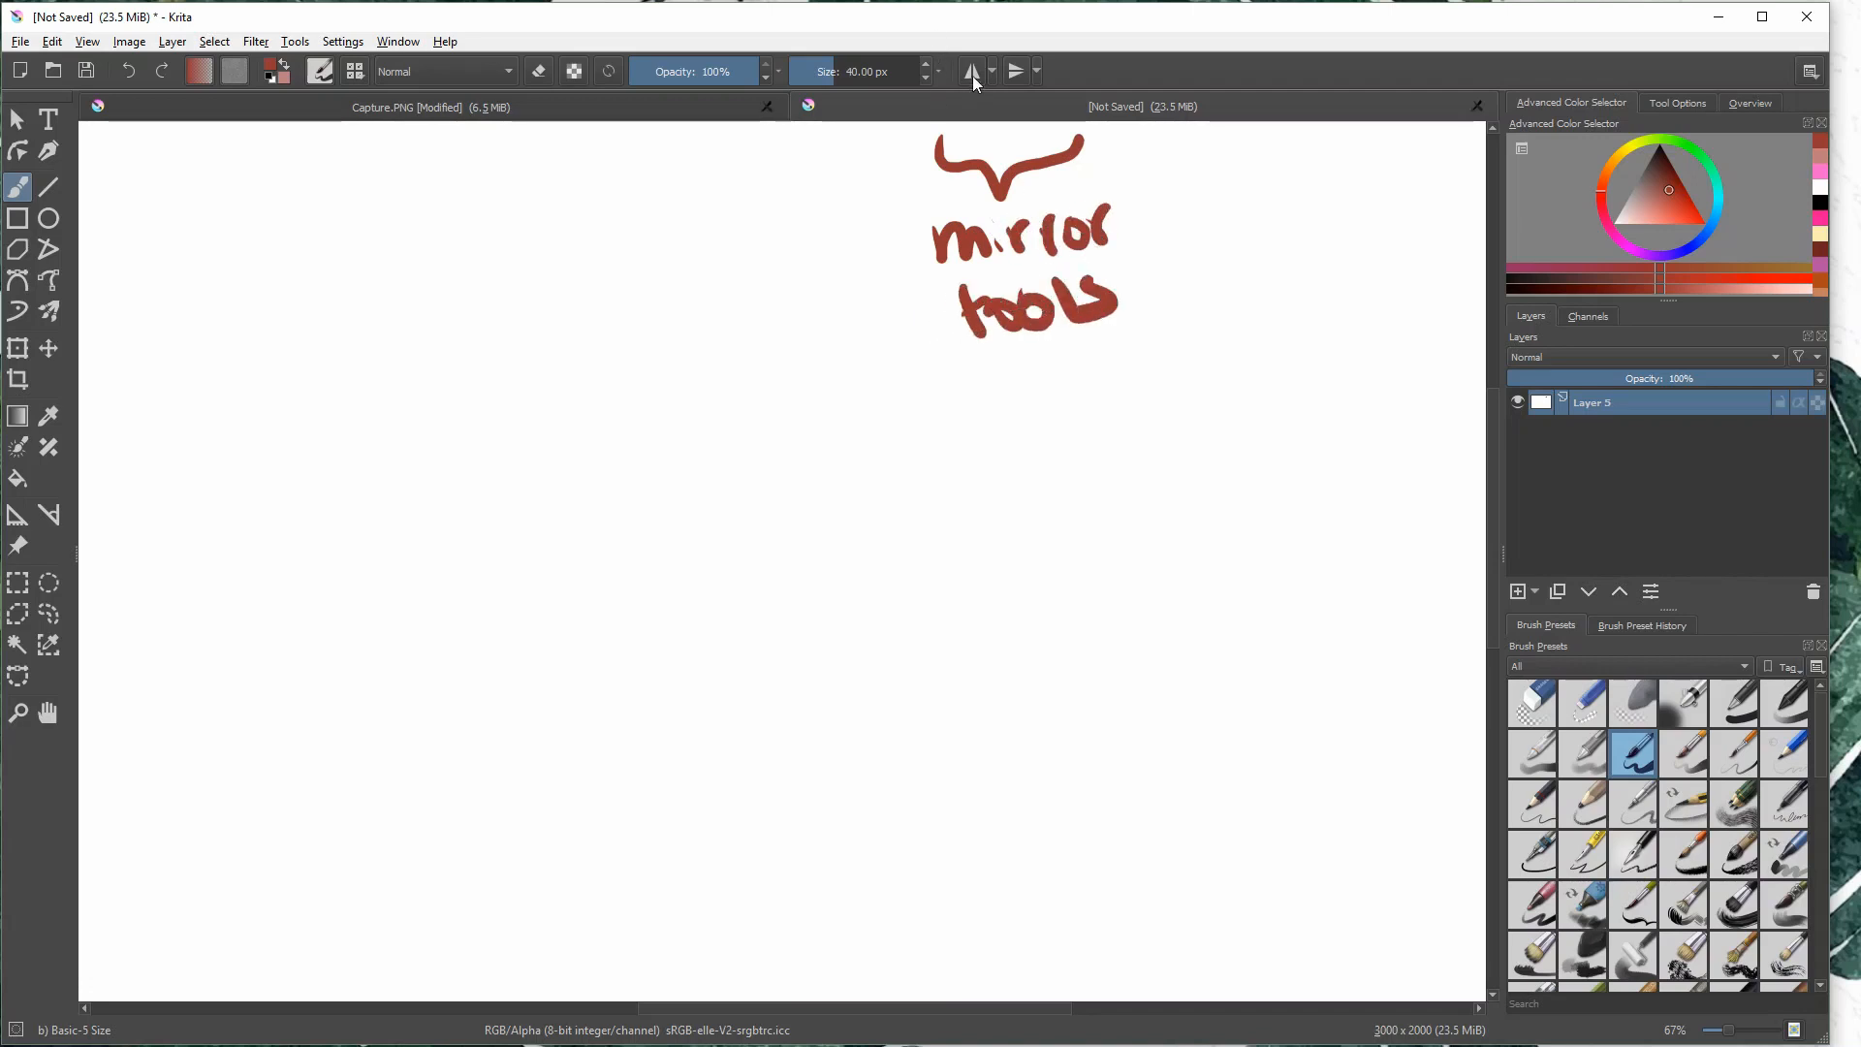
- Enable horizontal mirroring, reposition its axis away from the label, and draw mirrored curls with short dashes above them
left_click(973, 72)
left_click_drag(752, 205, 672, 266)
mouse_move(718, 376)
left_mouse_down()
mouse_move(820, 346)
mouse_move(781, 455)
mouse_move(841, 439)
mouse_move(781, 509)
mouse_move(822, 525)
mouse_move(767, 556)
mouse_move(764, 599)
left_mouse_up()
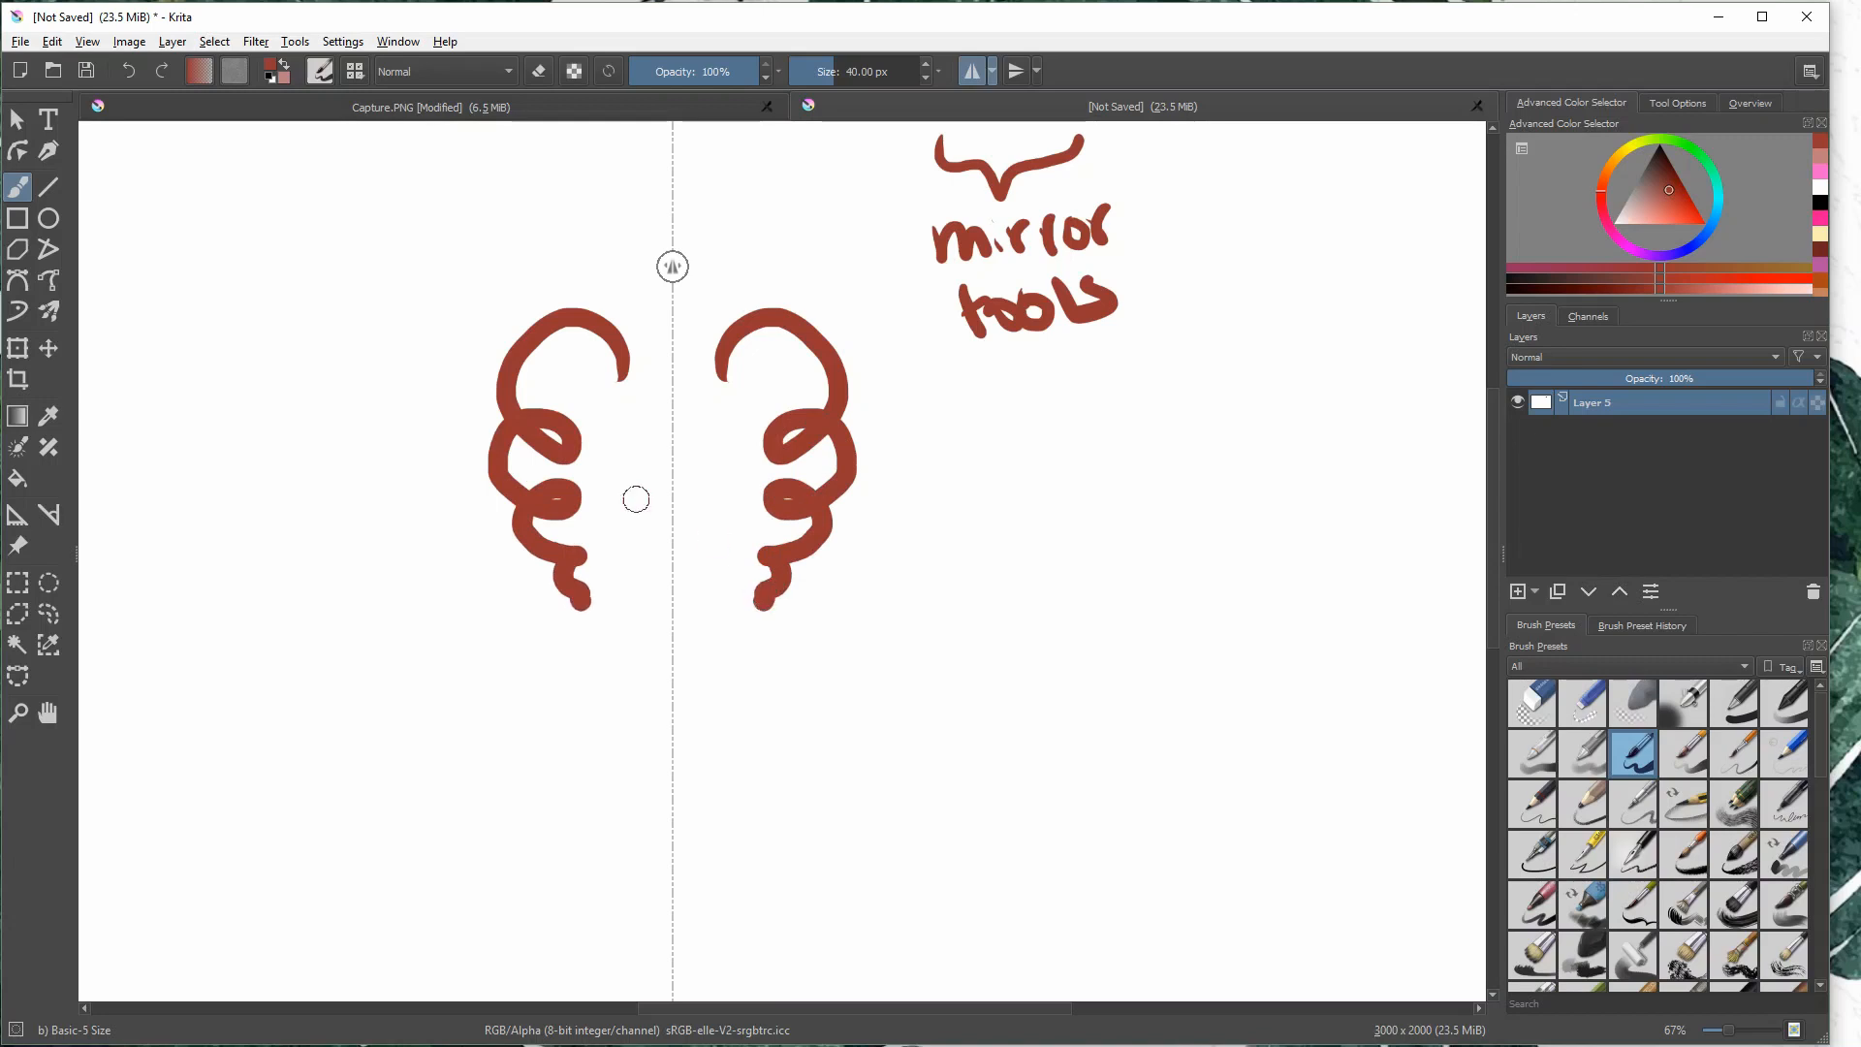
mouse_move(594, 251)
left_mouse_down()
mouse_move(610, 278)
mouse_move(565, 271)
left_mouse_up()
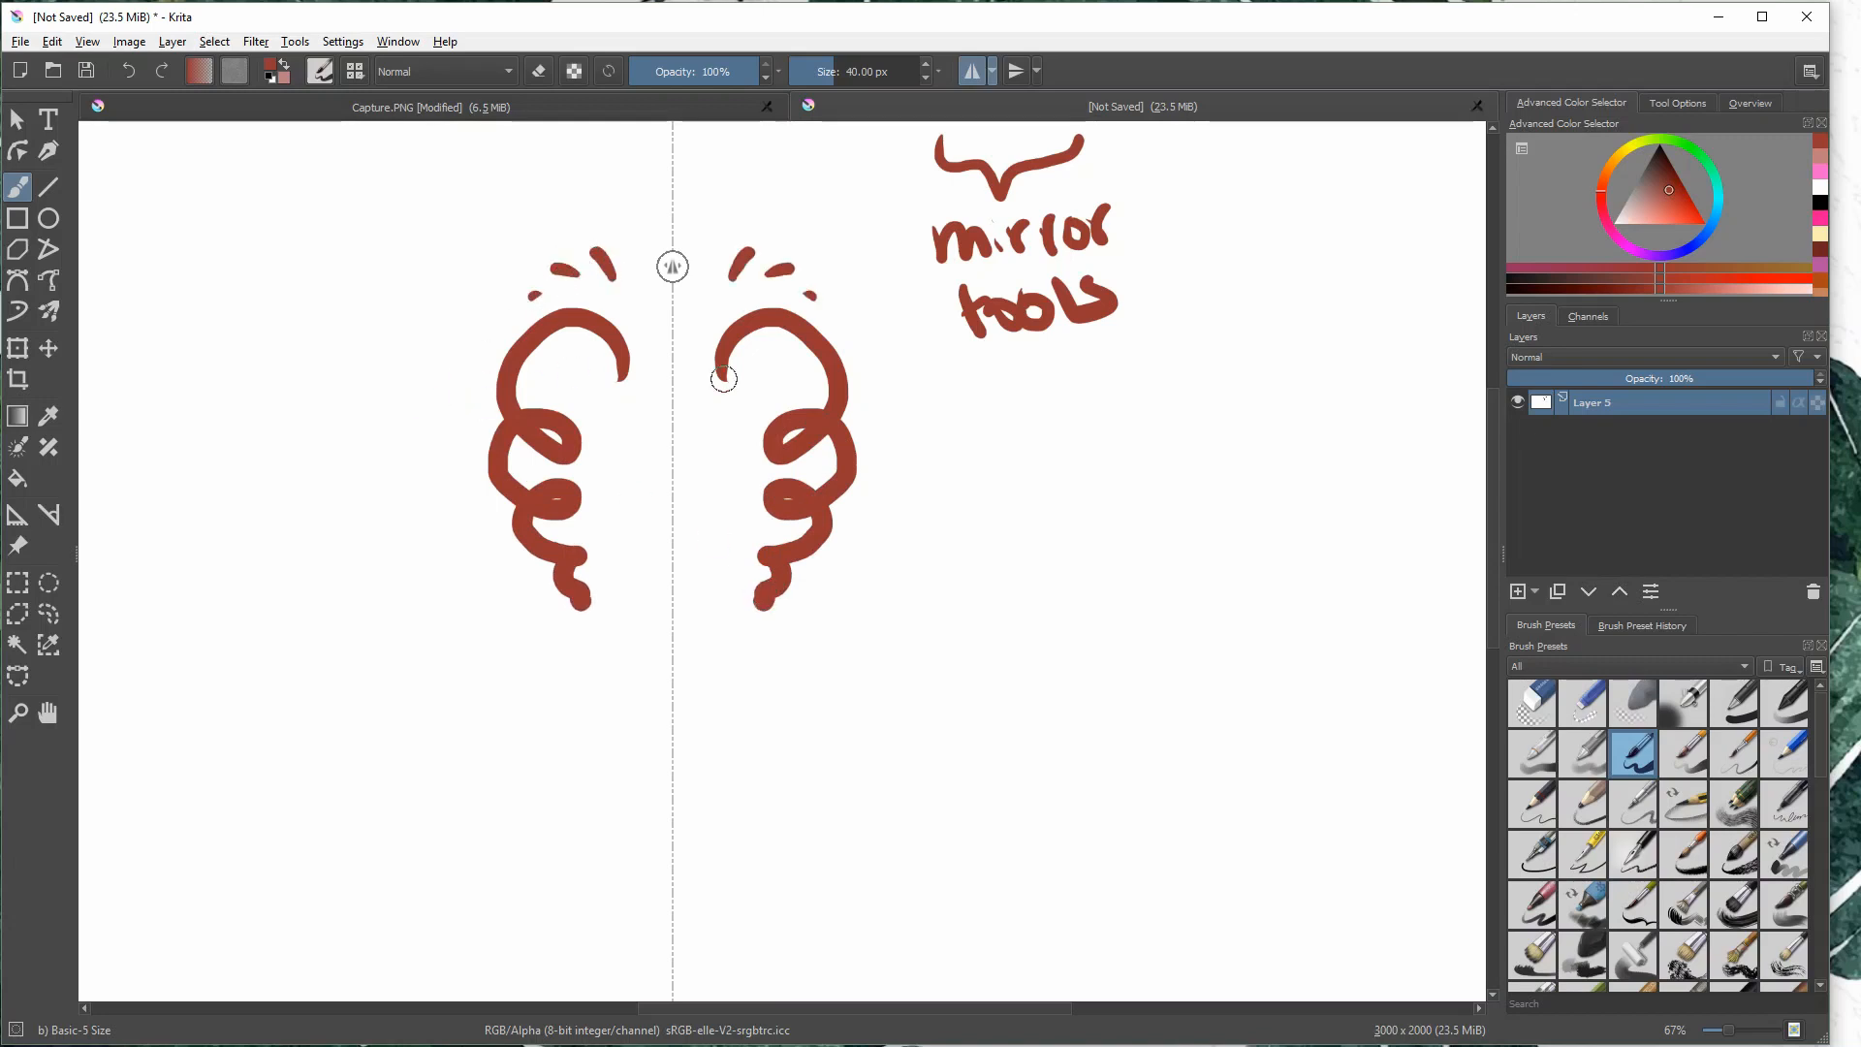
mouse_move(874, 352)
left_mouse_down()
mouse_move(948, 549)
mouse_move(888, 635)
mouse_move(691, 721)
mouse_move(606, 414)
mouse_move(498, 323)
mouse_move(346, 330)
mouse_move(539, 543)
mouse_move(531, 678)
left_mouse_up()
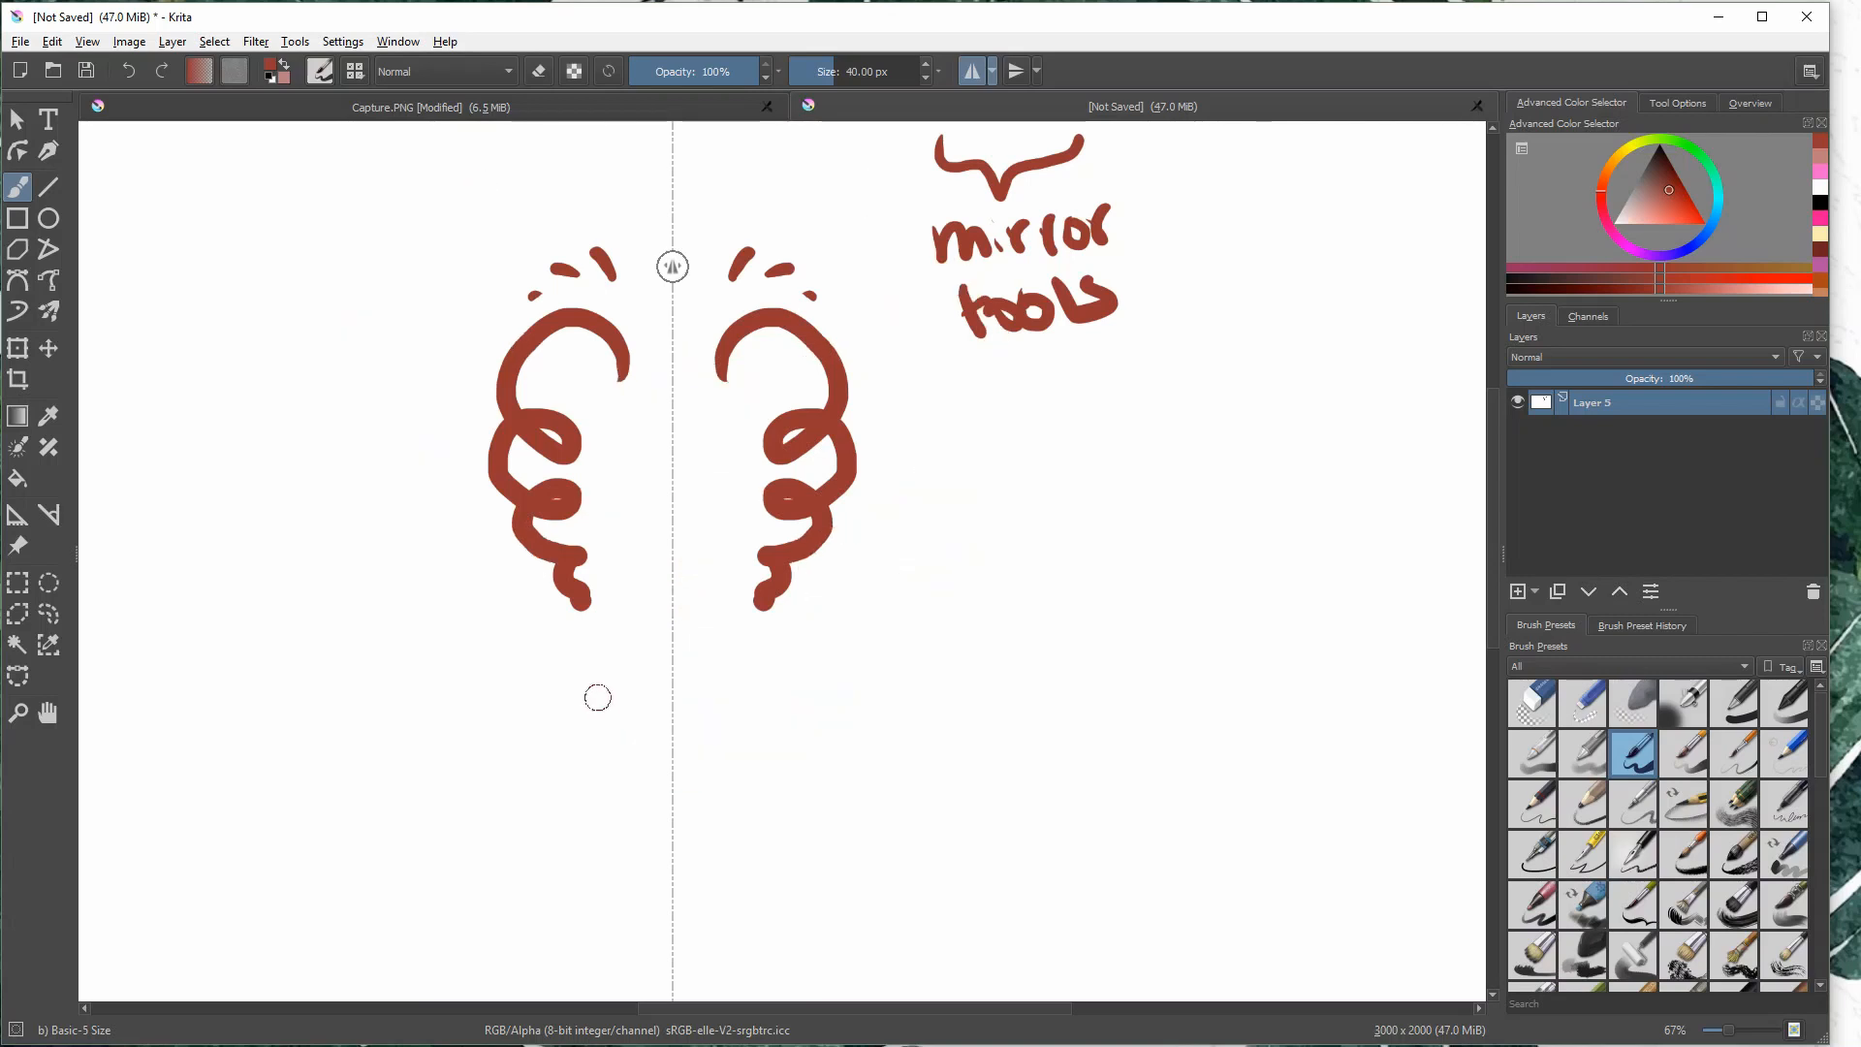
- Undo the mirrored curls and dashes, and undo an attempt to rewrite the final "s" of "tools"
key("ctrl+z")
key("ctrl+z")
key("ctrl+z")
key("ctrl+z")
key("ctrl+z")
key("ctrl+z")
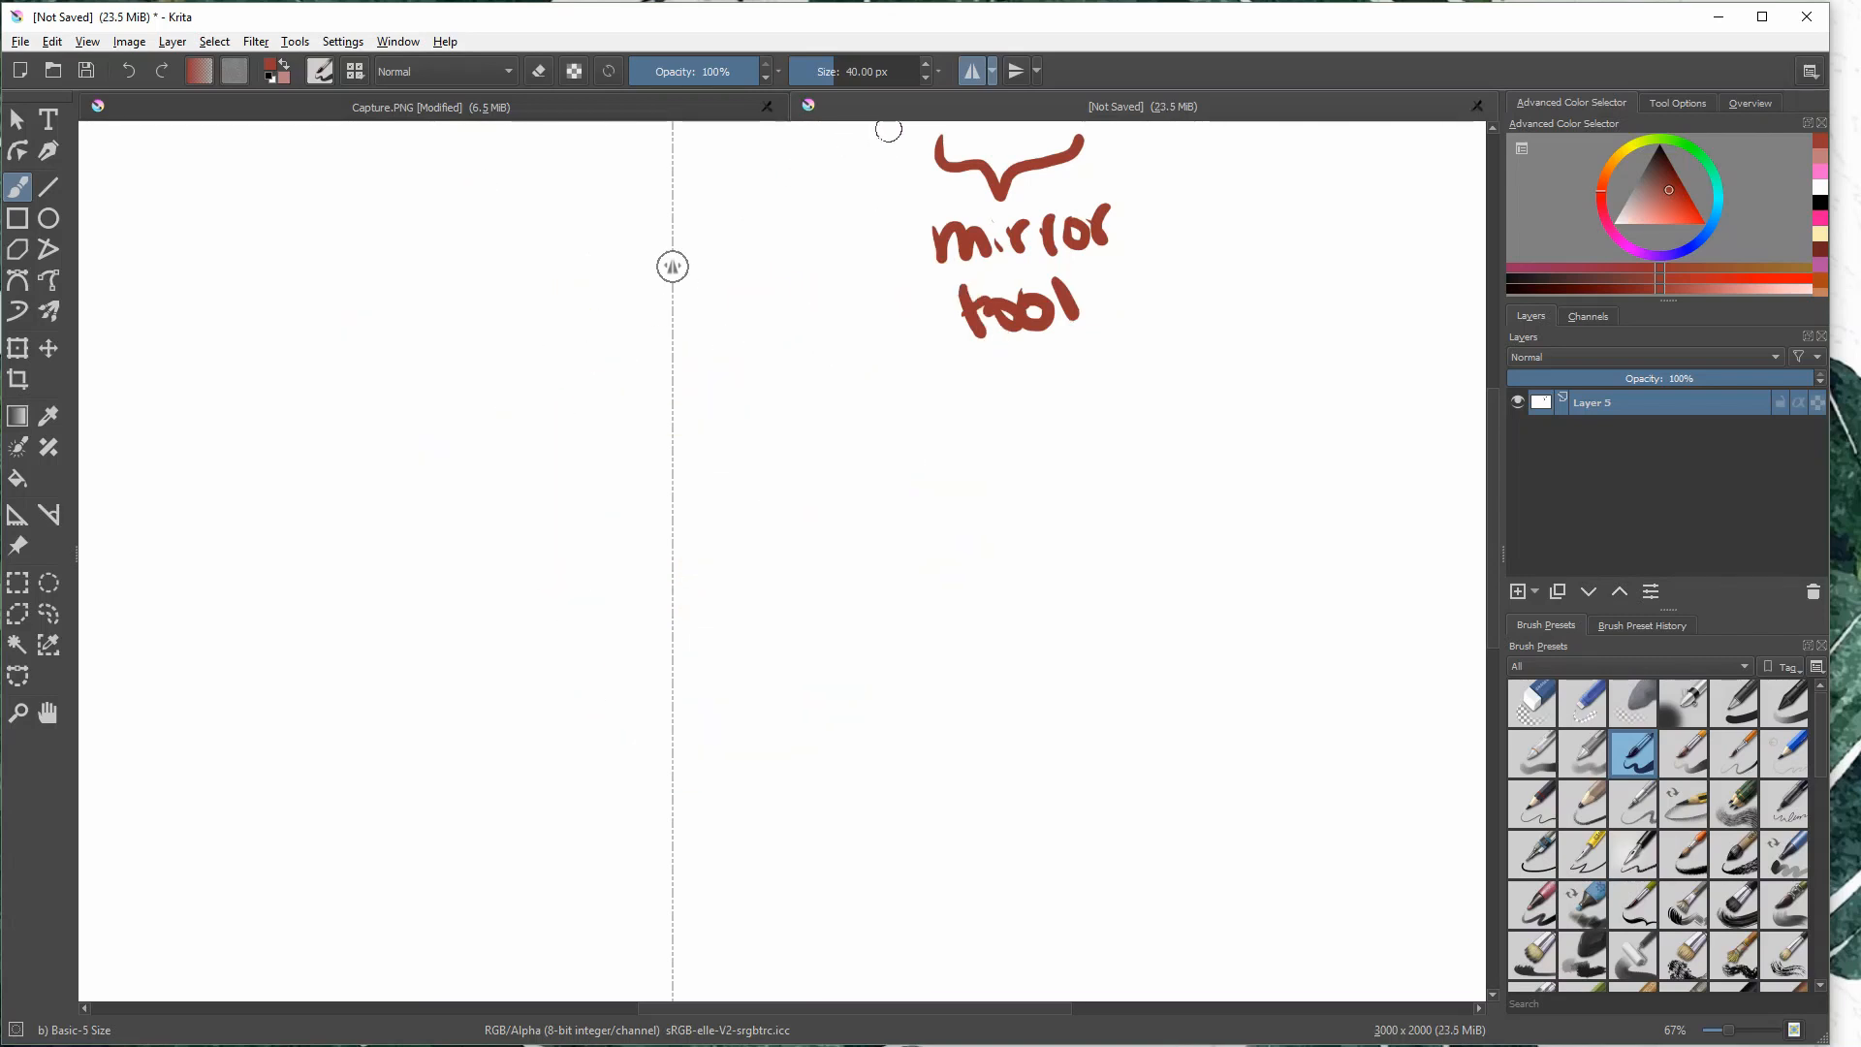
mouse_move(1091, 307)
left_mouse_down()
mouse_move(1105, 301)
mouse_move(1091, 324)
left_mouse_up()
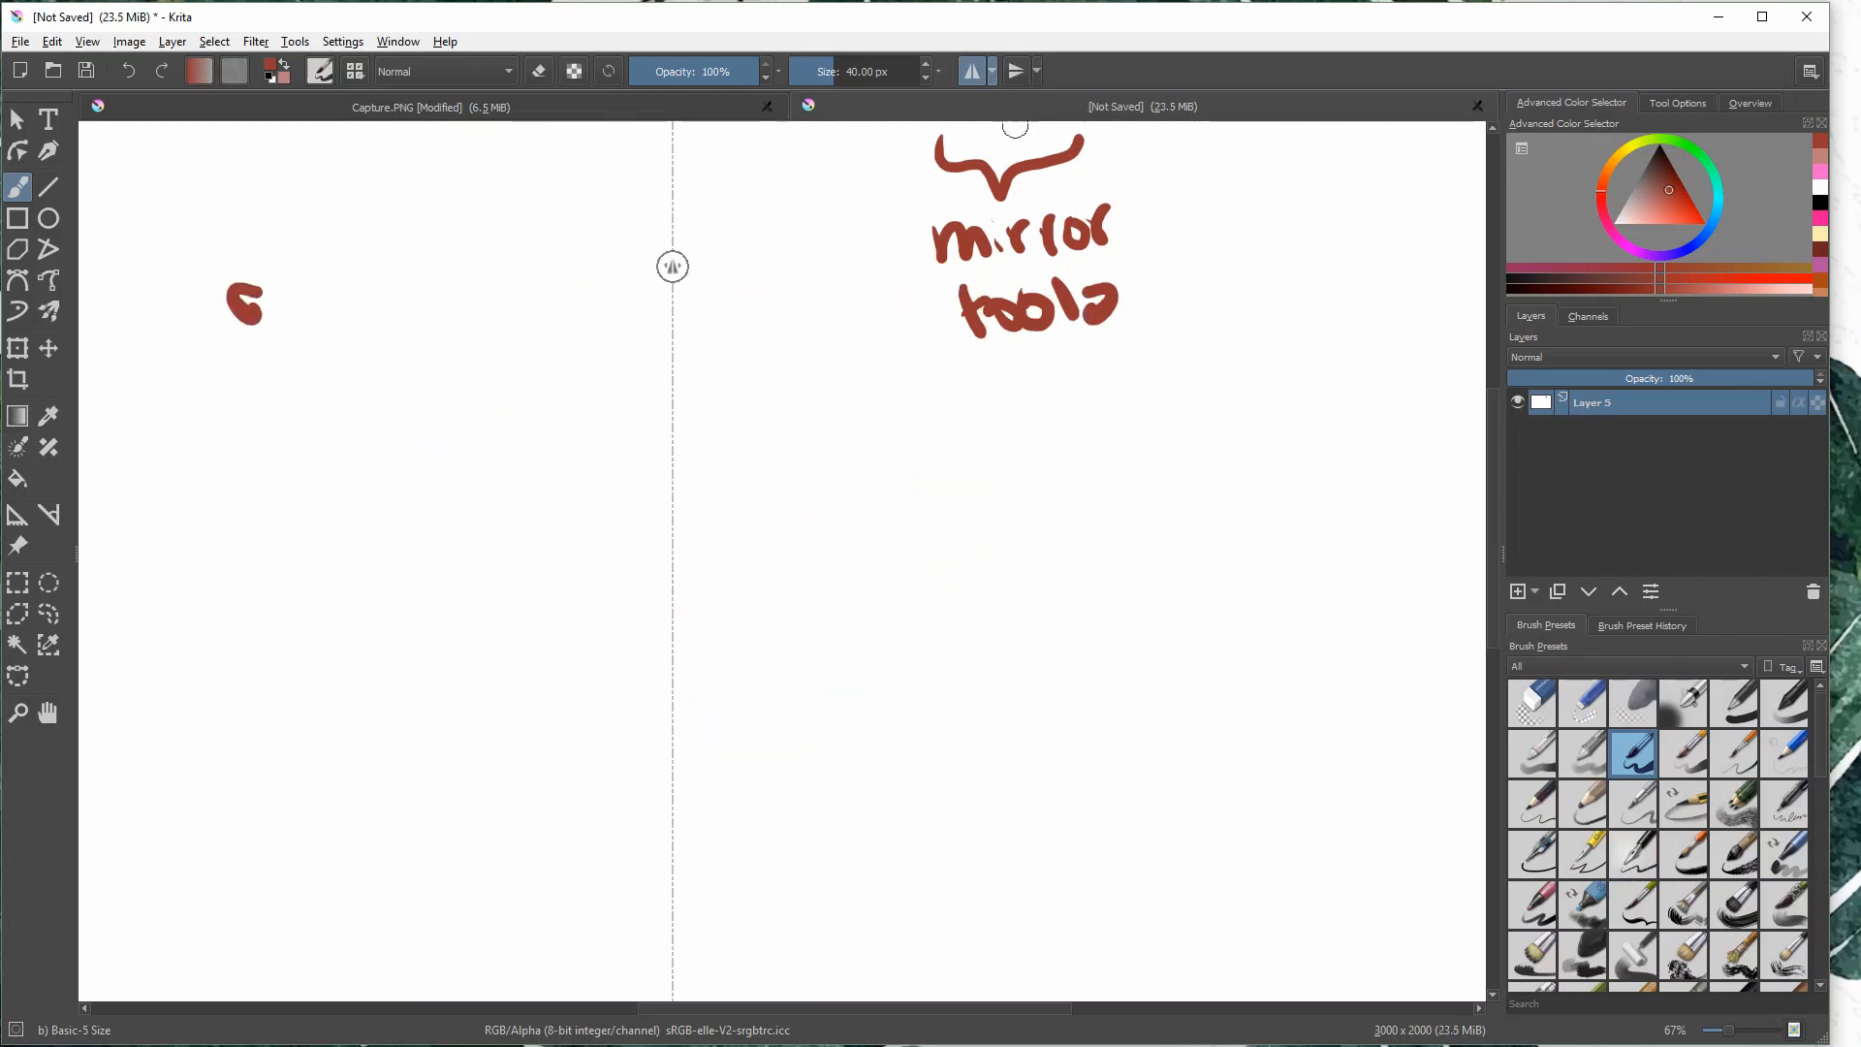
key("ctrl+z")
- Switch from horizontal to vertical mirroring and undo a test stroke painted near the axis
left_click(1015, 71)
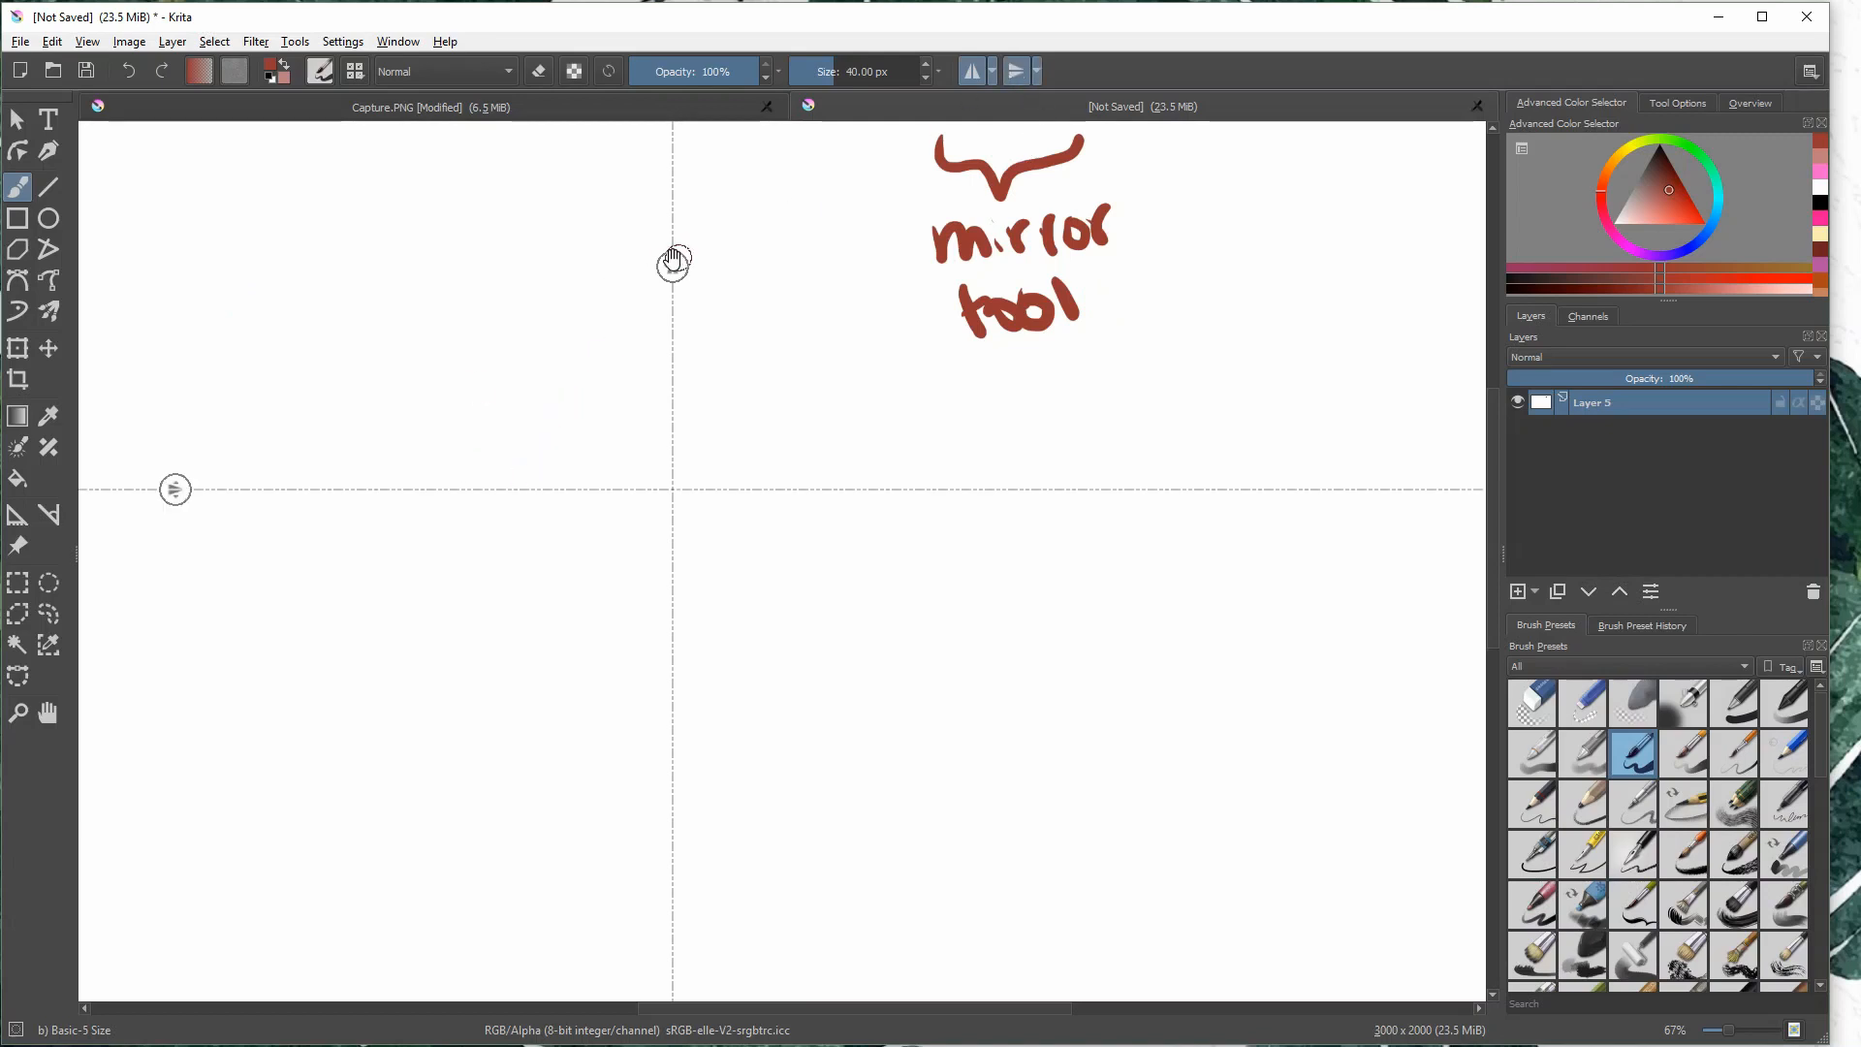
left_click(973, 67)
mouse_move(469, 443)
left_mouse_down()
mouse_move(473, 344)
mouse_move(668, 336)
mouse_move(979, 412)
left_mouse_up()
key("ctrl+z")
- Paint a row of short strokes mirrored above and below the horizontal axis, and undo them
mouse_move(574, 416)
left_mouse_down()
mouse_move(538, 319)
mouse_move(648, 402)
mouse_move(766, 344)
left_mouse_up()
mouse_move(802, 389)
left_mouse_down()
mouse_move(840, 364)
mouse_move(919, 372)
left_mouse_up()
mouse_move(955, 386)
left_mouse_down()
mouse_move(449, 440)
mouse_move(452, 473)
mouse_move(520, 424)
mouse_move(538, 379)
mouse_move(473, 334)
mouse_move(355, 317)
mouse_move(546, 197)
mouse_move(664, 227)
mouse_move(773, 221)
mouse_move(880, 268)
mouse_move(902, 306)
mouse_move(886, 387)
left_mouse_up()
key("ctrl+z")
key("ctrl+z")
key("ctrl+z")
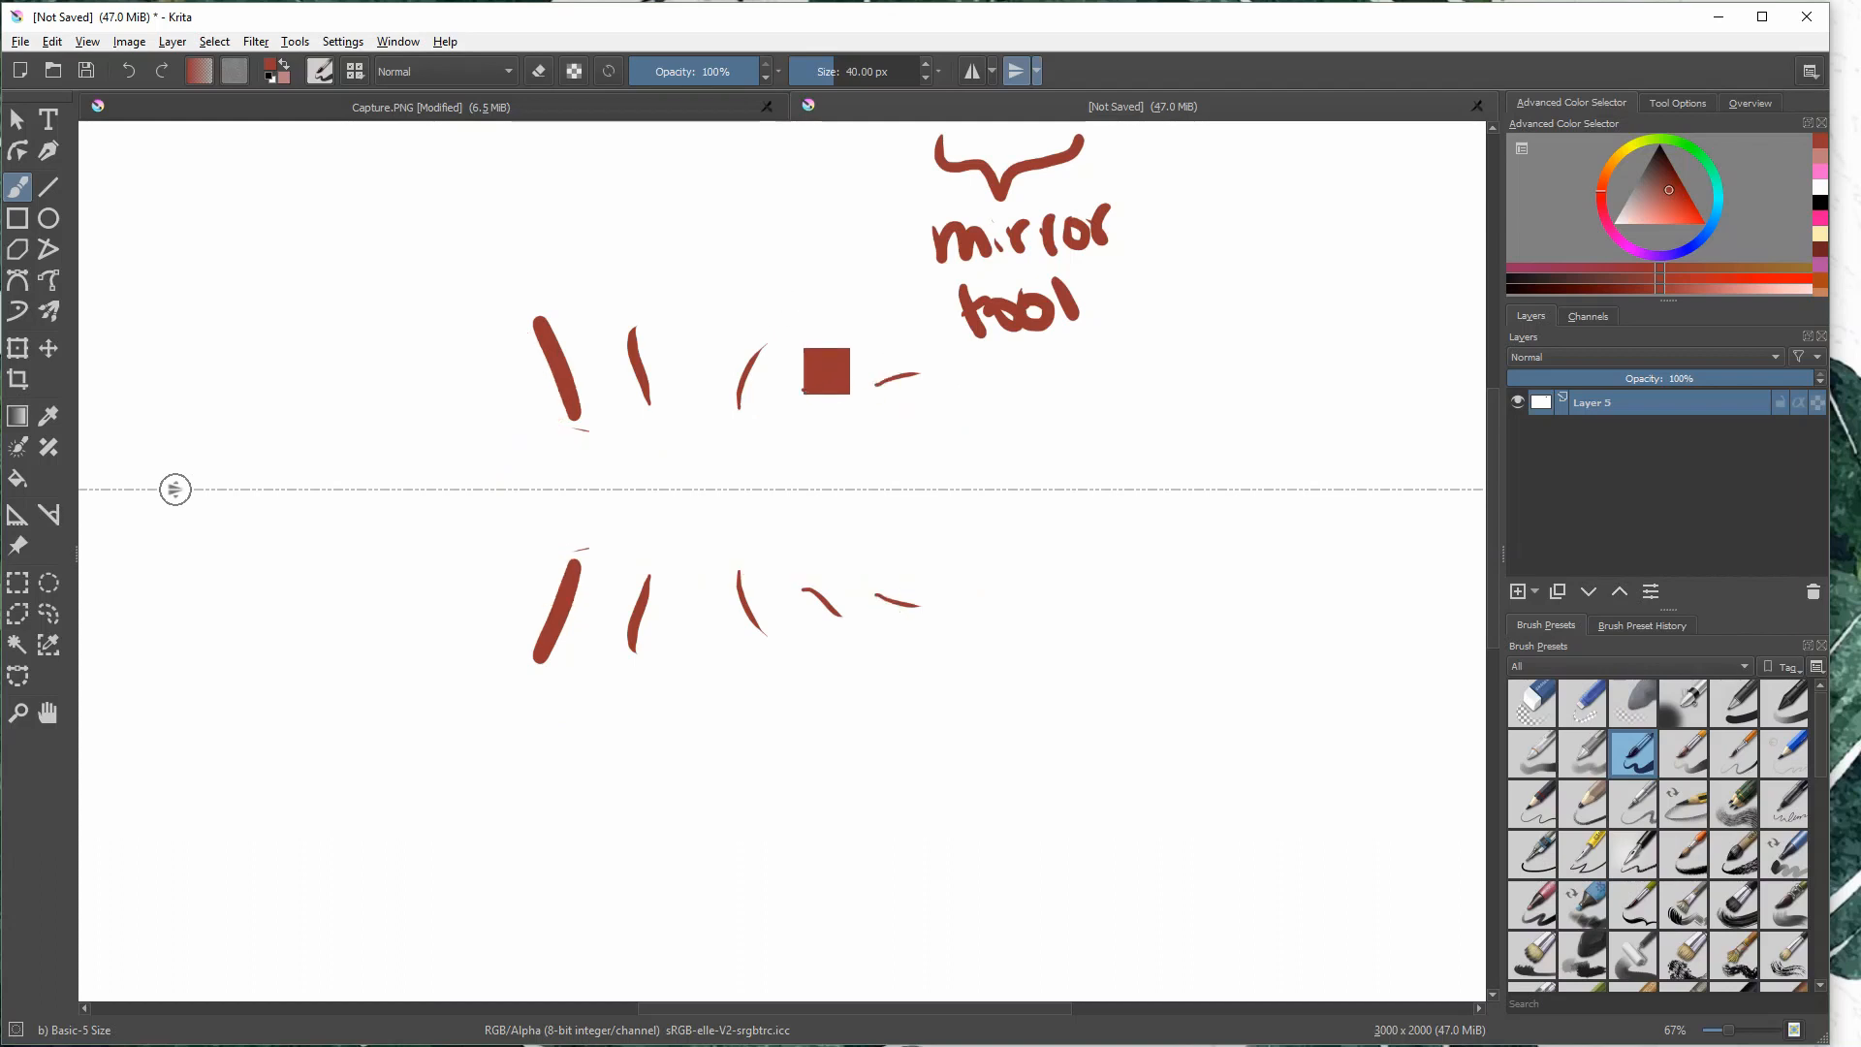
key("ctrl+z")
key("ctrl+z")
key("ctrl+z")
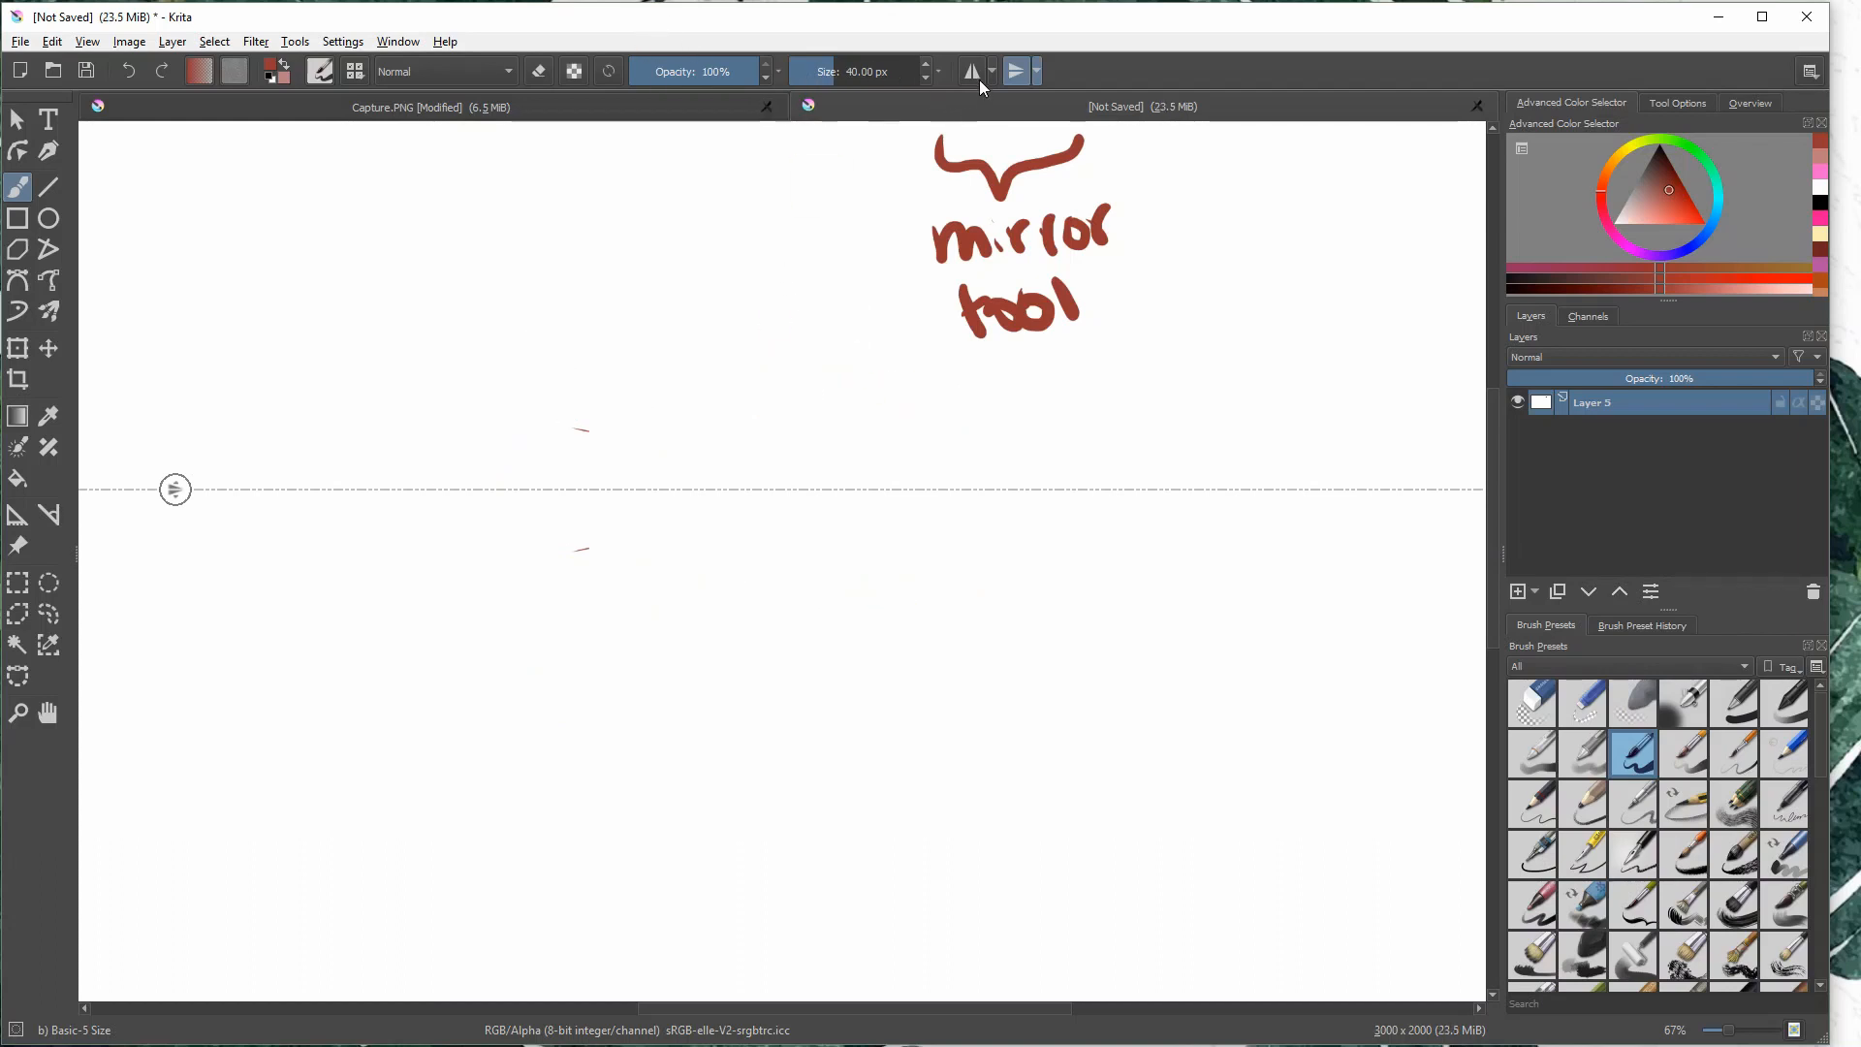
- Enable horizontal mirroring as well and draw a four-way symmetrical ornament of scalloped curls around a small central circle
left_click(976, 77)
mouse_move(558, 418)
left_mouse_down()
mouse_move(577, 287)
mouse_move(607, 264)
left_mouse_up()
mouse_move(475, 379)
left_mouse_down()
mouse_move(436, 411)
mouse_move(487, 489)
left_mouse_up()
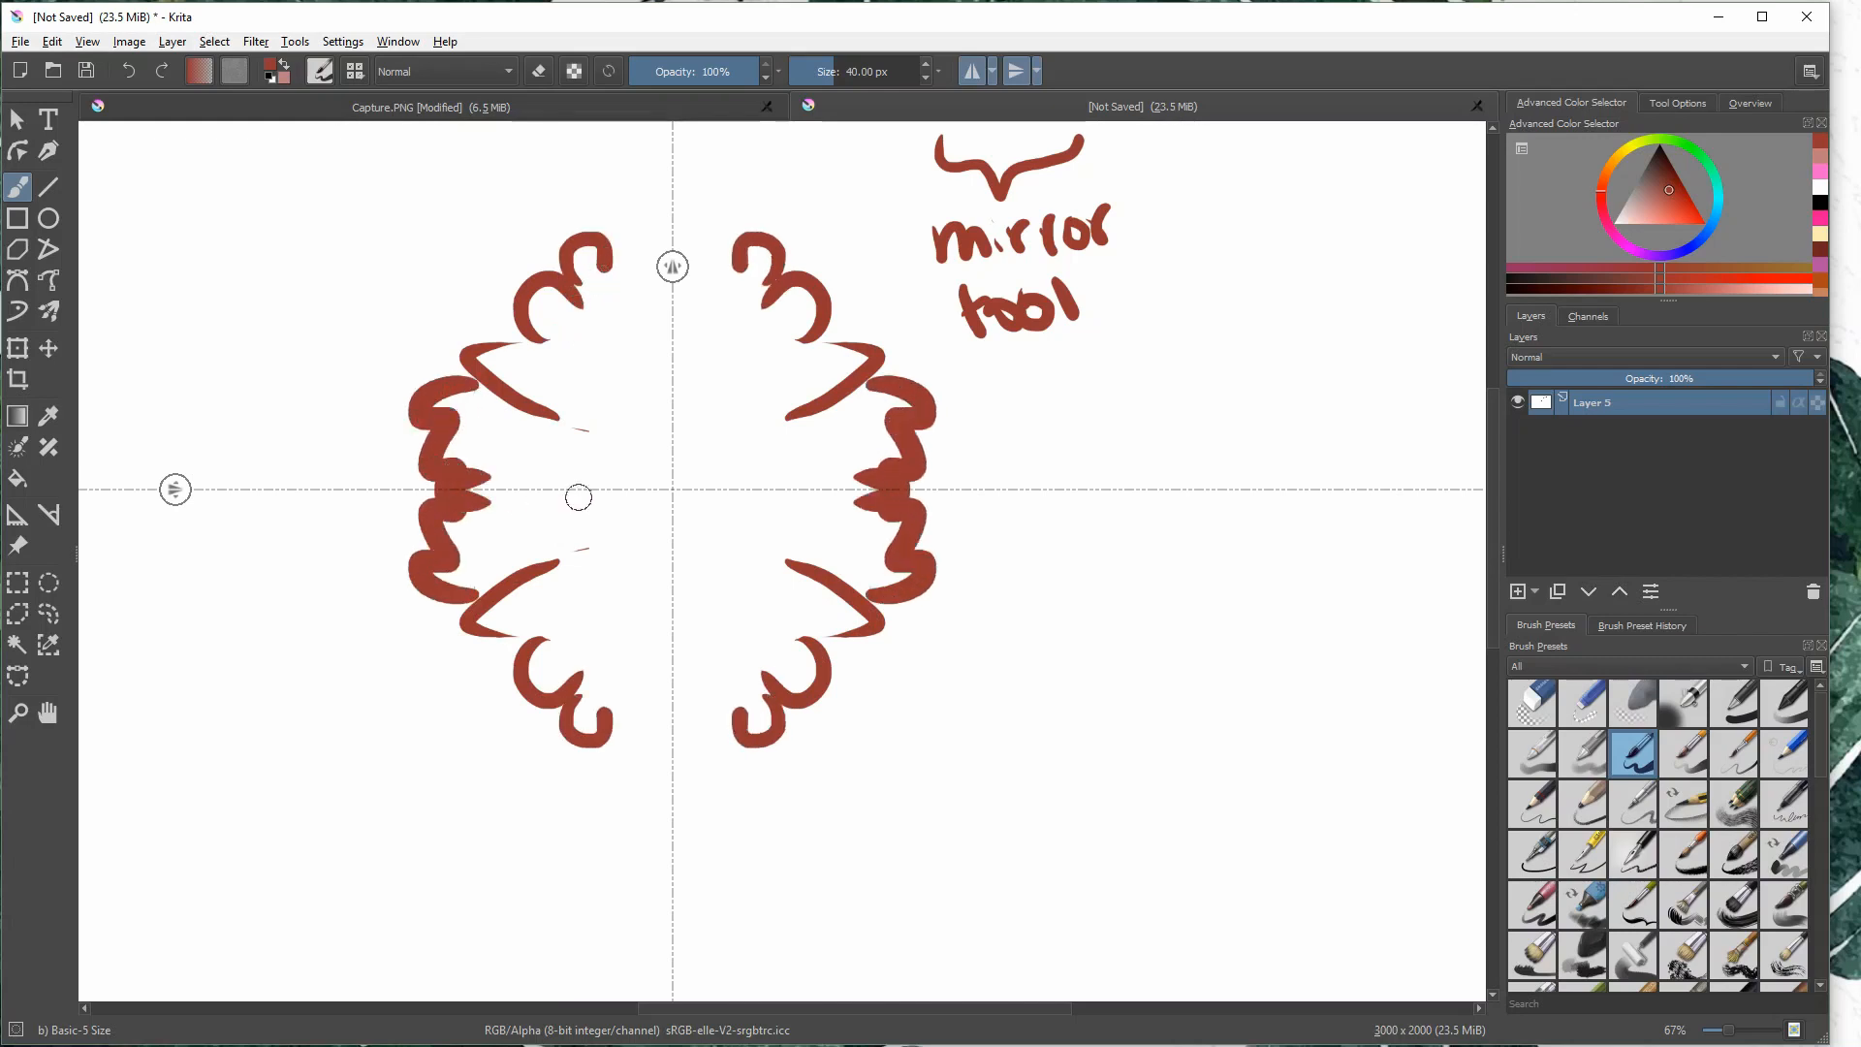
left_click_drag(641, 490, 669, 446)
key("ctrl+z")
key("ctrl+z")
left_click_drag(639, 512, 665, 449)
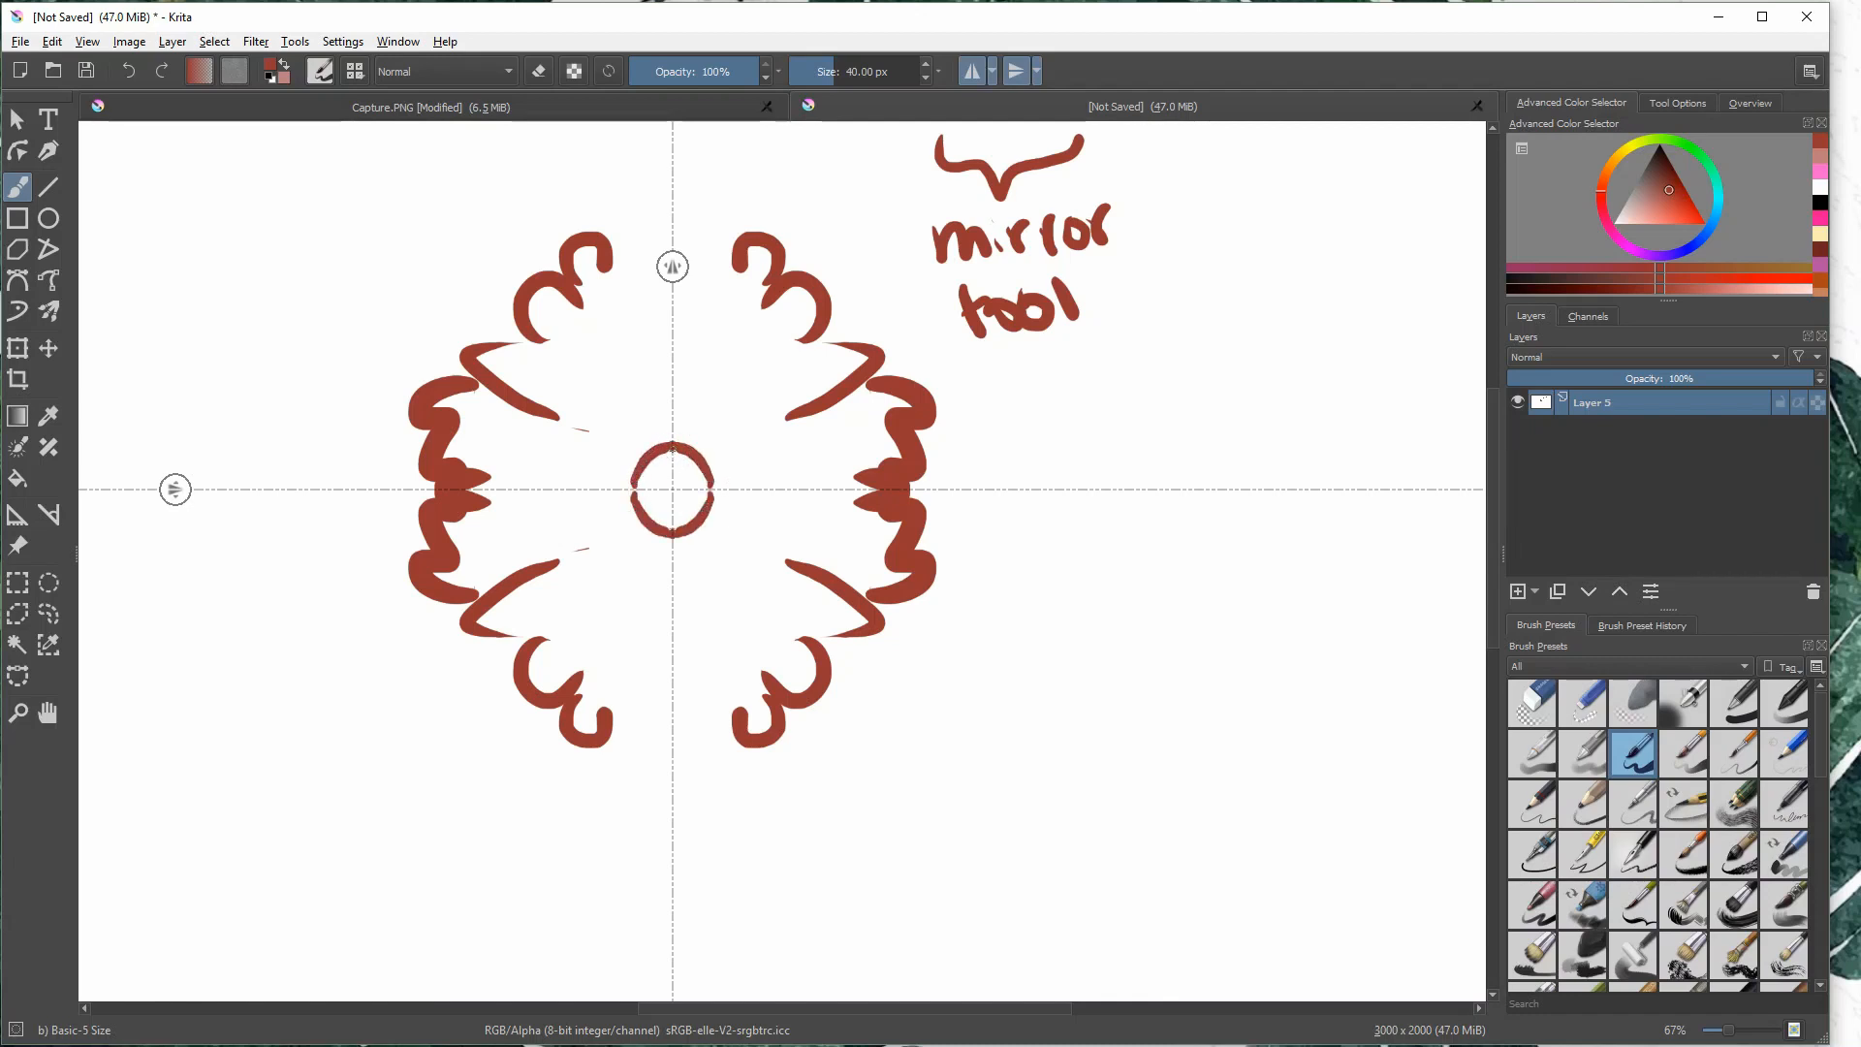
- Paint short dashes radiating around the ornament's central circle, and undo the latest strokes
mouse_move(614, 385)
left_mouse_down()
mouse_move(612, 437)
mouse_move(566, 413)
mouse_move(578, 469)
left_mouse_up()
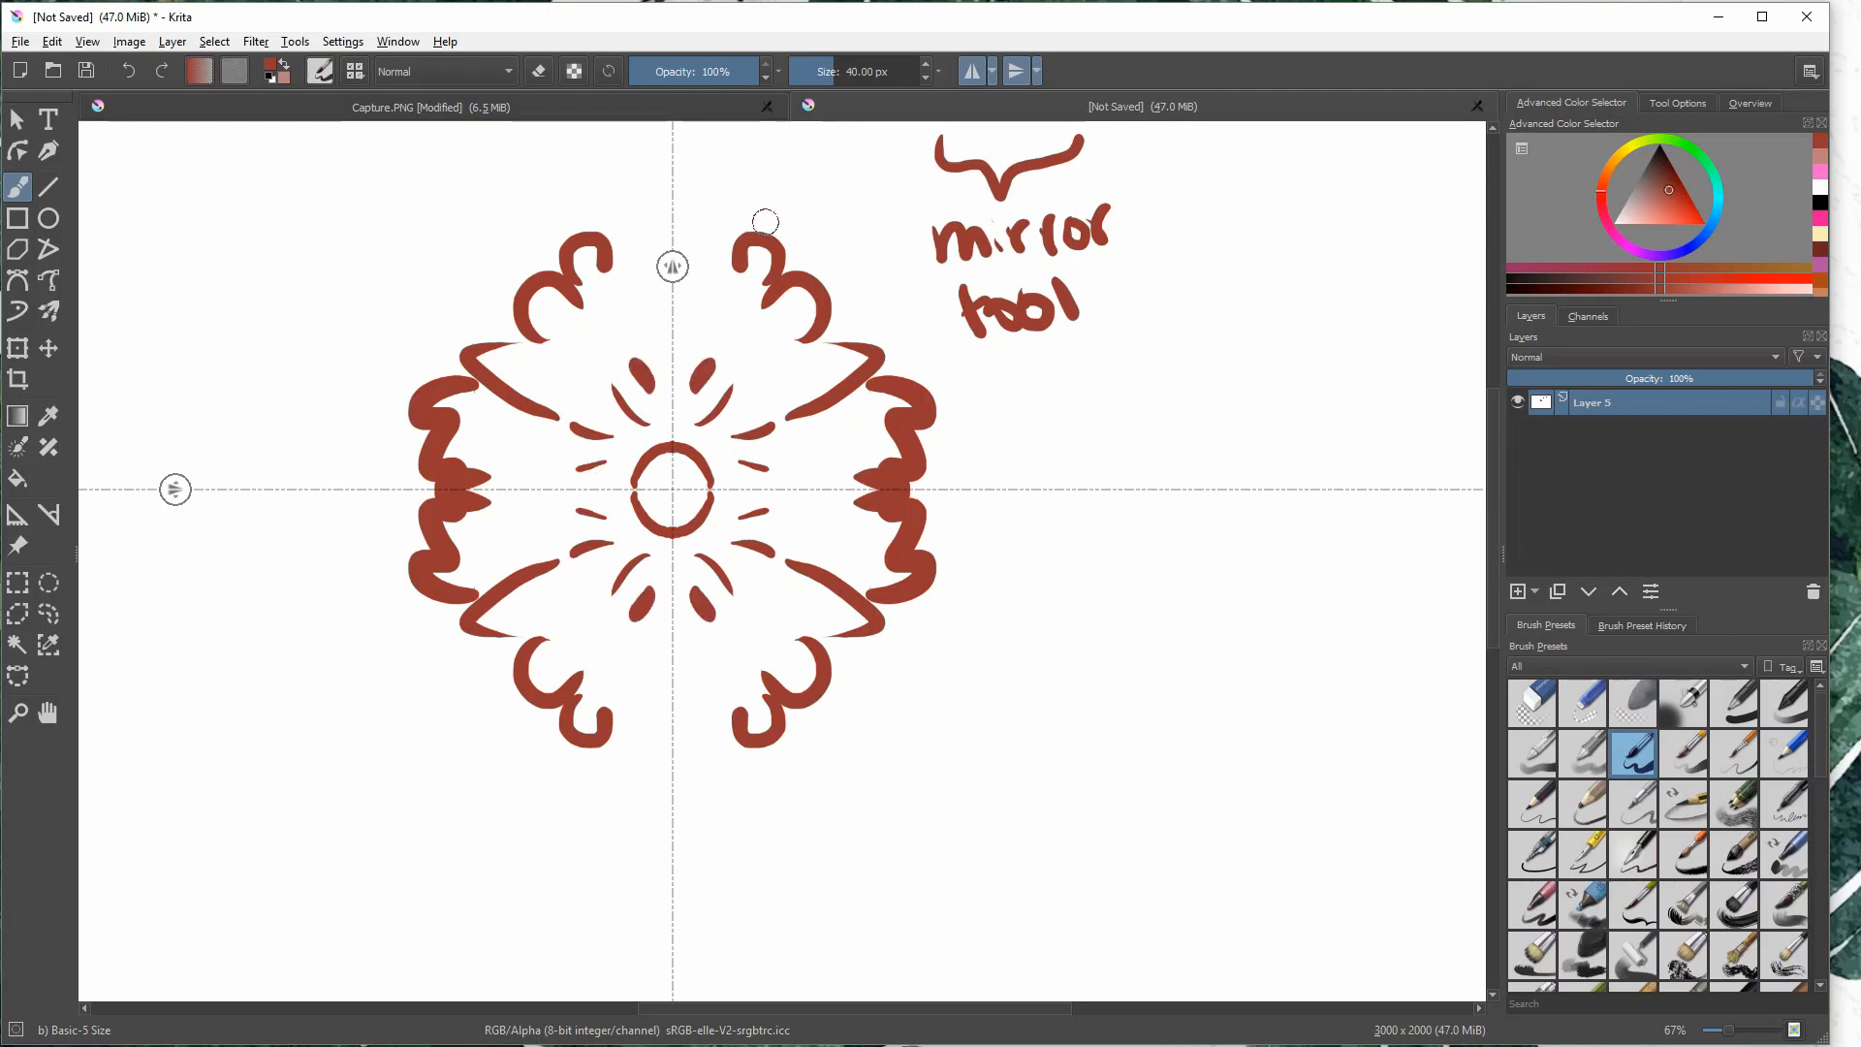
key("ctrl+z")
key("ctrl+z")
key("ctrl+z")
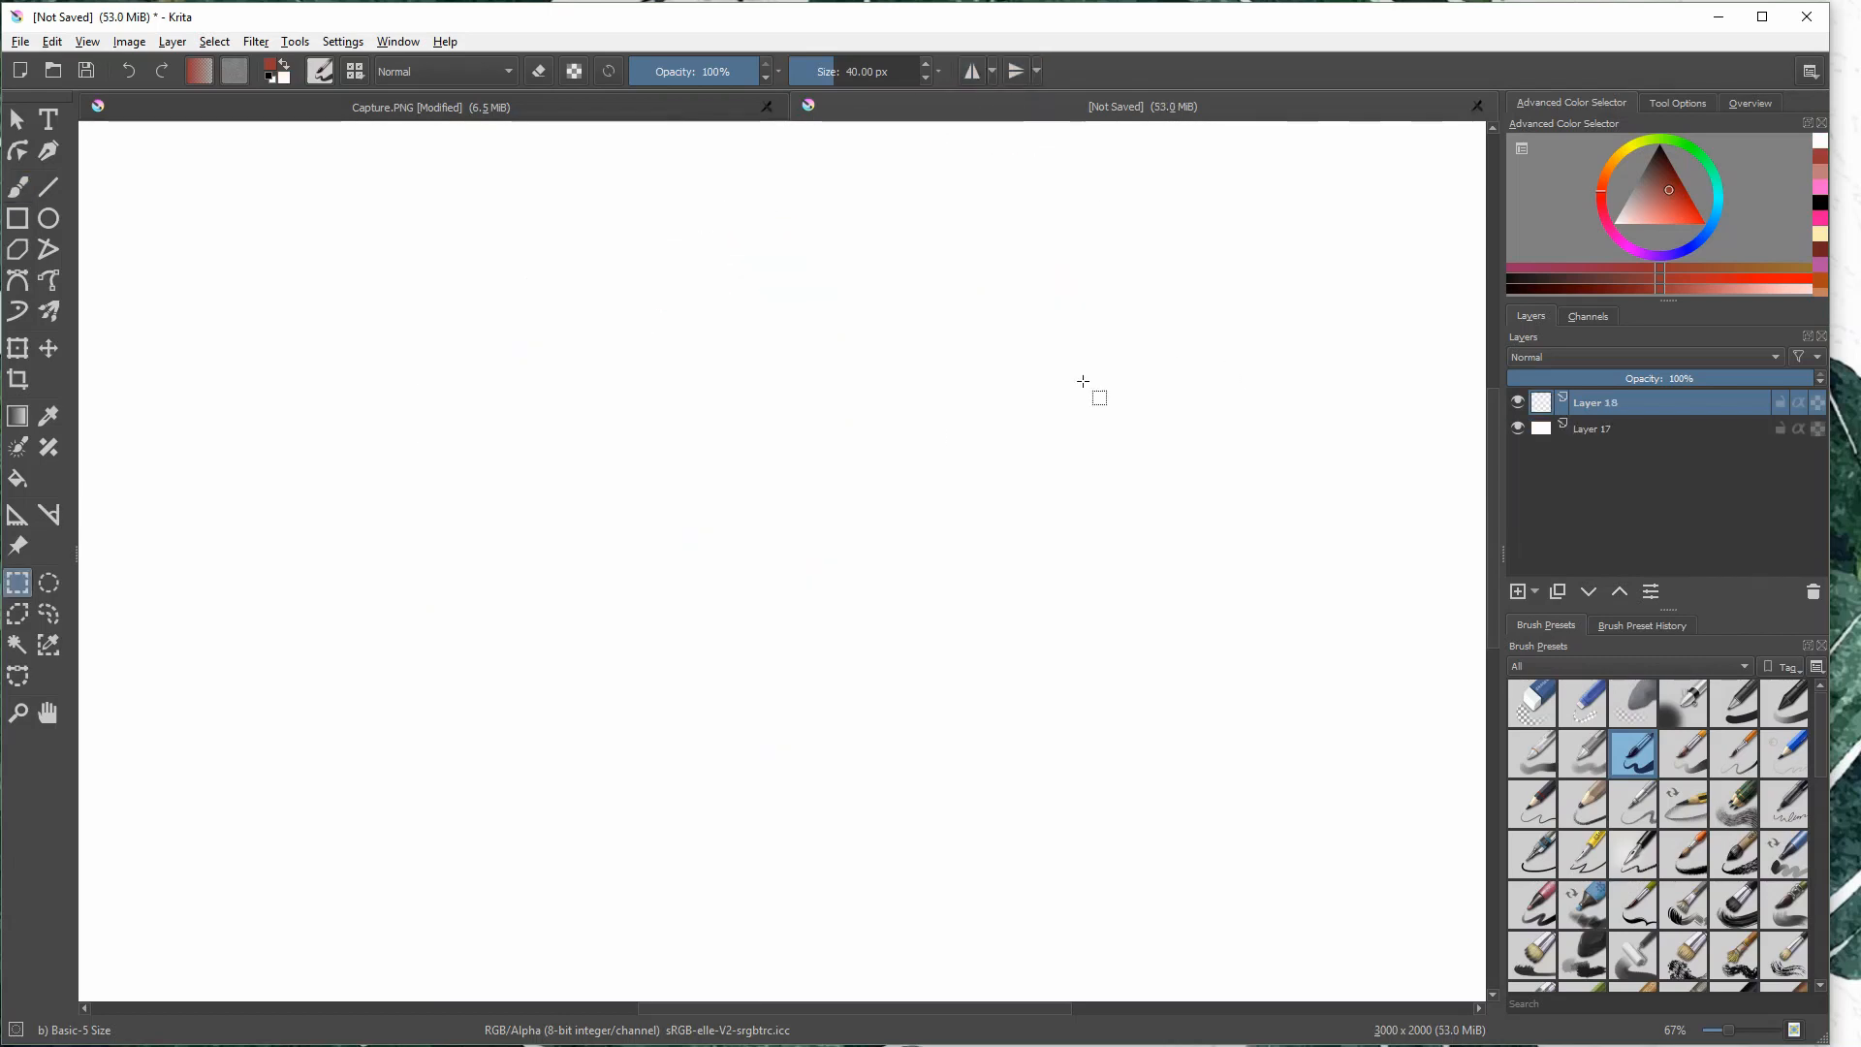
- With the Freehand Brush, draw an arrow pointing to the color selector and handwrite "Color picker" at its tail
left_click(18, 187)
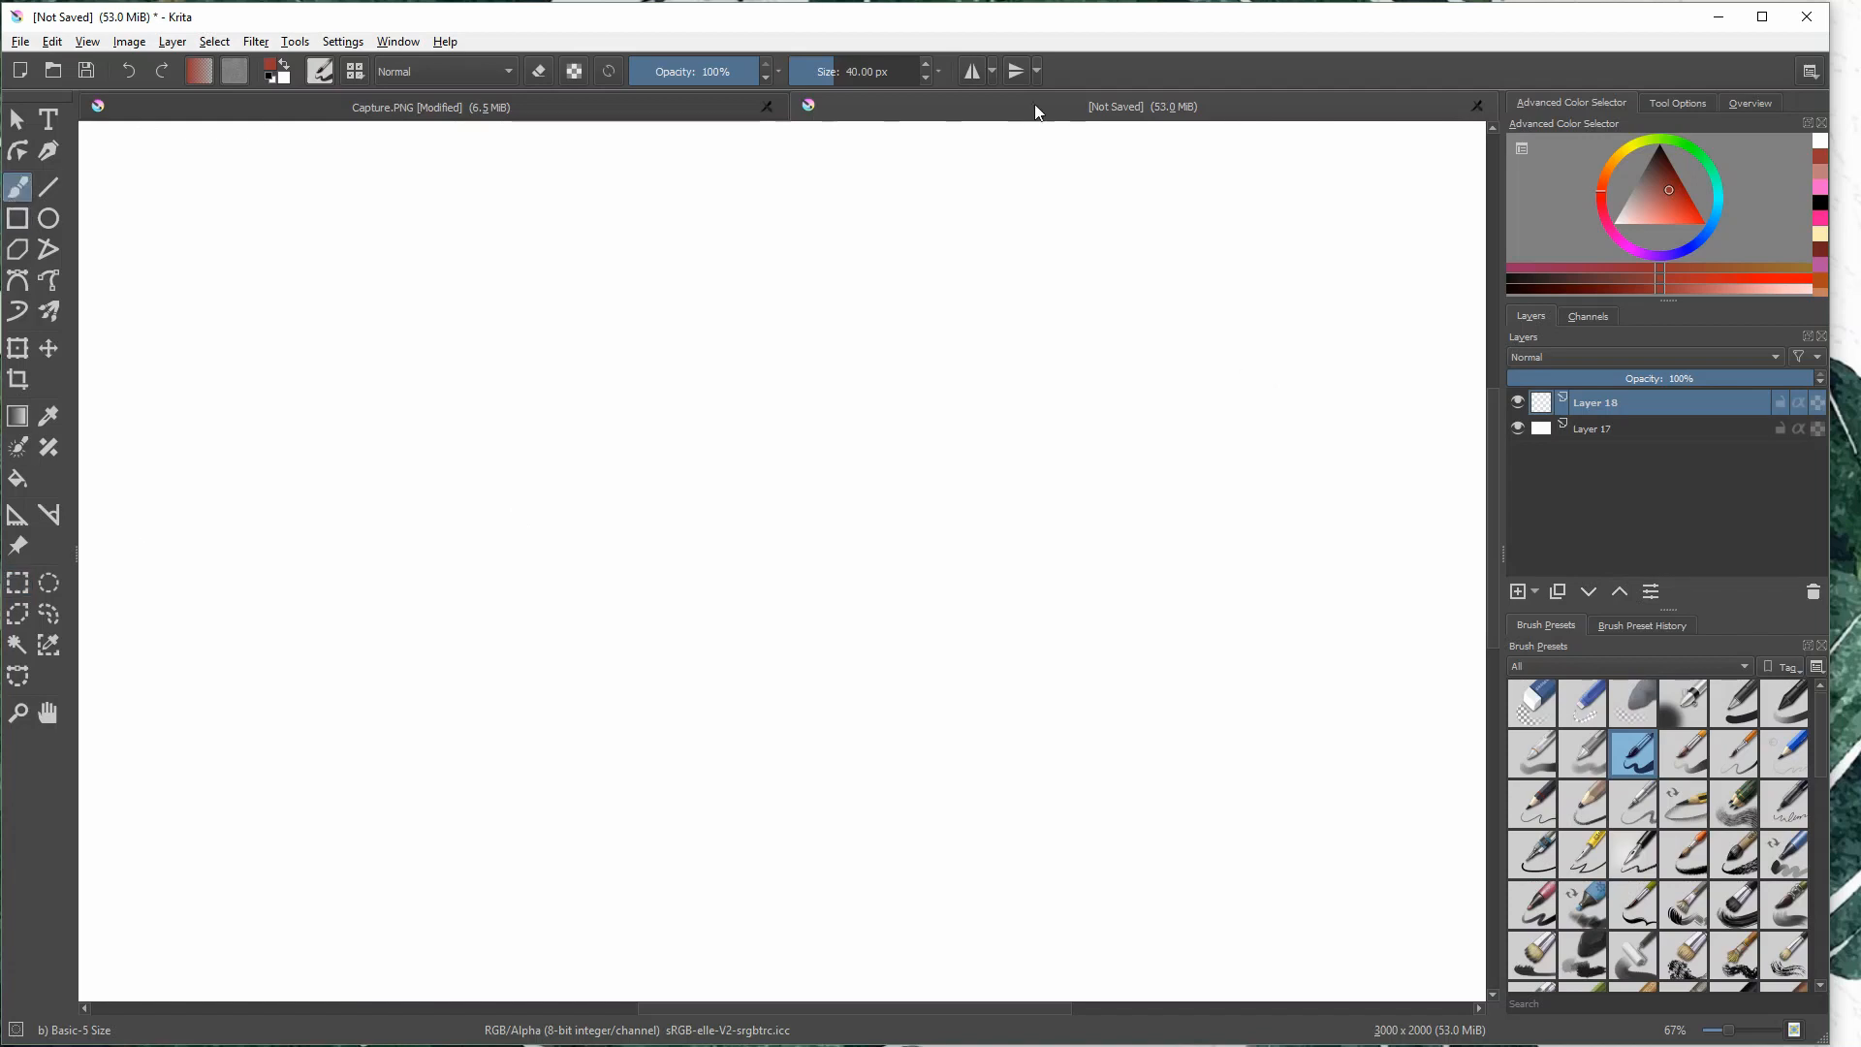
mouse_move(1146, 323)
left_mouse_down()
mouse_move(1438, 190)
mouse_move(1428, 254)
left_mouse_up()
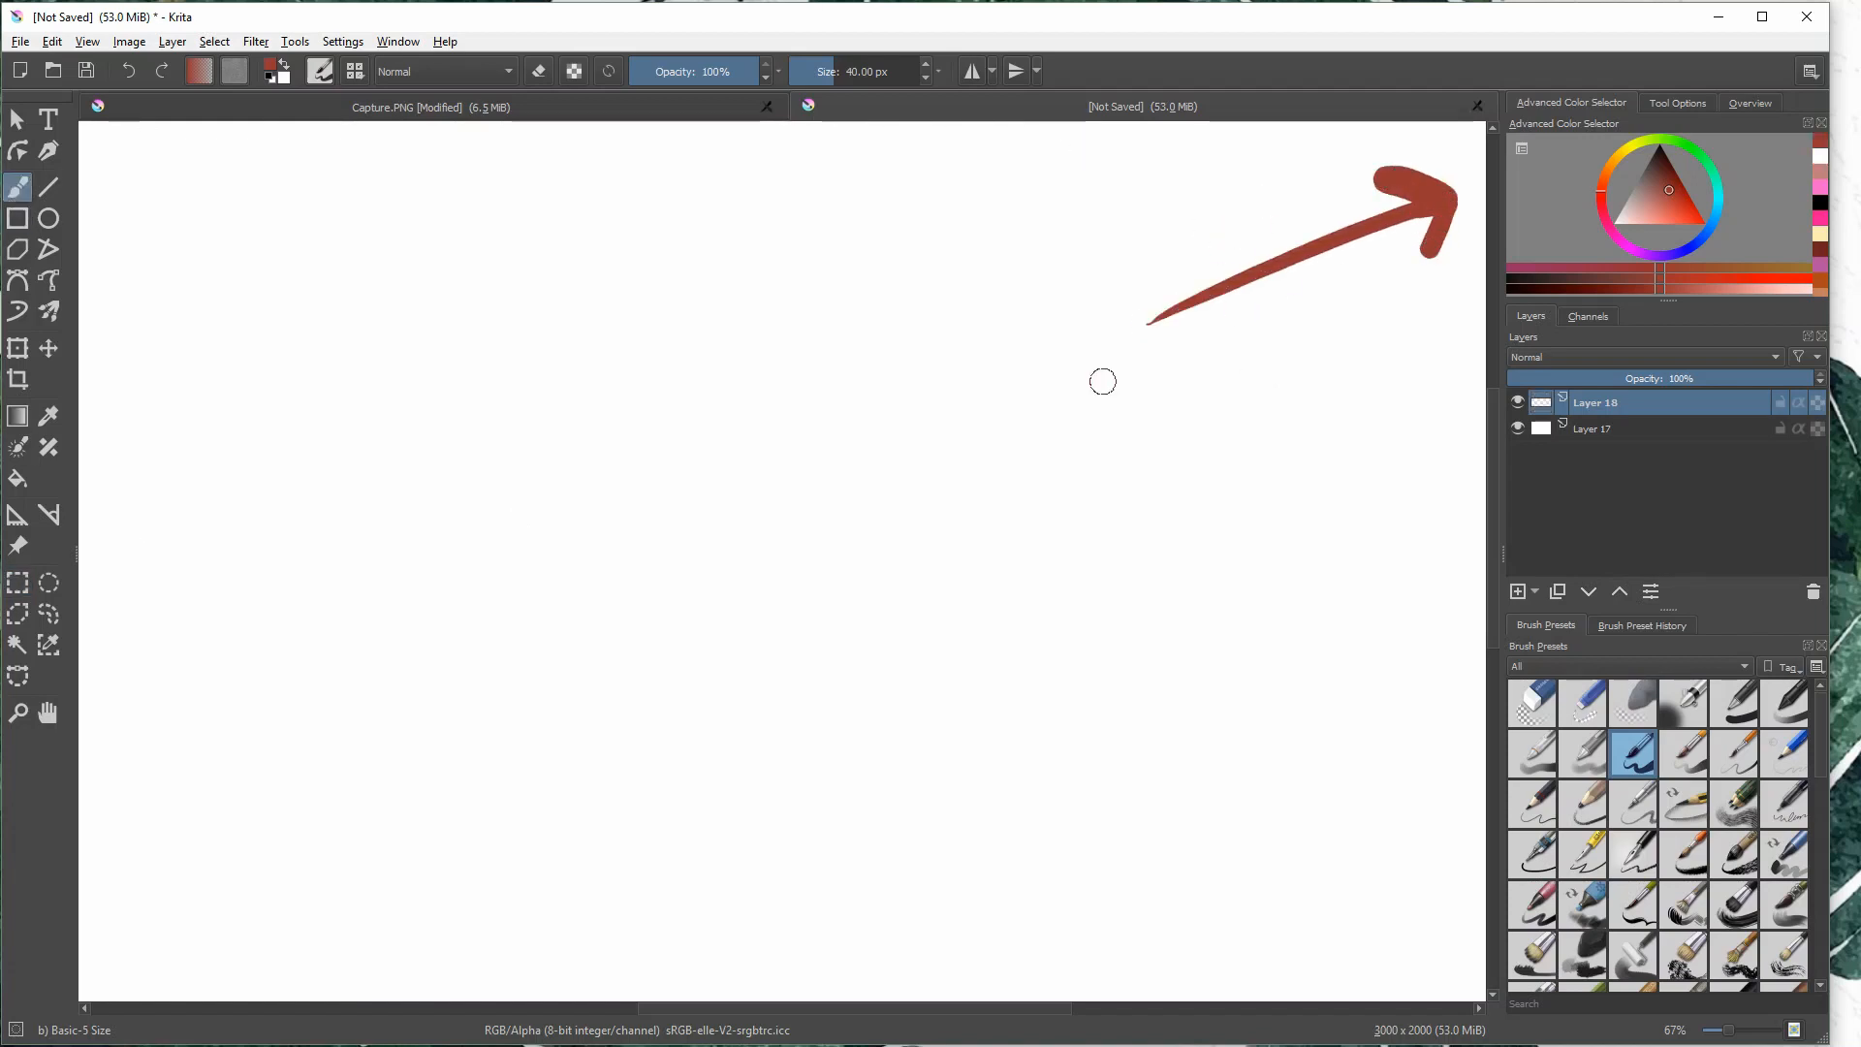
left_click_drag(841, 349, 890, 398)
left_click_drag(897, 373, 942, 363)
left_click_drag(959, 368, 989, 318)
mouse_move(876, 441)
left_mouse_down()
mouse_move(900, 480)
mouse_move(889, 454)
mouse_move(927, 447)
left_mouse_up()
mouse_move(948, 415)
left_mouse_down()
mouse_move(967, 436)
mouse_move(1018, 414)
left_mouse_up()
mouse_move(1030, 398)
left_mouse_down()
mouse_move(1037, 377)
mouse_move(1074, 419)
left_mouse_up()
mouse_move(1064, 417)
left_mouse_down()
mouse_move(1084, 353)
mouse_move(1103, 397)
left_mouse_up()
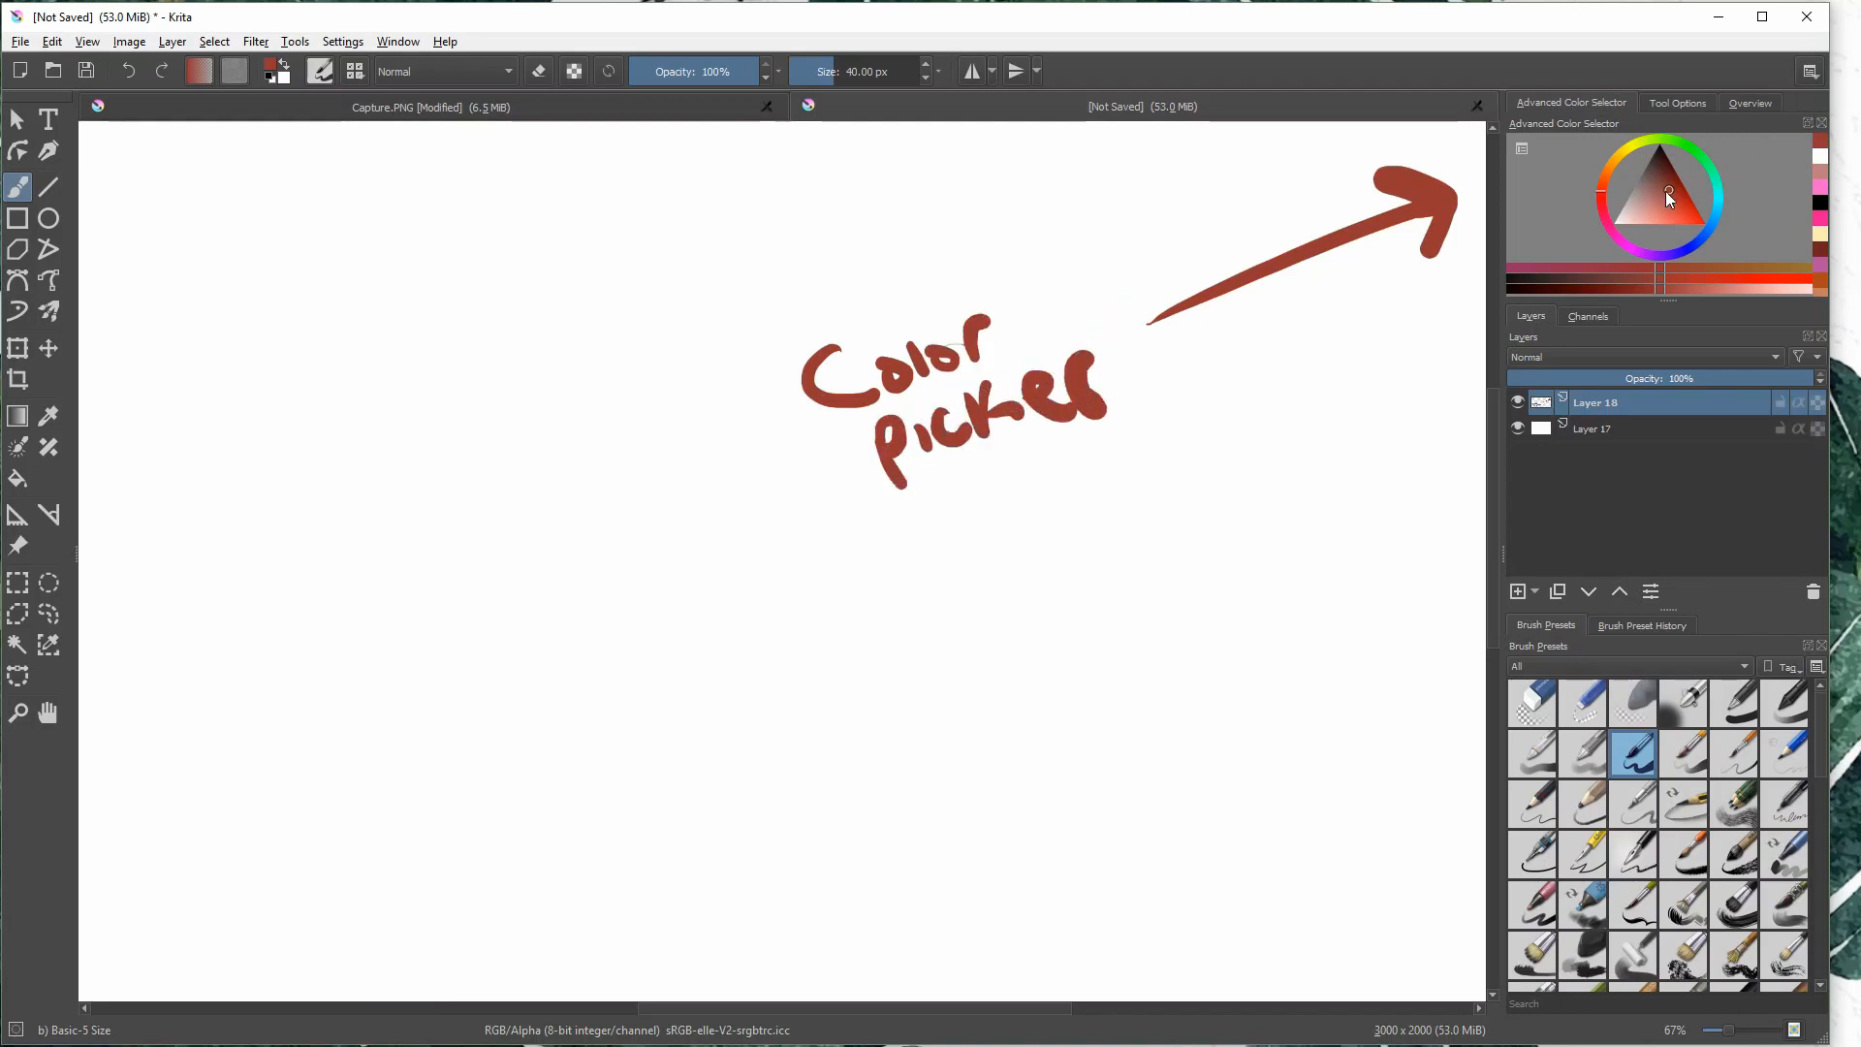
- Pick off-white, grey and muted red from the color triangle and paint a small dab of each below the arrowhead
left_click_drag(1668, 199, 1618, 219)
left_click_drag(1396, 387, 1376, 414)
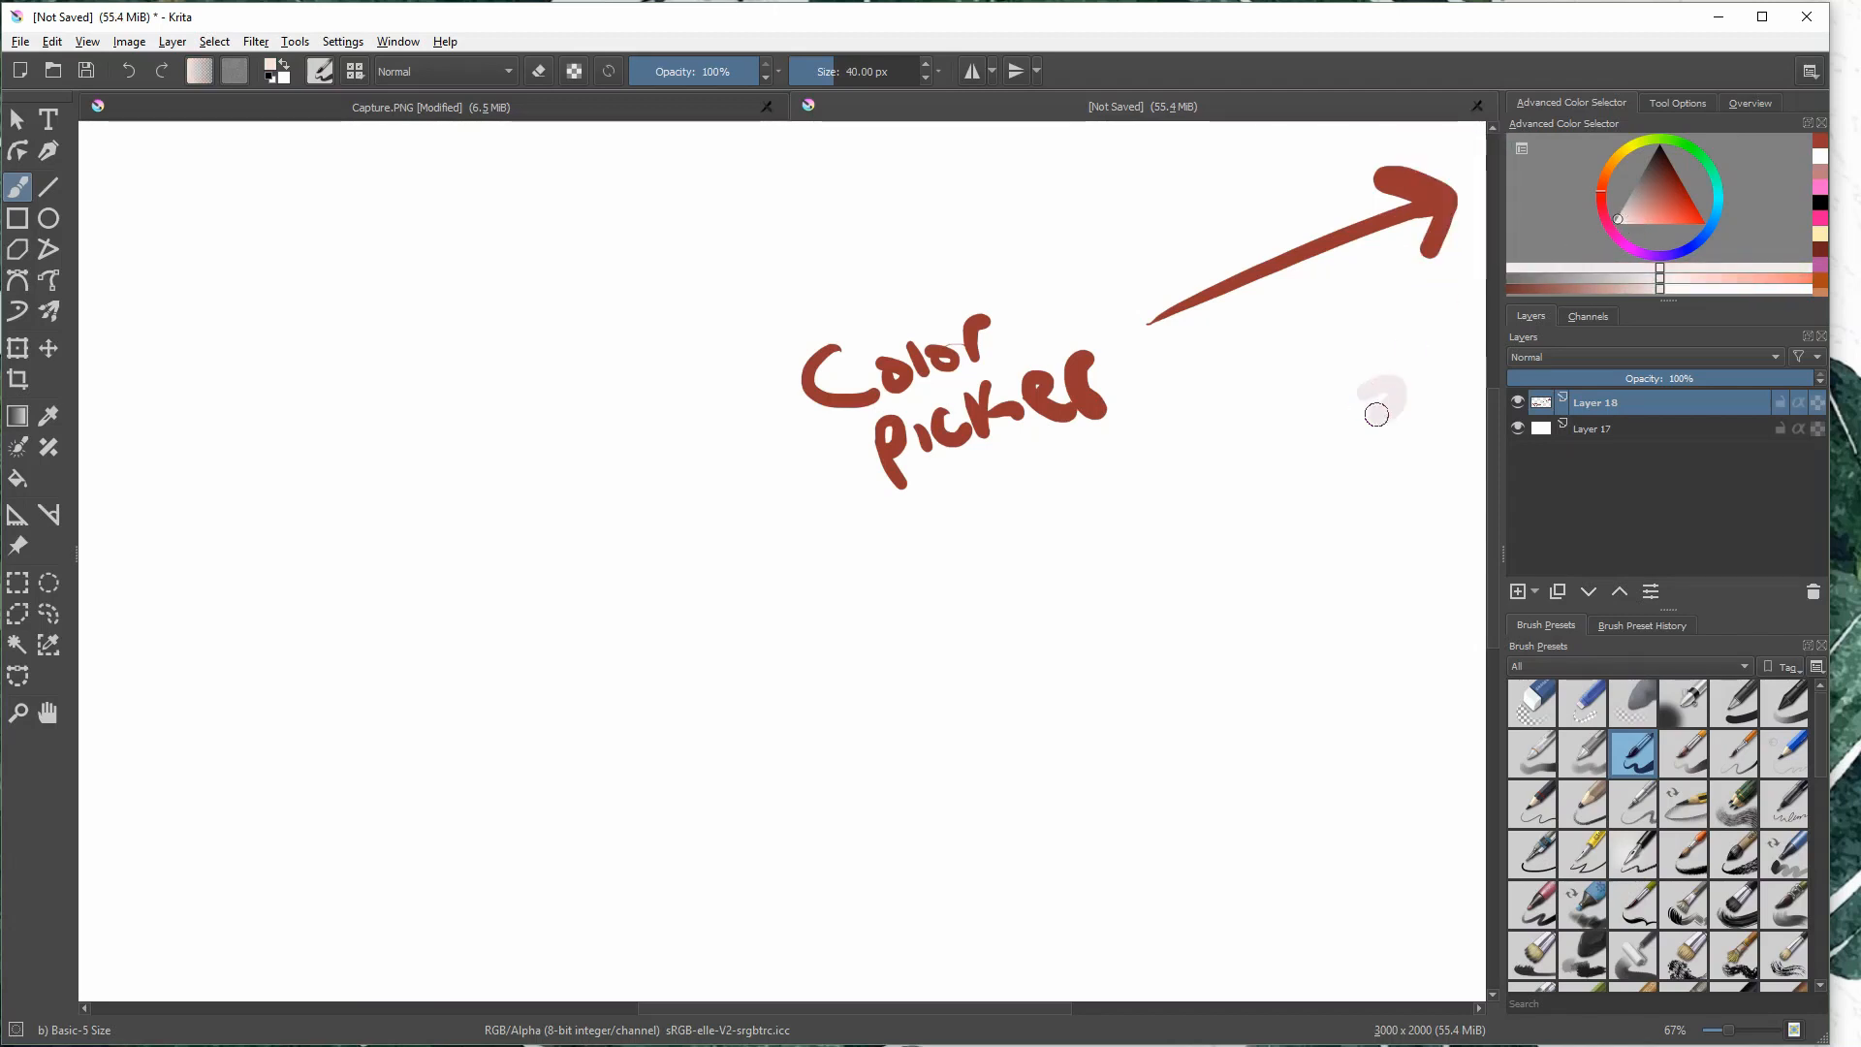
left_click_drag(1633, 205, 1636, 193)
left_click_drag(1416, 355, 1403, 370)
left_click_drag(1658, 188, 1663, 184)
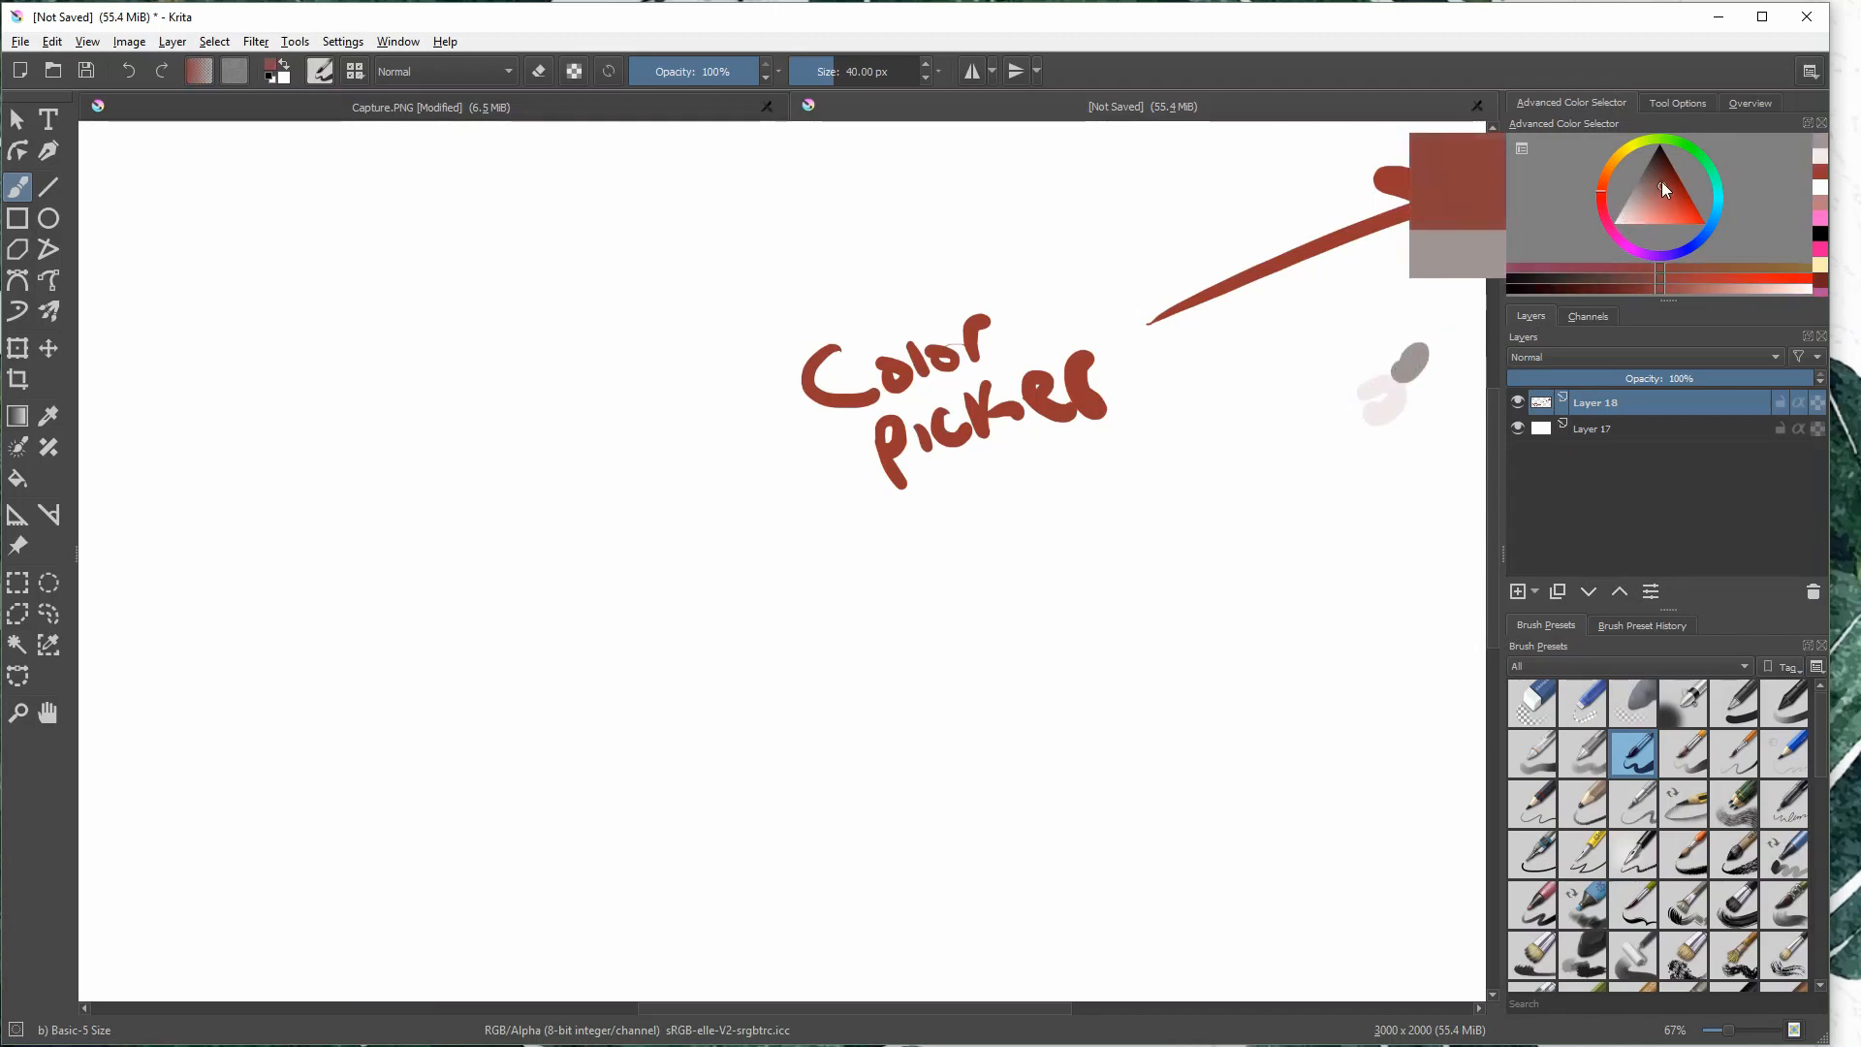
left_click_drag(1407, 401, 1428, 421)
- Pick bright red and near-black from the color triangle and add a dab of each beside the other swatches
left_click(1688, 194)
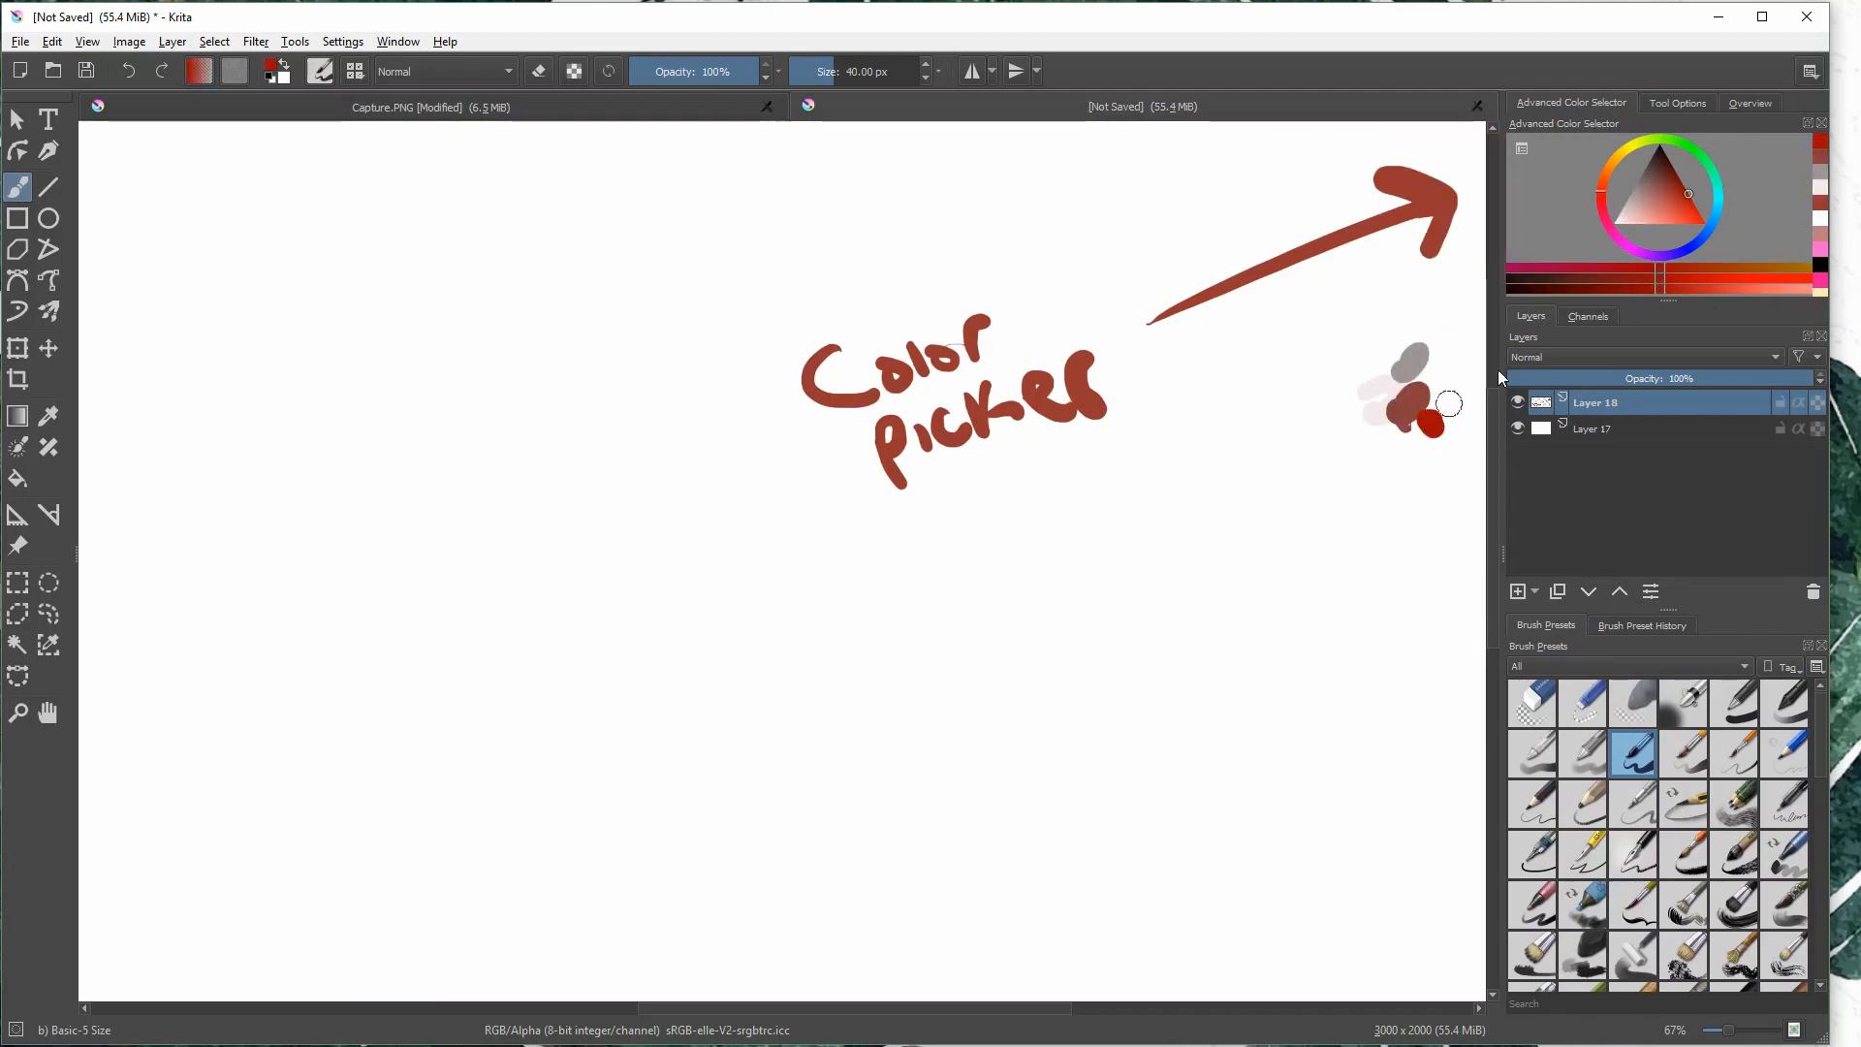
left_click_drag(1669, 186, 1656, 153)
left_click_drag(1365, 476, 1394, 448)
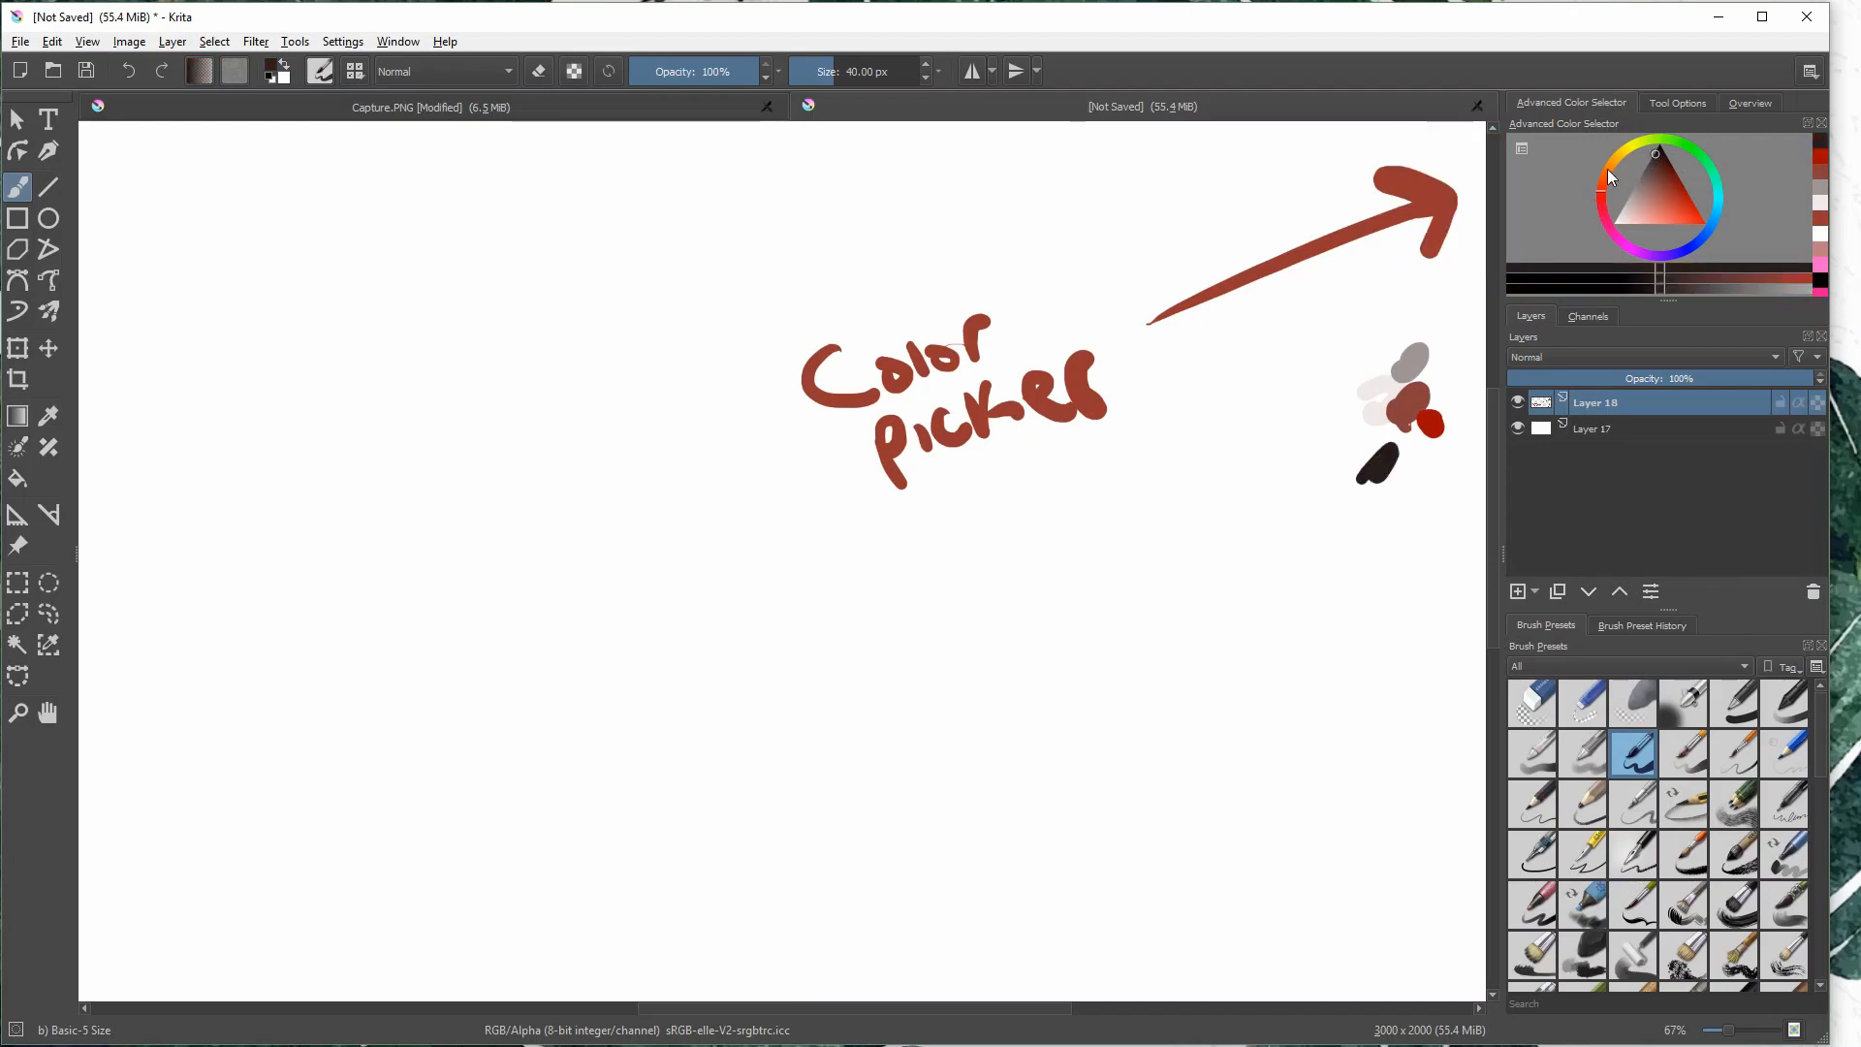
- Pick teal, green and blue with the color selector and paint dabs of each around the existing swatches
mouse_move(1608, 170)
left_mouse_down()
mouse_move(1659, 254)
mouse_move(1719, 204)
mouse_move(1651, 201)
left_mouse_up()
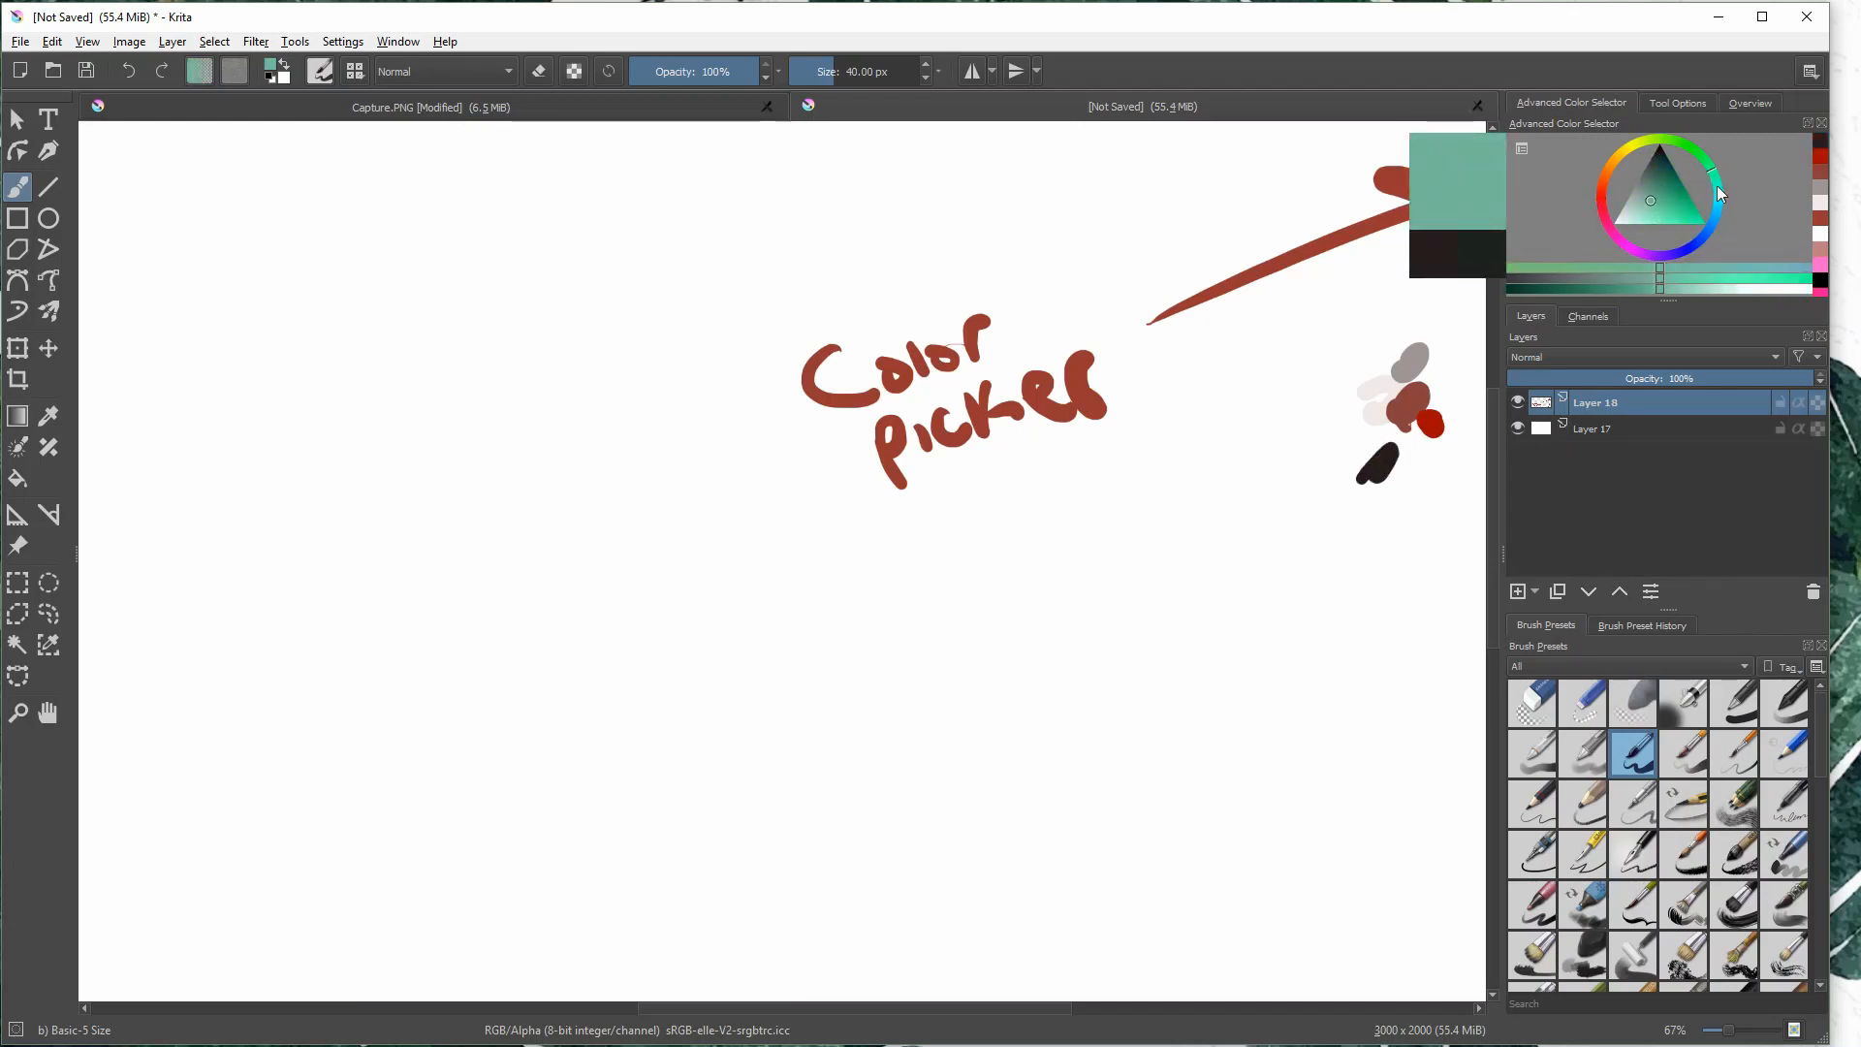
mouse_move(1433, 398)
left_mouse_down()
mouse_move(1454, 383)
mouse_move(1337, 409)
mouse_move(1388, 452)
left_mouse_up()
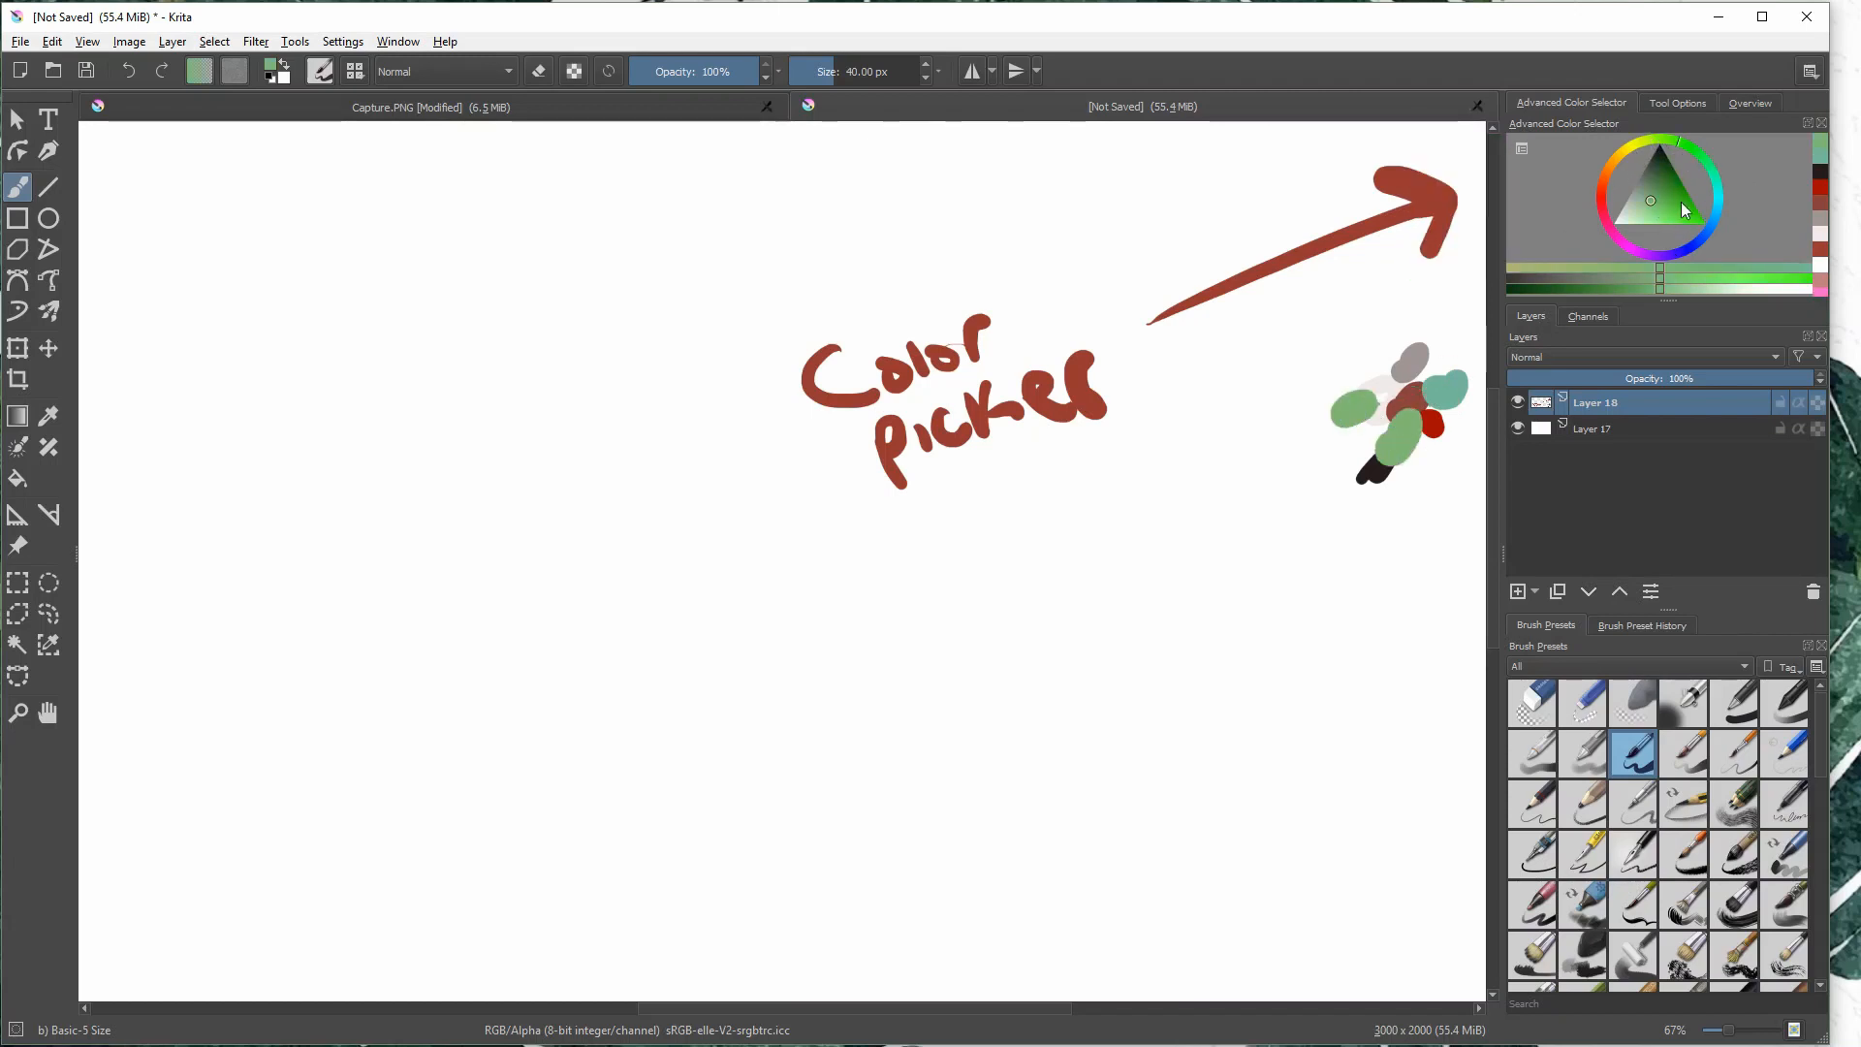
left_click(1681, 205)
left_click(1697, 241)
left_click(1666, 192)
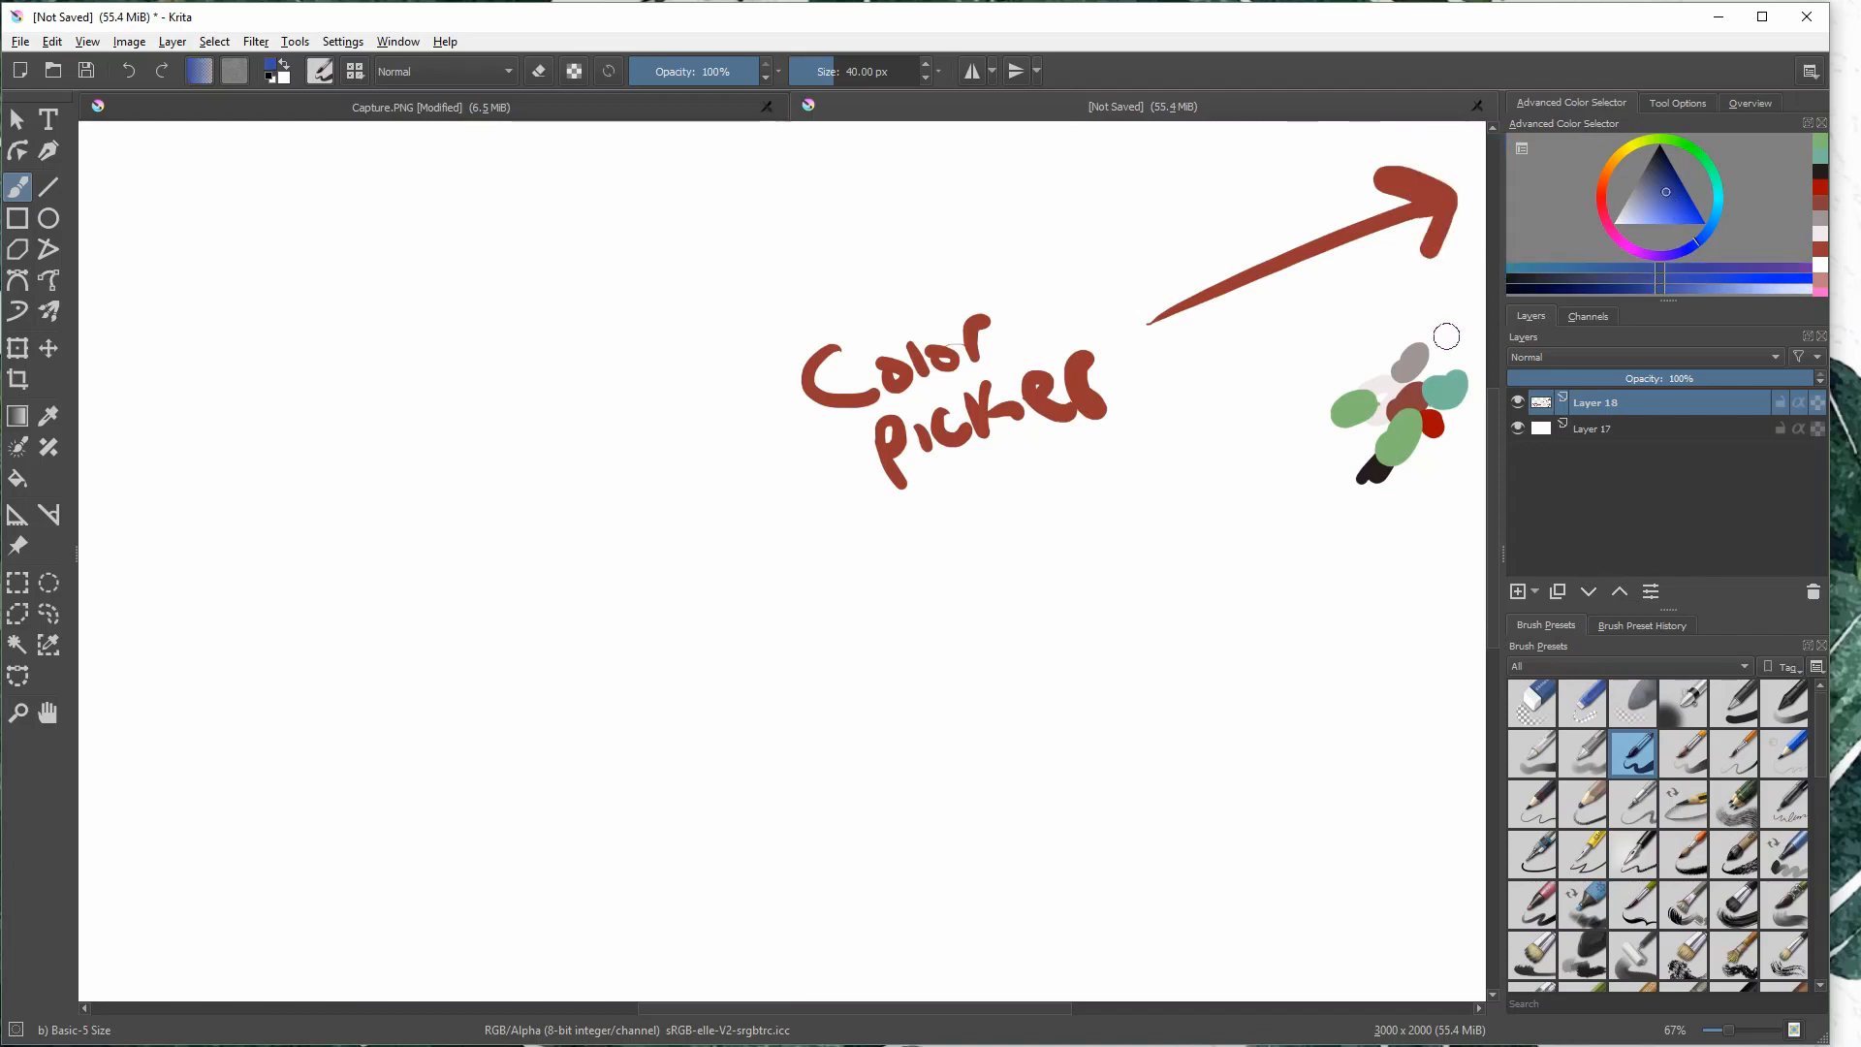
left_click_drag(1317, 447, 1277, 467)
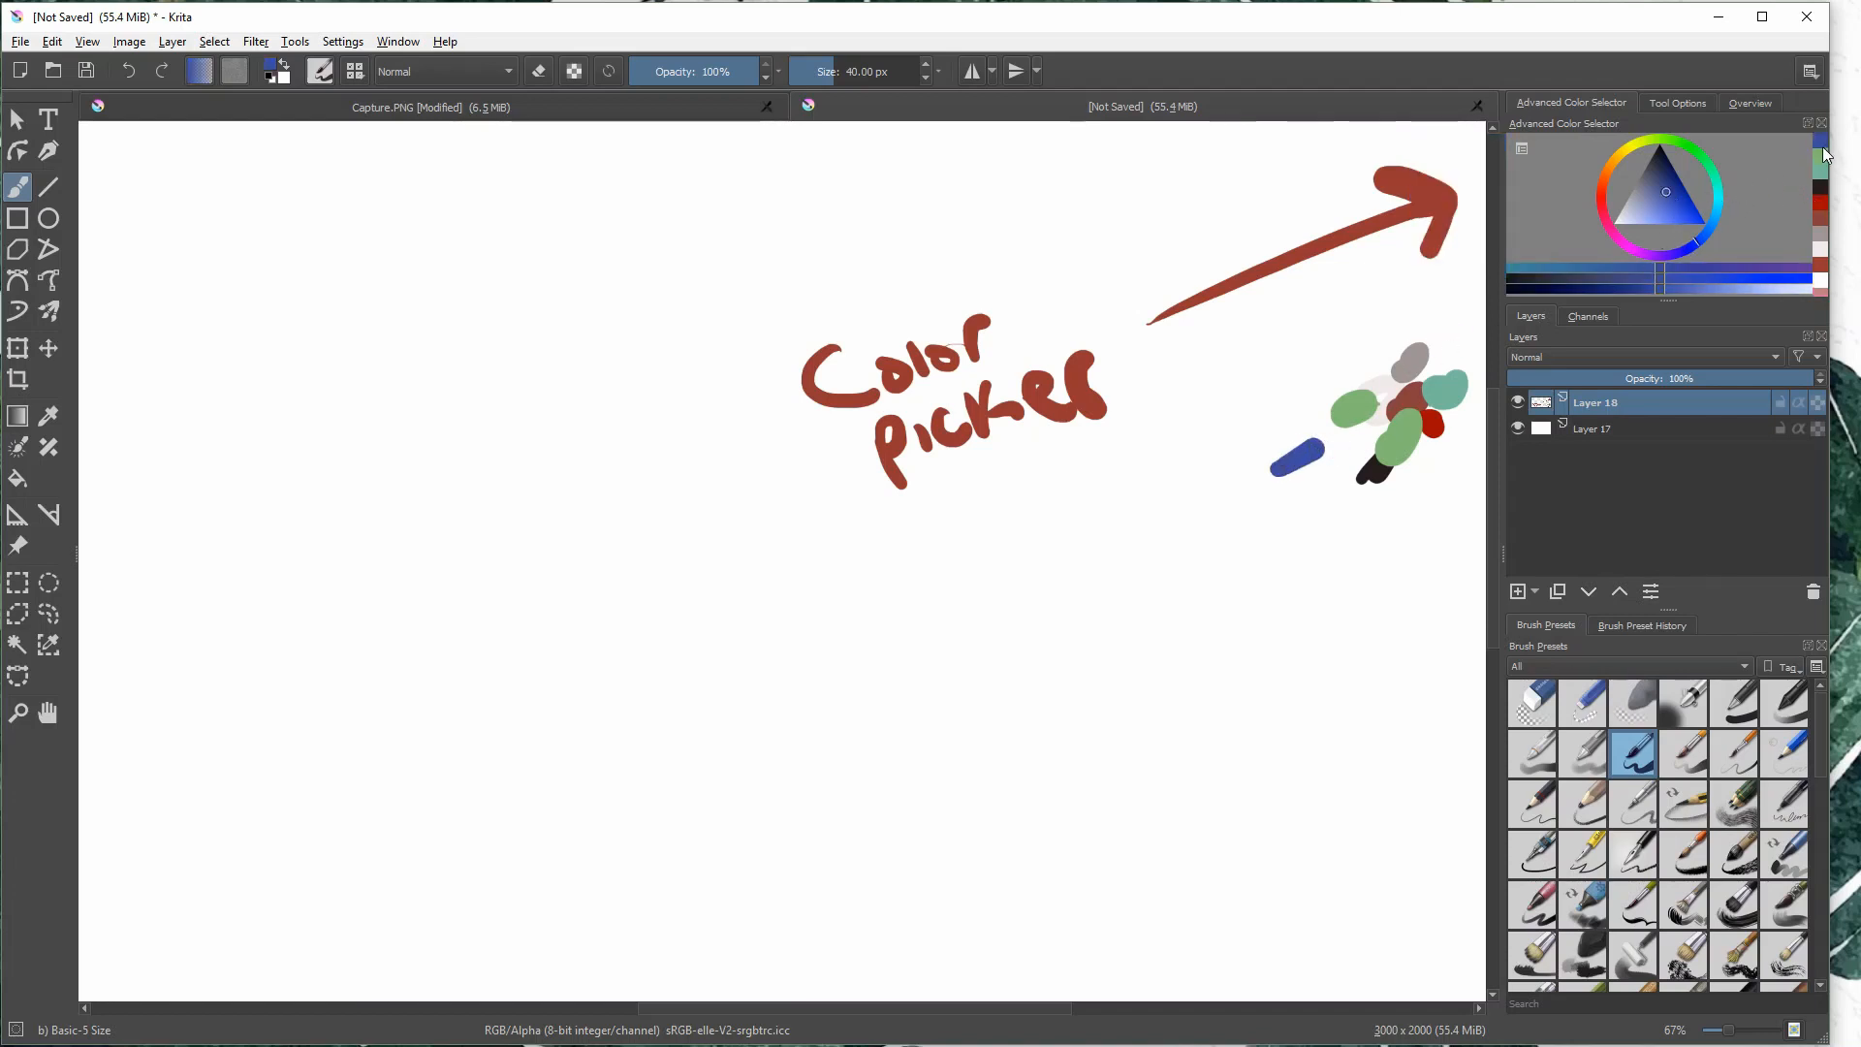
- Reuse the brownish red from the color history and paint several blobs above the swatches
left_click(1819, 202)
left_click(1824, 242)
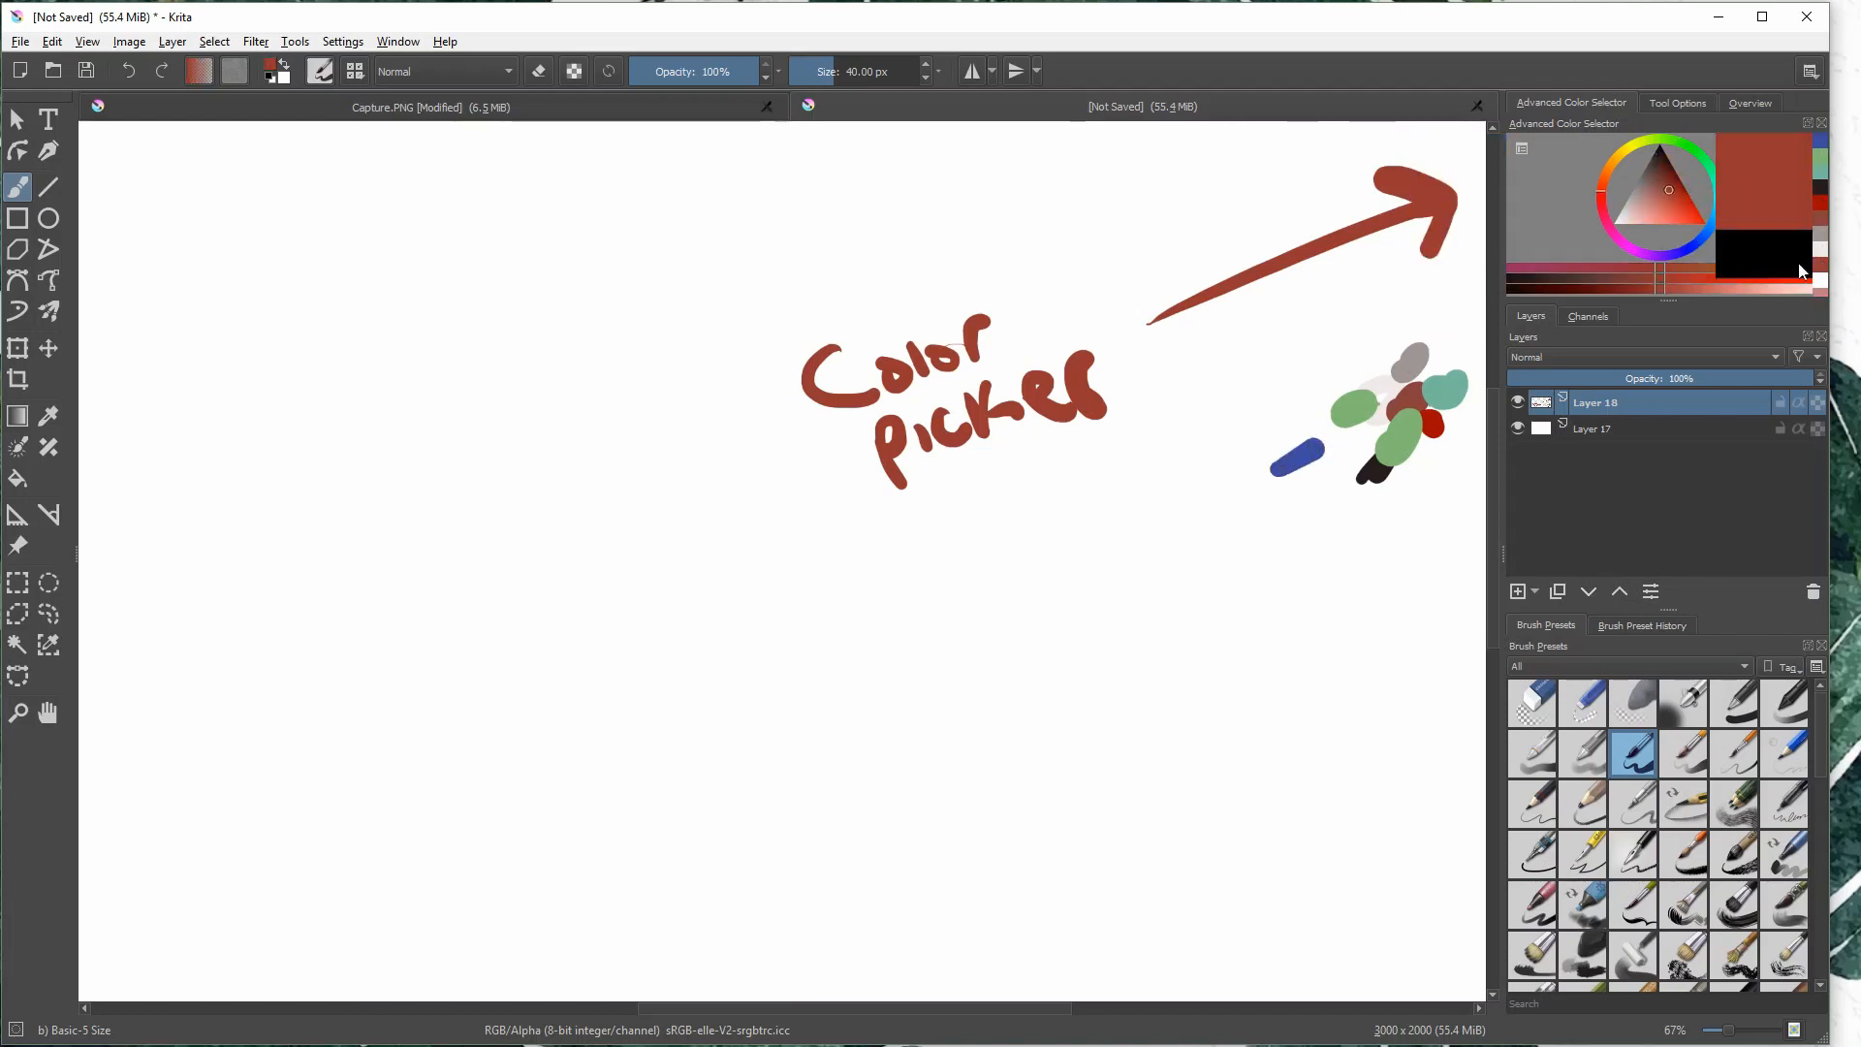
mouse_move(1330, 370)
left_mouse_down()
mouse_move(1378, 312)
mouse_move(1422, 310)
left_mouse_up()
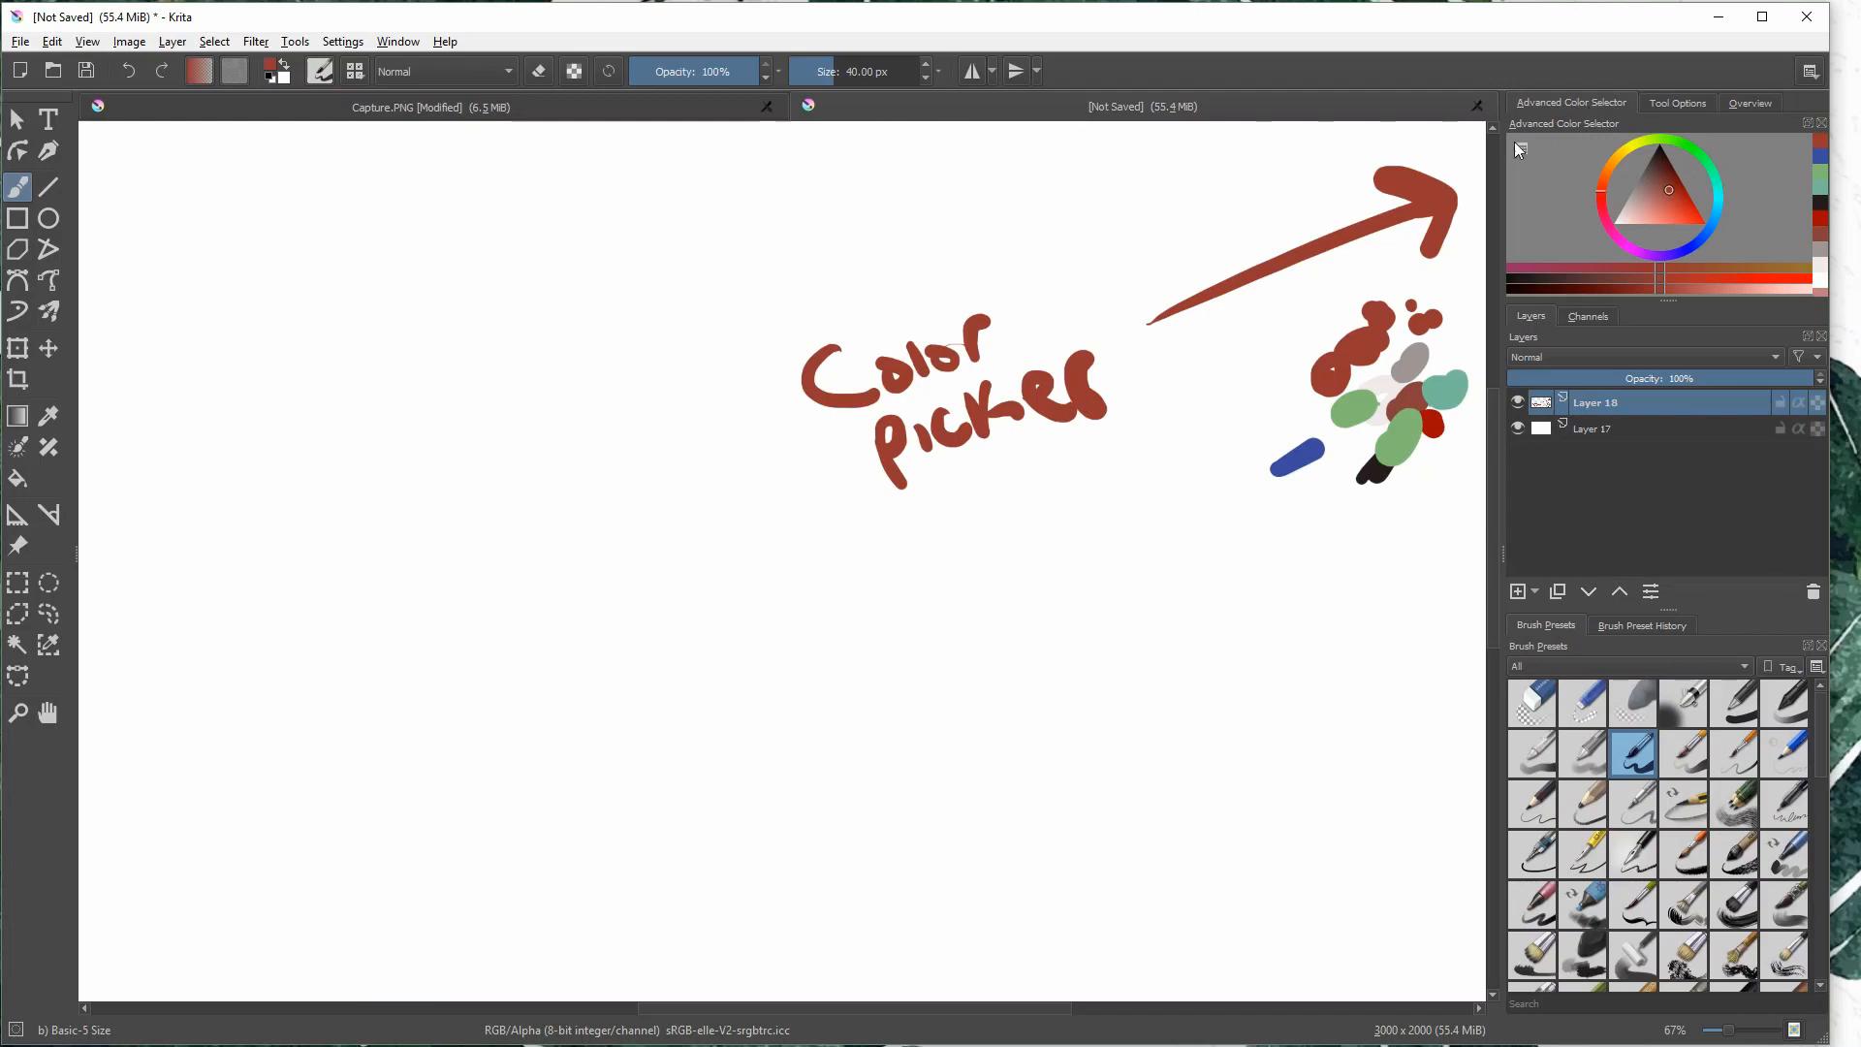
- Erase the handwritten "Color picker" label with the brush in eraser mode, and return to painting mode
key("e")
mouse_move(922, 291)
left_mouse_down()
mouse_move(783, 409)
mouse_move(977, 274)
mouse_move(868, 403)
mouse_move(918, 358)
mouse_move(1105, 316)
mouse_move(1028, 409)
mouse_move(1059, 458)
left_mouse_up()
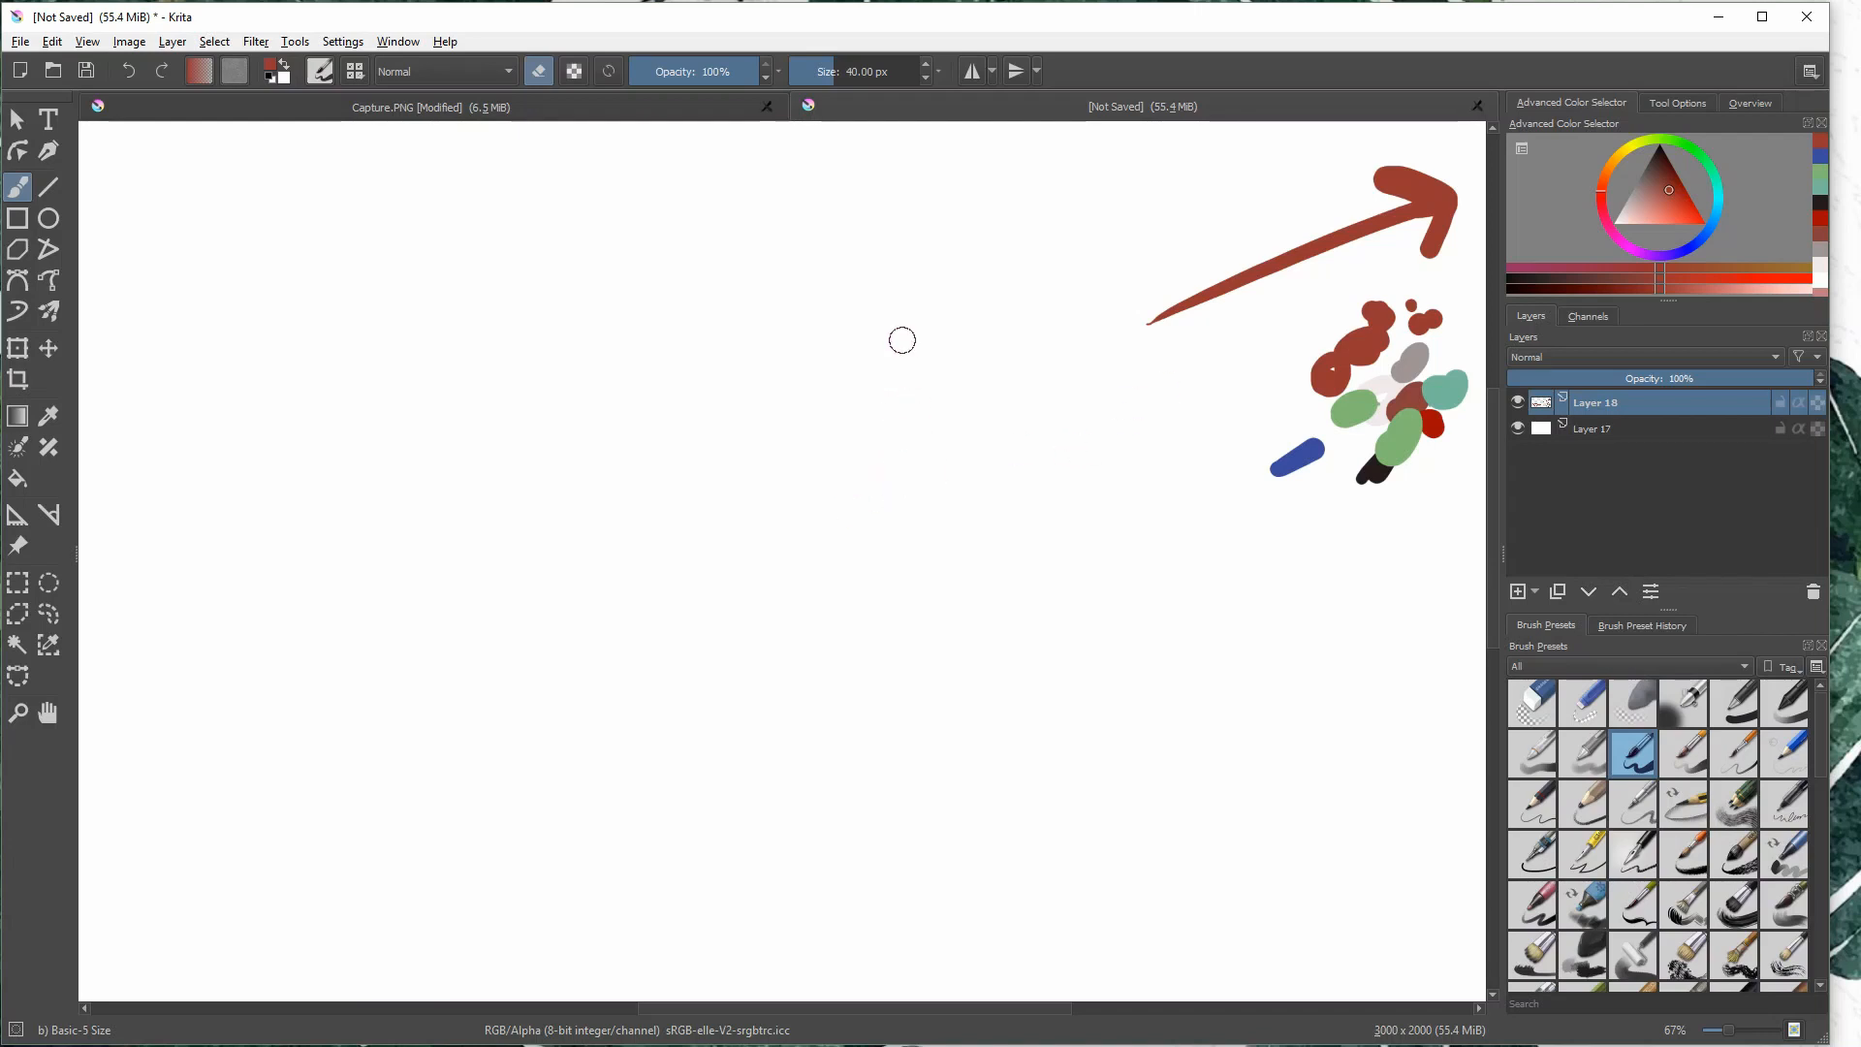
key("e")
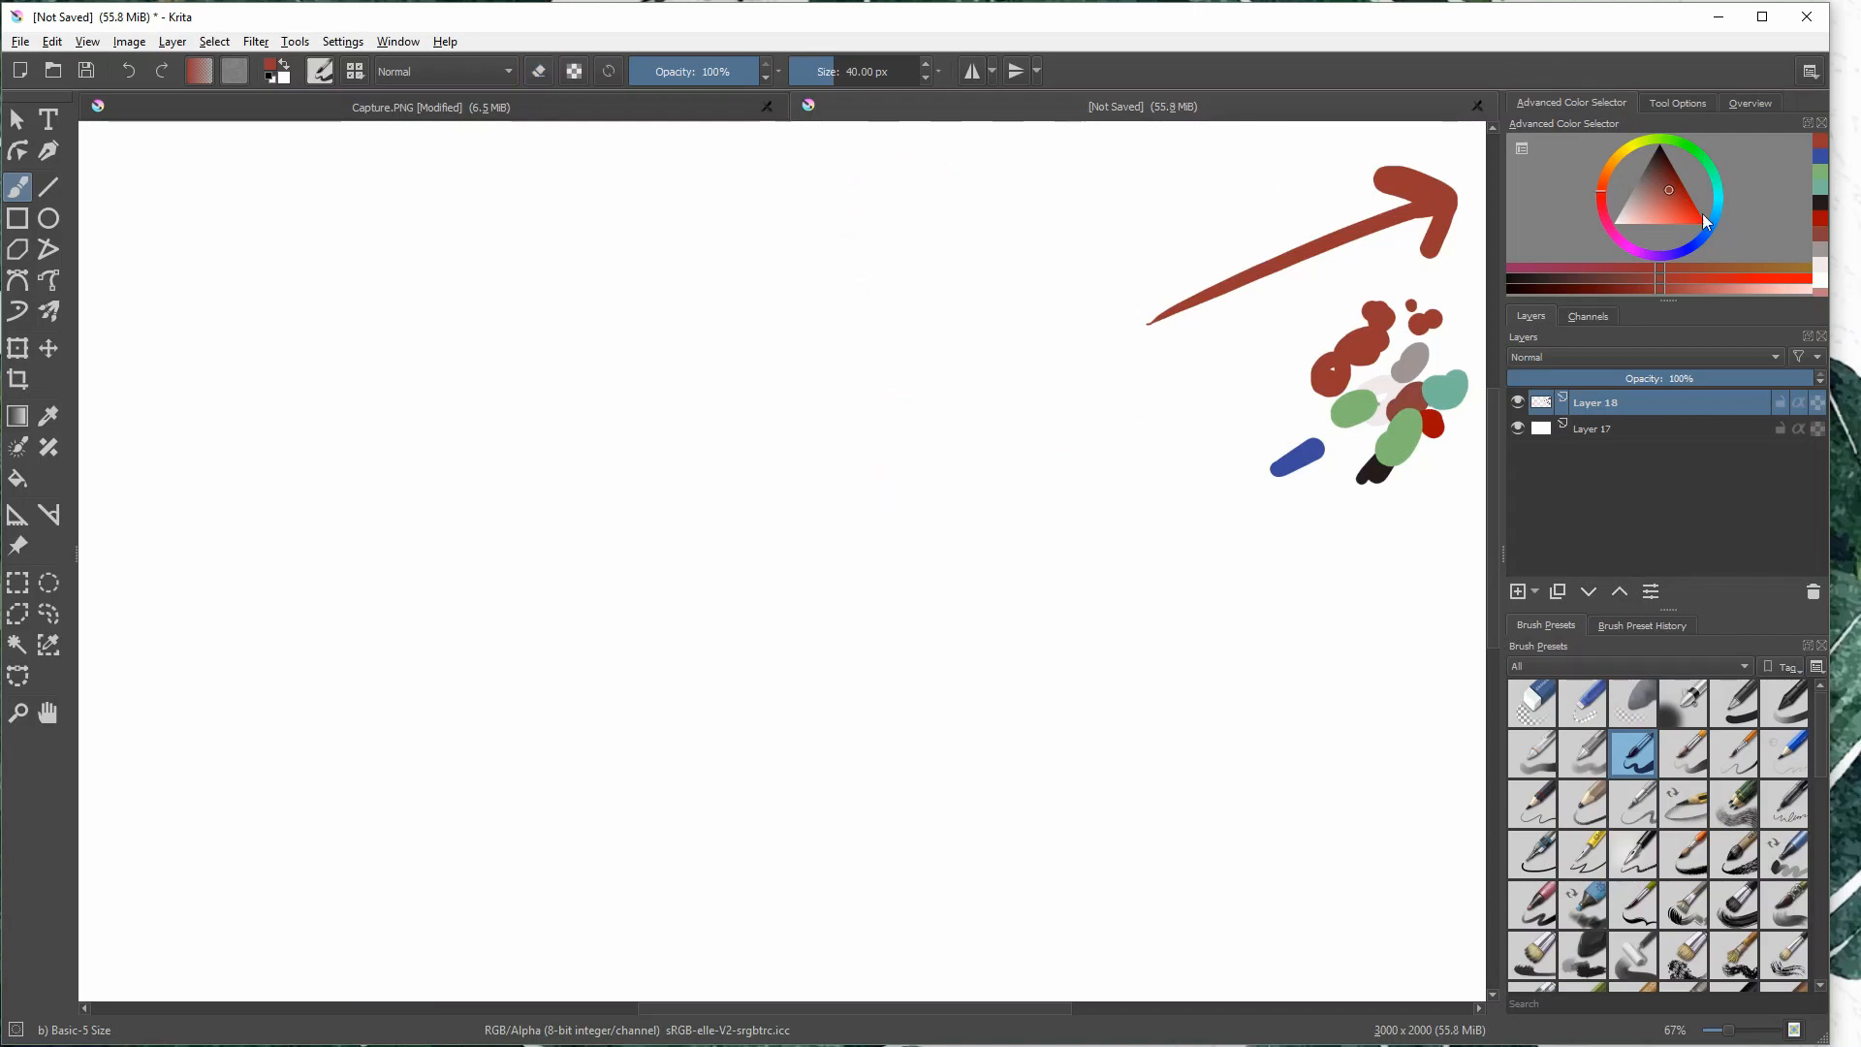
- Show the brush's tool options with its smoothing setting, and handwrite "Color picker" above the arrow's tail
left_click(1692, 103)
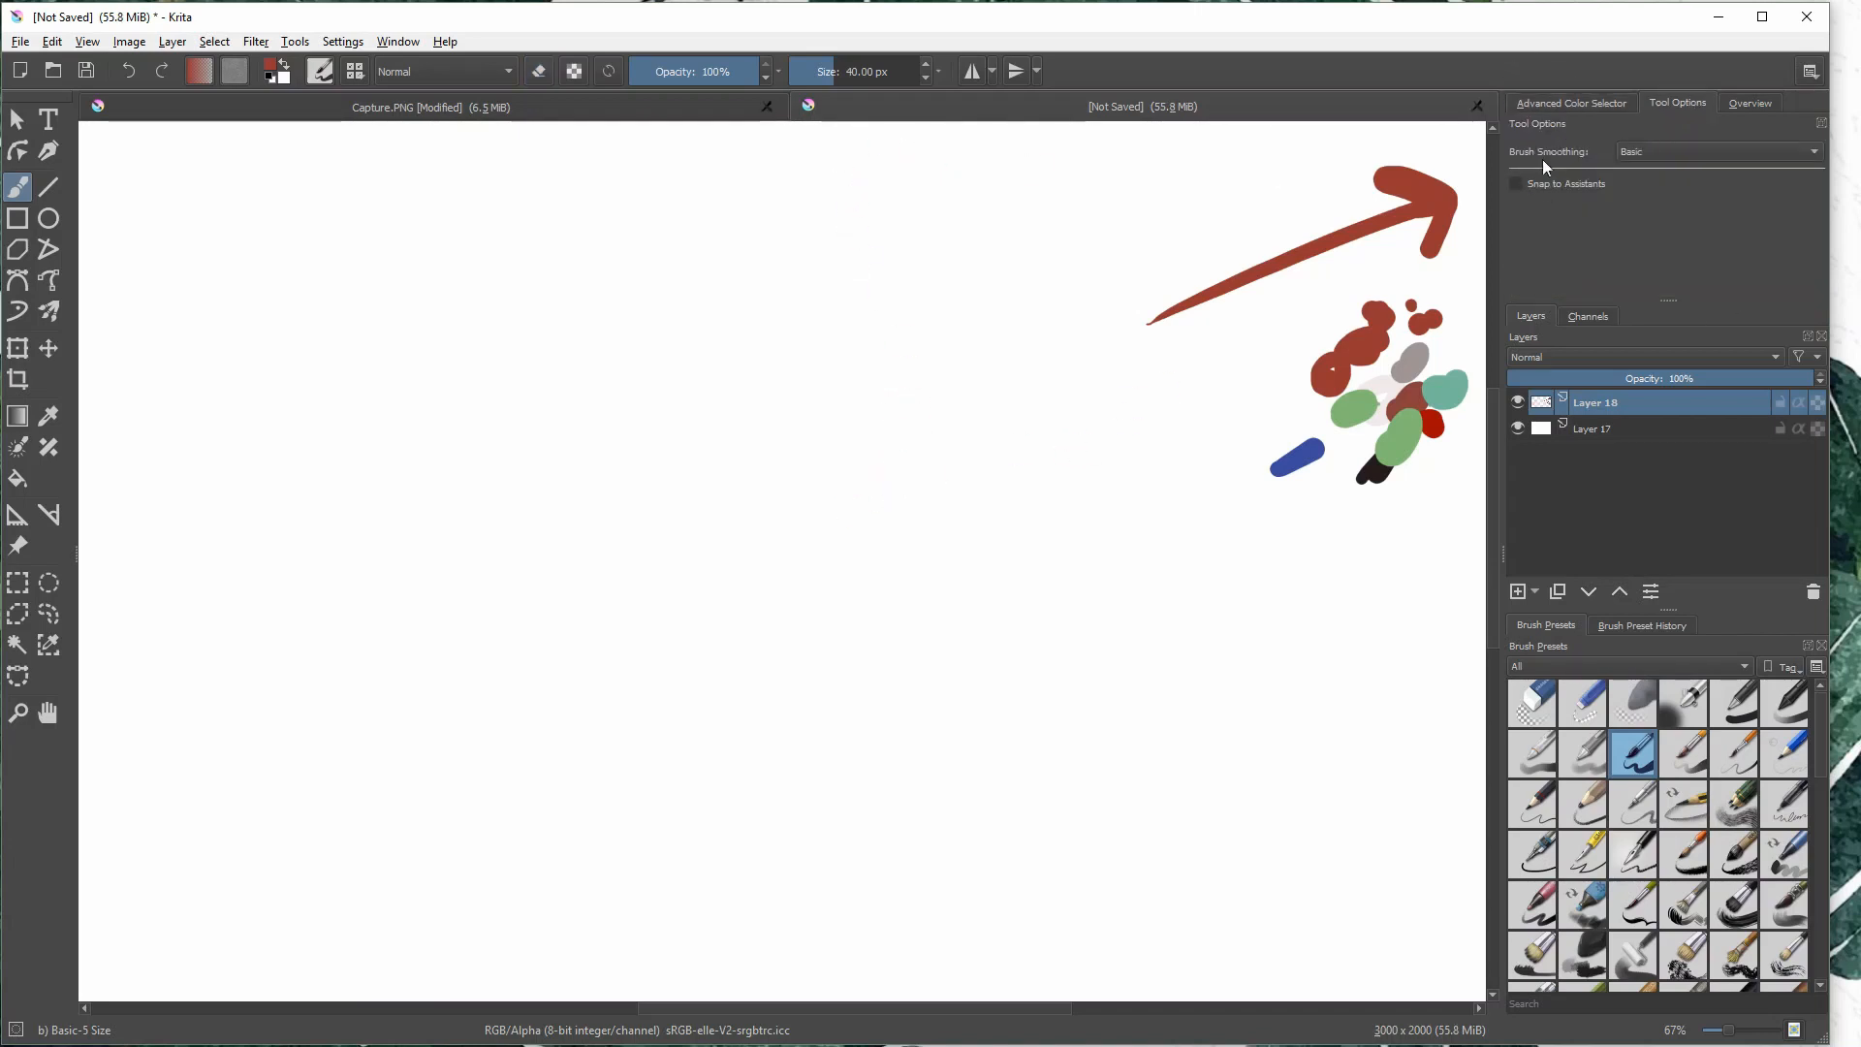
left_click(1671, 151)
left_click(1678, 153)
left_click_drag(883, 289, 880, 337)
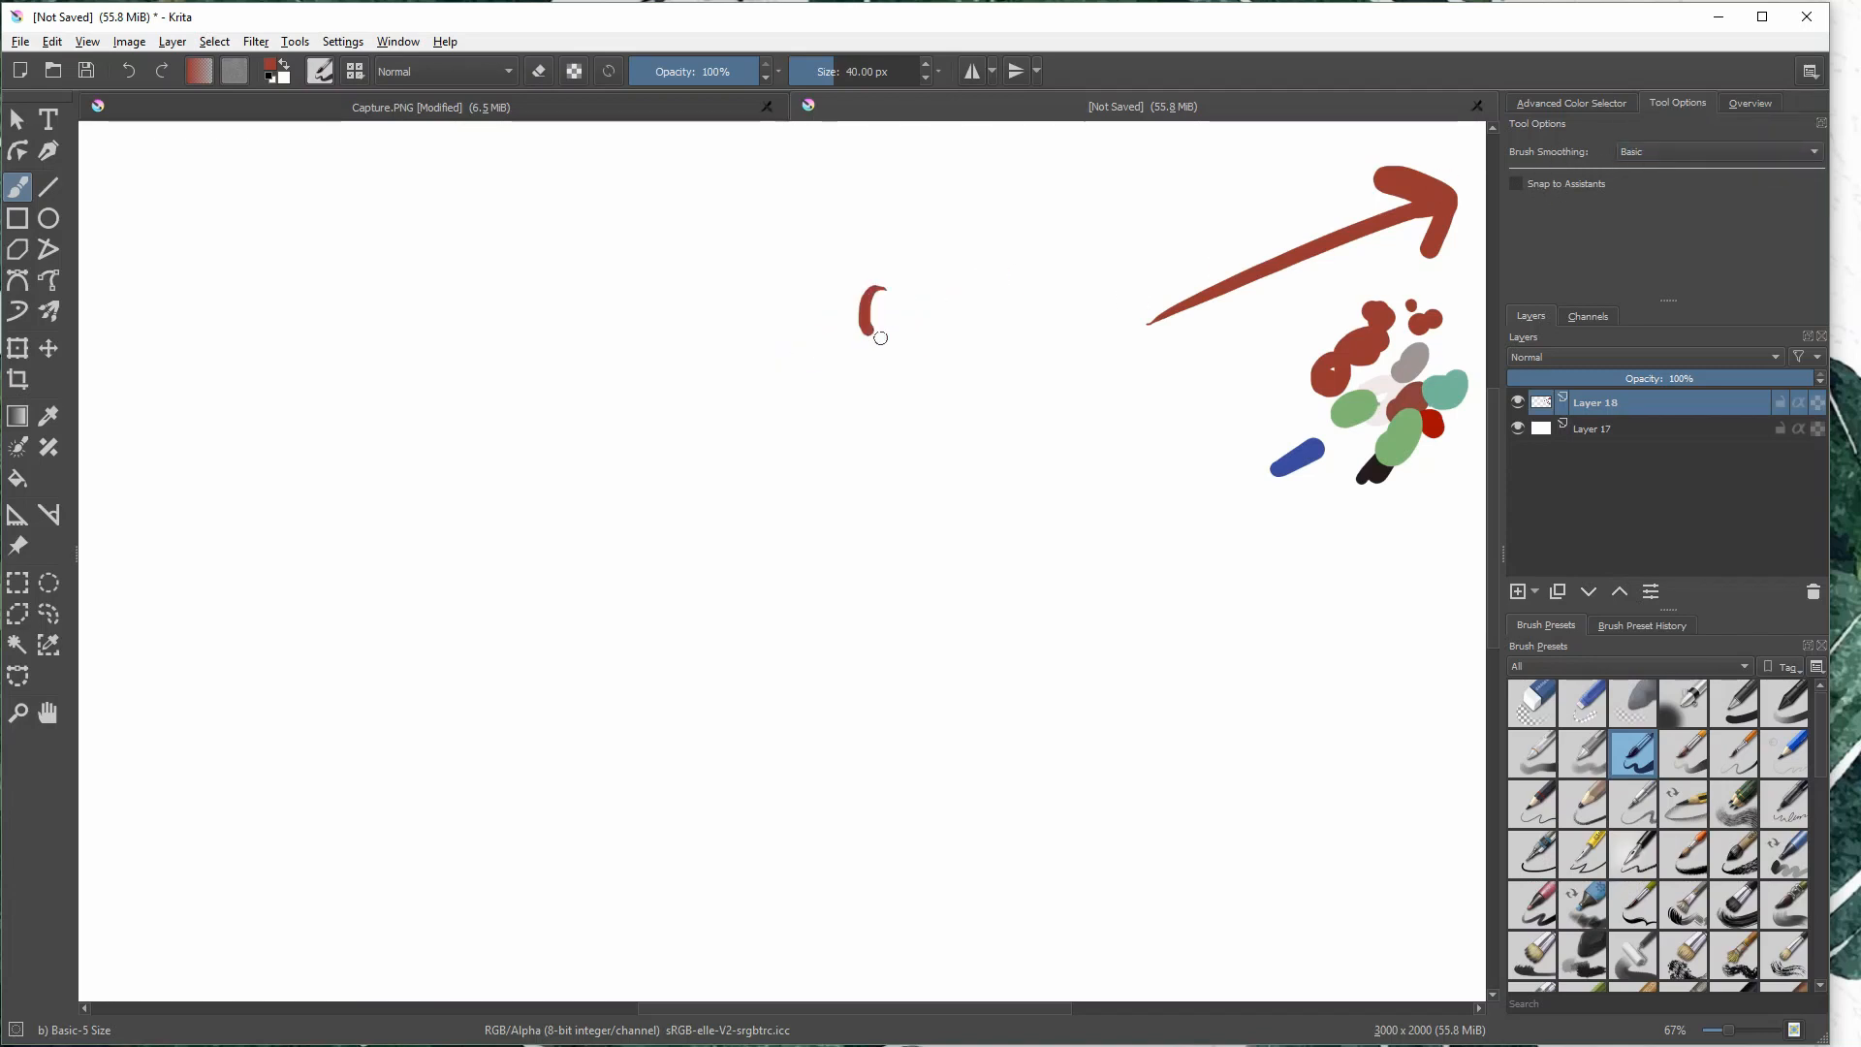
left_click_drag(948, 282, 940, 320)
mouse_move(988, 268)
left_mouse_down()
mouse_move(981, 308)
mouse_move(1045, 303)
mouse_move(1074, 257)
mouse_move(1174, 243)
left_mouse_up()
left_click_drag(1190, 233, 1178, 224)
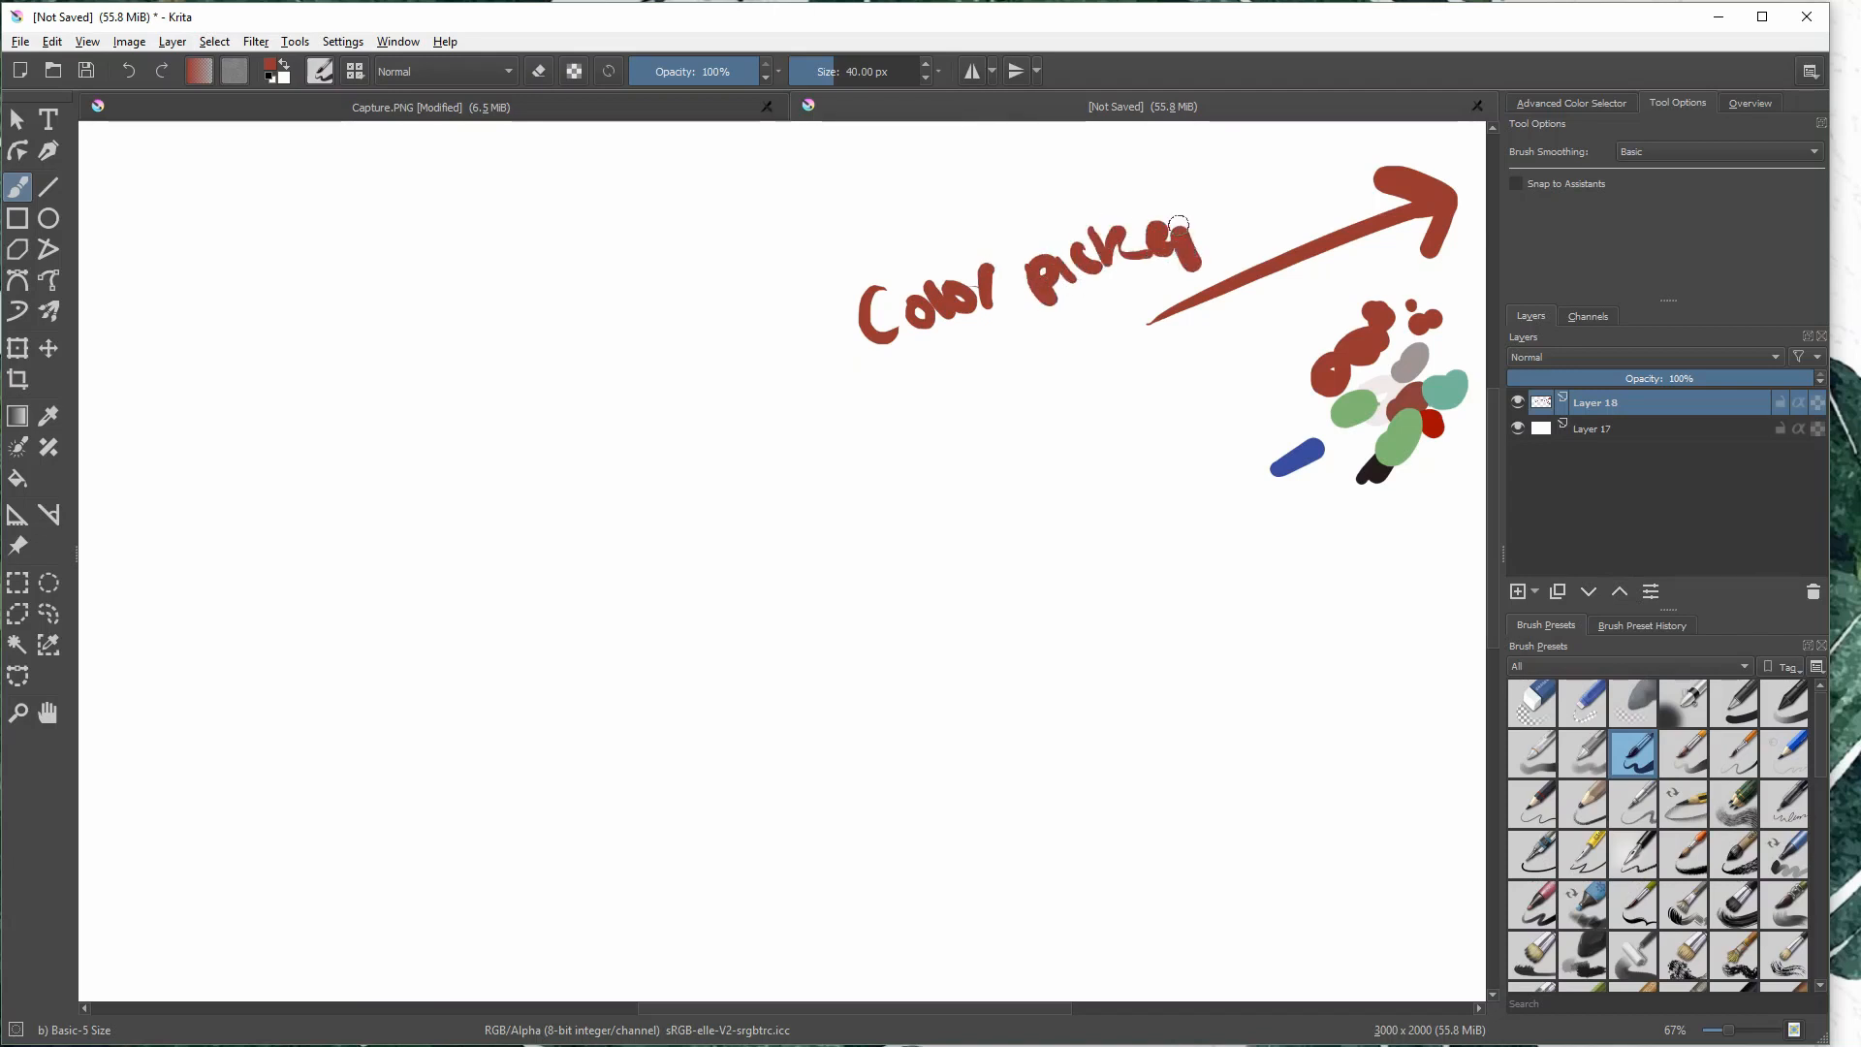
- Handwrite "tool options" and "navigator" below "Color picker", and use the canvas overview to shift the visible area slightly
left_click_drag(853, 403, 877, 443)
left_click_drag(850, 419, 915, 397)
mouse_move(952, 386)
left_mouse_down()
mouse_move(987, 395)
mouse_move(1039, 355)
left_mouse_up()
left_click_drag(1076, 347, 1133, 325)
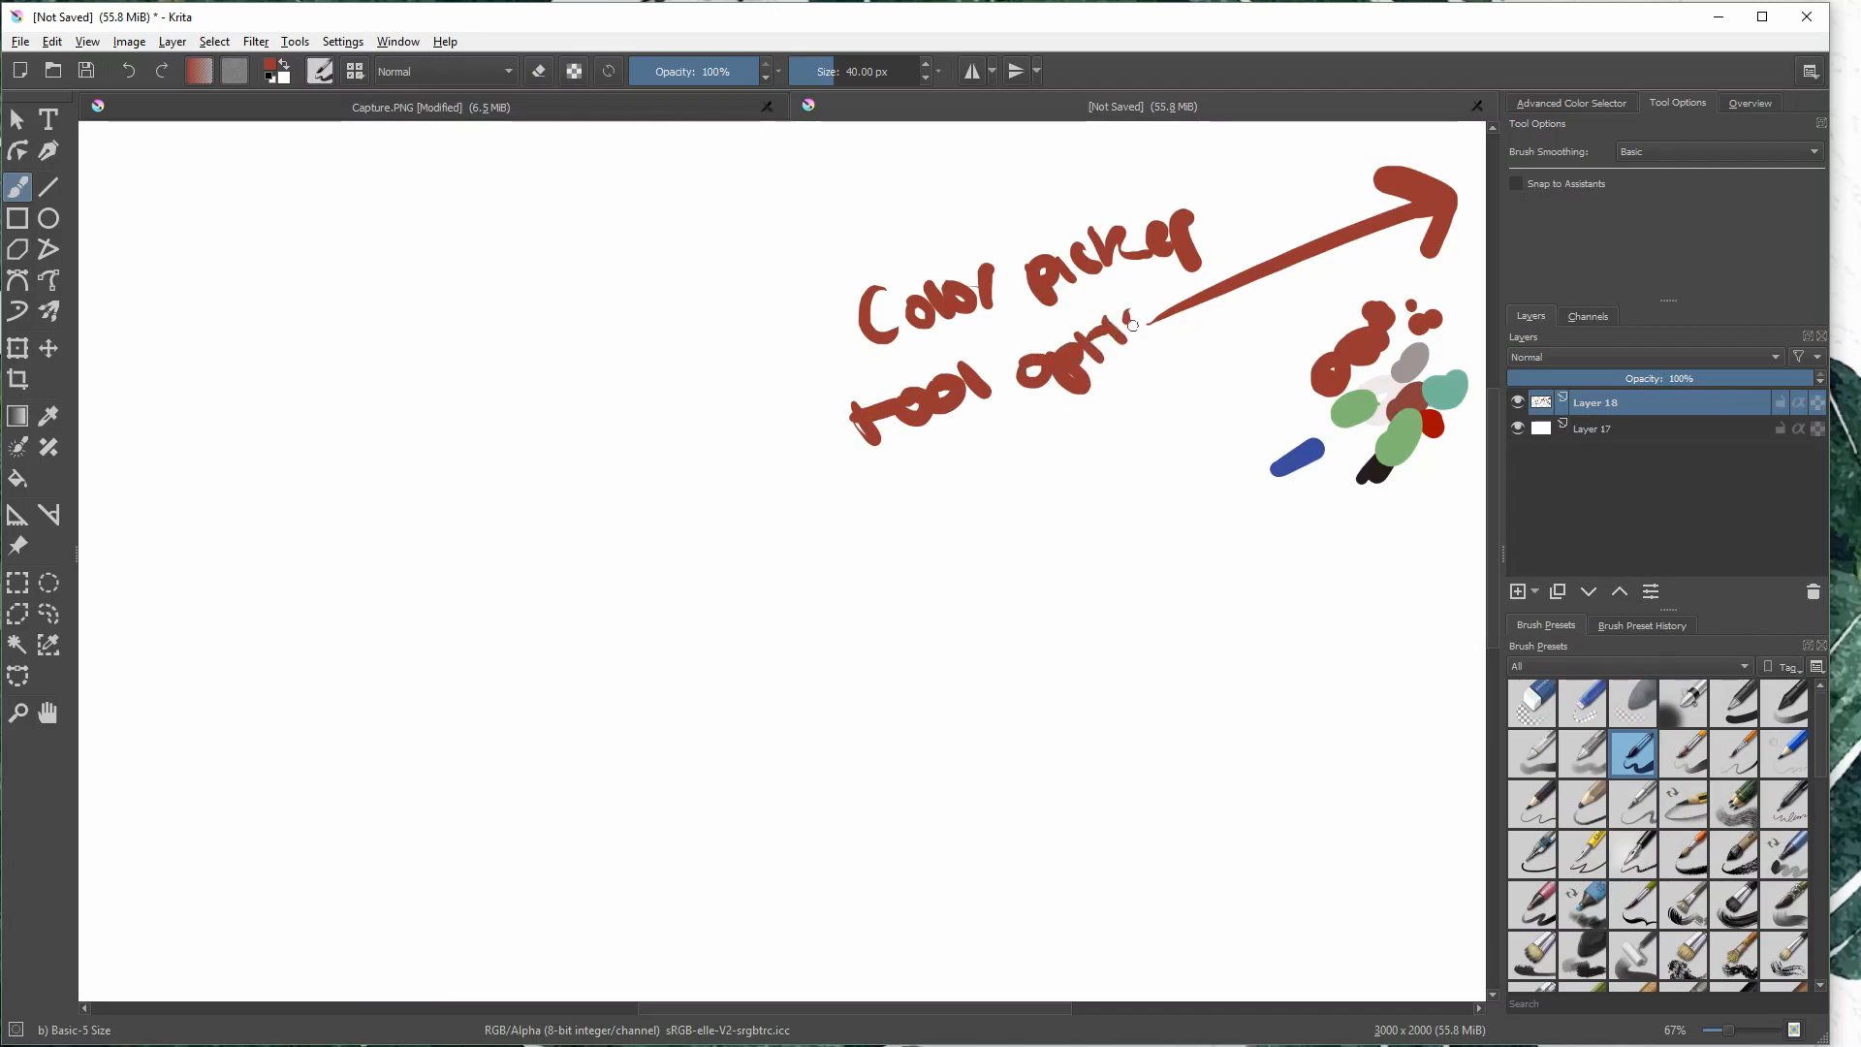
mouse_move(894, 499)
left_mouse_down()
mouse_move(919, 509)
mouse_move(1159, 407)
mouse_move(1223, 347)
left_mouse_up()
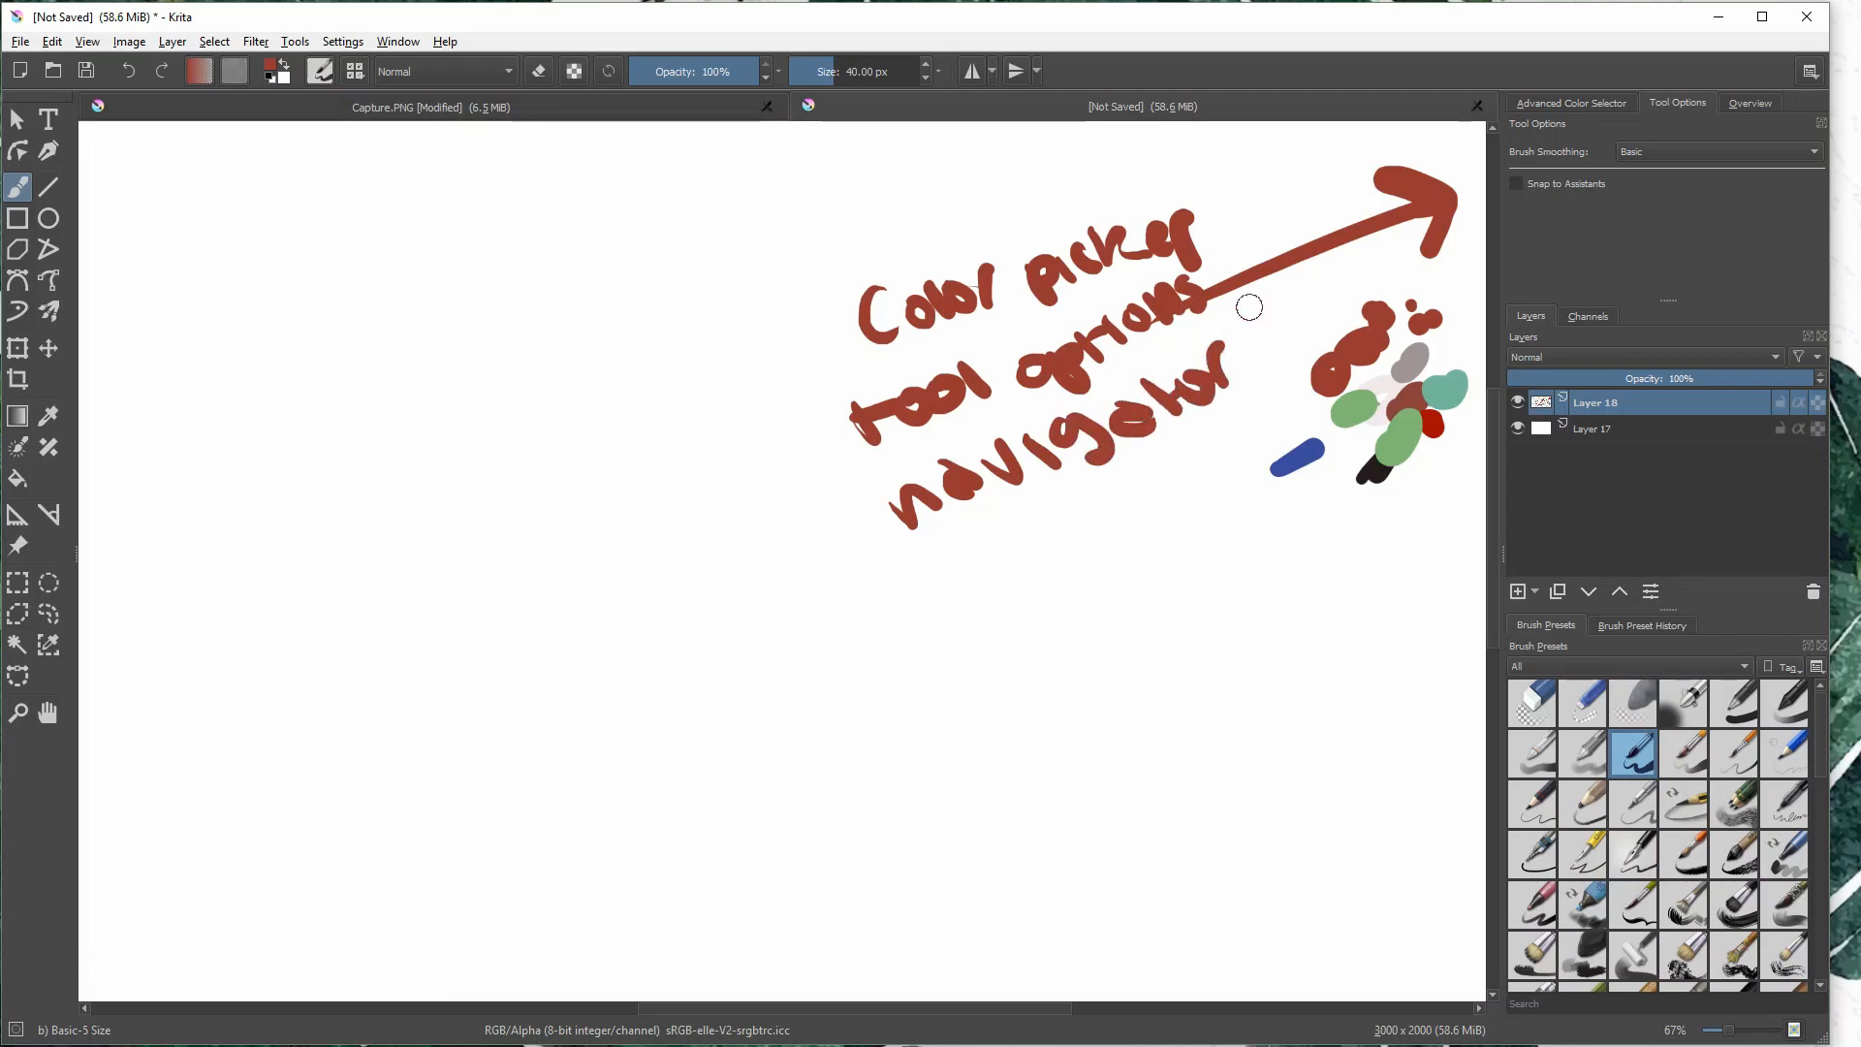
left_click(1750, 103)
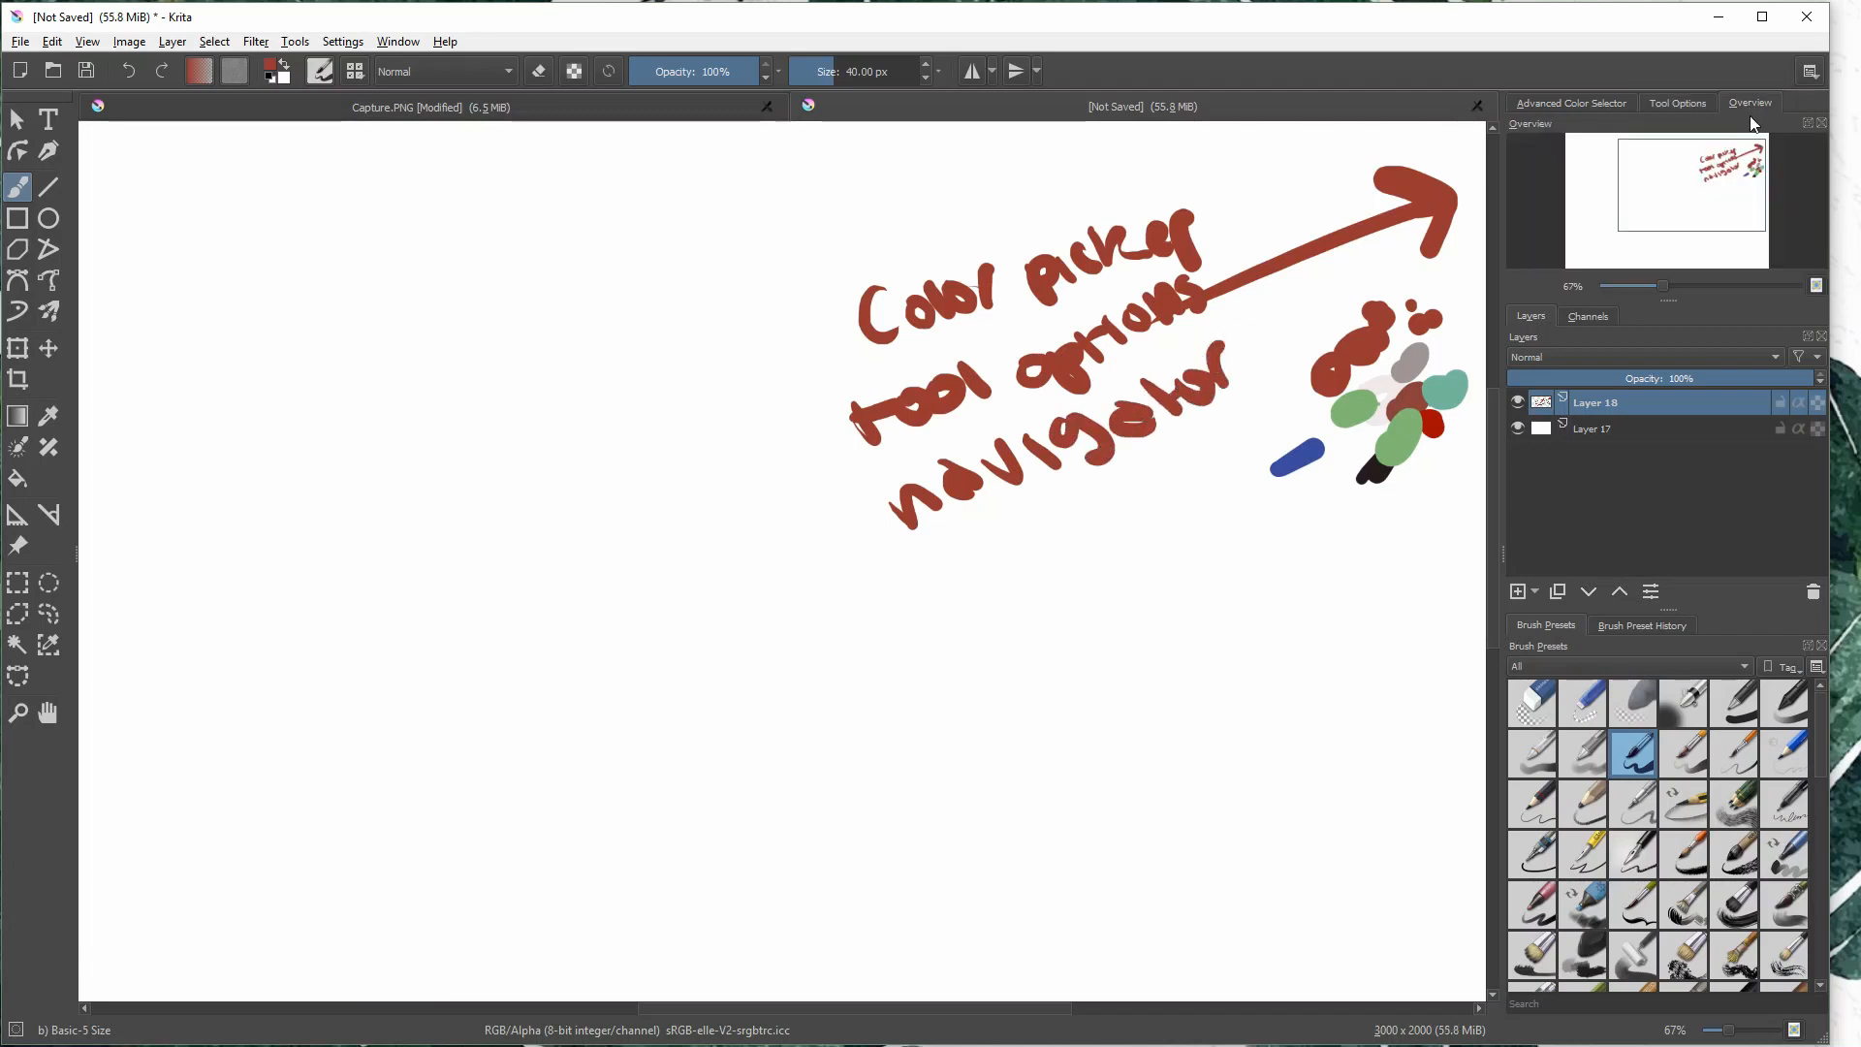
mouse_move(1735, 198)
left_mouse_down()
mouse_move(1624, 208)
mouse_move(1697, 186)
mouse_move(1687, 218)
mouse_move(1622, 204)
mouse_move(1735, 175)
mouse_move(1716, 207)
left_mouse_up()
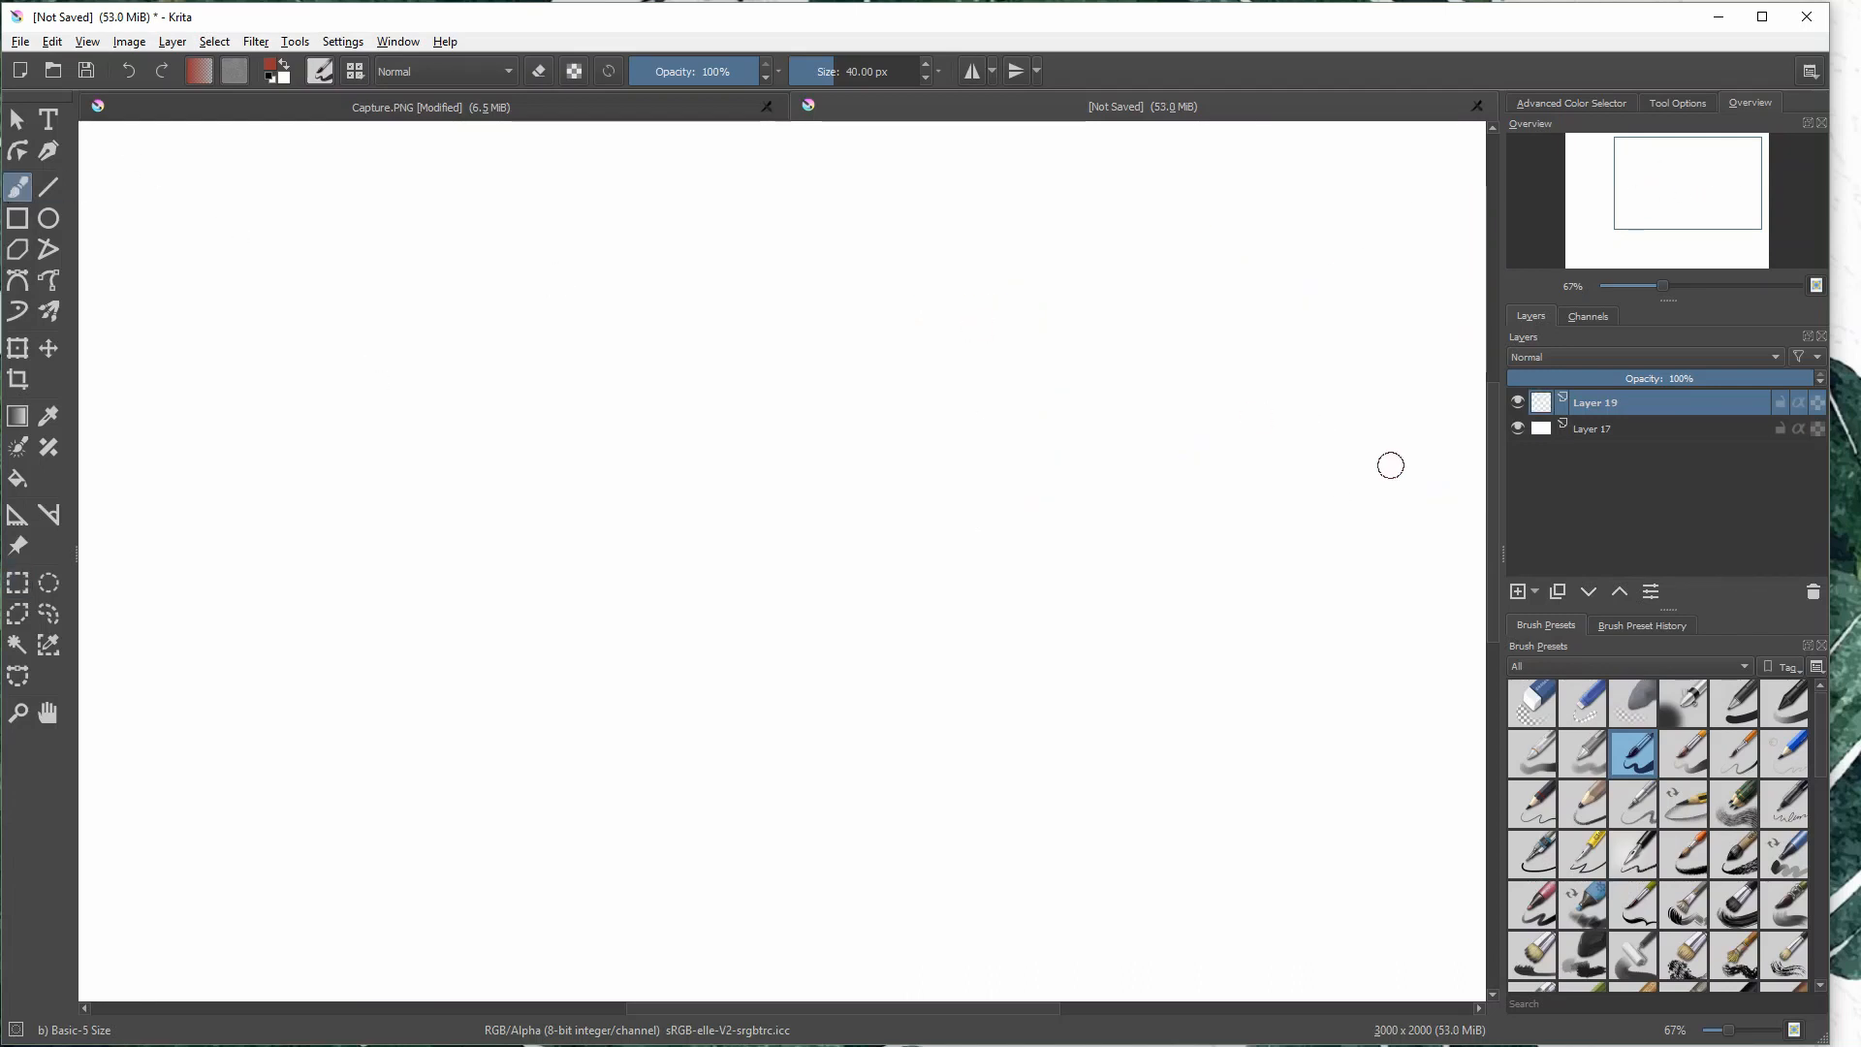
- On a fresh layer, draw an arrow toward the layer list, handwrite "layers" beside it, and toggle that layer's visibility off and on
mouse_move(1252, 369)
left_mouse_down()
mouse_move(1454, 464)
mouse_move(1402, 487)
left_mouse_up()
left_click_drag(948, 381, 976, 446)
left_click_drag(999, 407, 1035, 425)
mouse_move(1052, 373)
left_mouse_down()
mouse_move(1095, 431)
mouse_move(1154, 367)
left_mouse_up()
mouse_move(1163, 325)
left_mouse_down()
mouse_move(1189, 281)
mouse_move(1204, 341)
left_mouse_up()
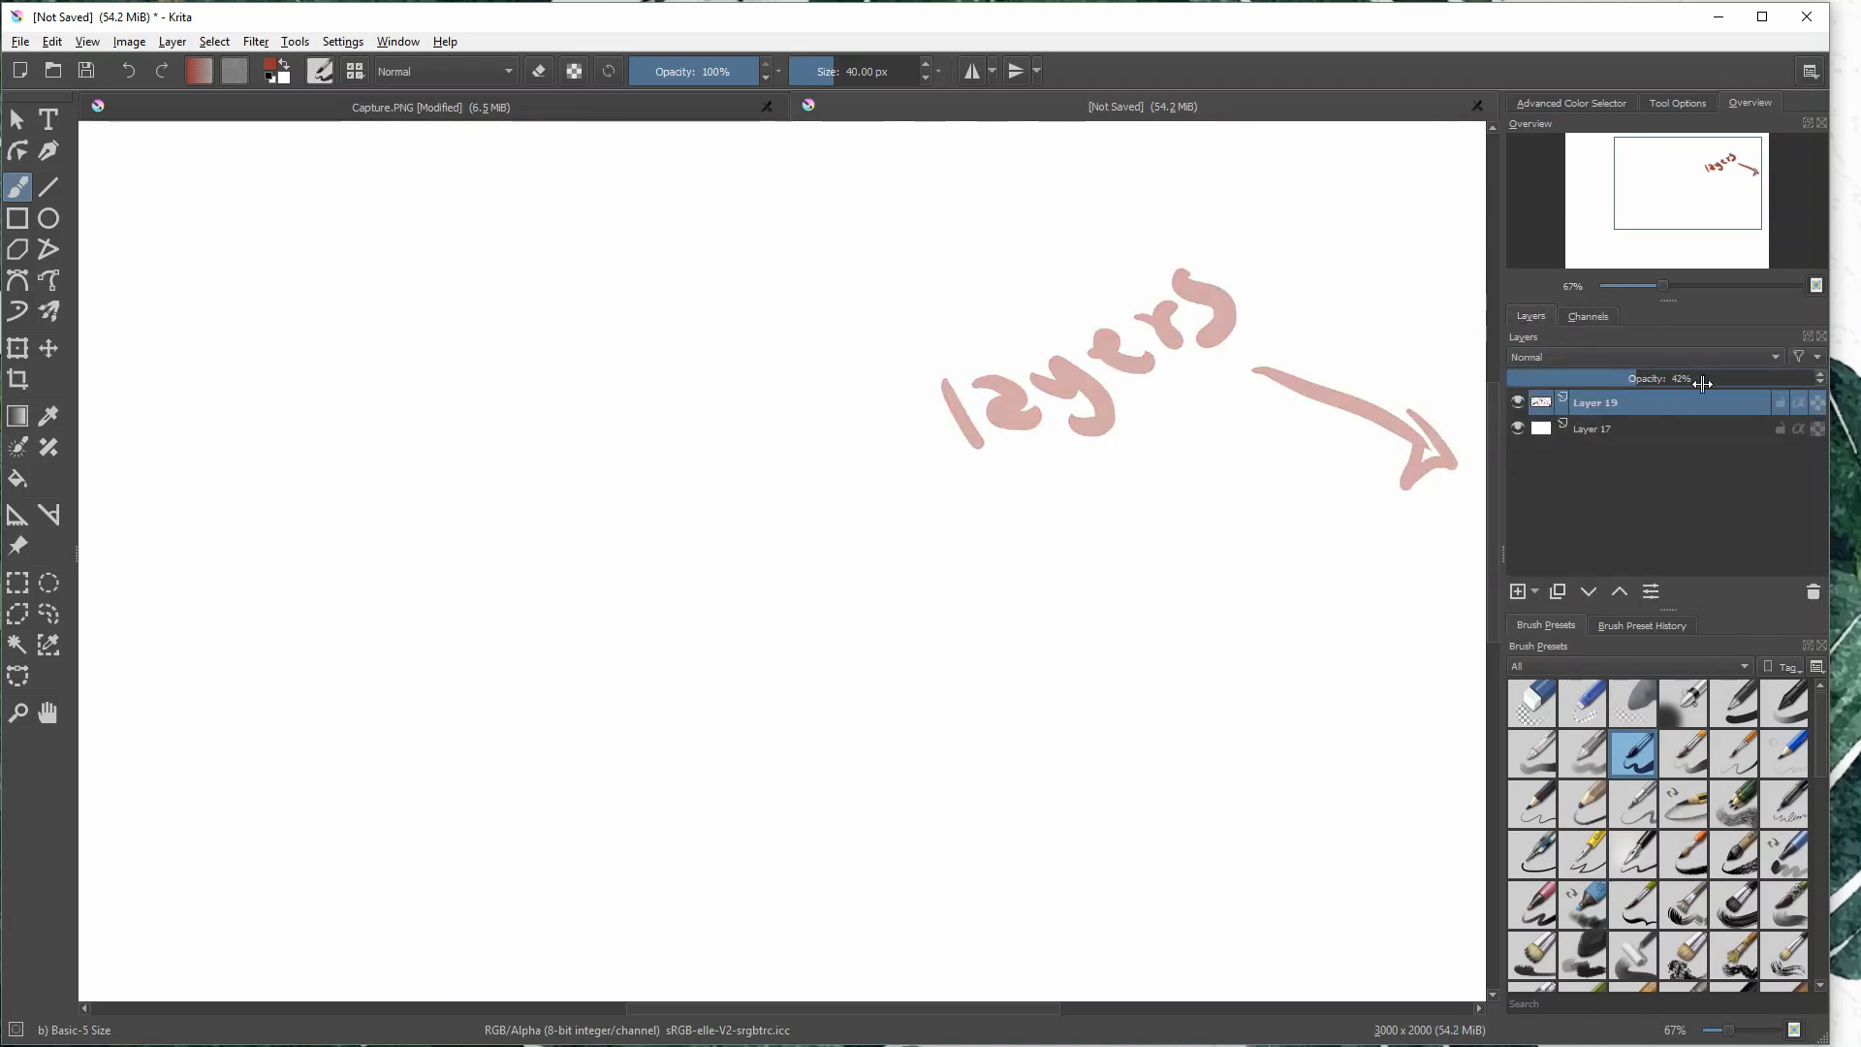
left_click(1519, 401)
left_click(1517, 401)
- Add a paint layer, handwrite "layer 2" on it below "layers", and draw a long diagonal stroke underneath
left_click(1518, 591)
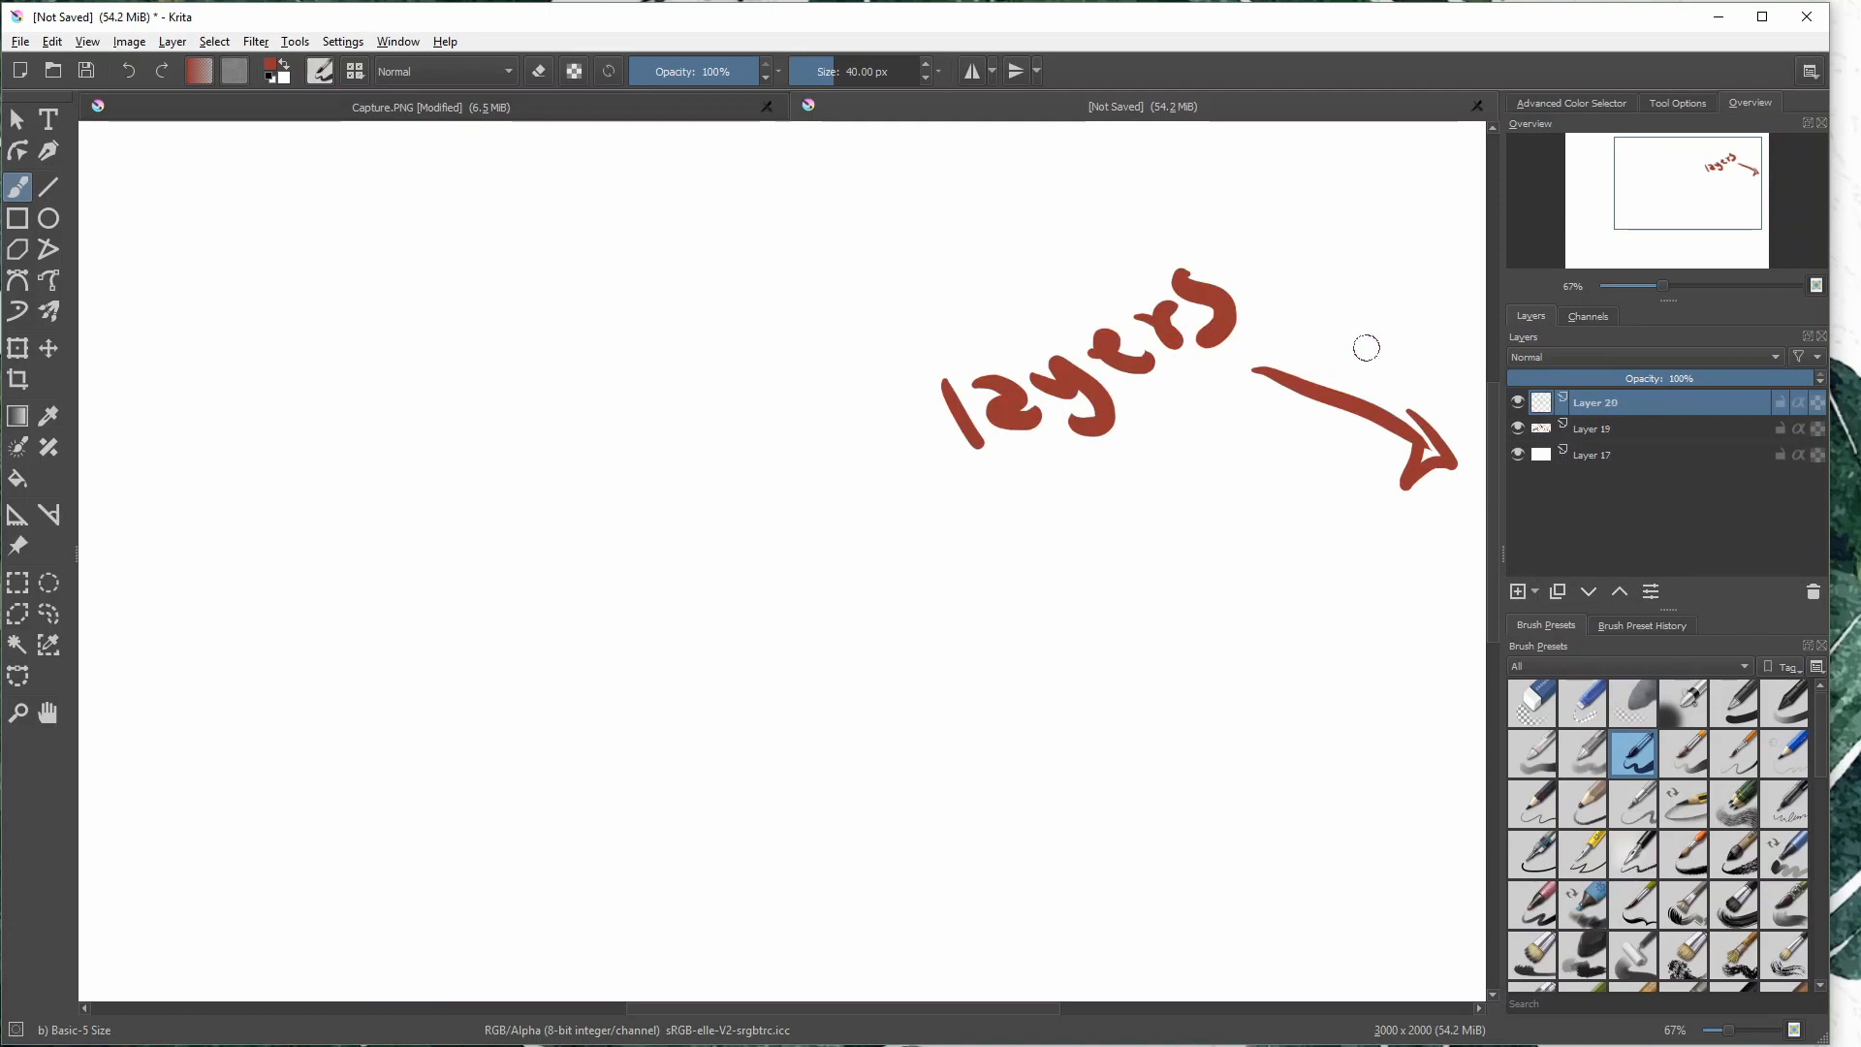
left_click_drag(948, 528, 935, 581)
left_click_drag(961, 533, 1066, 572)
left_click_drag(1091, 504, 1129, 519)
mouse_move(1125, 509)
left_mouse_down()
mouse_move(1201, 411)
mouse_move(1309, 470)
left_mouse_up()
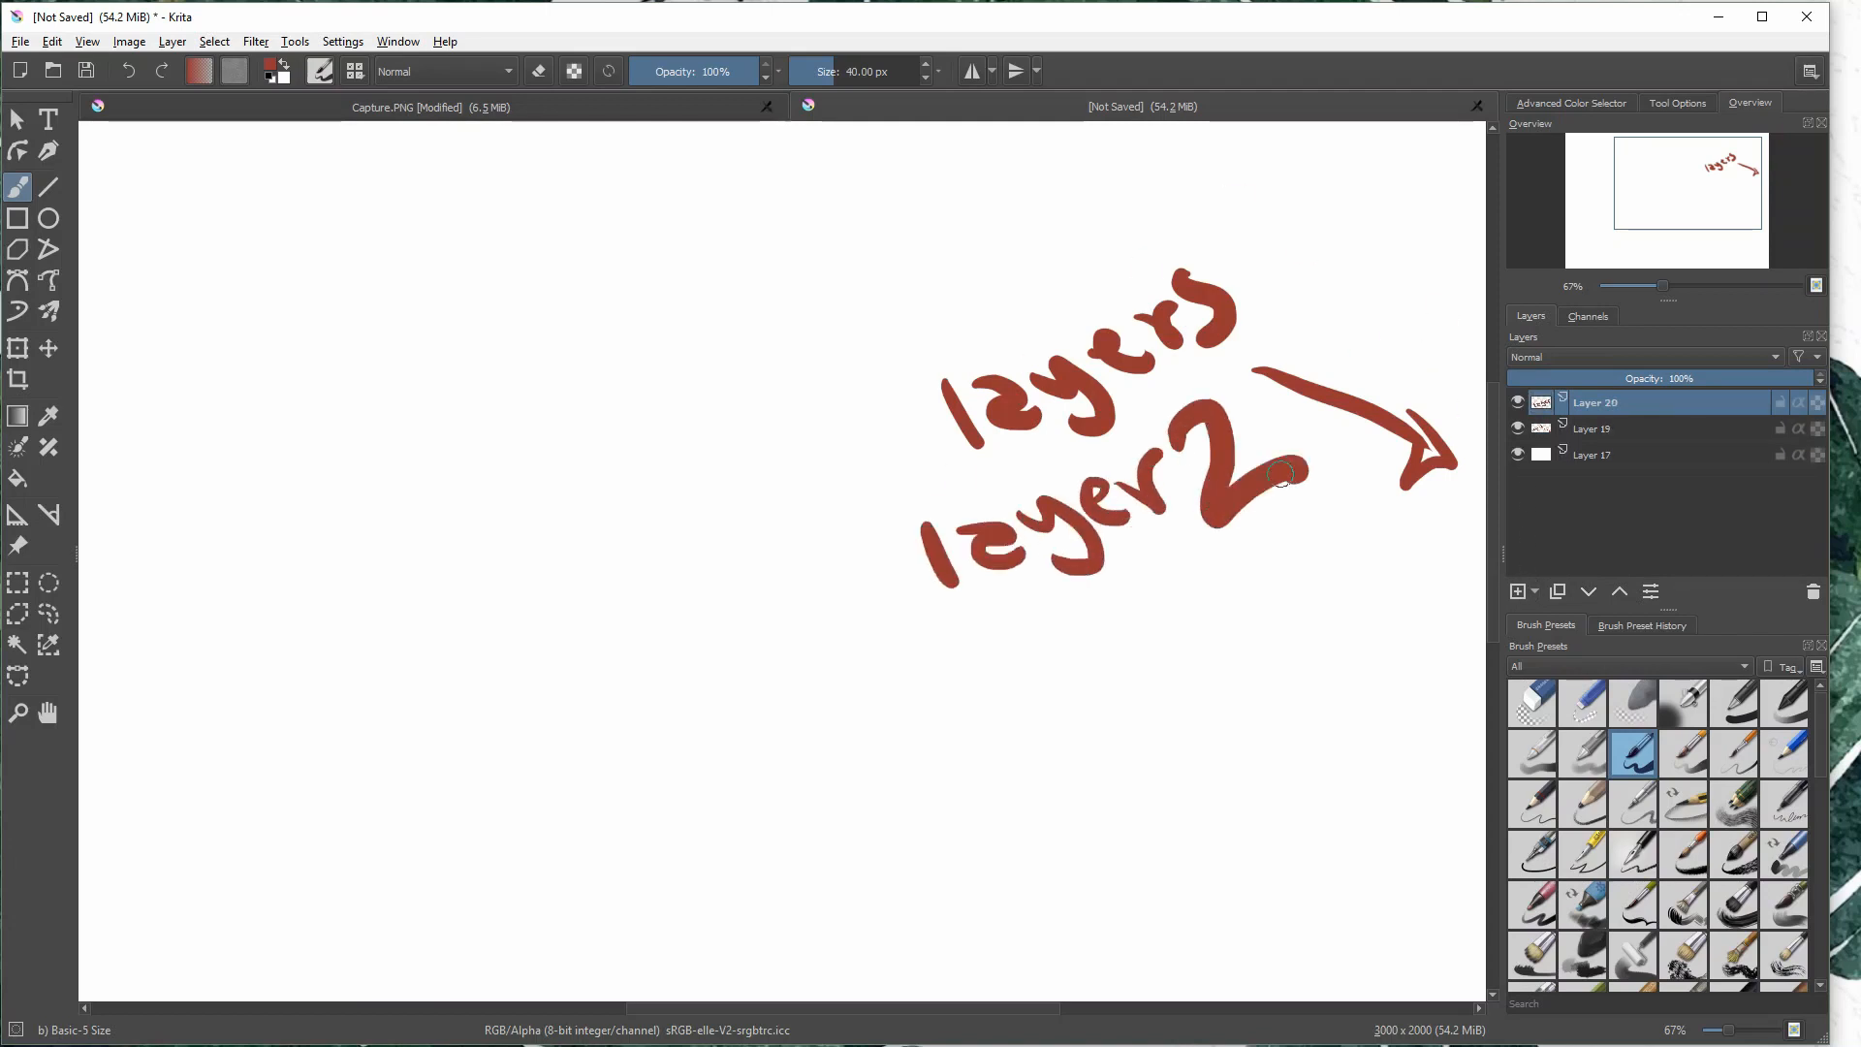
left_click_drag(981, 729, 1413, 475)
- Toggle the visibility of each layer off and back on, and lower the "layer 2" layer's opacity before restoring it to 100%
left_click(1518, 401)
left_click(1518, 401)
left_click(1518, 401)
left_click(1517, 402)
left_click(1519, 428)
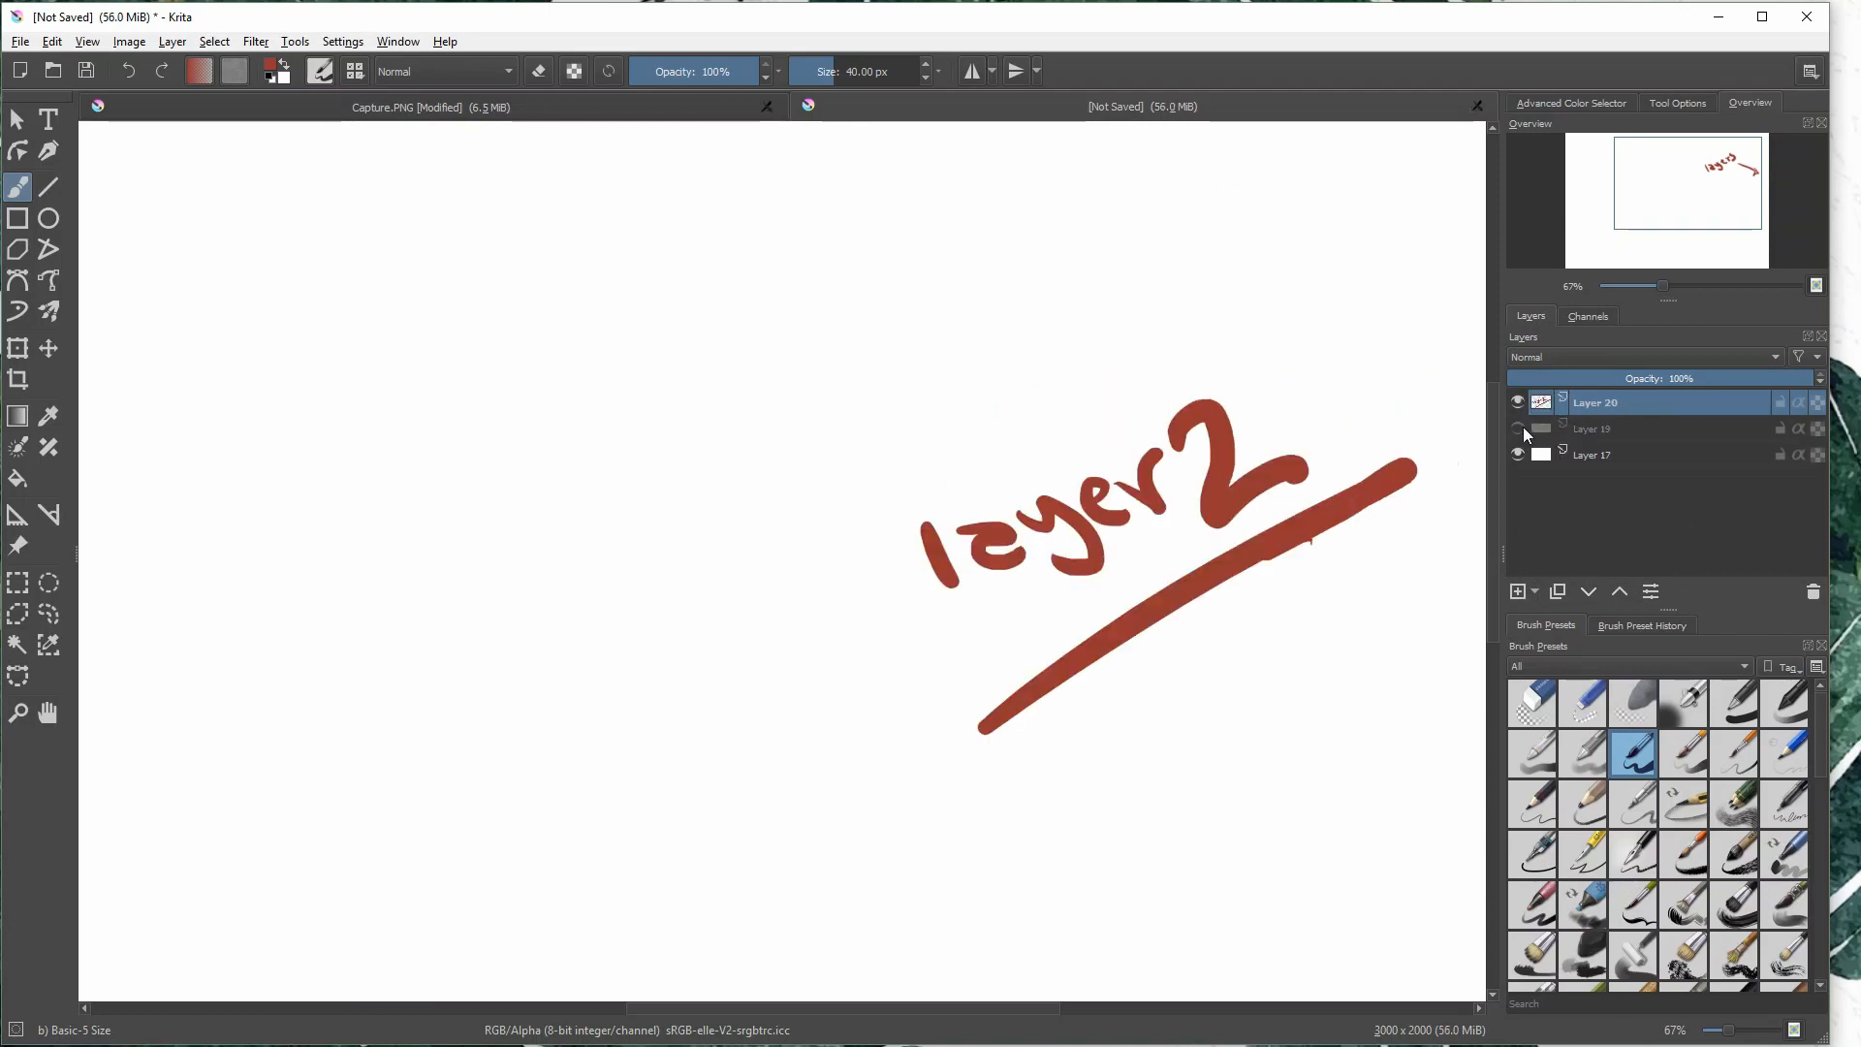
left_click(1516, 427)
left_click_drag(1575, 379, 1814, 379)
left_click(1591, 427)
left_click(1599, 403)
left_click(1517, 402)
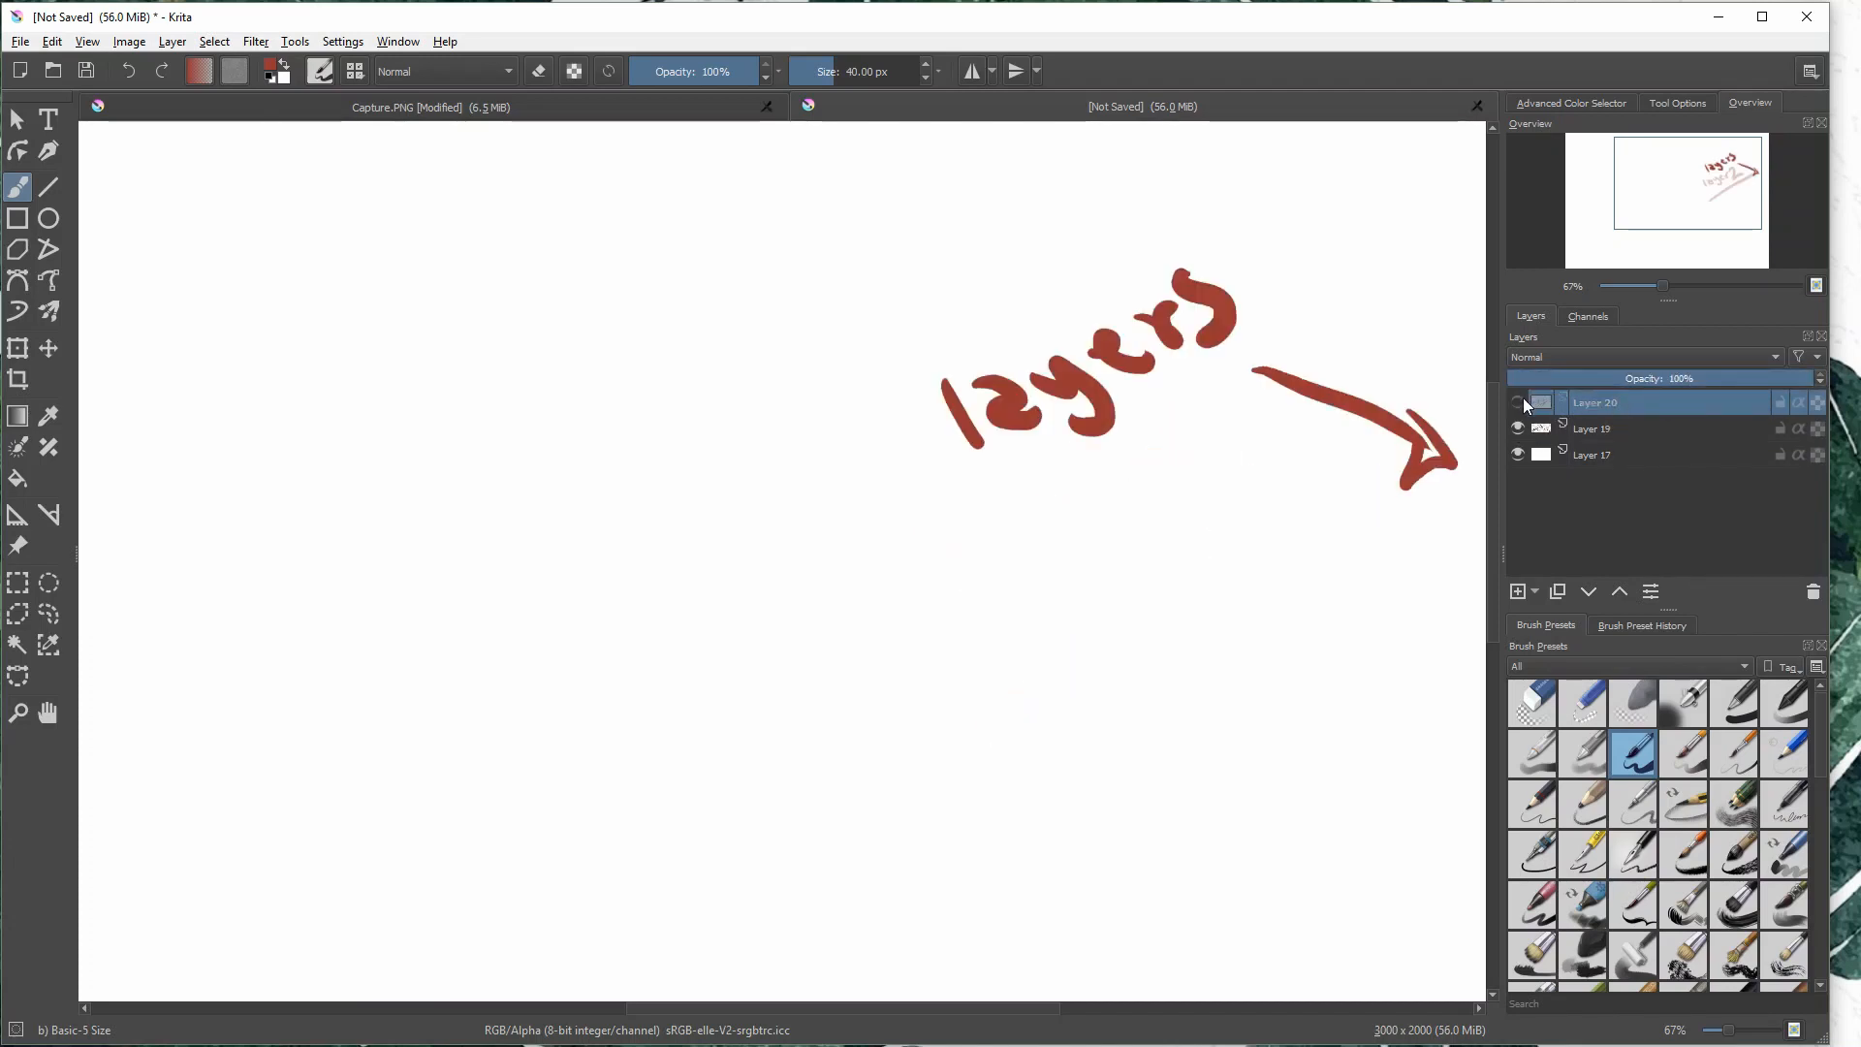
left_click(1518, 401)
left_click(1518, 454)
left_click(1518, 454)
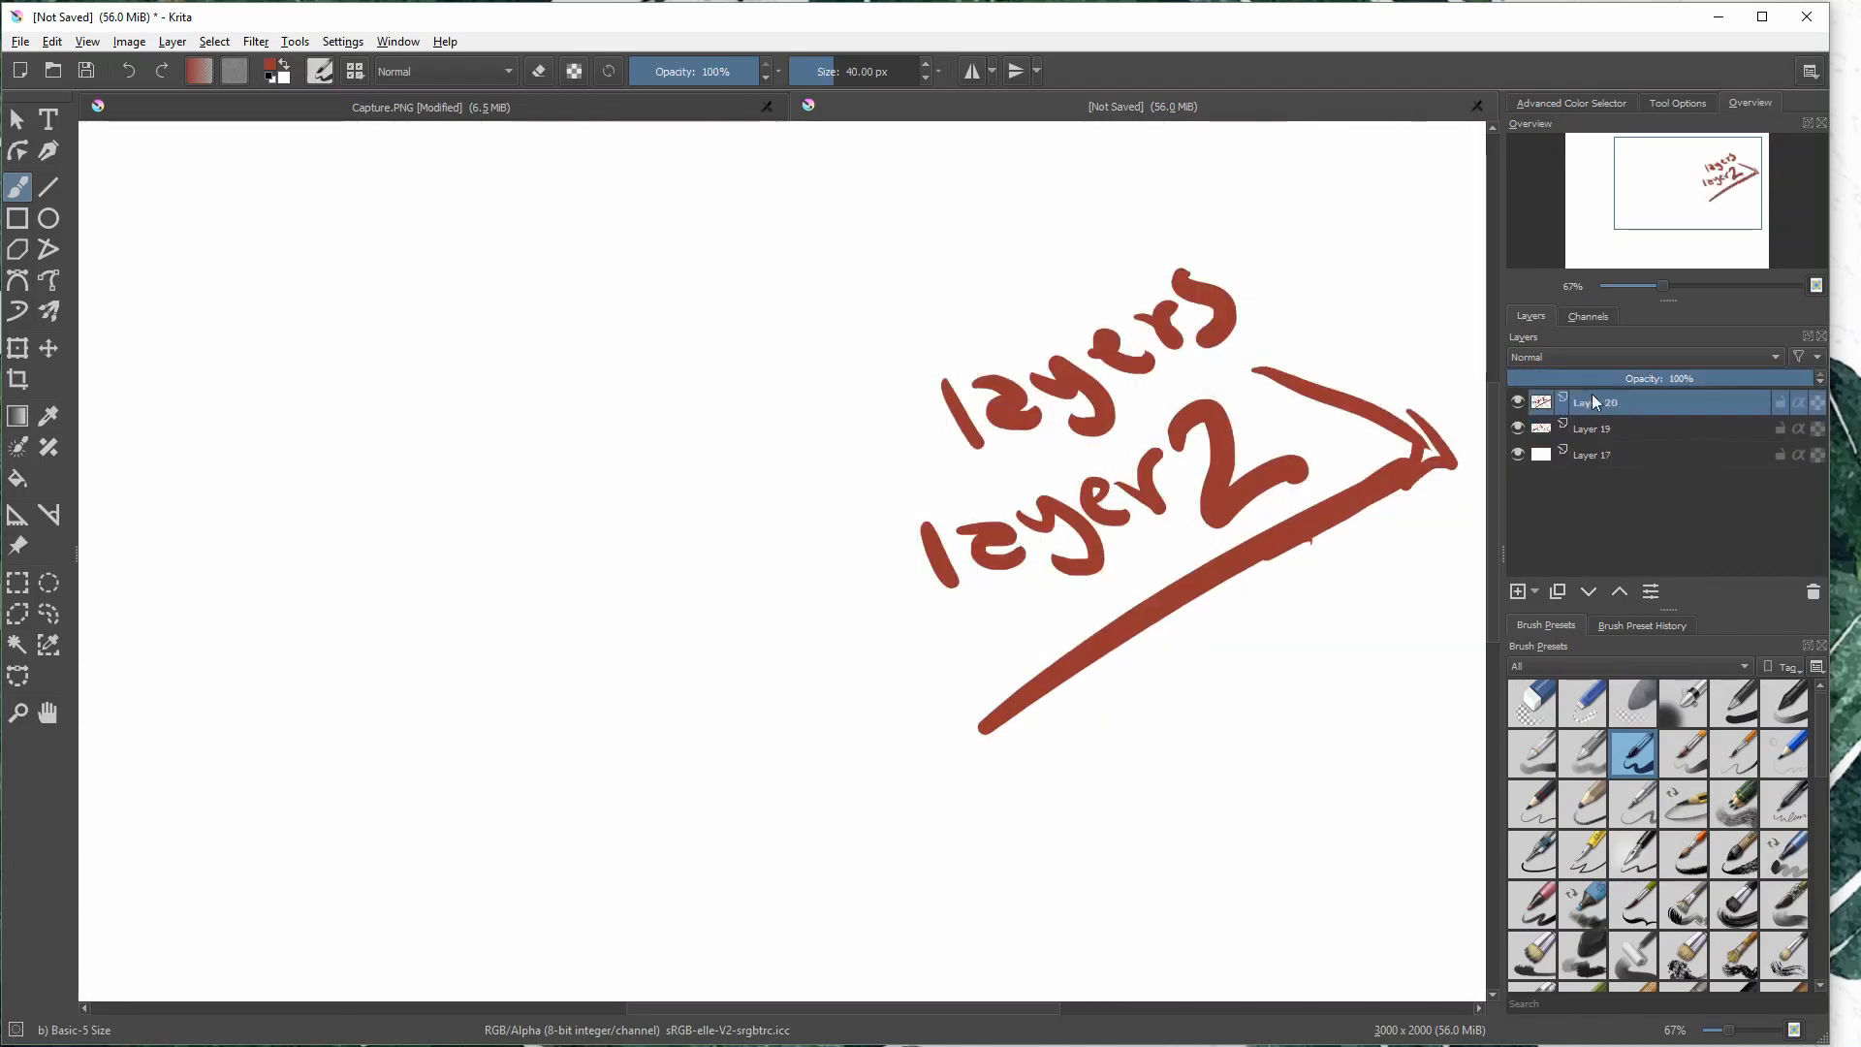
- Alpha-lock the "layer 2" layer, switch the brush color to pink, paint test strokes across the lettering, and undo them
left_click(1717, 426)
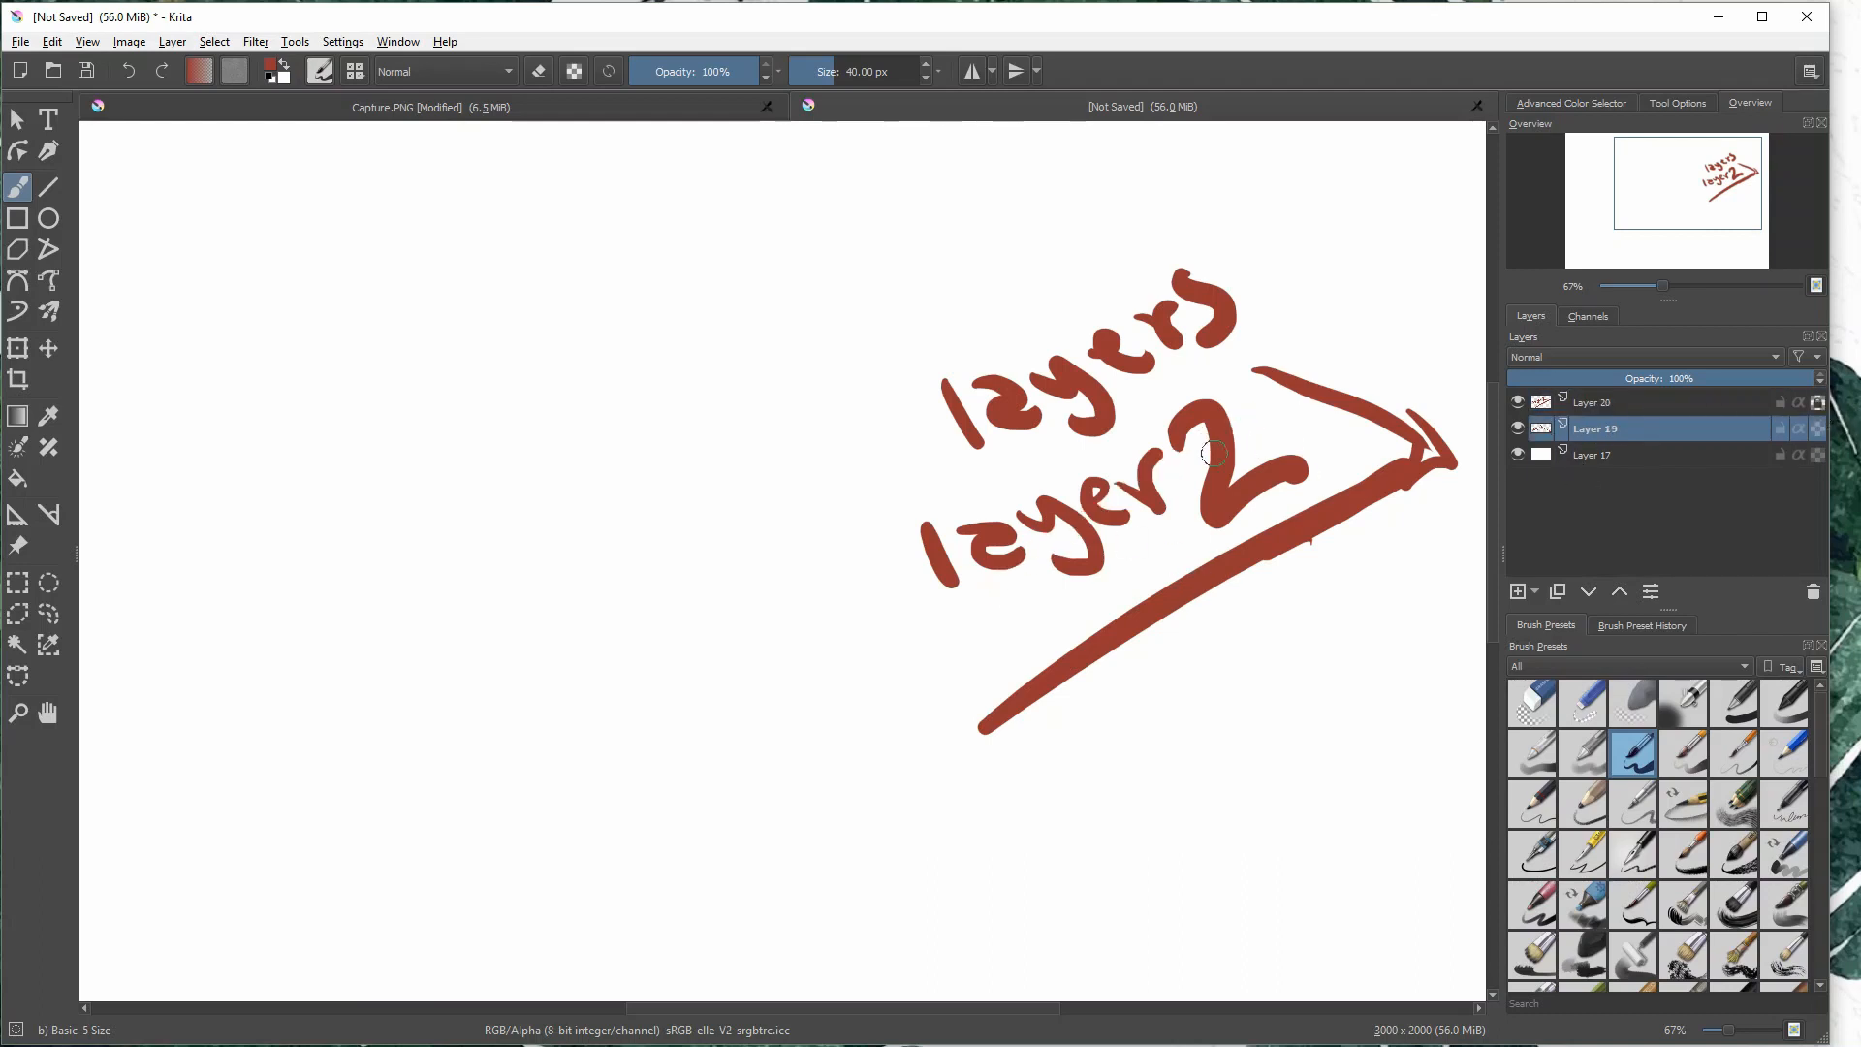
left_click(1741, 400)
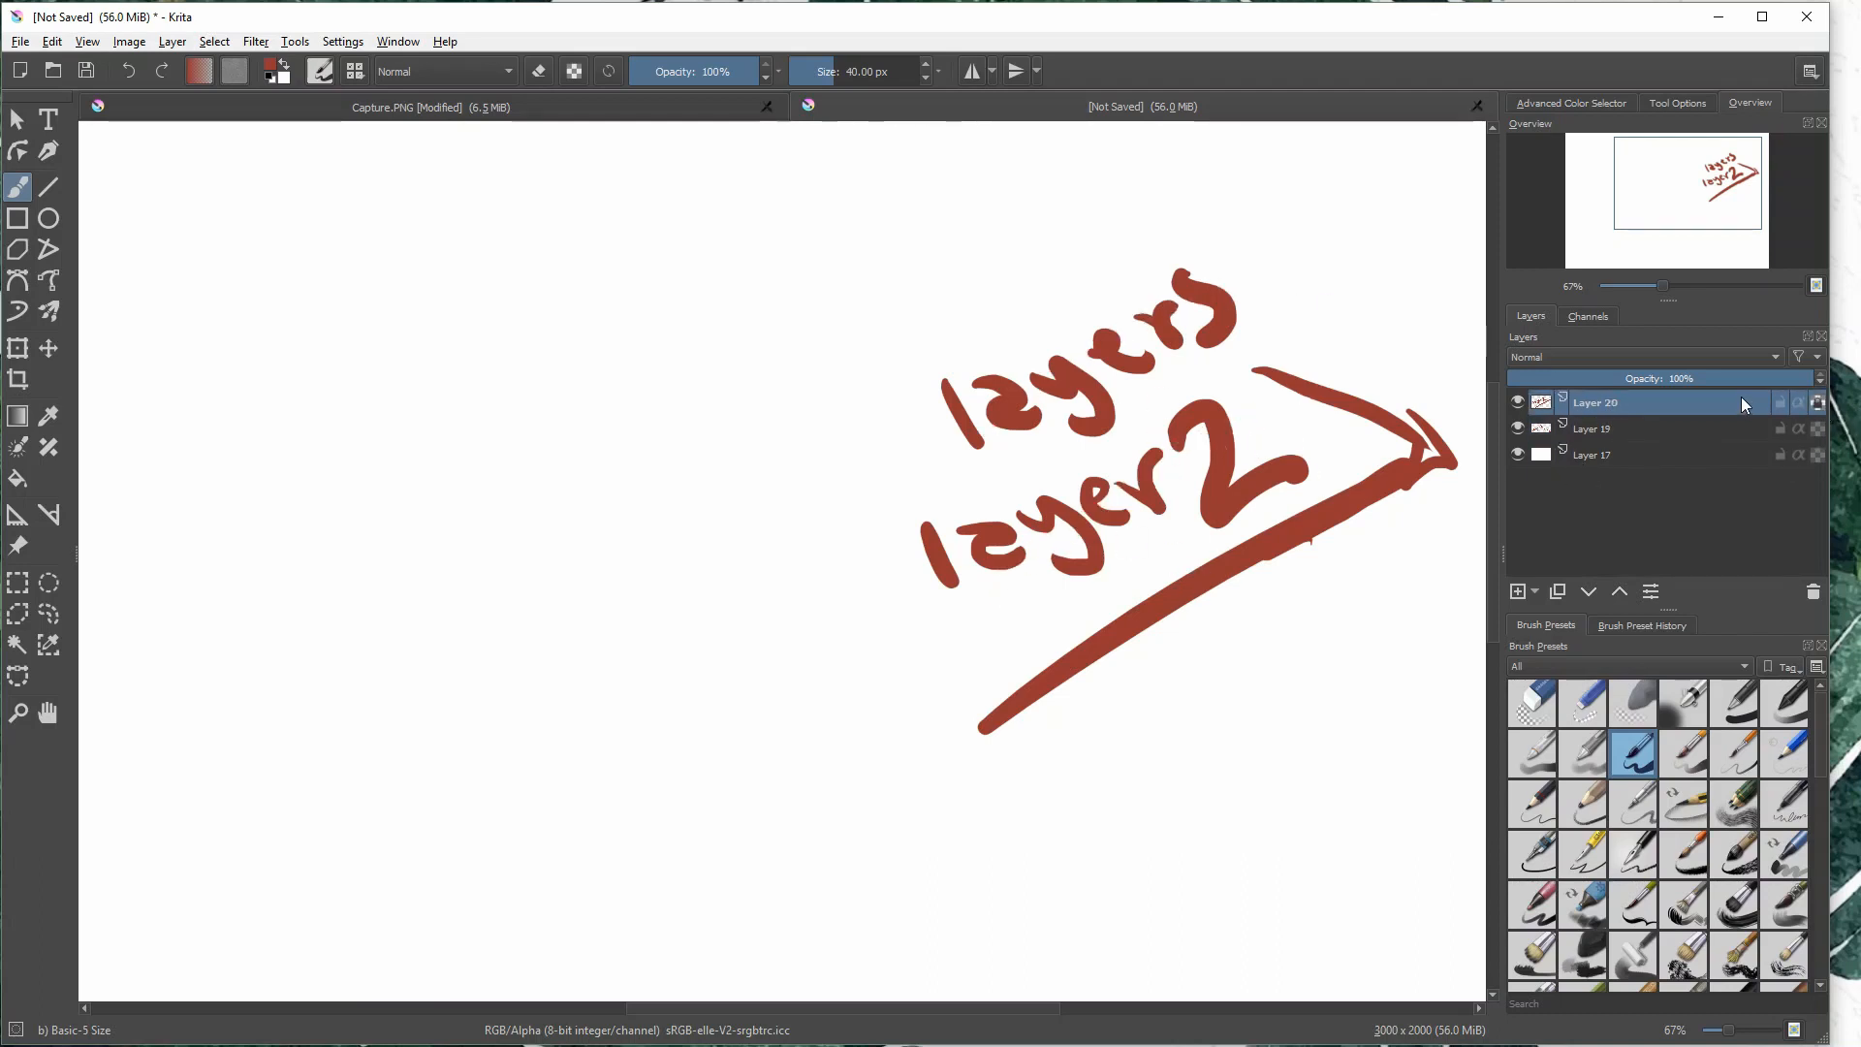
left_click(275, 67)
left_click(938, 443)
left_click(1027, 753)
mouse_move(1250, 455)
left_mouse_down()
mouse_move(1056, 543)
mouse_move(1293, 518)
mouse_move(1072, 671)
mouse_move(910, 594)
left_mouse_up()
key("ctrl+z")
left_click_drag(1076, 526, 1183, 608)
key("ctrl+z")
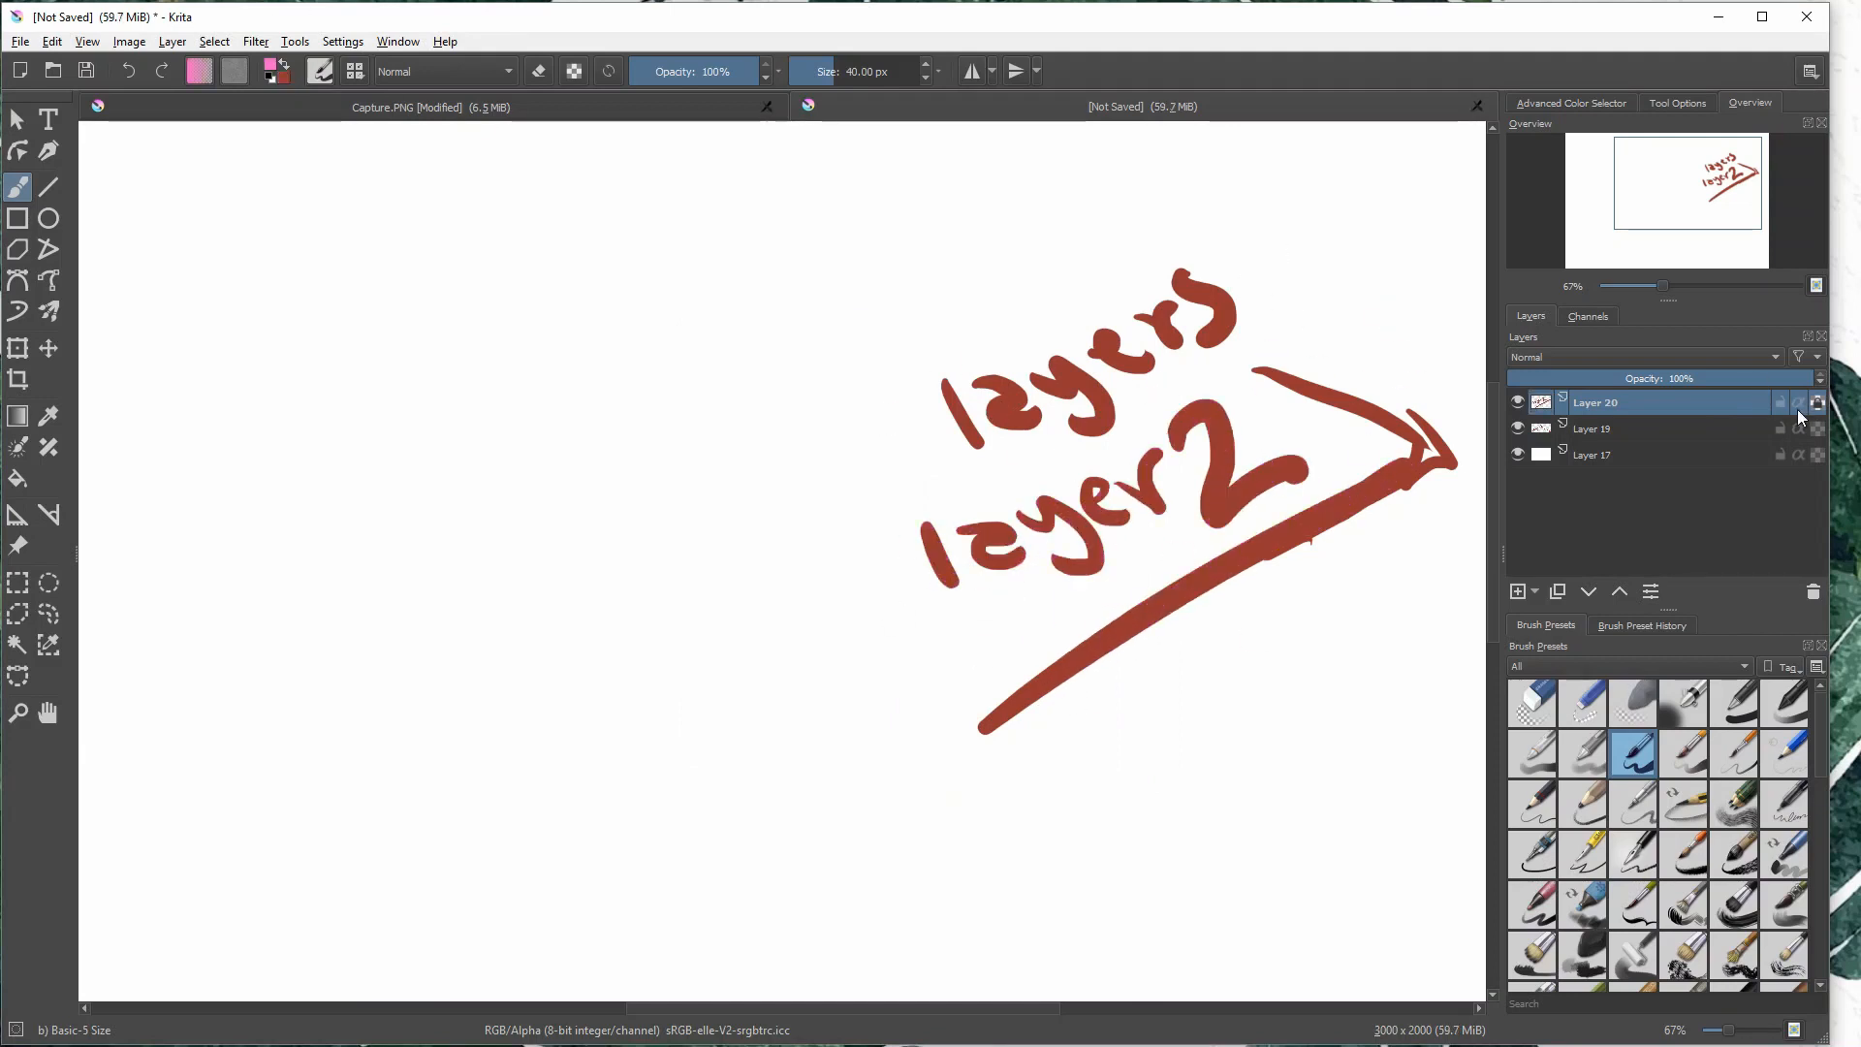
- Try Inherit Alpha on the "layer 2" layer with a pink stroke over the lettering, and undo the stroke
left_click(1798, 403)
mouse_move(1103, 483)
left_mouse_down()
mouse_move(1076, 554)
mouse_move(1187, 587)
left_mouse_up()
key("ctrl+z")
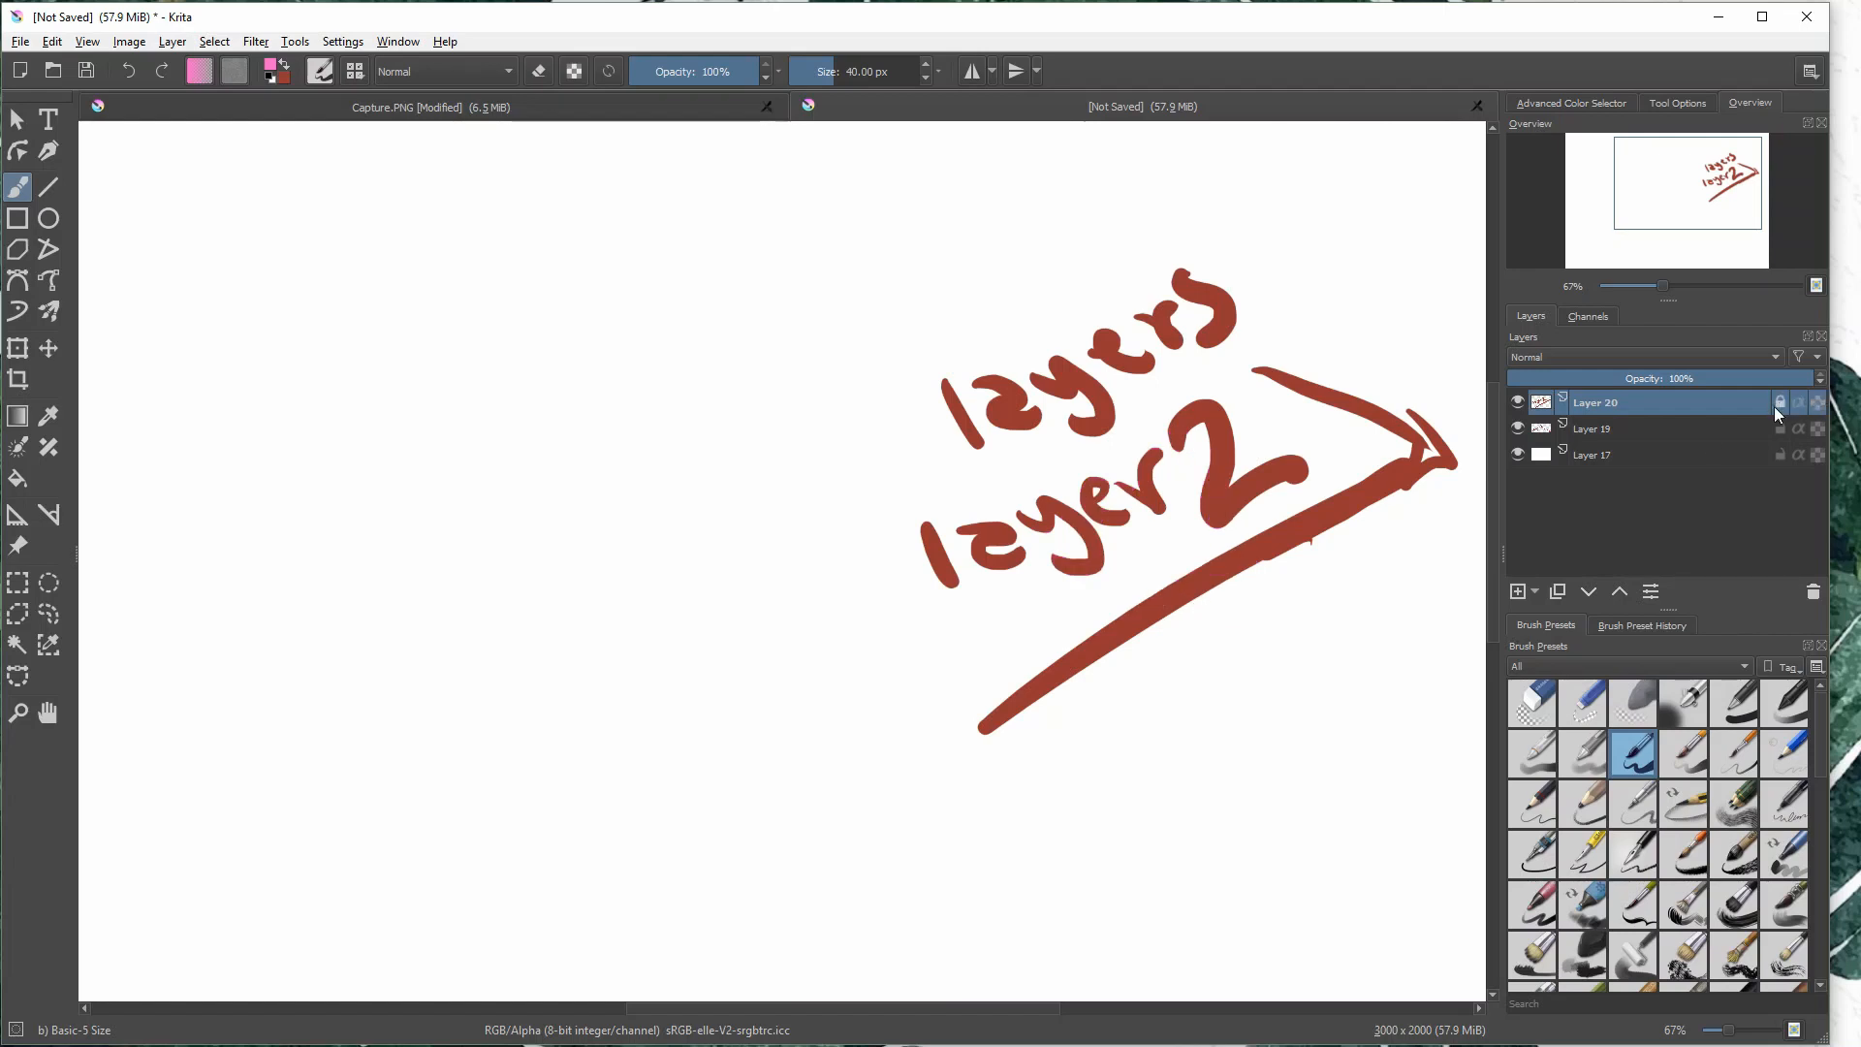
- Try painting on the locked "layer 2" layer, paint a pink stroke on the "layers" layer, undo it, and toggle that layer's lock
left_click(1141, 536)
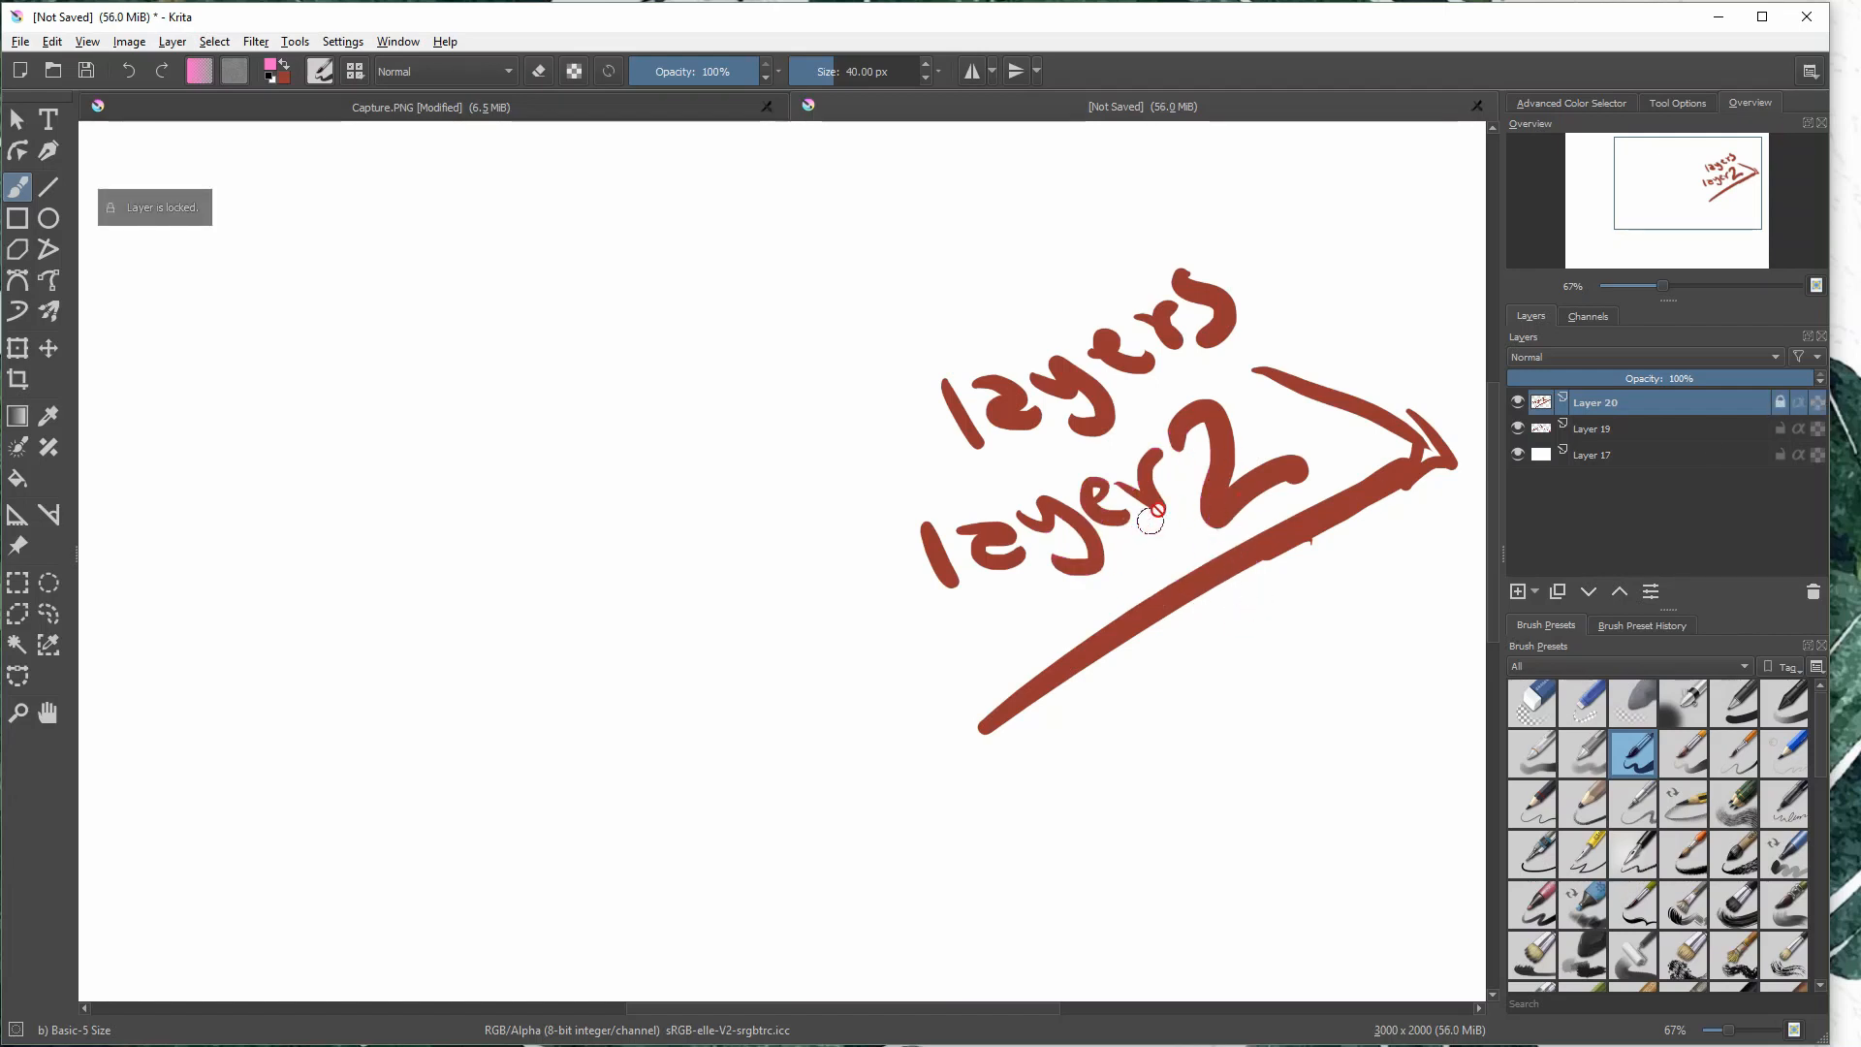
left_click(1679, 431)
mouse_move(1090, 420)
left_mouse_down()
mouse_move(1420, 432)
mouse_move(1446, 465)
mouse_move(1362, 382)
left_mouse_up()
key("ctrl+z")
key("ctrl+z")
left_click(1783, 428)
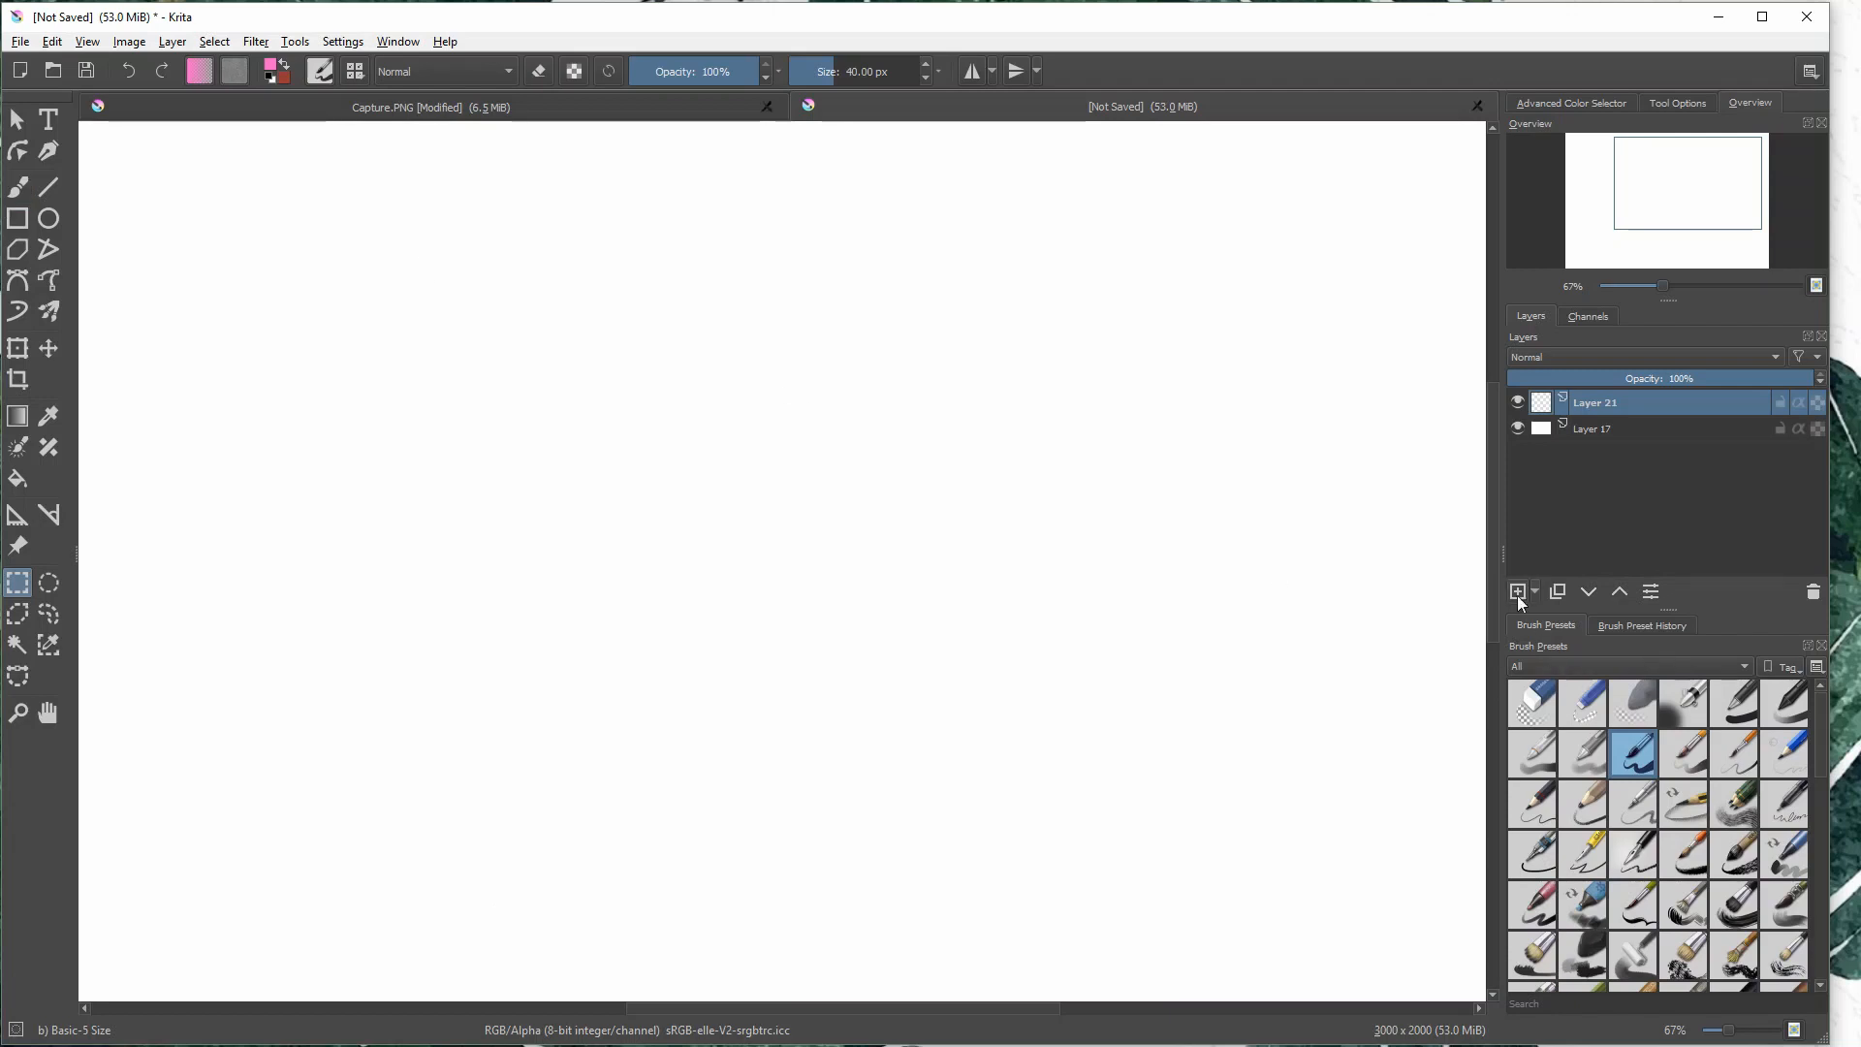
- Duplicate the empty top layer, delete the copy, and view the available types of new layers and masks
left_click(1558, 591)
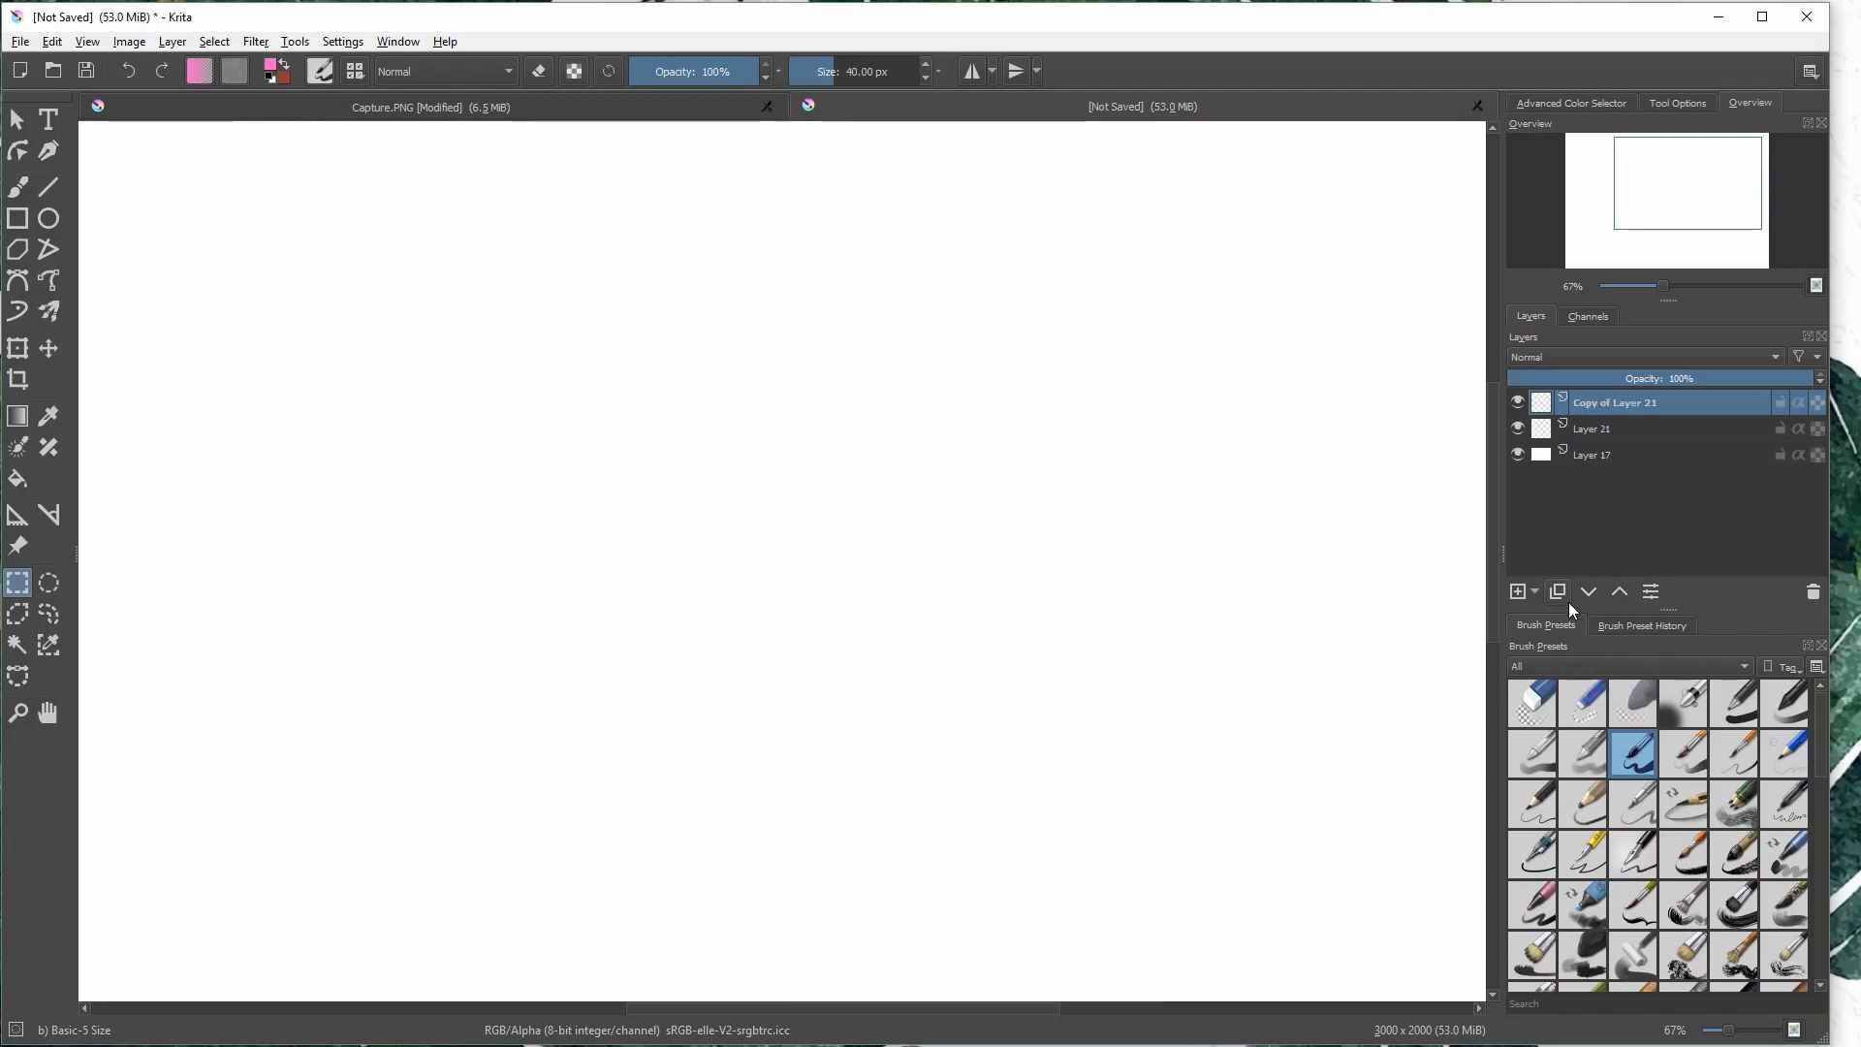
left_click(1813, 593)
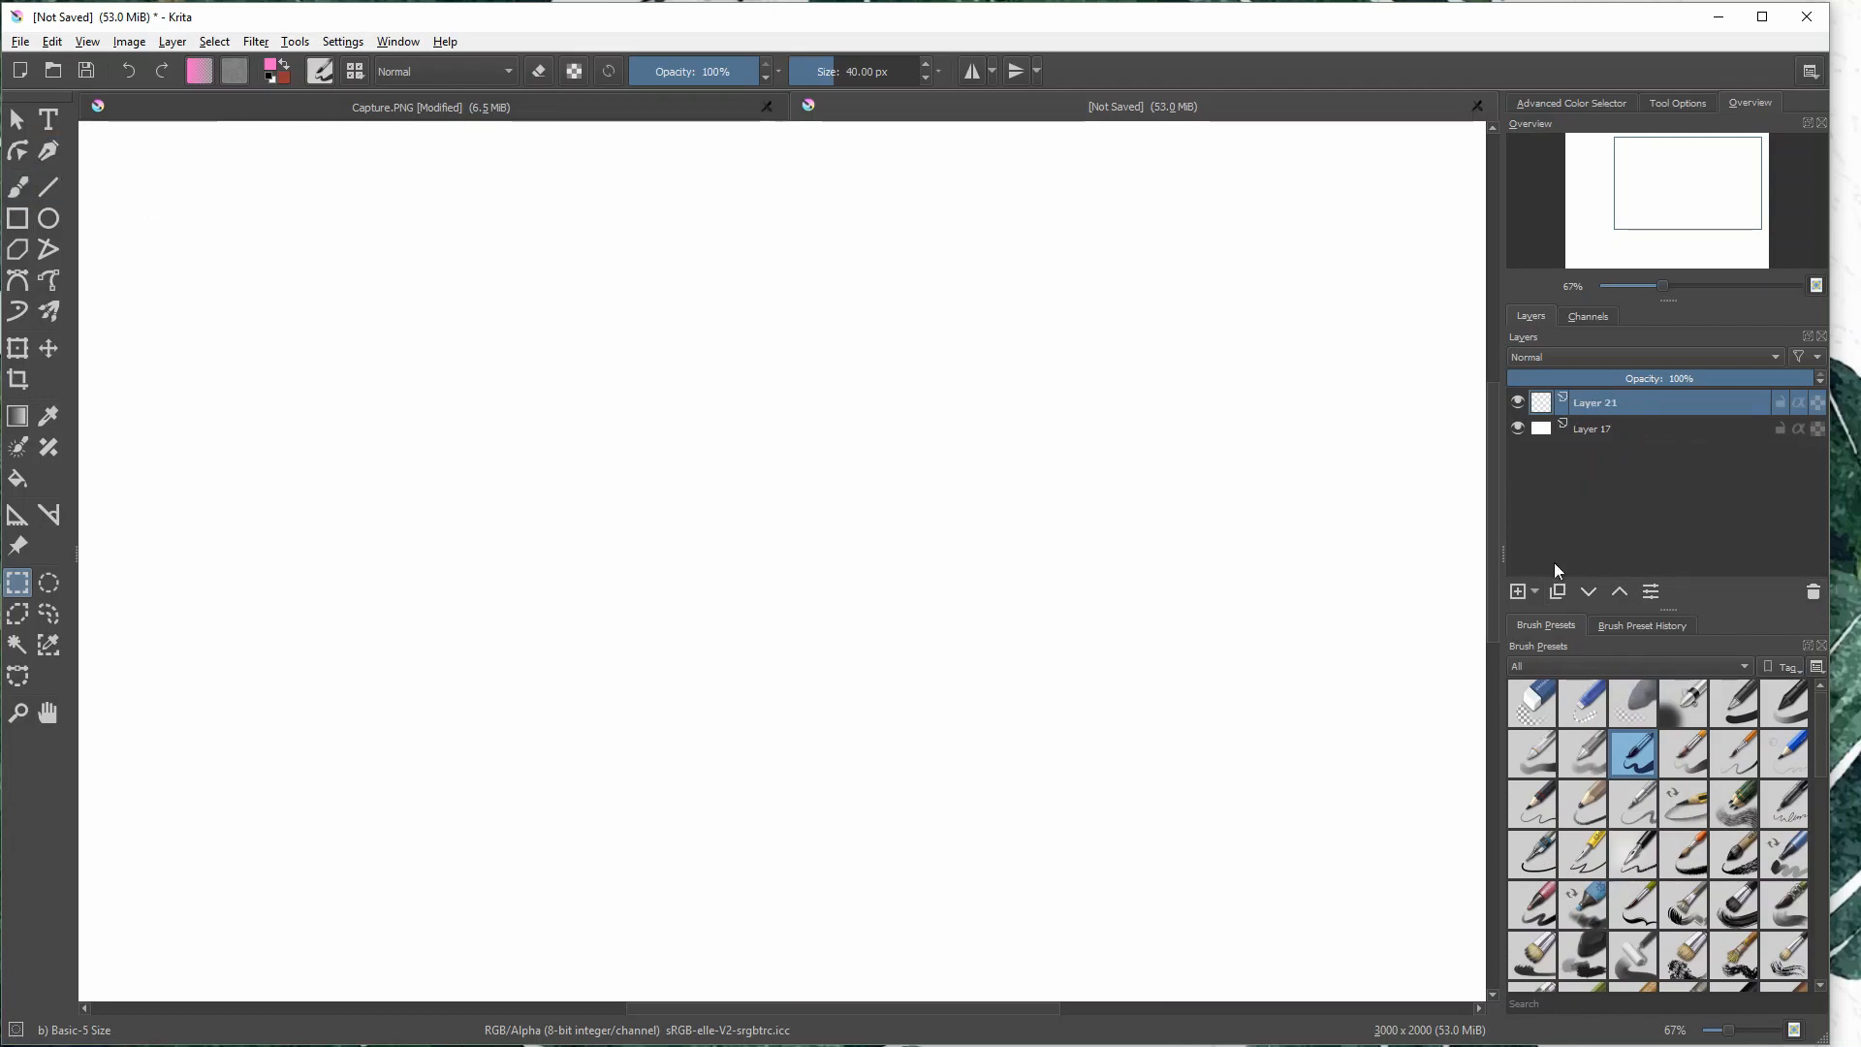
left_click(1533, 589)
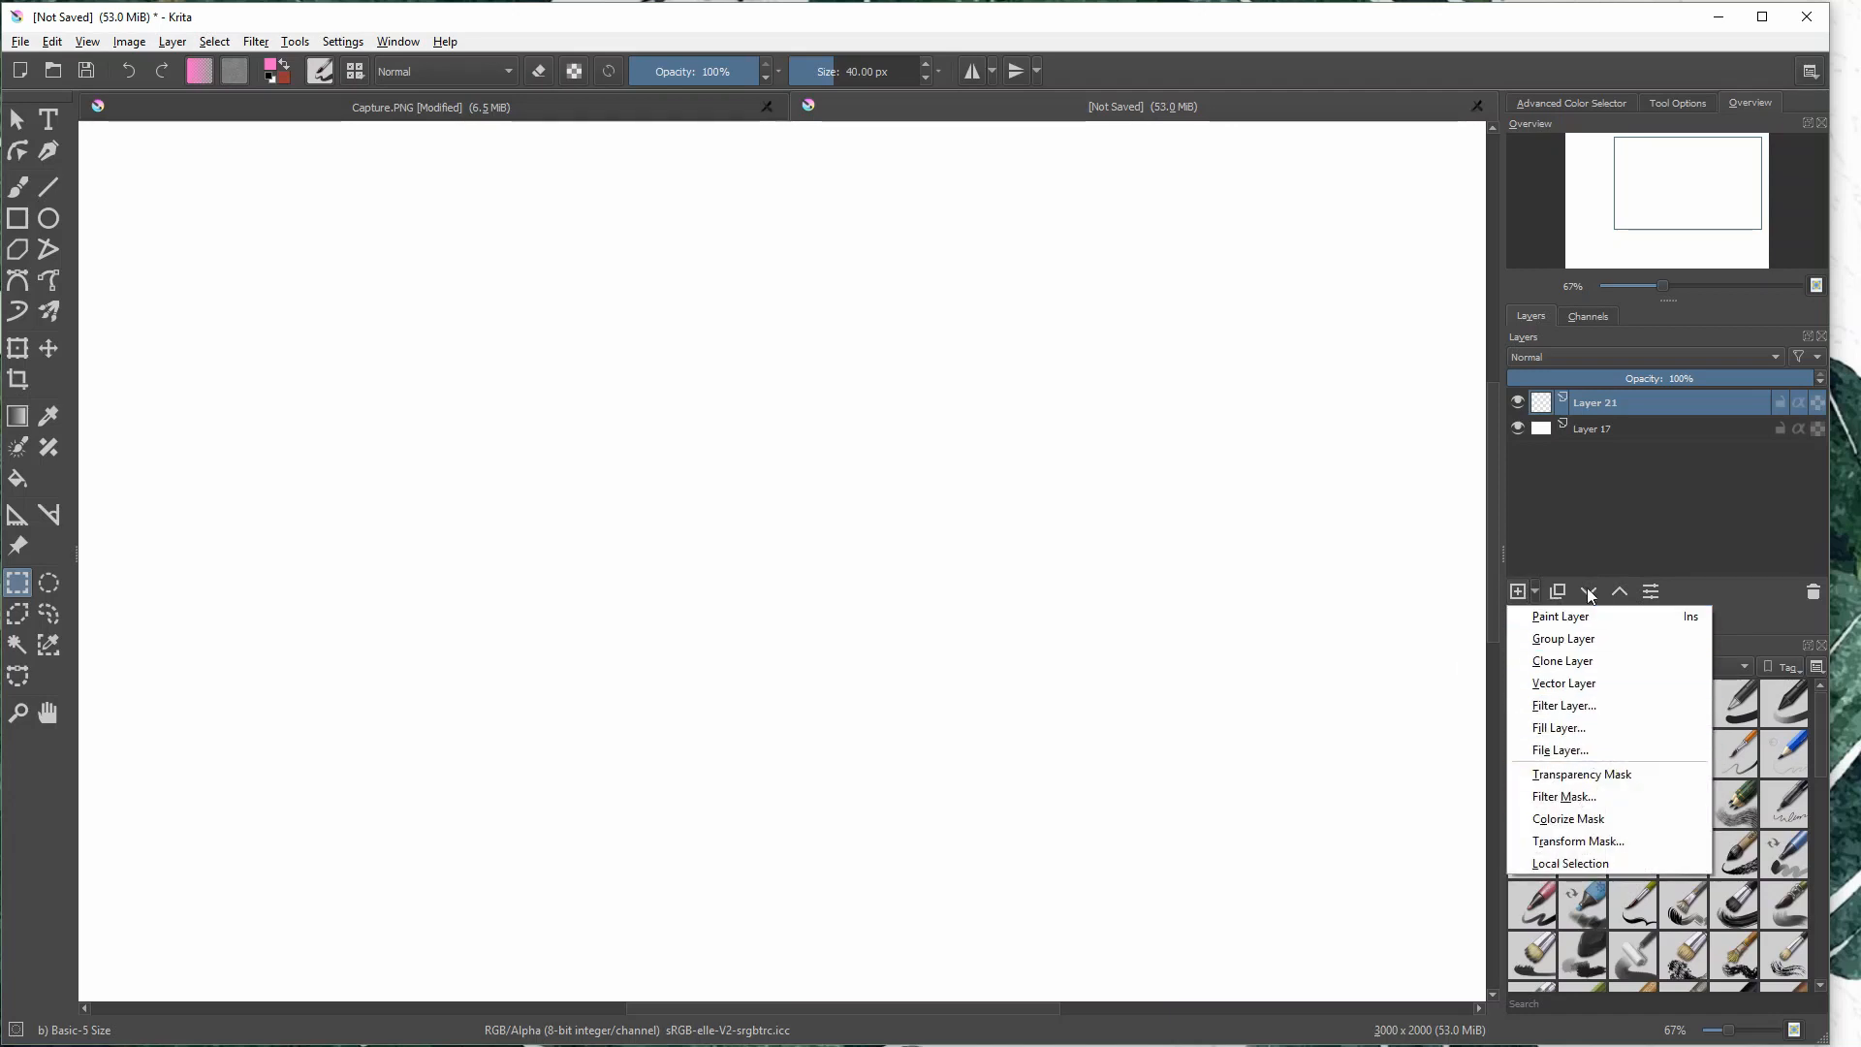
left_click(1500, 613)
- Add another paint layer and delete it, and move the remaining empty layer below the white one and back up
left_click(1518, 591)
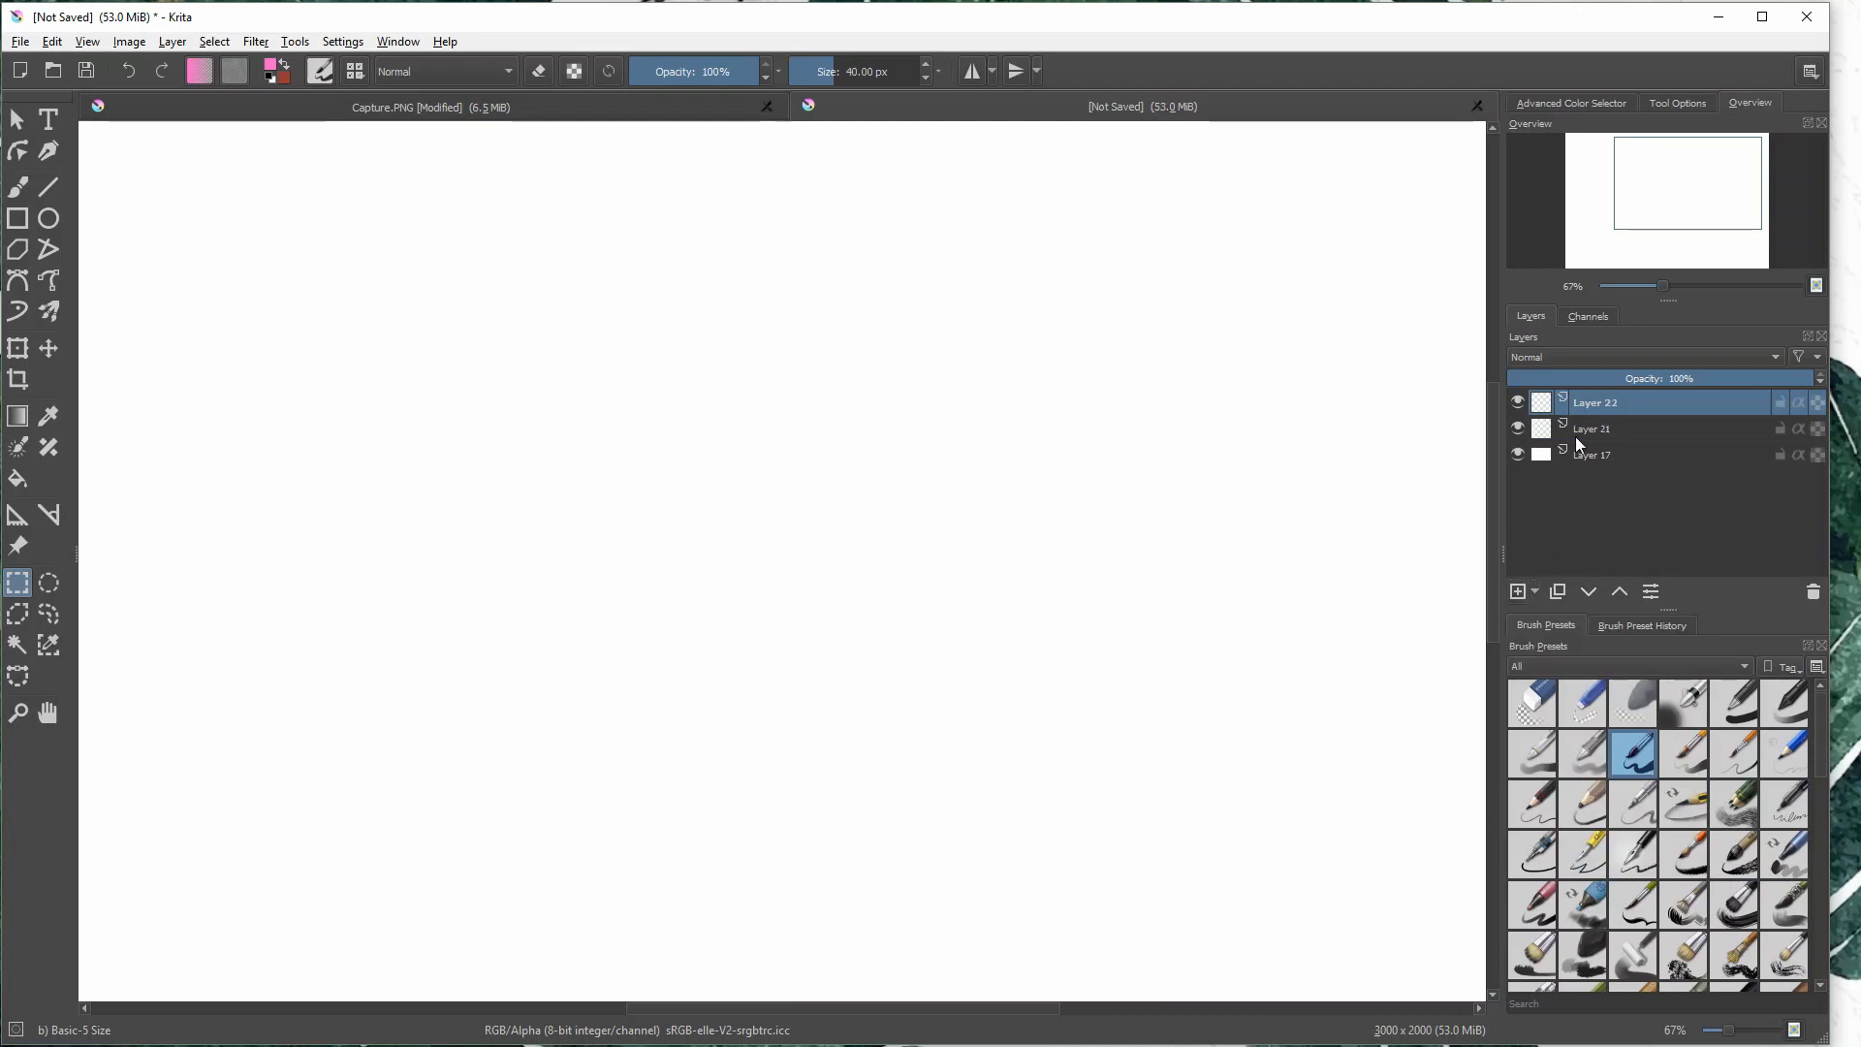
left_click(1814, 594)
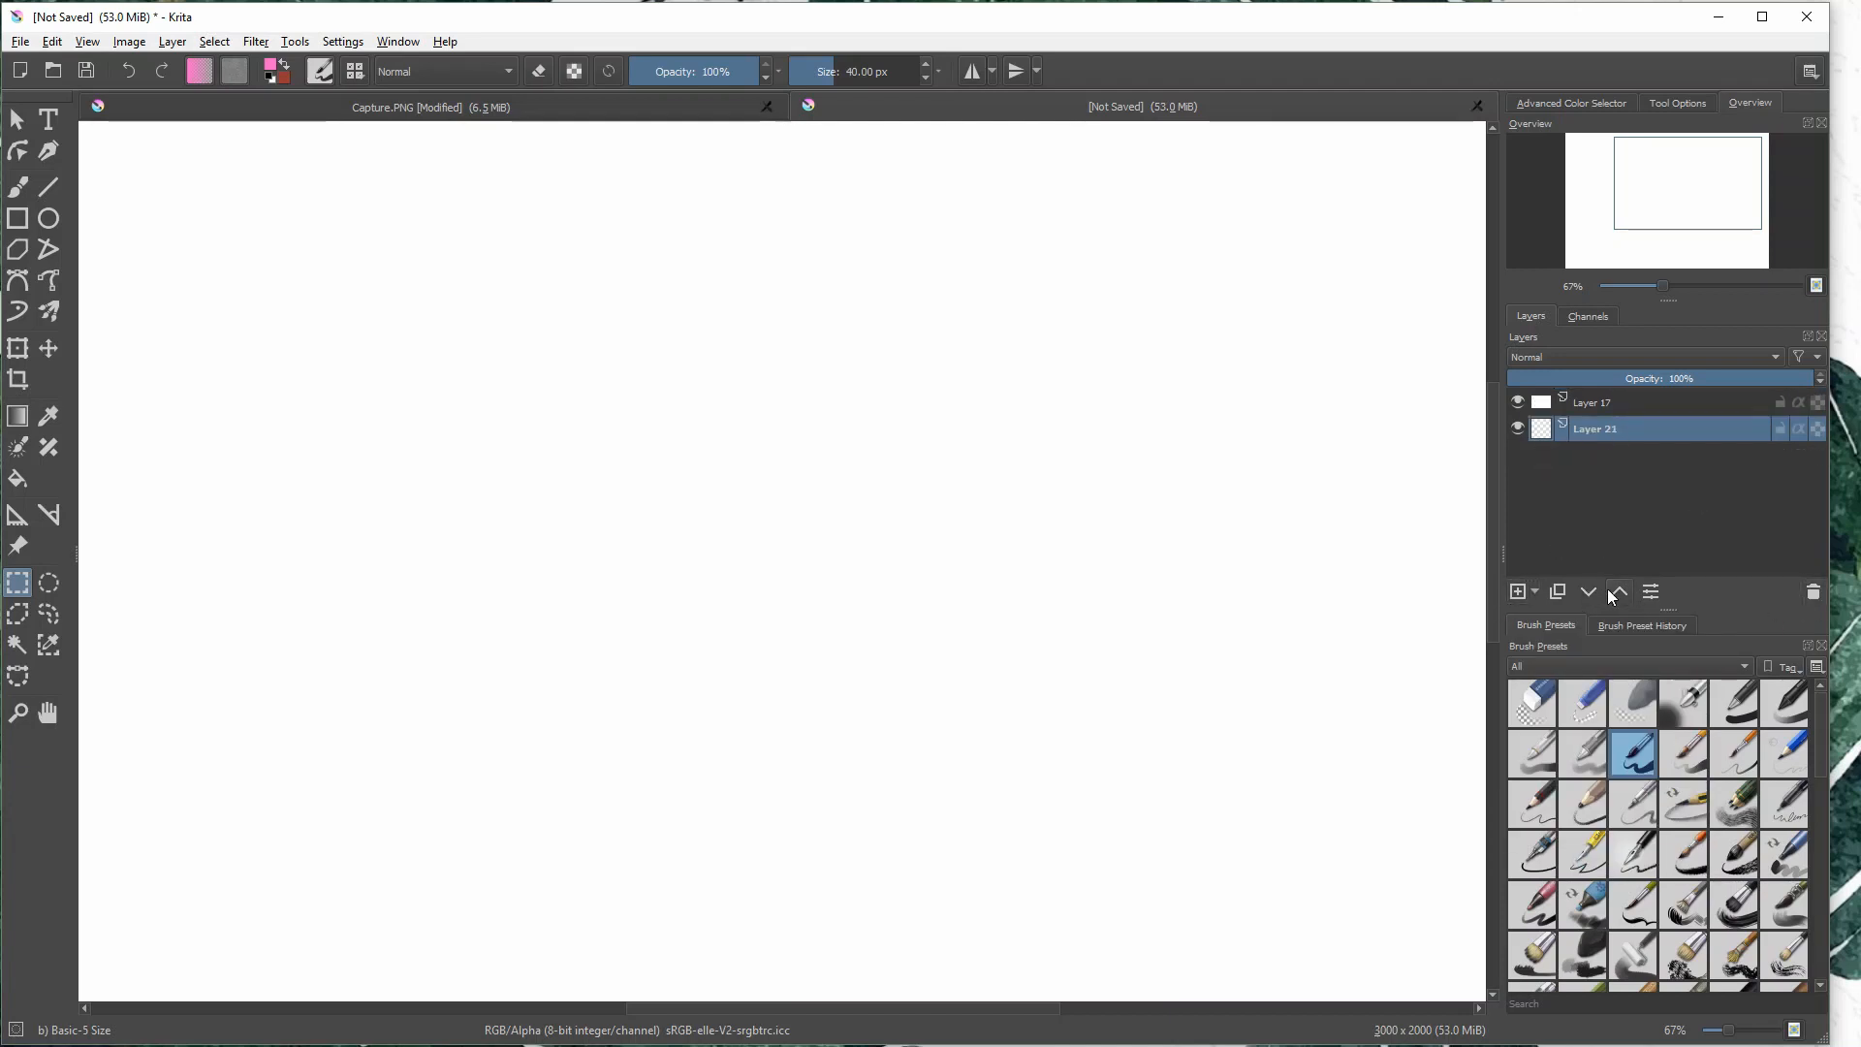
- Assign the brown color label to the empty top layer in its layer properties
left_click(1656, 592)
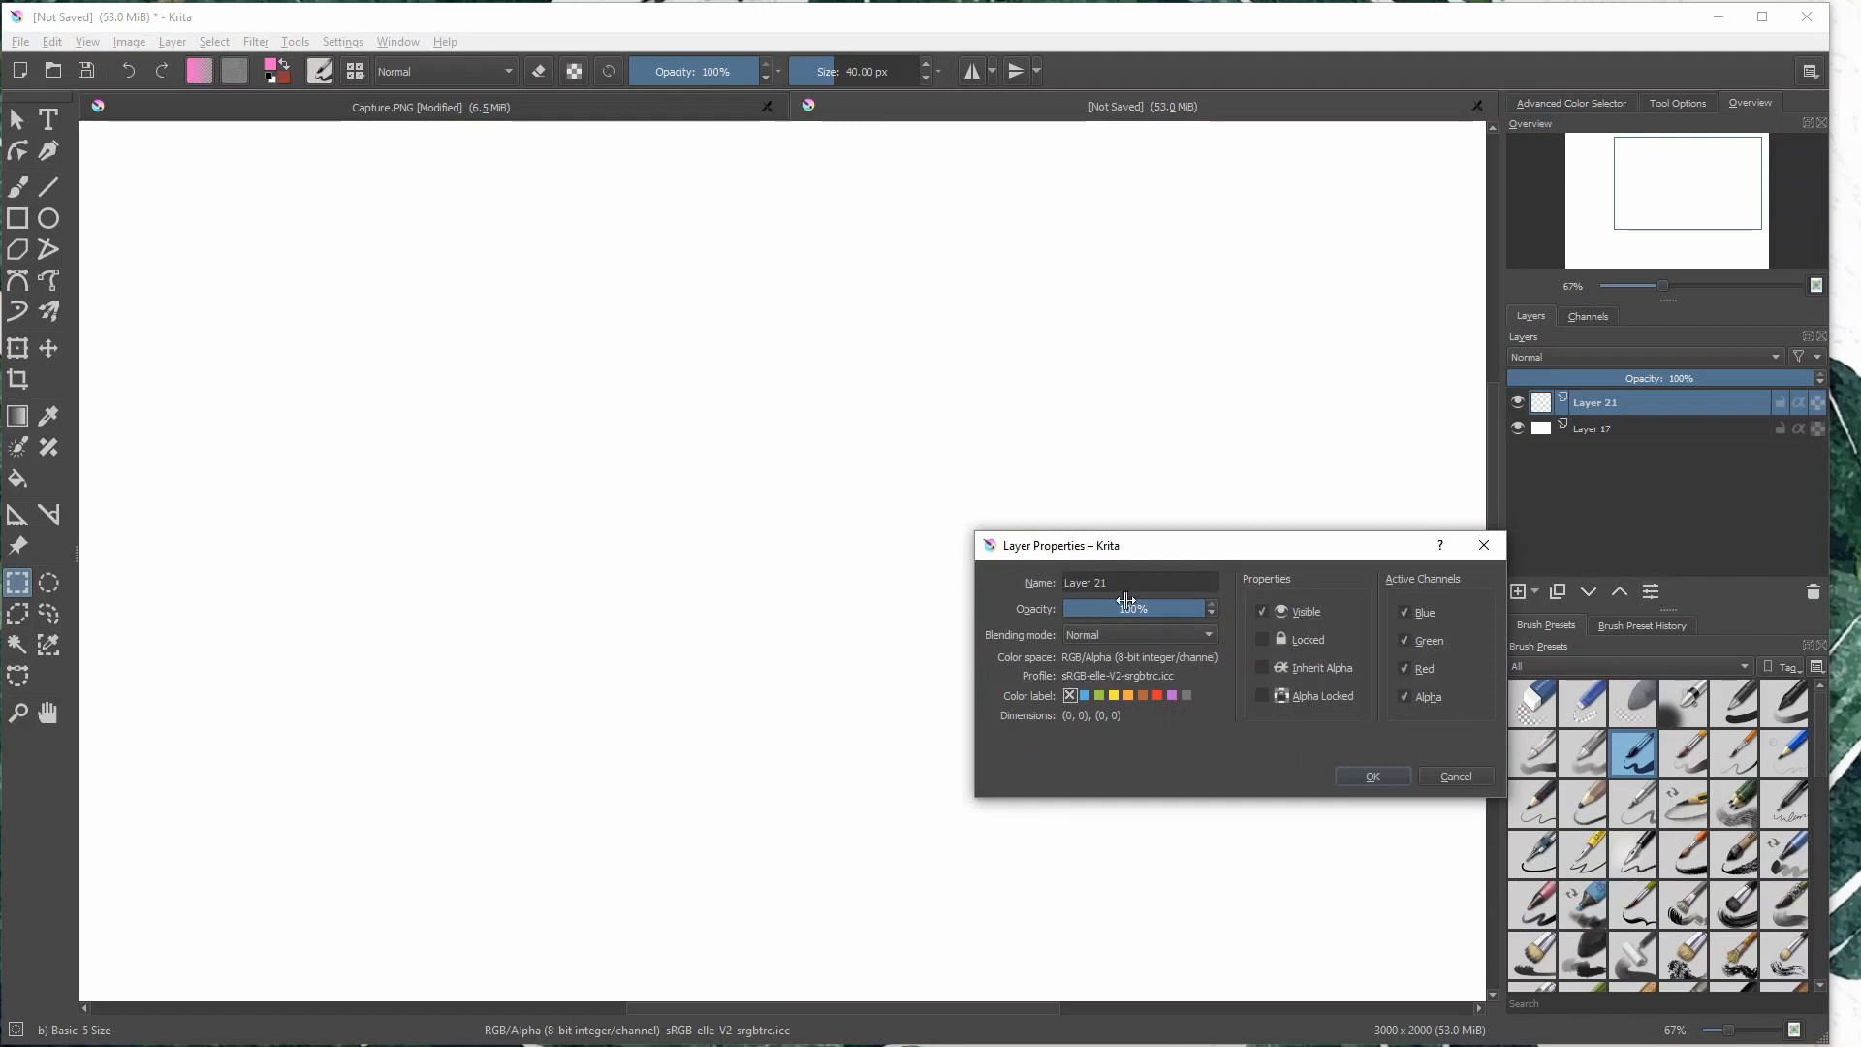
left_click(1142, 695)
left_click(1768, 498)
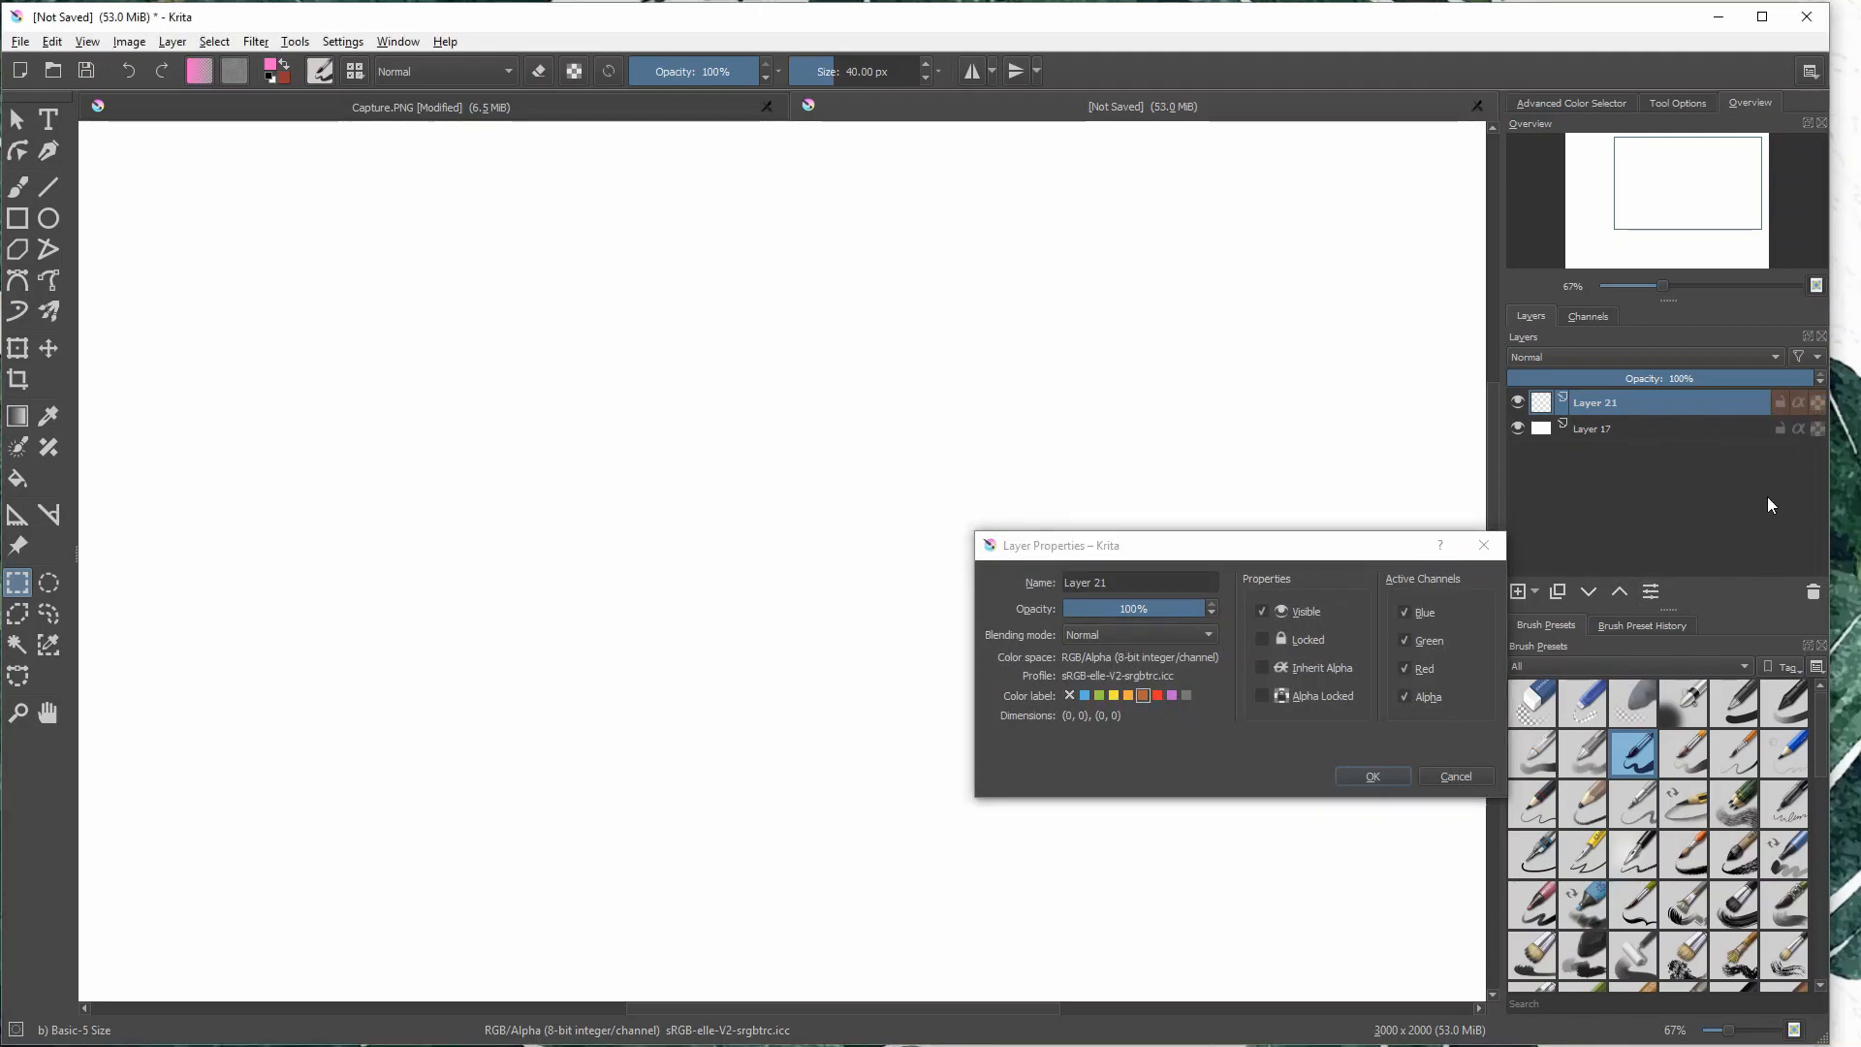
left_click(1392, 771)
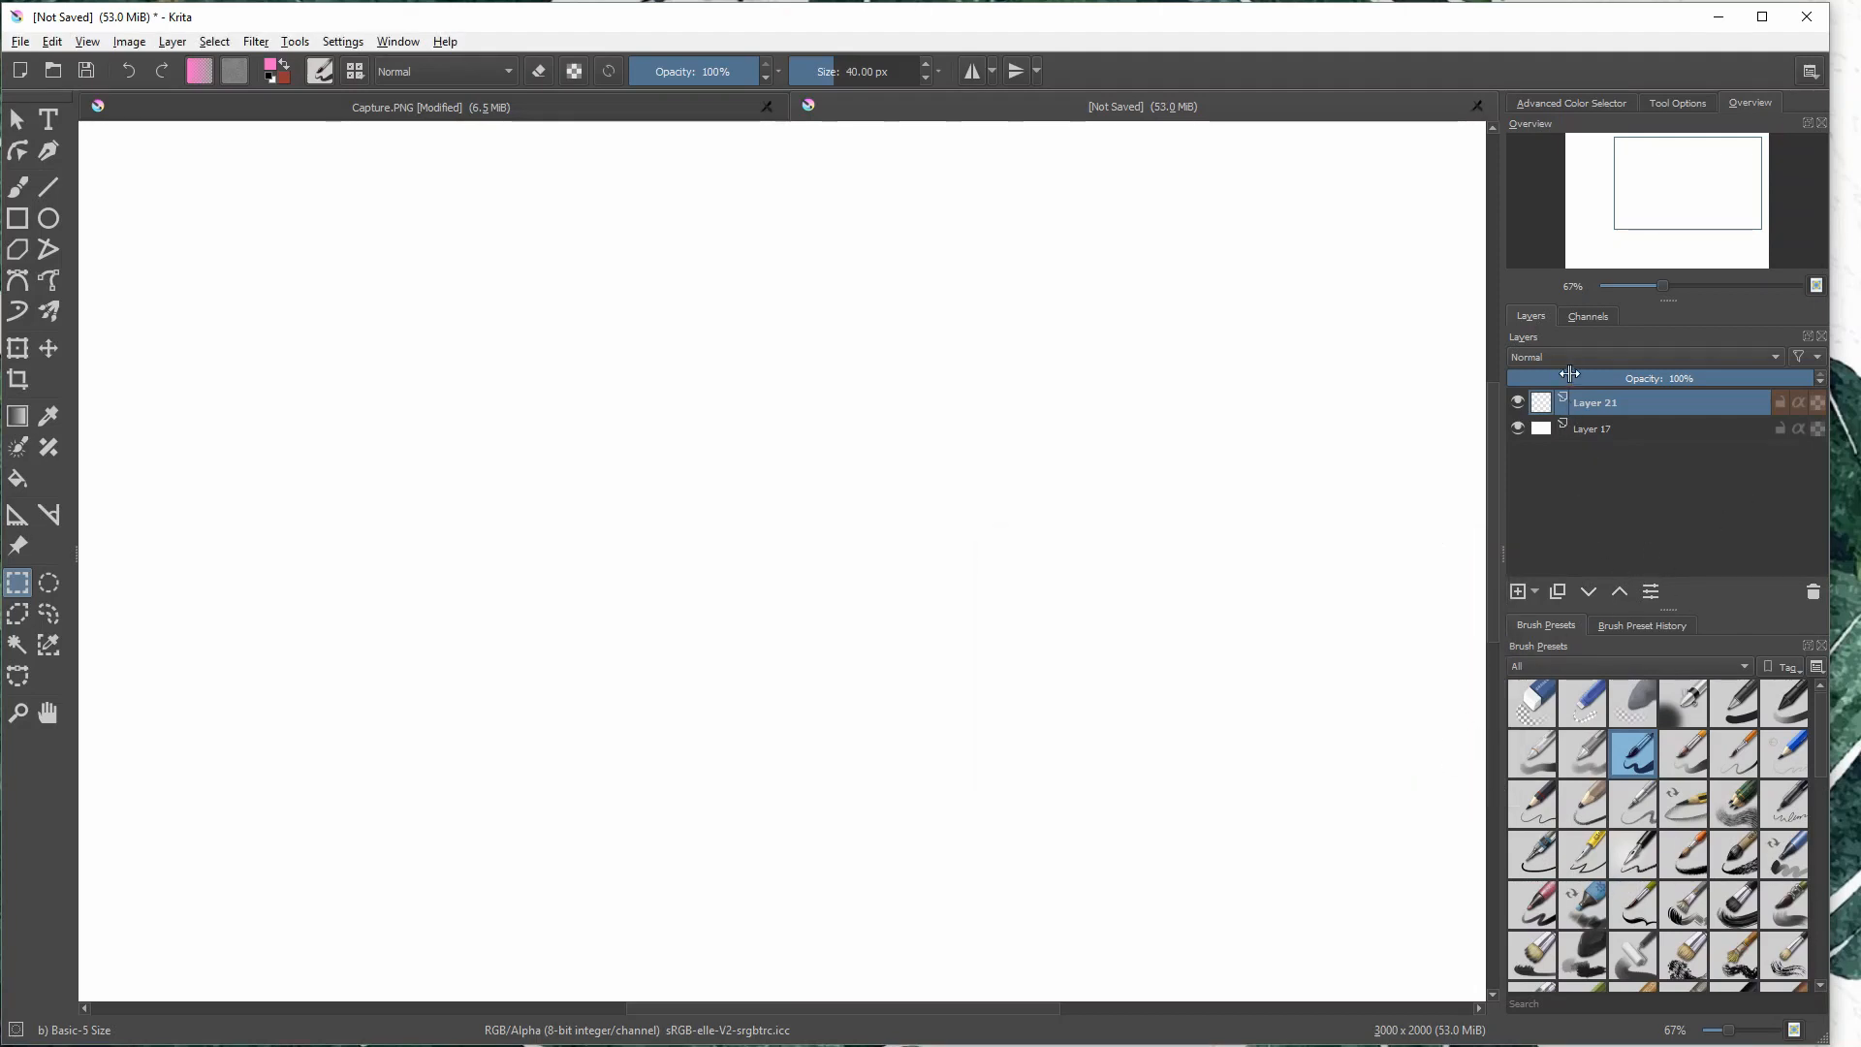
- Switch between the two layers and remove the color label from the empty top layer in its layer properties
left_click(1650, 428)
left_click(1663, 411)
left_click(1696, 429)
left_click(1678, 410)
left_click(1683, 432)
left_click(1702, 402)
left_click(1650, 592)
left_click(1083, 695)
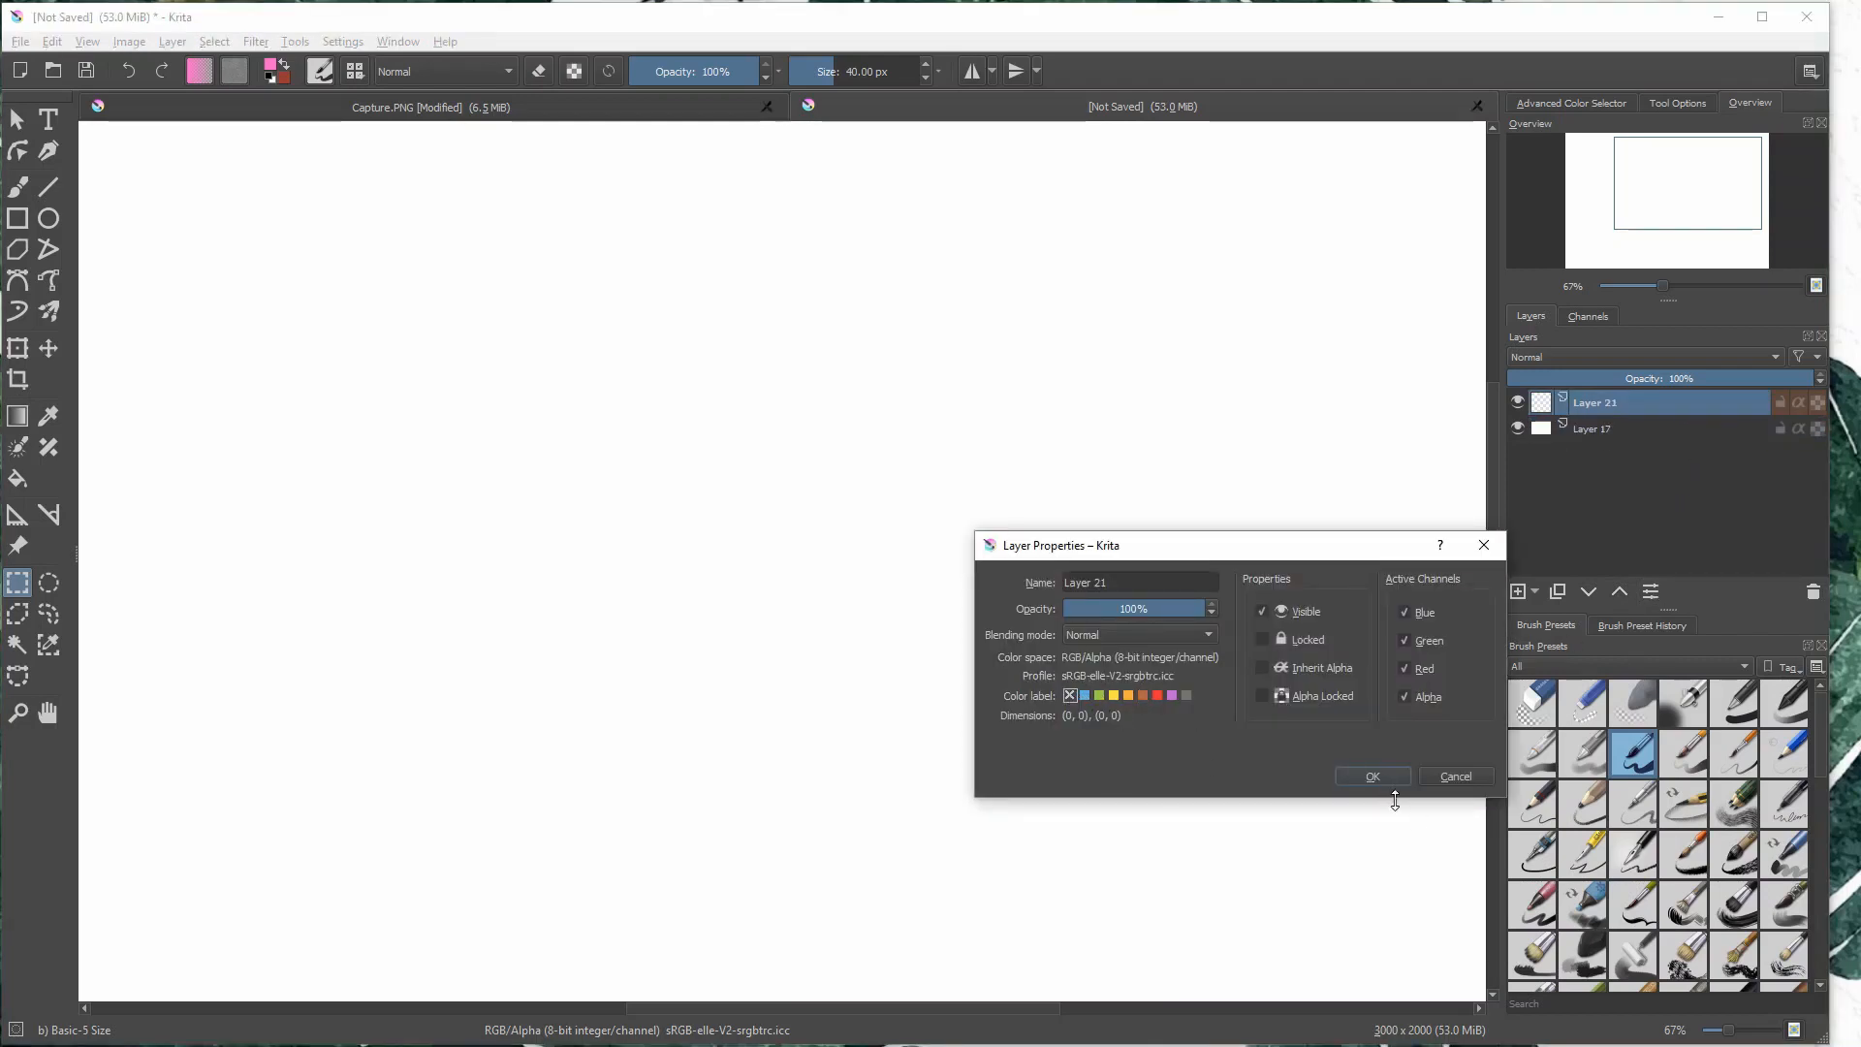
left_click(1386, 780)
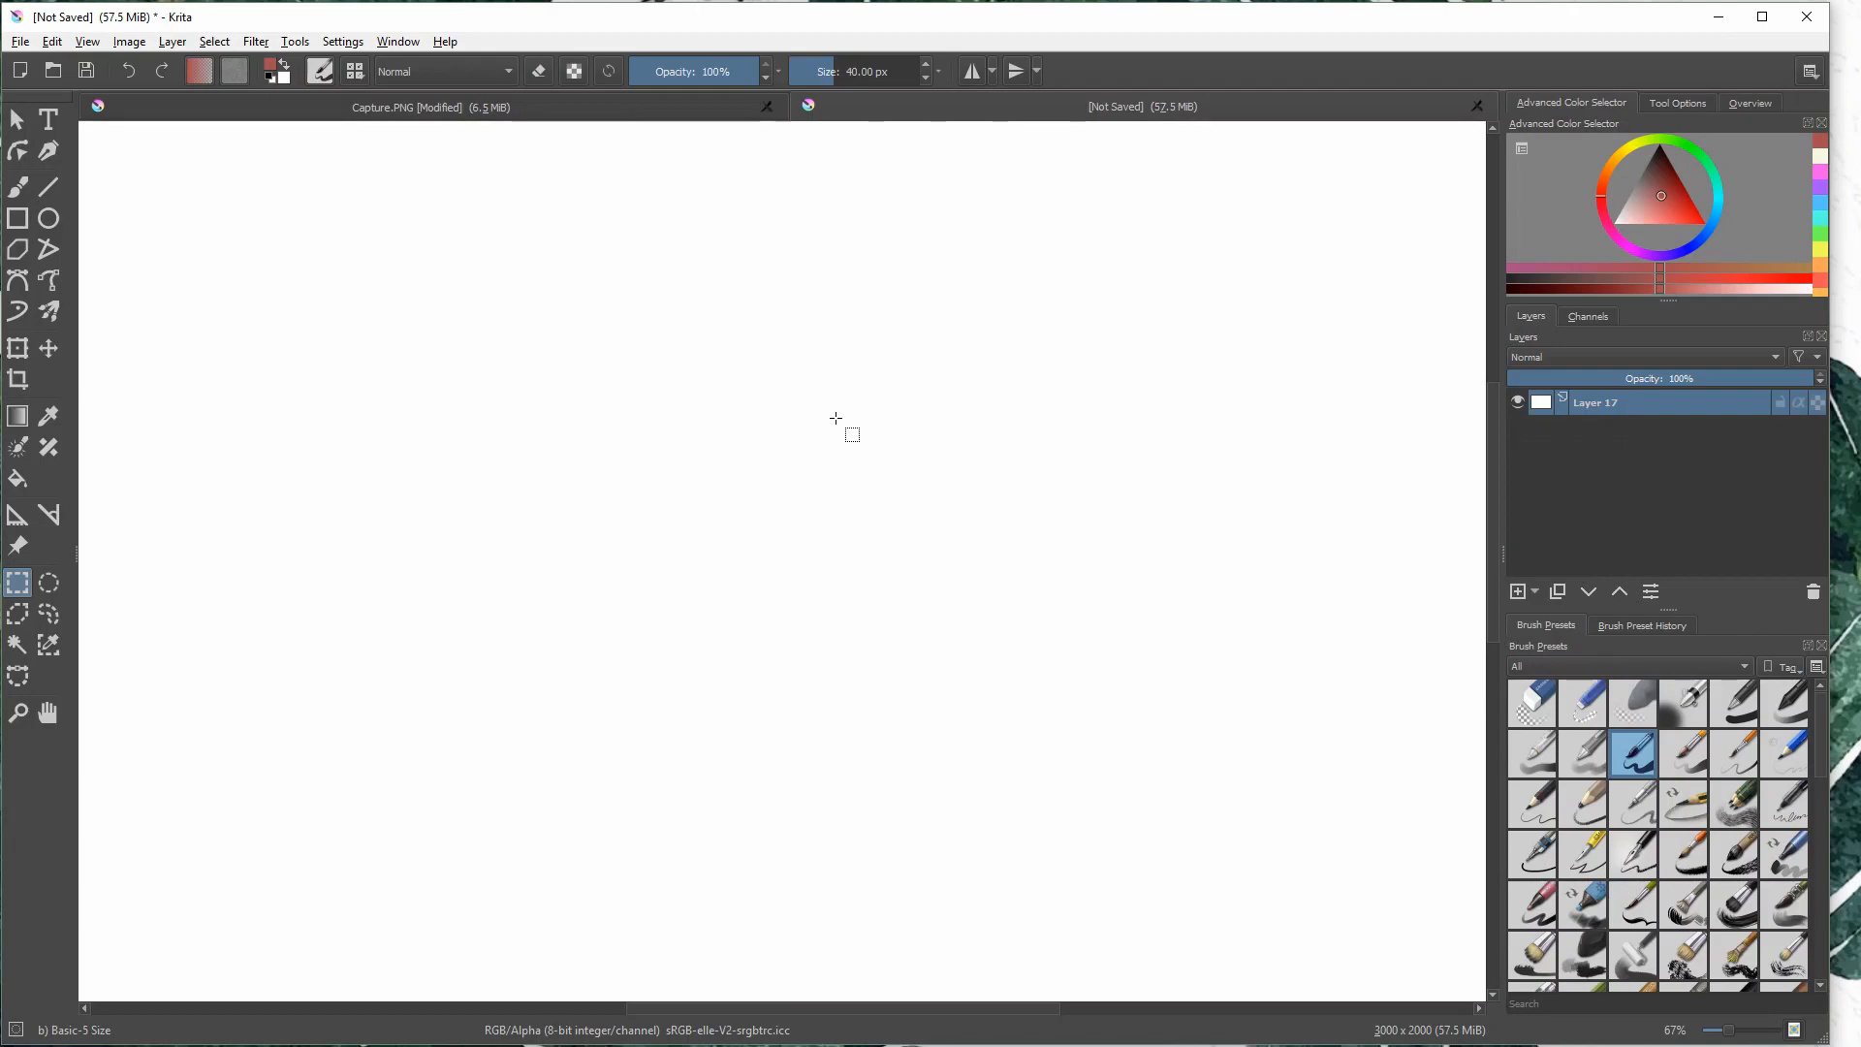
- Minimize Krita and highlight the art program shortcuts on the desktop, including the Krita one
left_click(1718, 16)
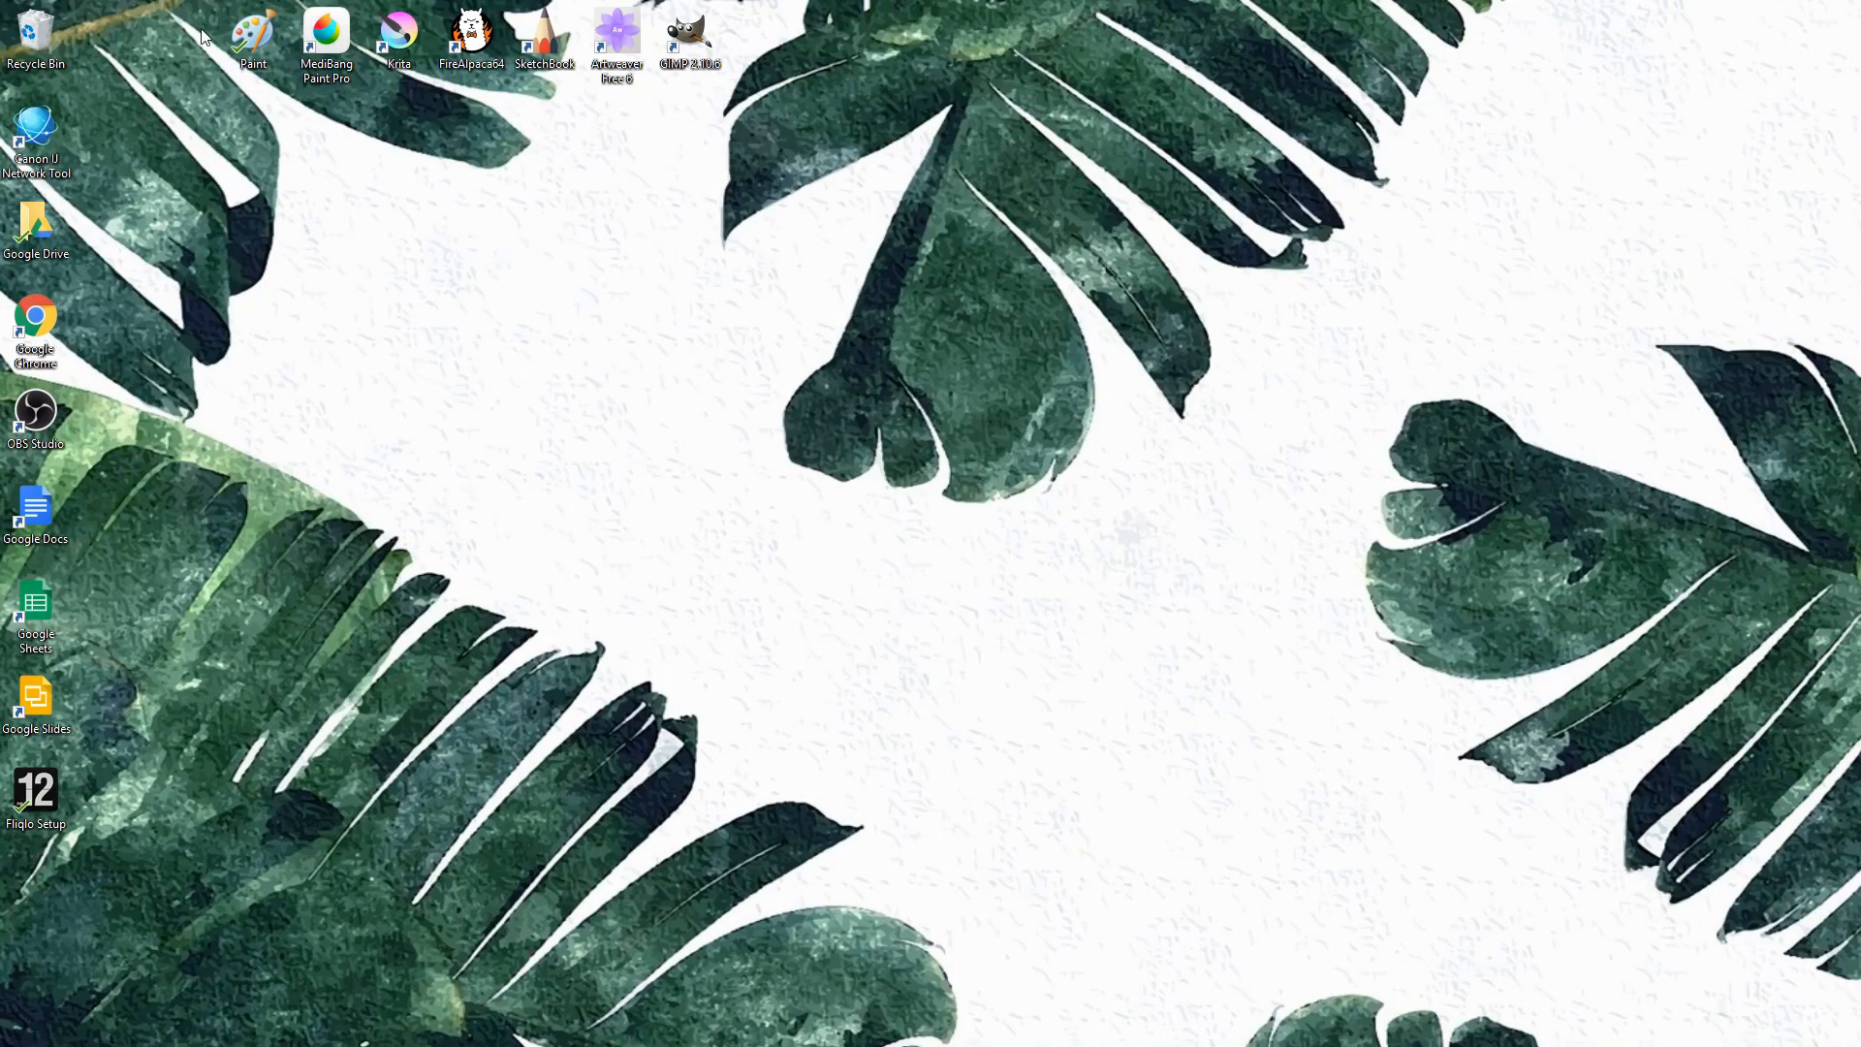
mouse_move(200, 5)
left_mouse_down()
mouse_move(509, 94)
mouse_move(693, 98)
left_mouse_up()
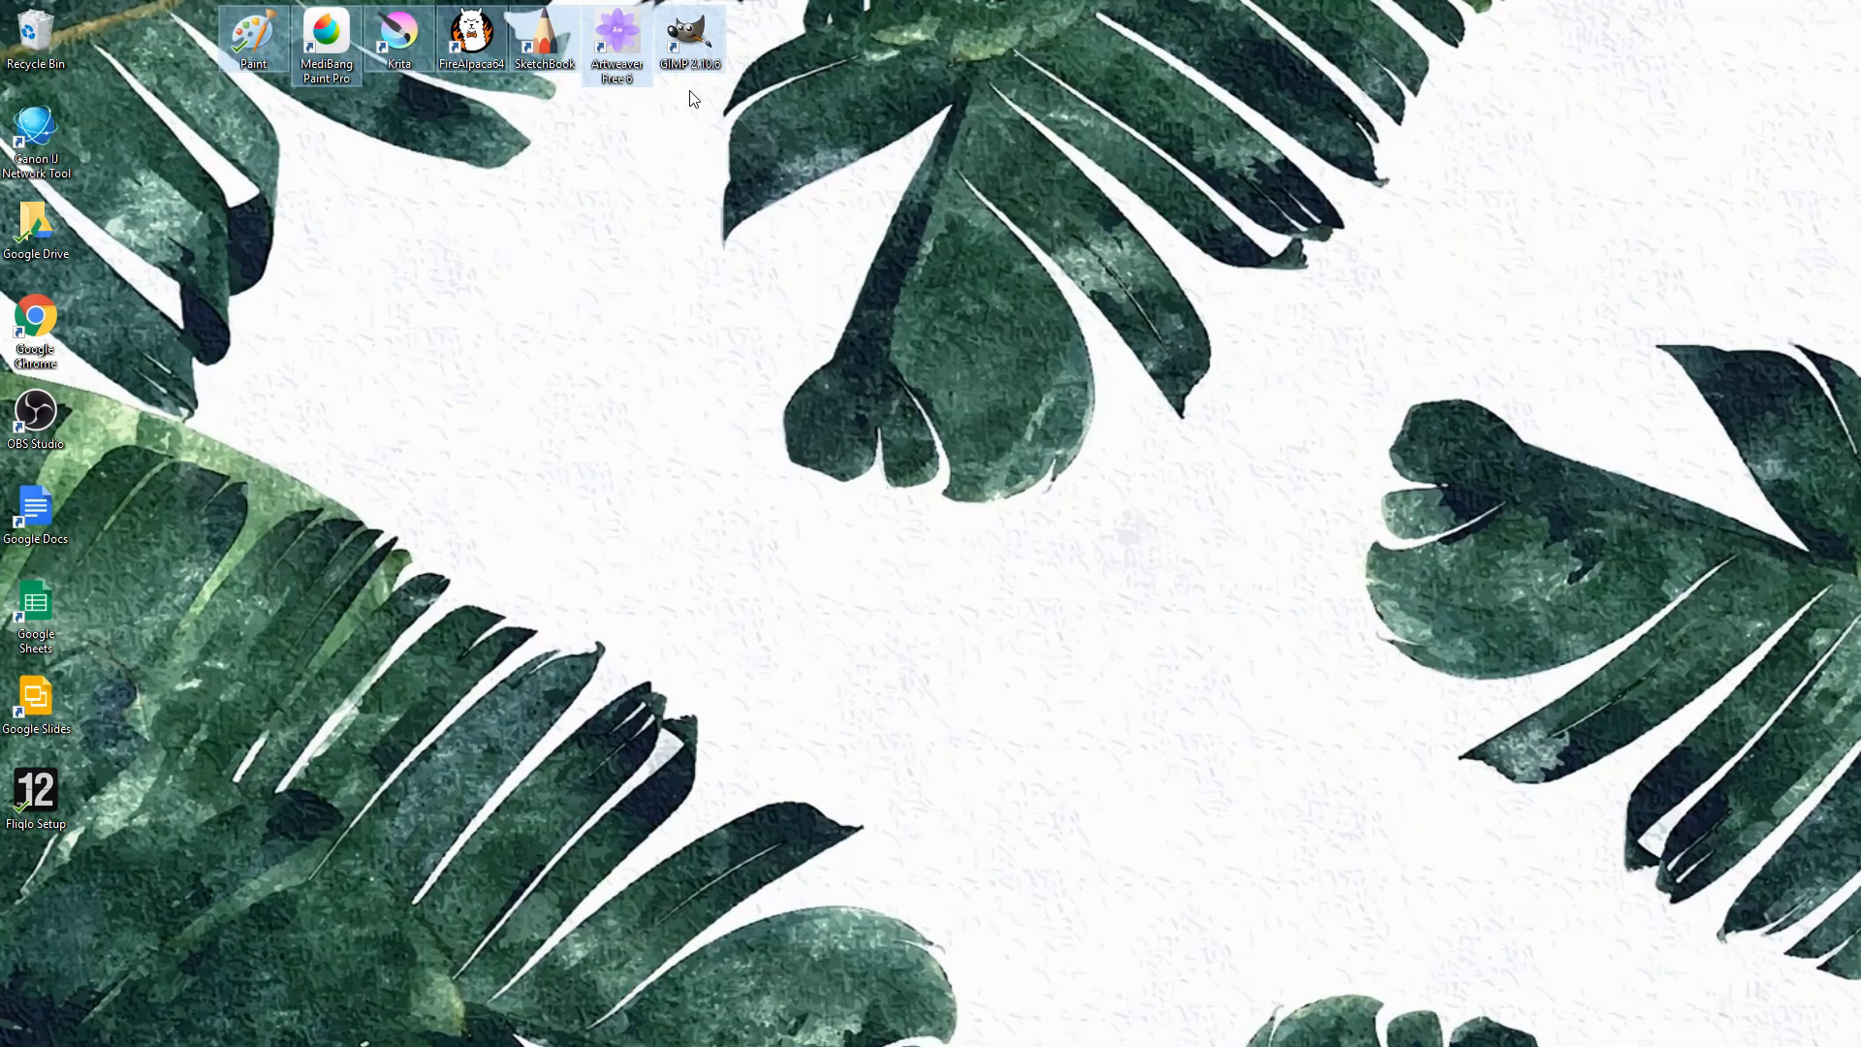
left_click(647, 133)
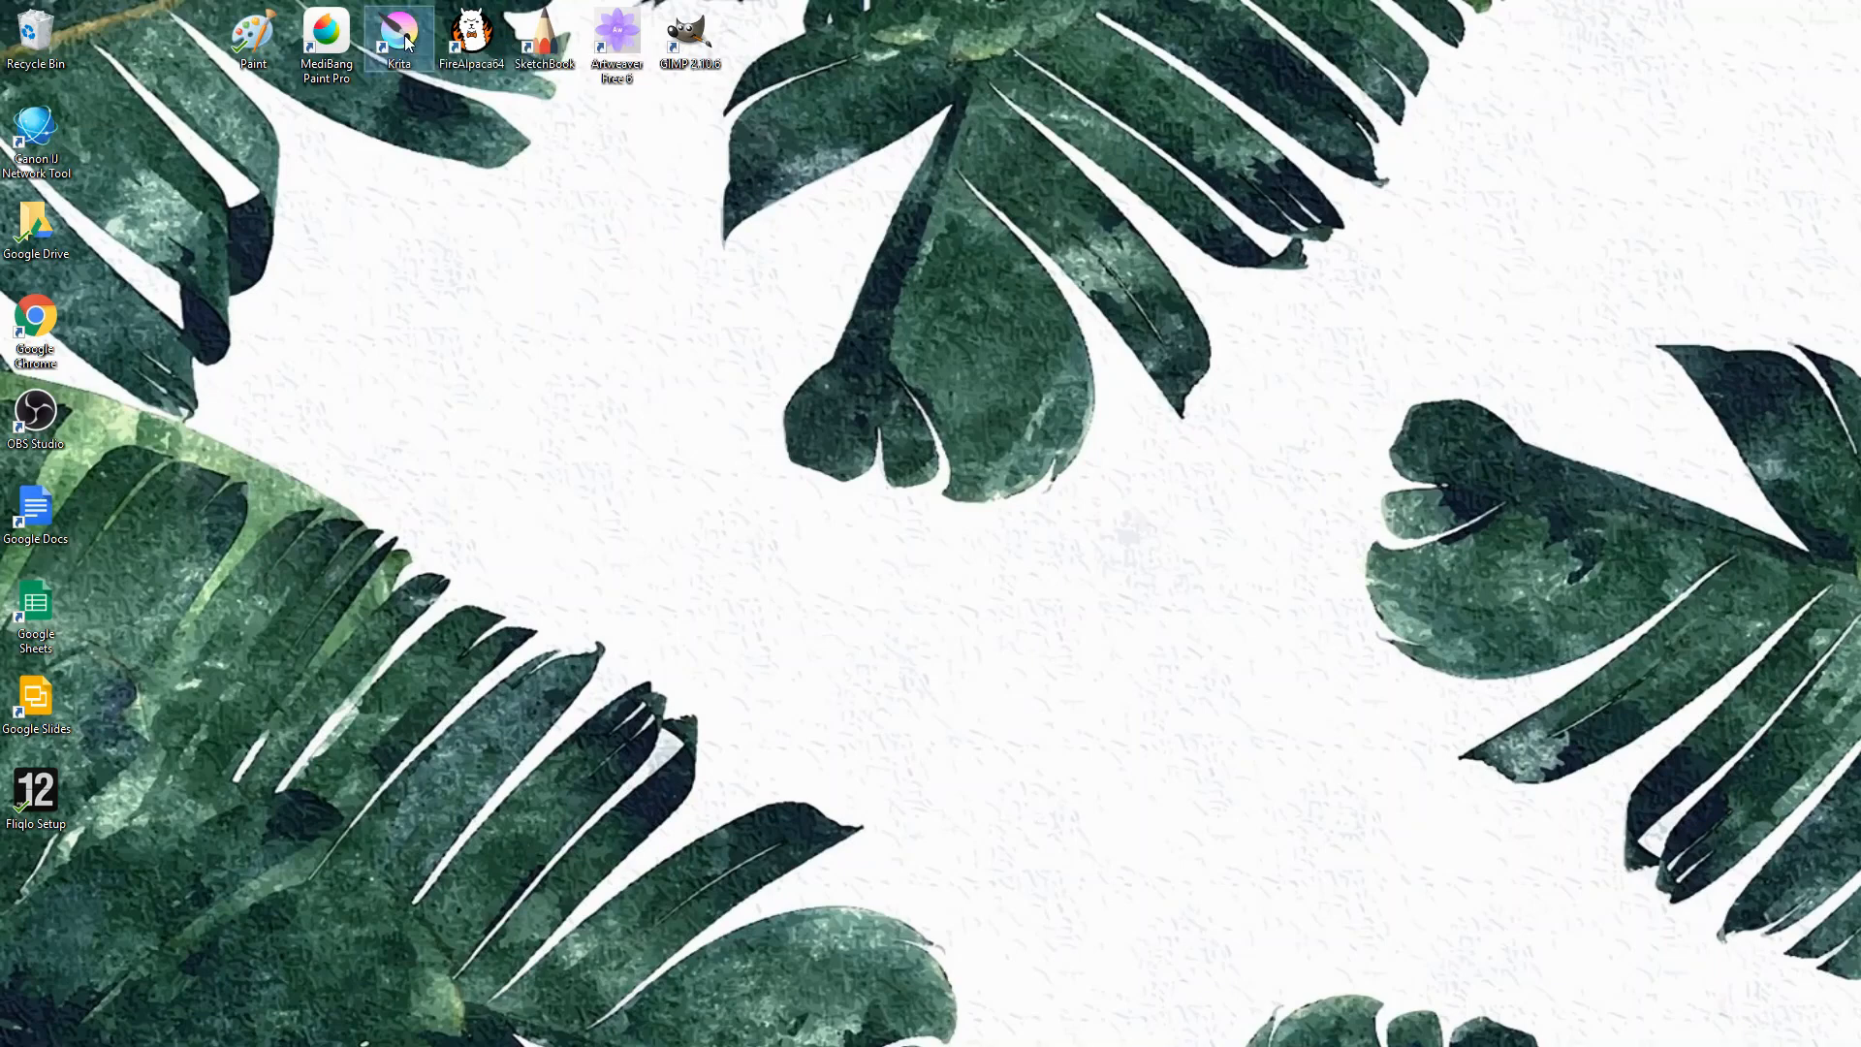
left_click_drag(407, 39, 407, 233)
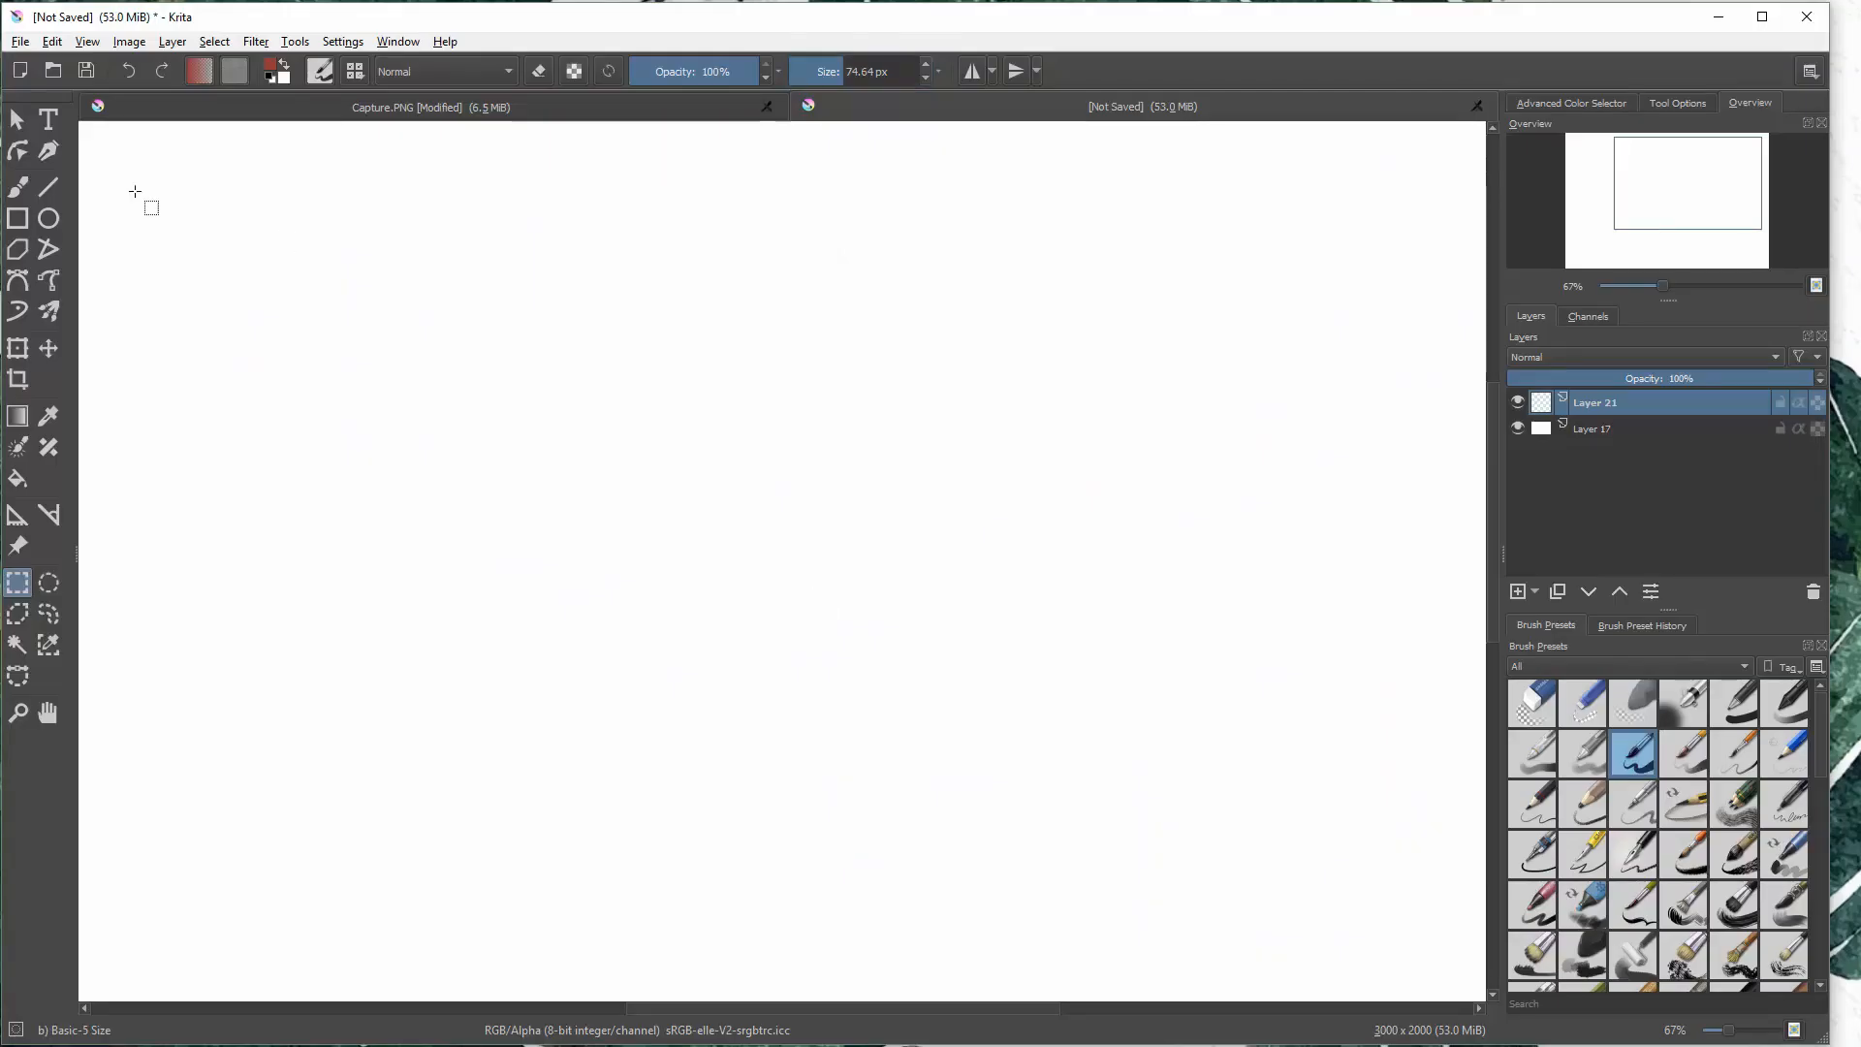
- In Krita, handwrite "It's" in large dark red brush strokes across the upper part of the canvas
key("b")
left_click_drag(229, 229, 506, 212)
left_click_drag(380, 243, 402, 438)
left_click_drag(291, 467, 523, 429)
left_click_drag(567, 225, 625, 438)
left_click_drag(525, 308, 691, 308)
mouse_move(816, 283)
left_mouse_down()
mouse_move(764, 431)
mouse_move(826, 277)
left_mouse_up()
- Handwrite "FREE!" in large dark red brush strokes below "It's", rising toward the exclamation mark
left_click_drag(351, 593, 462, 837)
left_click_drag(332, 582, 424, 541)
left_click_drag(415, 686, 485, 642)
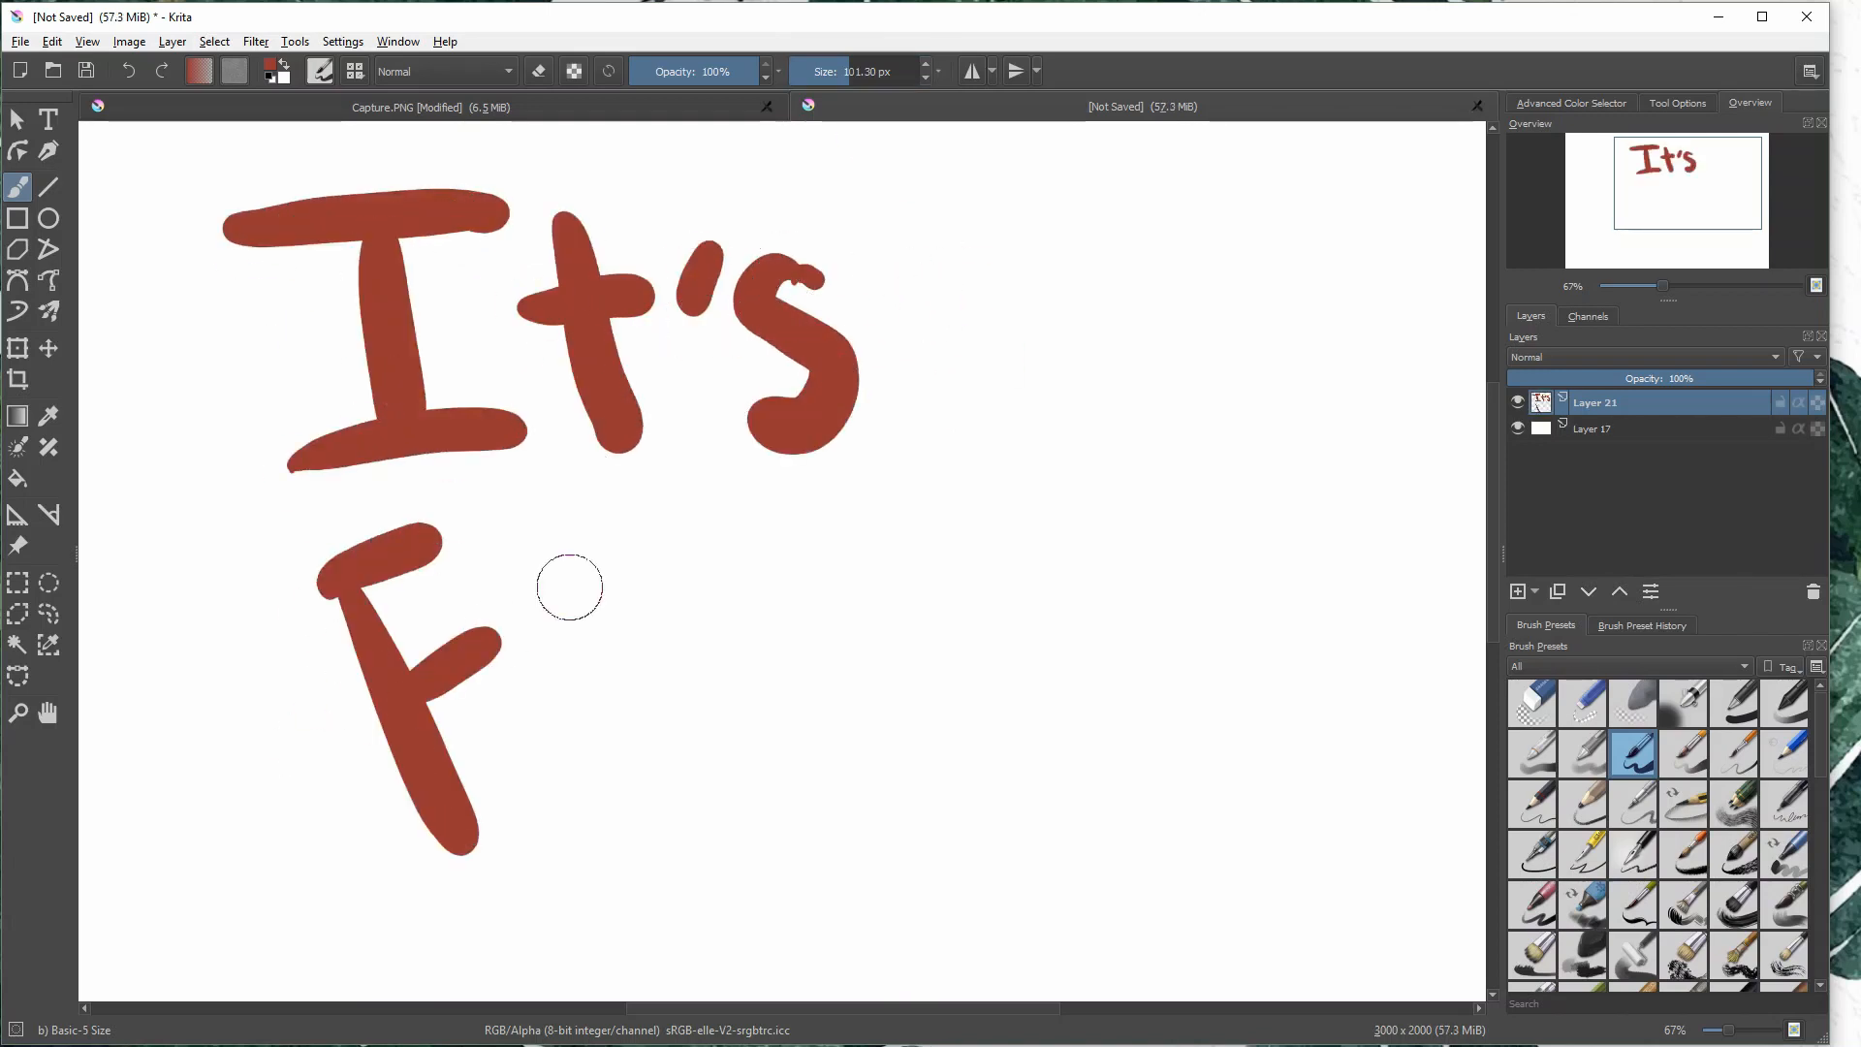
left_click_drag(539, 582, 632, 787)
left_click_drag(535, 570, 761, 735)
left_click_drag(745, 532, 870, 487)
left_click_drag(760, 551, 923, 697)
left_click_drag(796, 630, 909, 574)
left_click_drag(1057, 694, 1199, 588)
left_click_drag(974, 579, 1124, 529)
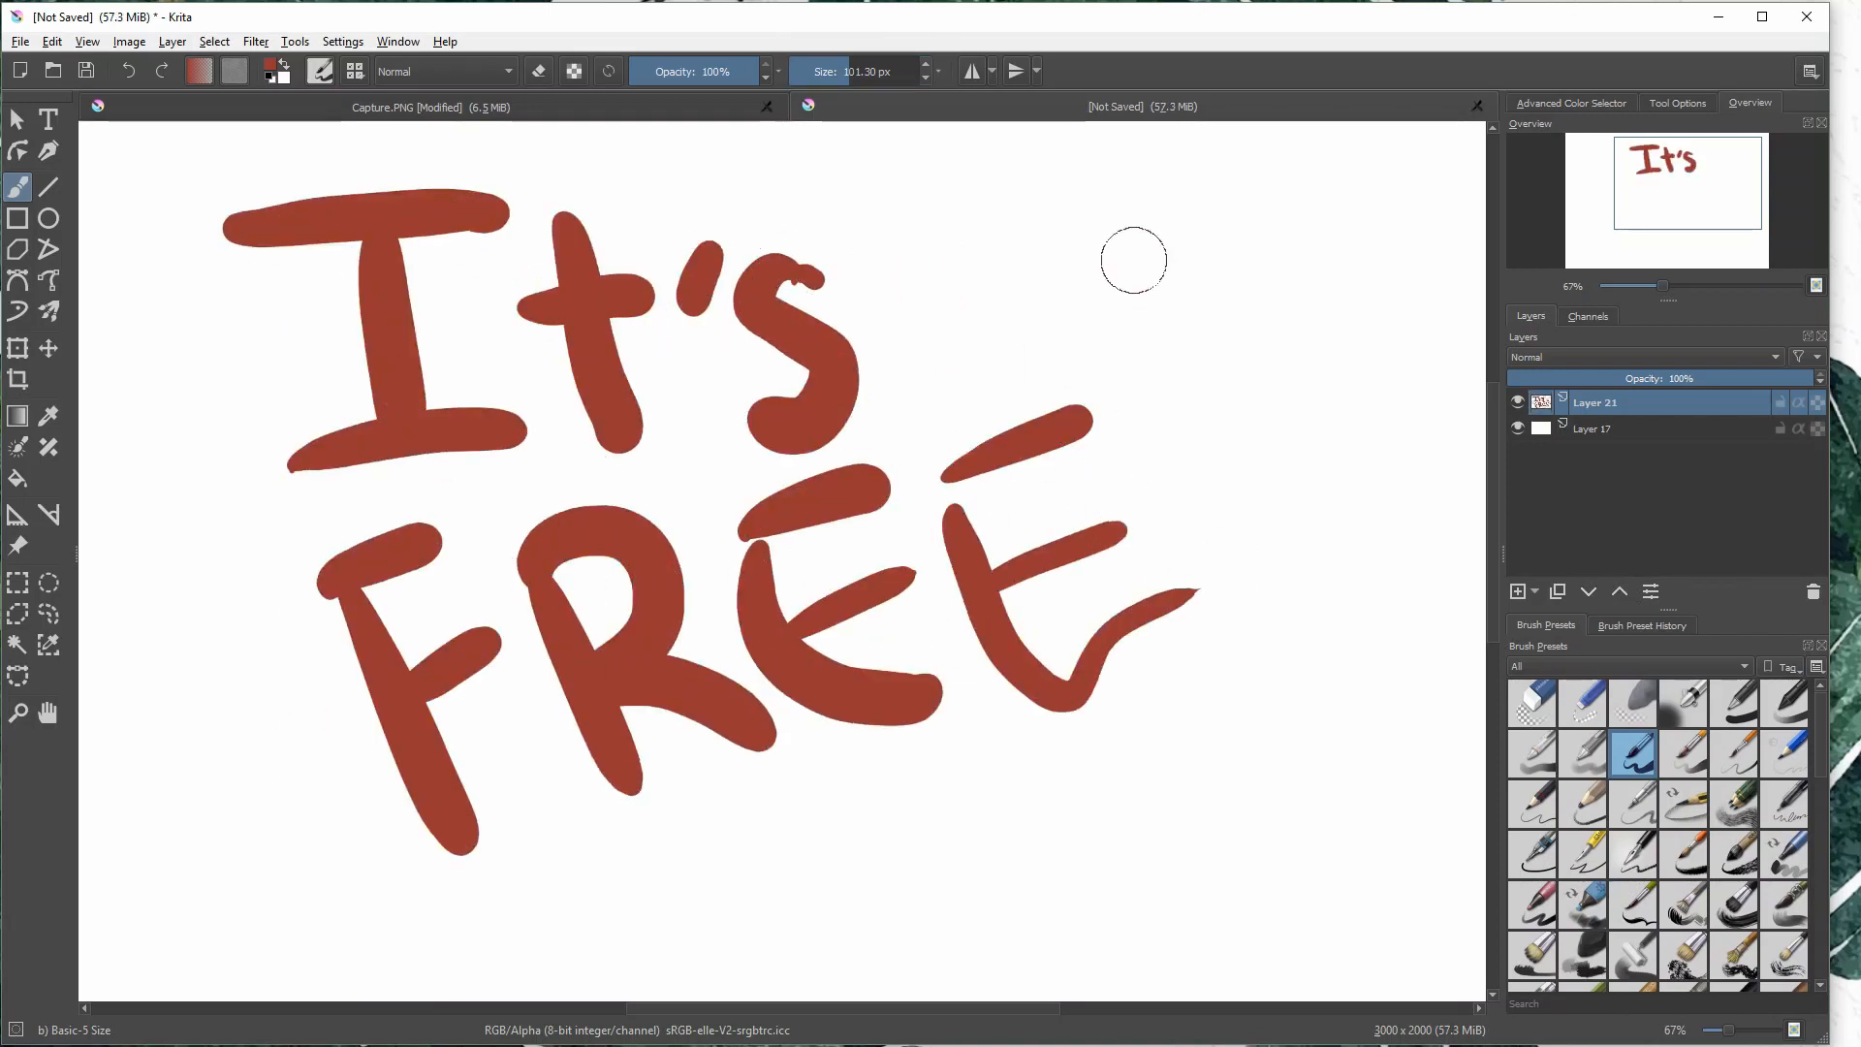
left_click_drag(1153, 367, 1243, 523)
left_click_drag(1260, 577, 1268, 596)
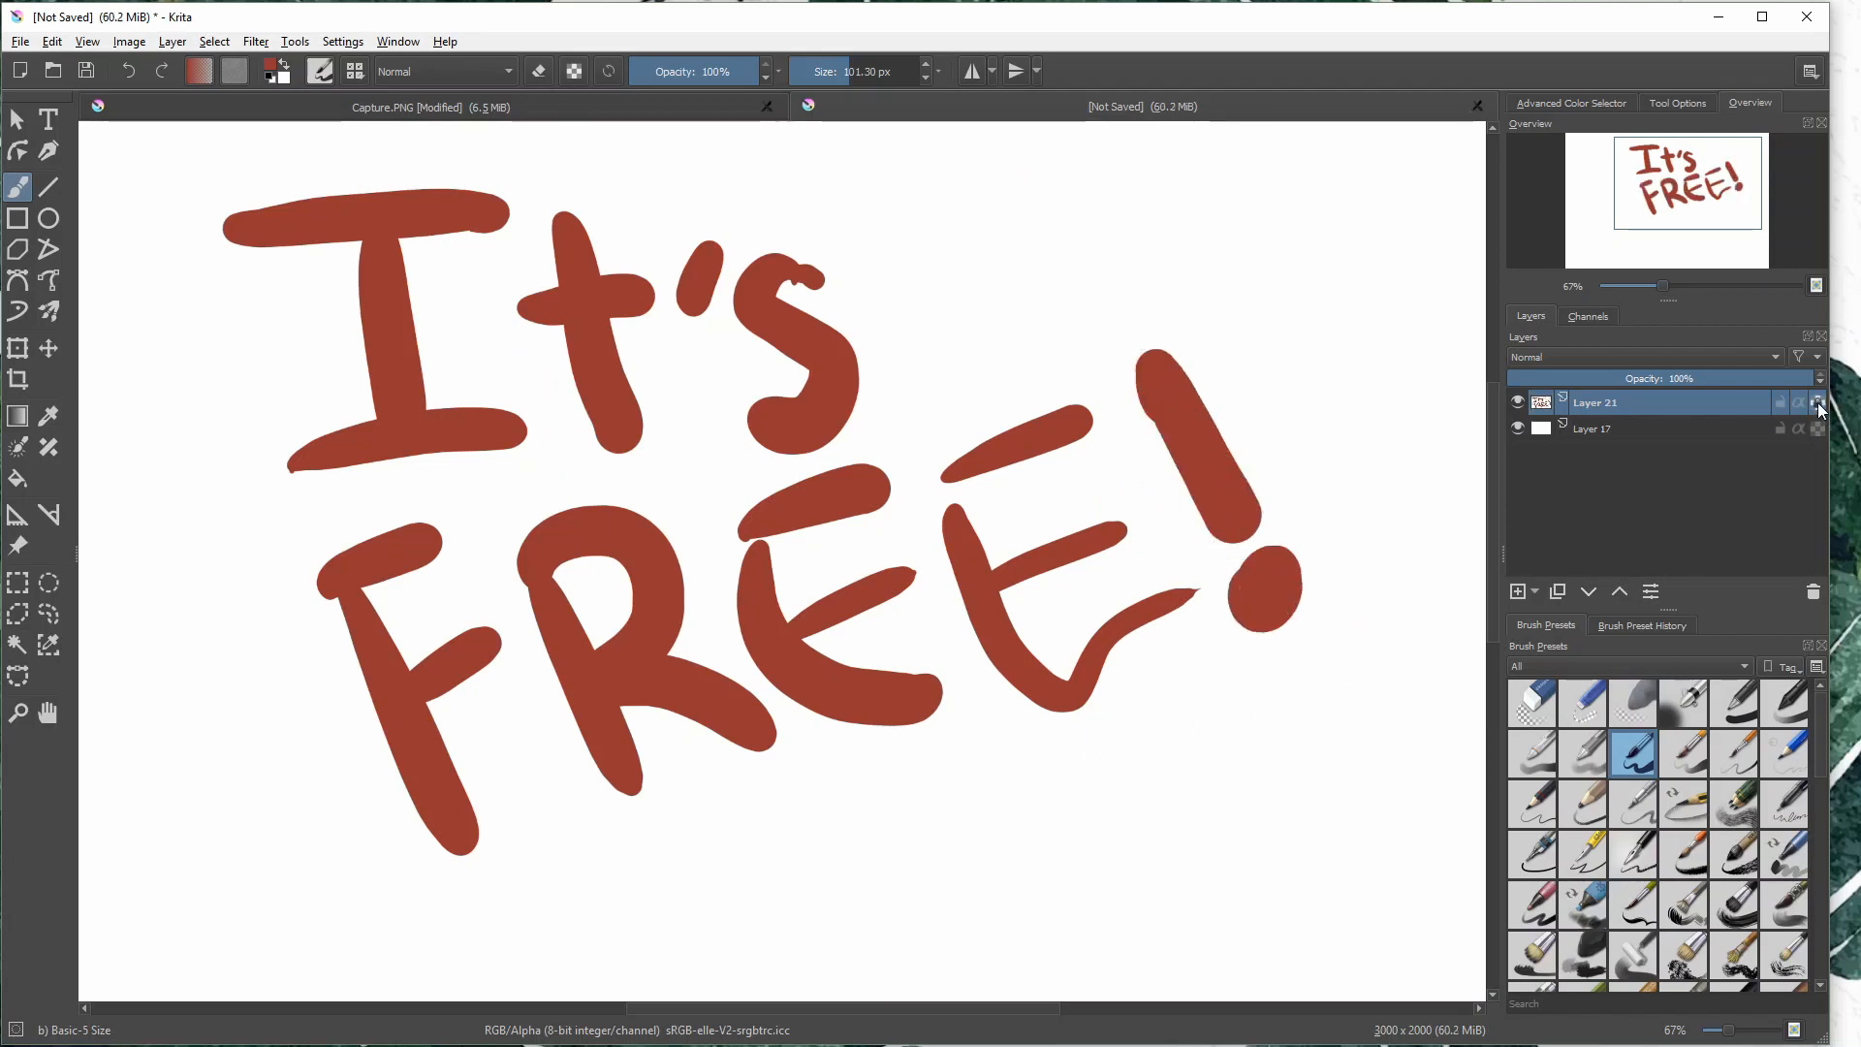
- Enlarge the brush to 353.04 px and recolor the whole "It's FREE!" lettering light orange
left_click(840, 78)
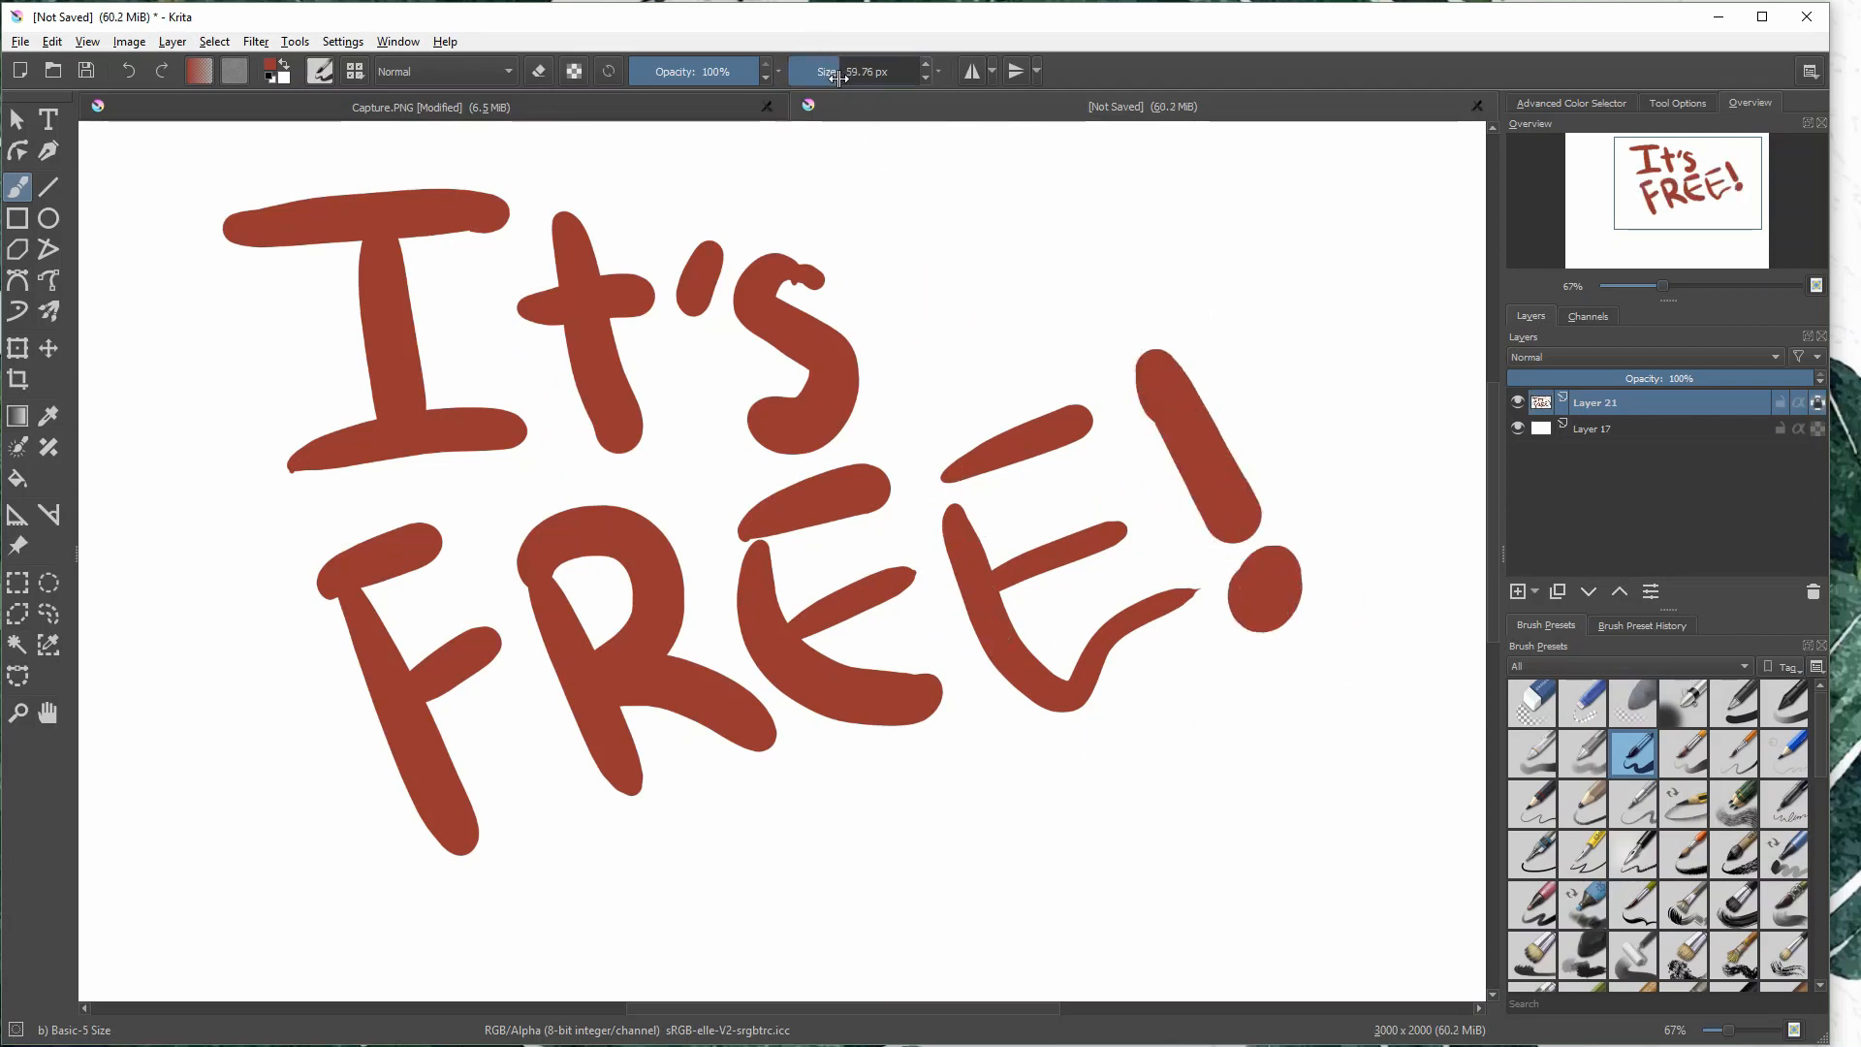
left_click(1582, 103)
mouse_move(1659, 180)
left_mouse_down()
mouse_move(1632, 215)
mouse_move(1682, 211)
mouse_move(1675, 227)
left_mouse_up()
mouse_move(620, 678)
left_mouse_down()
mouse_move(1221, 427)
mouse_move(581, 708)
left_mouse_up()
left_click(880, 76)
mouse_move(533, 432)
left_mouse_down()
mouse_move(491, 469)
mouse_move(427, 905)
mouse_move(1141, 408)
left_mouse_up()
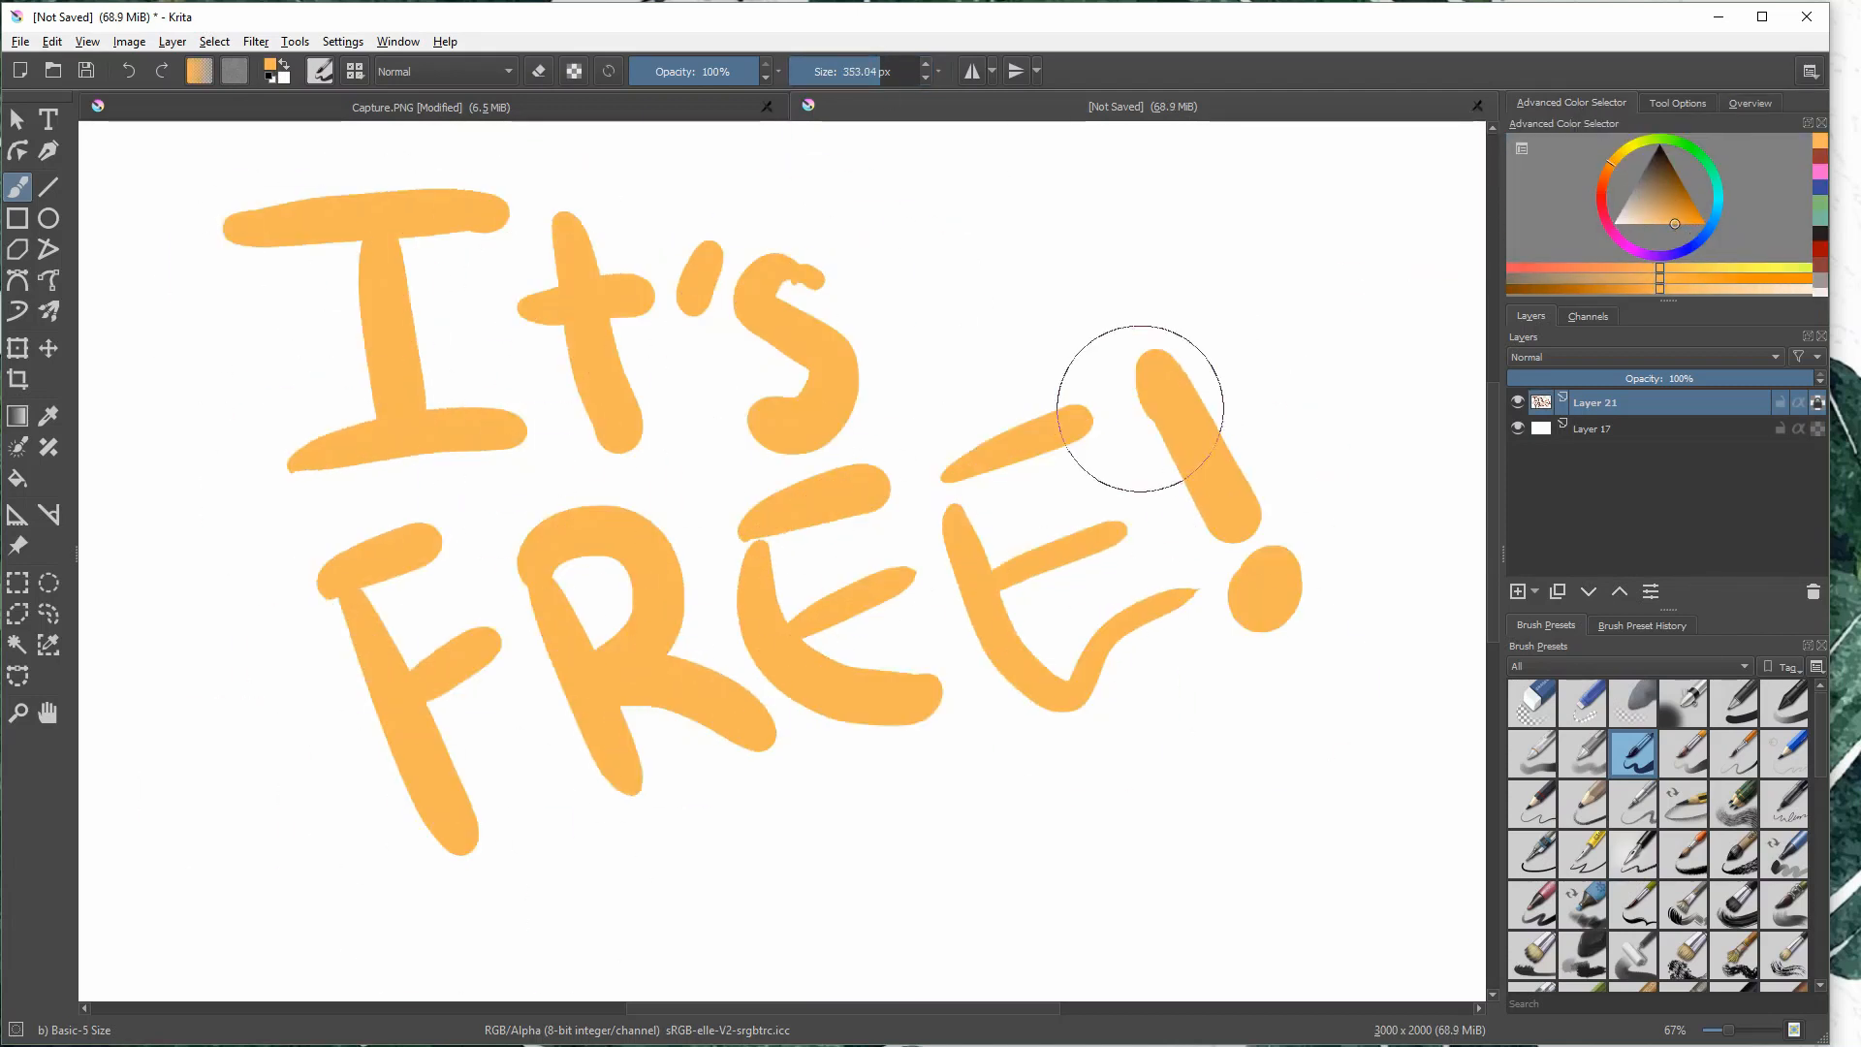
- Paint light red over the "I", the "F" and the left edge of the "R", undoing the first stroke
left_click(1602, 197)
left_click_drag(256, 232, 898, 253)
key("ctrl+z")
left_click_drag(385, 228, 340, 238)
left_click_drag(414, 694, 491, 614)
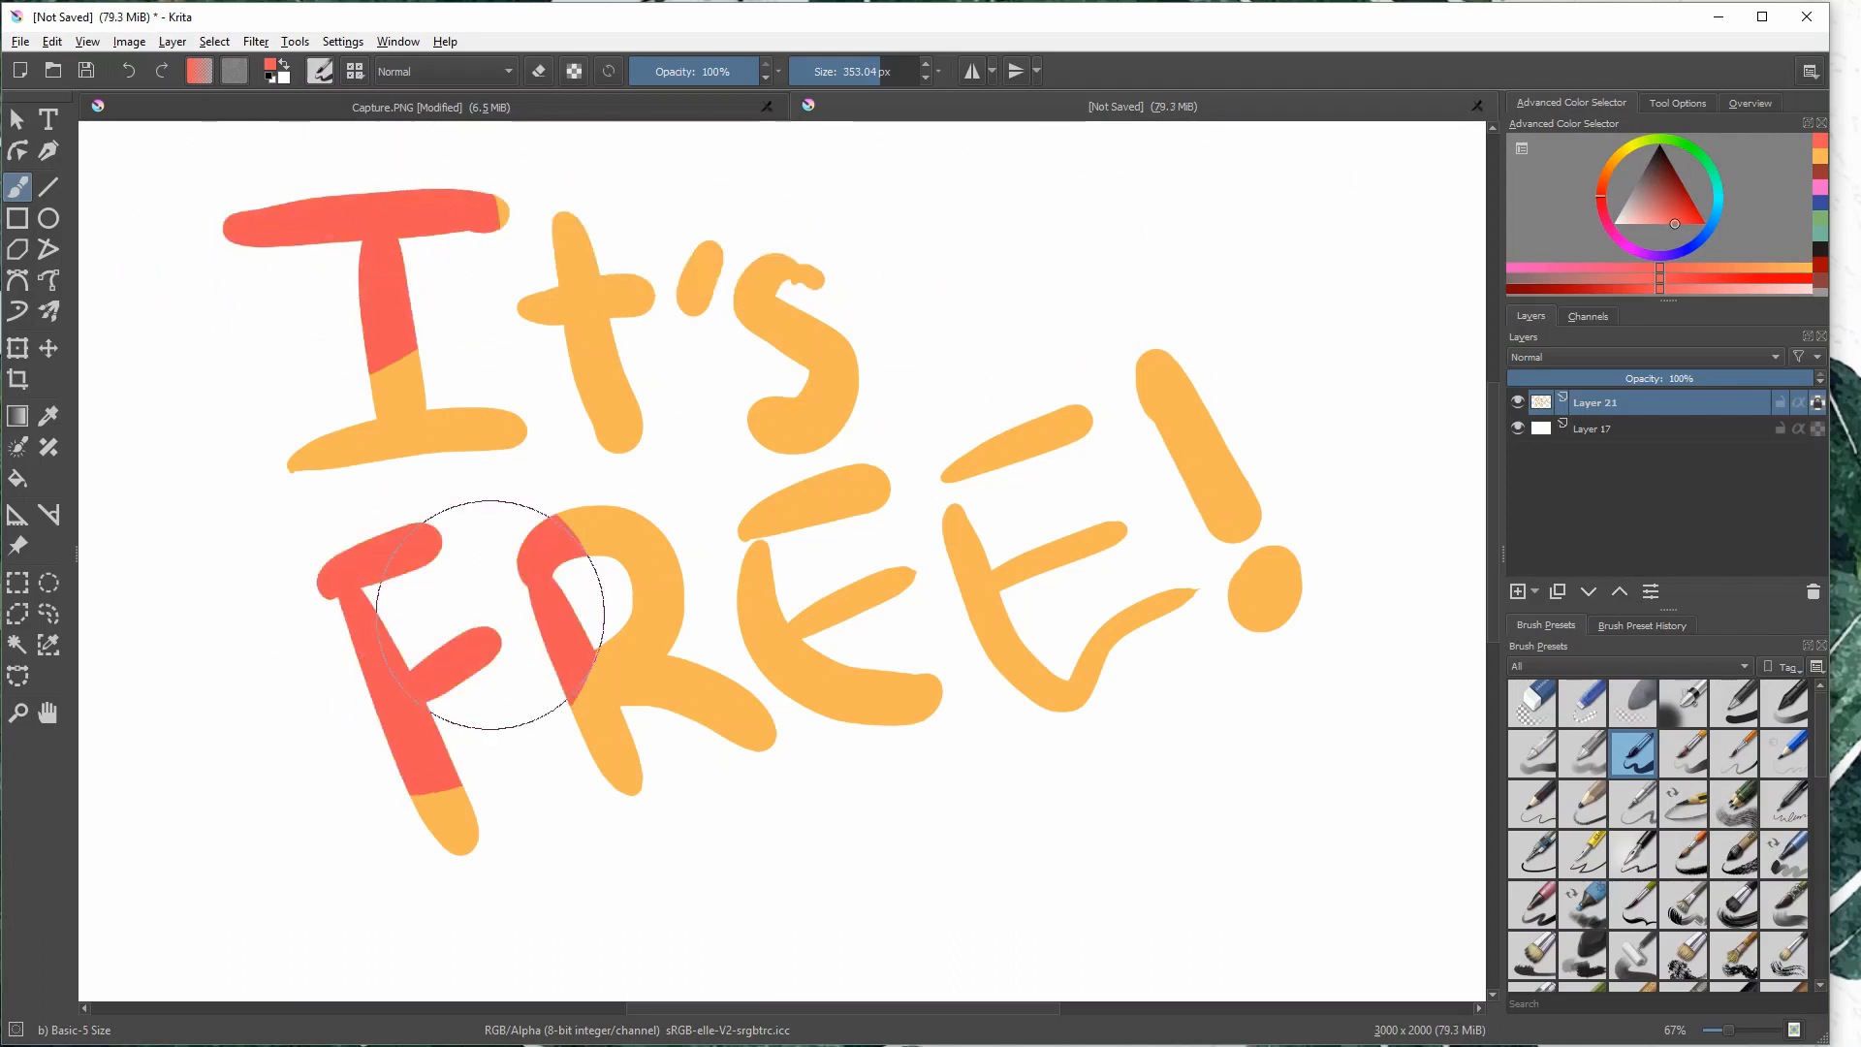
- Paint a deeper orange over the edges of the "I" and "t" and the lower part of the "R"
left_click(1609, 169)
left_click_drag(514, 242, 582, 303)
left_click_drag(574, 772, 504, 834)
- Paint yellow over the "t", the "R" and the adjoining letter edges, undoing stray strokes
left_click(1636, 142)
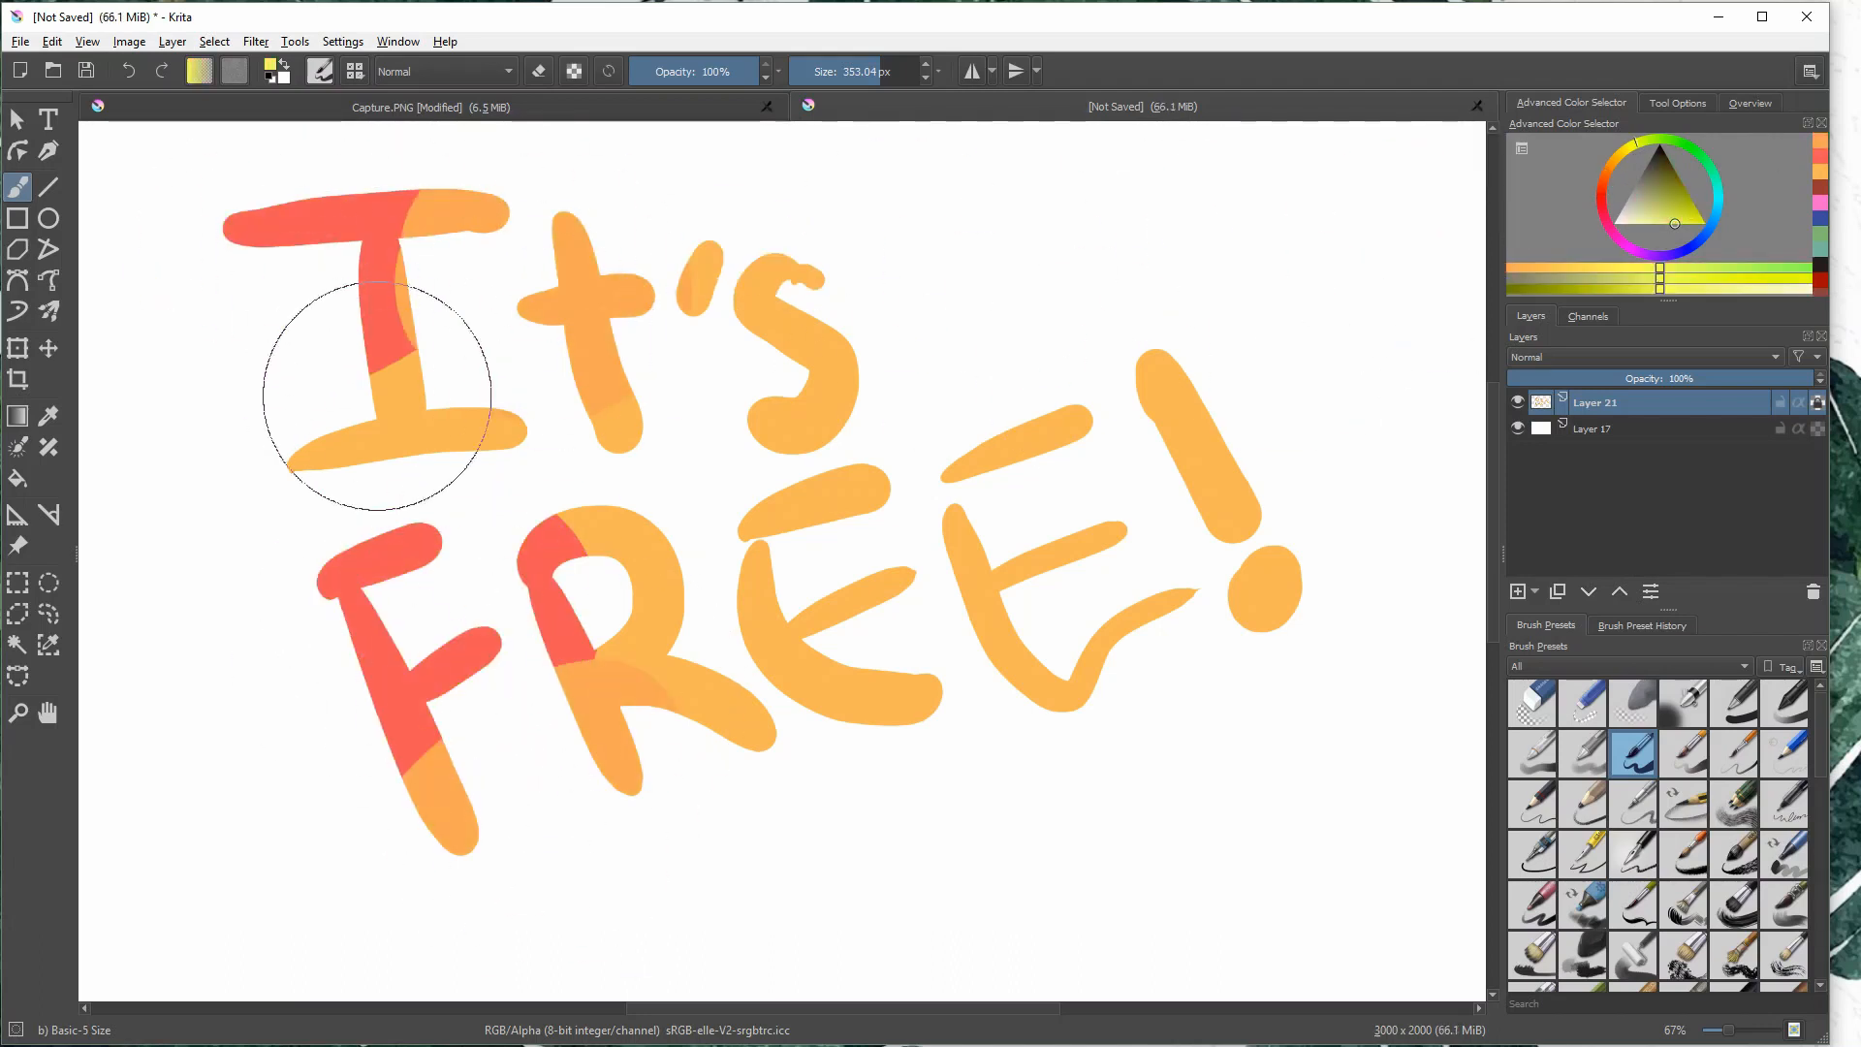
left_click_drag(533, 365, 562, 350)
mouse_move(671, 615)
left_mouse_down()
mouse_move(726, 602)
mouse_move(693, 620)
left_mouse_up()
key("ctrl+z")
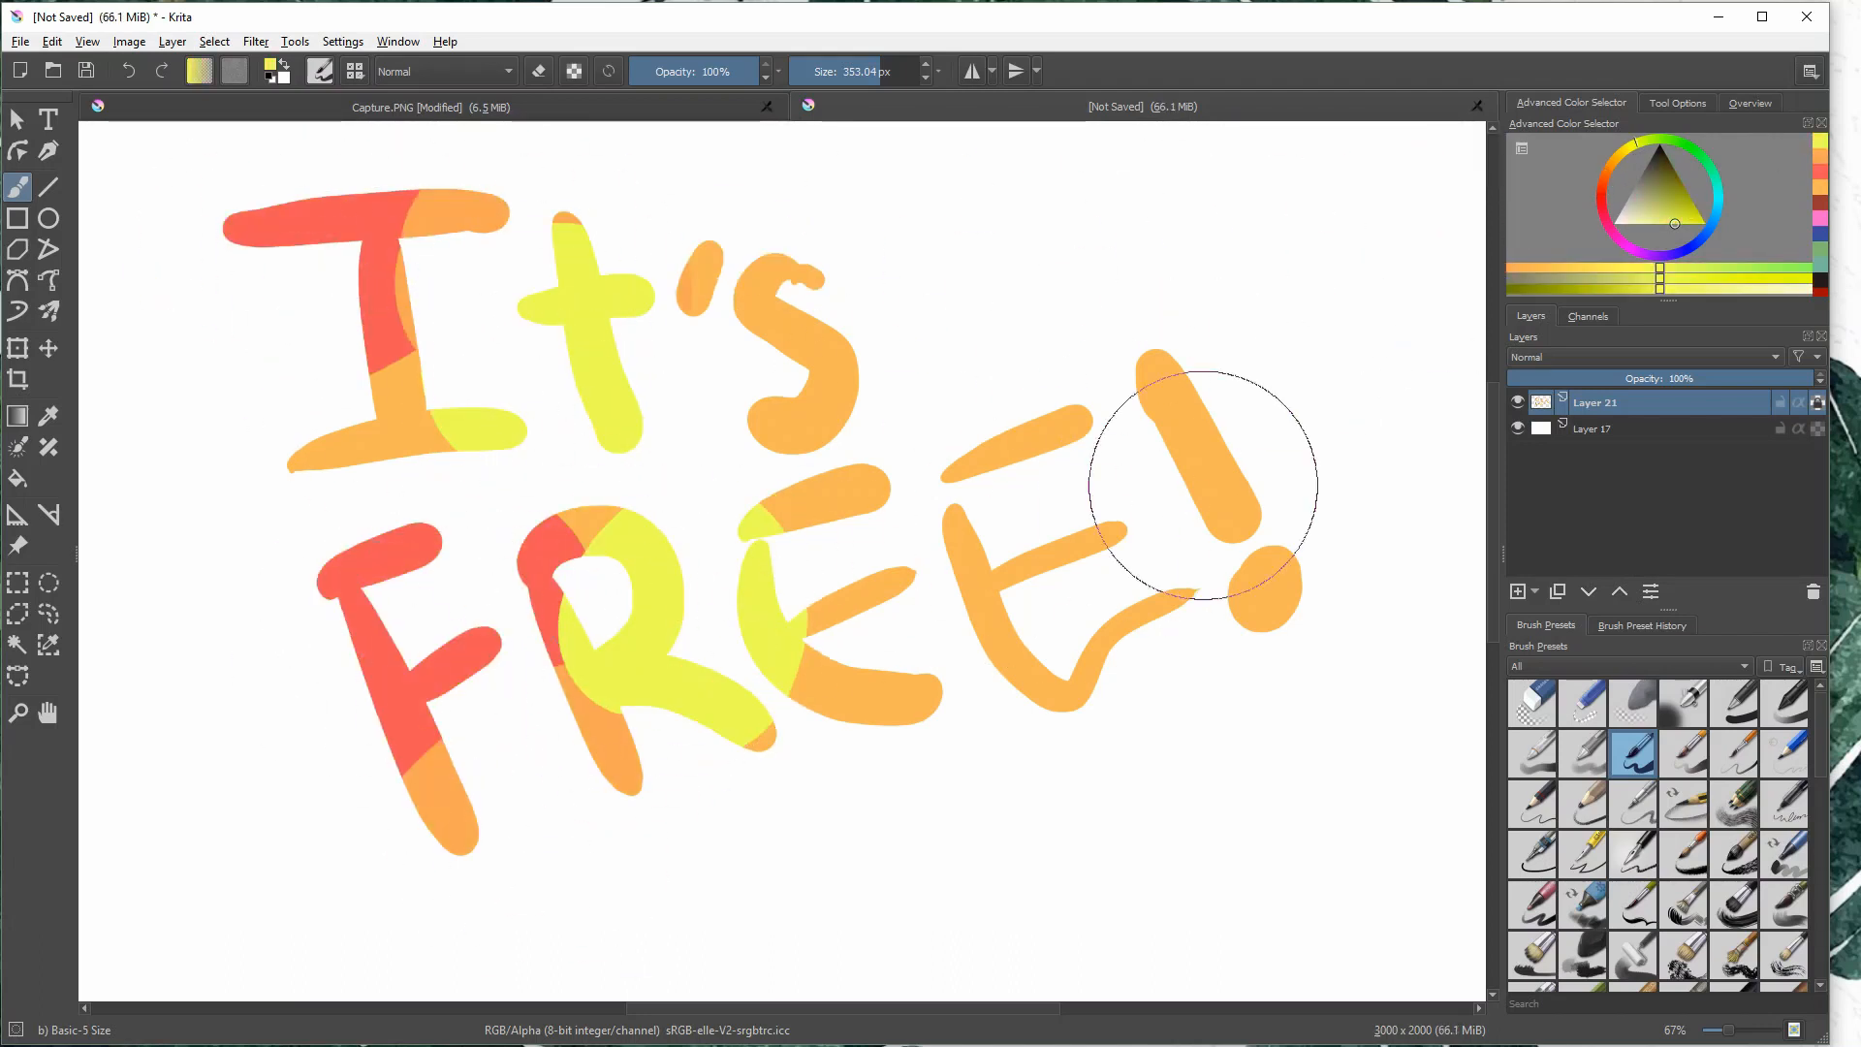
mouse_move(689, 282)
left_mouse_down()
mouse_move(710, 278)
mouse_move(675, 285)
mouse_move(687, 254)
left_mouse_up()
key("ctrl+z")
- Paint green over the apostrophe, the first "E" and the adjoining parts of the "t", "s" and "R"
left_click(1680, 140)
mouse_move(876, 737)
left_mouse_down()
mouse_move(813, 773)
mouse_move(926, 729)
left_mouse_up()
left_click_drag(859, 560, 843, 574)
left_click_drag(753, 416, 749, 441)
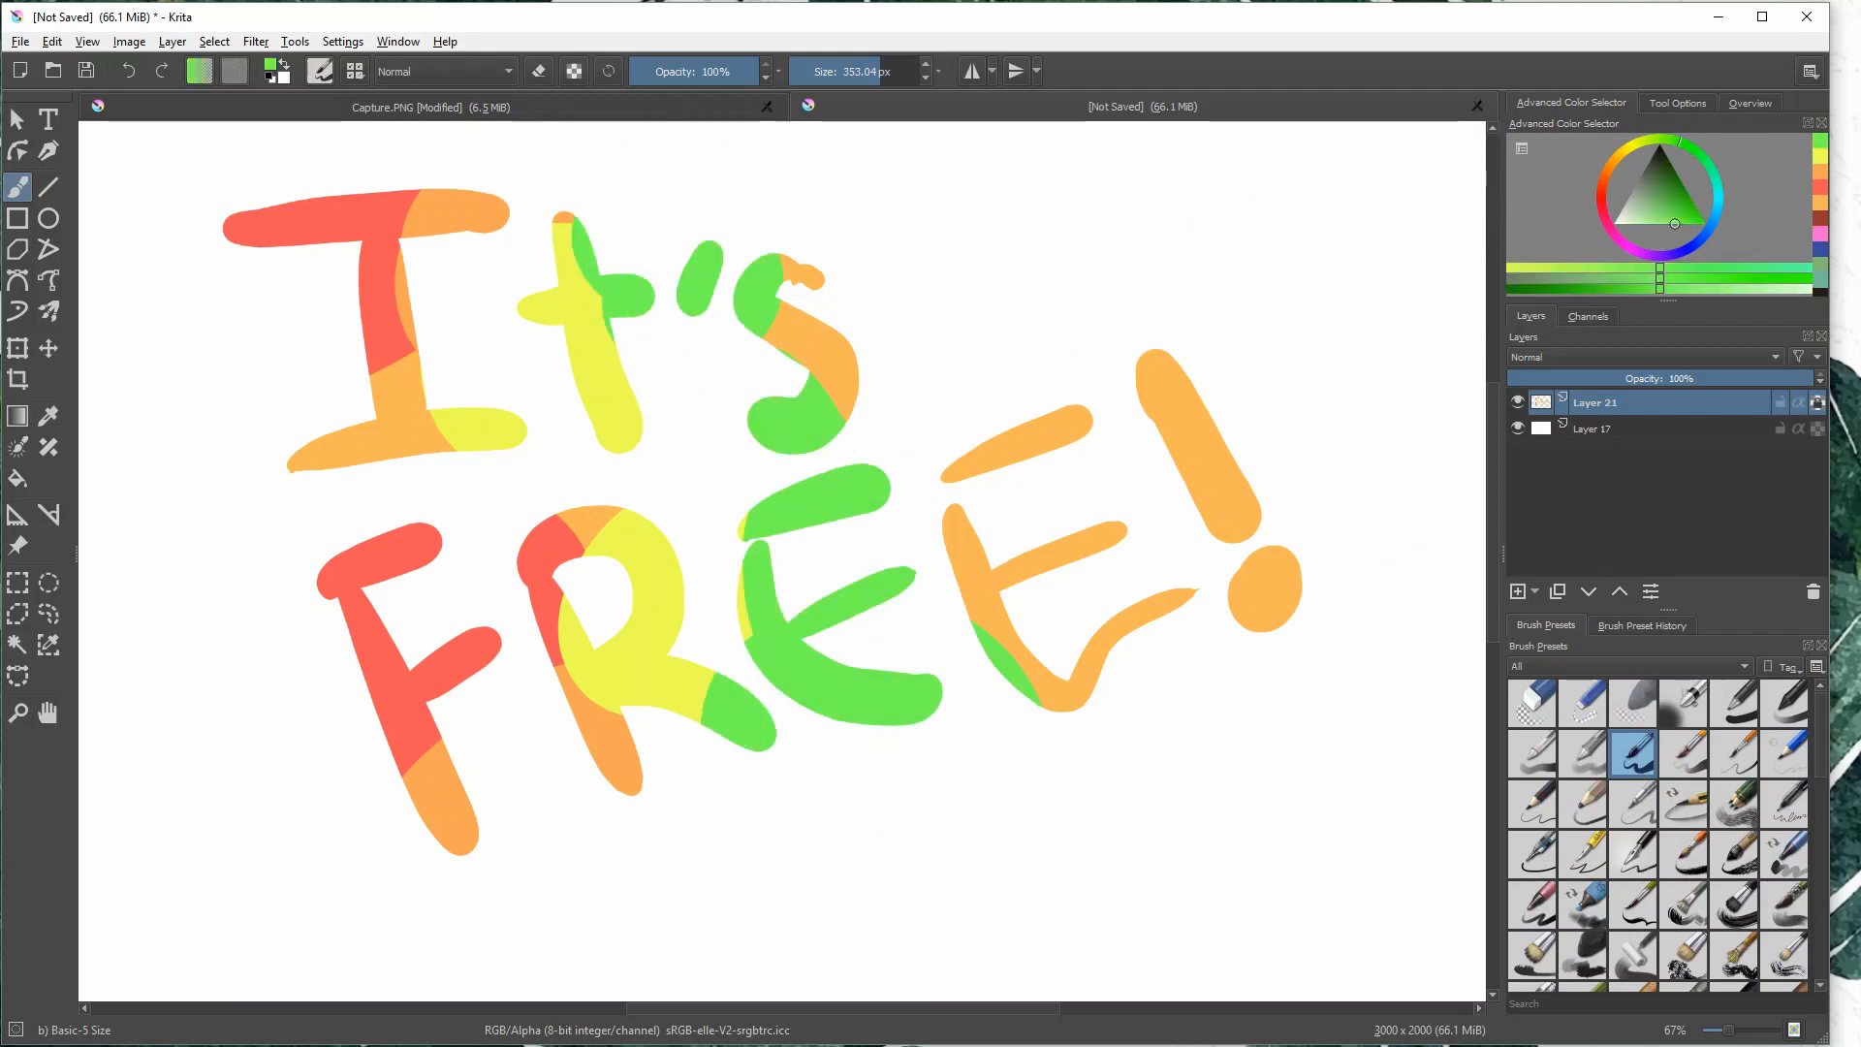
- Paint cyan over the upper part of the "s" and the left side of the last "E", redoing one stroke
left_click(1715, 184)
left_click_drag(826, 314, 807, 289)
left_click_drag(955, 481, 1018, 635)
key("ctrl+z")
left_click_drag(1006, 460, 984, 623)
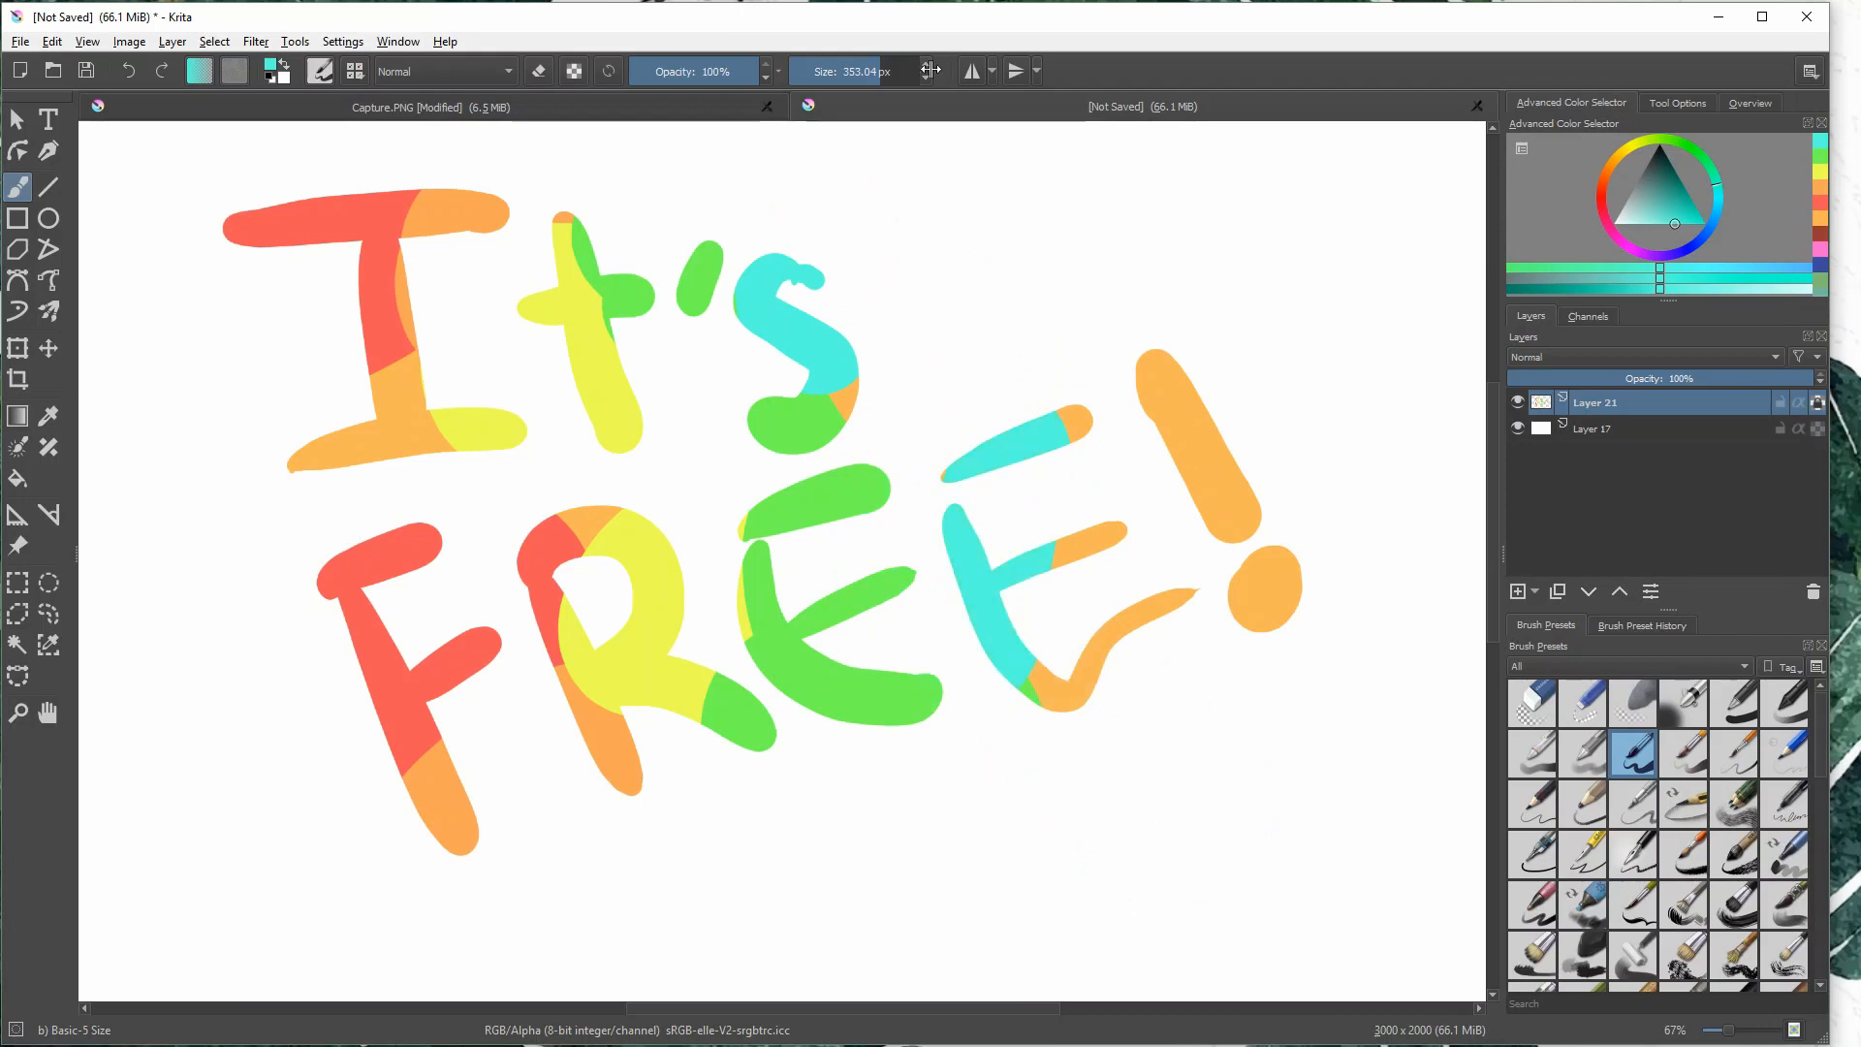
- Paint light blue over the lower curve of the "s" and the rest of the last "E"
left_click(1712, 218)
left_click_drag(873, 408, 853, 401)
mouse_move(1090, 456)
left_mouse_down()
mouse_move(1108, 685)
mouse_move(1188, 640)
left_mouse_up()
- Paint purple over the last "E"'s tips and the upper exclamation mark, and pink over the mark's lower part and dot
left_click(1656, 254)
left_click_drag(998, 358, 1260, 669)
left_click(1627, 253)
left_click_drag(1260, 601, 1267, 465)
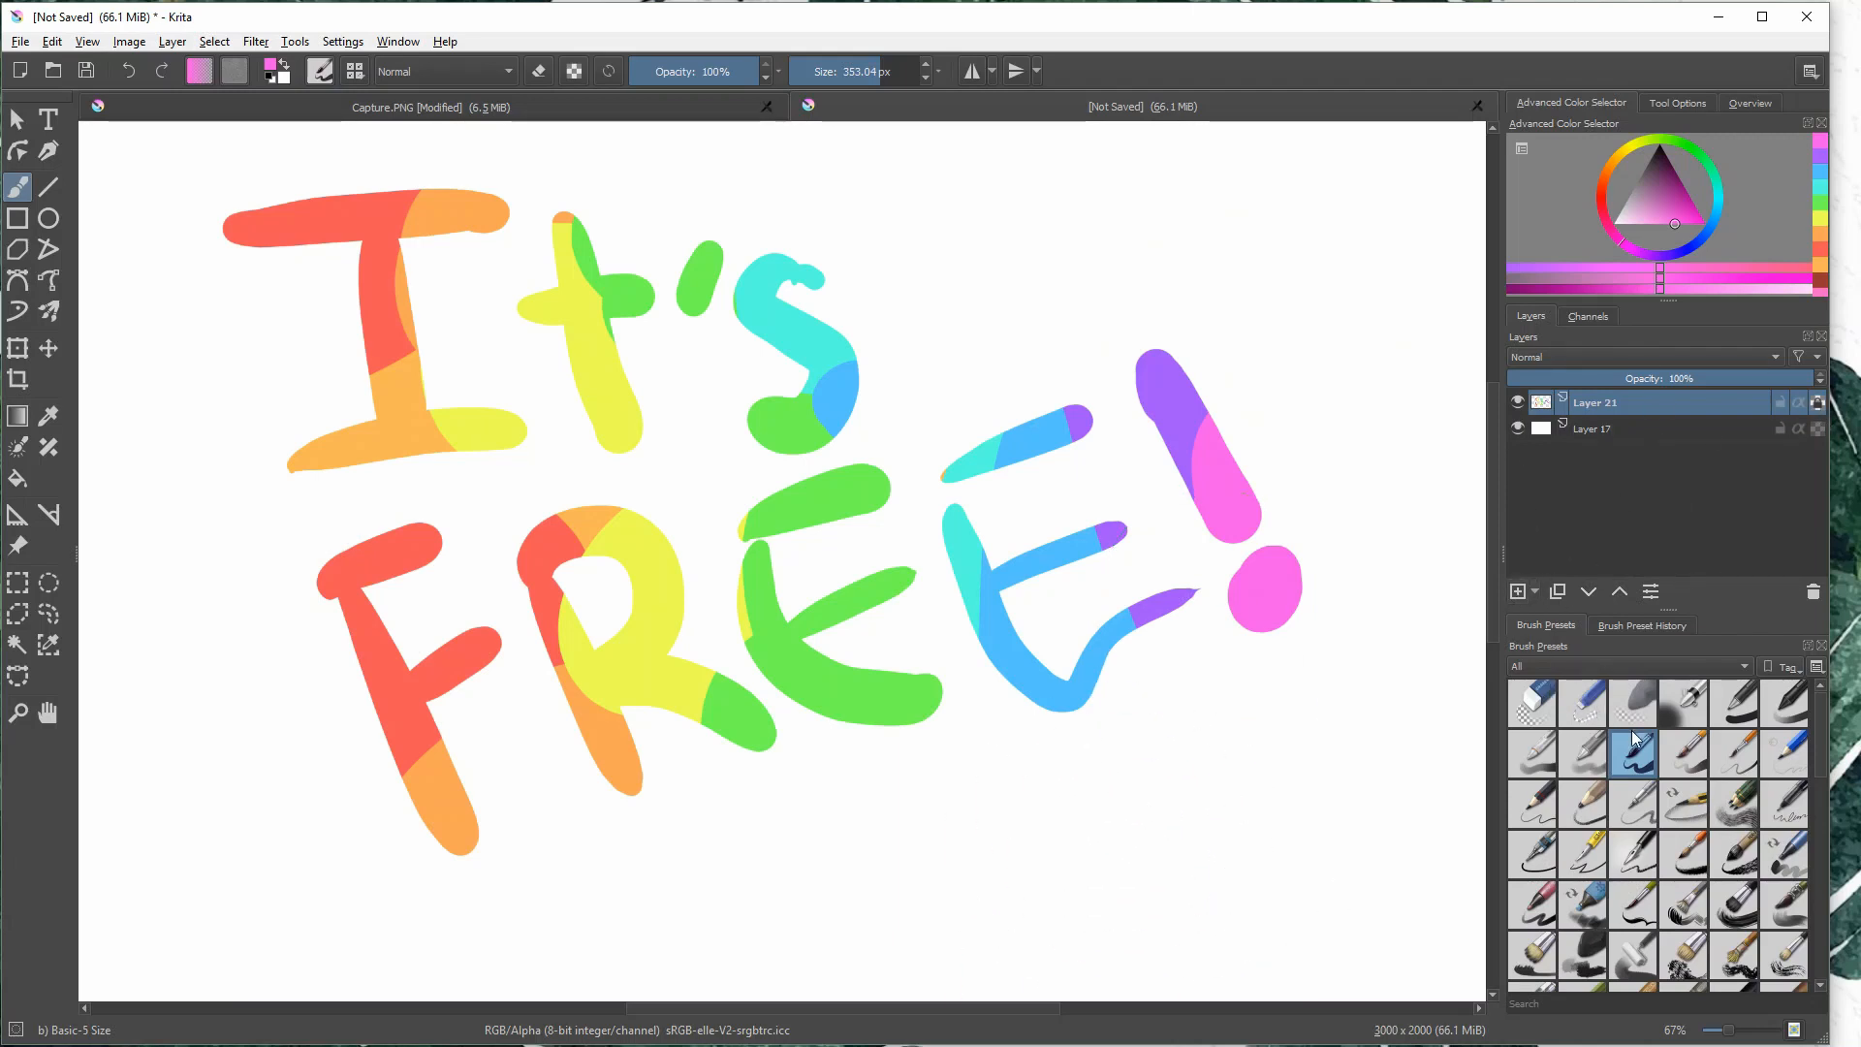
- Shade the edges of the "I" in dark red with the Basic-4 Flow Opacity brush at 51% opacity
left_click(1583, 754)
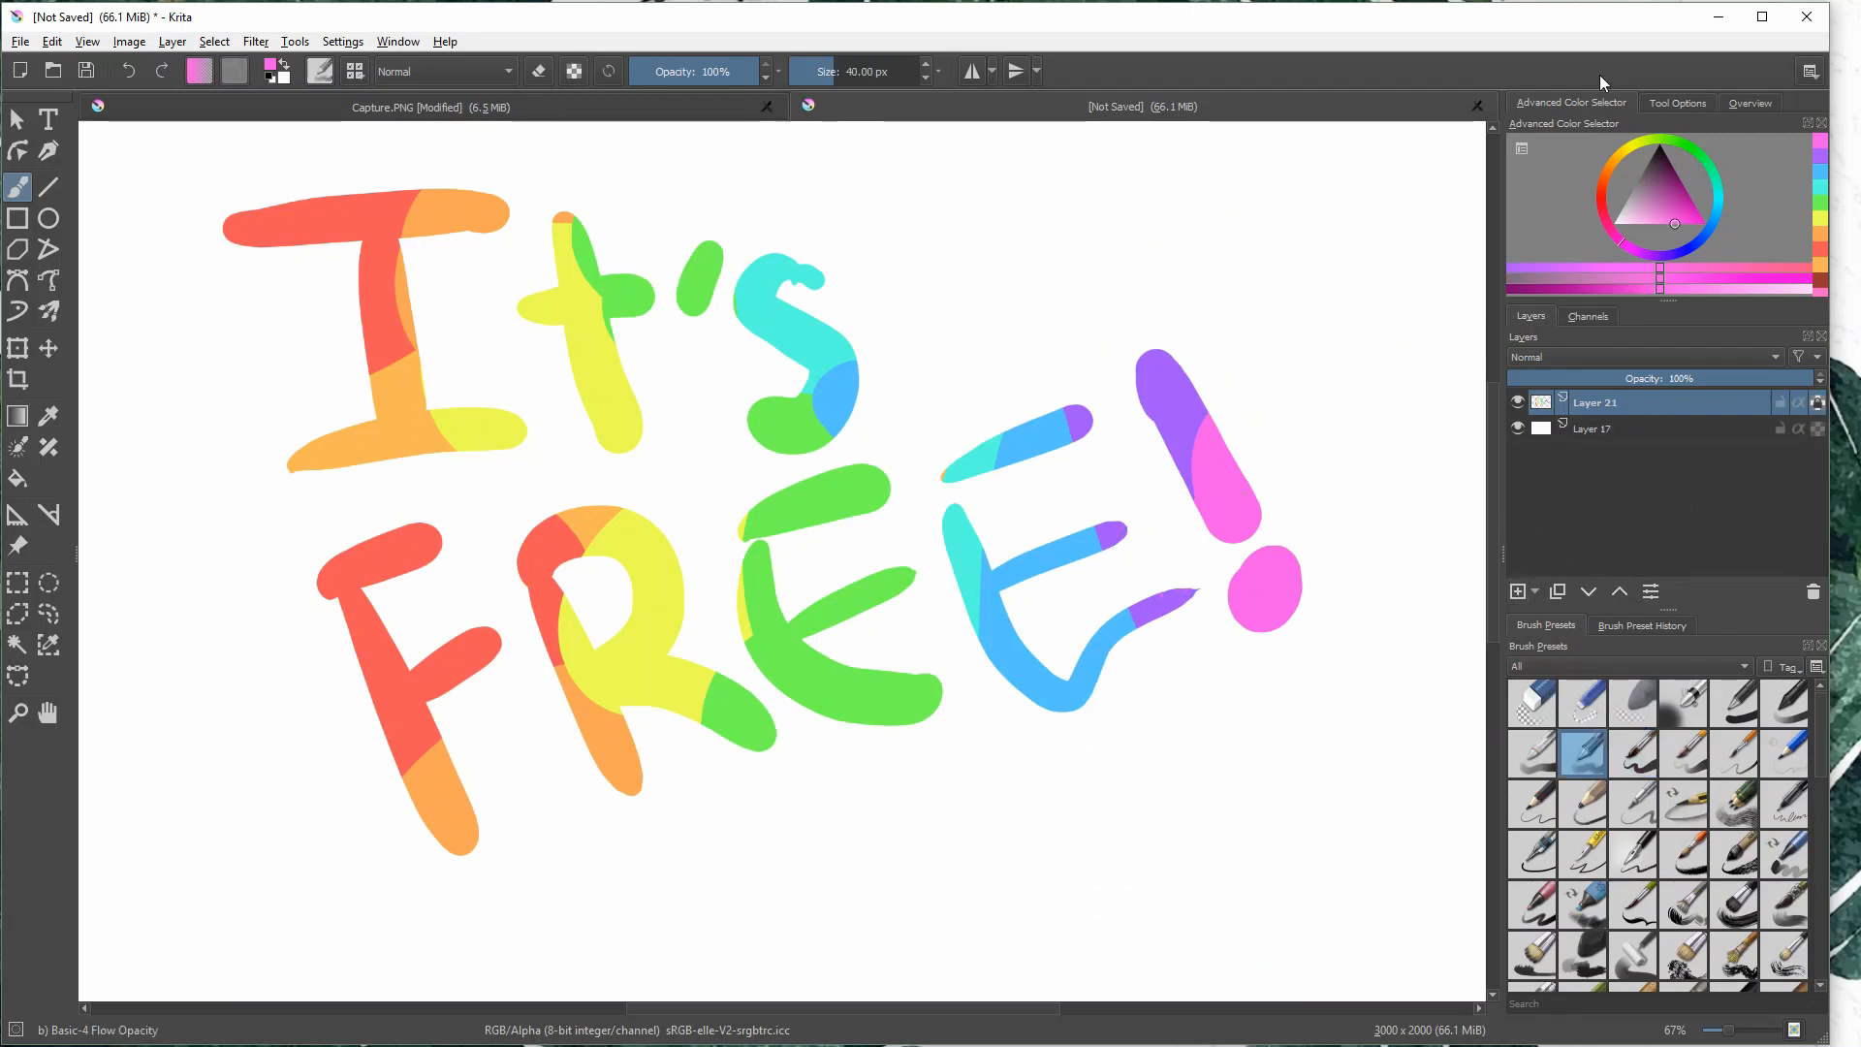
left_click(1602, 196)
mouse_move(1641, 202)
left_mouse_down()
mouse_move(1661, 189)
mouse_move(1648, 199)
left_mouse_up()
left_click(1662, 188)
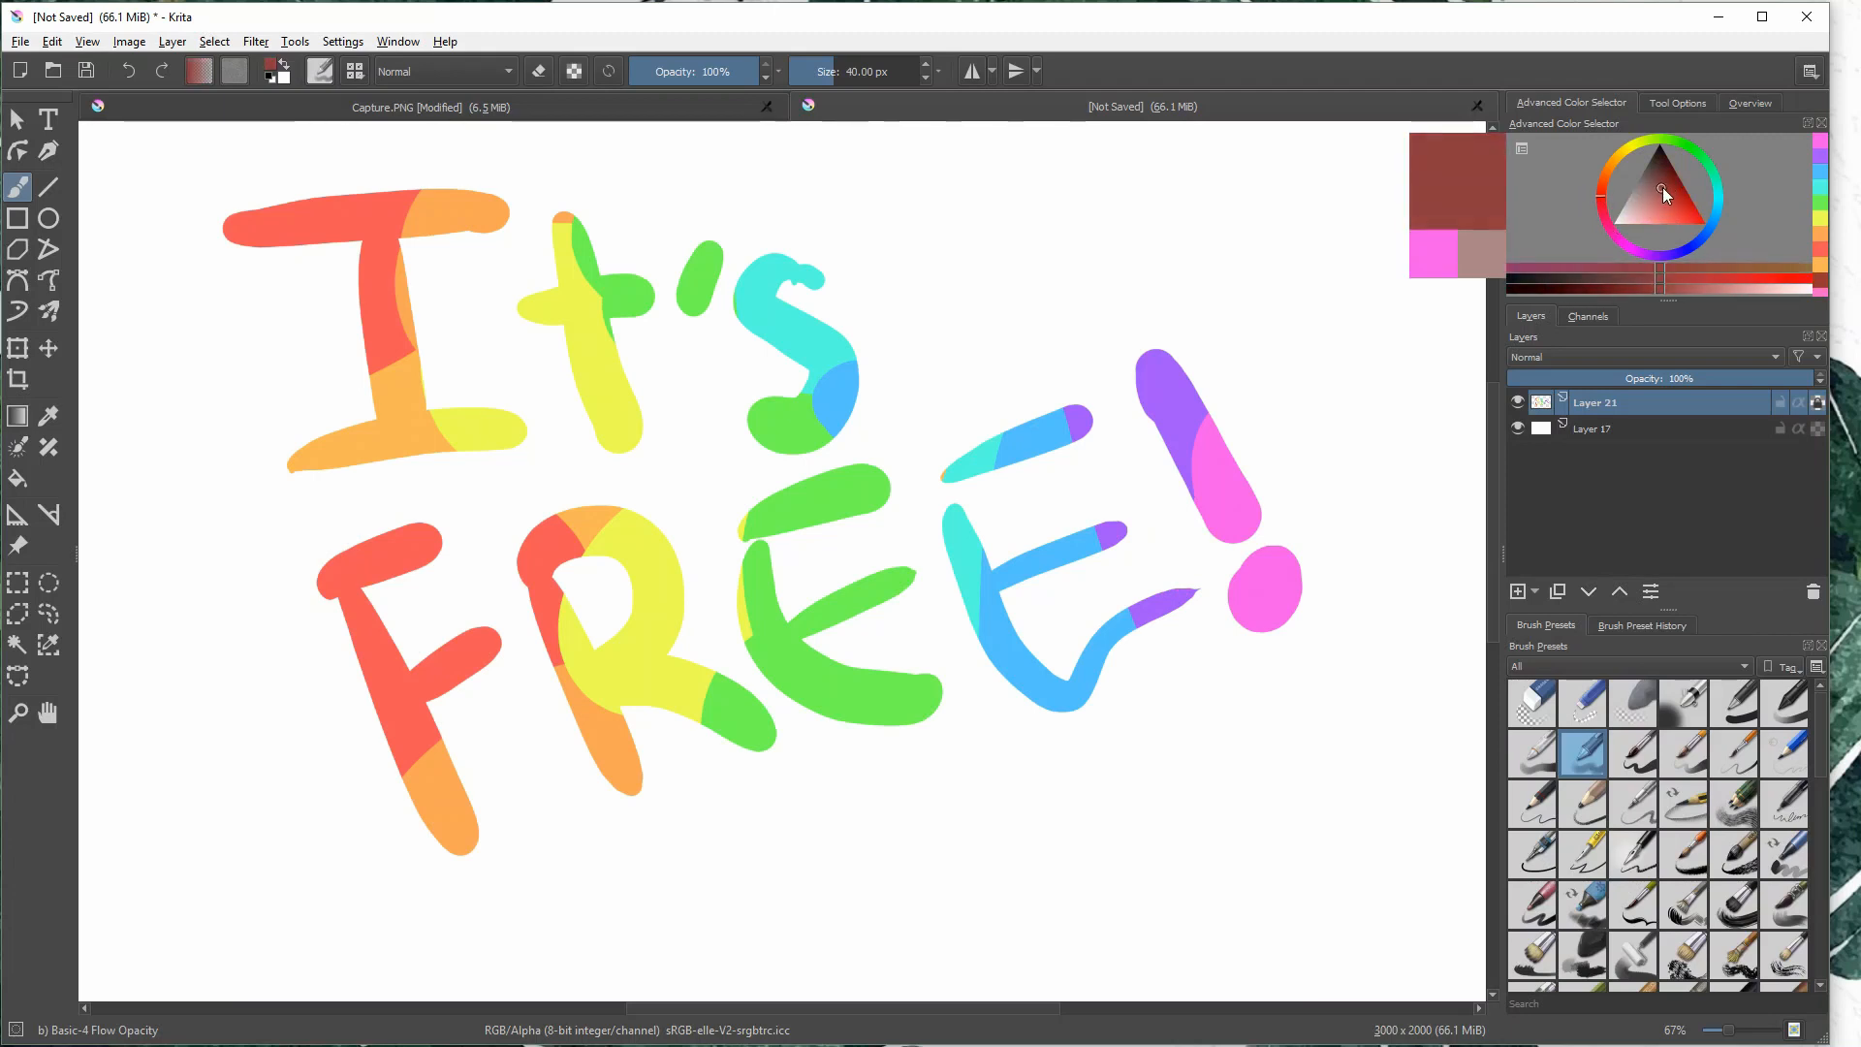
left_click(695, 71)
mouse_move(504, 210)
left_mouse_down()
mouse_move(403, 258)
mouse_move(417, 411)
mouse_move(509, 432)
mouse_move(441, 451)
left_mouse_up()
left_click_drag(327, 468, 543, 437)
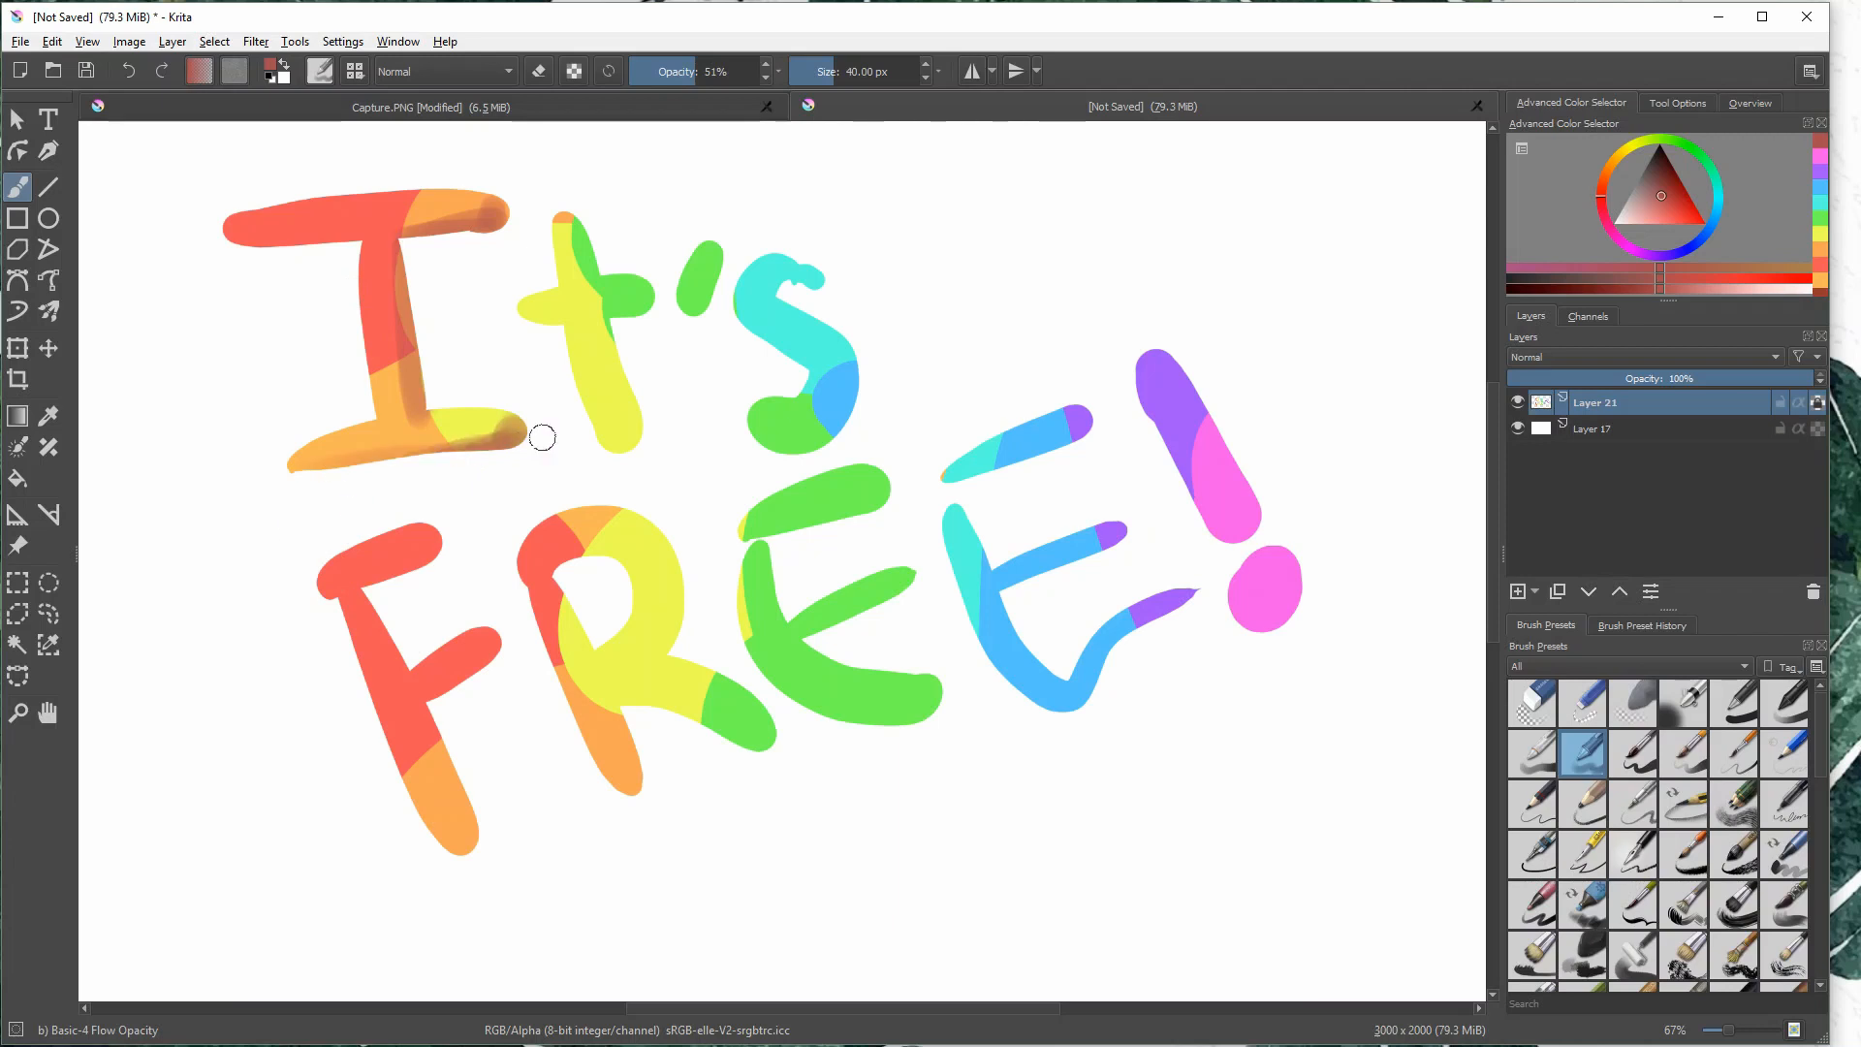
left_click_drag(314, 241, 250, 242)
left_click_drag(410, 291, 423, 390)
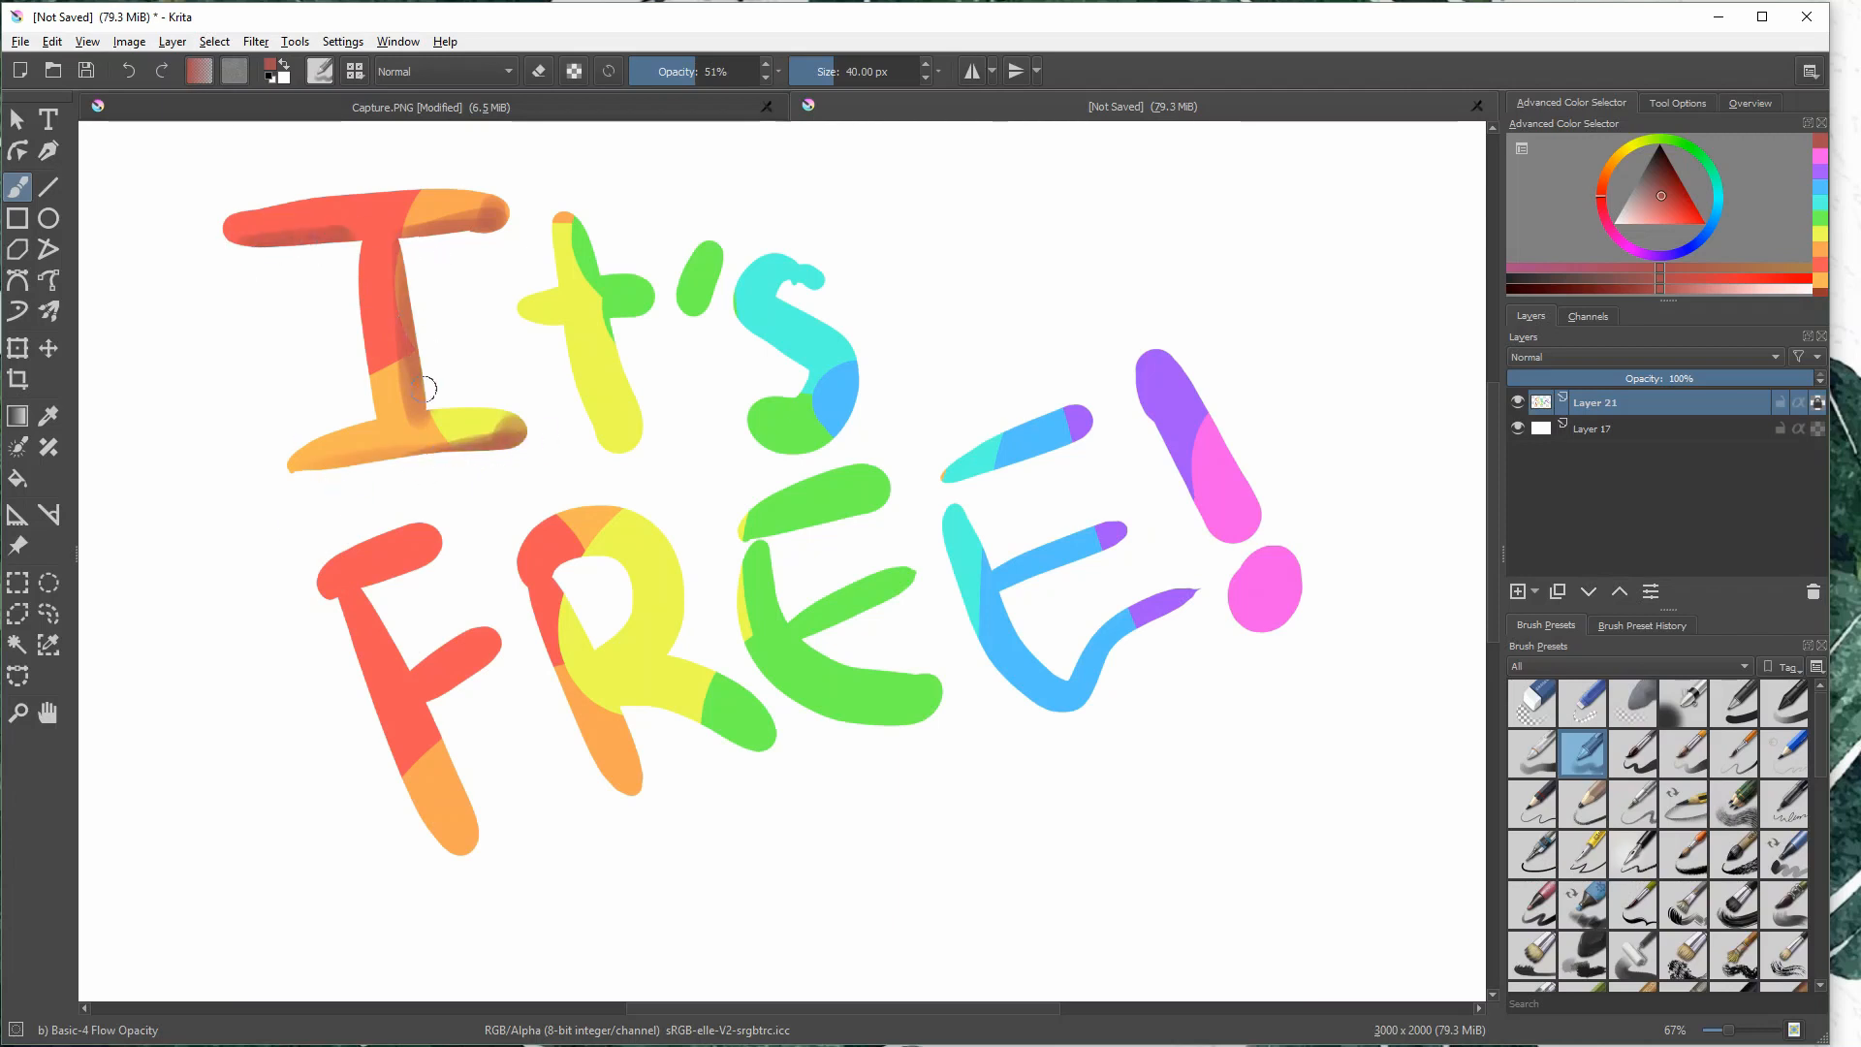
left_click(493, 211)
- Shade the edges of the "t", the apostrophe and the "s" with the same translucent dark red
mouse_move(592, 244)
left_mouse_down()
mouse_move(628, 268)
mouse_move(620, 446)
left_mouse_up()
left_click_drag(525, 313, 550, 319)
mouse_move(695, 307)
left_mouse_down()
mouse_move(715, 250)
mouse_move(696, 307)
left_mouse_up()
mouse_move(815, 278)
left_mouse_down()
mouse_move(789, 299)
mouse_move(849, 355)
left_mouse_up()
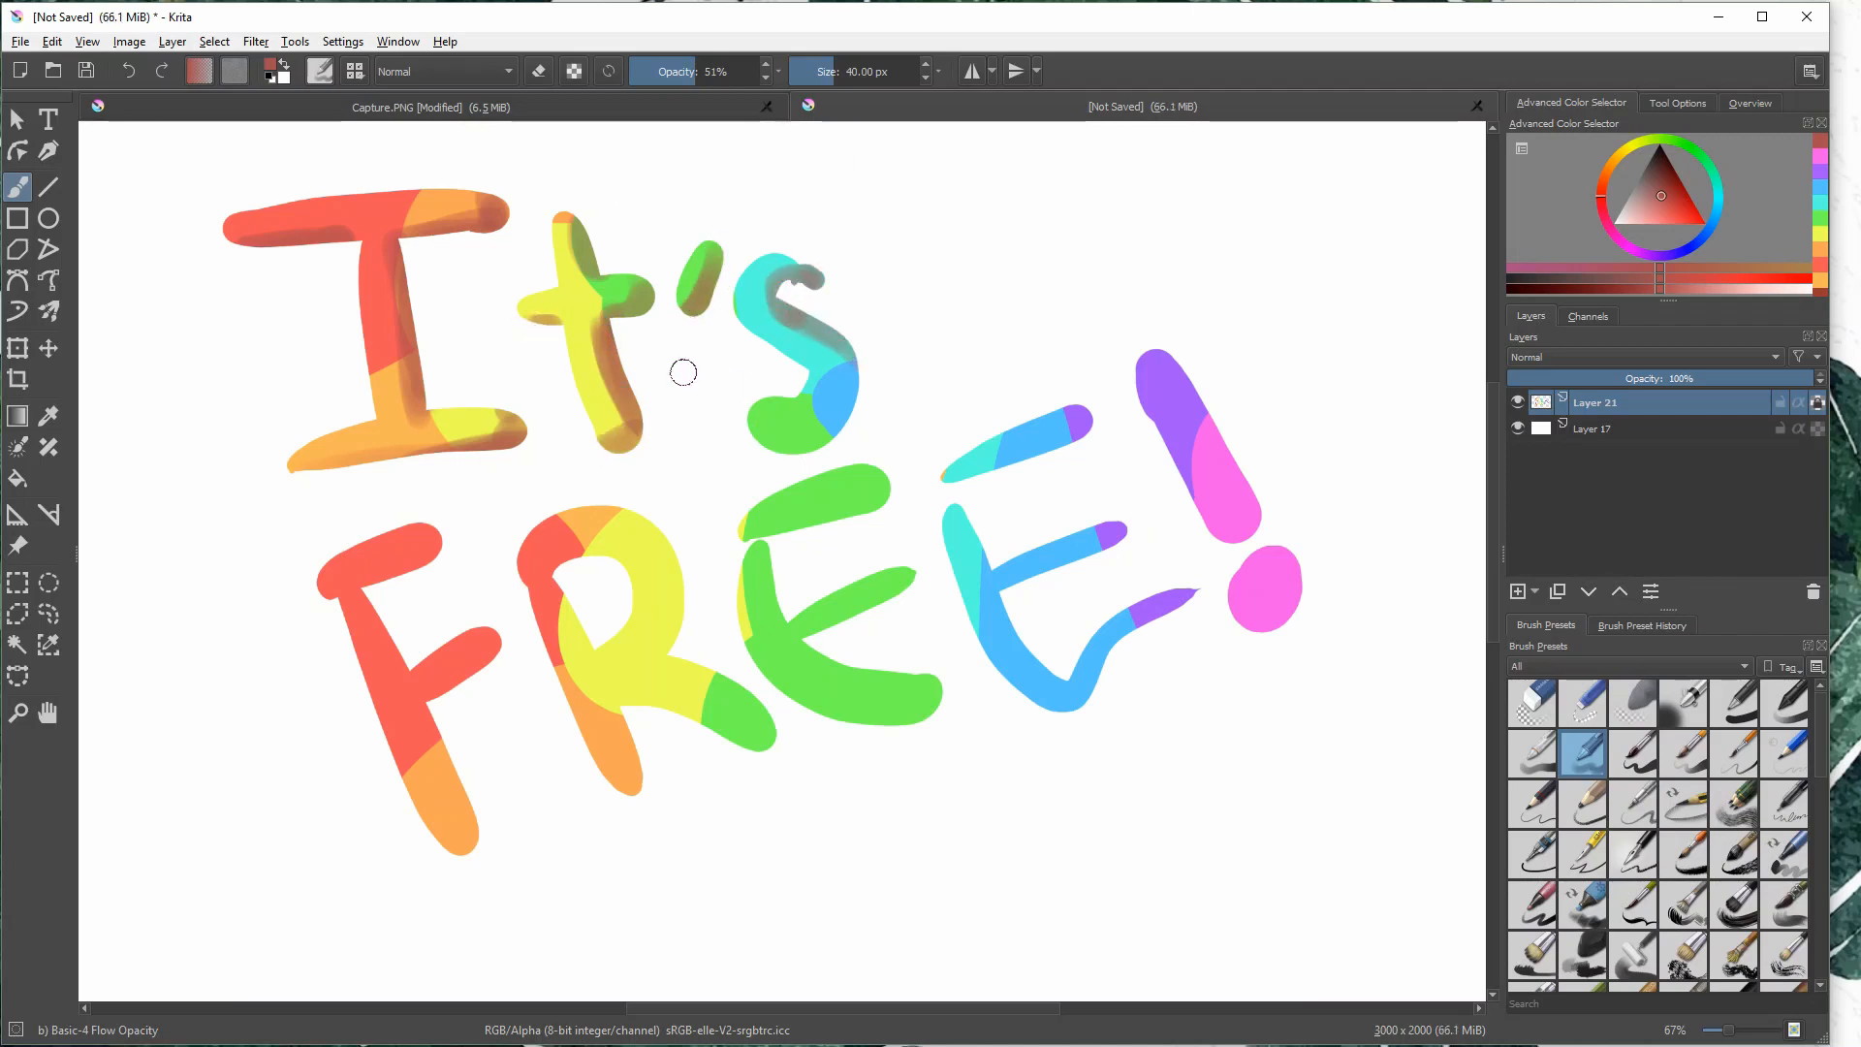
mouse_move(762, 424)
left_mouse_down()
mouse_move(814, 462)
mouse_move(878, 390)
left_mouse_up()
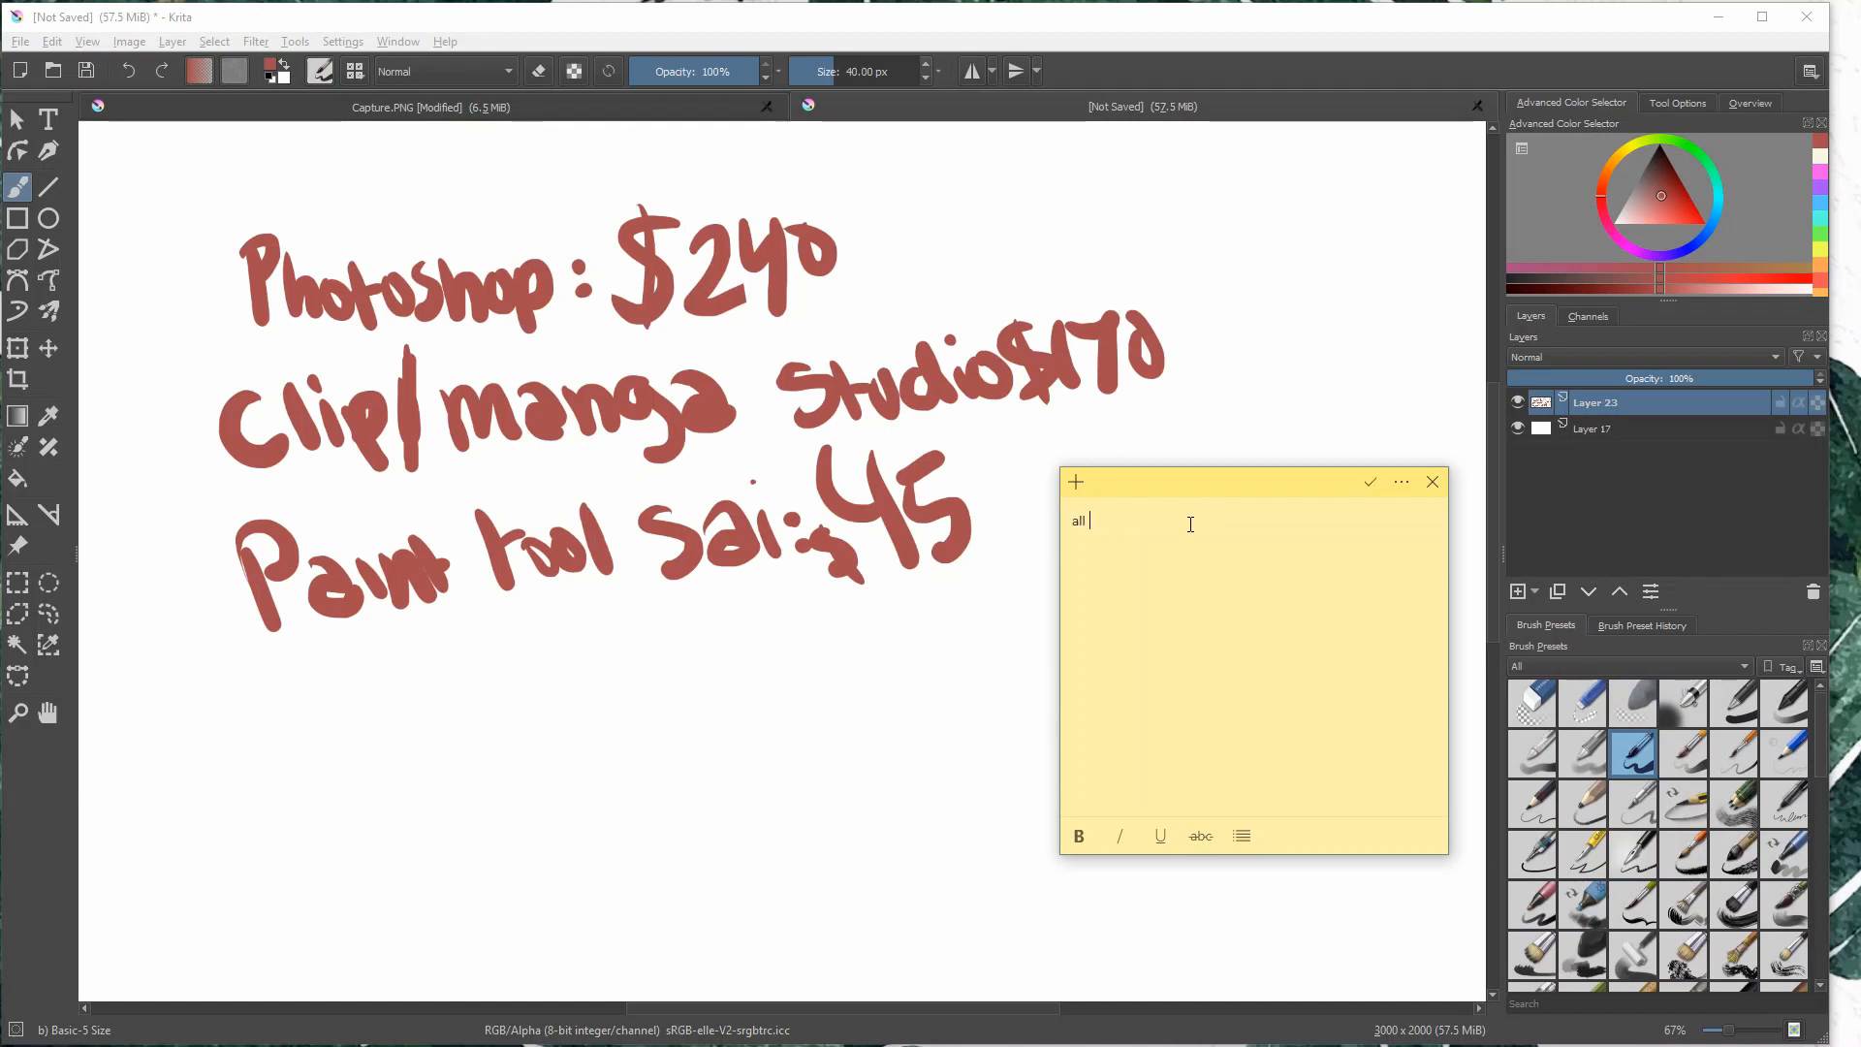
- Continue the sticky note beside the program price list with "good programs, but" after the word "all"
type("good programs, ")
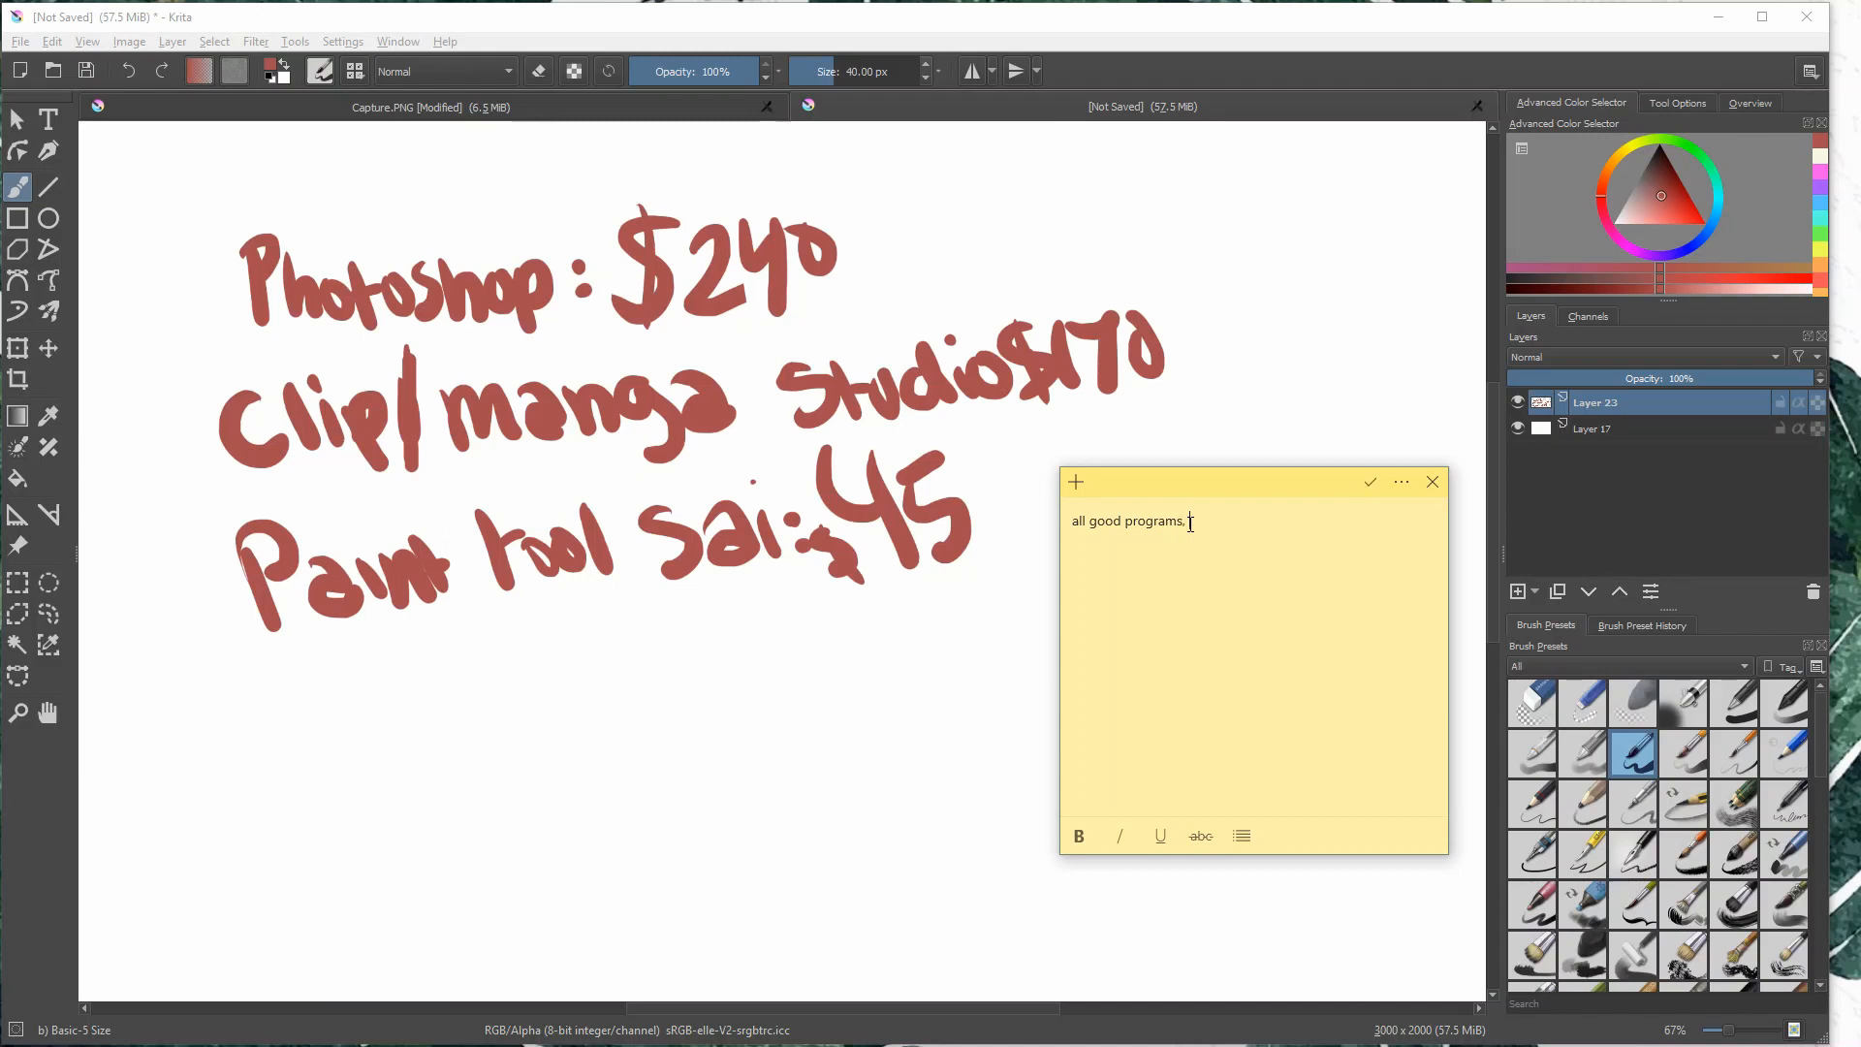
type("but K")
type("c")
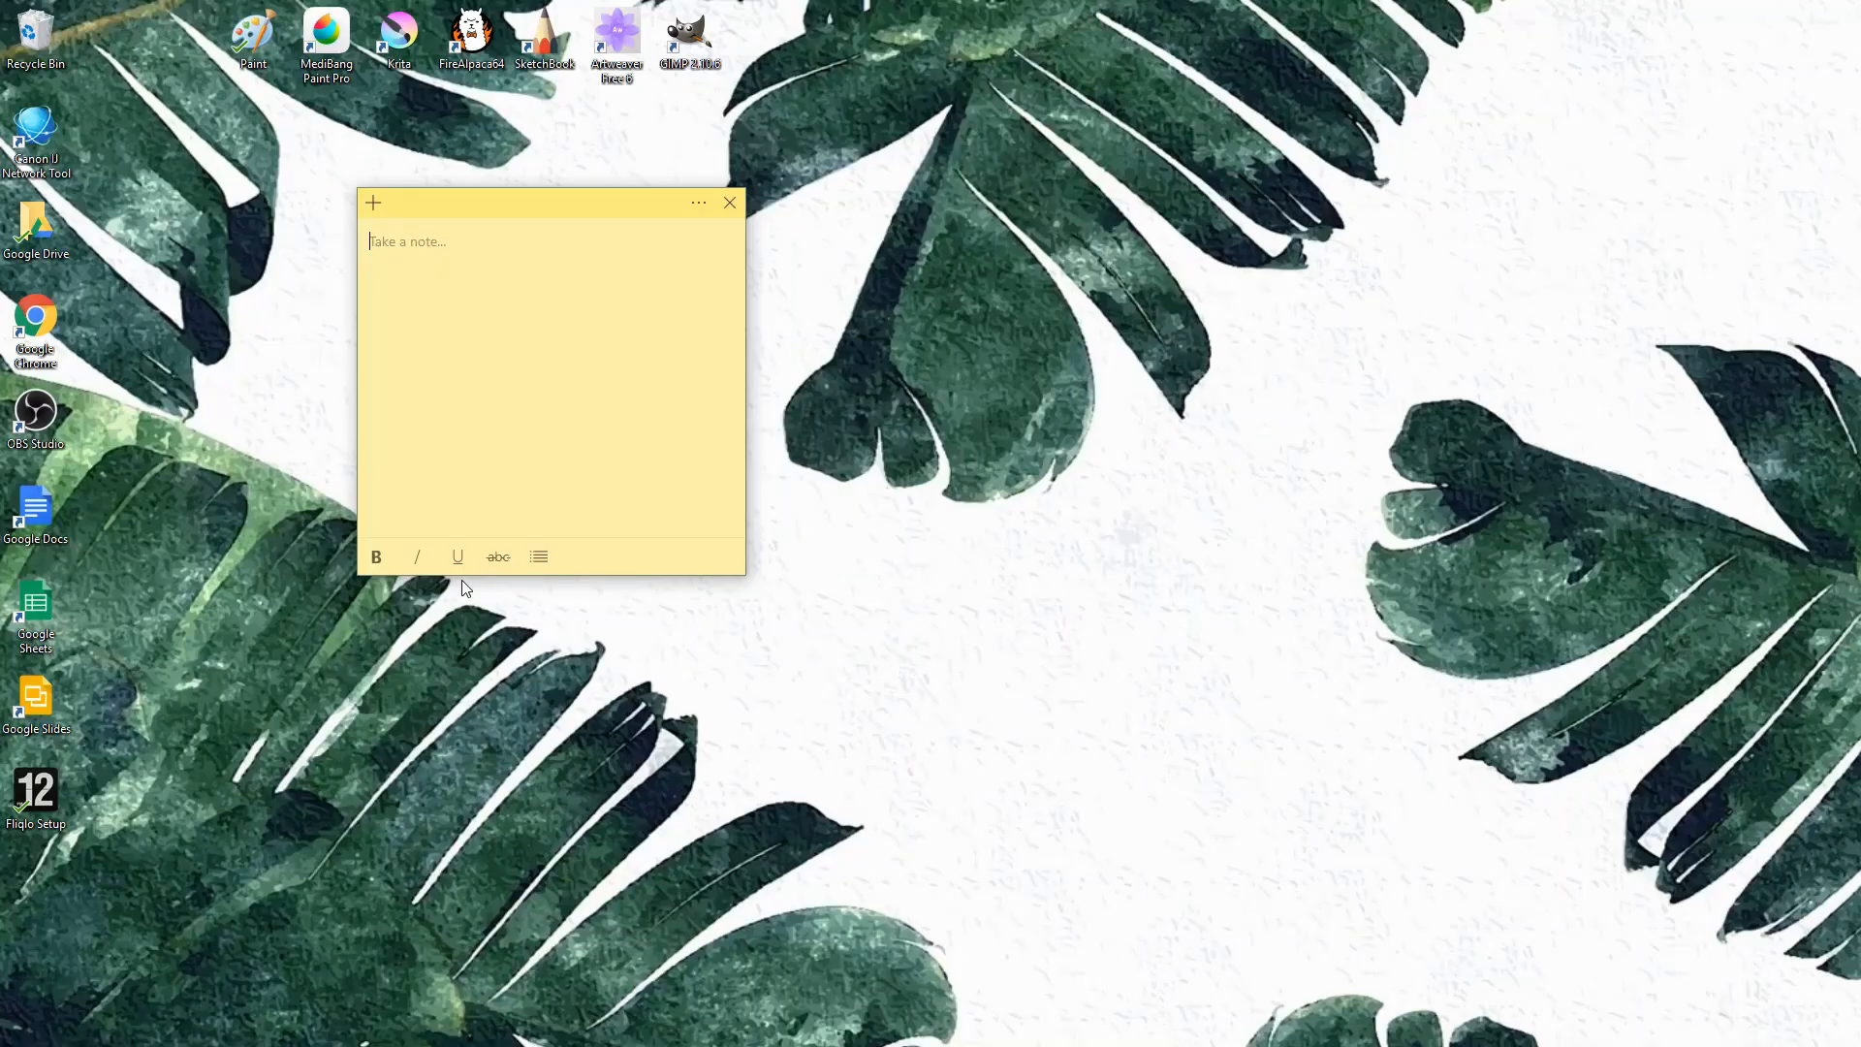
left_click_drag(501, 262, 502, 466)
mouse_move(465, 276)
left_mouse_down()
mouse_move(500, 237)
mouse_move(468, 272)
left_mouse_up()
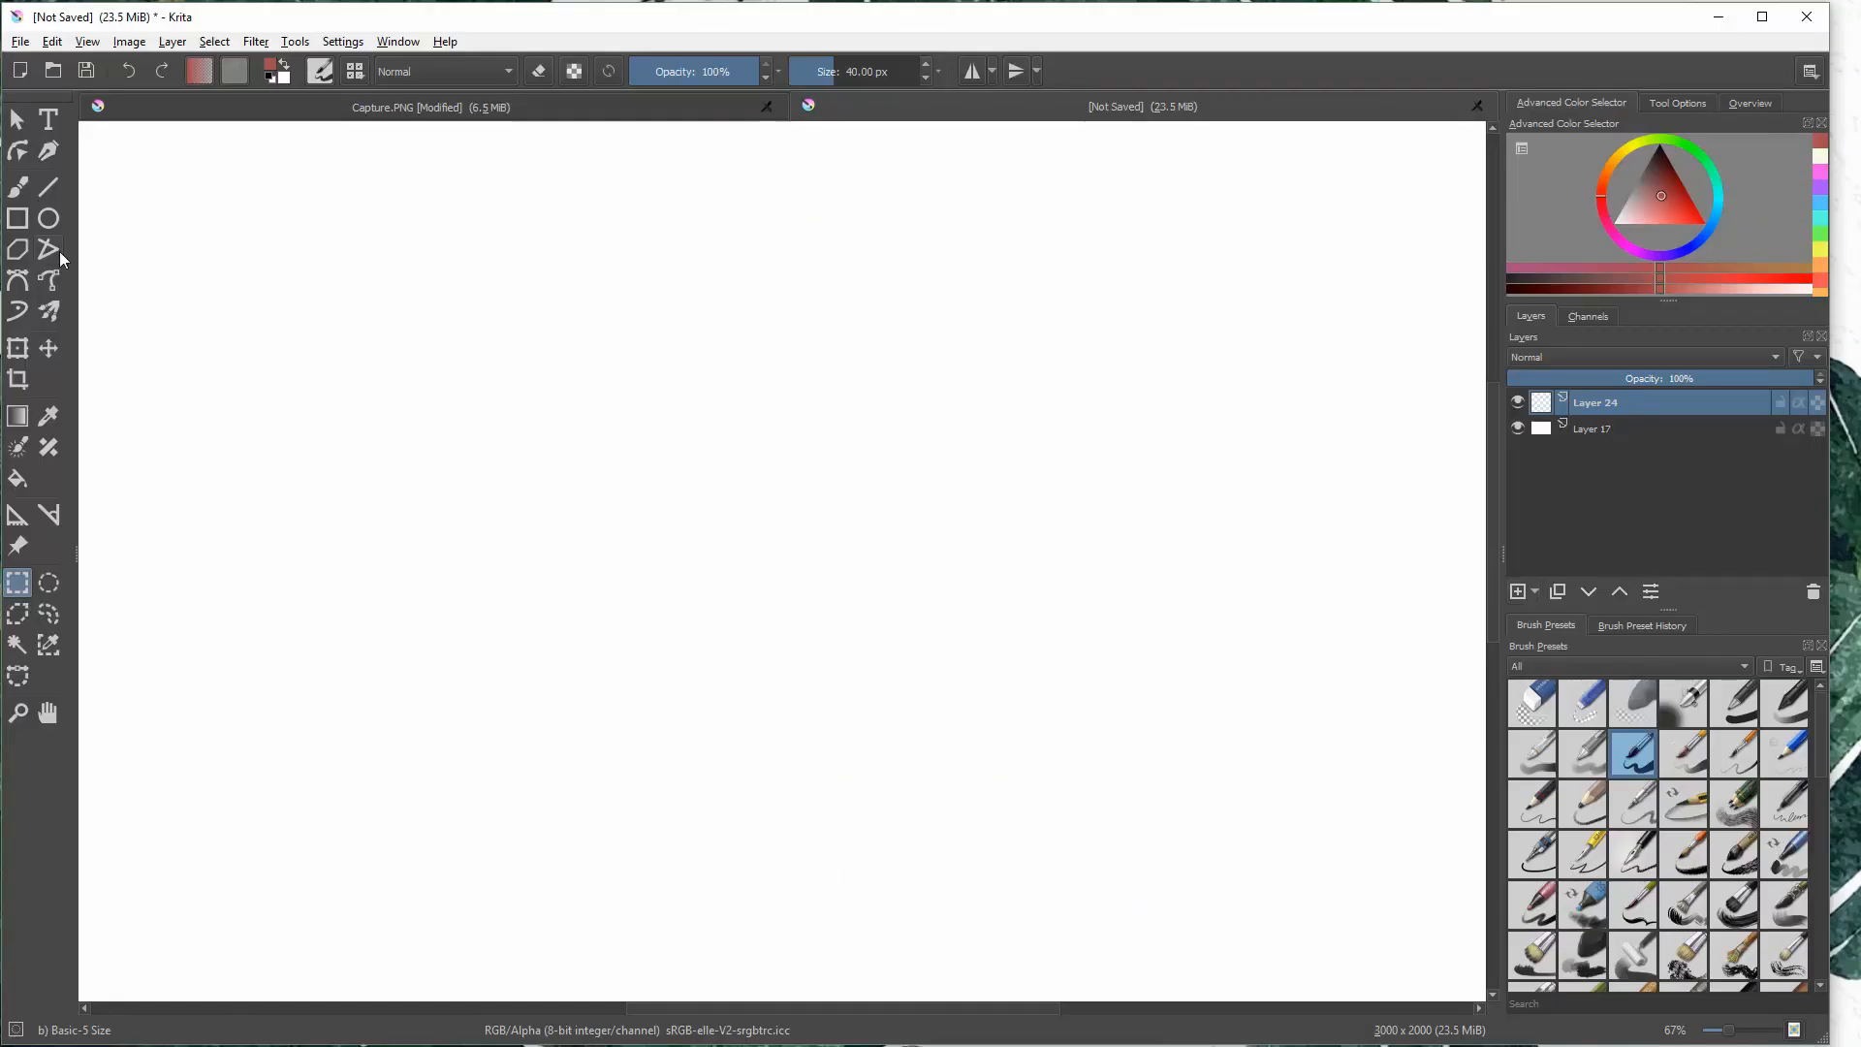
- Handwrite "That's it!" in Krita with the 40 px dark red brush and underline it with a curved stroke
left_click(17, 186)
mouse_move(245, 230)
left_mouse_down()
mouse_move(374, 207)
mouse_move(329, 306)
left_mouse_up()
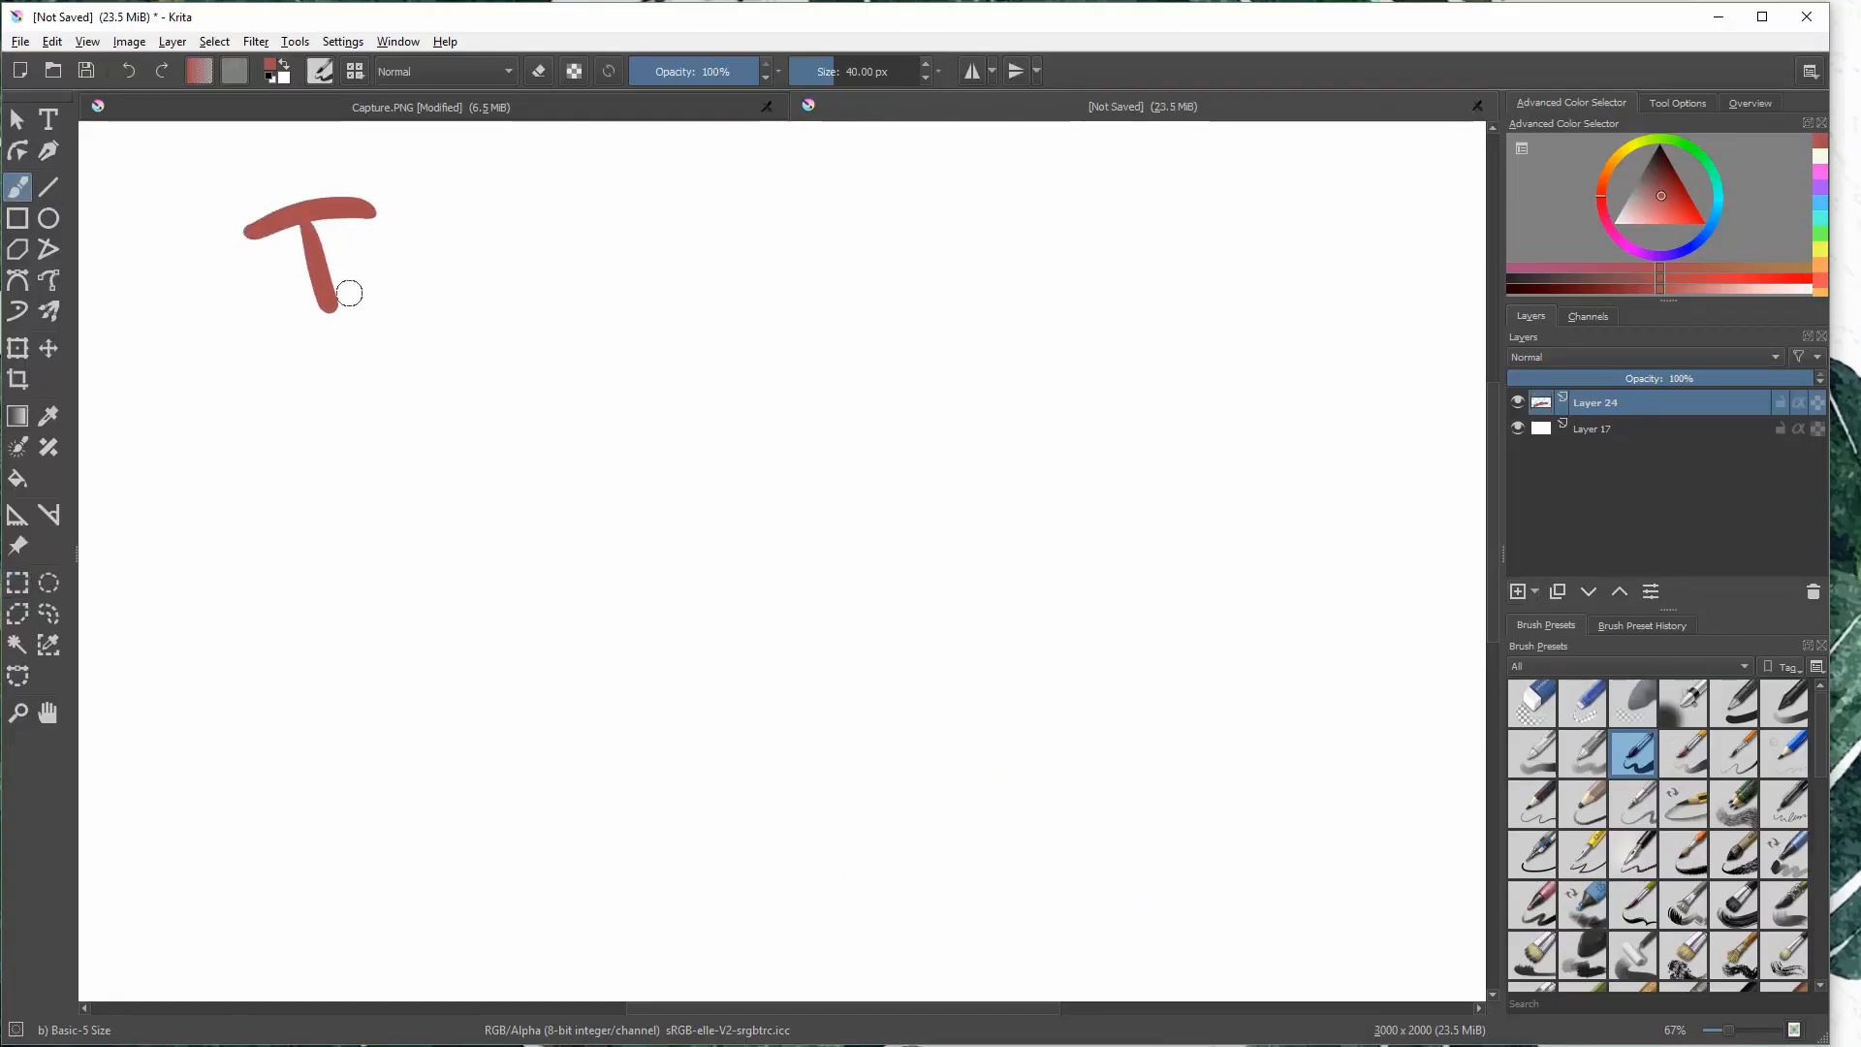
mouse_move(341, 238)
left_mouse_down()
mouse_move(361, 301)
mouse_move(399, 301)
left_mouse_up()
mouse_move(435, 228)
left_mouse_down()
mouse_move(407, 260)
mouse_move(450, 281)
left_mouse_up()
mouse_move(459, 215)
left_mouse_down()
mouse_move(470, 281)
mouse_move(494, 219)
mouse_move(510, 240)
mouse_move(500, 281)
left_mouse_up()
mouse_move(628, 217)
left_mouse_down()
mouse_move(651, 281)
mouse_move(669, 269)
left_mouse_up()
mouse_move(666, 242)
left_mouse_down()
mouse_move(704, 221)
mouse_move(721, 237)
left_mouse_up()
left_click(728, 272)
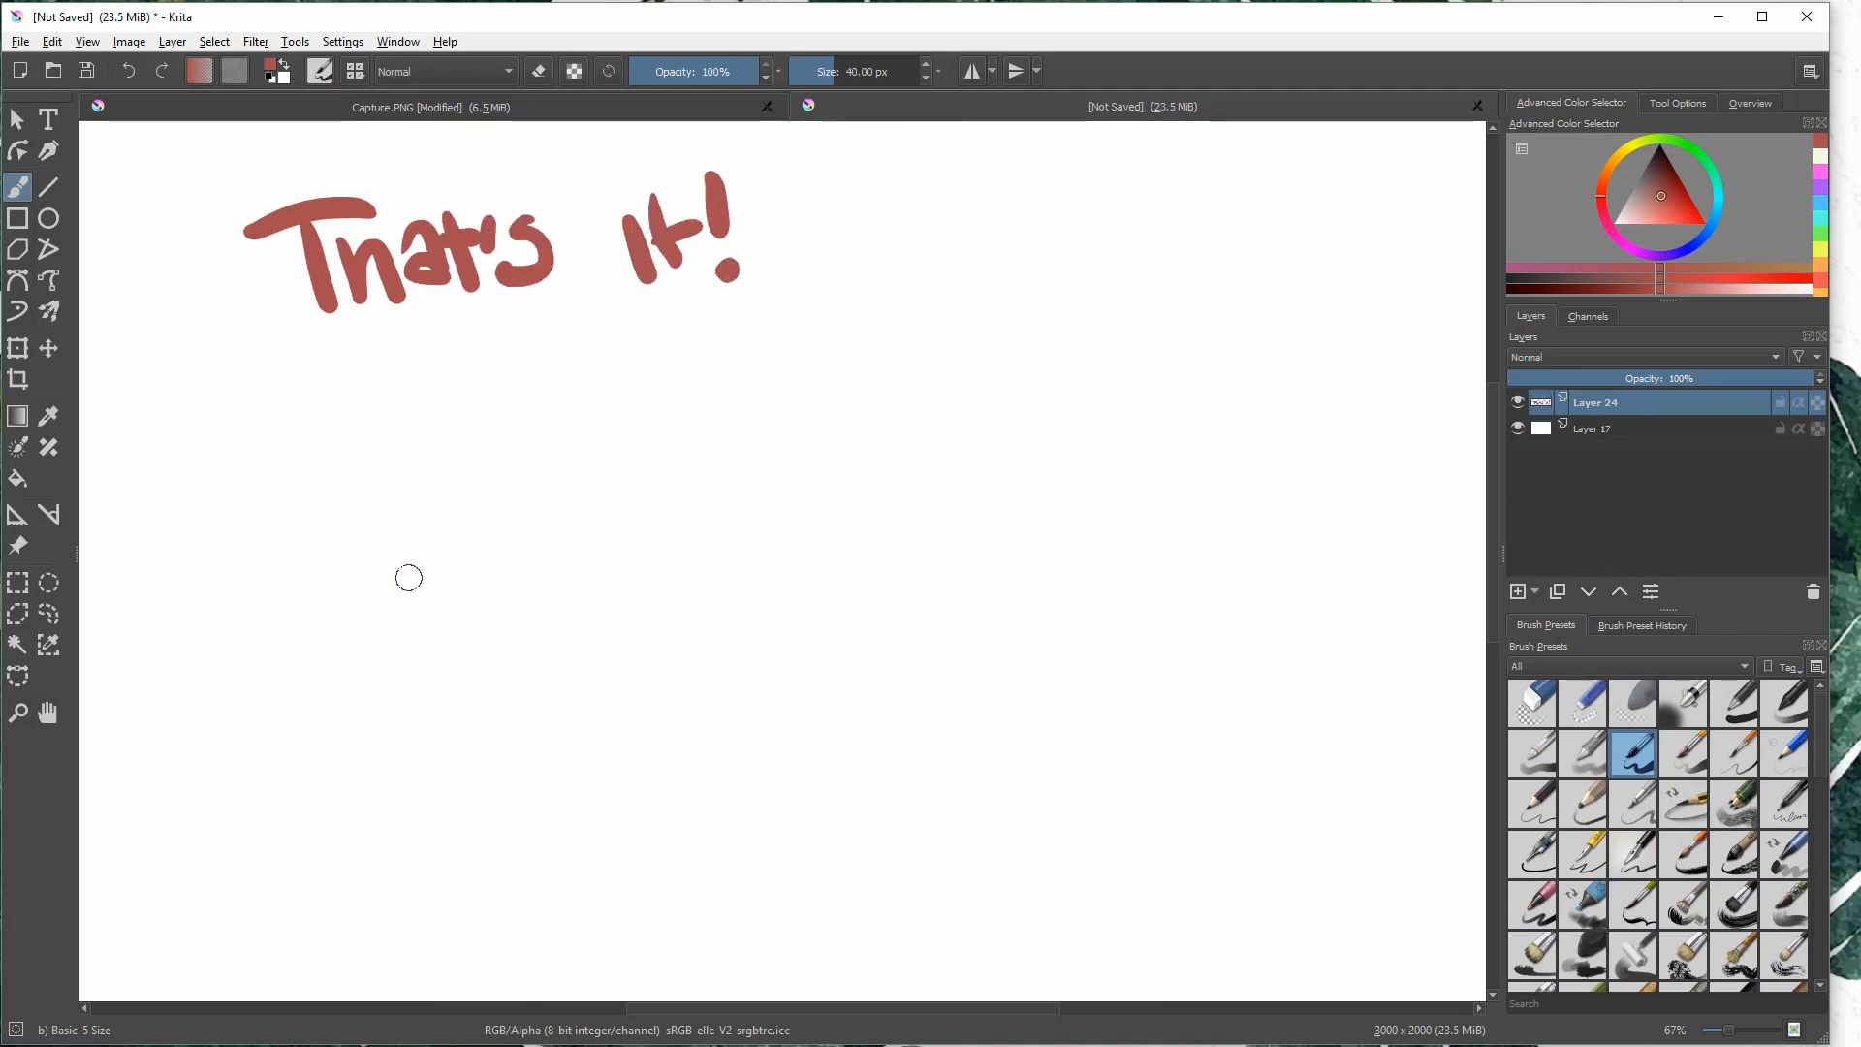
left_click_drag(372, 380, 707, 319)
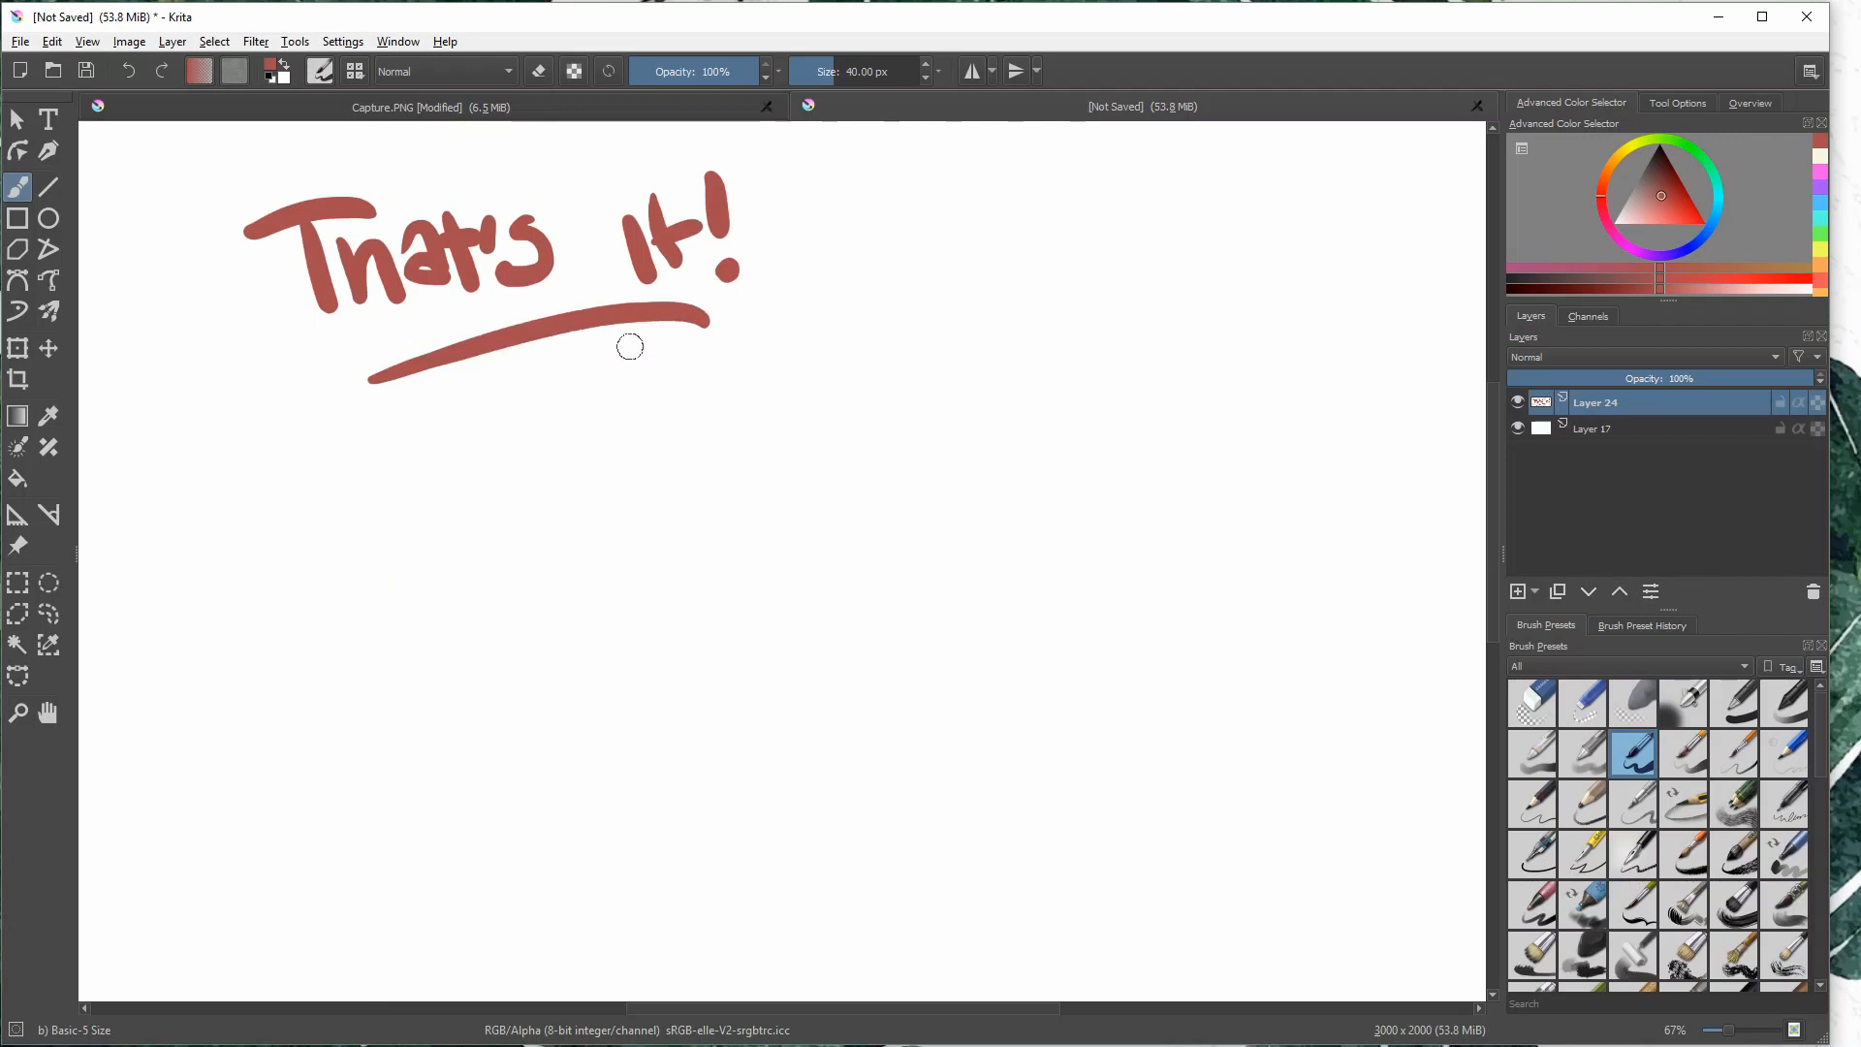